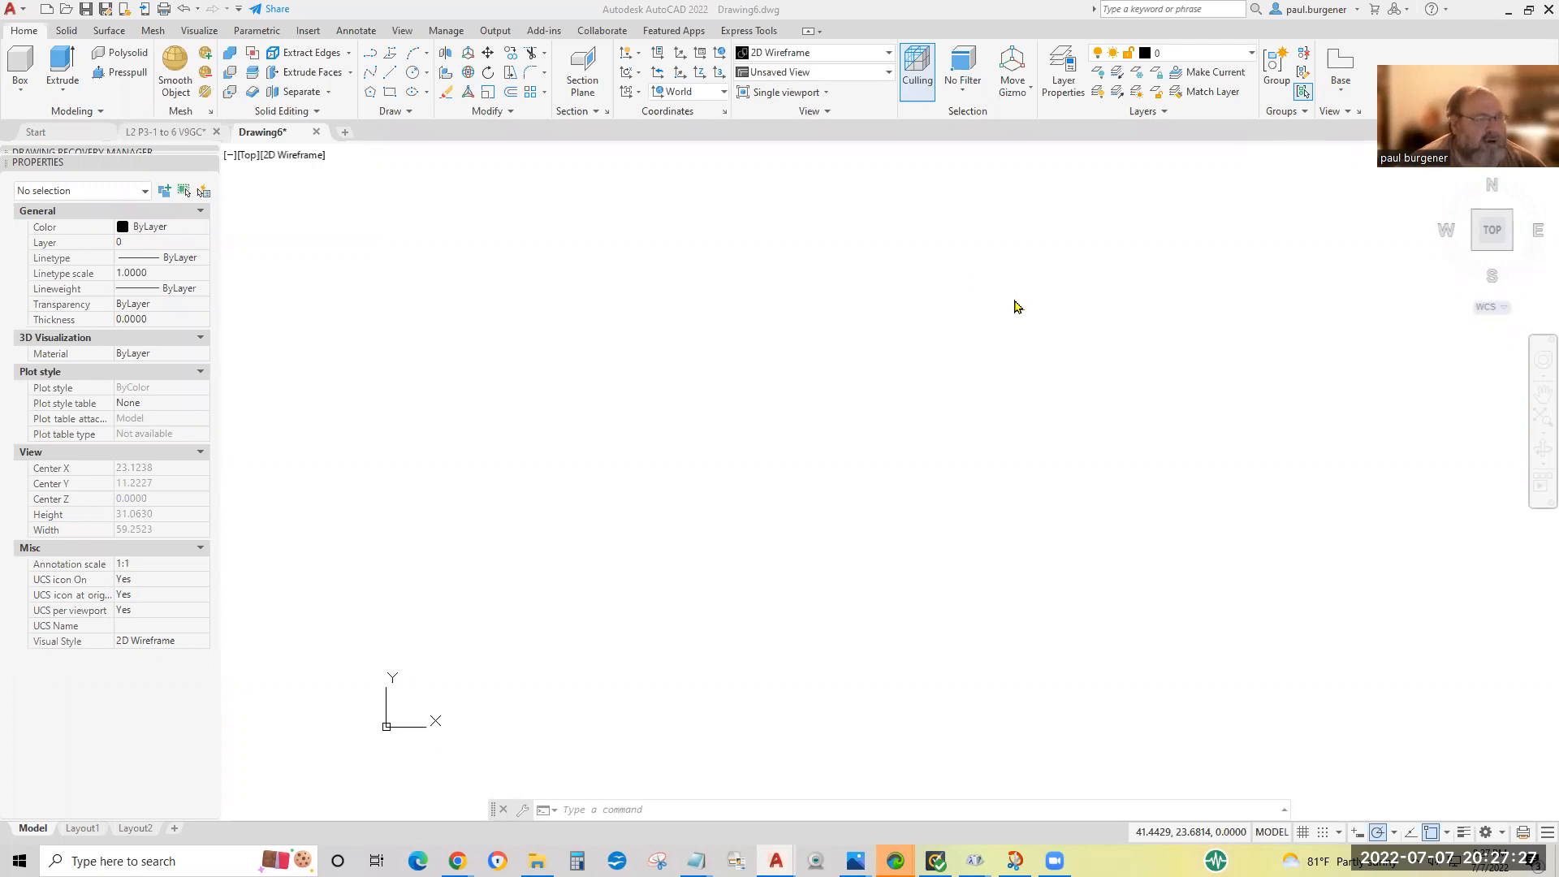
Review the Class 3 sawhorse exercise sheet on layout 3-2 of the L2 P3-1 to 6 V9GC drawing.
{"action": "left_click", "coordinate": [181, 133]}
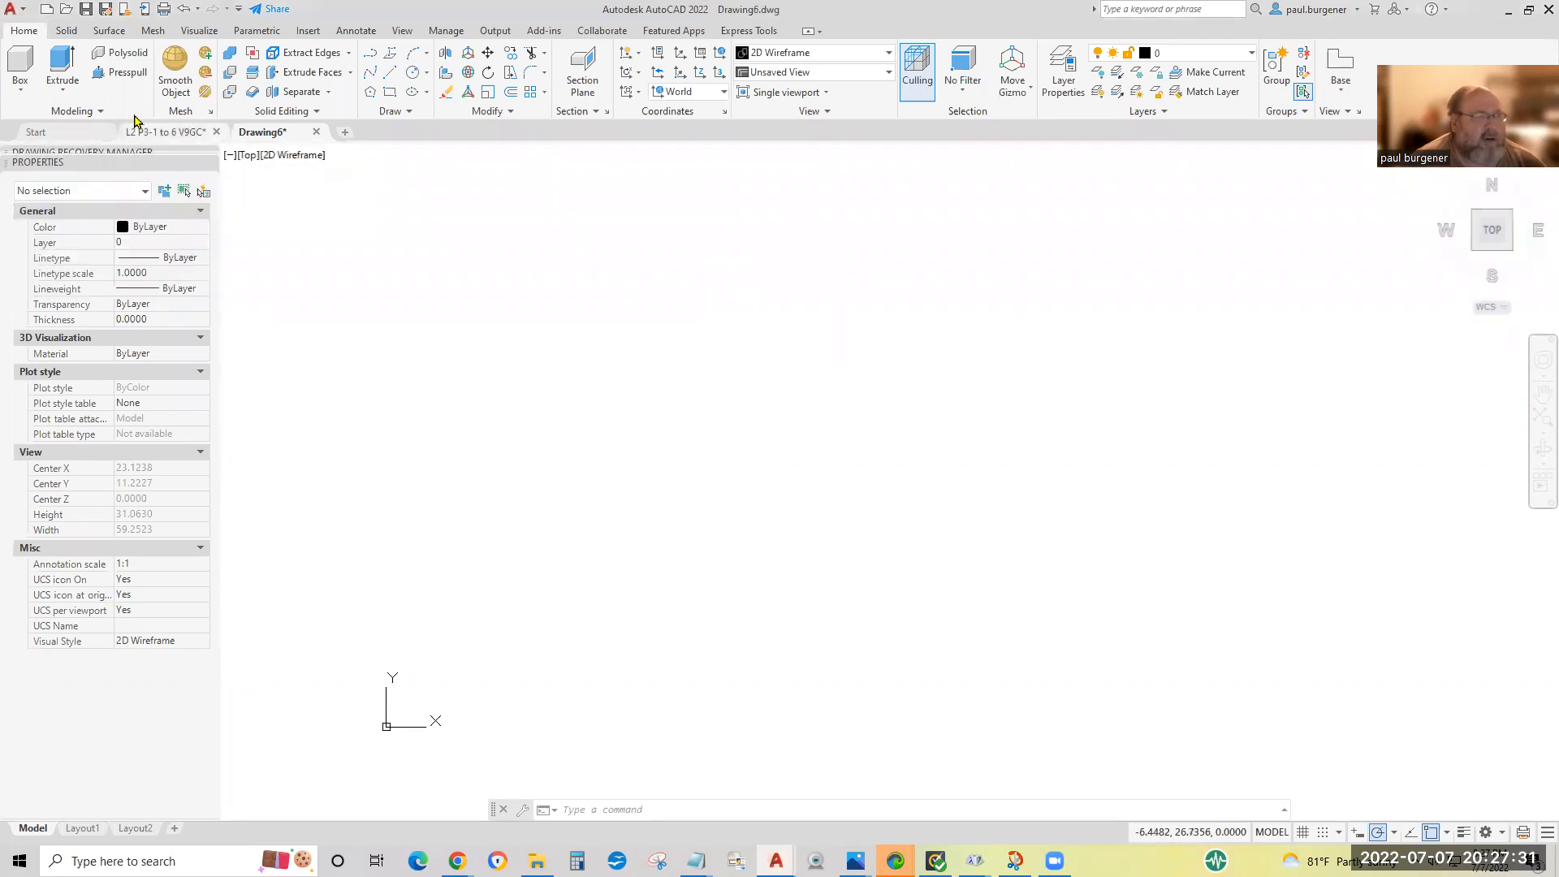
{"action": "left_click", "coordinate": [154, 132]}
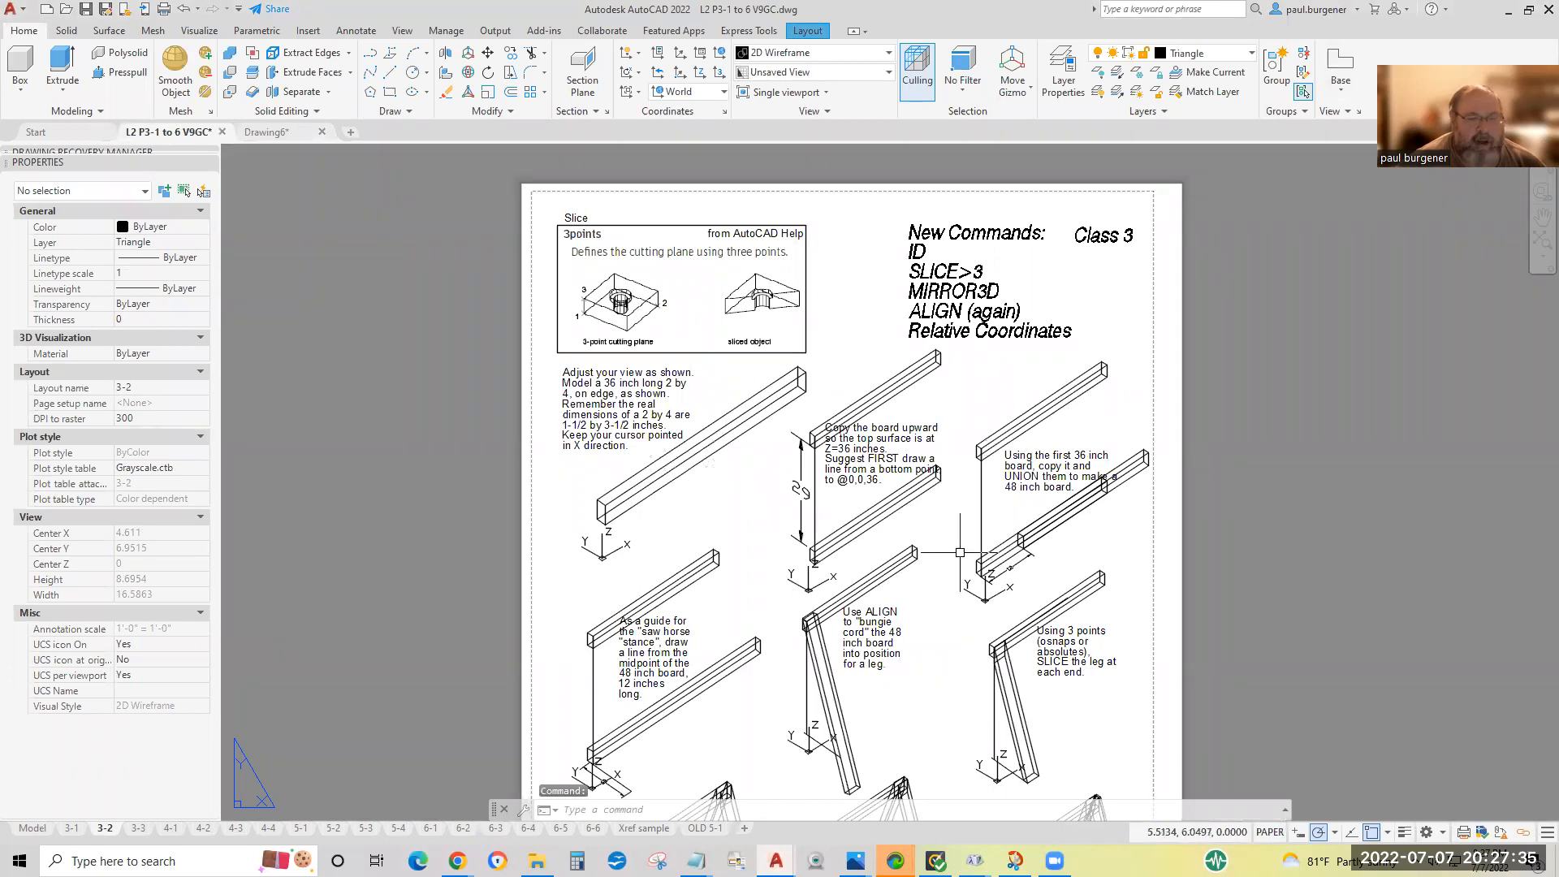
{"action": "middle_click_drag", "start_coordinate": [960, 562], "coordinate": [844, 449]}
{"action": "scroll", "coordinate": [847, 548], "scroll_direction": "down", "scroll_amount": 2}
{"action": "scroll", "coordinate": [840, 388], "scroll_direction": "up", "scroll_amount": 2}
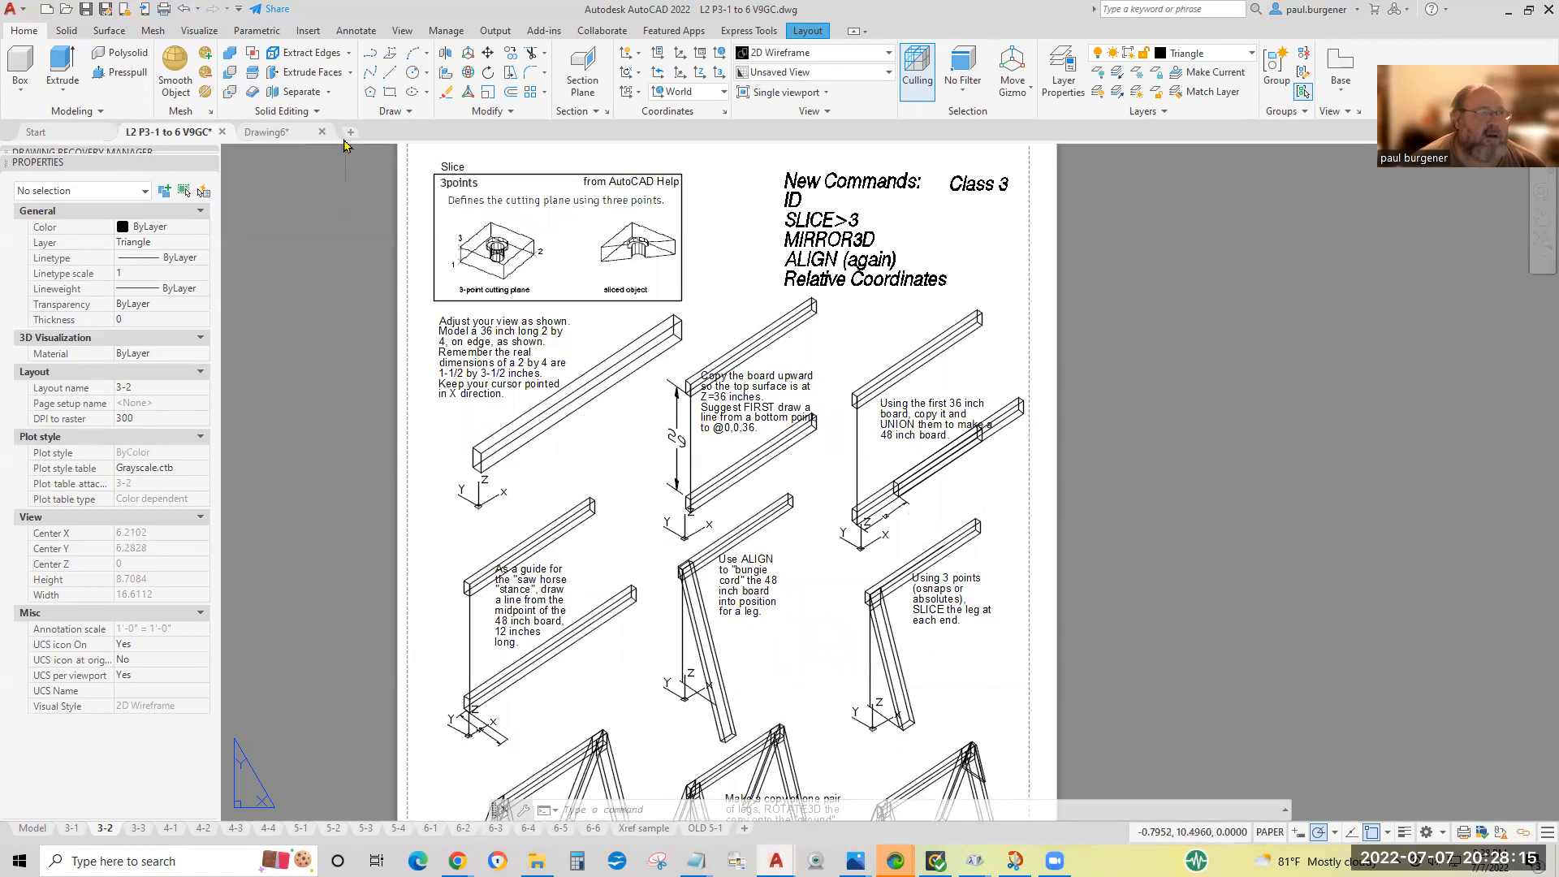
In Drawing6, set the polar tracking increment to 90 degrees and review the running object snap modes.
{"action": "left_click", "coordinate": [280, 134]}
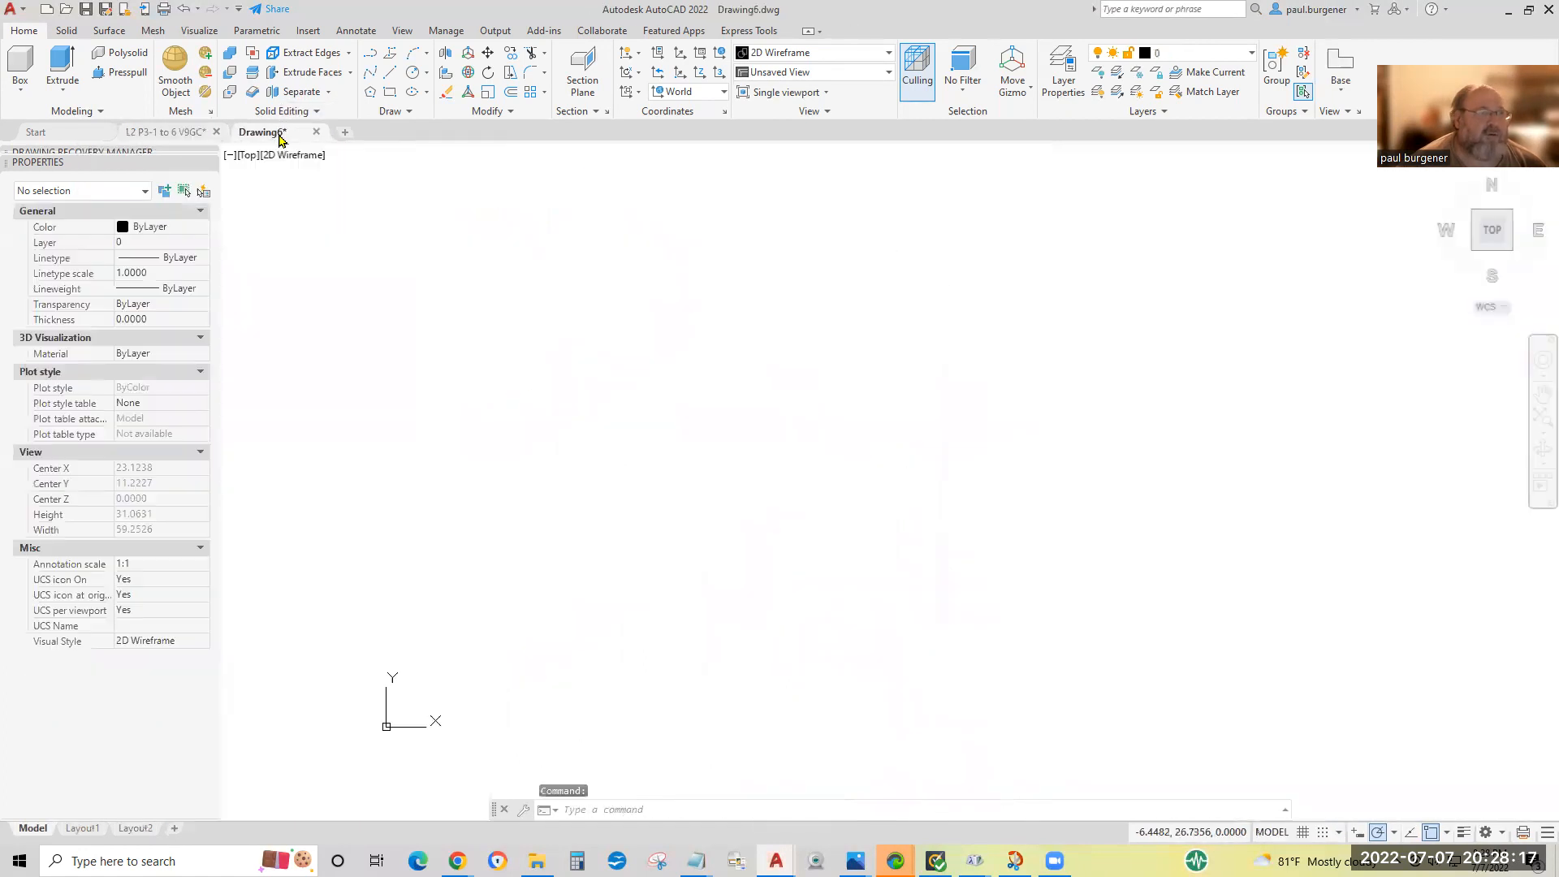
{"action": "left_click", "coordinate": [1393, 833]}
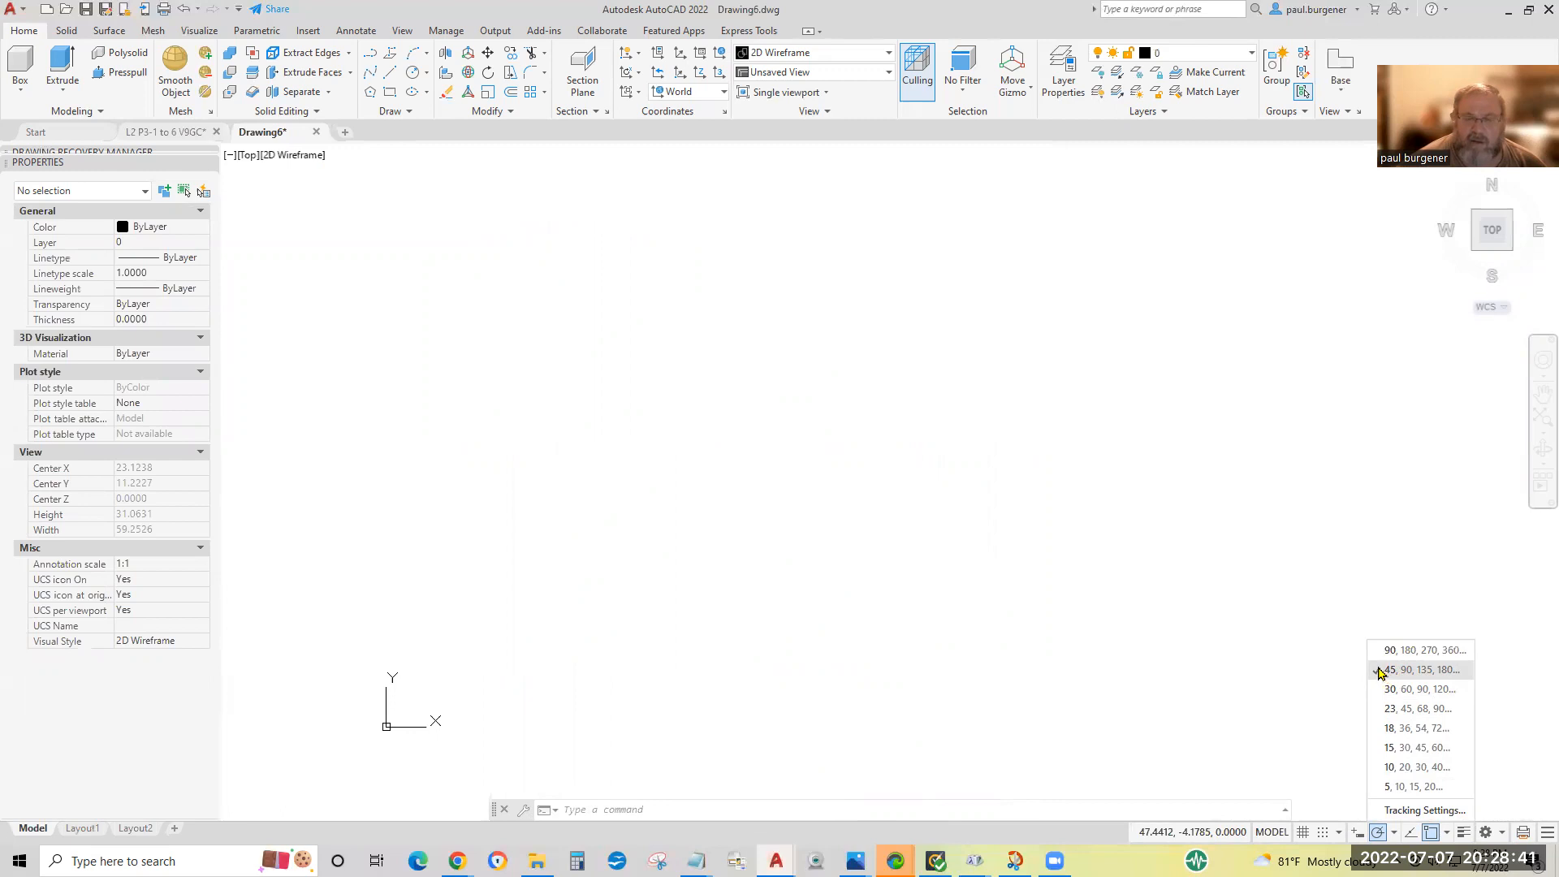
{"action": "left_click", "coordinate": [1381, 650]}
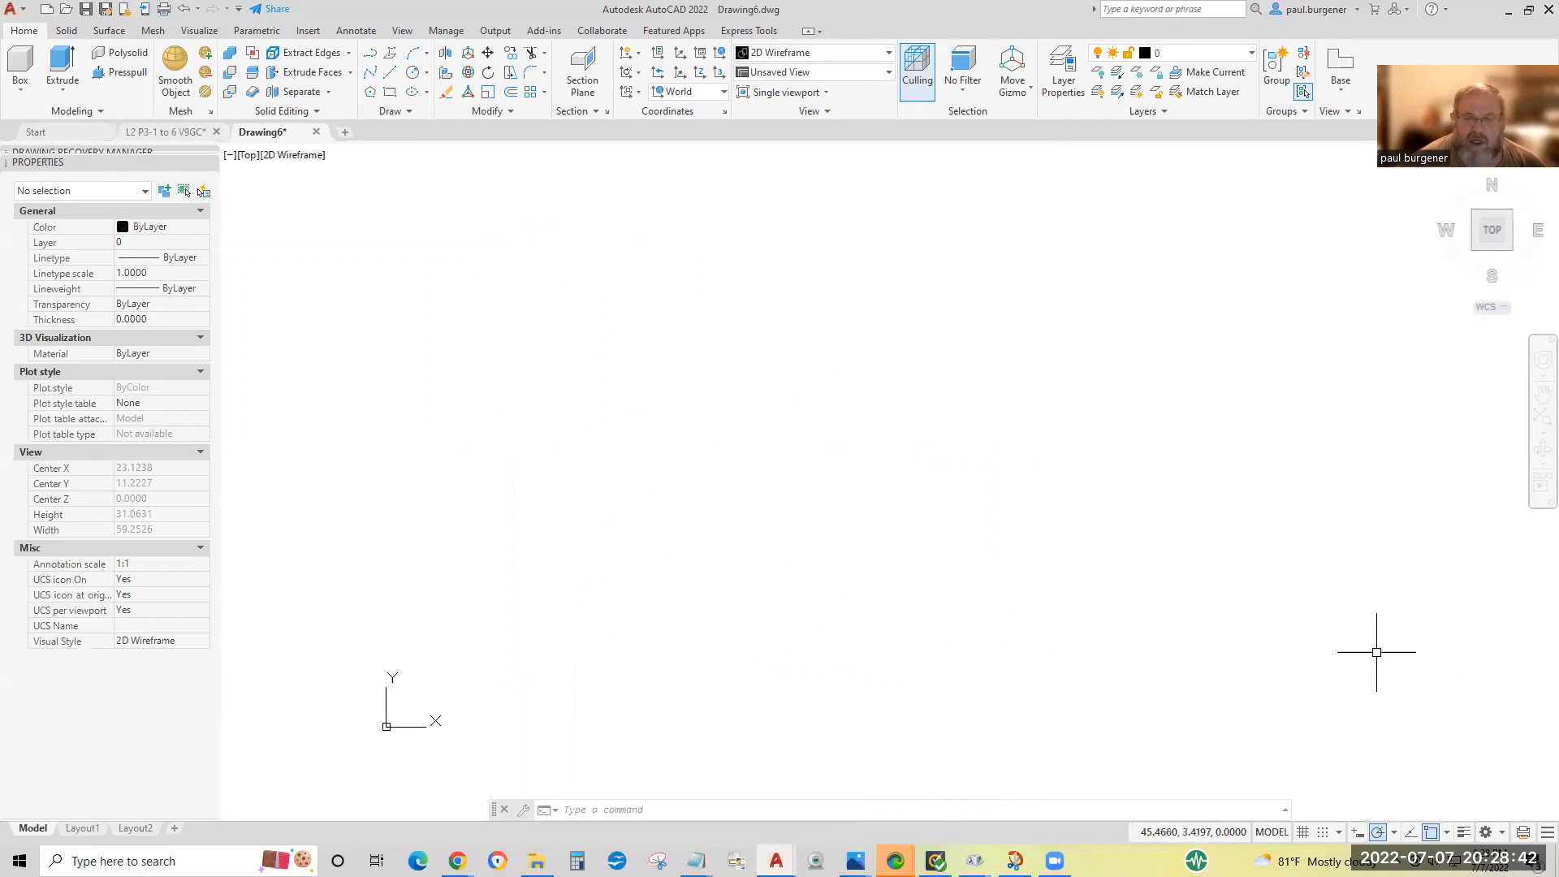
{"action": "left_click", "coordinate": [1388, 834]}
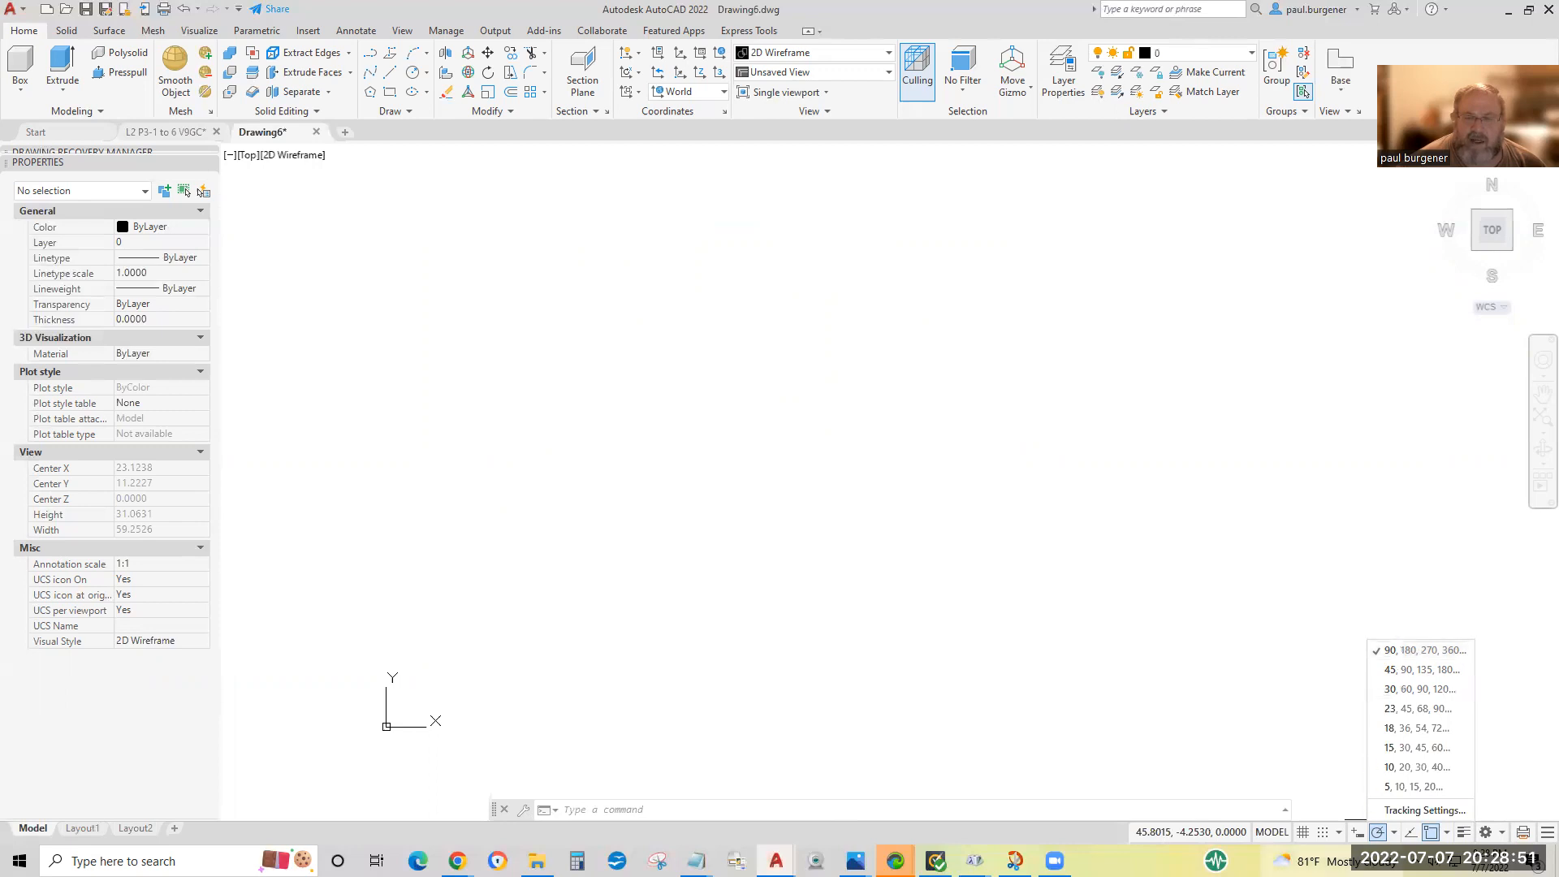
{"action": "left_click", "coordinate": [1445, 834]}
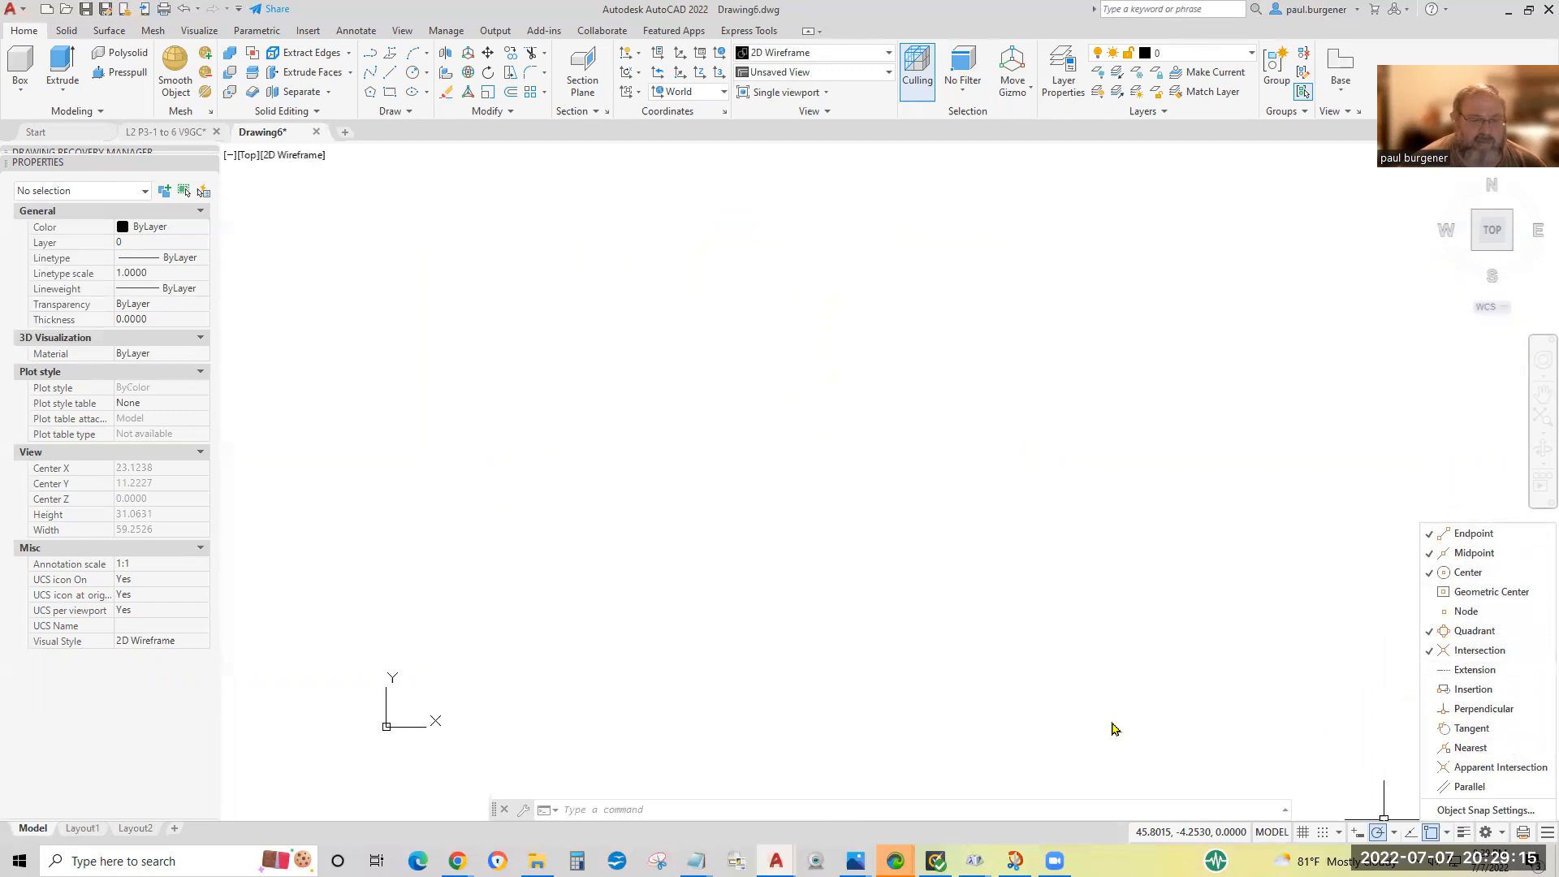
{"action": "left_click", "coordinate": [750, 465]}
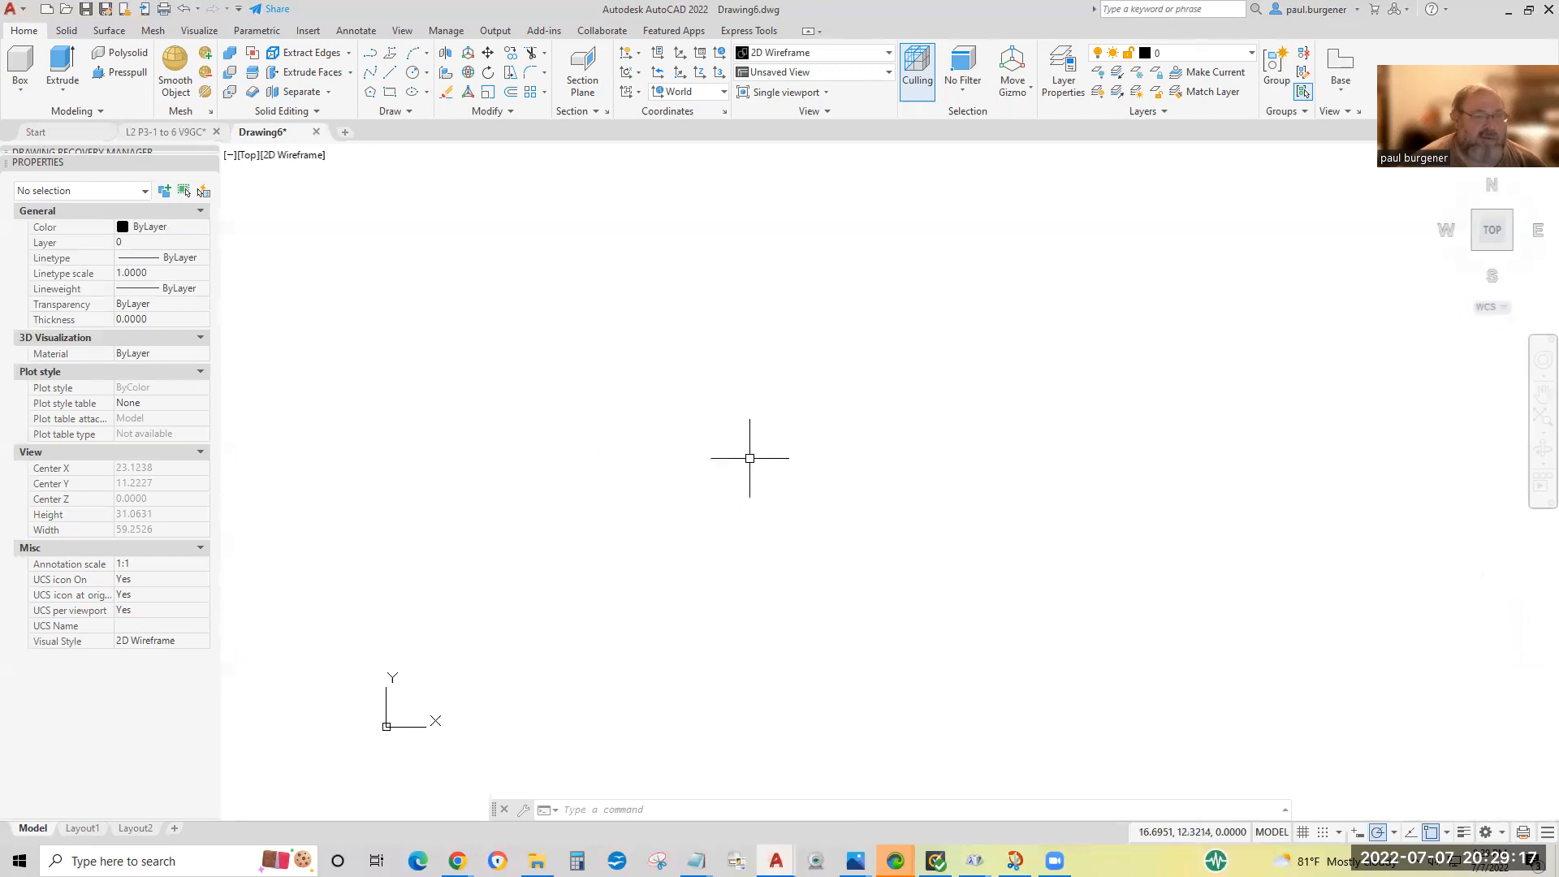
Recheck the exercise sheet, return to Drawing6 and use Free Orbit to tilt the empty model into a 3D view from the left-front.
{"action": "left_click", "coordinate": [163, 134]}
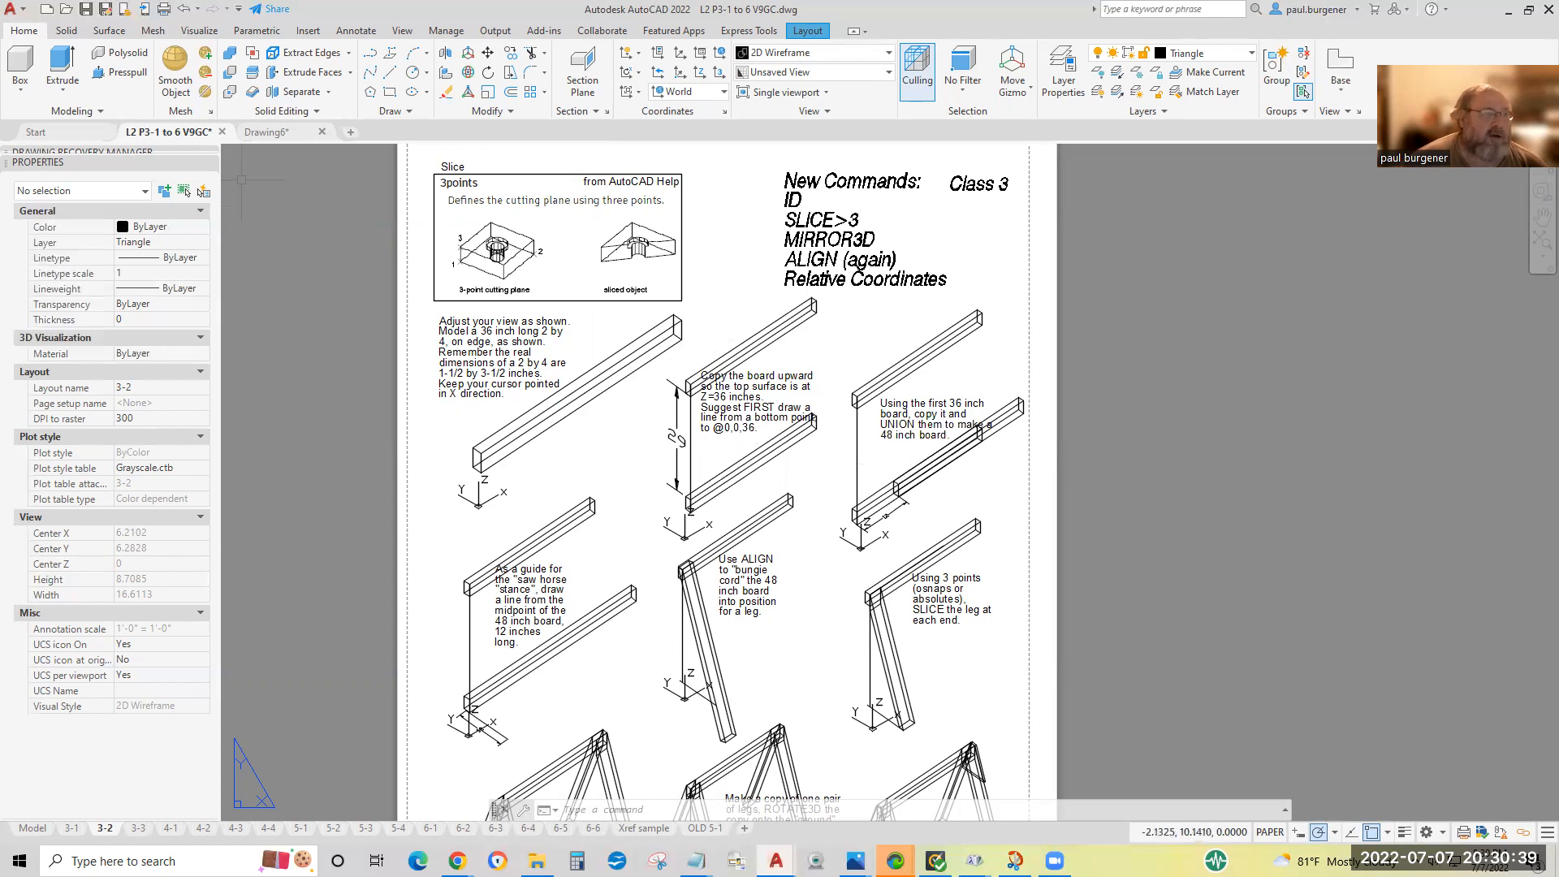
{"action": "left_click", "coordinate": [265, 132]}
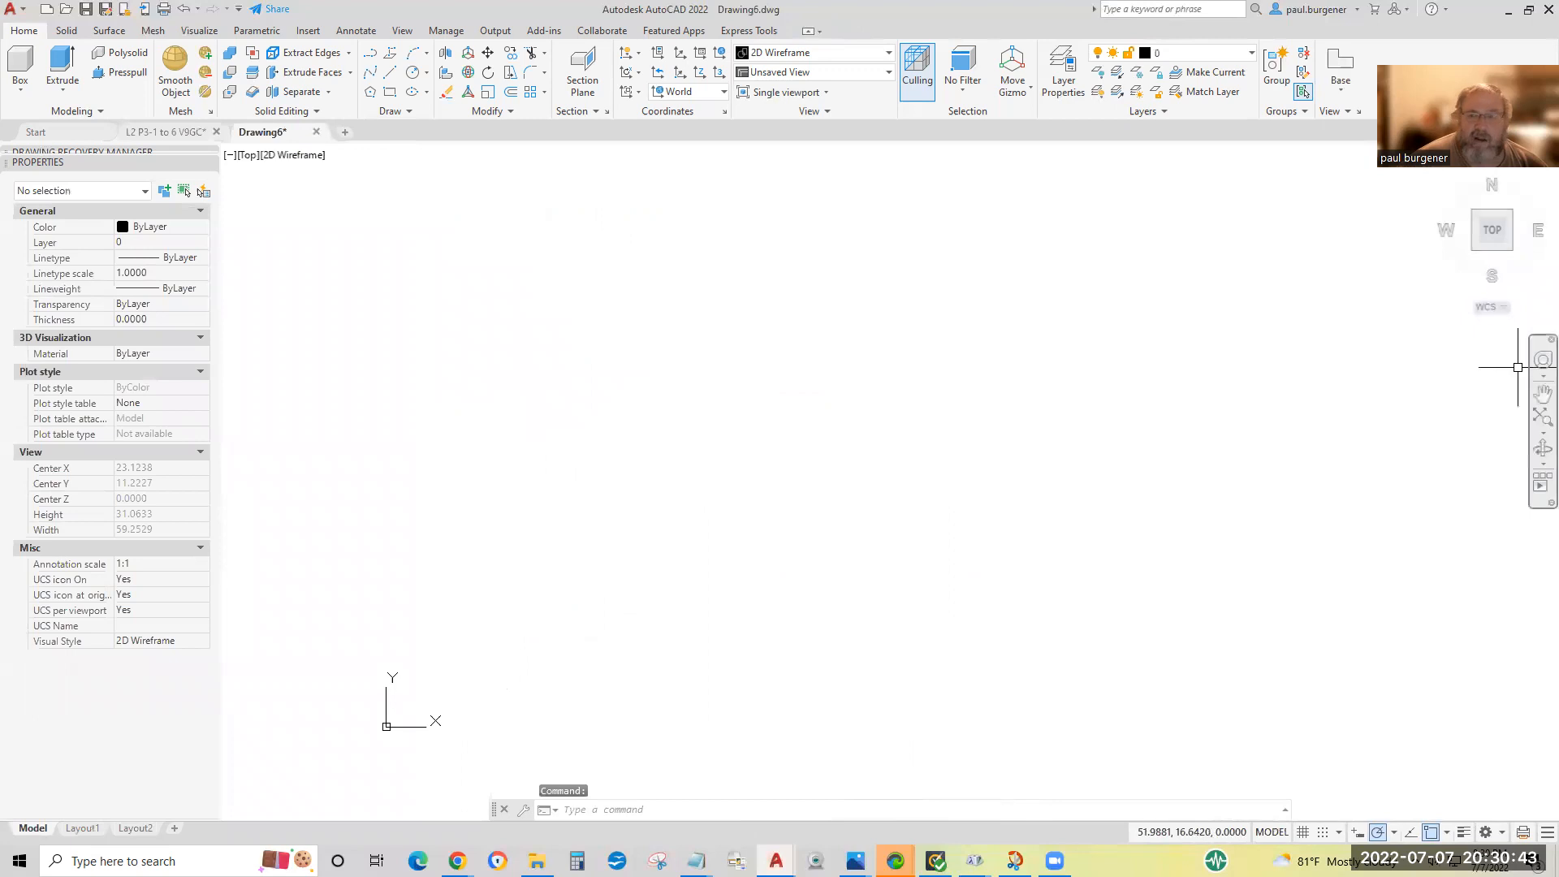
{"action": "left_click", "coordinate": [1543, 463]}
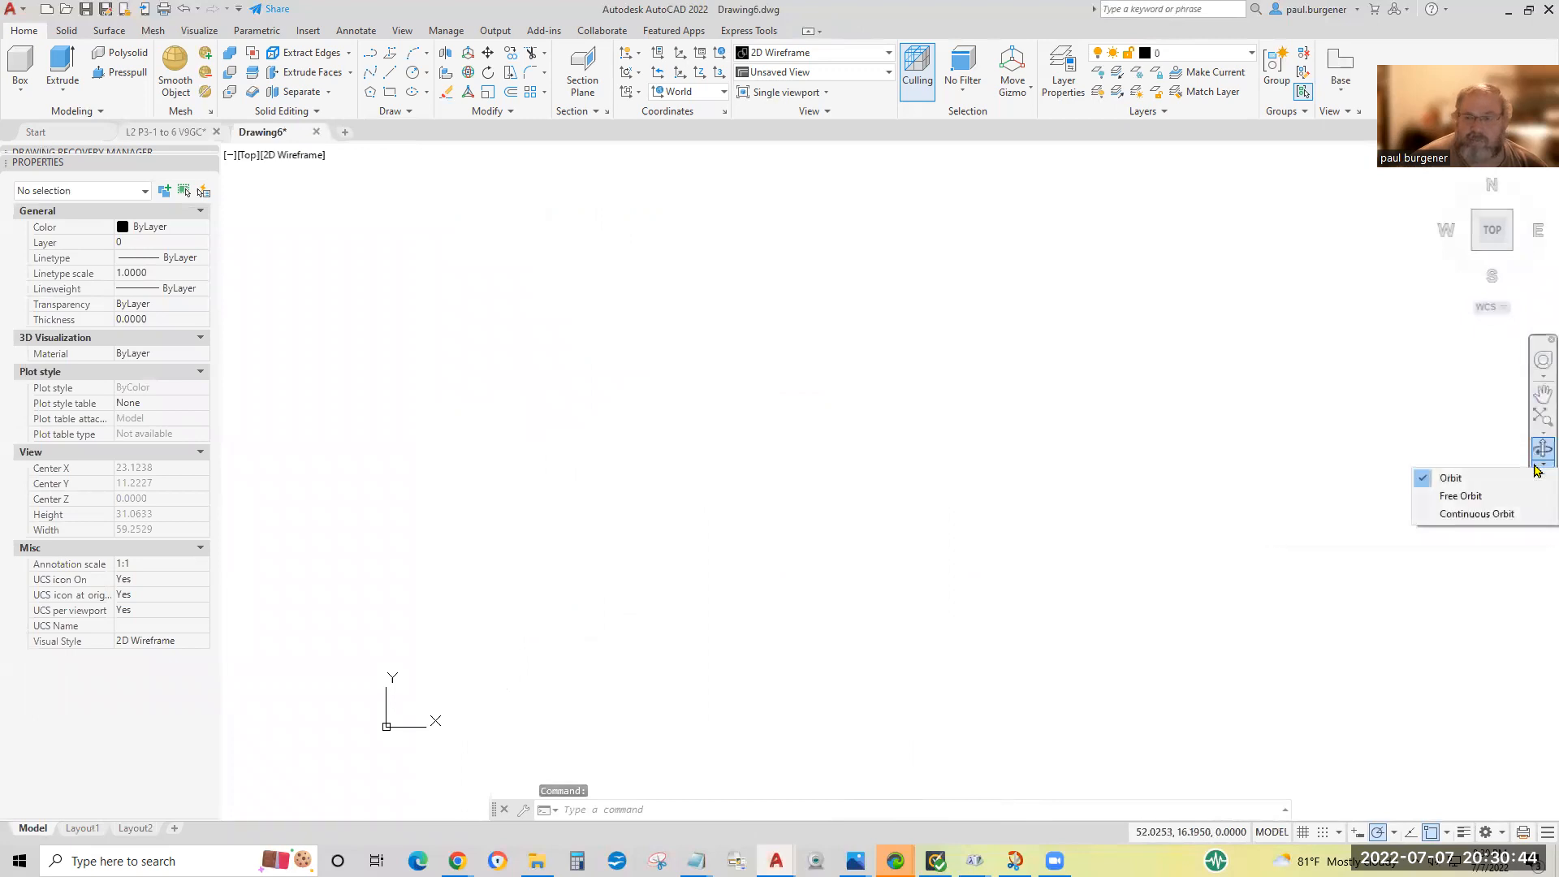
{"action": "left_click", "coordinate": [1471, 496]}
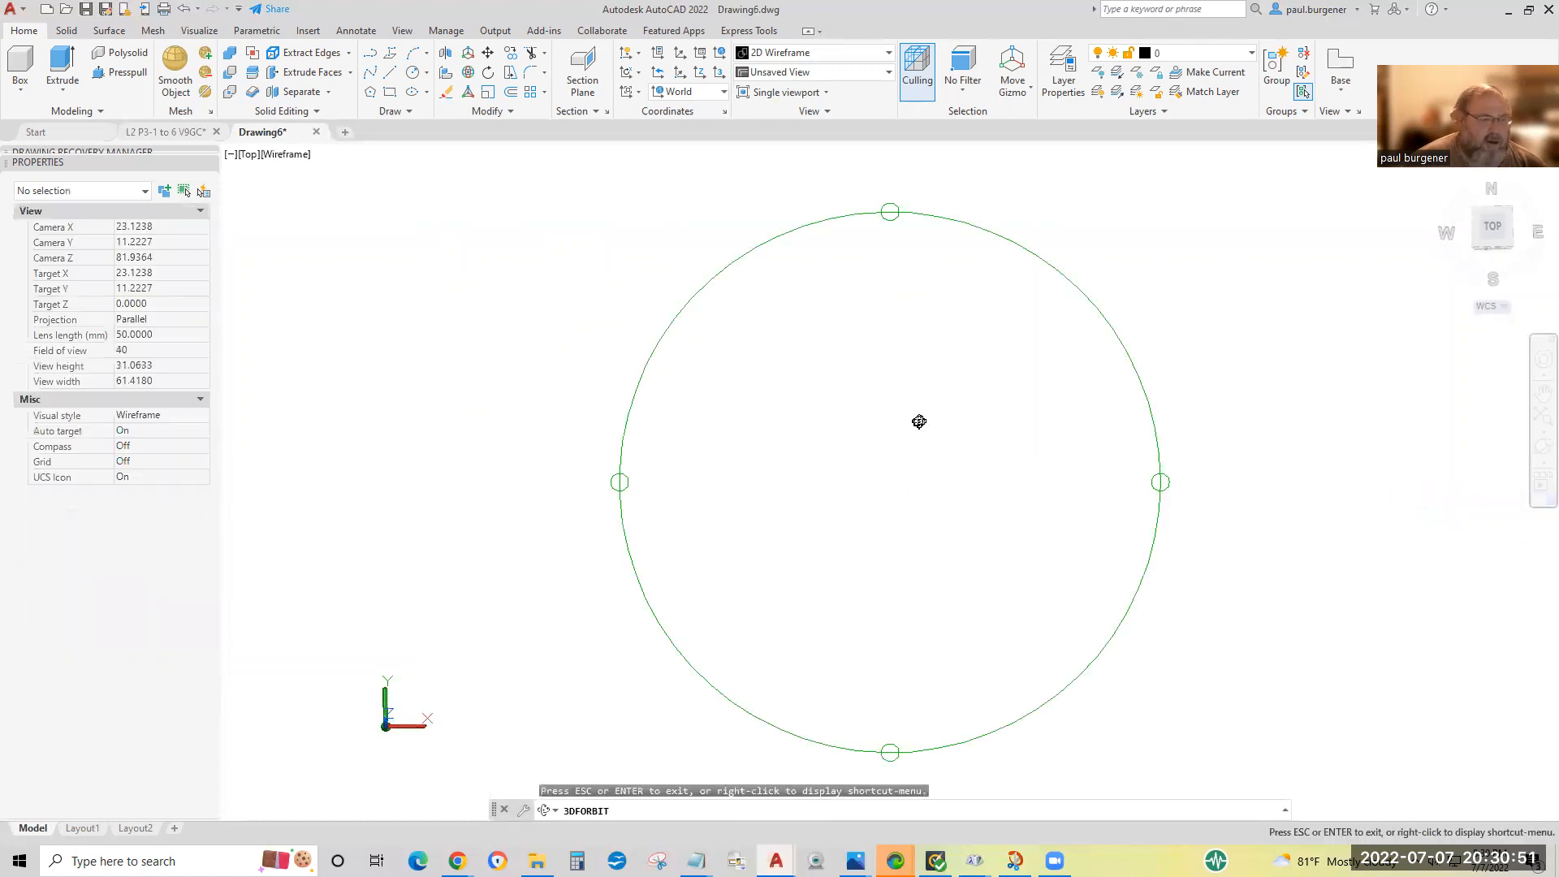
{"action": "left_click_drag", "start_coordinate": [1120, 530], "coordinate": [1042, 454]}
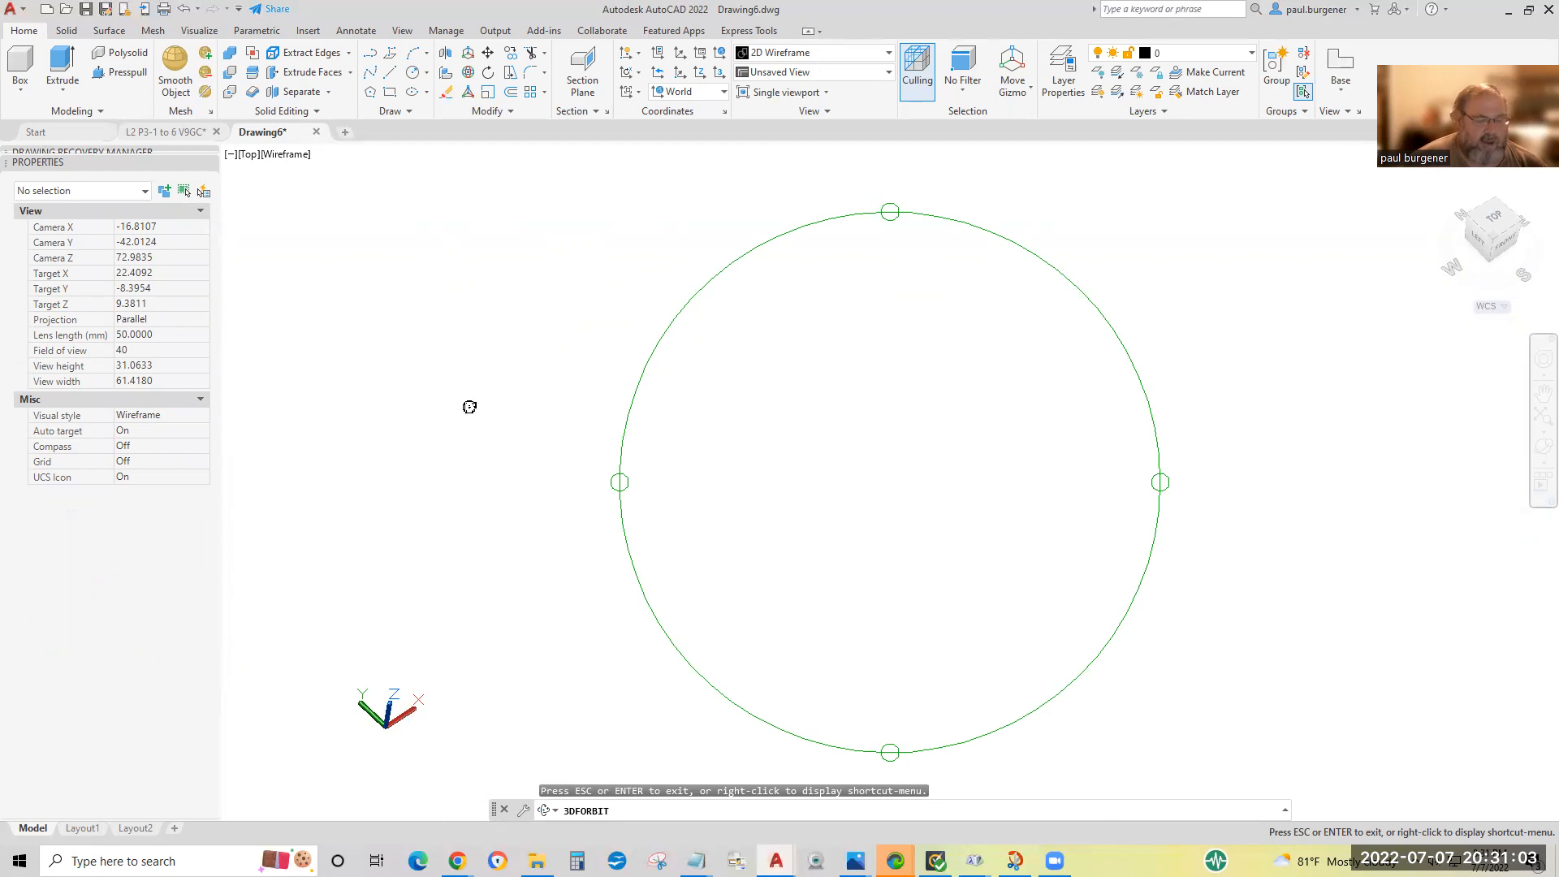
{"action": "key", "text": "Escape"}
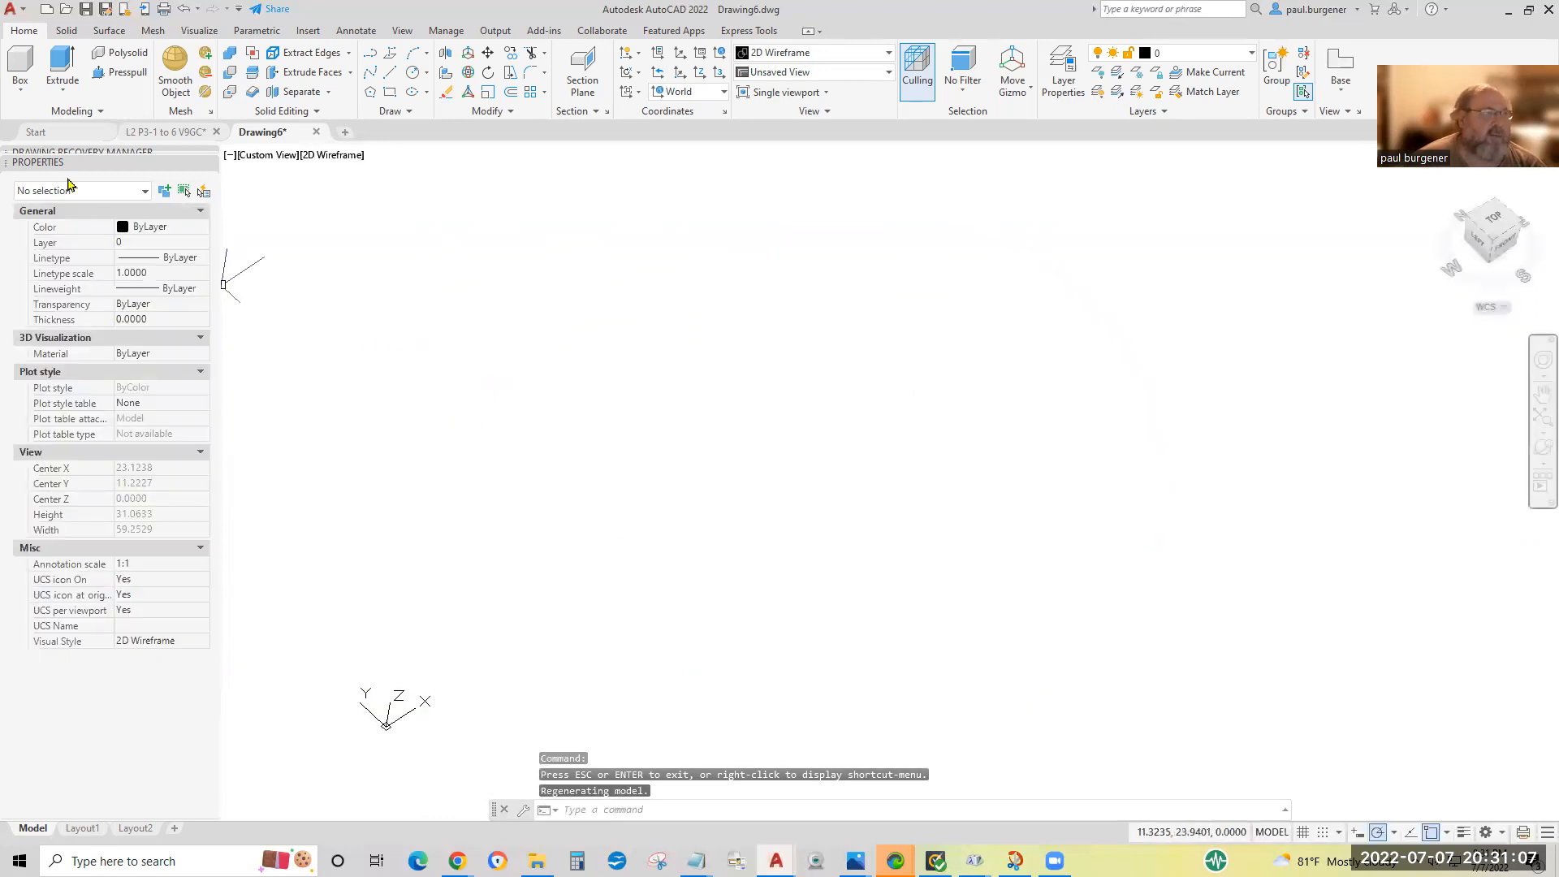
Model a board near the origin as a box 36 long in the X direction, 1.5 wide and 3.5 high.
{"action": "left_click", "coordinate": [18, 63]}
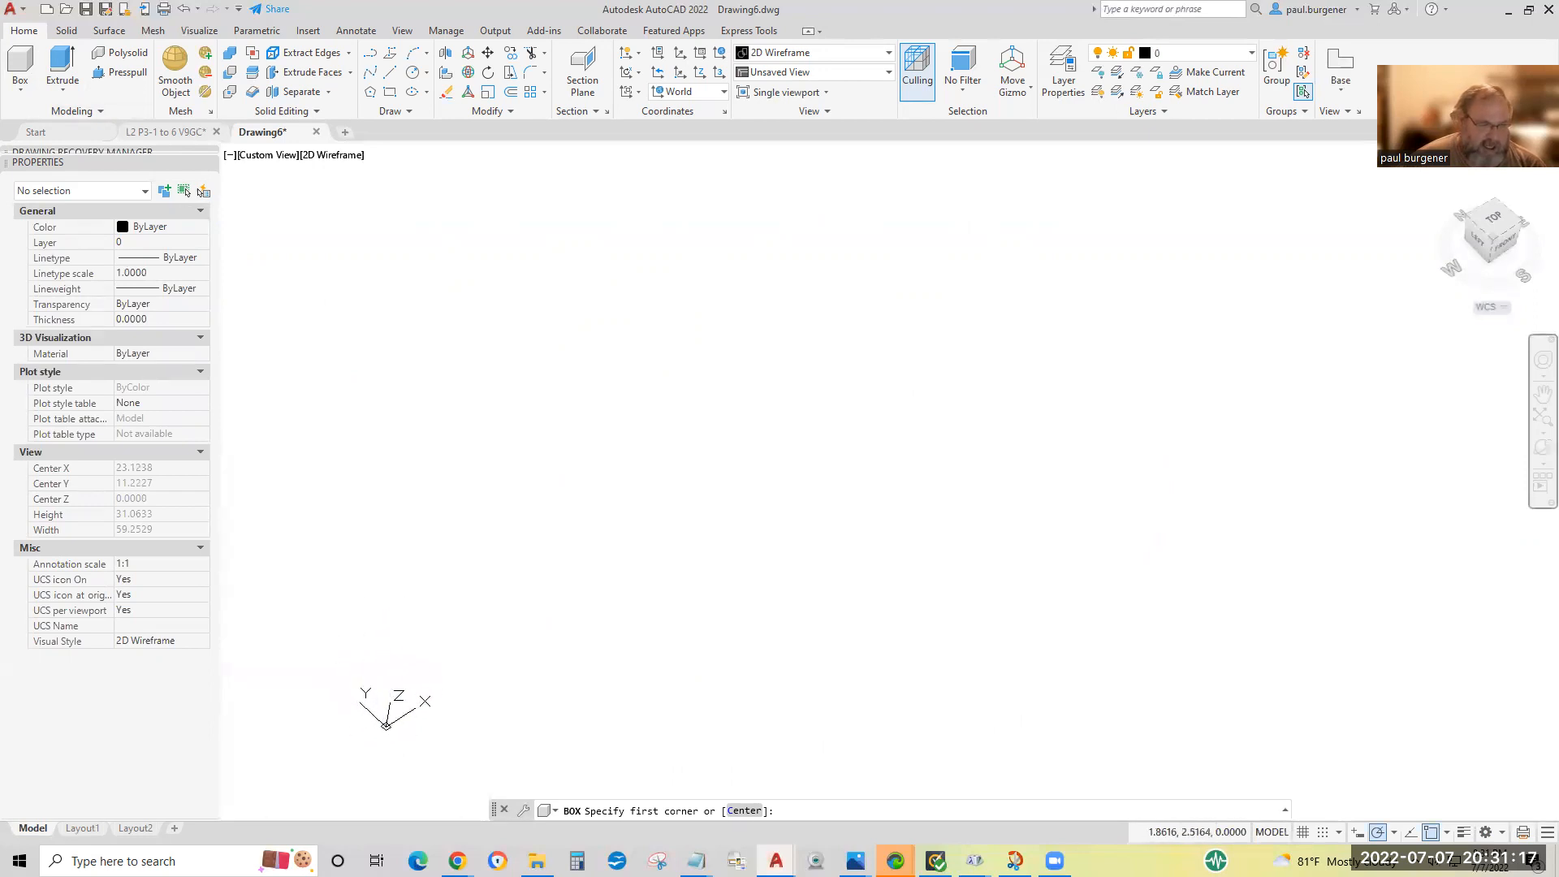
{"action": "left_click", "coordinate": [377, 661]}
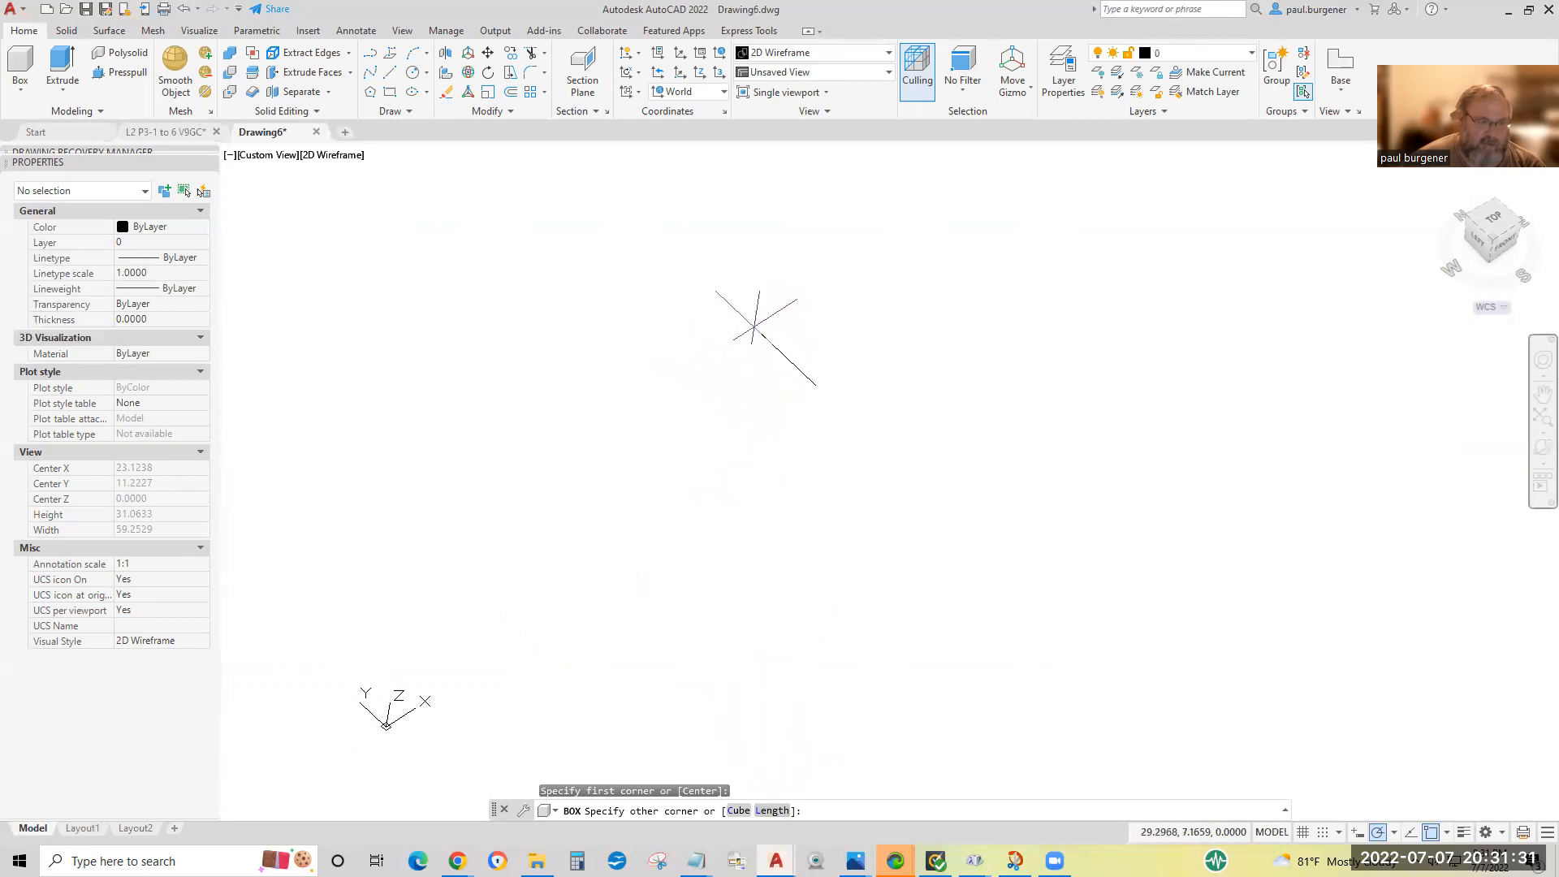
{"action": "left_click", "coordinate": [770, 811]}
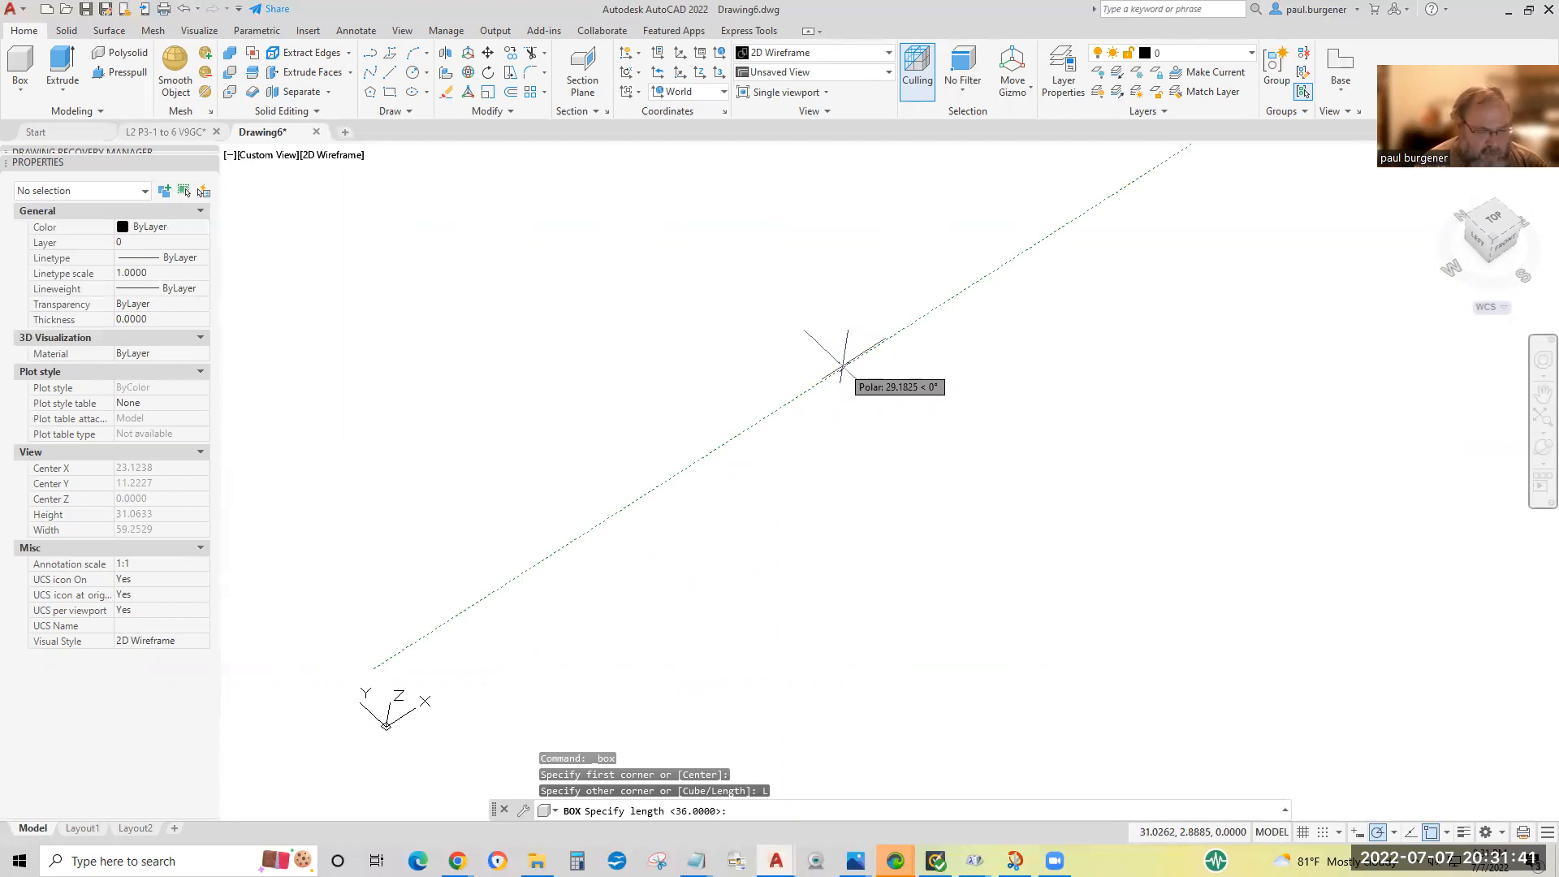
{"action": "type", "text": "36"}
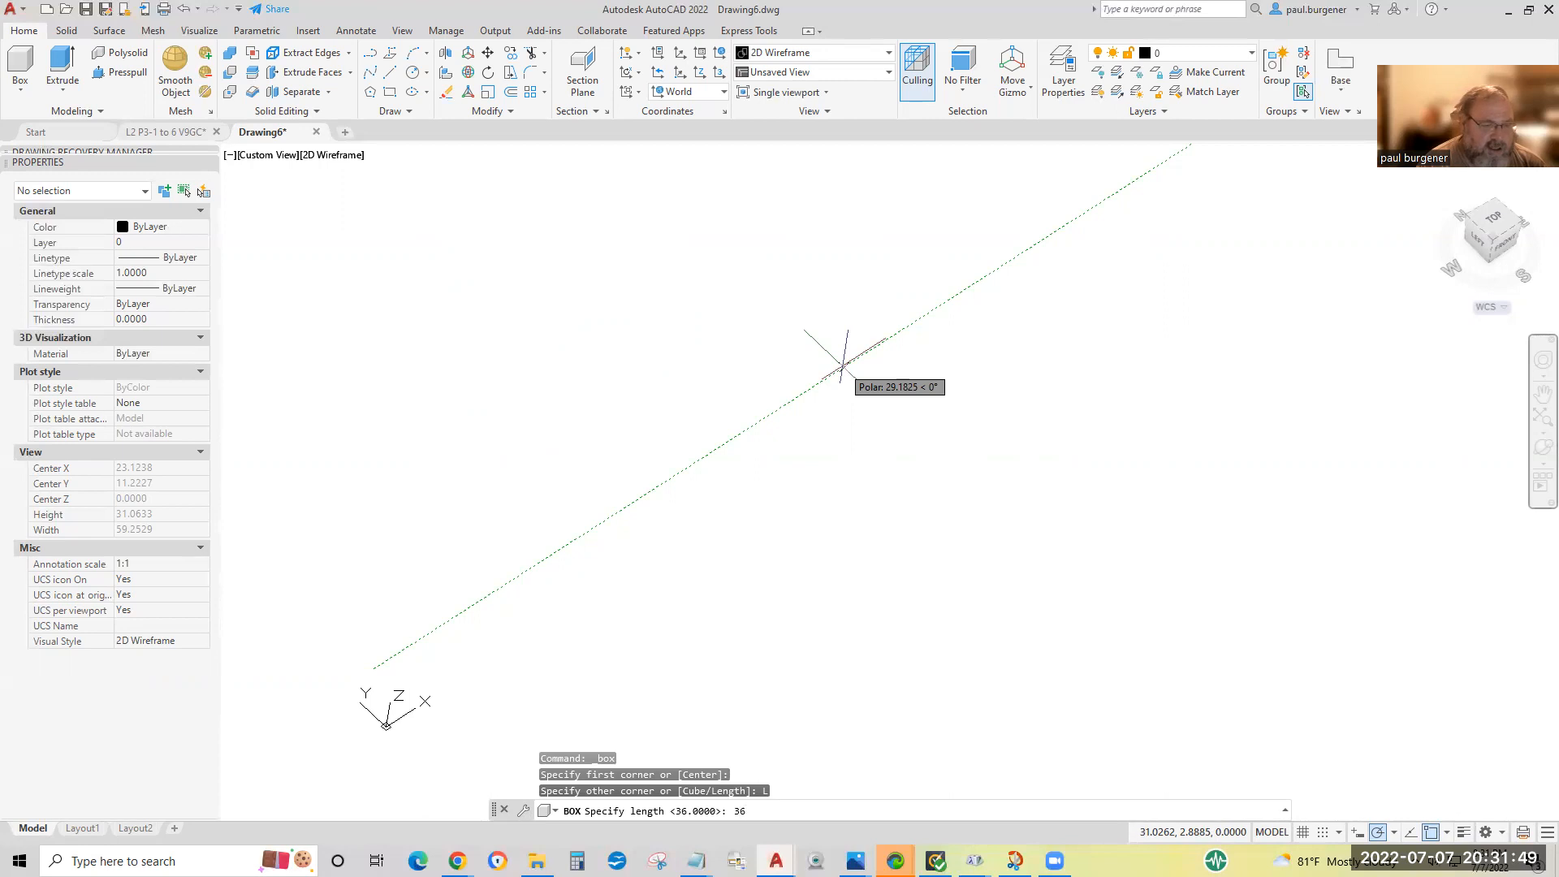
{"action": "key", "text": "Return"}
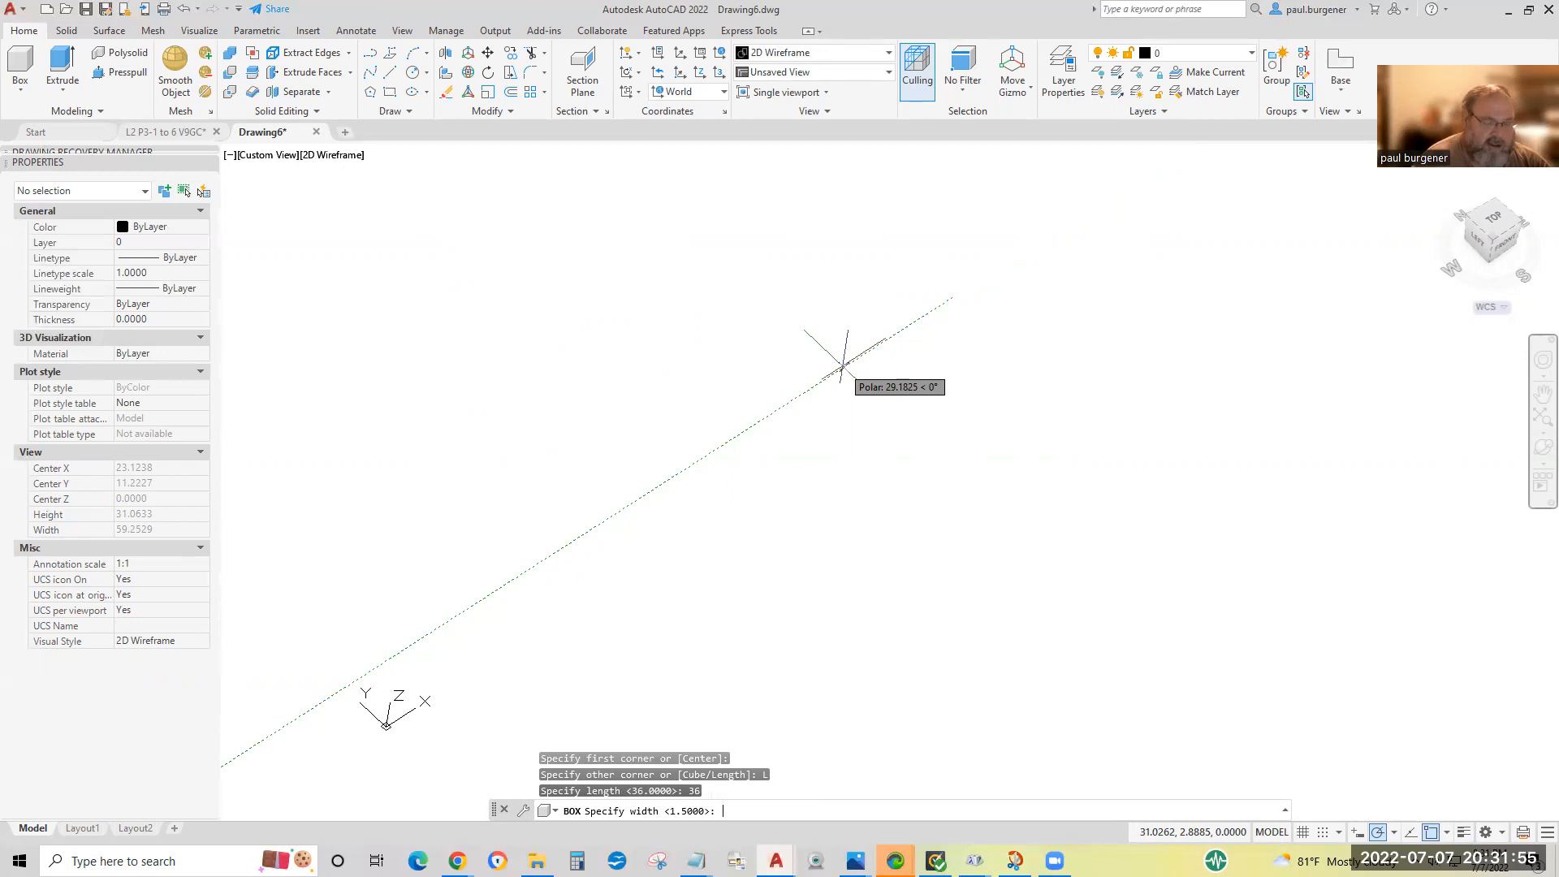
{"action": "type", "text": "1."}
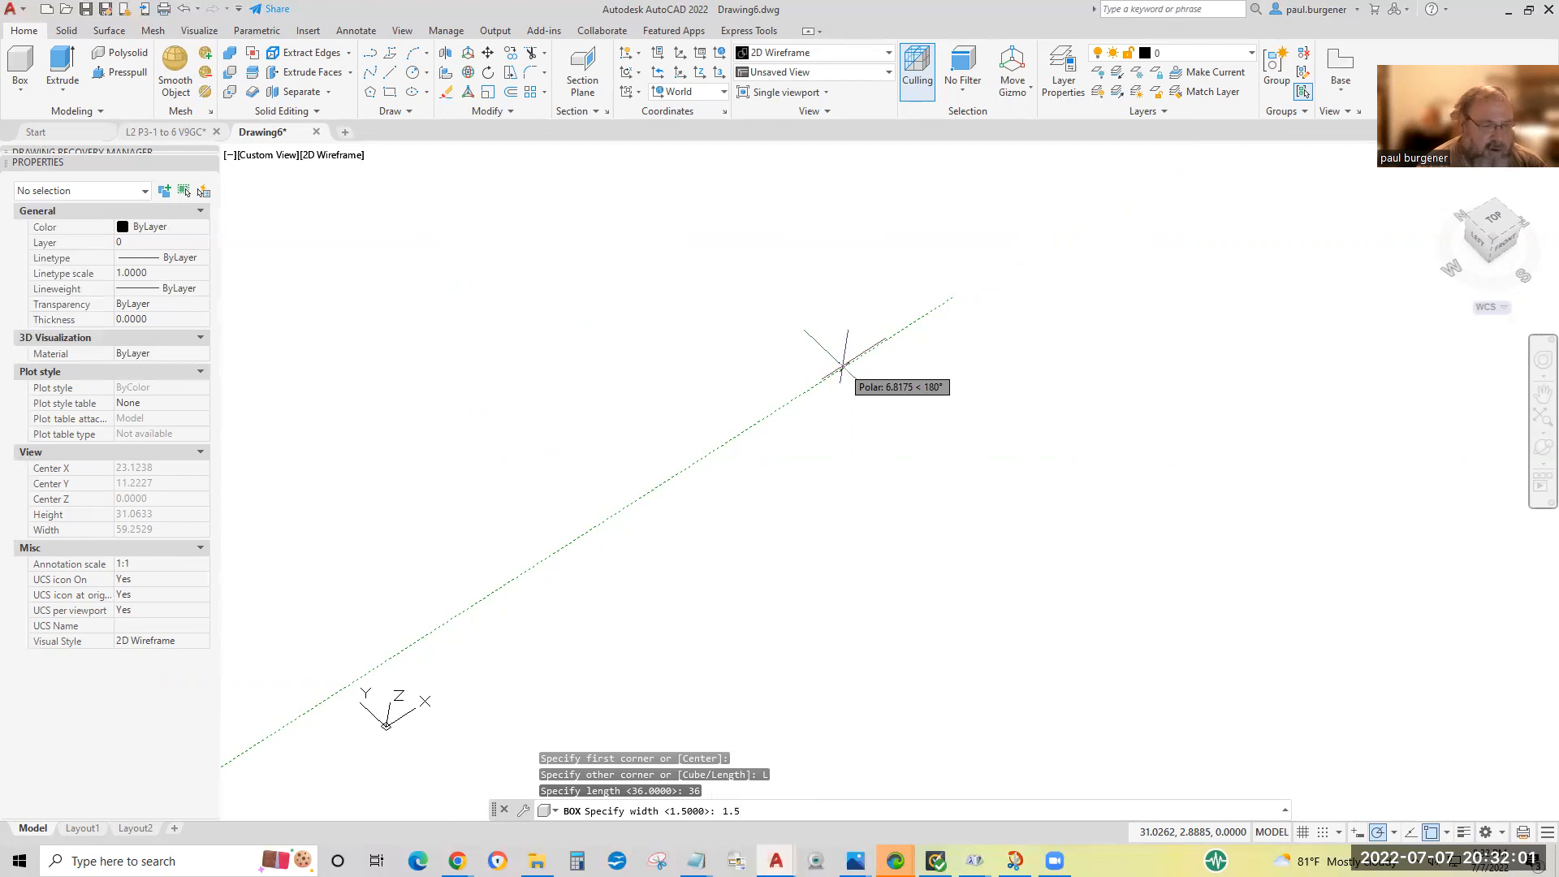
{"action": "type", "text": "5"}
{"action": "key", "text": "Return"}
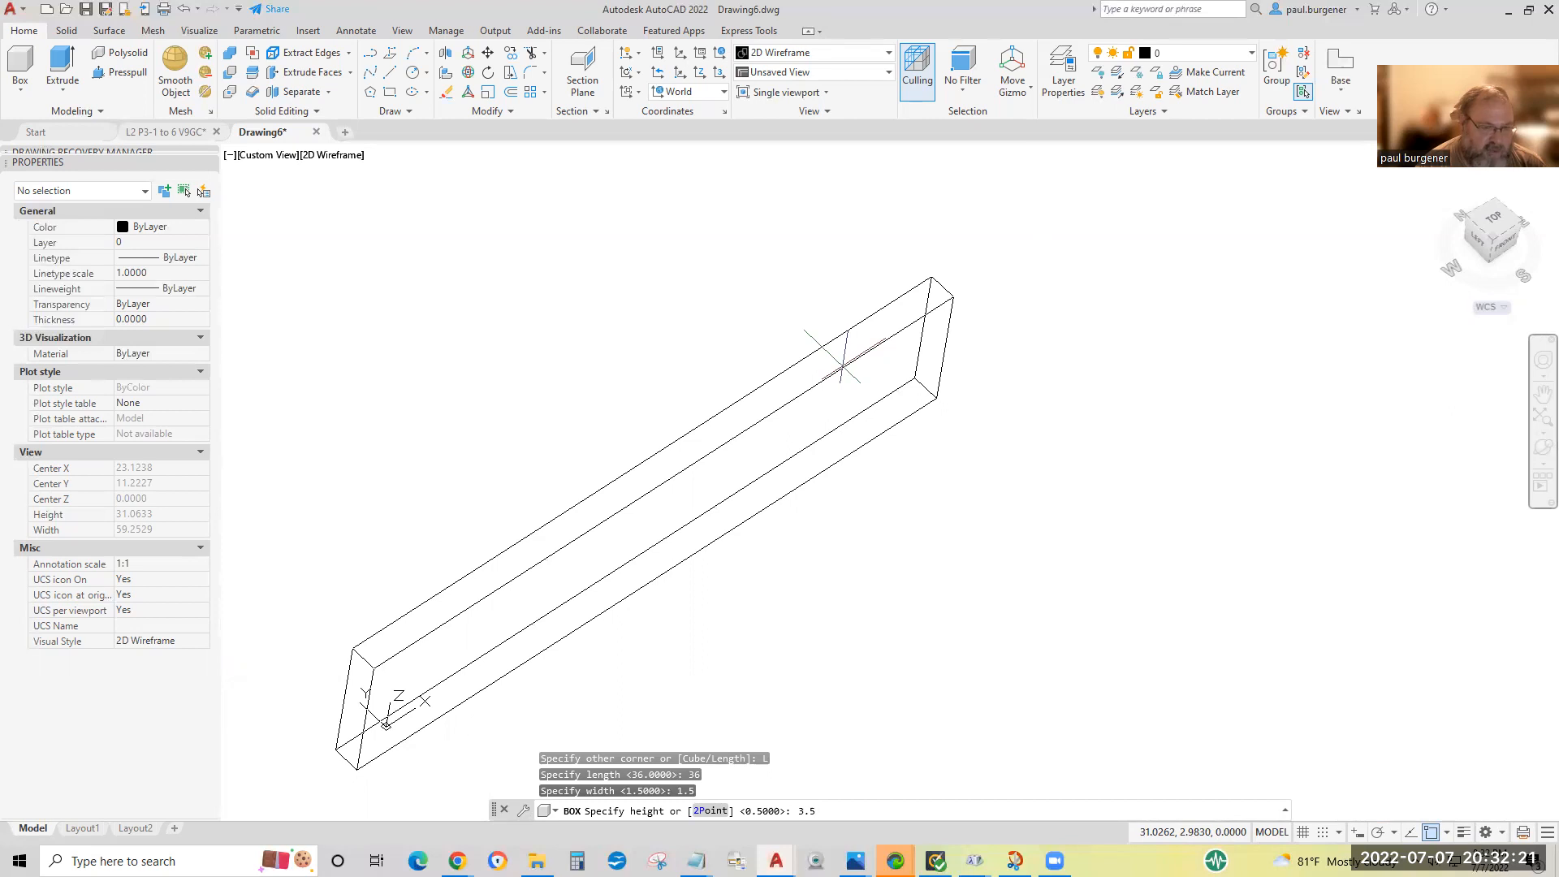
{"action": "key", "text": "Return"}
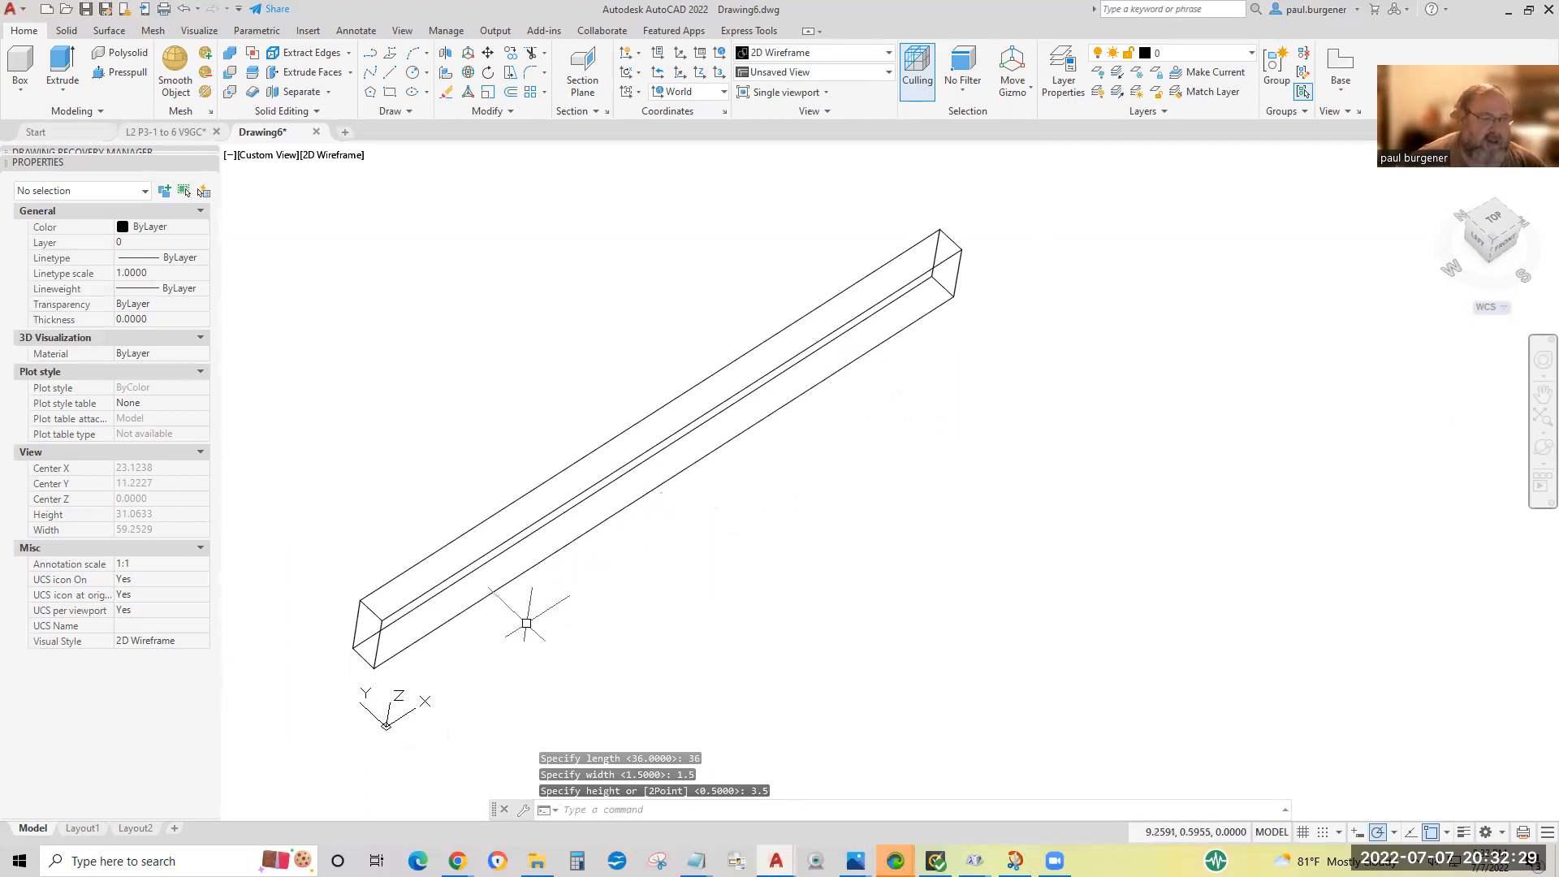
{"action": "type", "text": "i"}
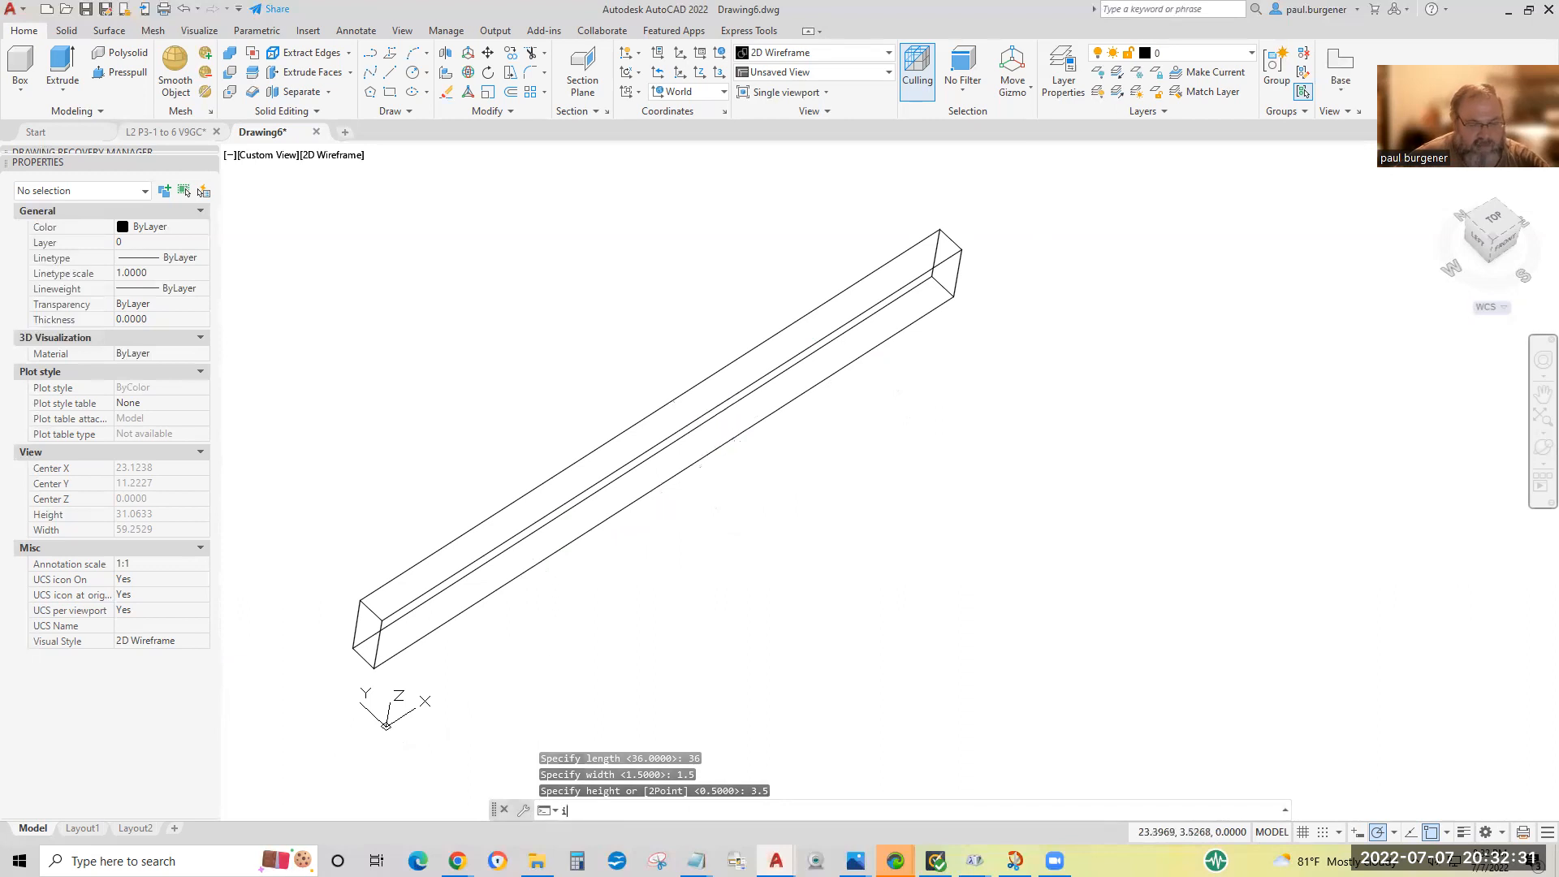
{"action": "key", "text": "Return"}
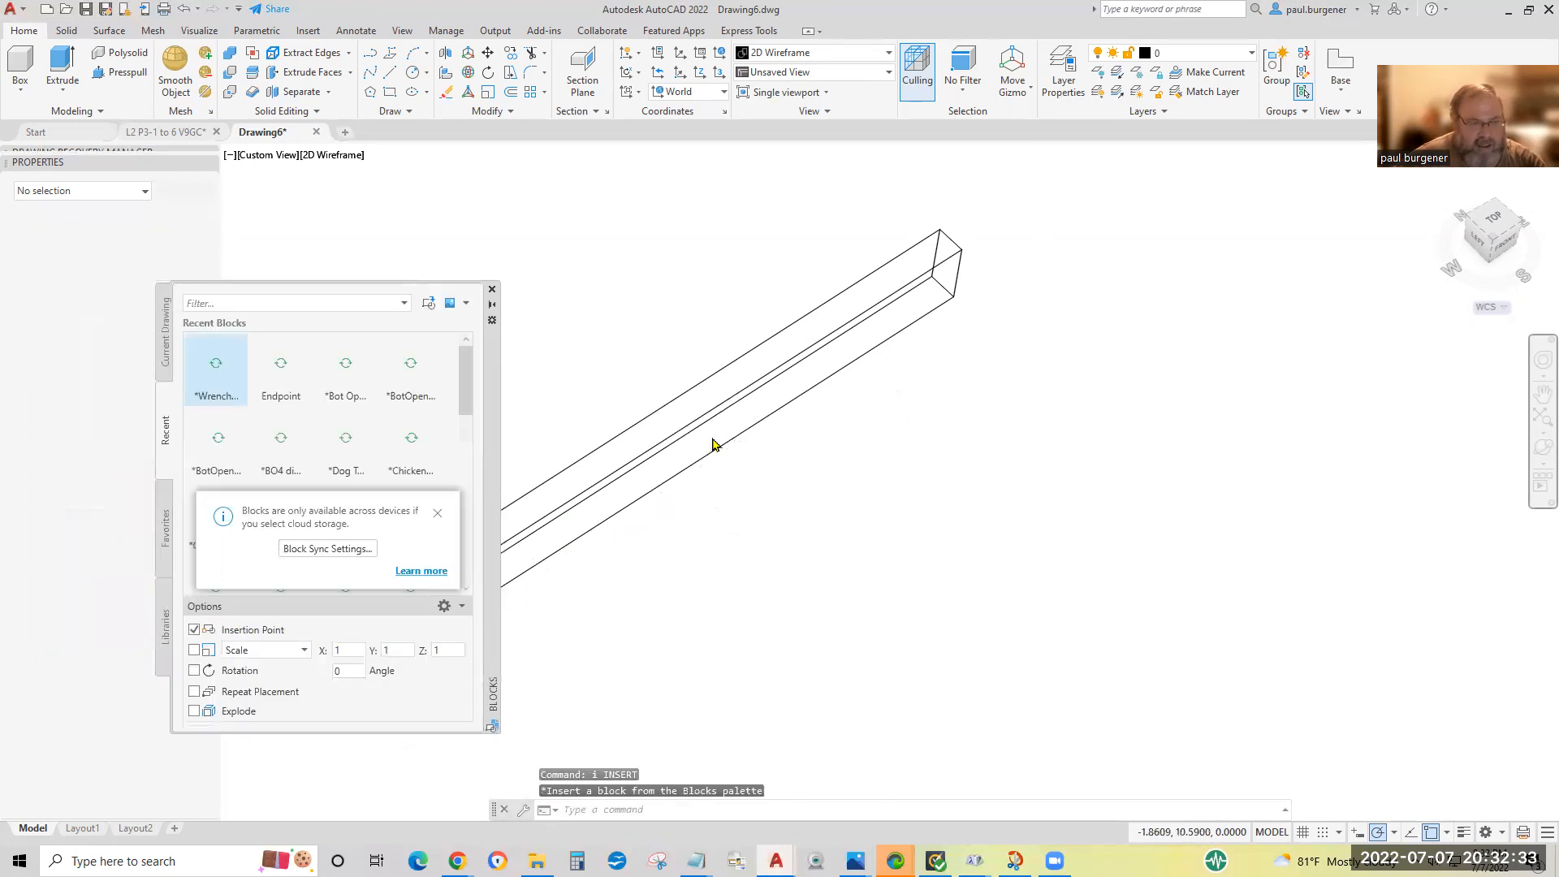
{"action": "left_click", "coordinate": [491, 290]}
Use ID to read the coordinates of the board's front bottom corners at both ends.
{"action": "type", "text": "ID"}
{"action": "key", "text": "Return"}
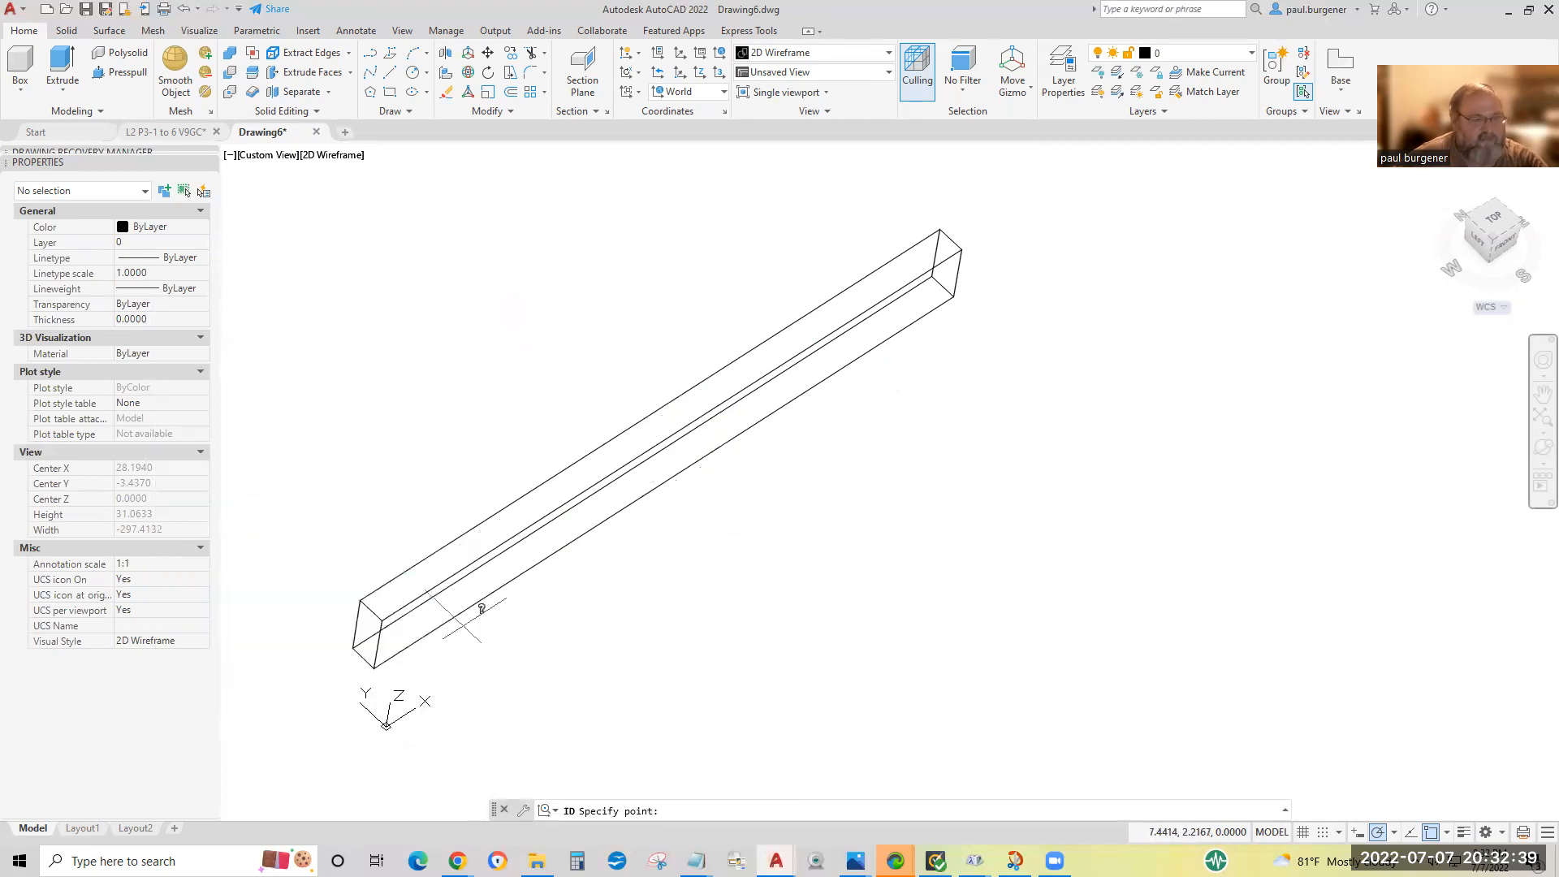
{"action": "left_click", "coordinate": [375, 672]}
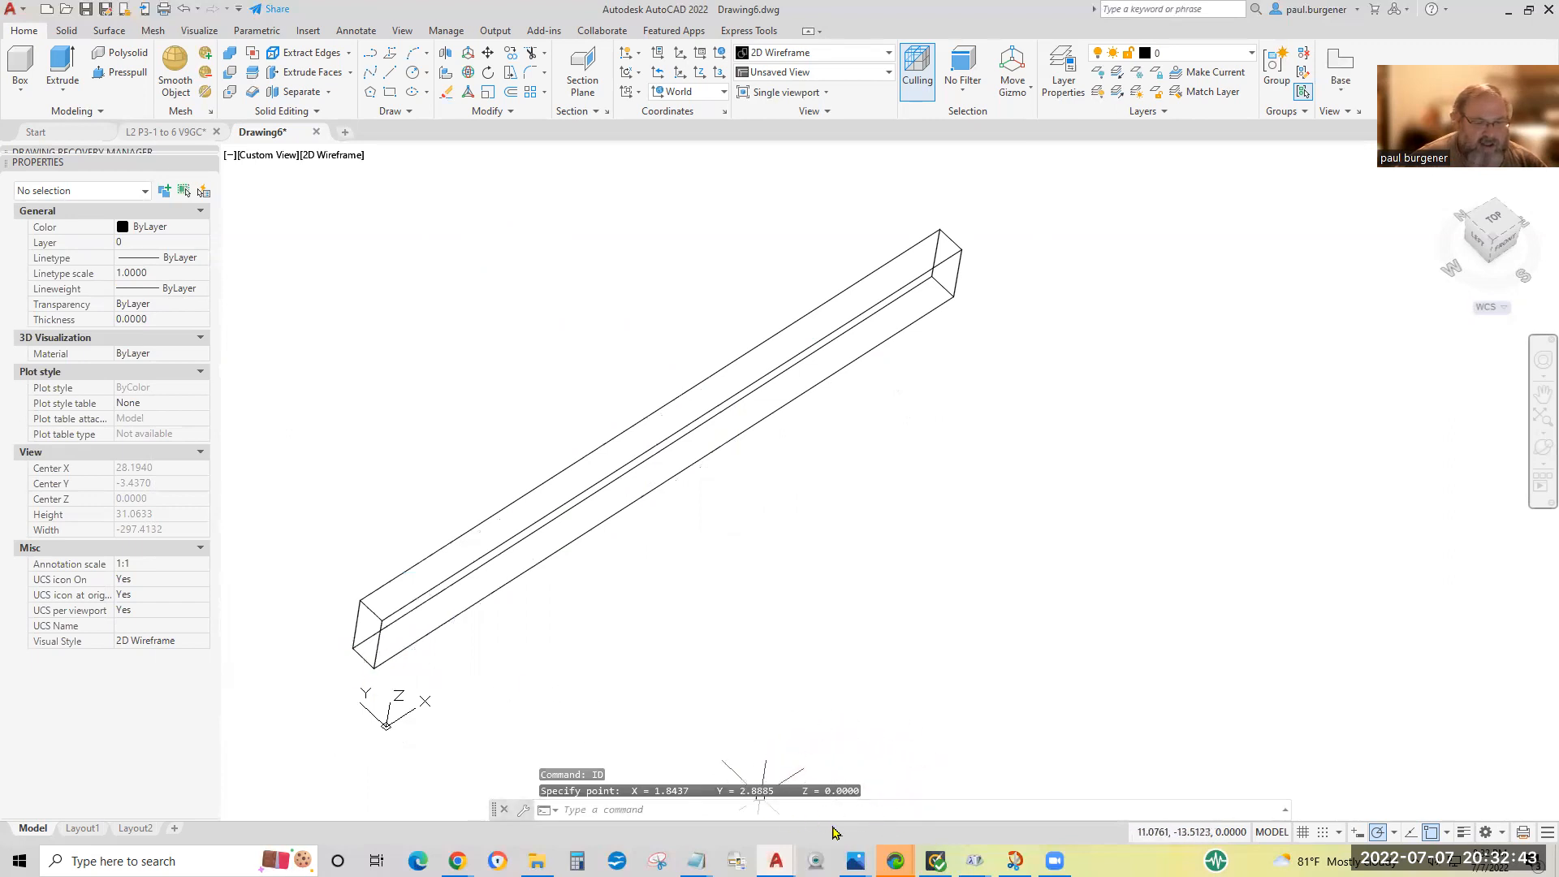
{"action": "key", "text": "Return"}
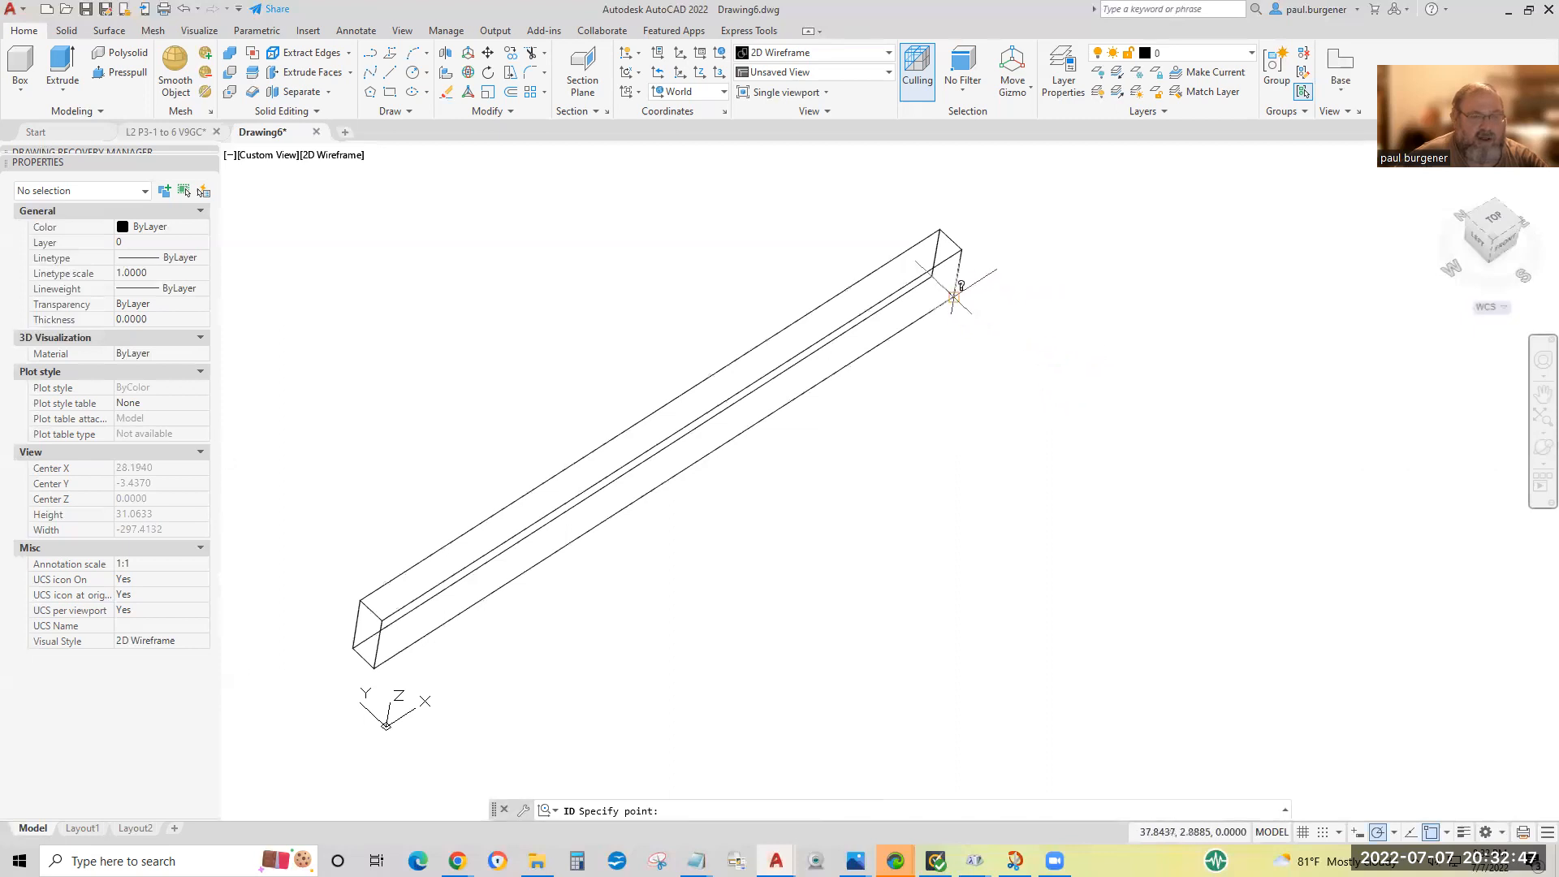
{"action": "left_click", "coordinate": [951, 314]}
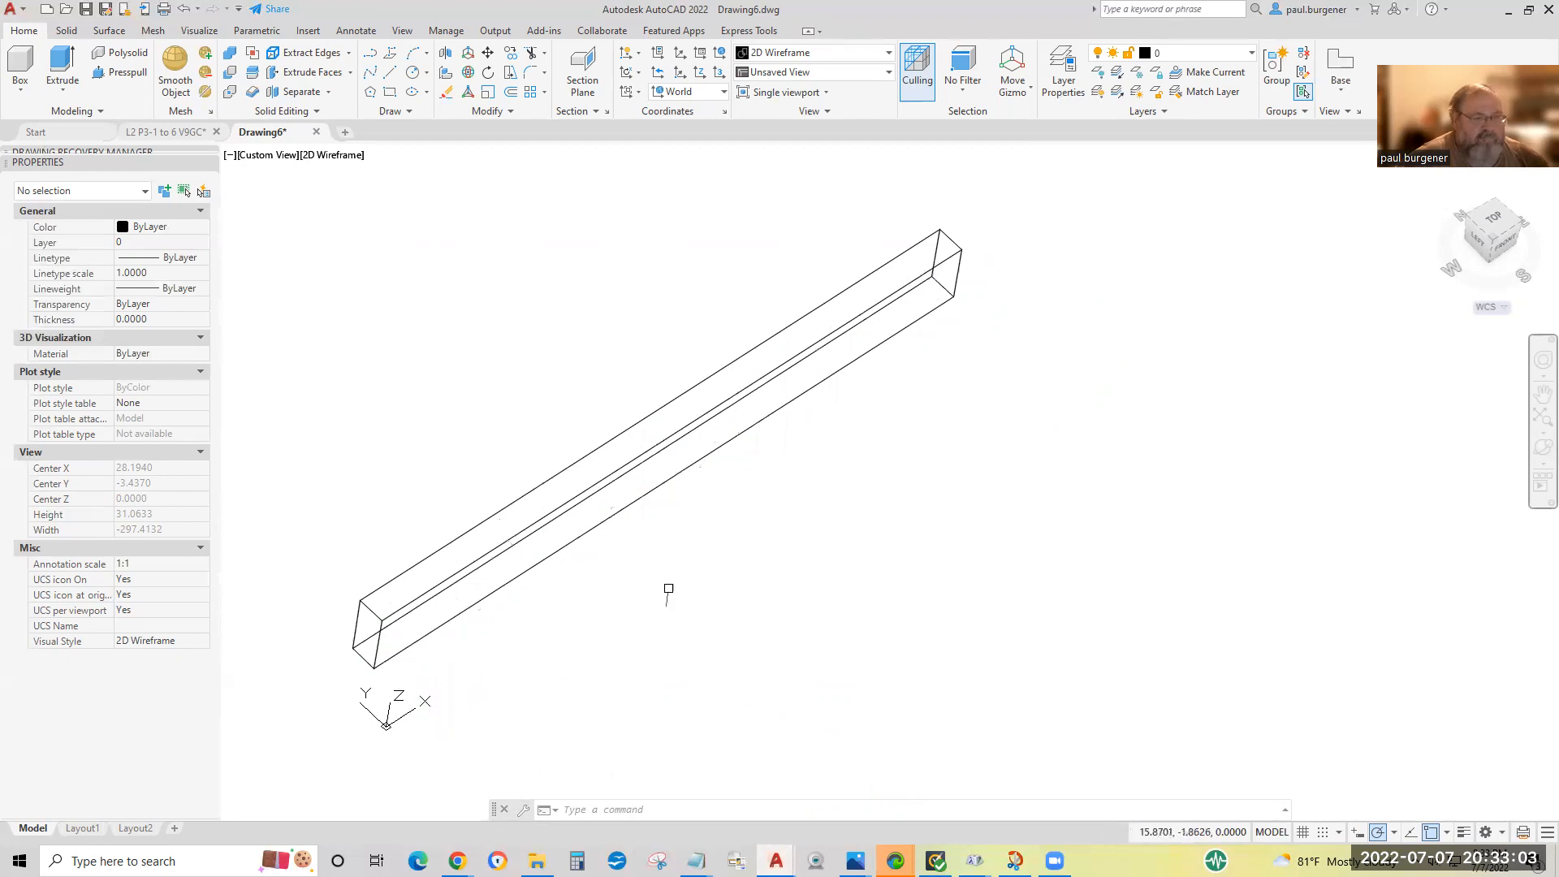
Draw a 36-long vertical guide line in the +Z direction from the board's front bottom corner at its near end.
{"action": "left_click", "coordinate": [1542, 447]}
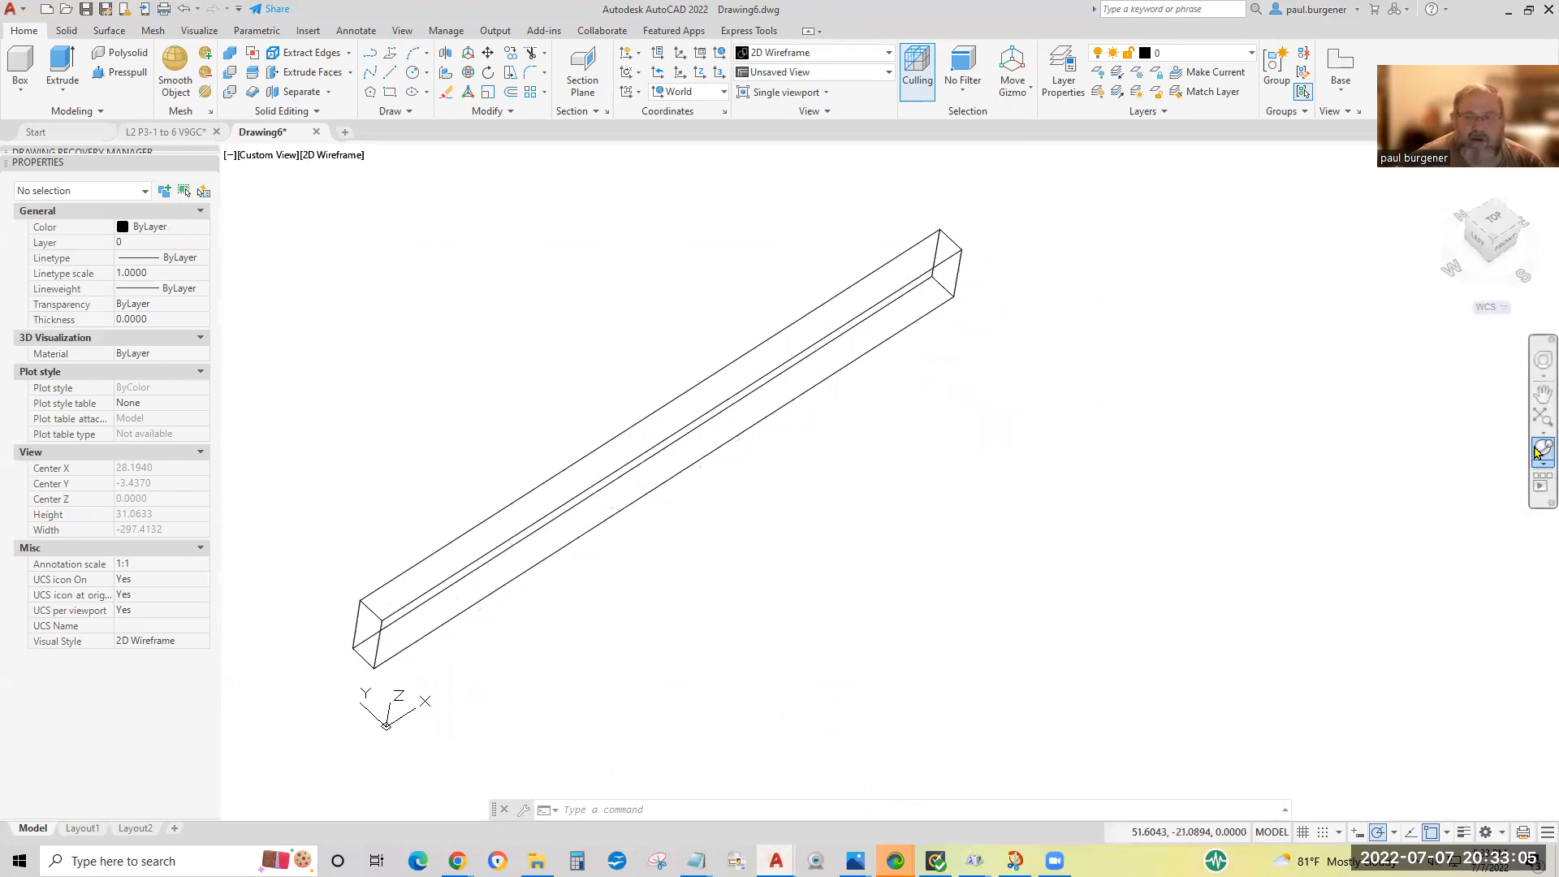
{"action": "left_click_drag", "start_coordinate": [890, 644], "coordinate": [1005, 426]}
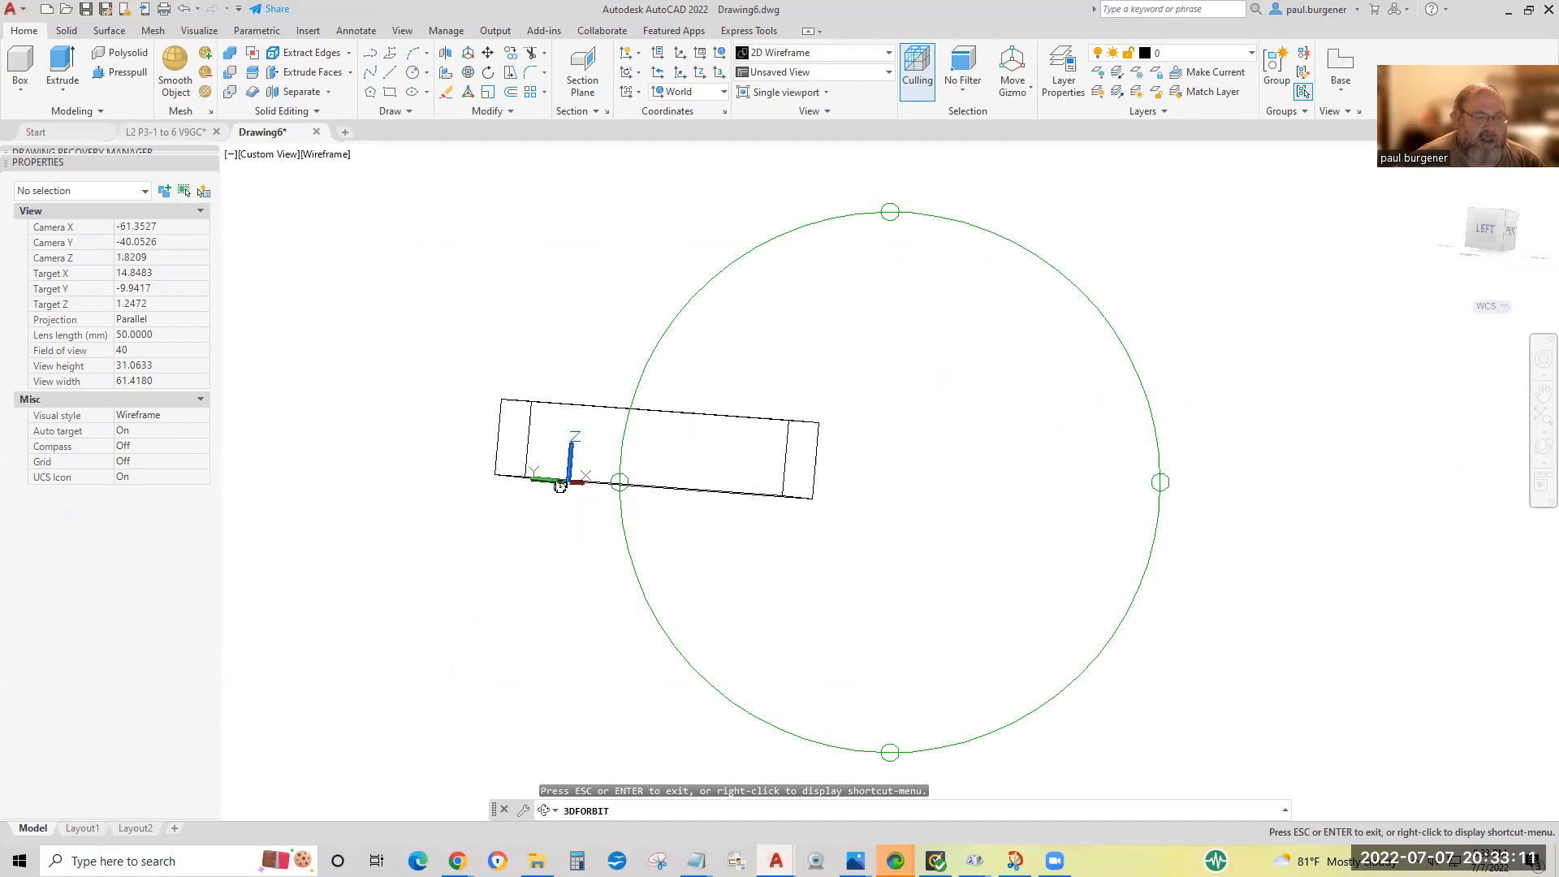
{"action": "left_click_drag", "start_coordinate": [534, 461], "coordinate": [619, 599]}
{"action": "left_click_drag", "start_coordinate": [1075, 417], "coordinate": [1090, 510]}
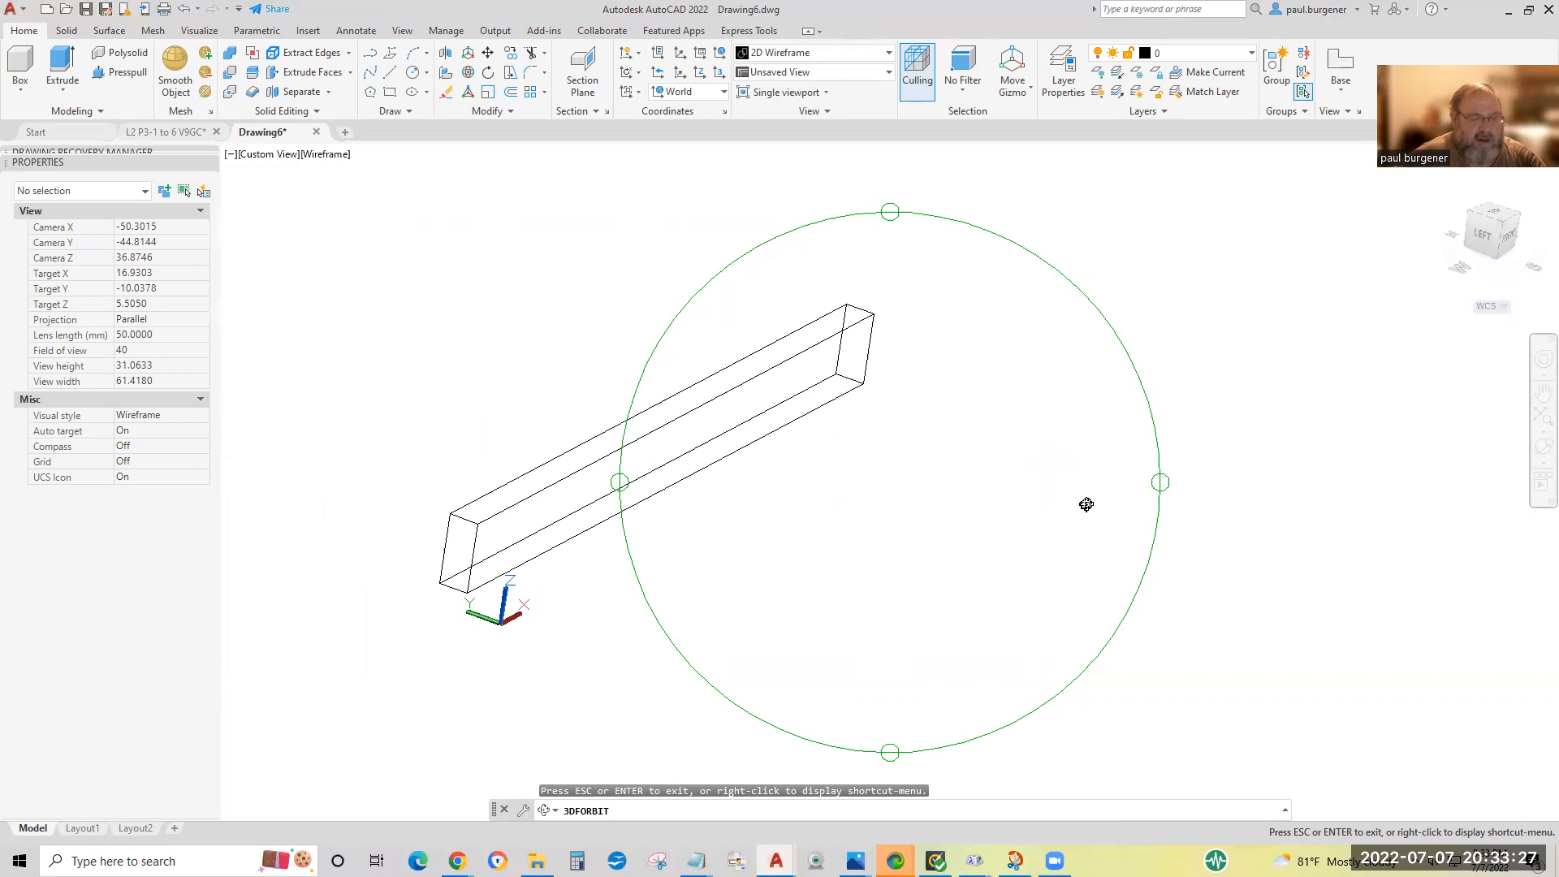
{"action": "key", "text": "Escape"}
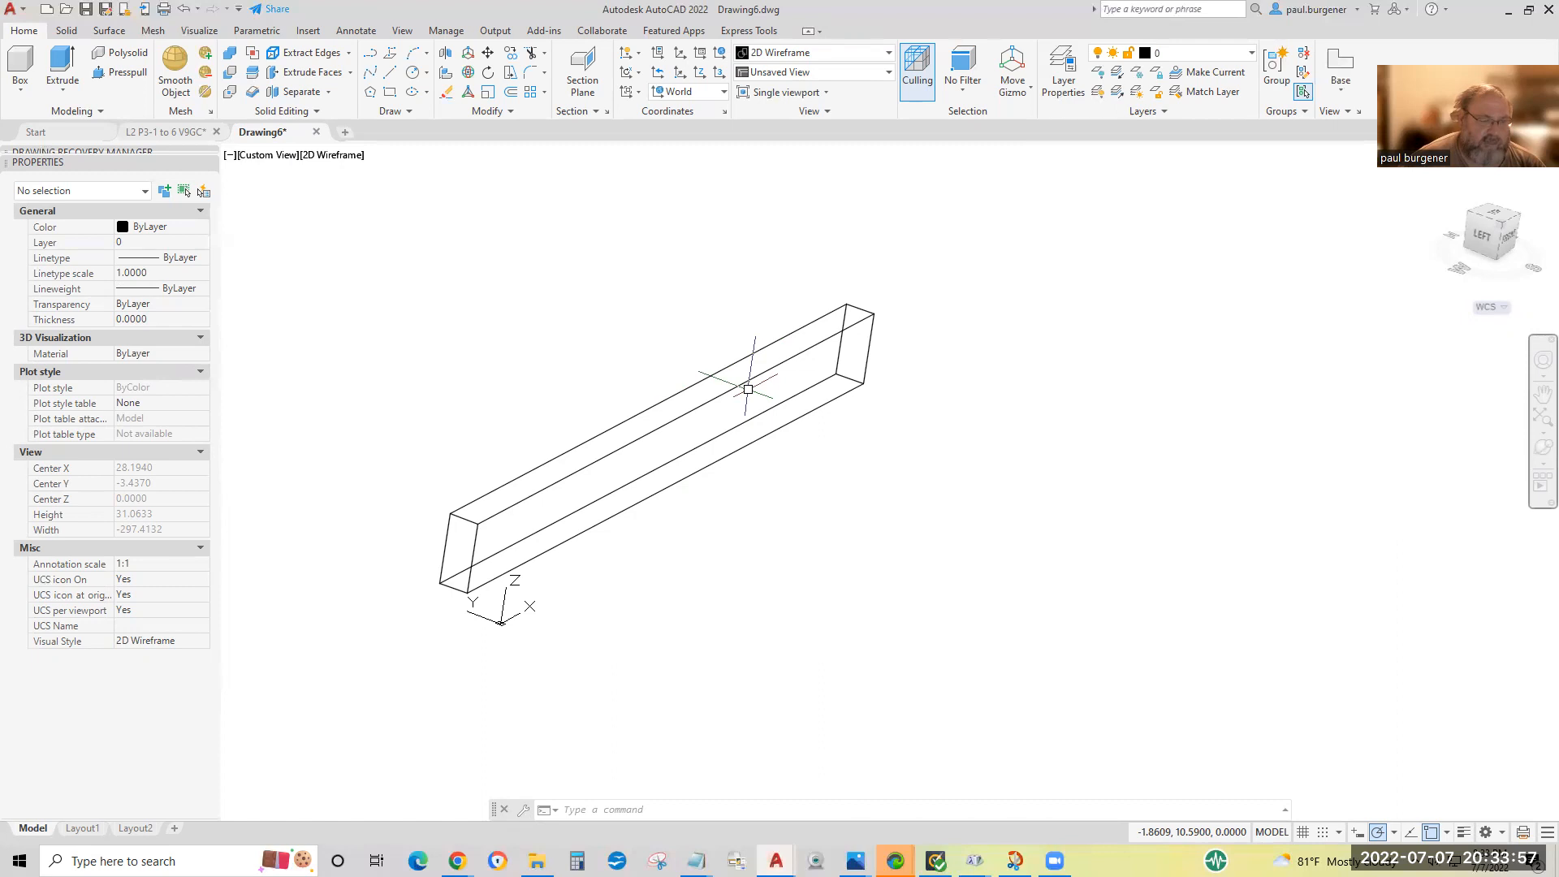
{"action": "left_click", "coordinate": [395, 73]}
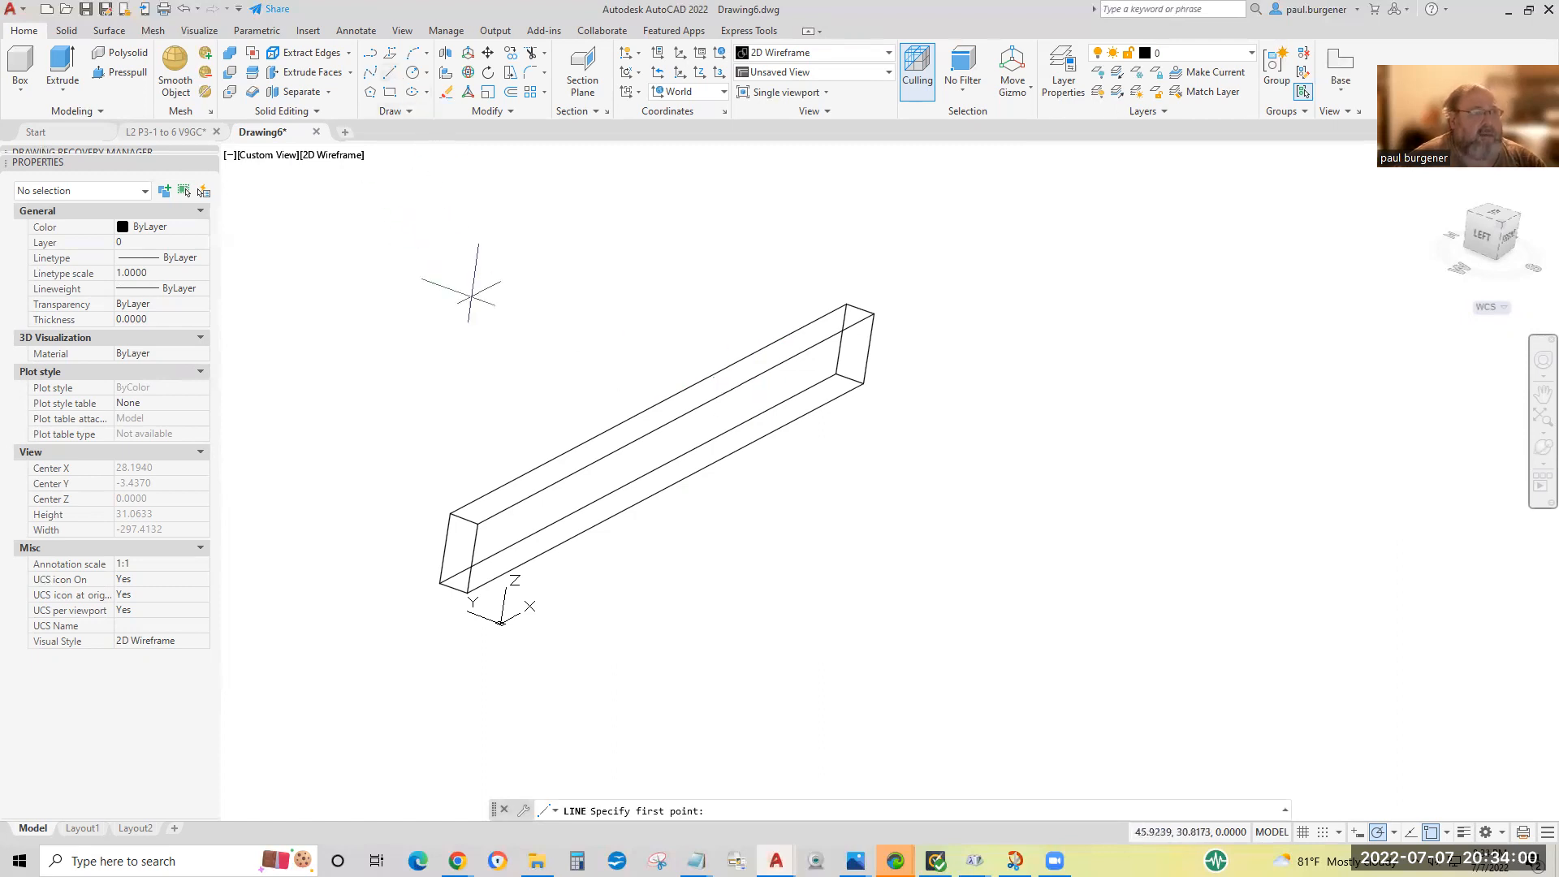
{"action": "left_click", "coordinate": [468, 593]}
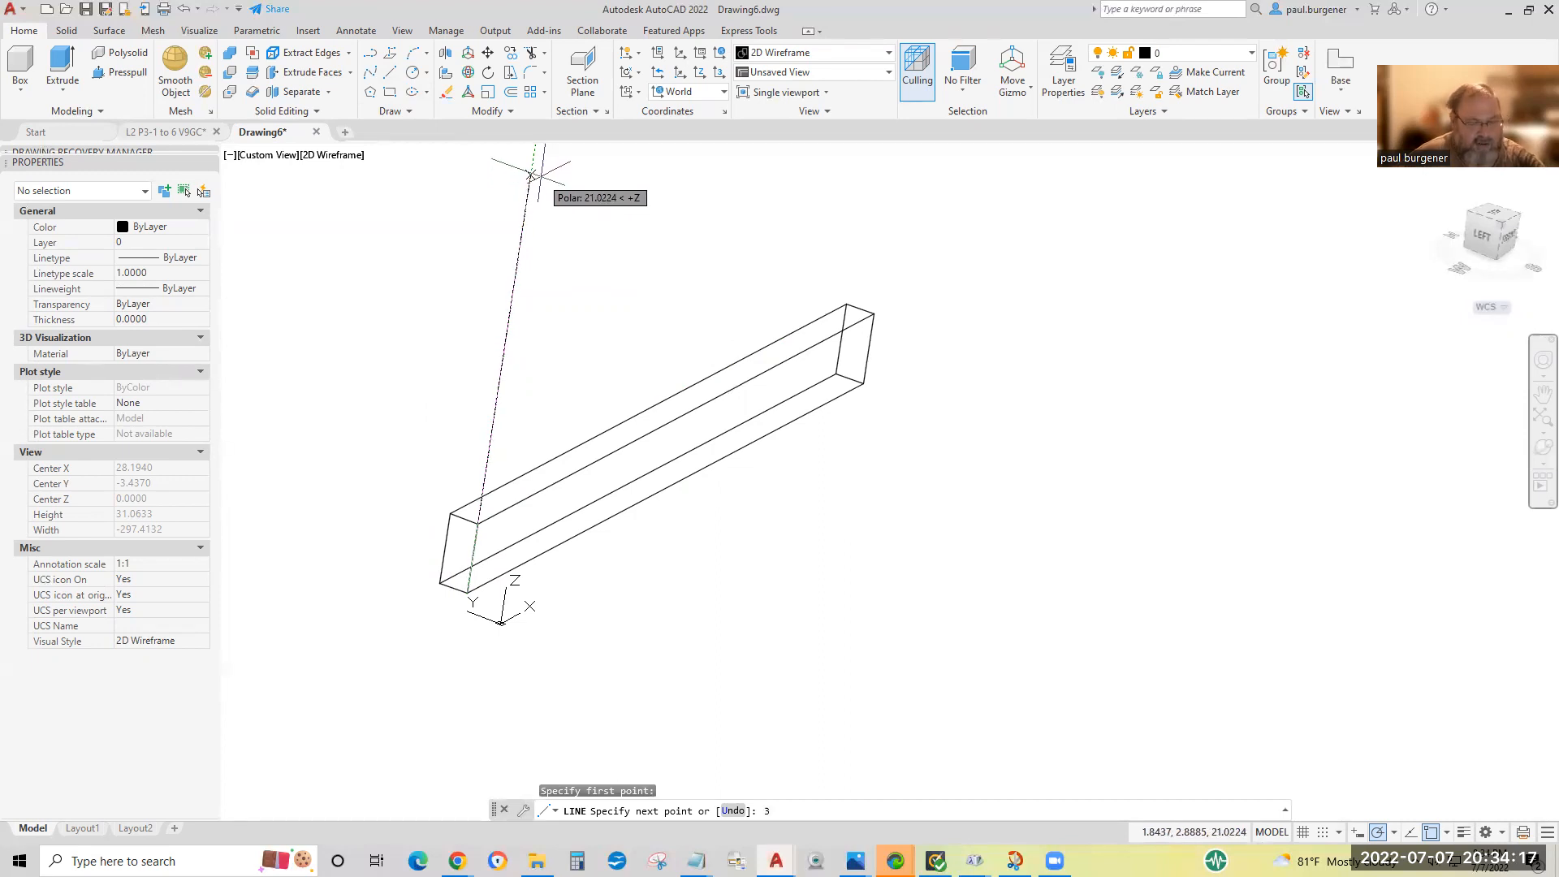
{"action": "key", "text": "Return"}
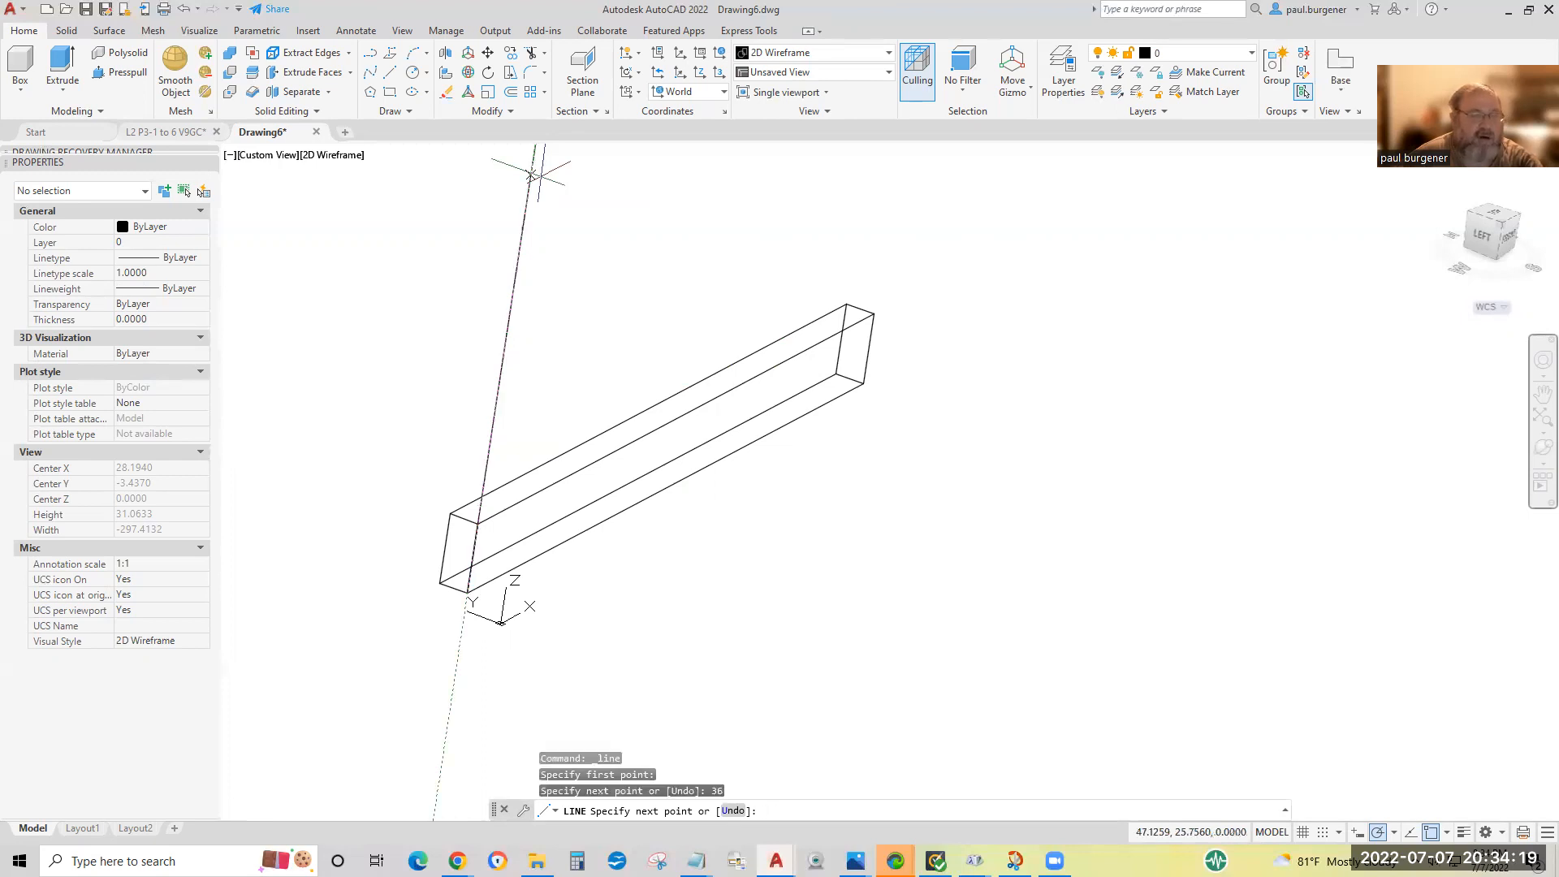
{"action": "key", "text": "Return"}
Copy the board from its front top corner at the near end to the upper end of the vertical guide line.
{"action": "scroll", "coordinate": [653, 264], "scroll_direction": "down", "scroll_amount": 3}
{"action": "middle_click_drag", "start_coordinate": [655, 269], "coordinate": [600, 445]}
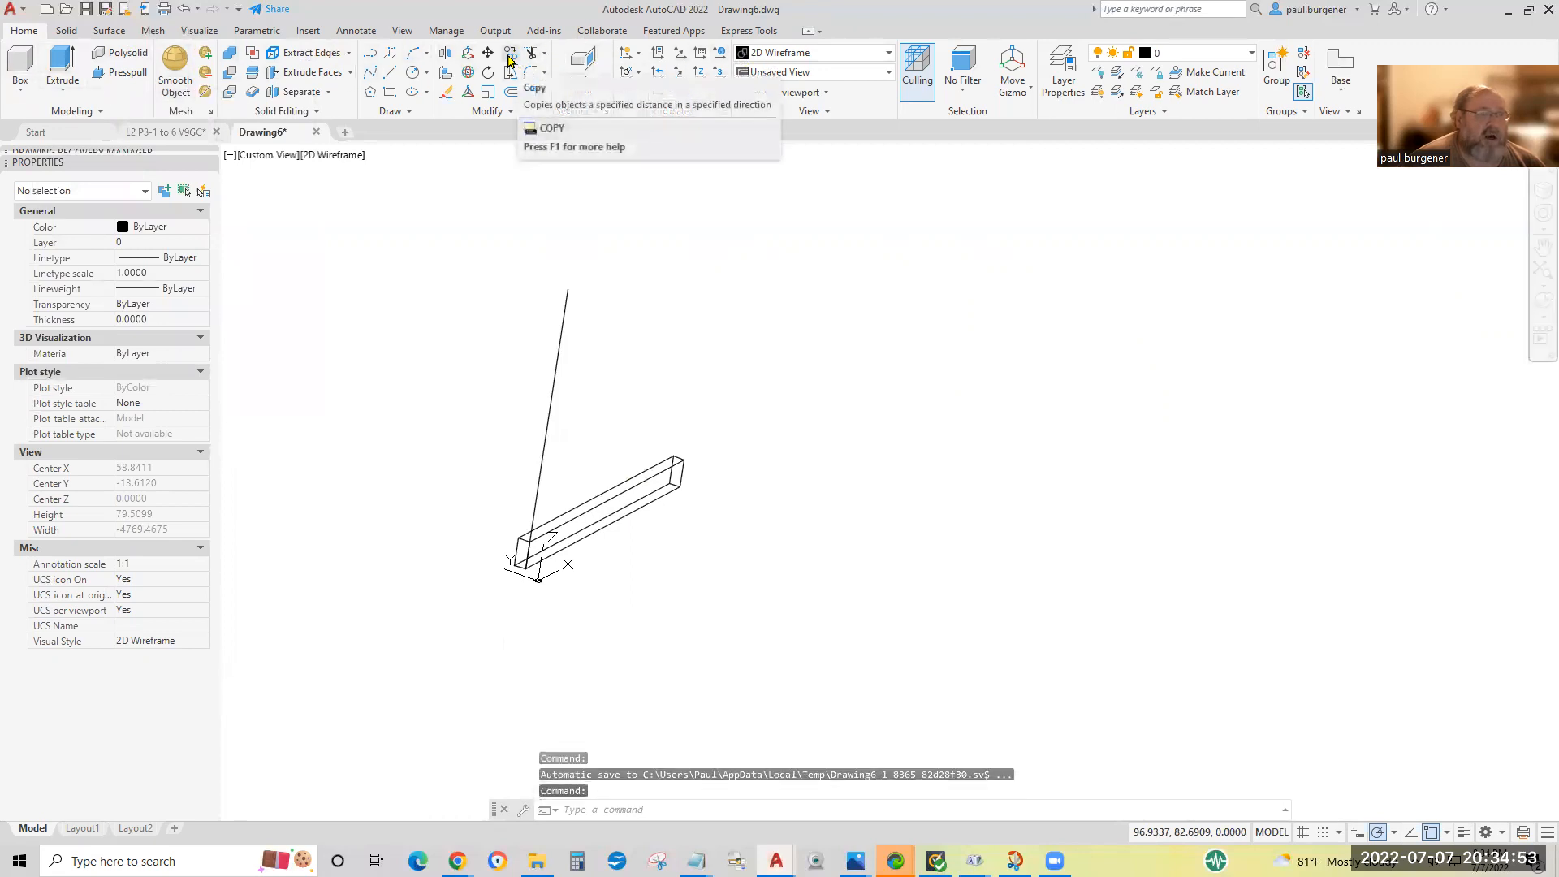
{"action": "left_click", "coordinate": [510, 55]}
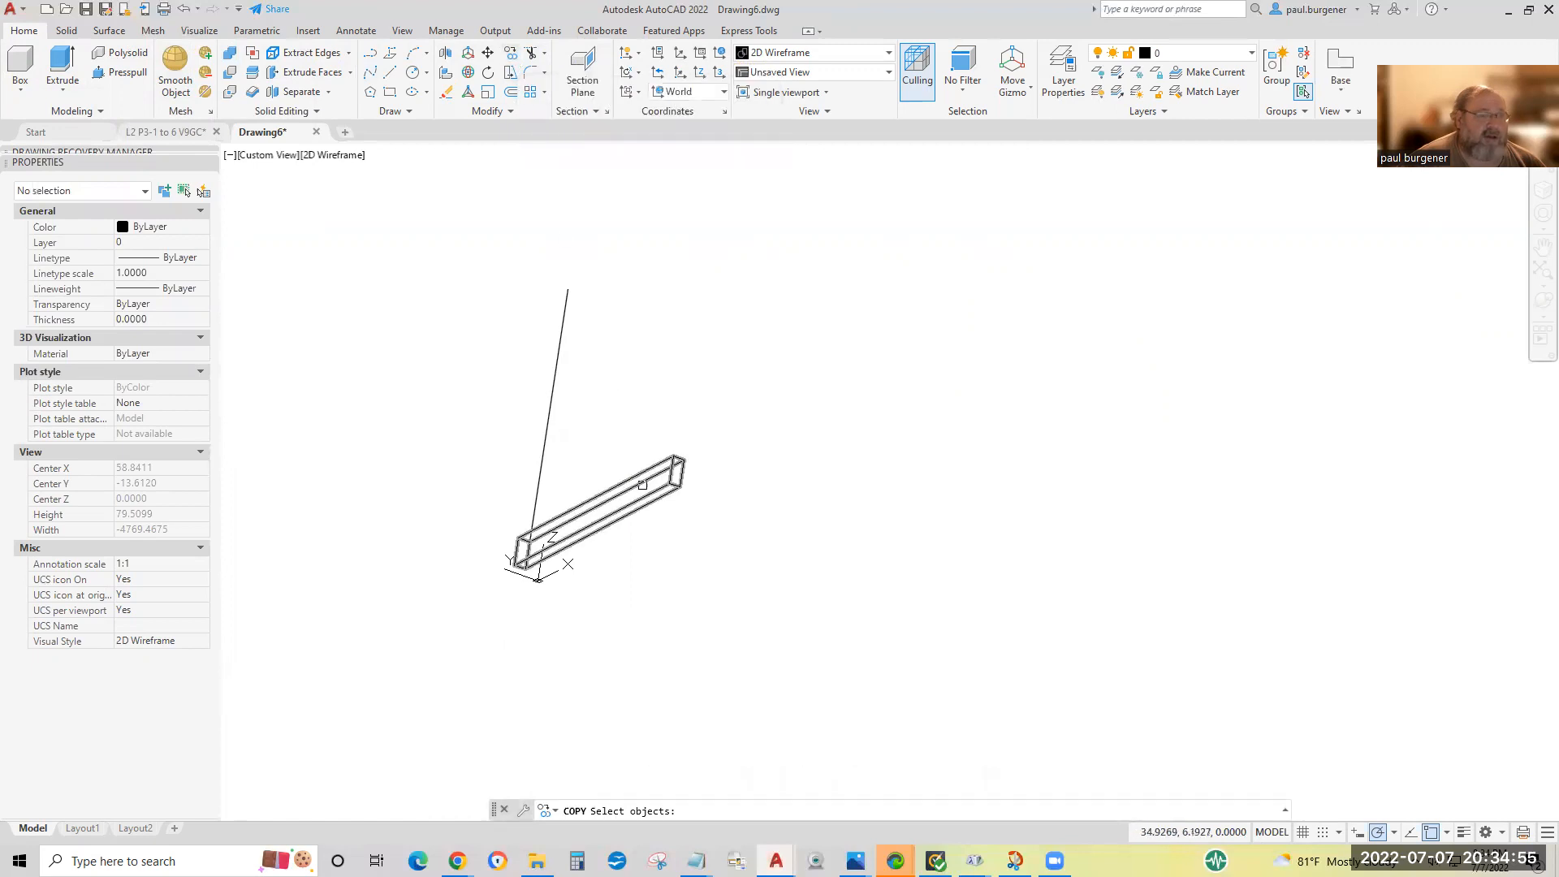
{"action": "left_click", "coordinate": [638, 481]}
{"action": "key", "text": "Return"}
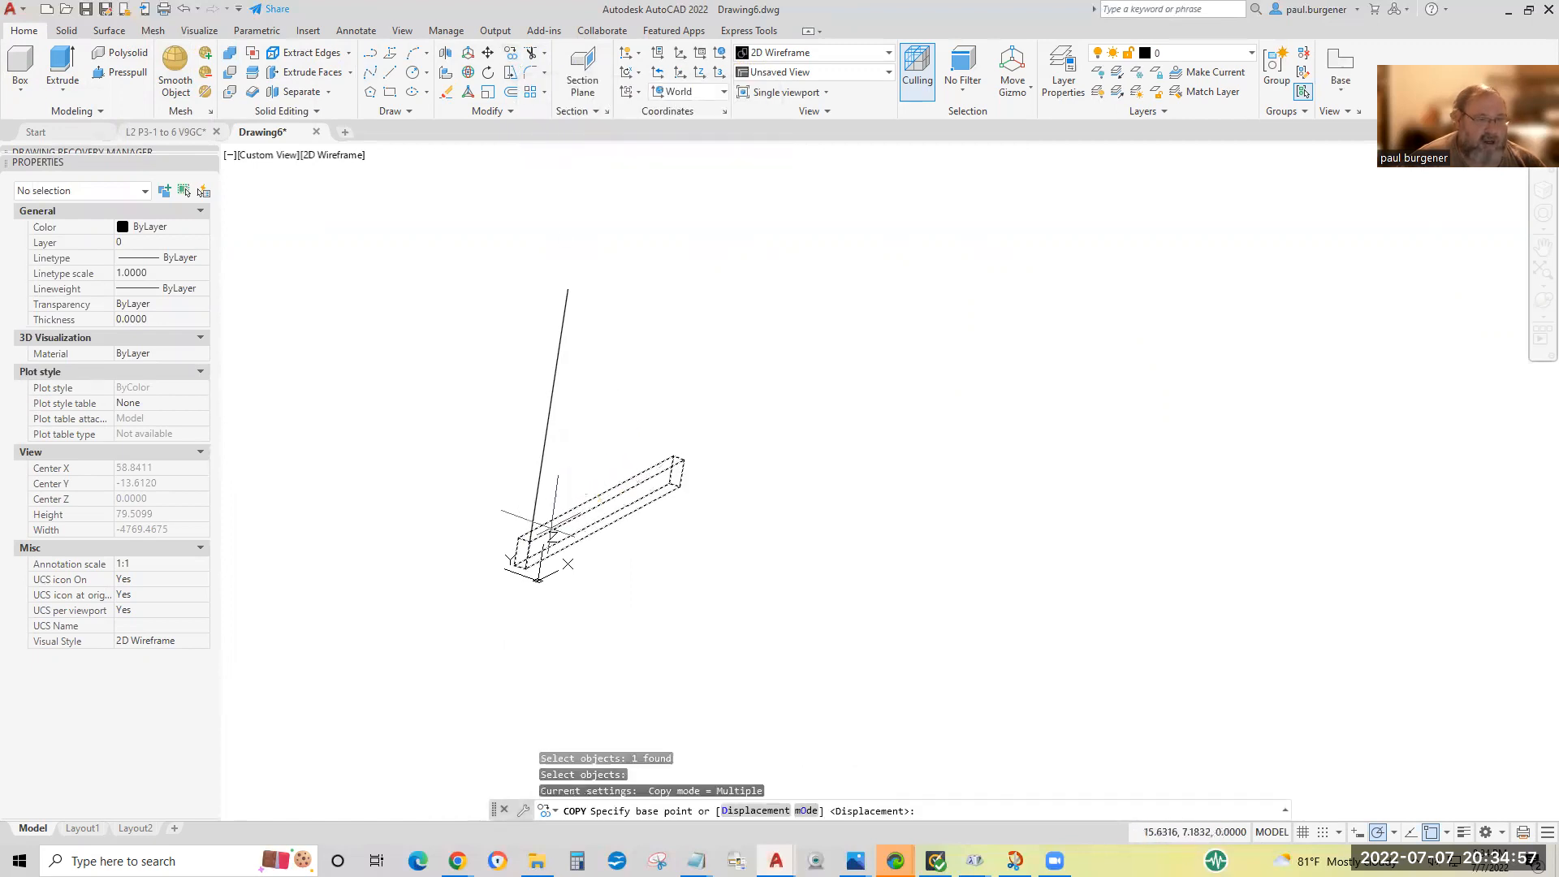
{"action": "left_click", "coordinate": [530, 541]}
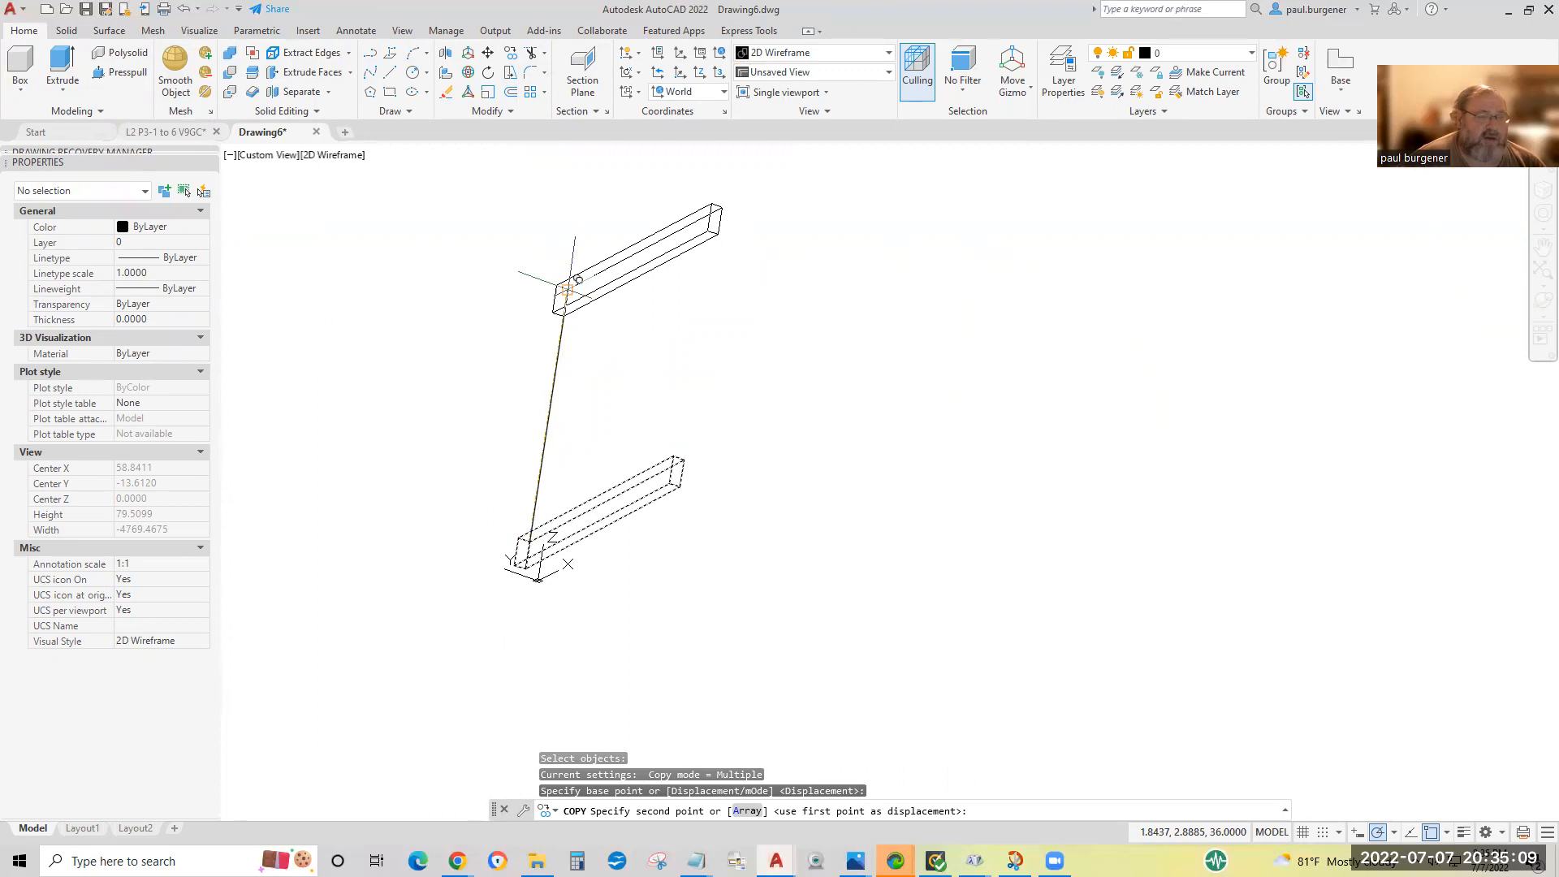
{"action": "left_click", "coordinate": [566, 289]}
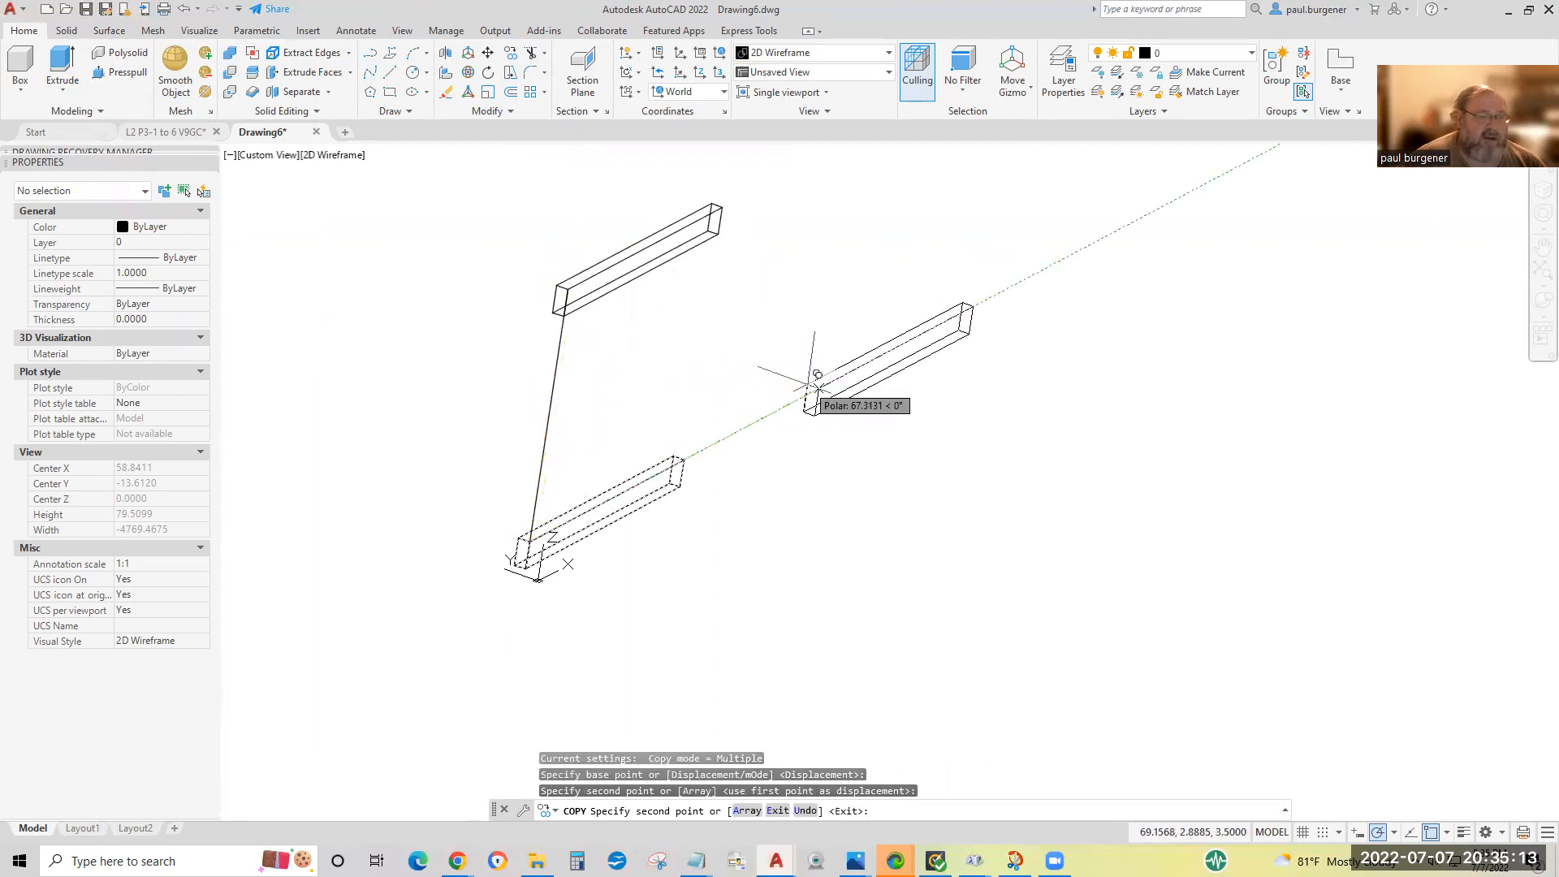
{"action": "key", "text": "Return"}
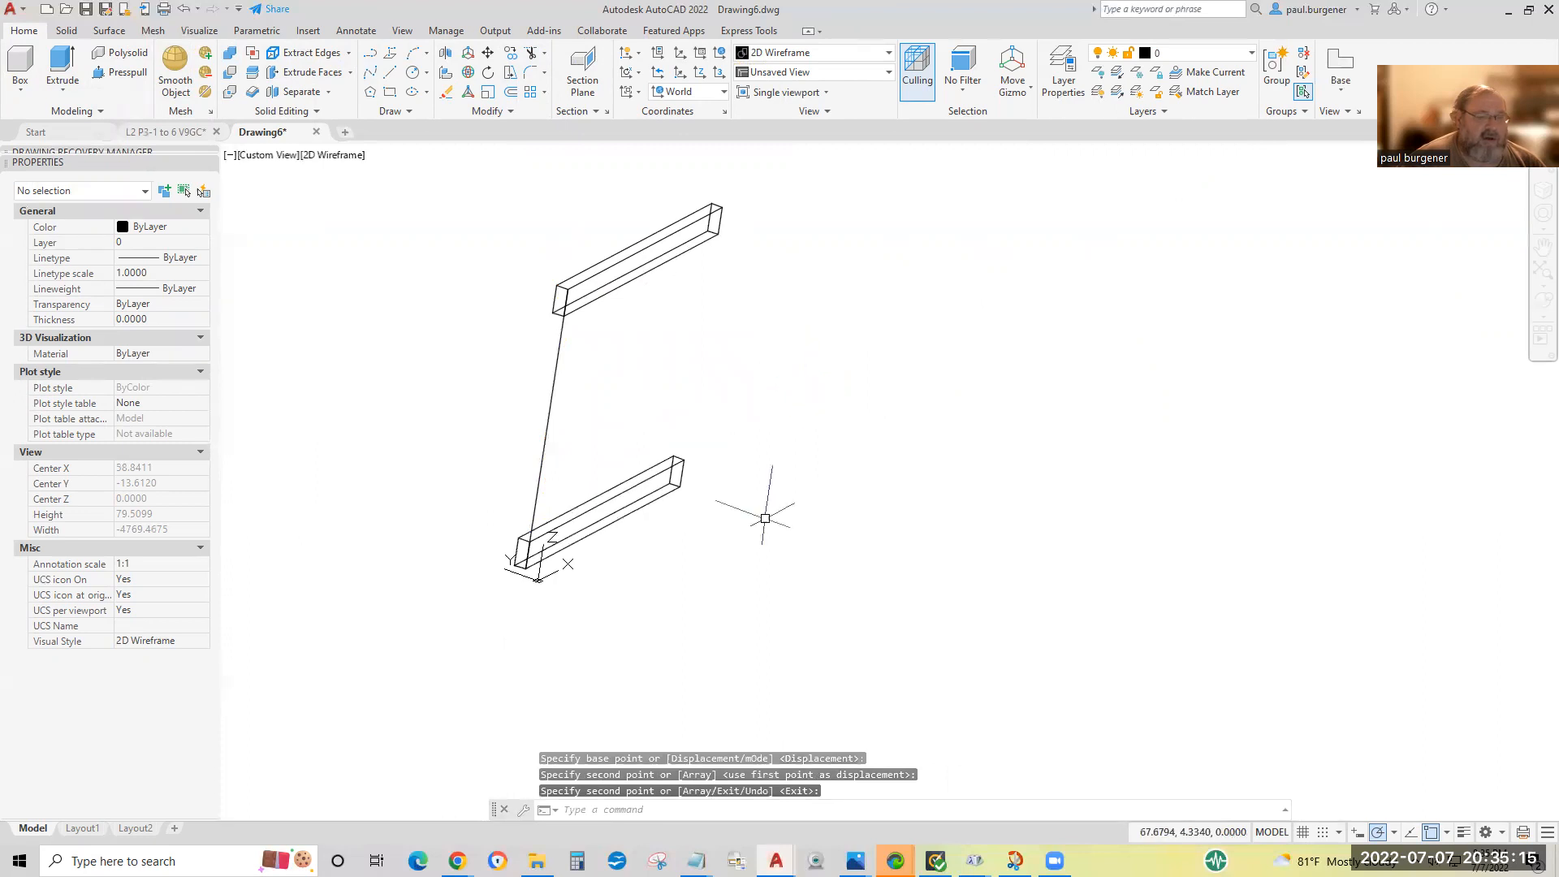
Use ID to read the coordinates of the upper board's rear top corners at both ends.
{"action": "type", "text": "id"}
{"action": "key", "text": "Return"}
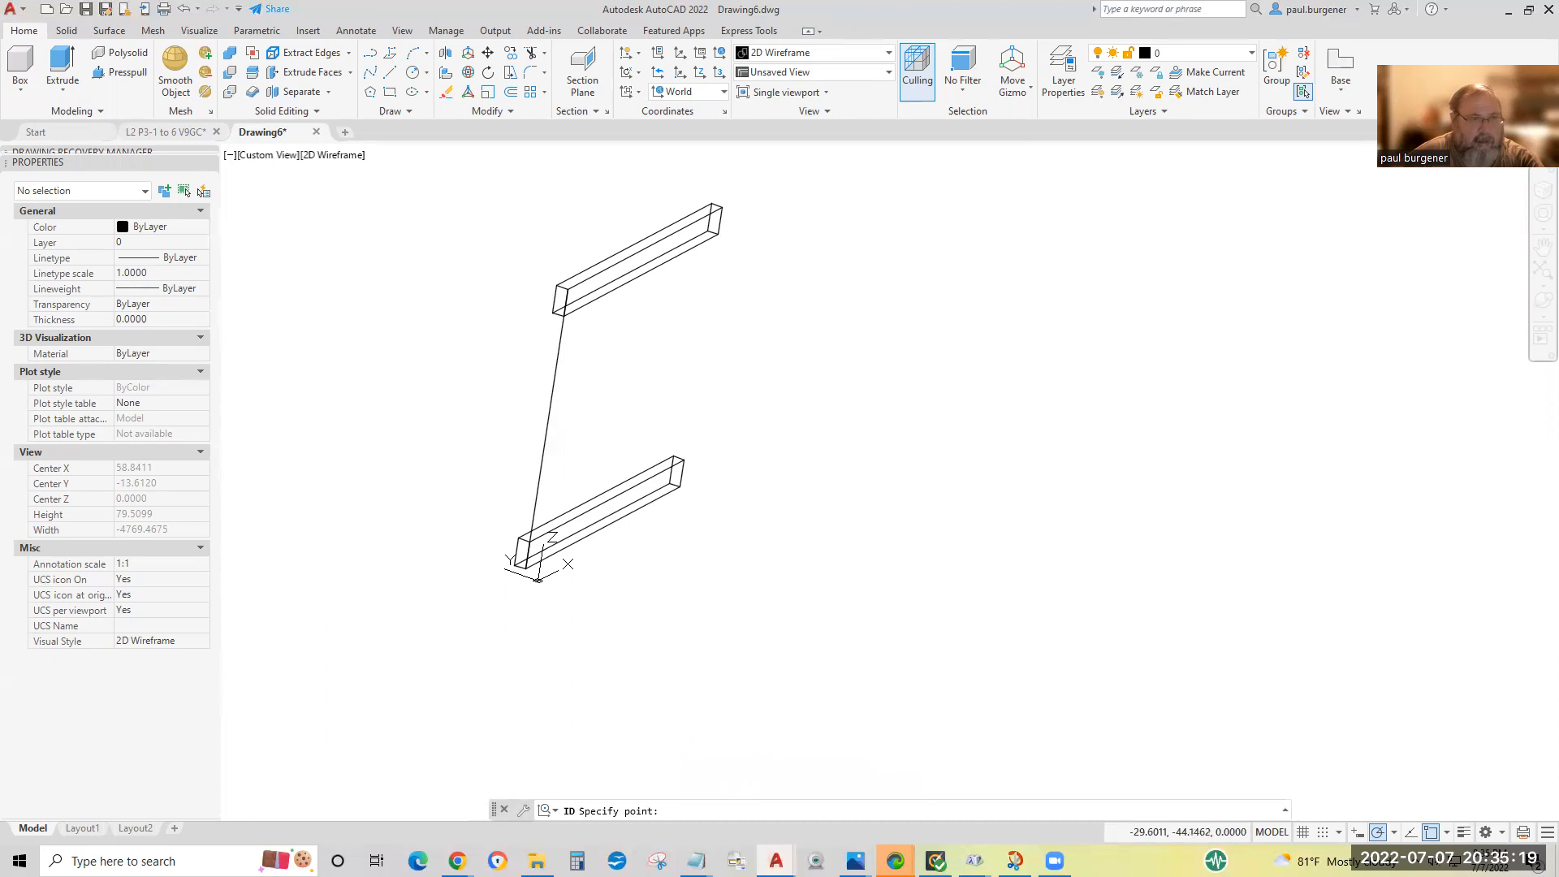
{"action": "left_click", "coordinate": [558, 285]}
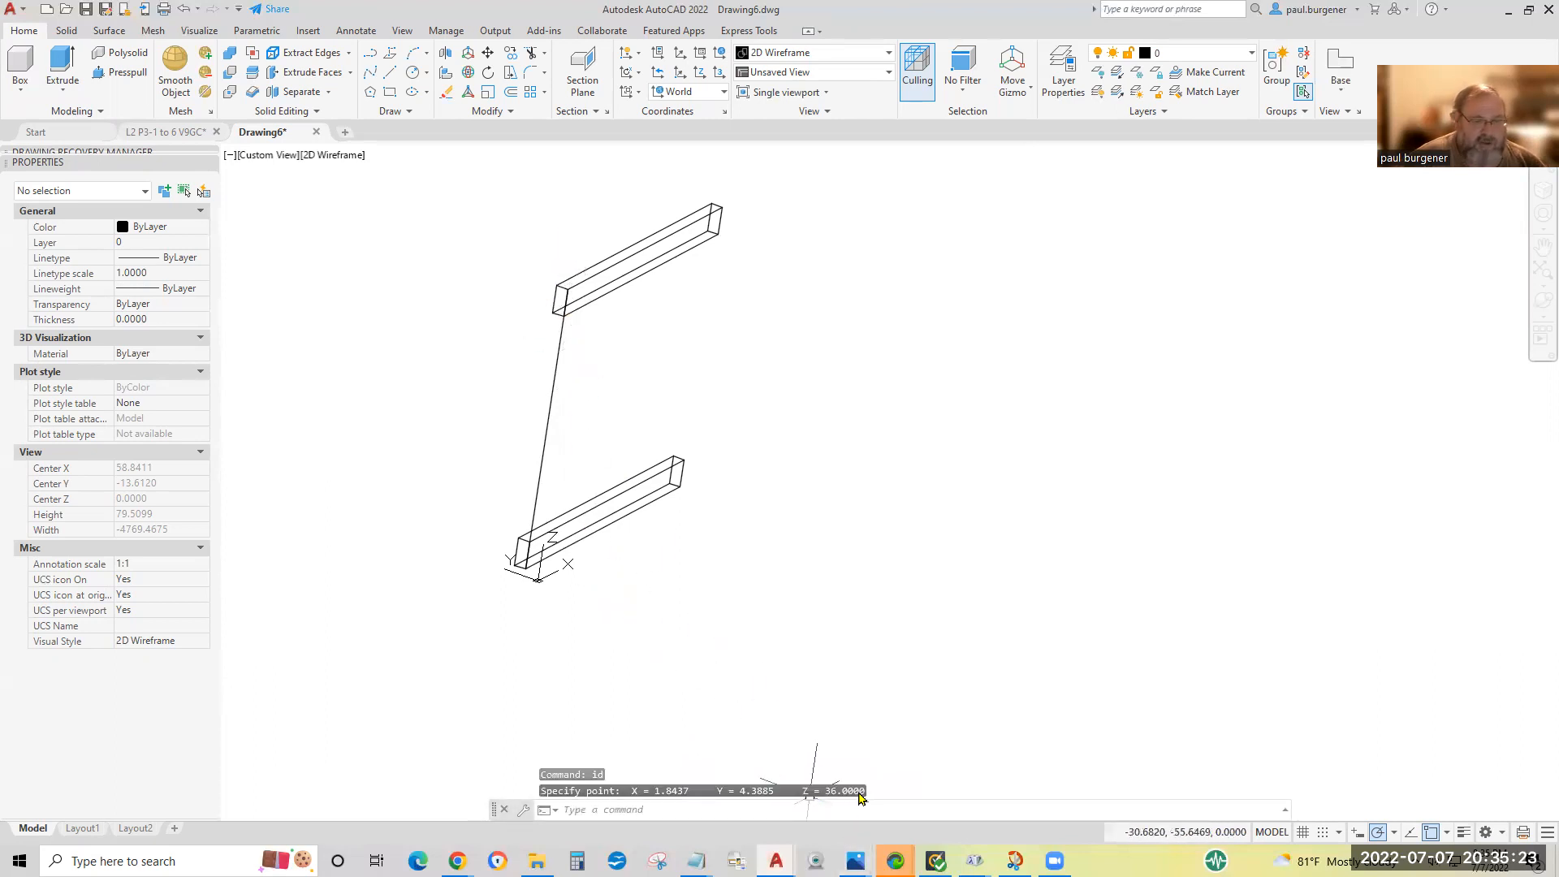
{"action": "key", "text": "Return"}
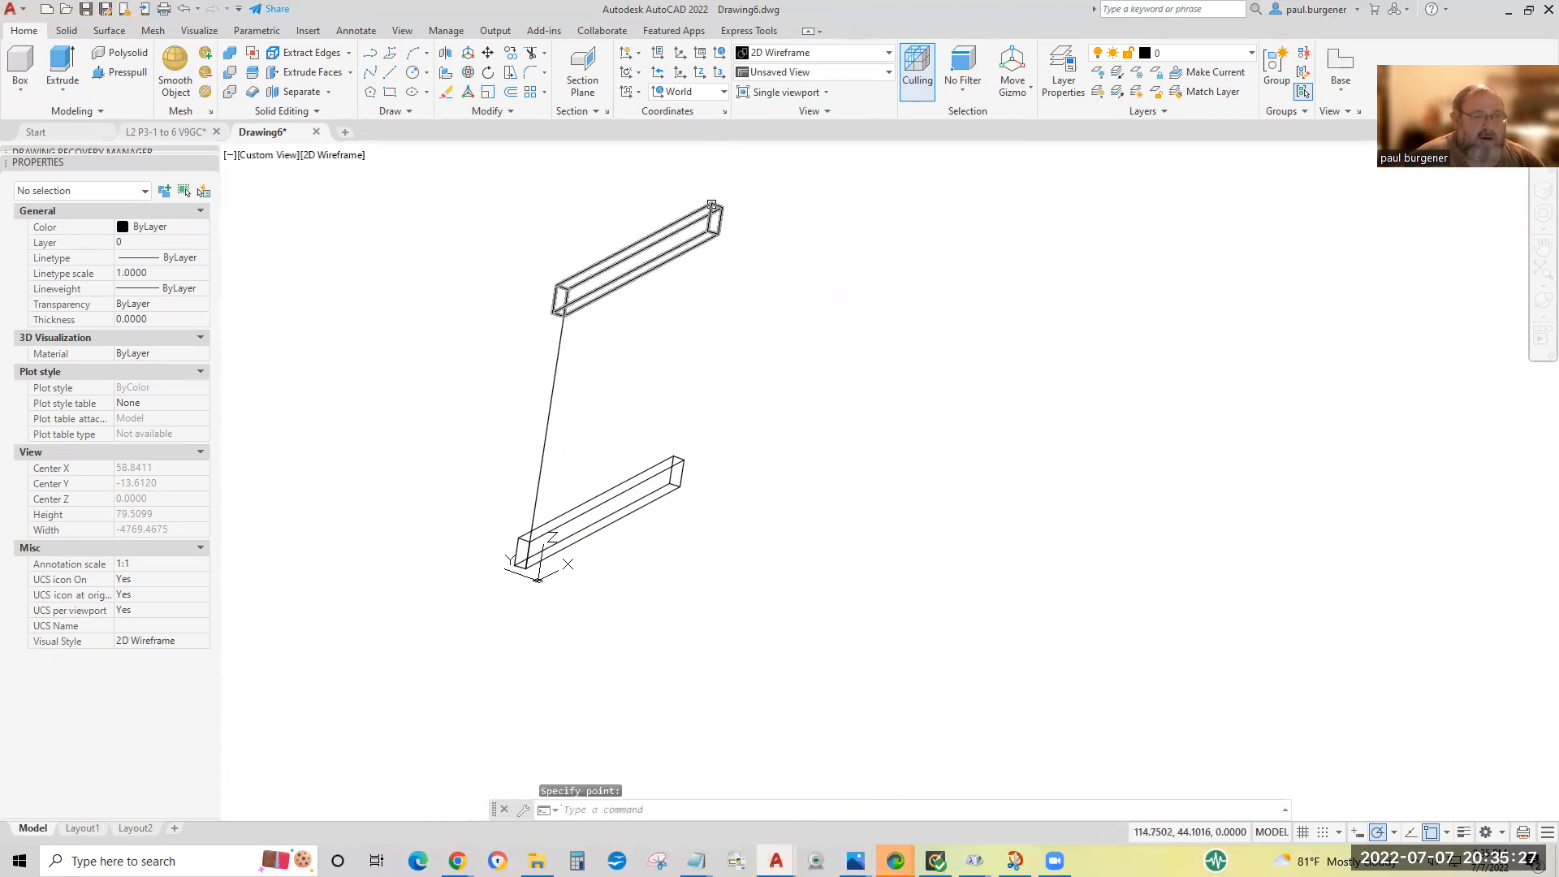
{"action": "left_click", "coordinate": [717, 200]}
{"action": "key", "text": "Return"}
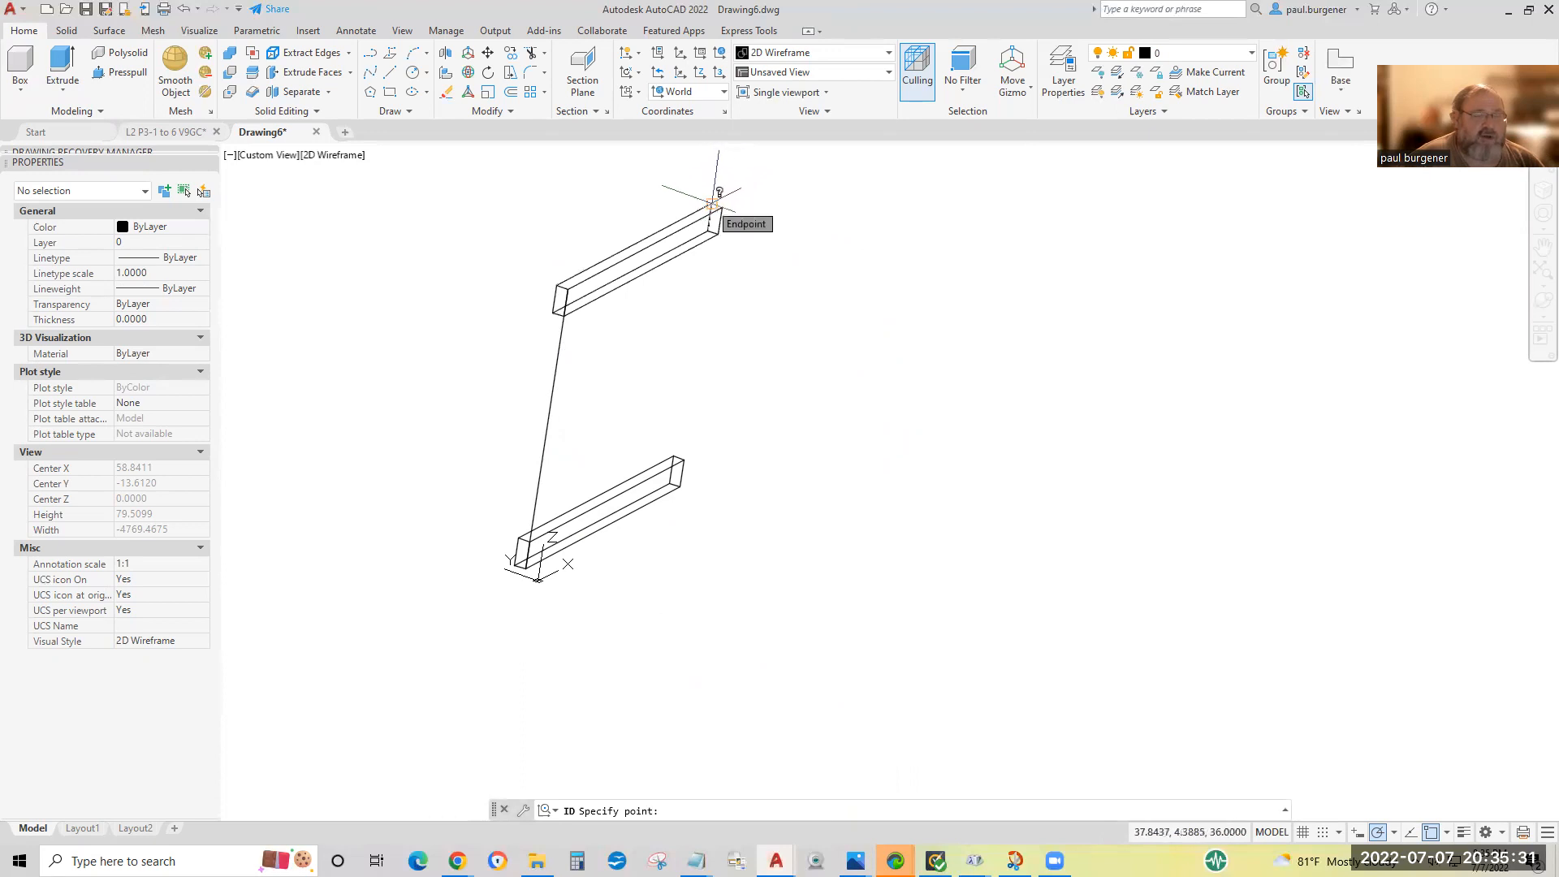
{"action": "left_click", "coordinate": [717, 198]}
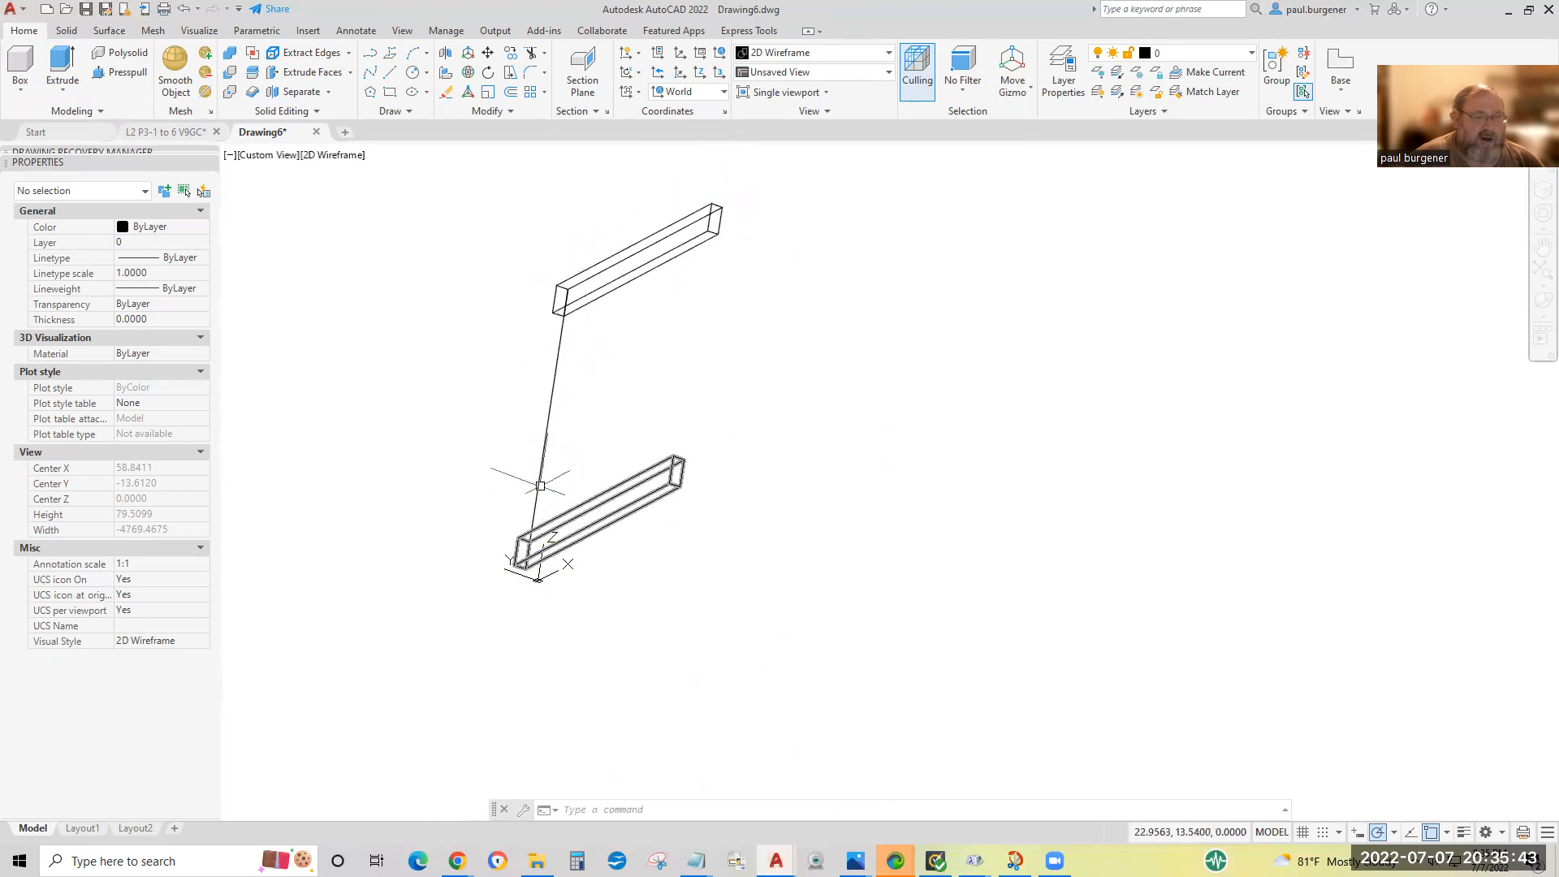
Orbit freely around both boards to examine their alignment from above and from the side, ending in an angled 3D view.
{"action": "left_click", "coordinate": [1537, 302]}
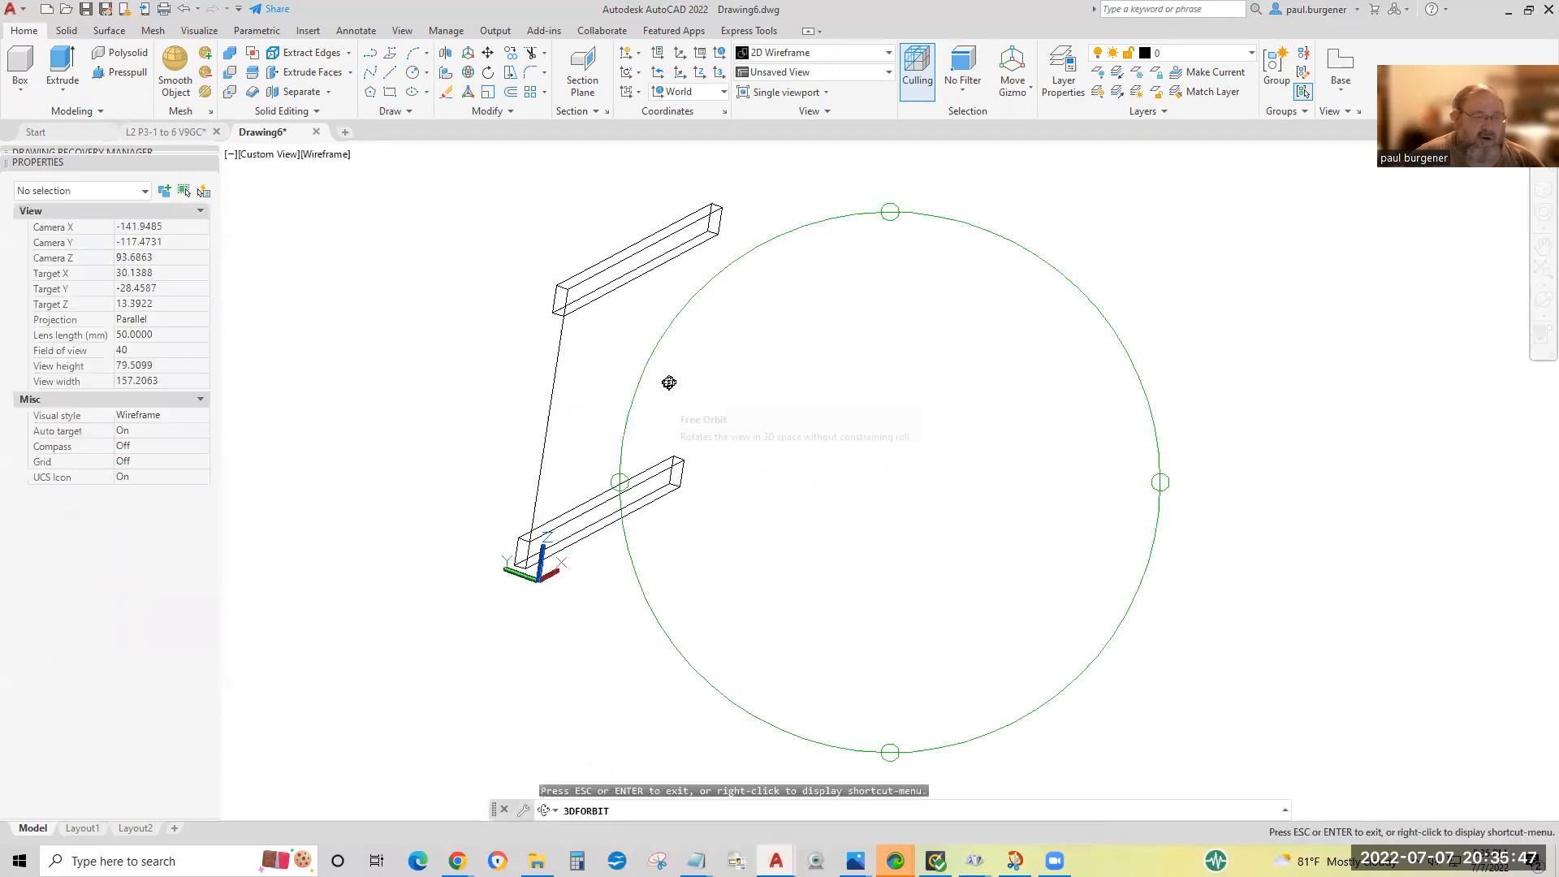
{"action": "left_click_drag", "start_coordinate": [641, 376], "coordinate": [874, 703]}
{"action": "left_click_drag", "start_coordinate": [1364, 683], "coordinate": [1072, 624]}
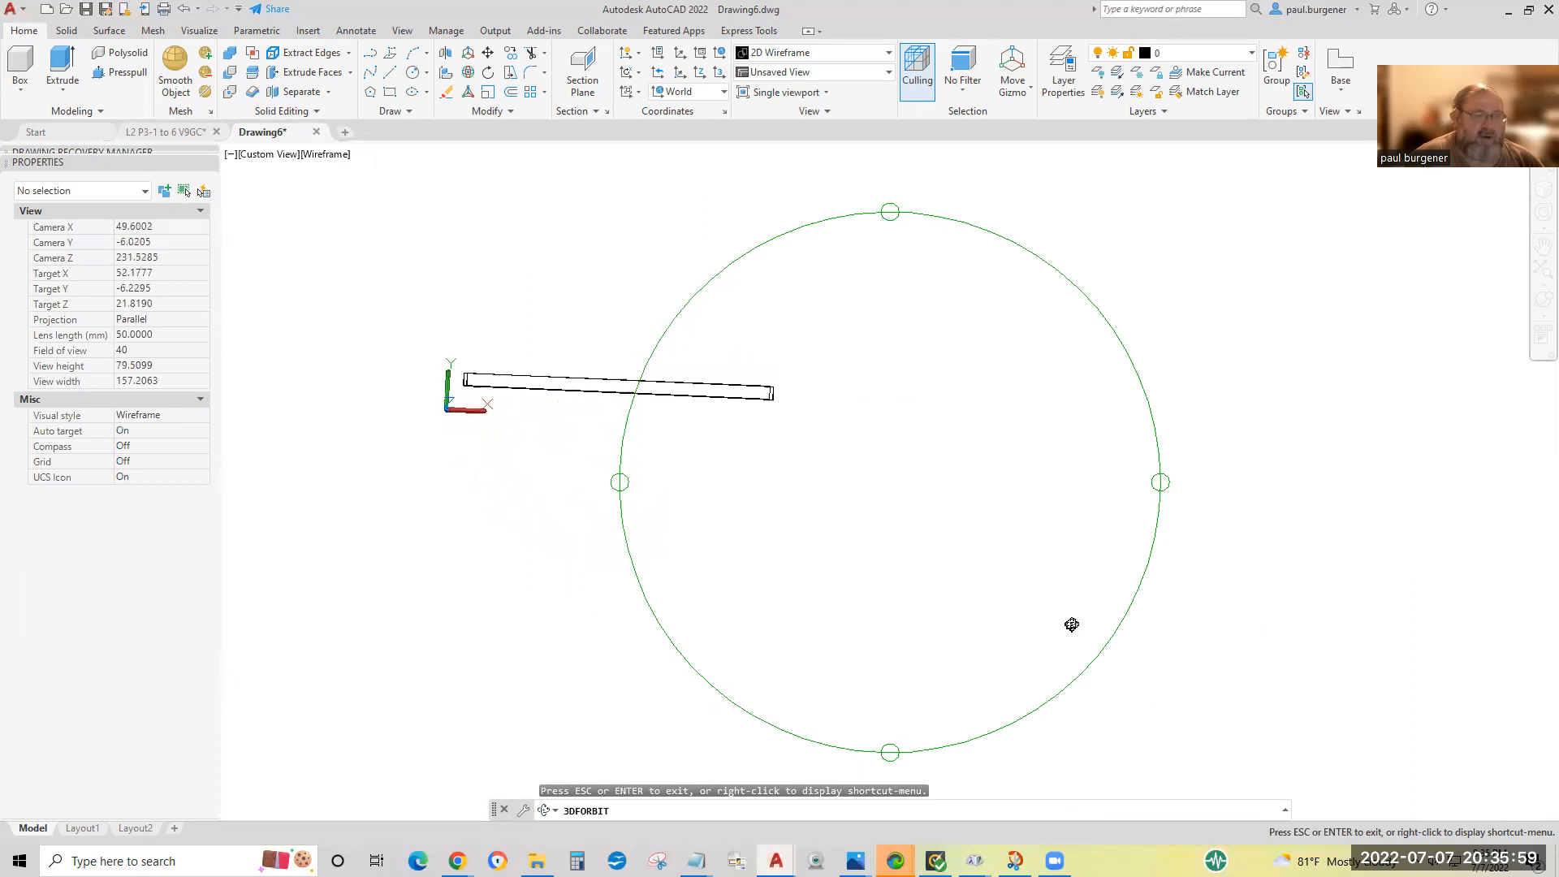
{"action": "left_click_drag", "start_coordinate": [526, 446], "coordinate": [525, 456]}
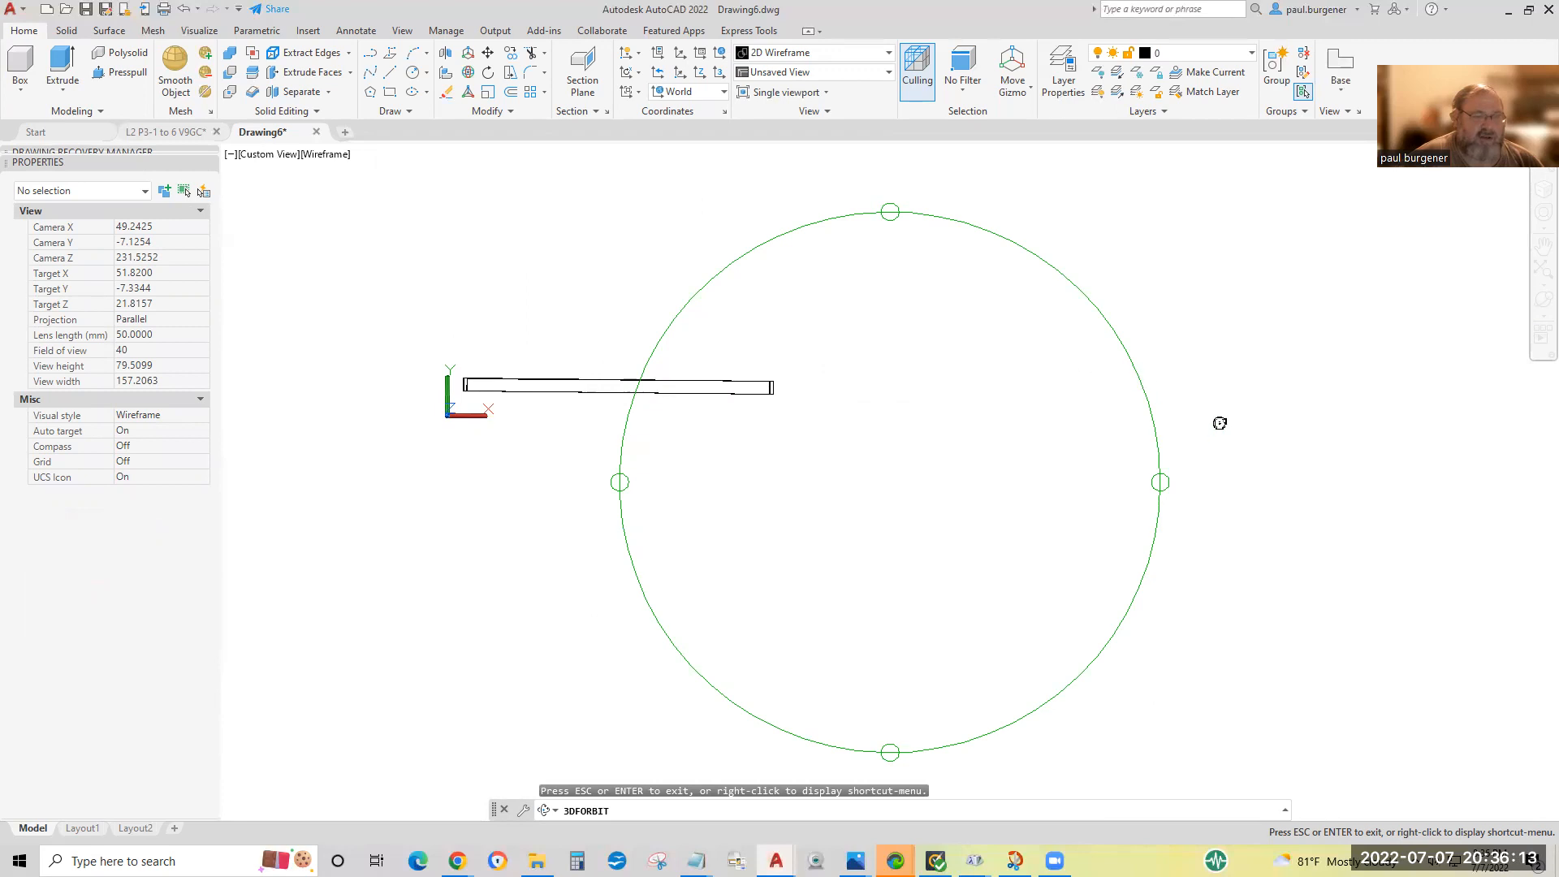
{"action": "left_click_drag", "start_coordinate": [888, 610], "coordinate": [947, 379]}
{"action": "left_click_drag", "start_coordinate": [1264, 425], "coordinate": [1283, 477]}
{"action": "left_click_drag", "start_coordinate": [835, 536], "coordinate": [894, 605]}
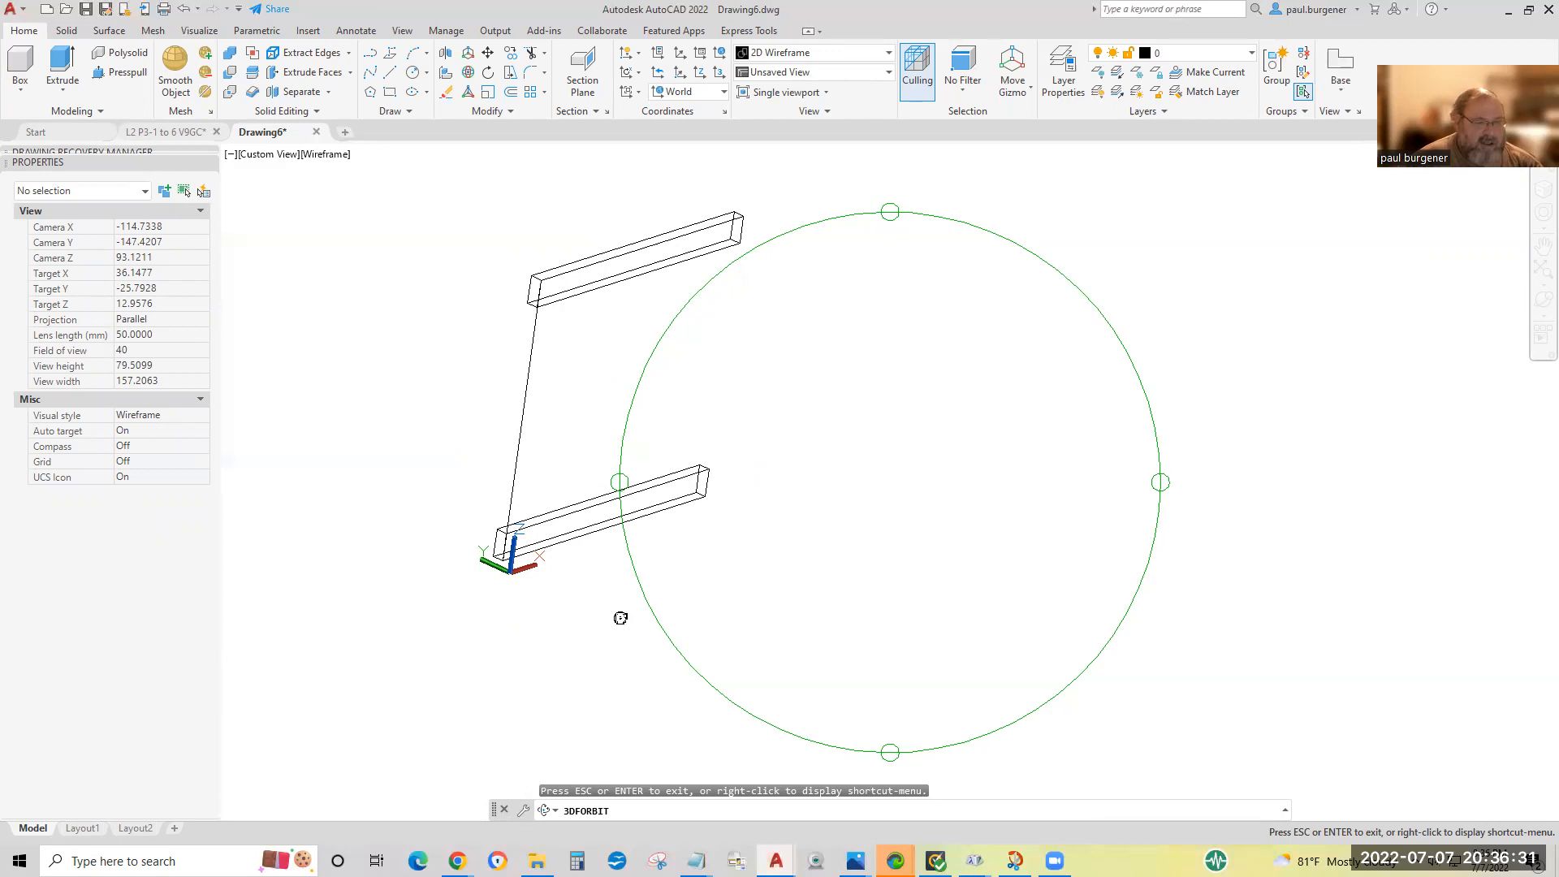
{"action": "key", "text": "Escape"}
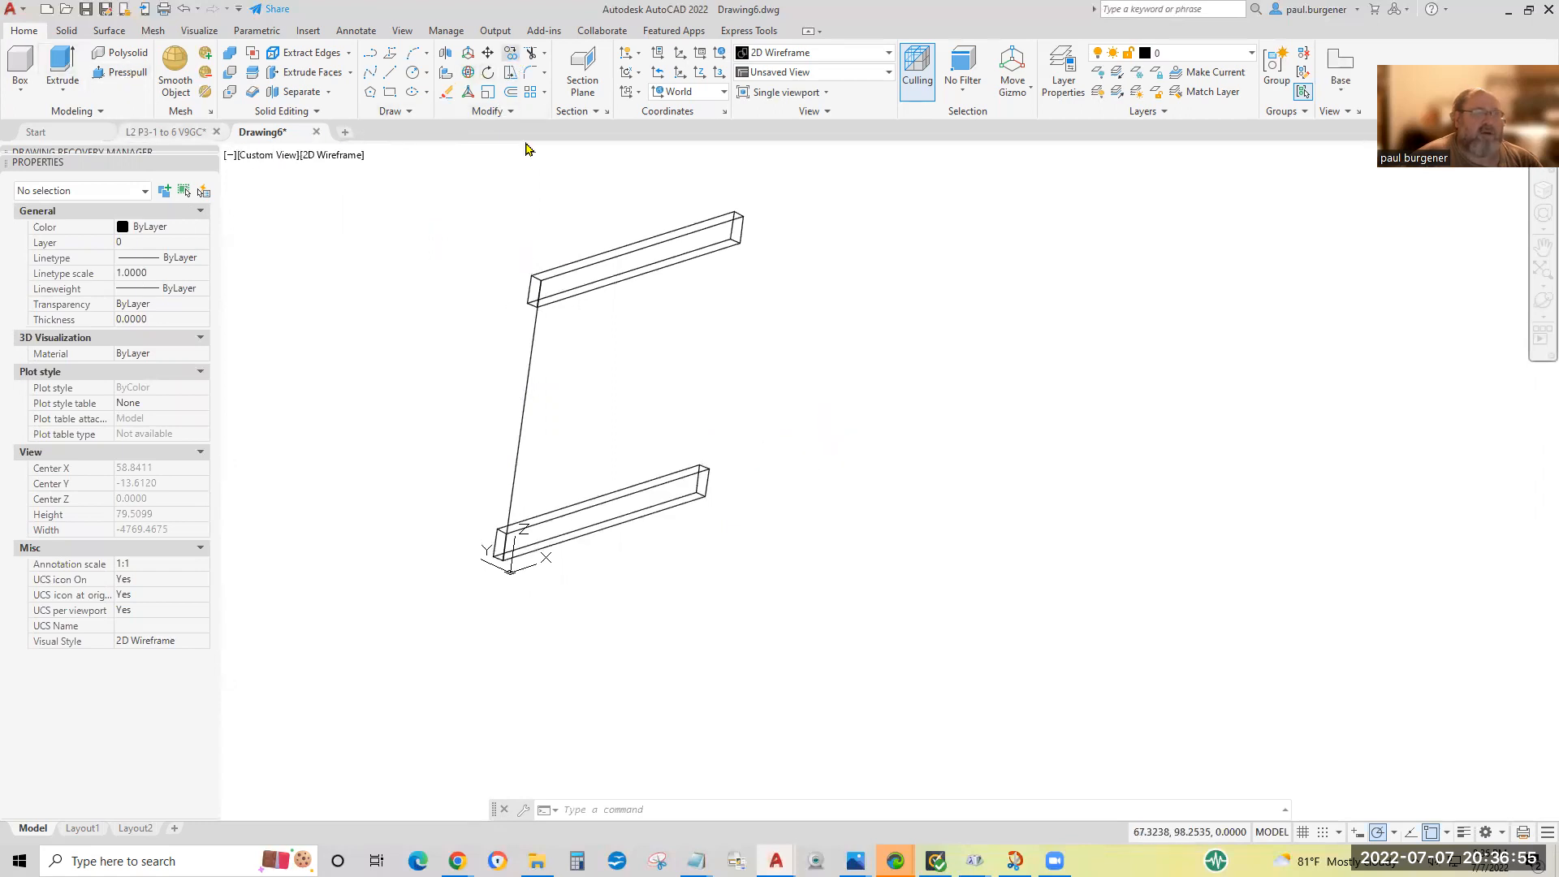
Copy the lower board 12 along the X direction from its near top corner.
{"action": "left_click", "coordinate": [598, 506]}
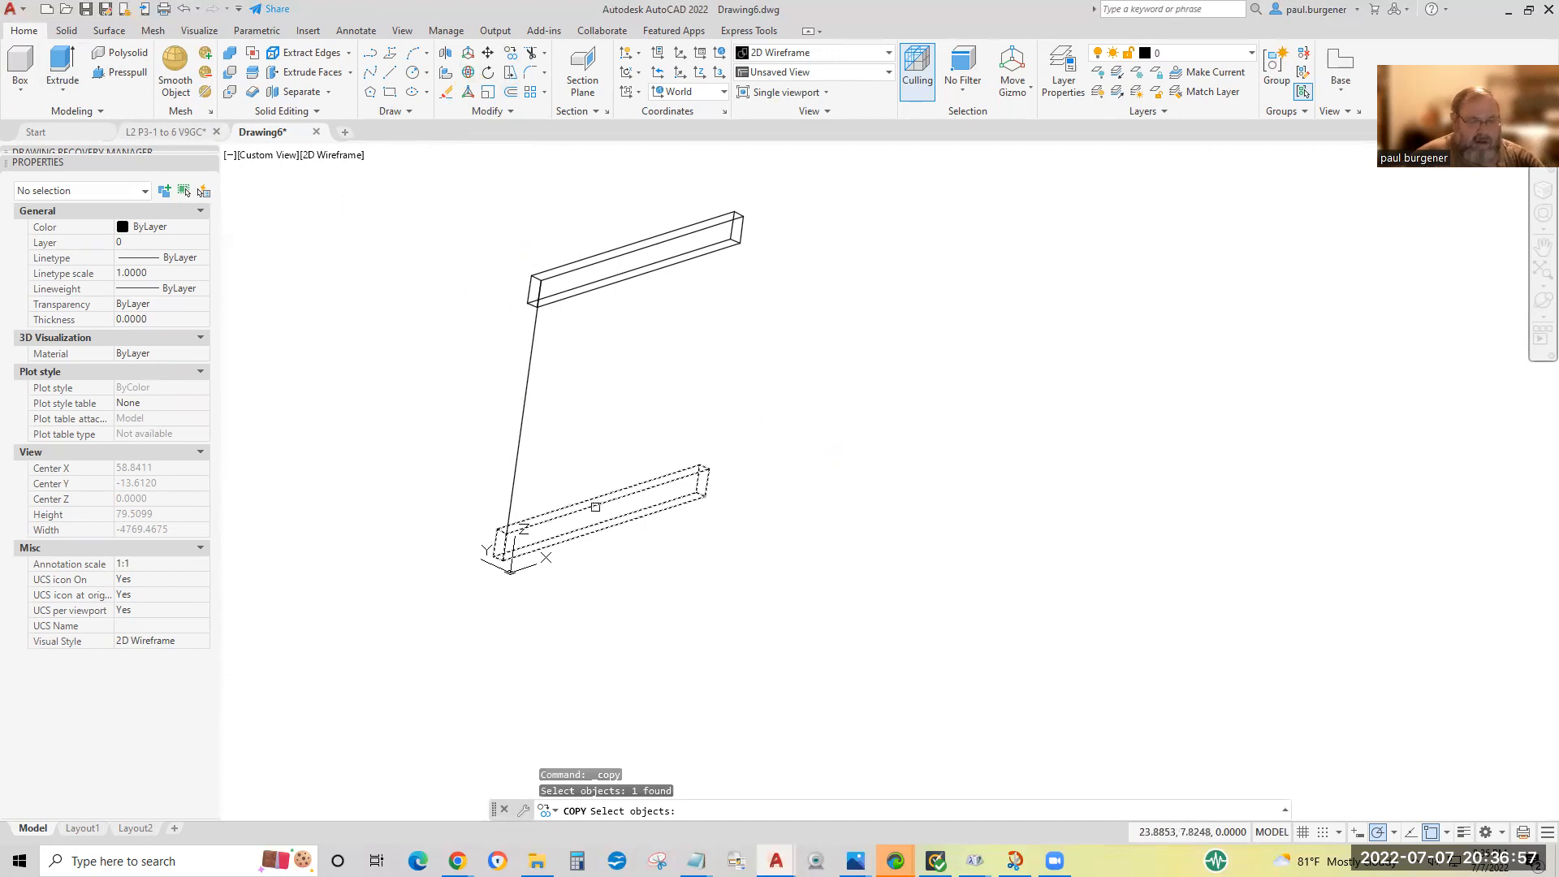
{"action": "key", "text": "Return"}
{"action": "left_click", "coordinate": [508, 531]}
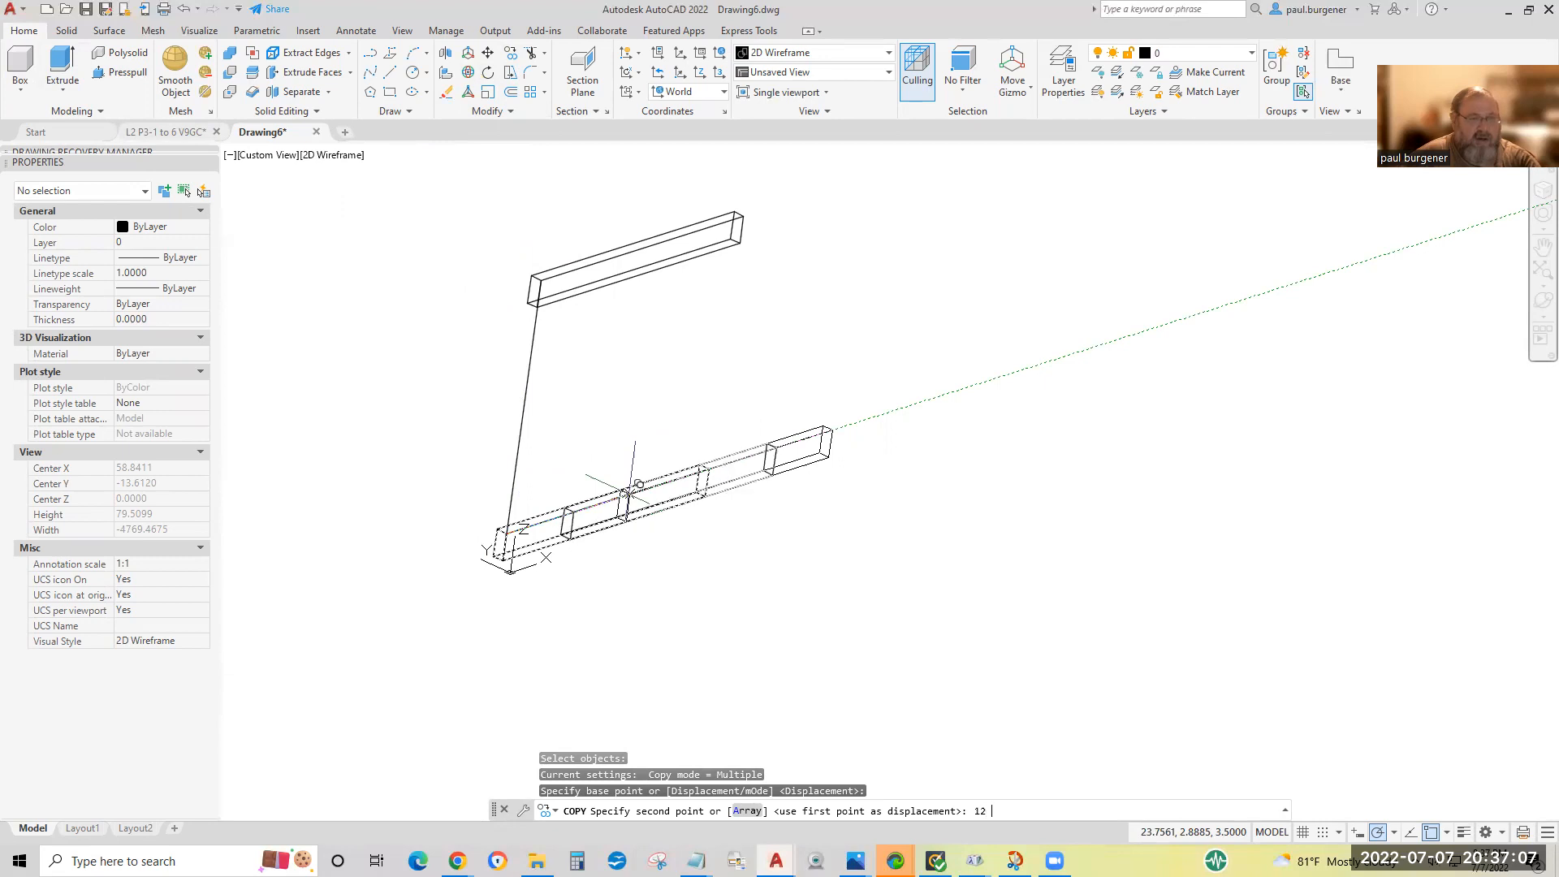
{"action": "key", "text": "Return"}
{"action": "key", "text": "Return"}
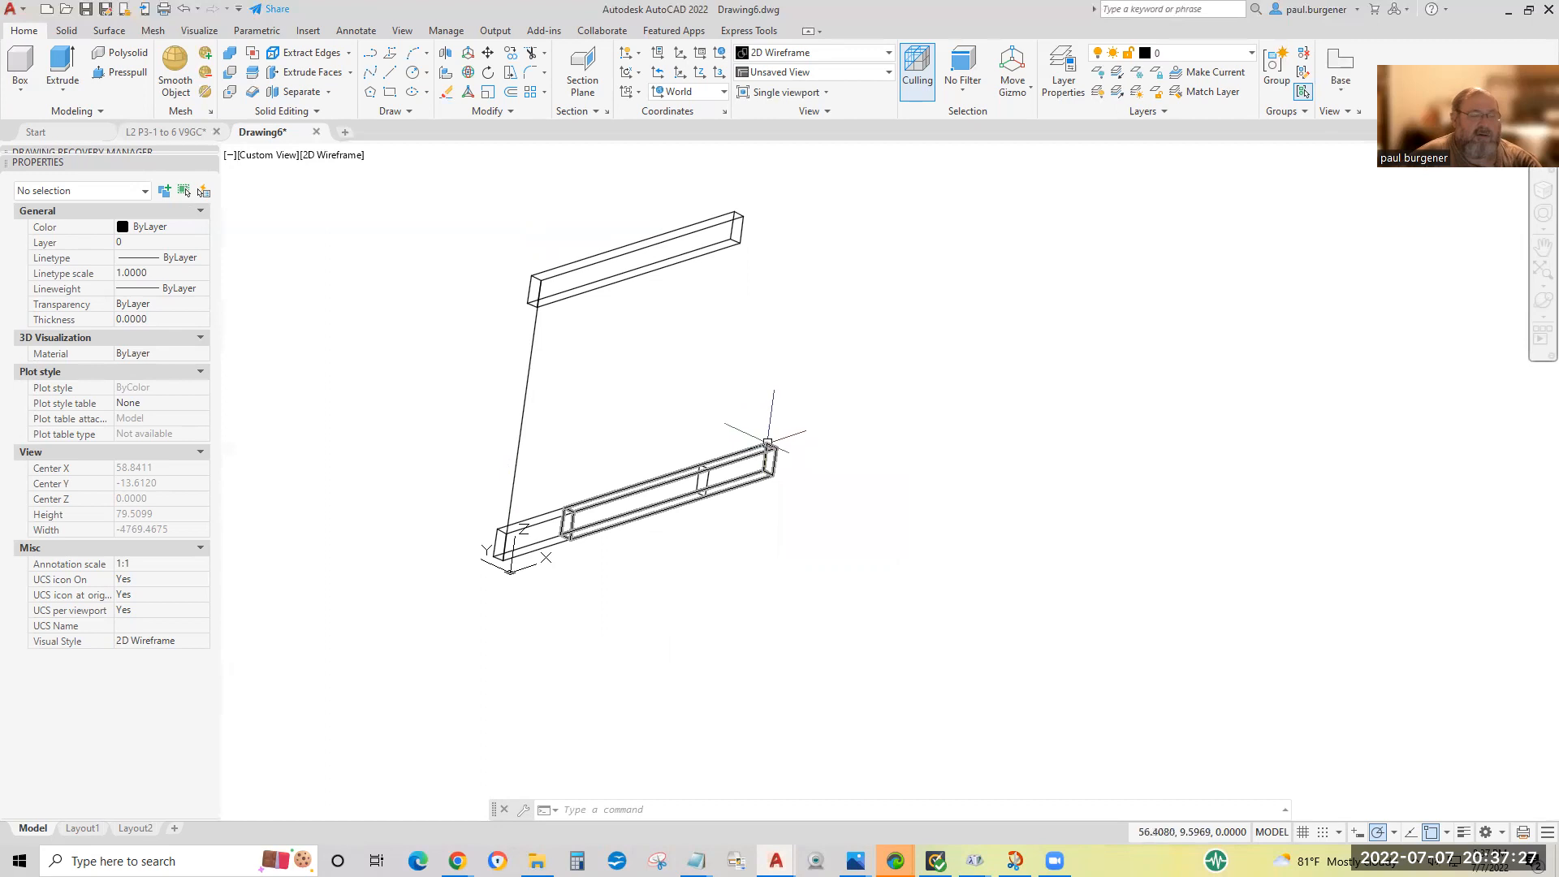
{"action": "key", "text": "Escape"}
{"action": "key", "text": "Escape"}
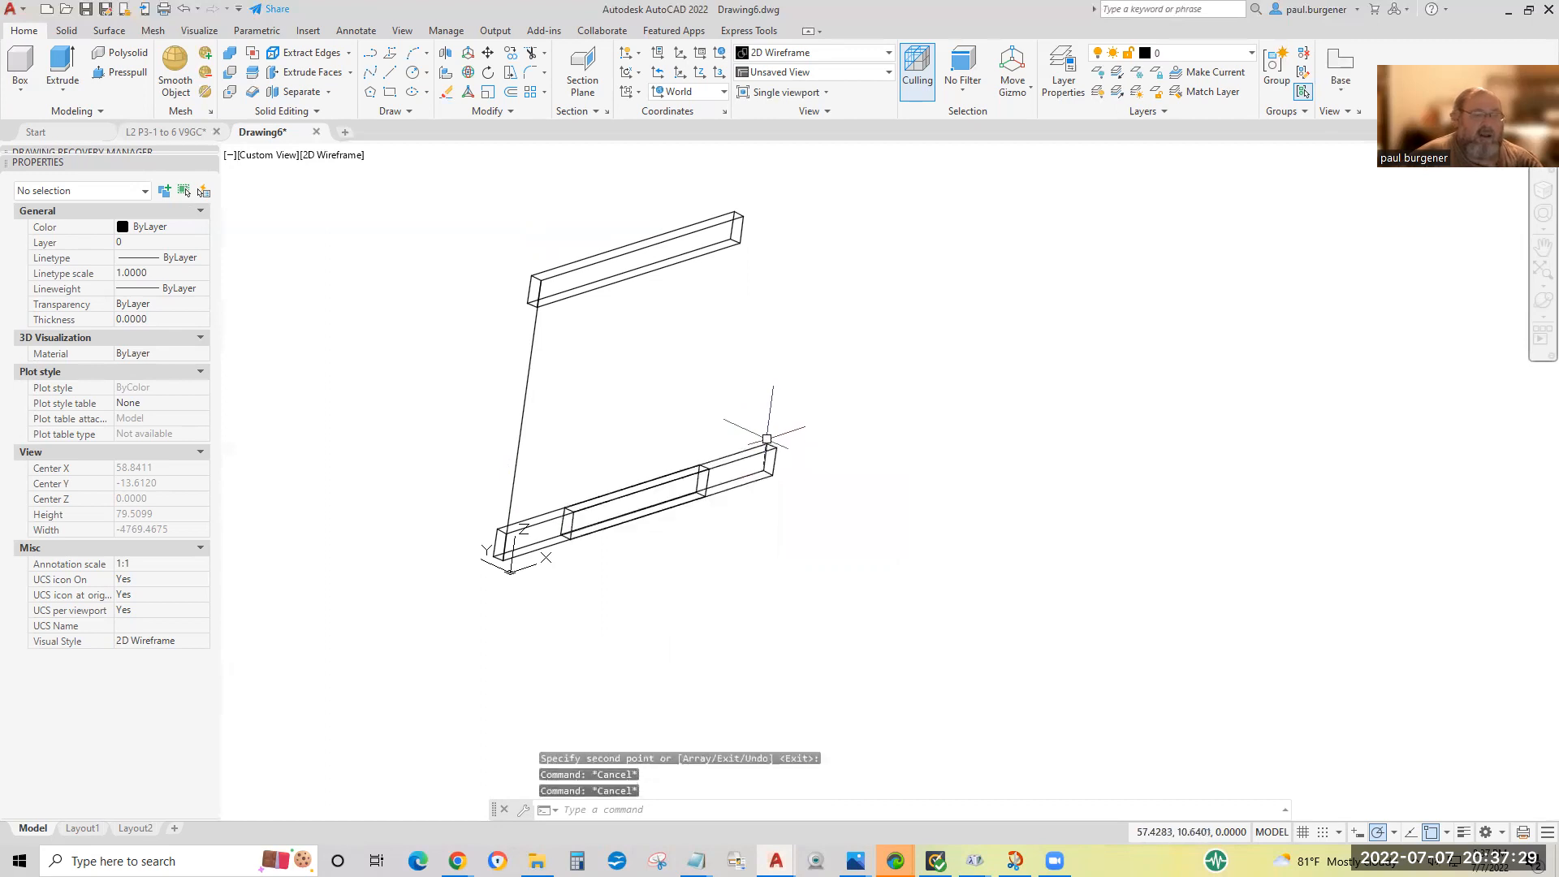
Union the two overlapping lower boards into a single solid.
{"action": "left_click", "coordinate": [231, 55]}
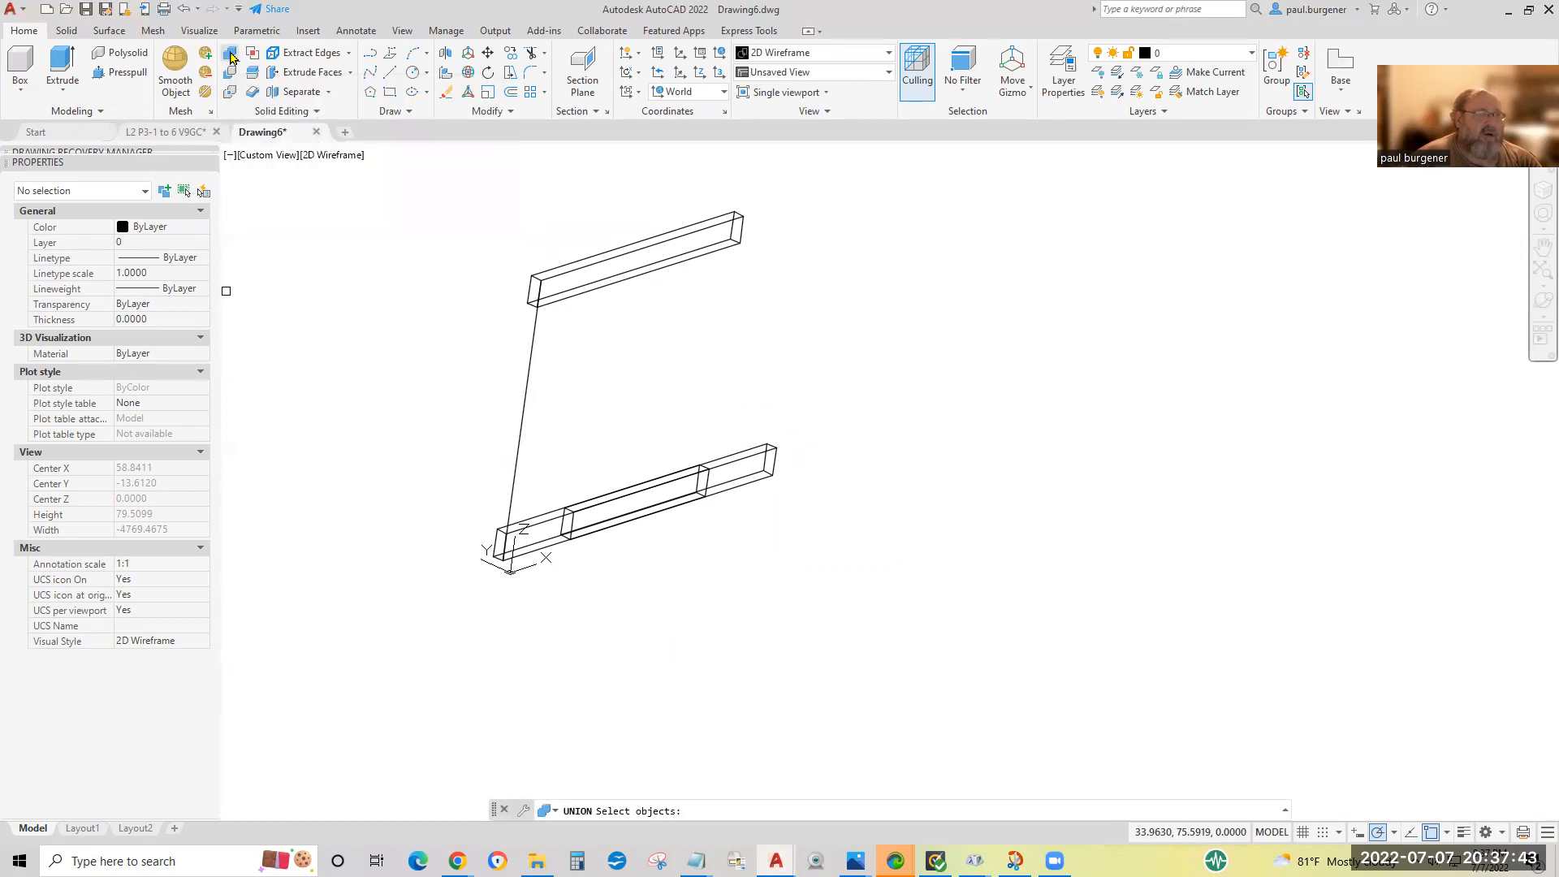
{"action": "left_click", "coordinate": [668, 393]}
{"action": "left_click", "coordinate": [567, 622]}
{"action": "key", "text": "Return"}
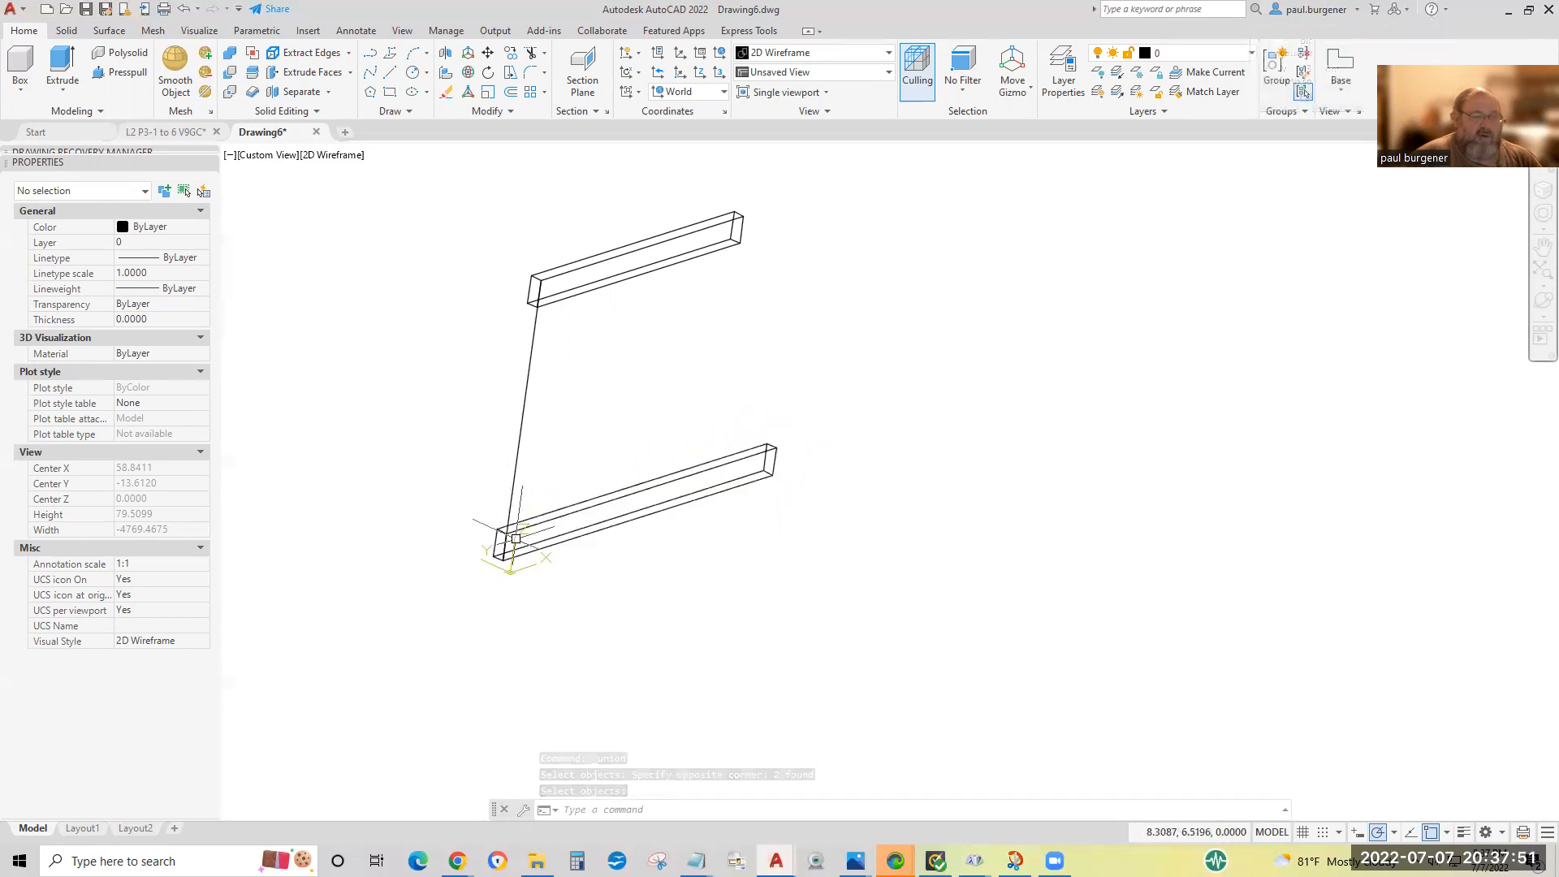
{"action": "mouse_move", "coordinate": [769, 461]}
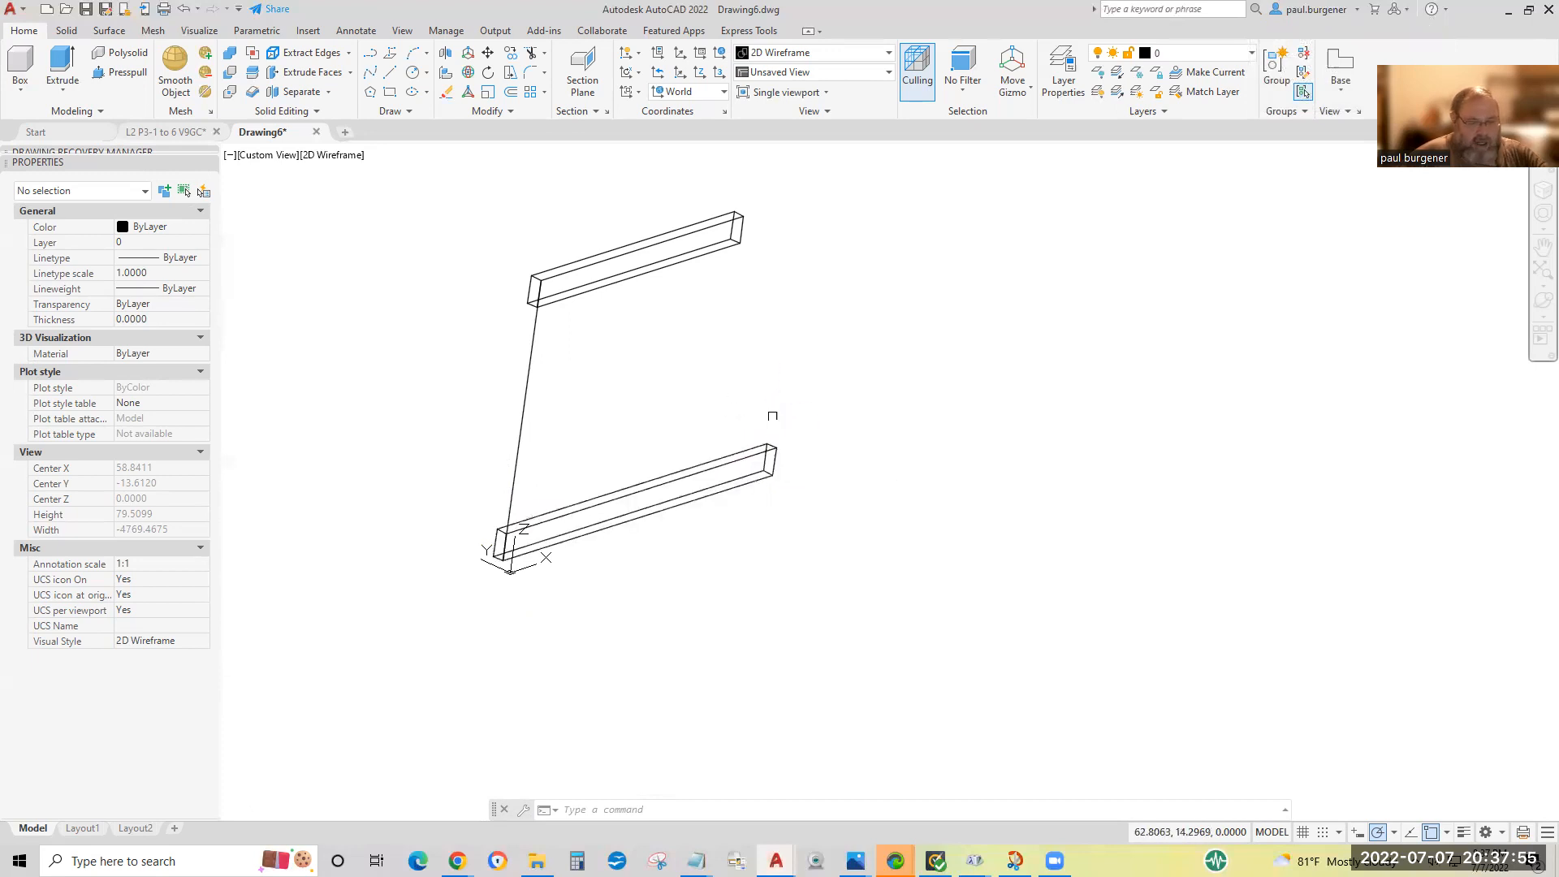
{"action": "type", "text": "i"}
{"action": "key", "text": "Return"}
{"action": "key", "text": "Escape"}
{"action": "key", "text": "Escape"}
{"action": "key", "text": "Escape"}
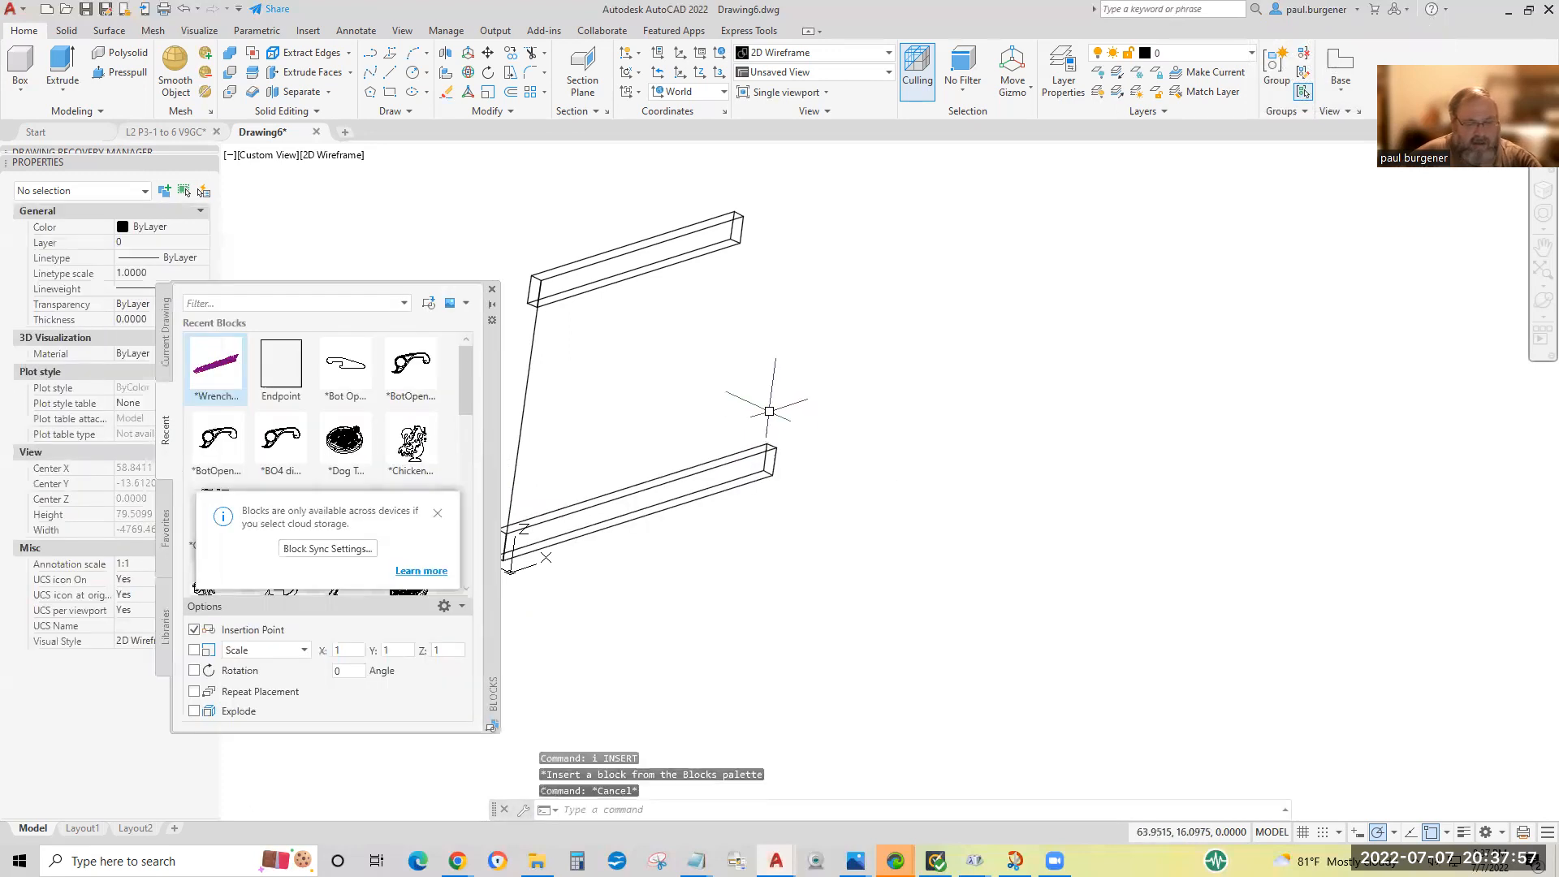
{"action": "left_click", "coordinate": [493, 291]}
Use ID to read the coordinates of the lower board's rear bottom corner at the near end and front top corner at the far end.
{"action": "type", "text": "id"}
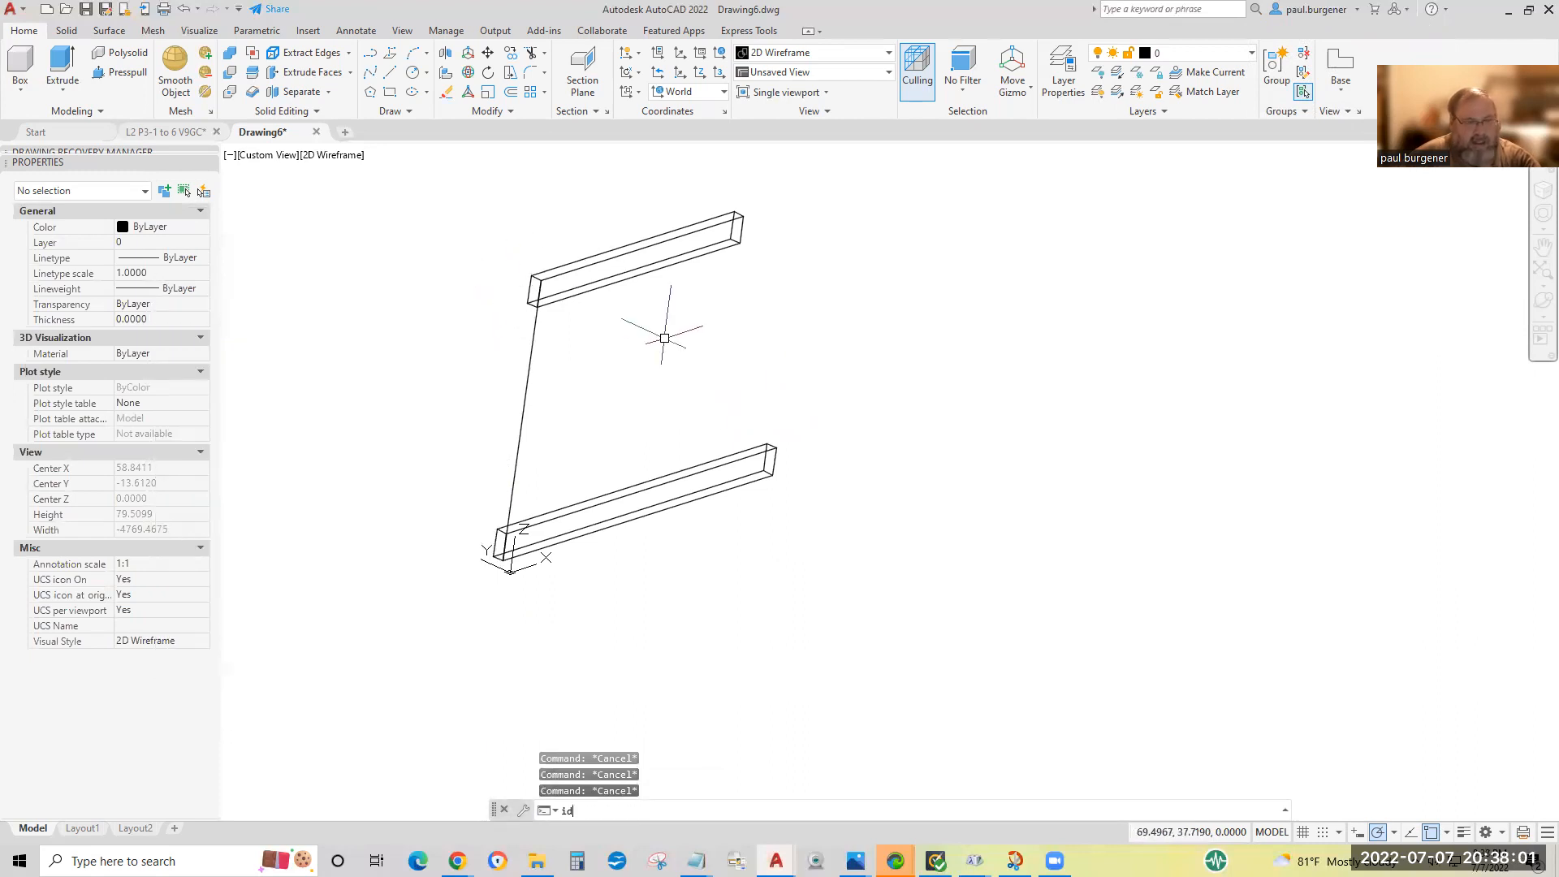
{"action": "key", "text": "Return"}
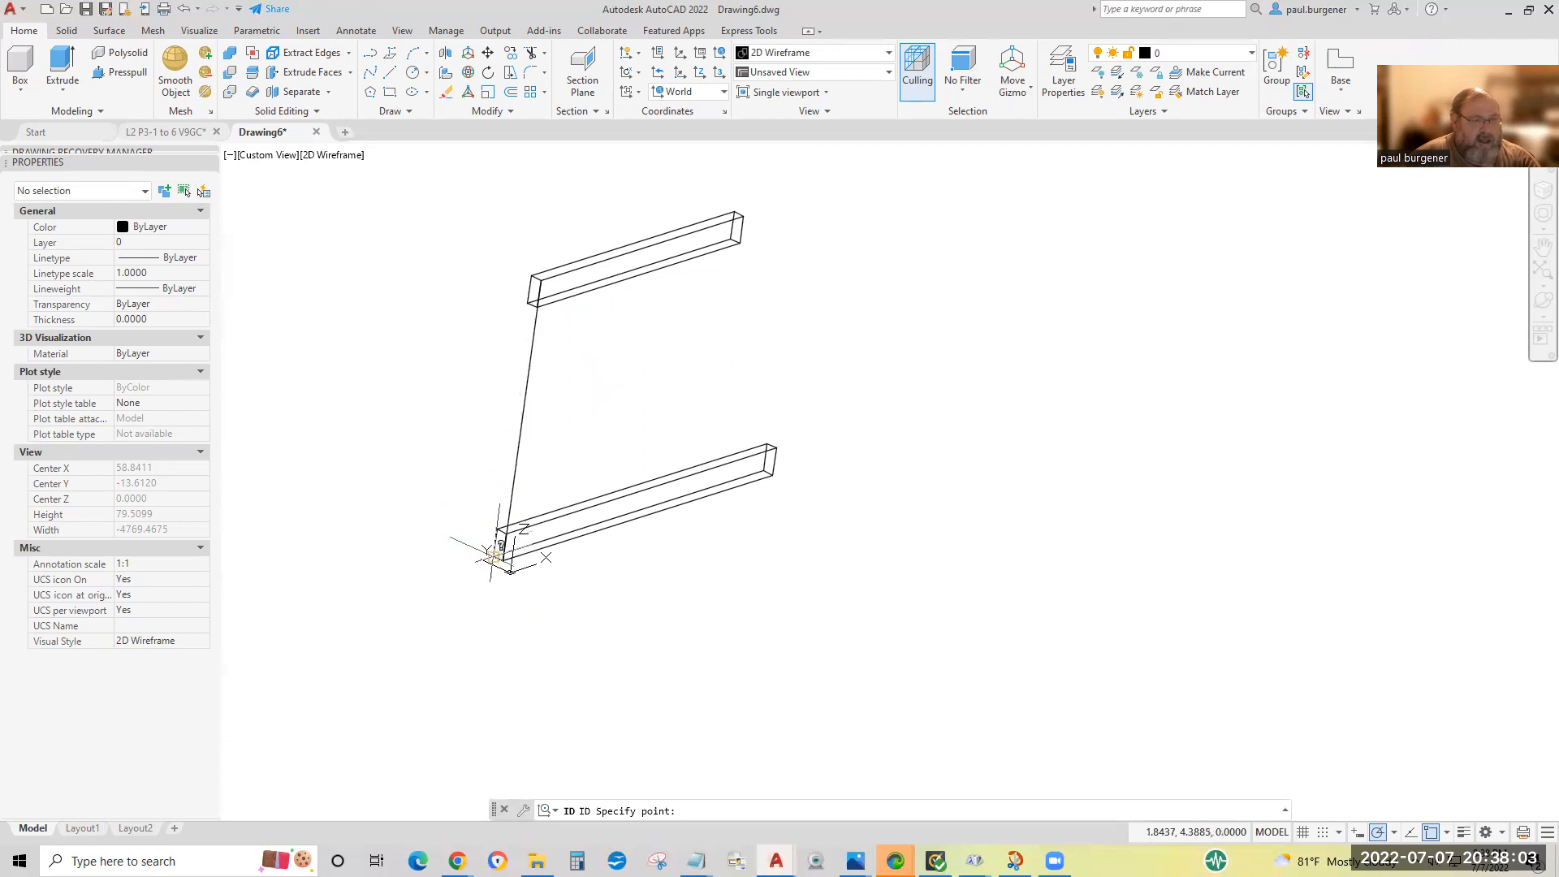
{"action": "left_click", "coordinate": [497, 529]}
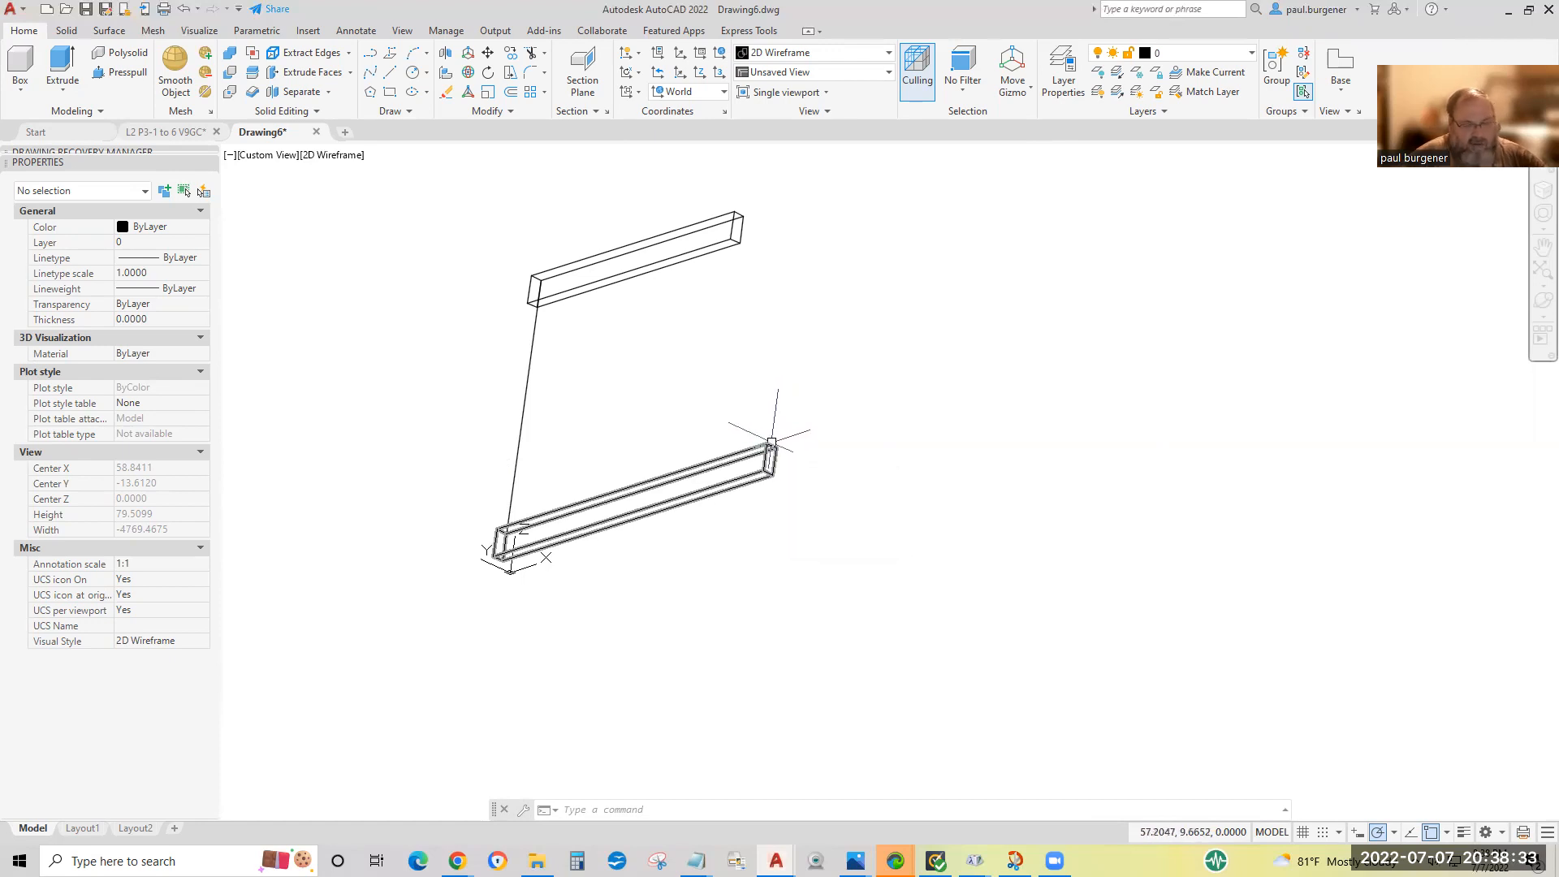
{"action": "key", "text": "Return"}
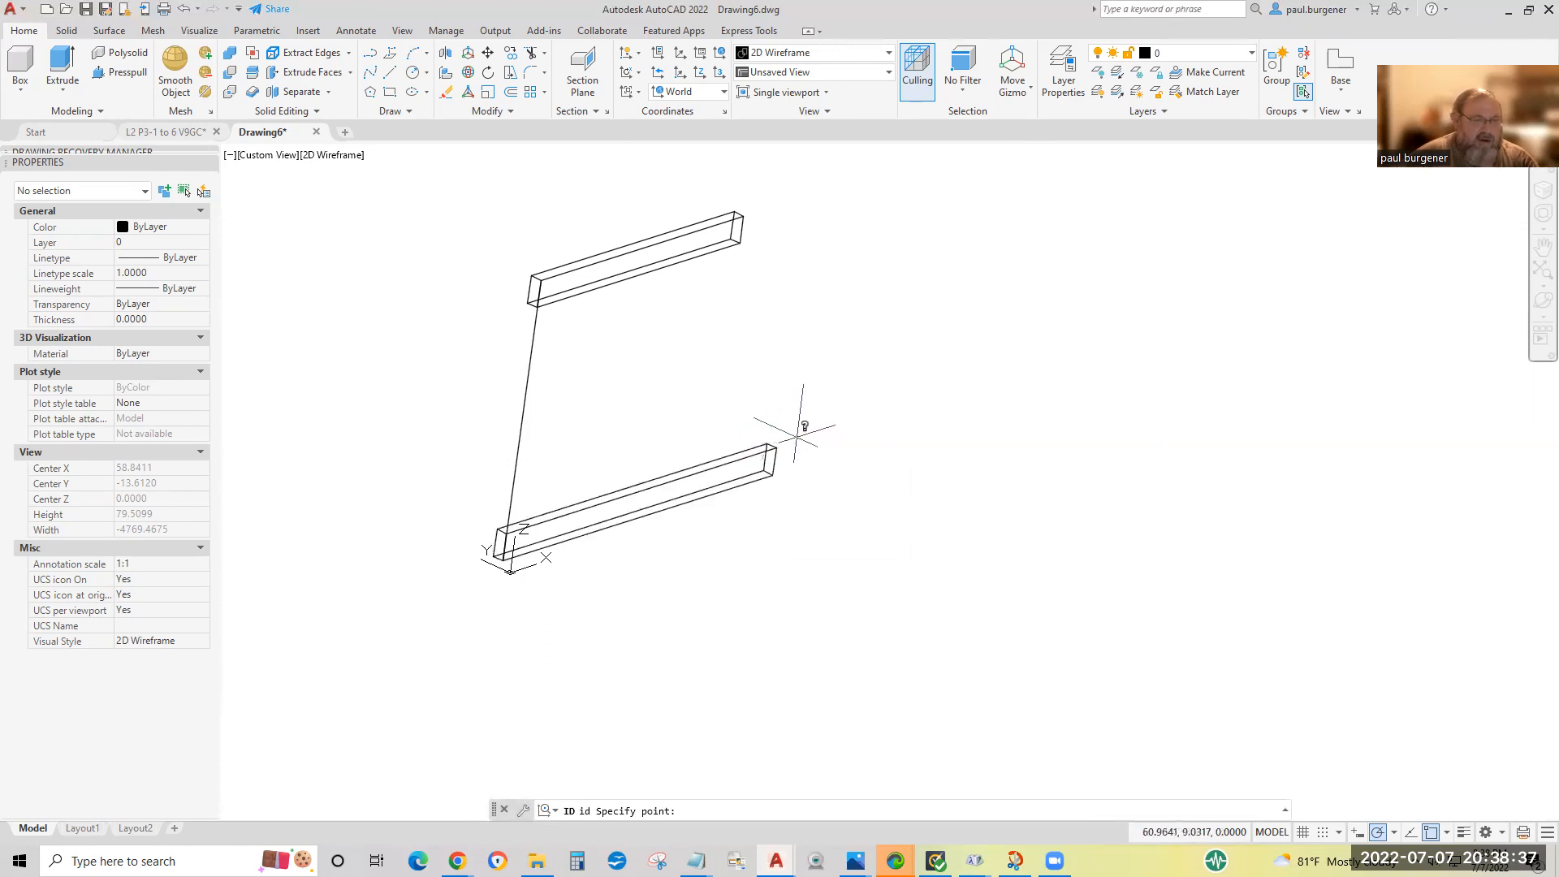
{"action": "left_click", "coordinate": [777, 457]}
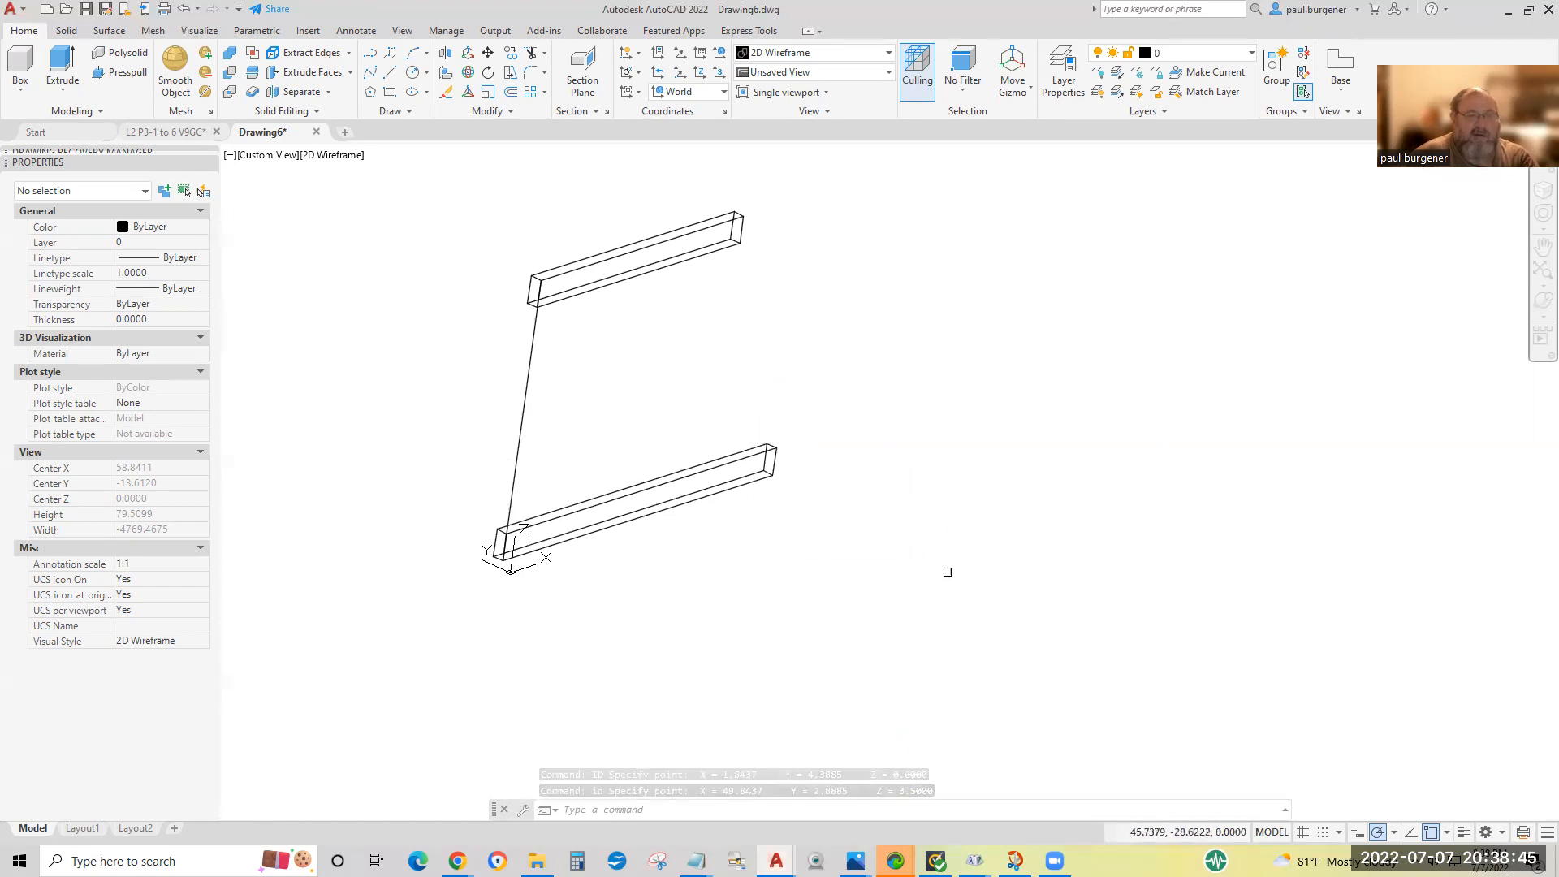
{"action": "key", "text": "Escape"}
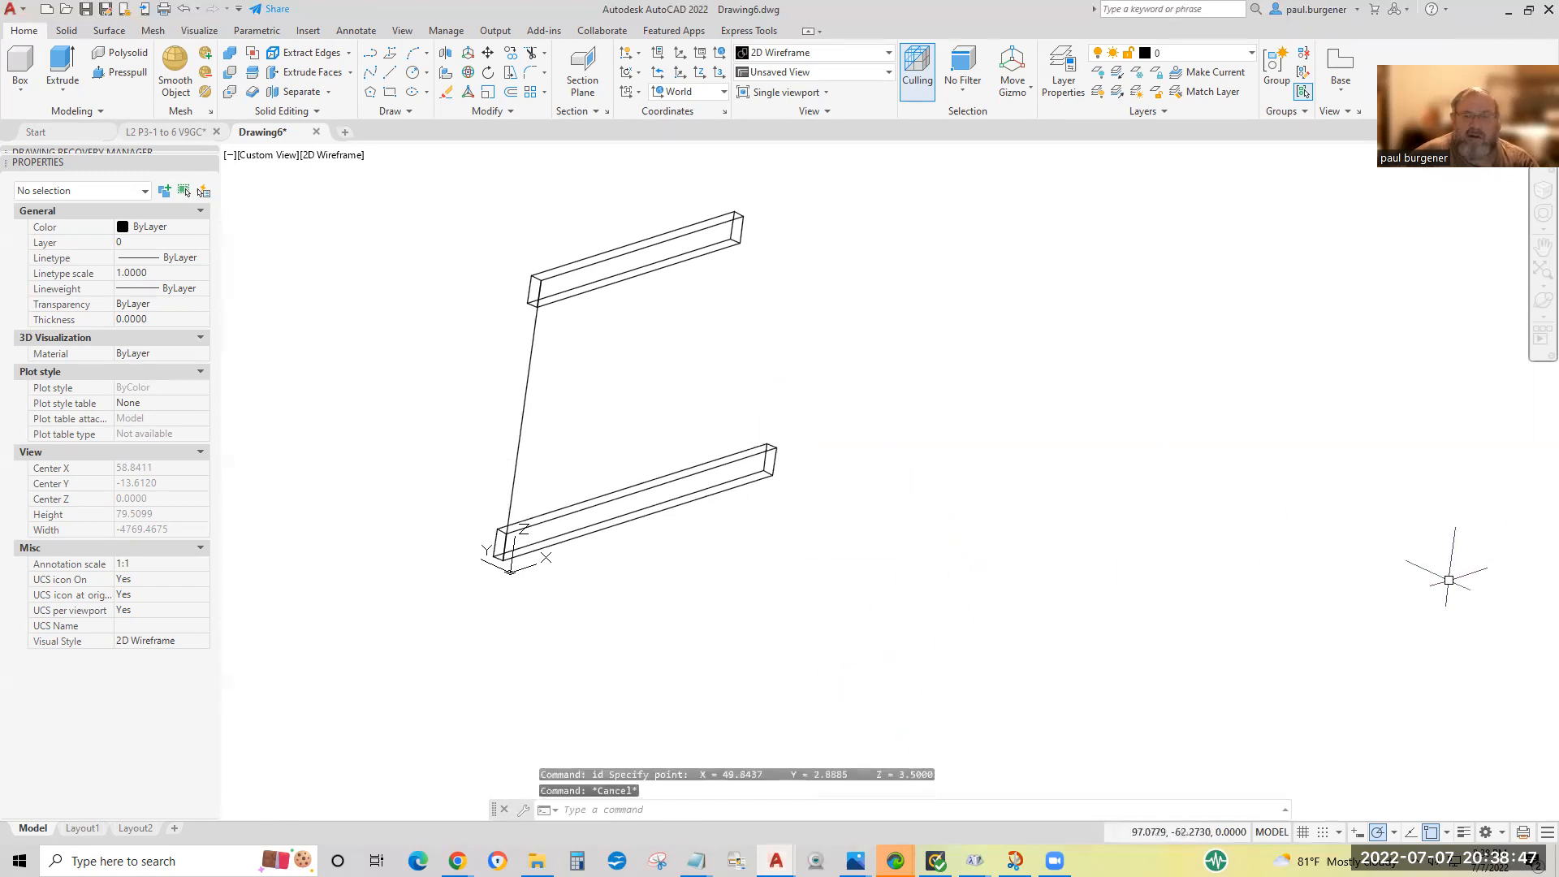
Orbit freely around both boards to inspect the lengthened lower one, ending in an angled 3D view.
{"action": "left_click", "coordinate": [1541, 301]}
{"action": "left_click_drag", "start_coordinate": [890, 548], "coordinate": [997, 455]}
{"action": "left_click_drag", "start_coordinate": [702, 543], "coordinate": [851, 505]}
{"action": "mouse_move", "coordinate": [882, 230]}
{"action": "left_mouse_down"}
{"action": "mouse_move", "coordinate": [807, 240]}
{"action": "mouse_move", "coordinate": [851, 228]}
{"action": "left_mouse_up"}
{"action": "left_click_drag", "start_coordinate": [825, 431], "coordinate": [699, 626]}
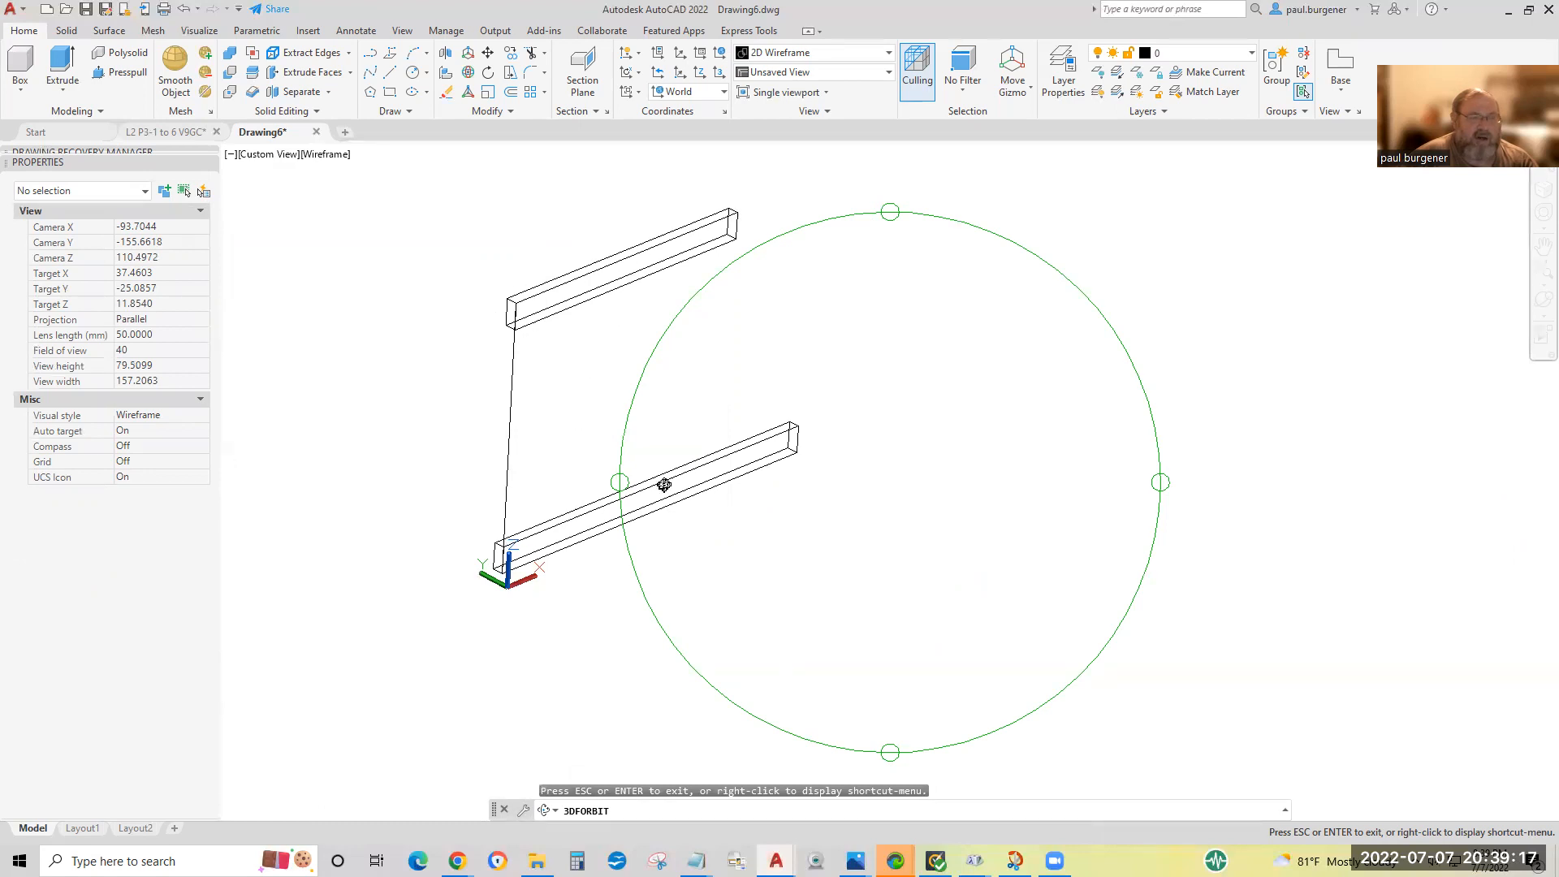
{"action": "key", "text": "Escape"}
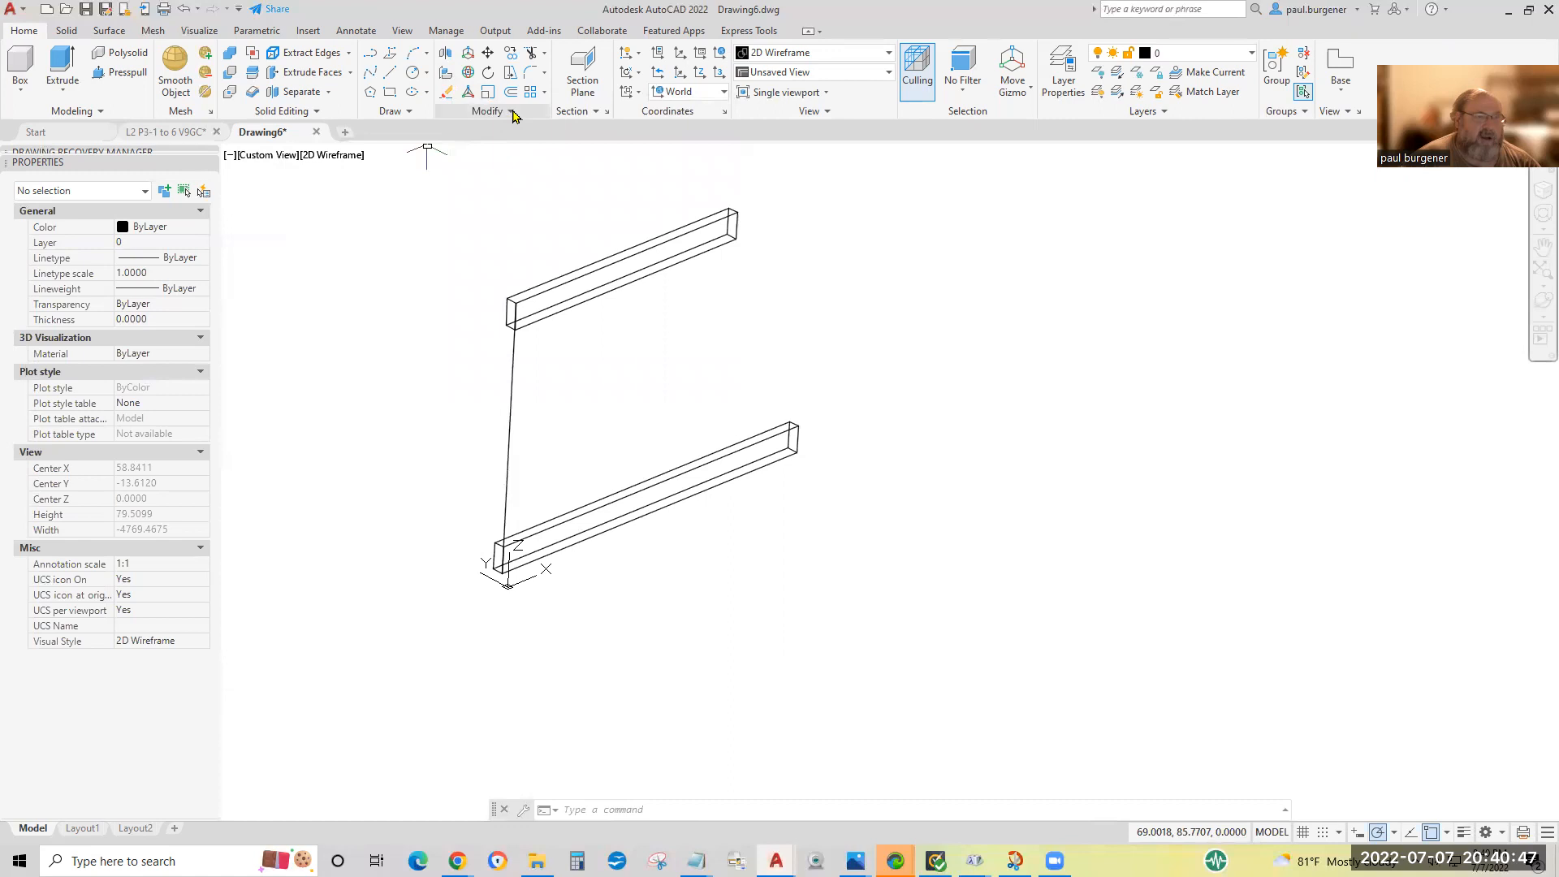
{"action": "left_click", "coordinate": [511, 113]}
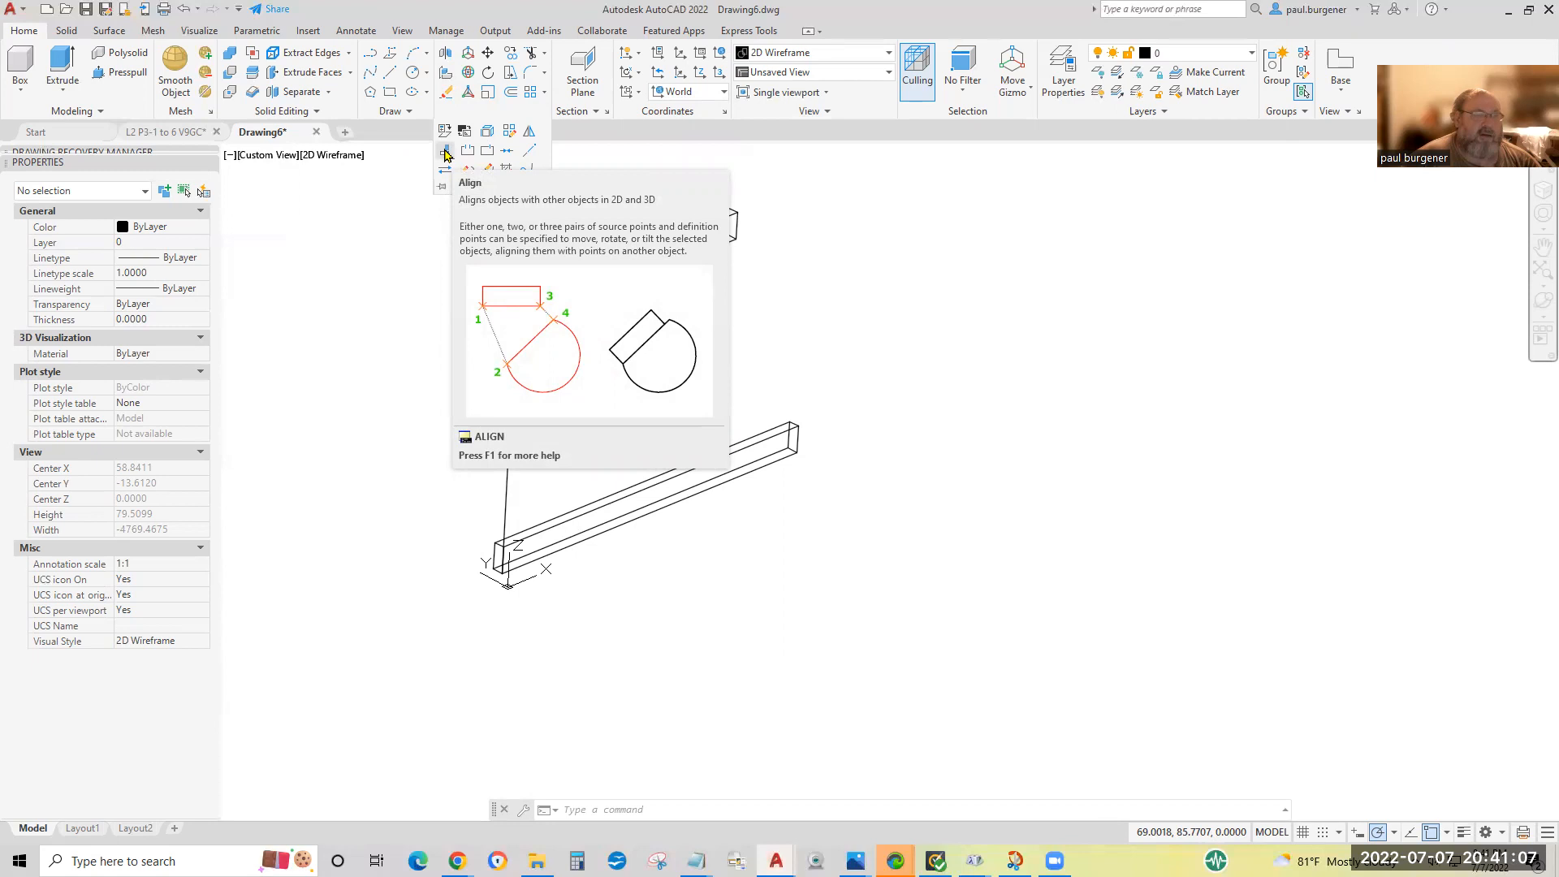
{"action": "left_click", "coordinate": [445, 154]}
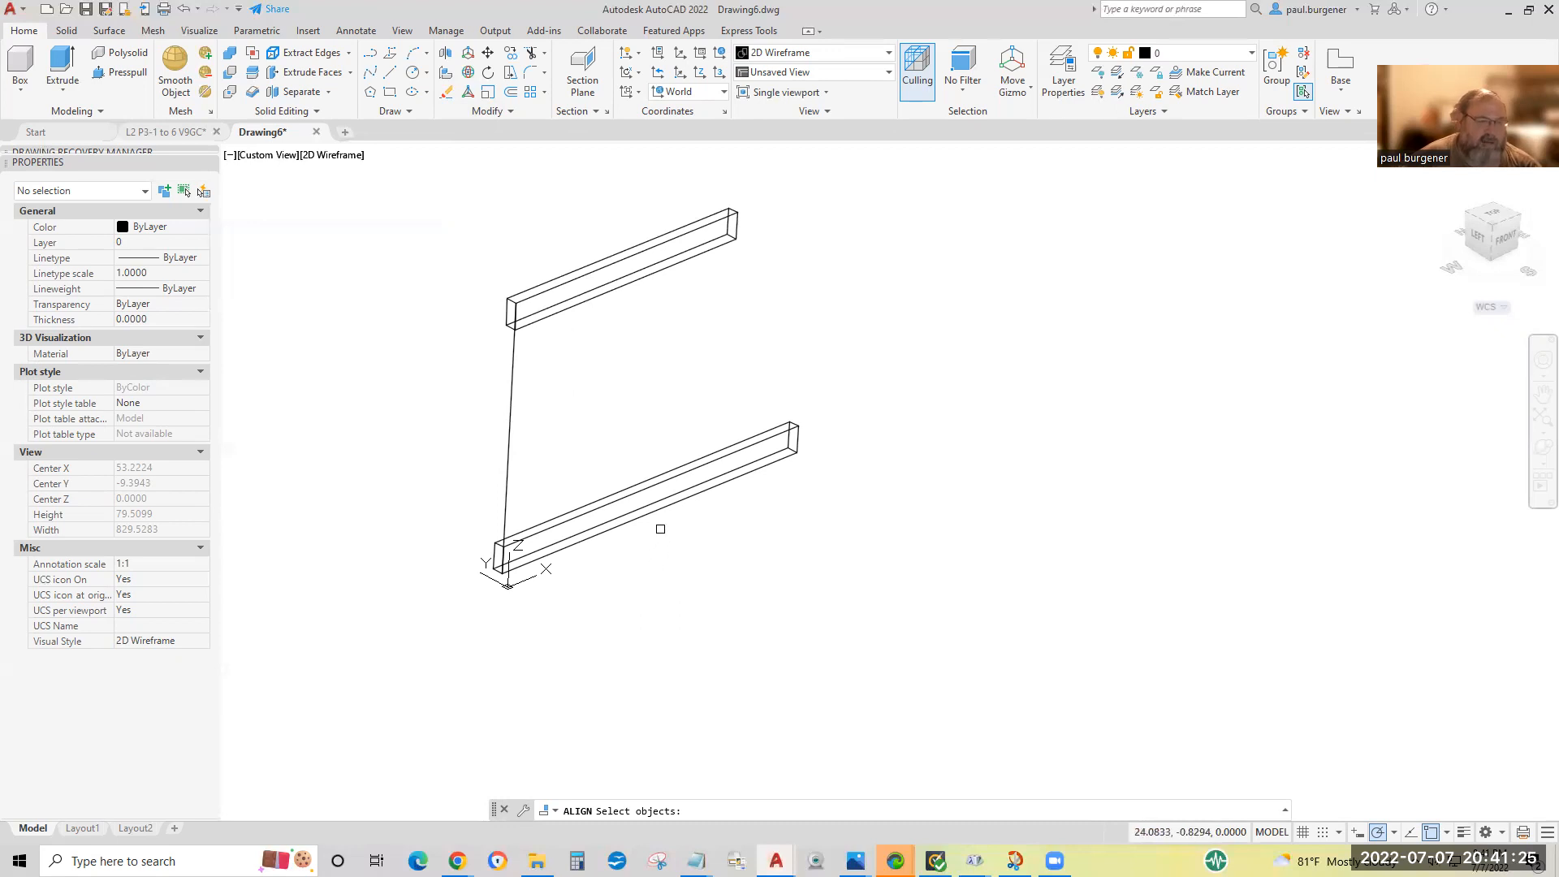
{"action": "key", "text": "Escape"}
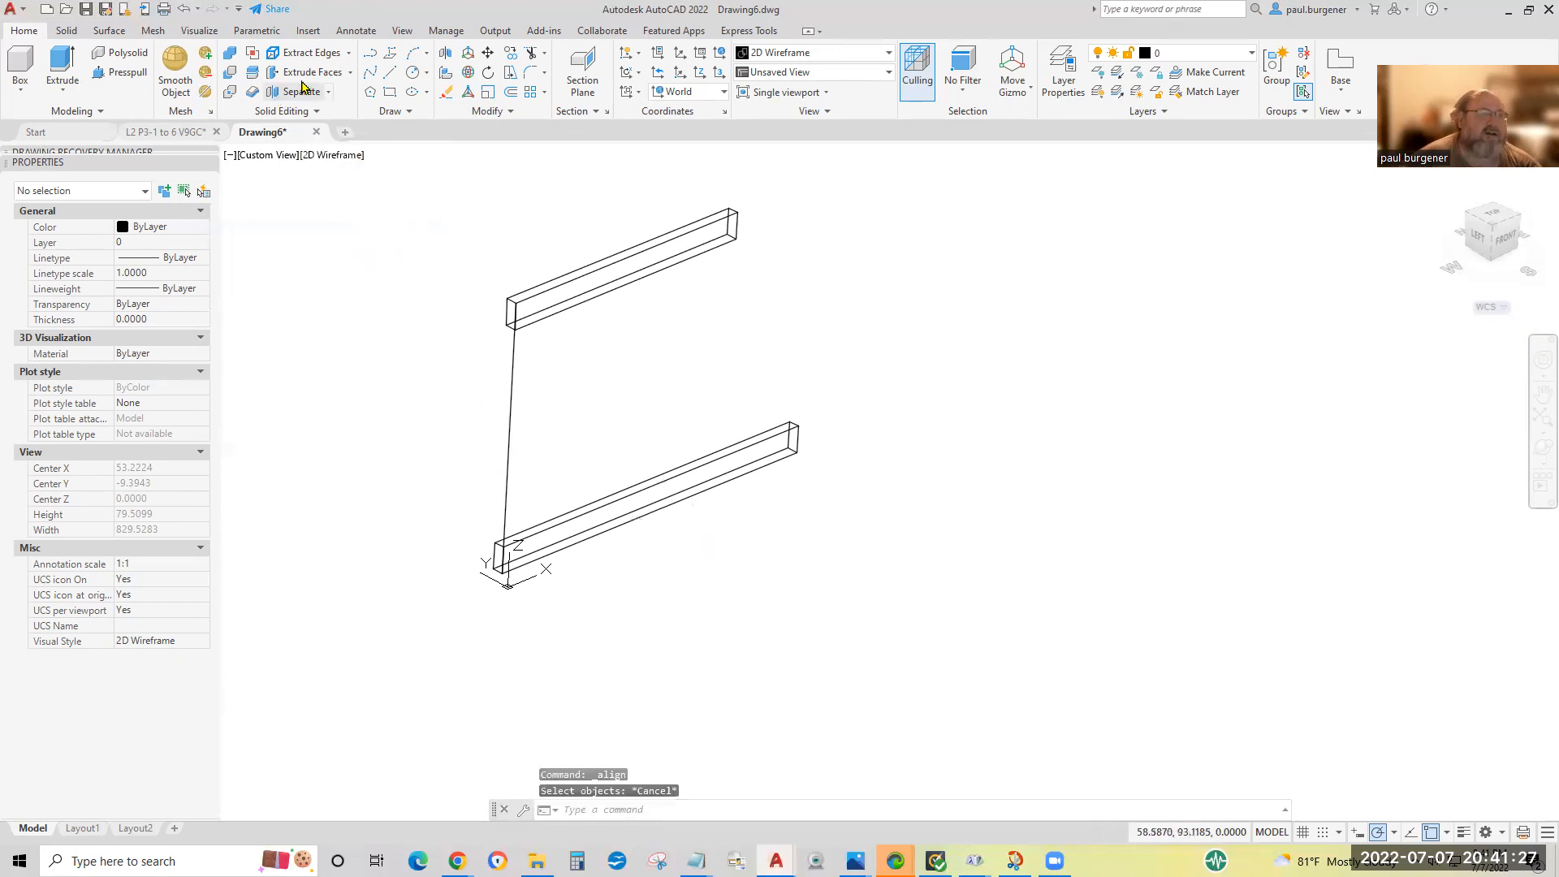
Draw a guide line 12 long in the negative Y direction from the lower board's front bottom corner at the near end.
{"action": "left_click", "coordinate": [389, 74]}
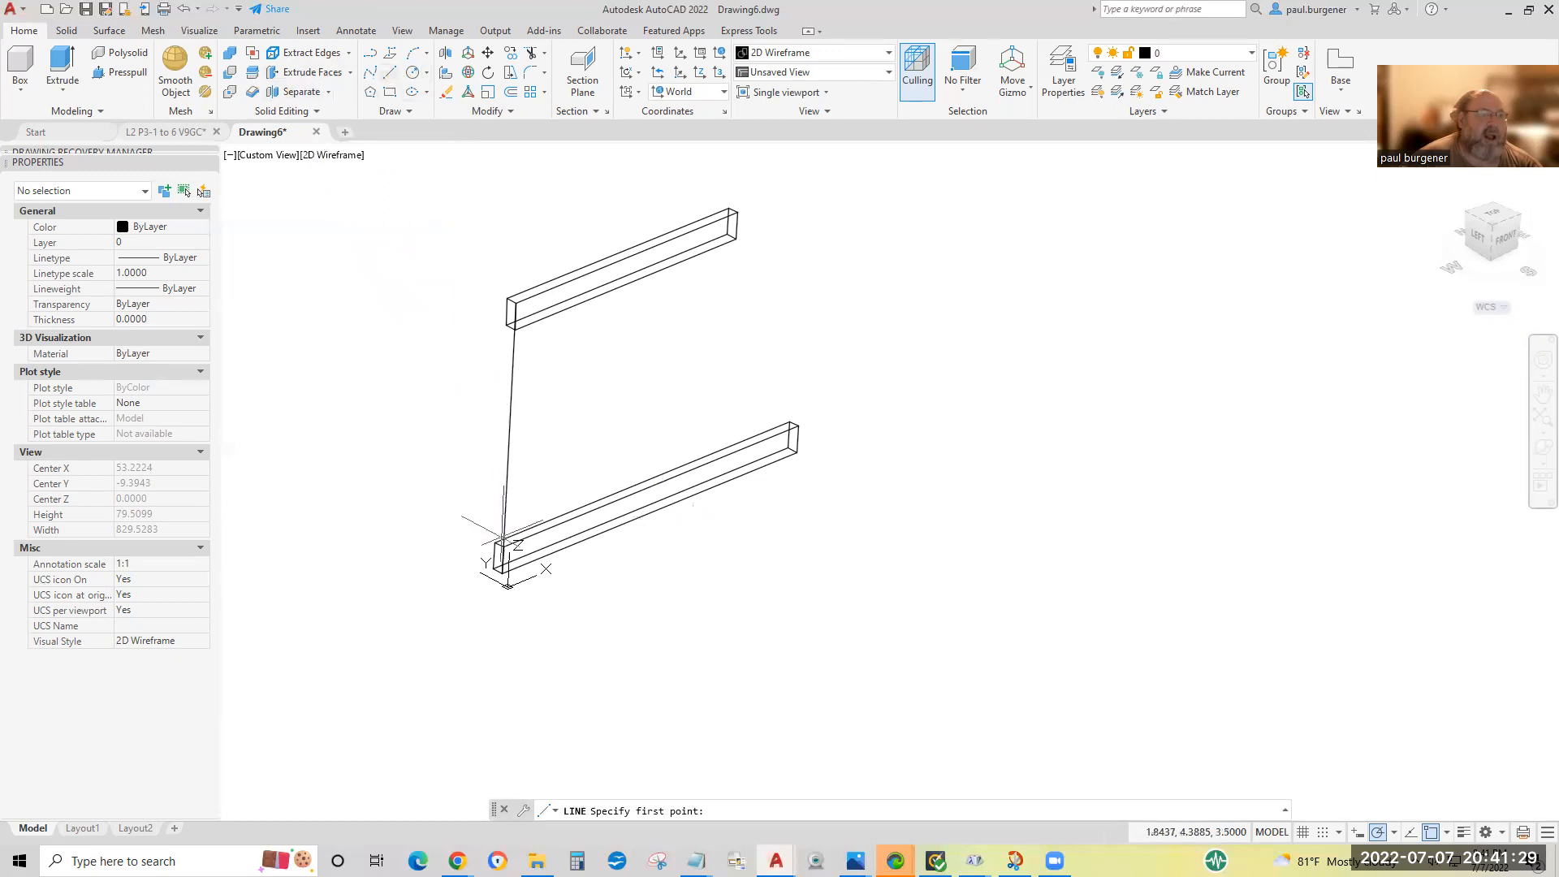
{"action": "left_click", "coordinate": [505, 578]}
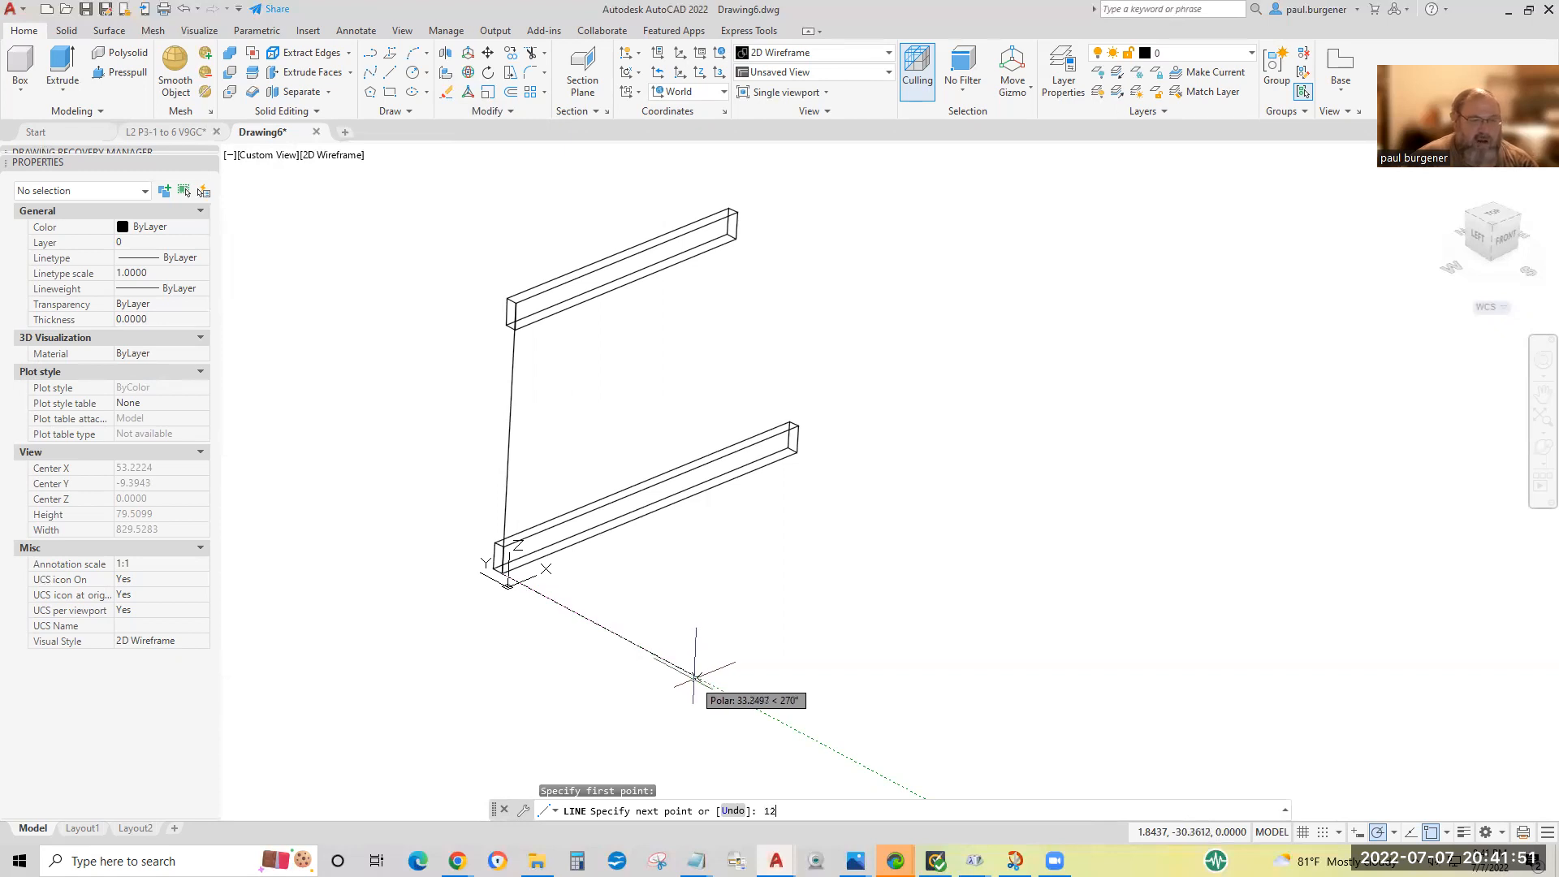
{"action": "key", "text": "Return"}
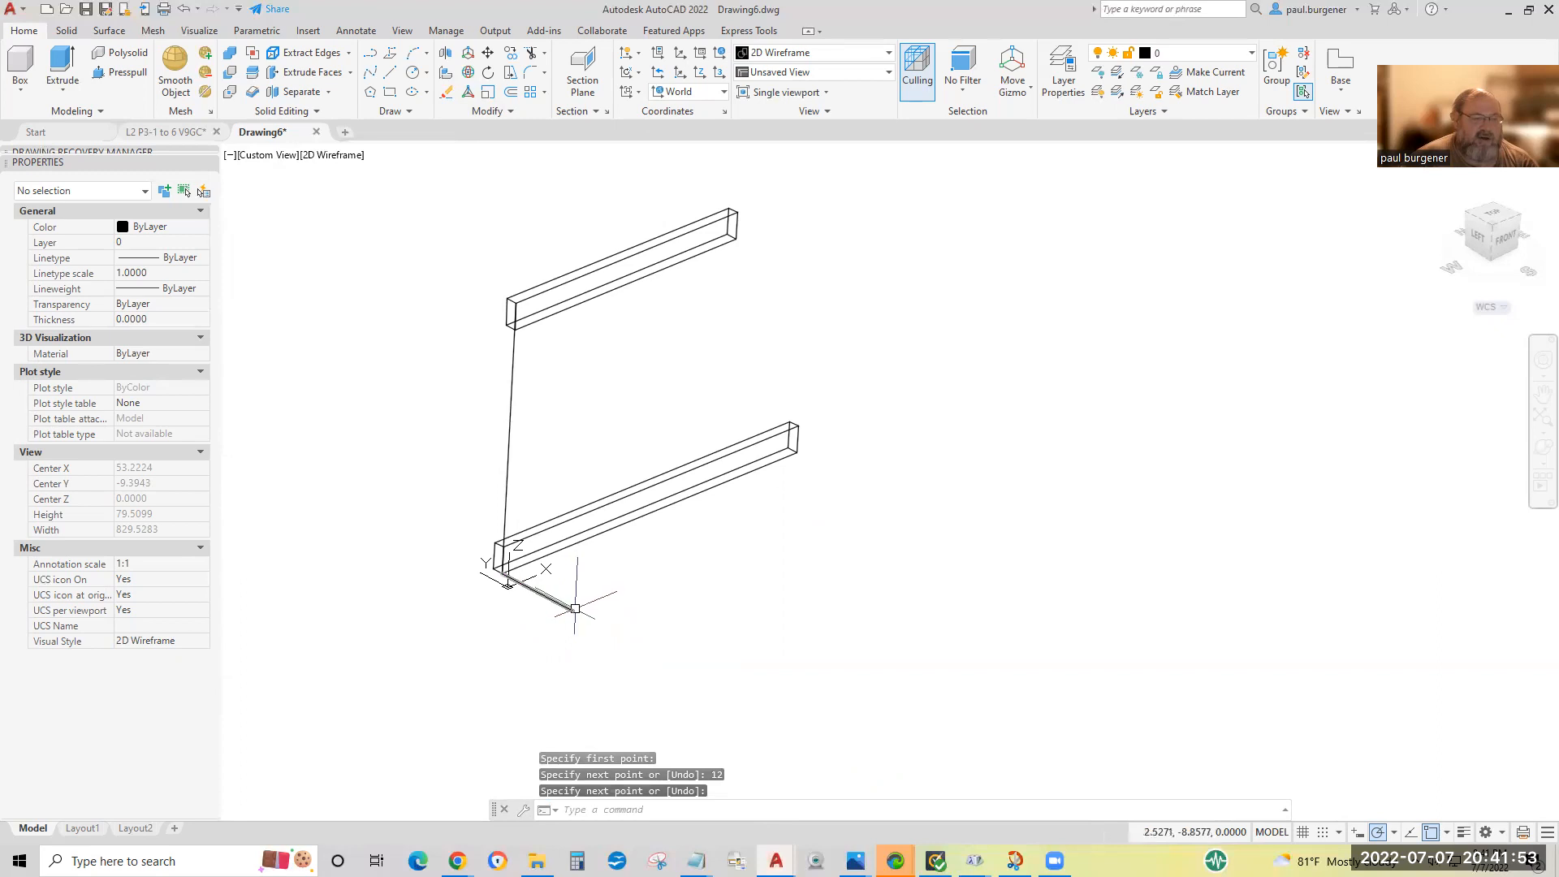
Orbit freely to check from the side how the 12-inch guide line lies against the boards, then return to an angled 3D view.
{"action": "left_click", "coordinate": [1537, 455]}
{"action": "left_click_drag", "start_coordinate": [965, 539], "coordinate": [1089, 415]}
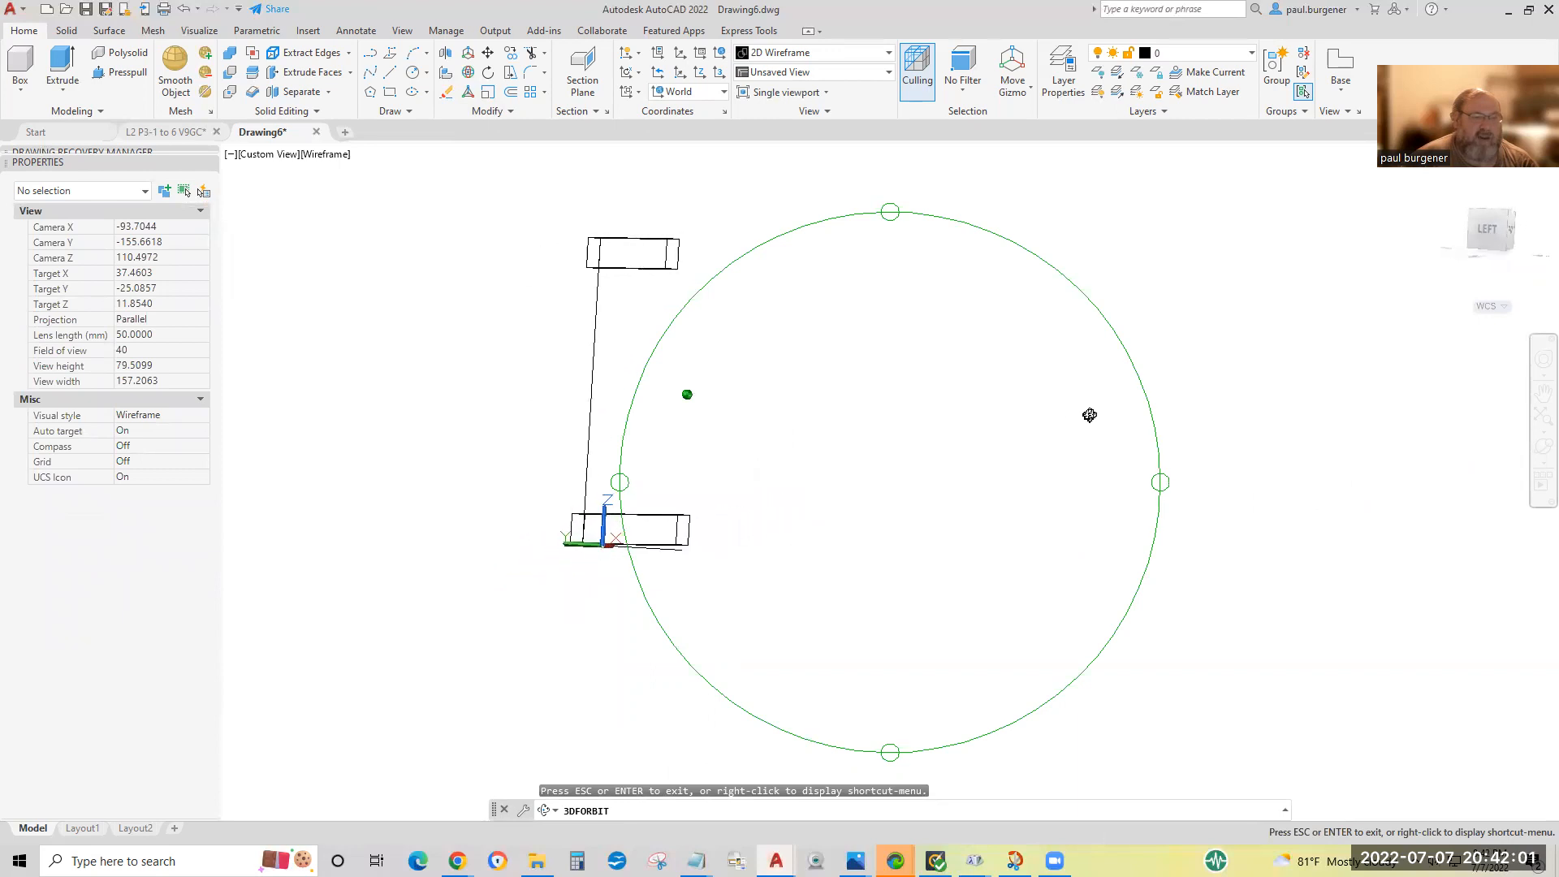
{"action": "mouse_move", "coordinate": [781, 203]}
{"action": "left_mouse_down"}
{"action": "mouse_move", "coordinate": [794, 233]}
{"action": "mouse_move", "coordinate": [773, 212]}
{"action": "left_mouse_up"}
{"action": "left_click_drag", "start_coordinate": [622, 480], "coordinate": [665, 479]}
{"action": "left_click_drag", "start_coordinate": [927, 506], "coordinate": [832, 609]}
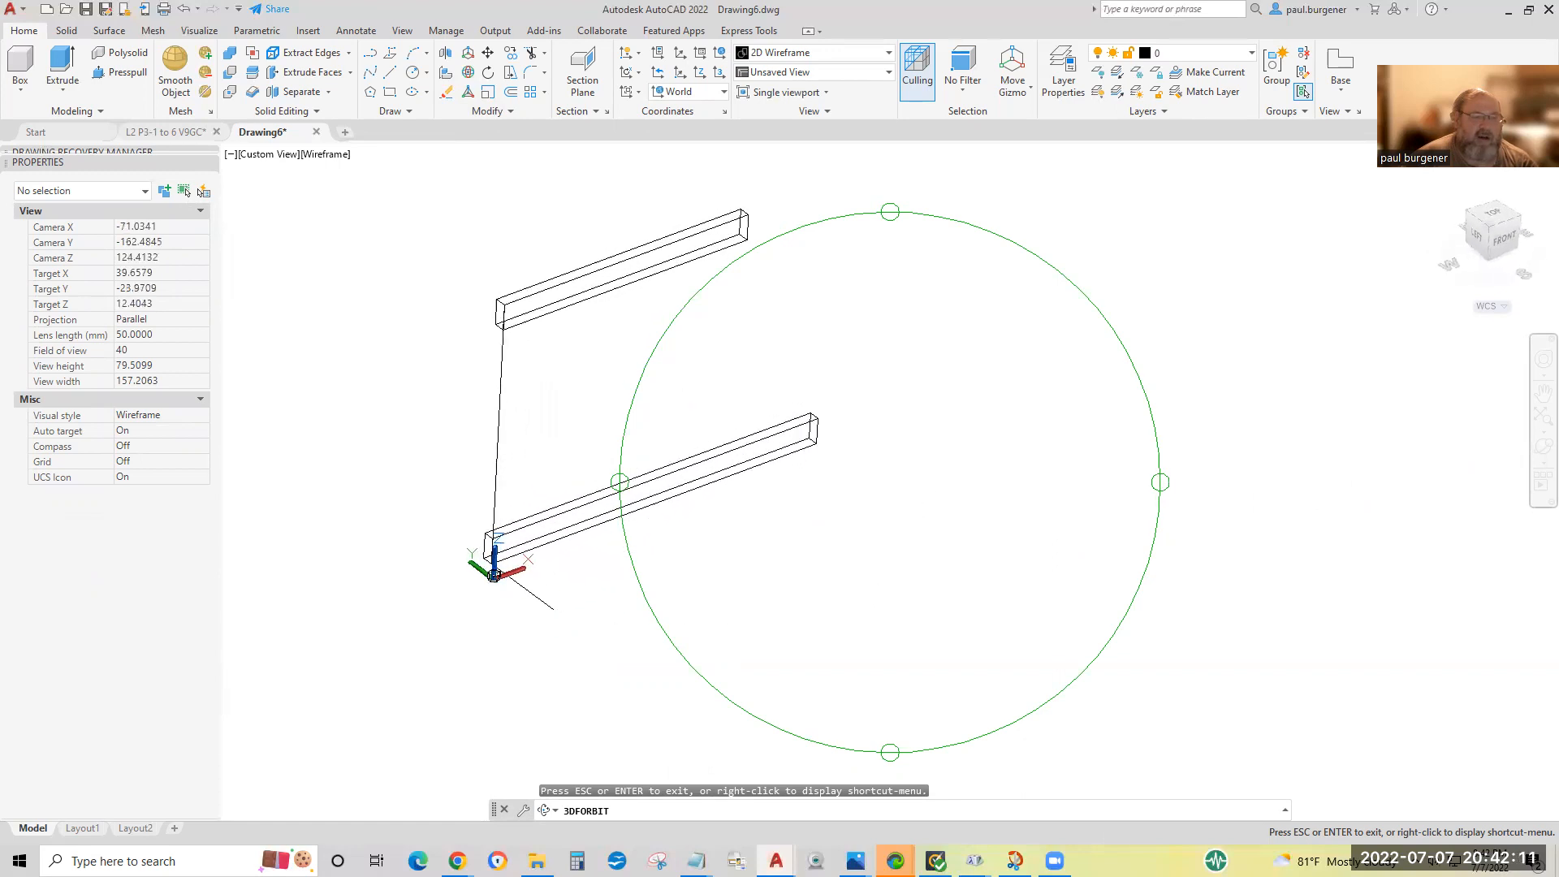
{"action": "key", "text": "Escape"}
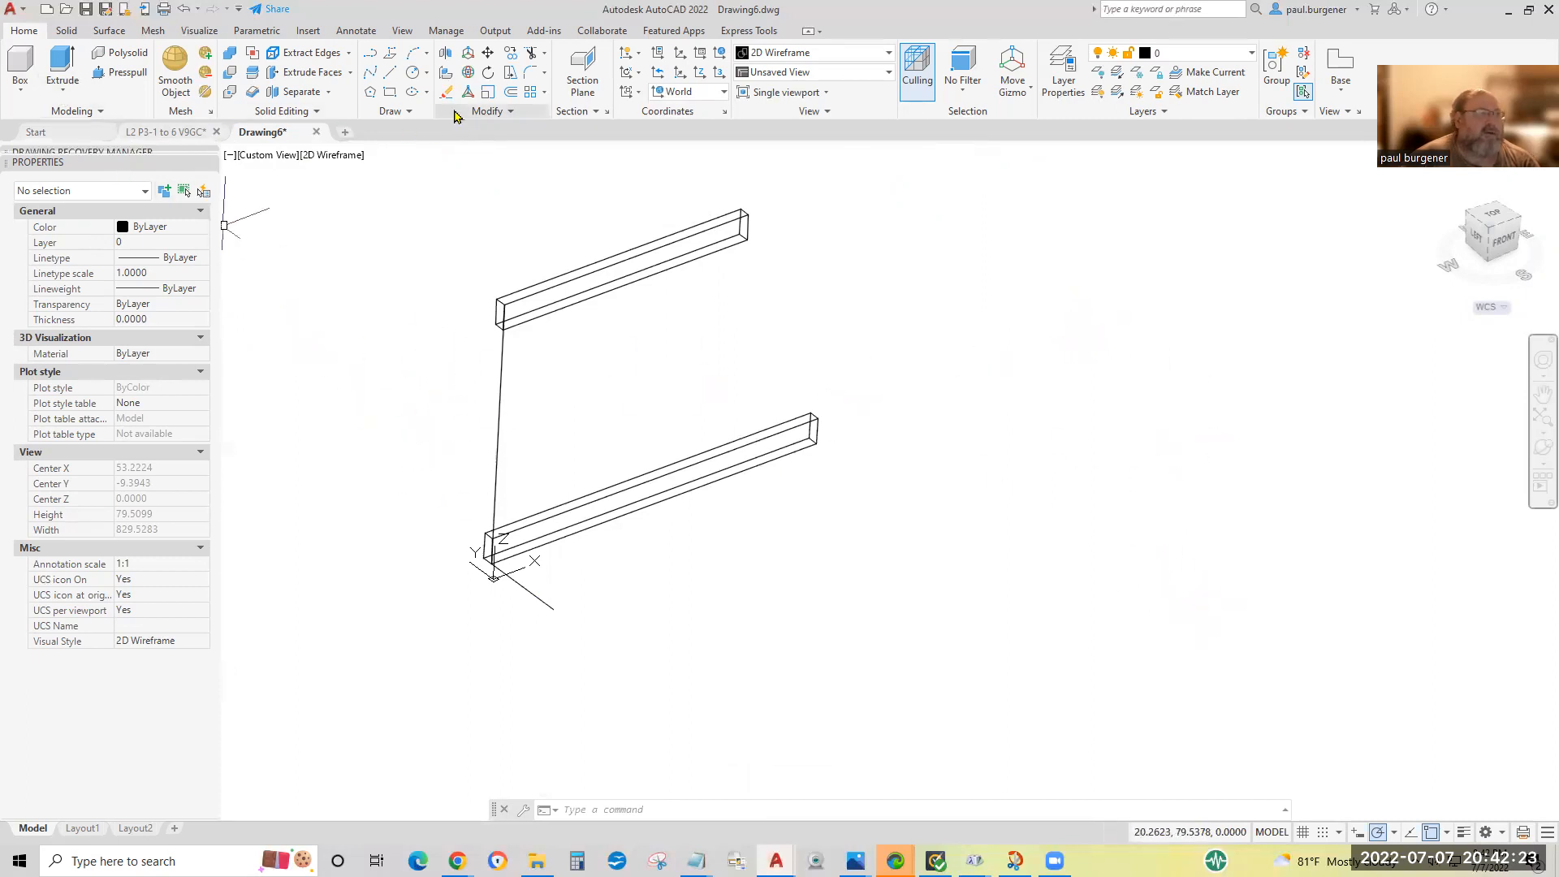
{"action": "left_click", "coordinate": [388, 74]}
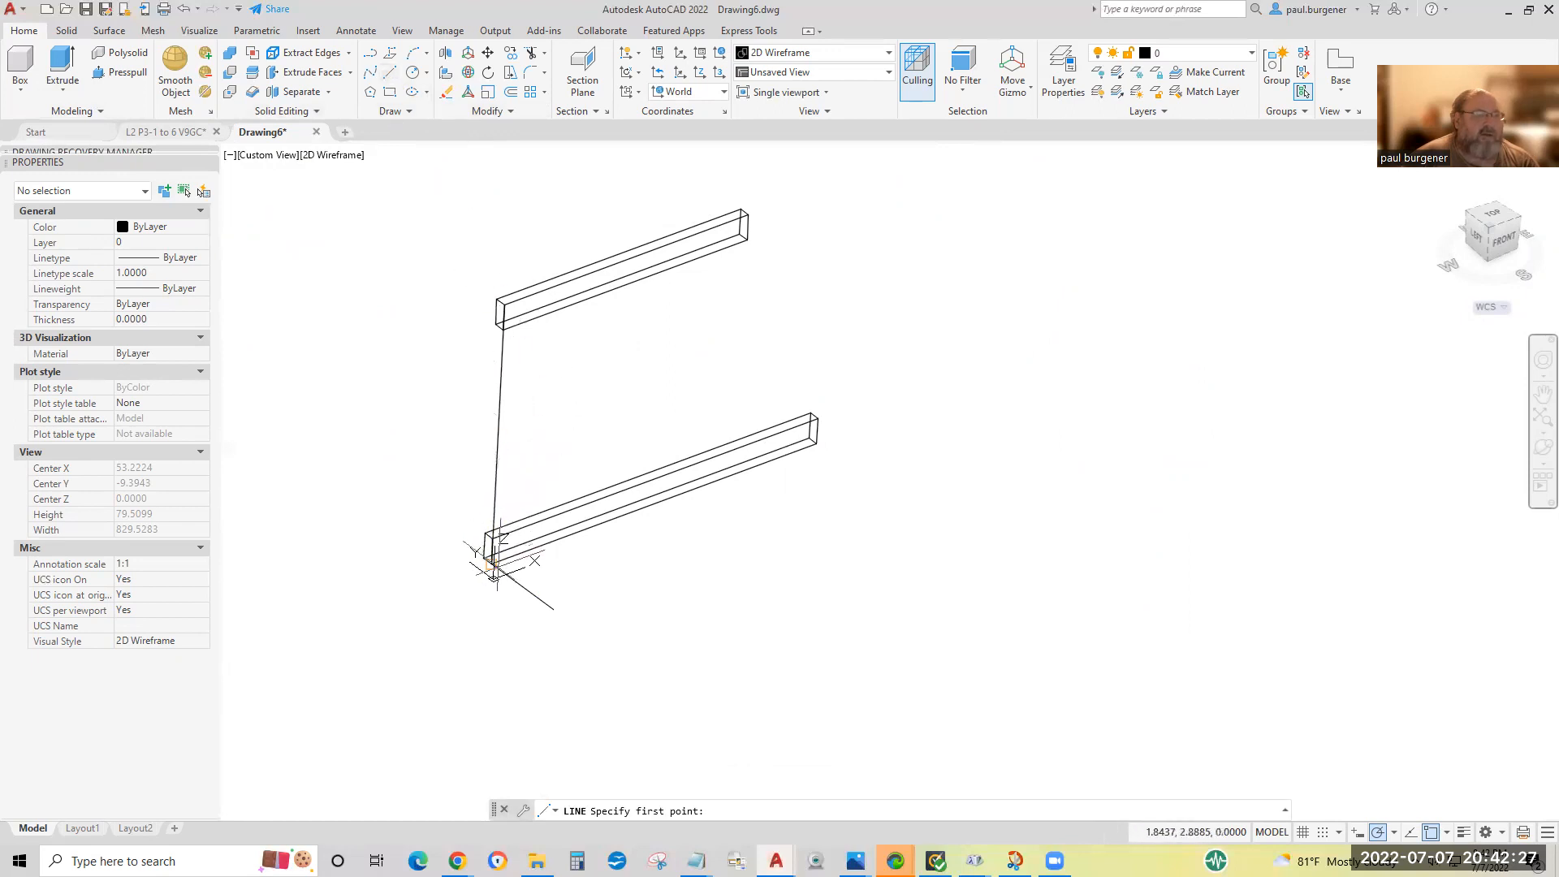
{"action": "left_click", "coordinate": [490, 563]}
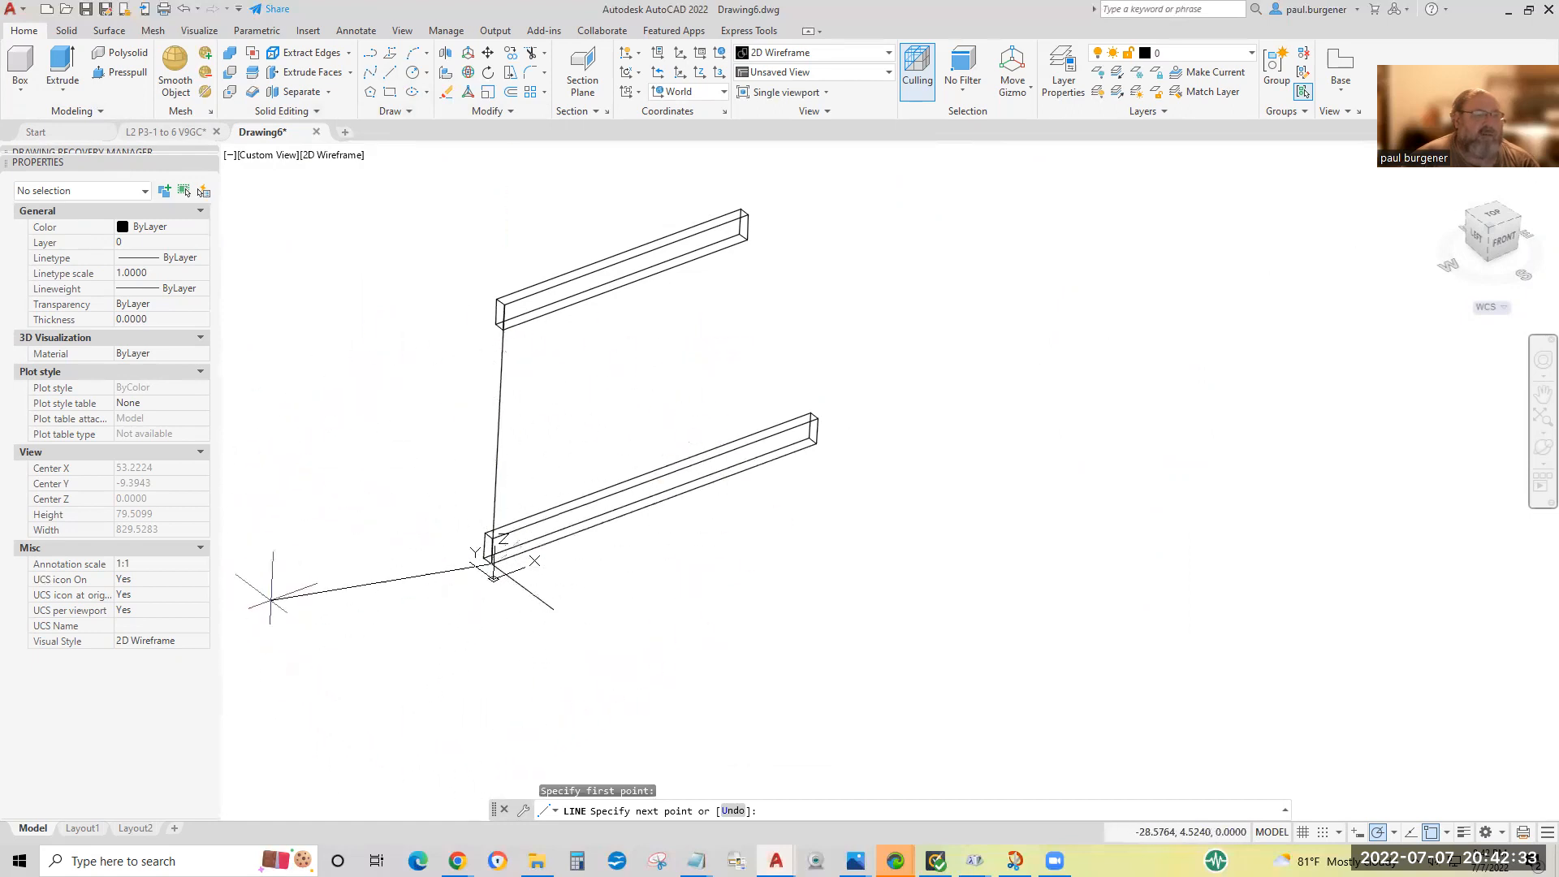
{"action": "left_click", "coordinate": [503, 305]}
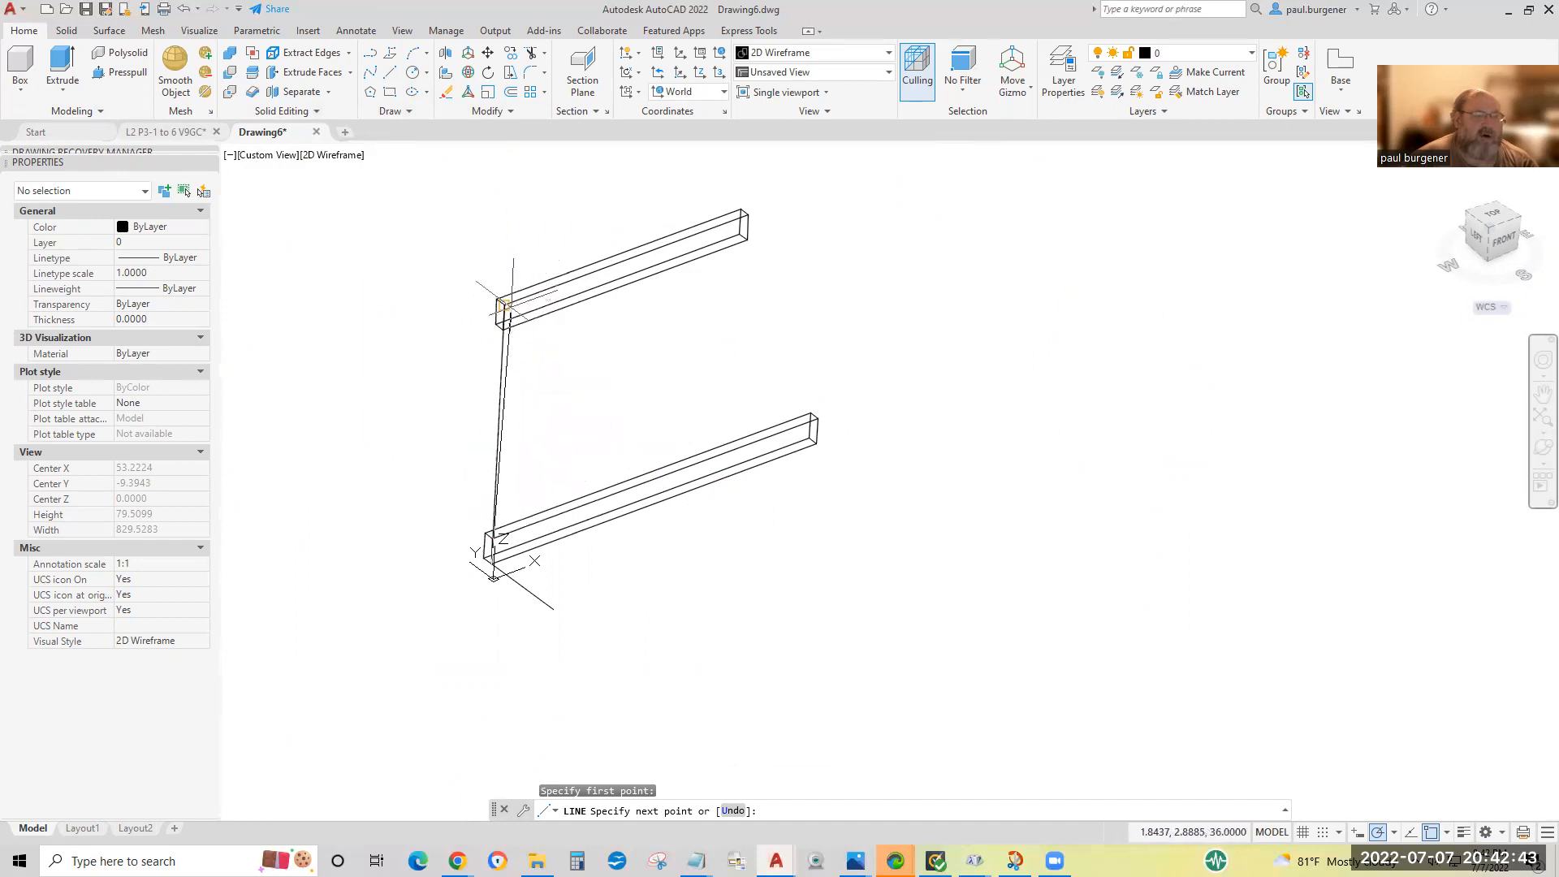
{"action": "left_click", "coordinate": [492, 561]}
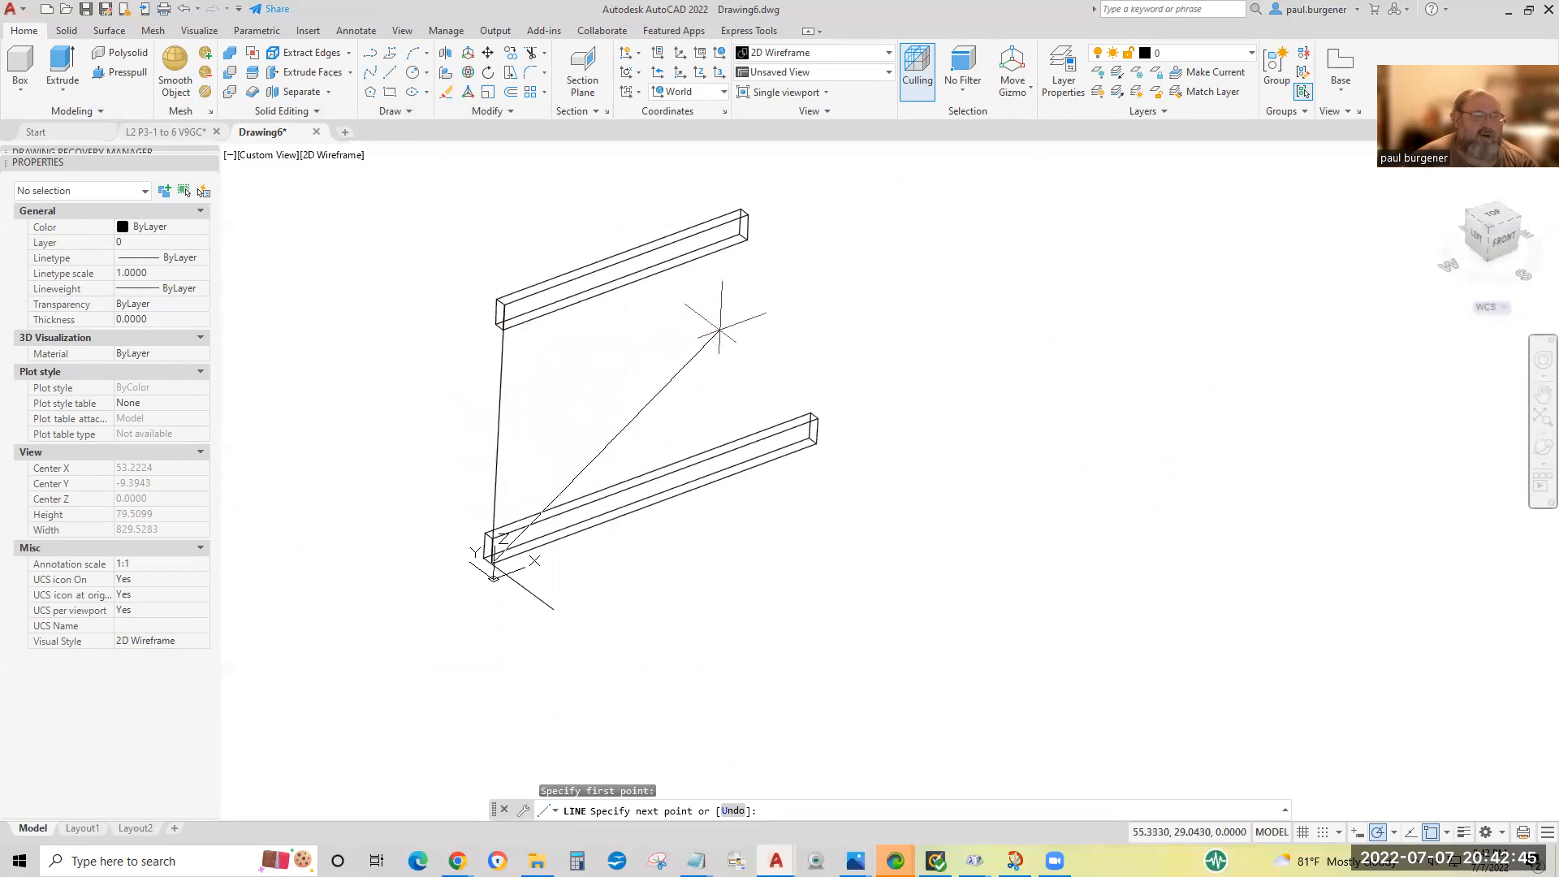
{"action": "key", "text": "Return"}
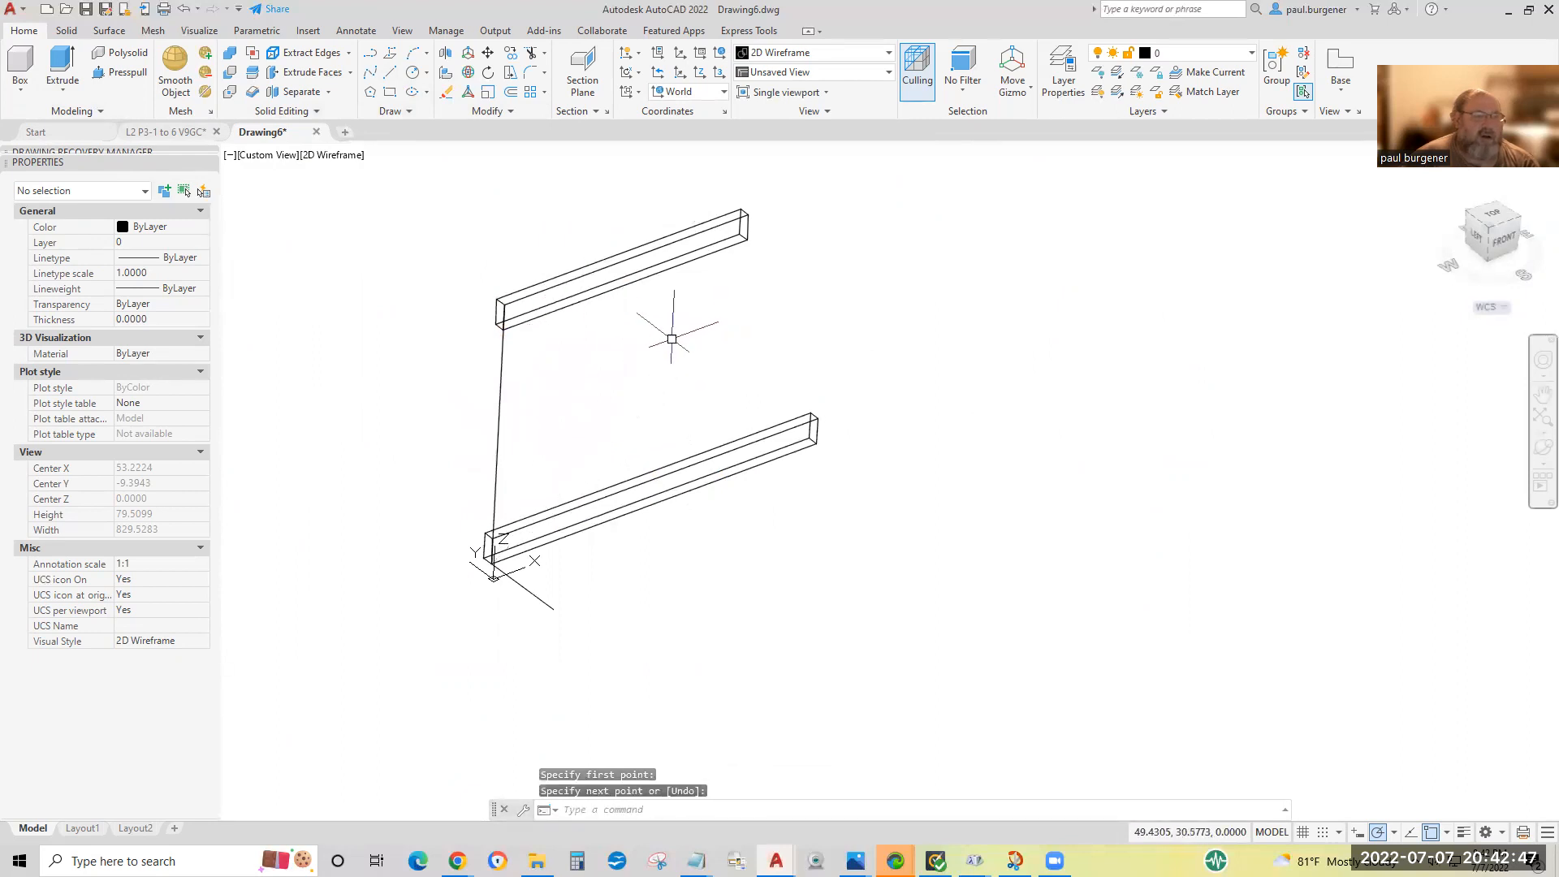
{"action": "key", "text": "Return"}
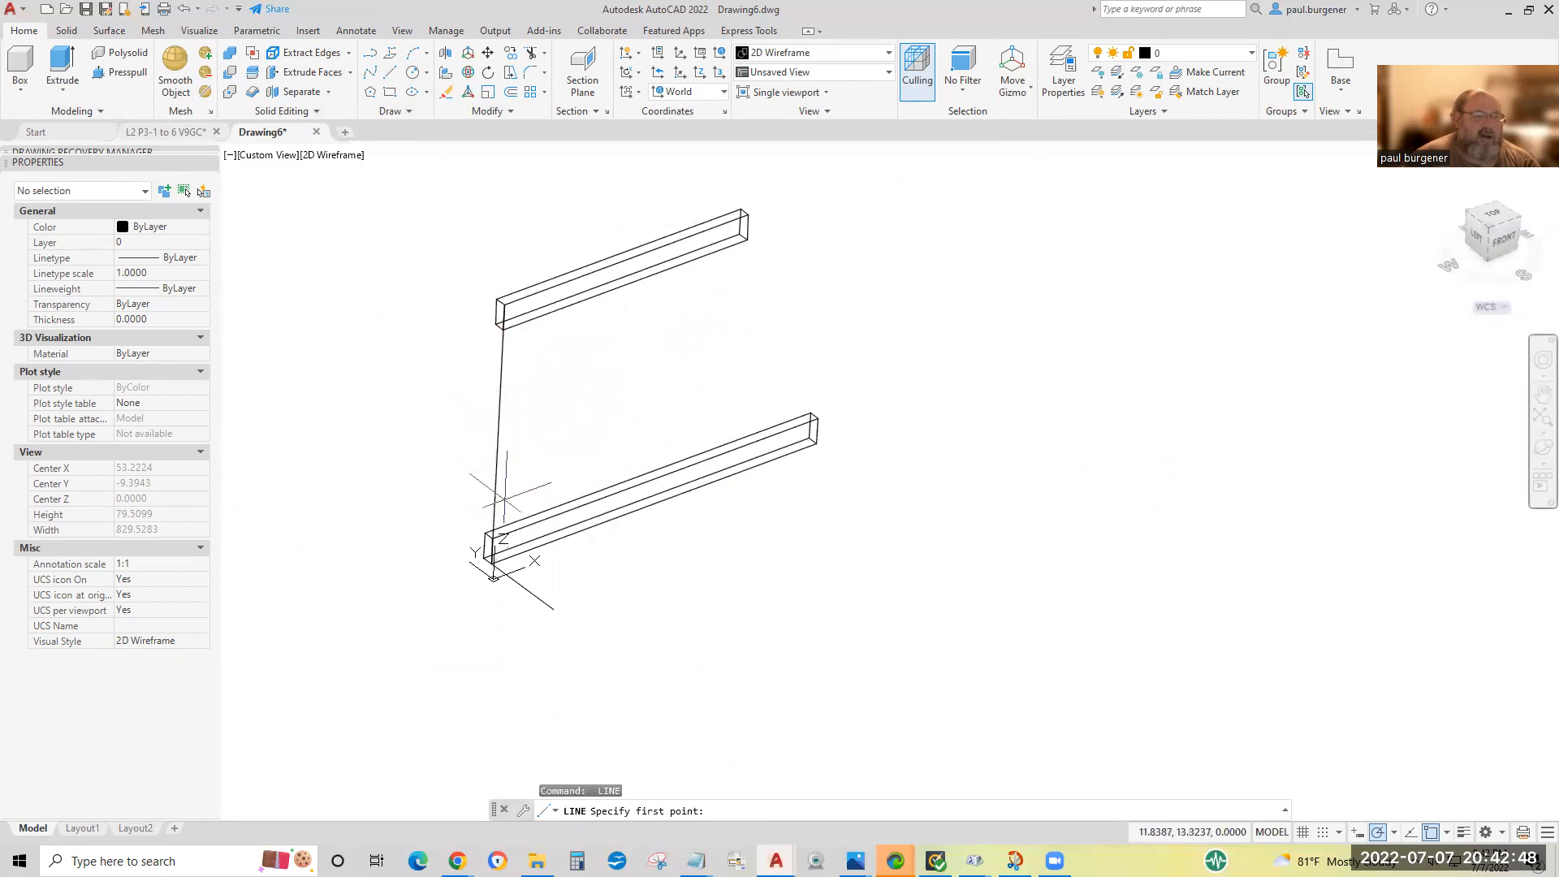
{"action": "left_click", "coordinate": [493, 538]}
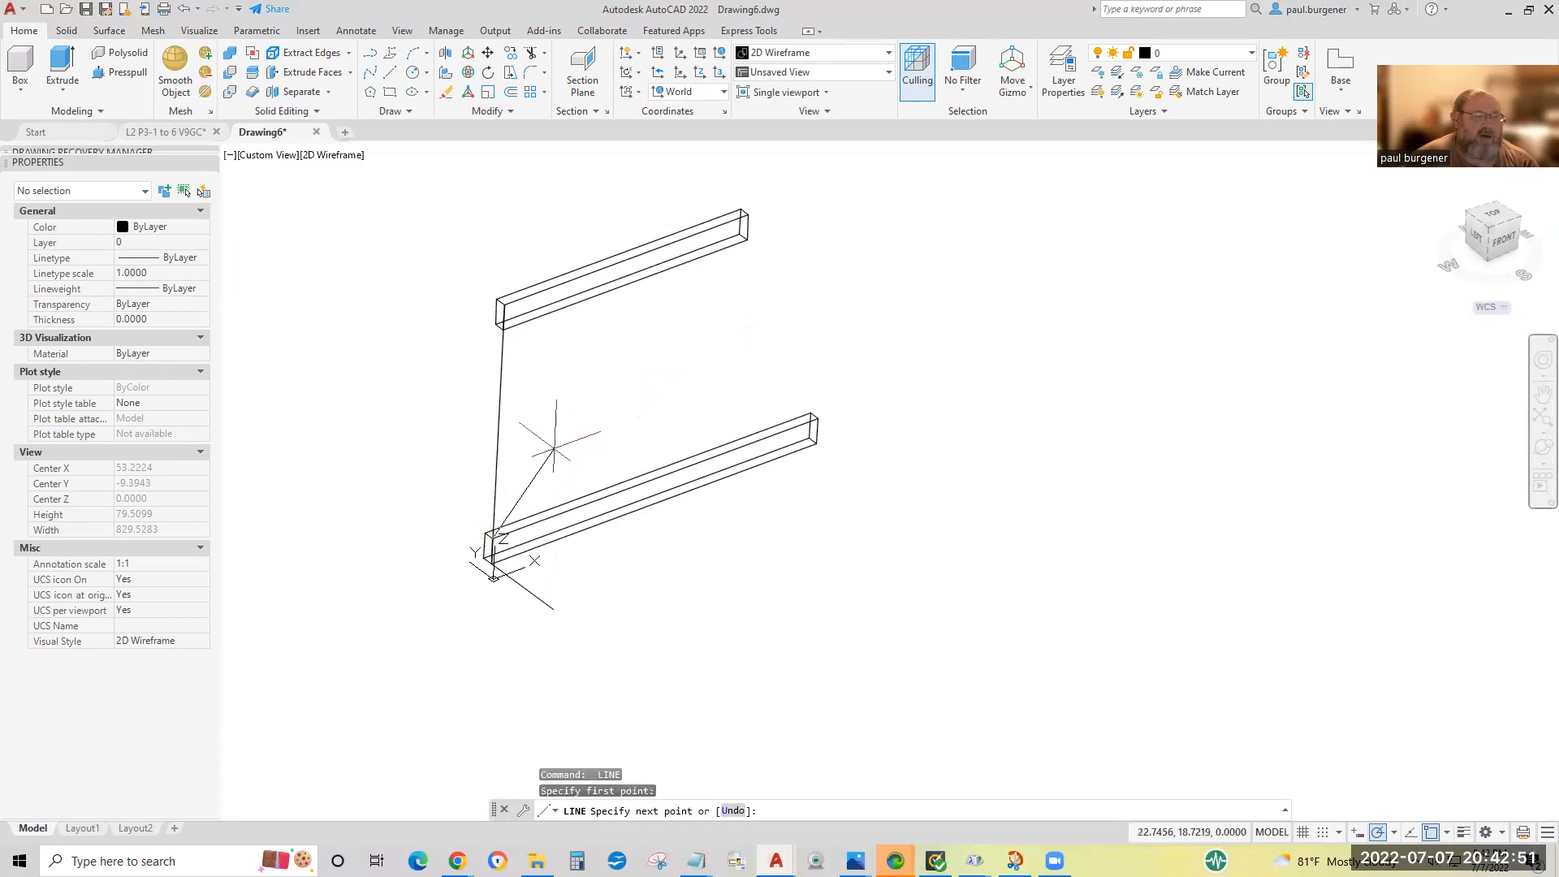
{"action": "scroll", "coordinate": [557, 286], "scroll_direction": "up", "scroll_amount": 6}
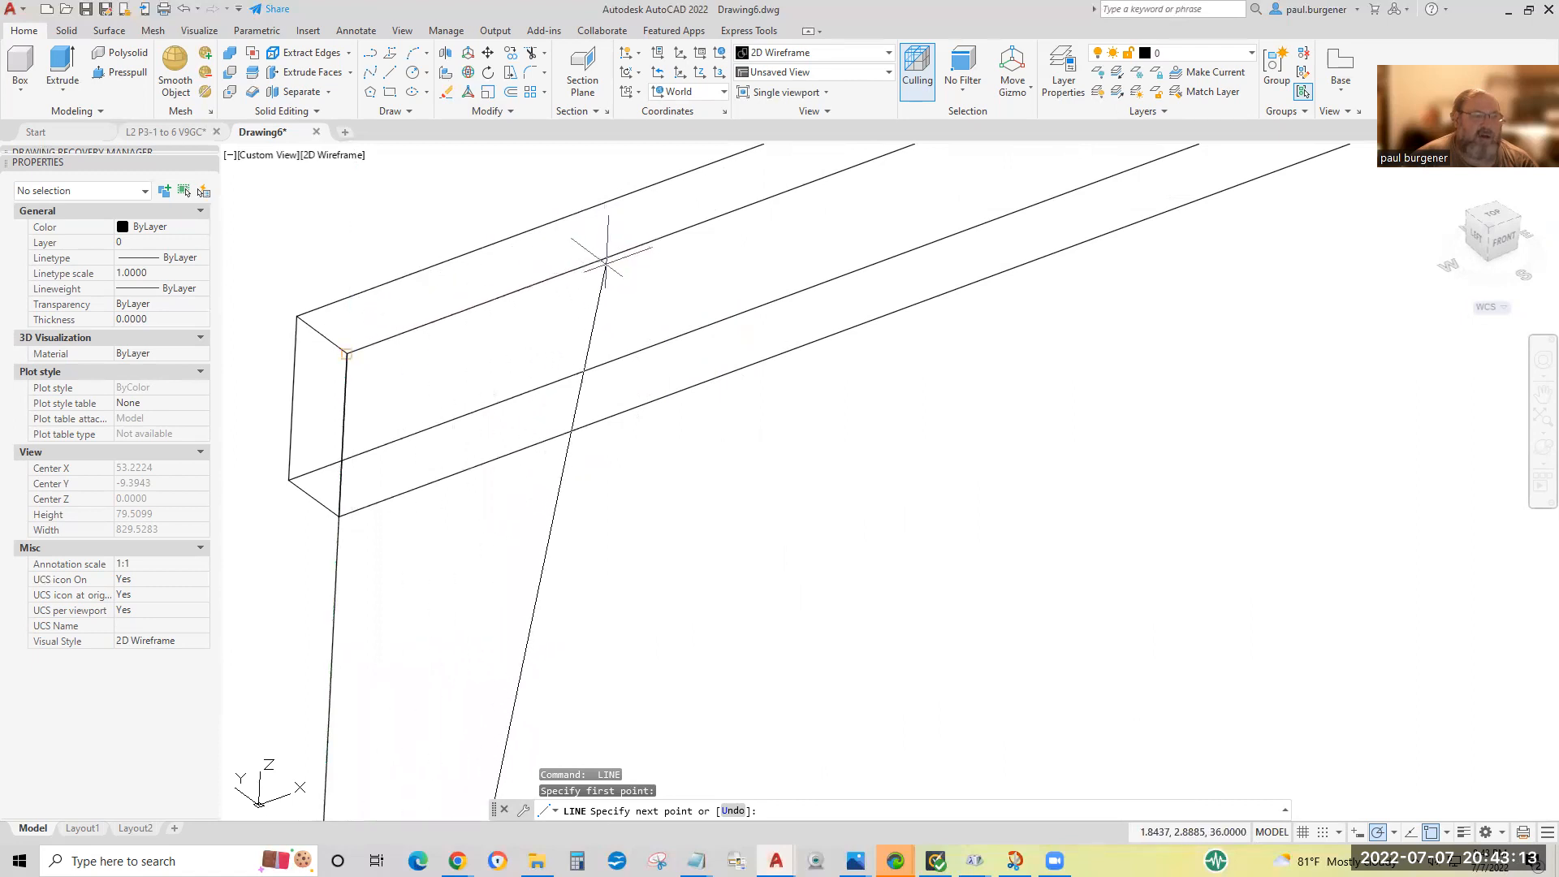
{"action": "scroll", "coordinate": [601, 264], "scroll_direction": "down", "scroll_amount": 4}
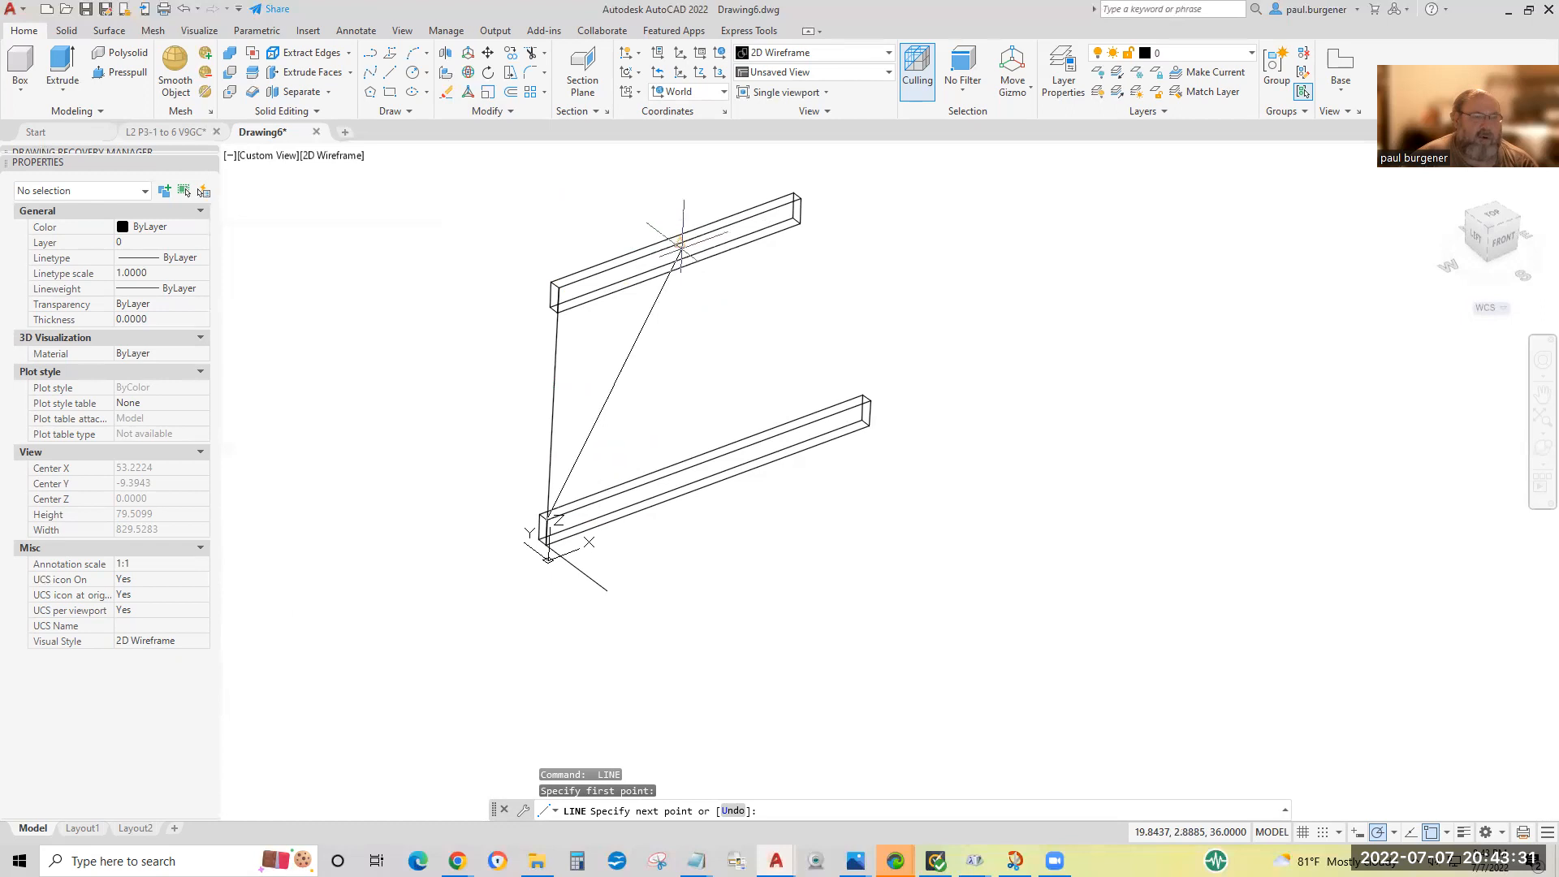
{"action": "key", "text": "Return"}
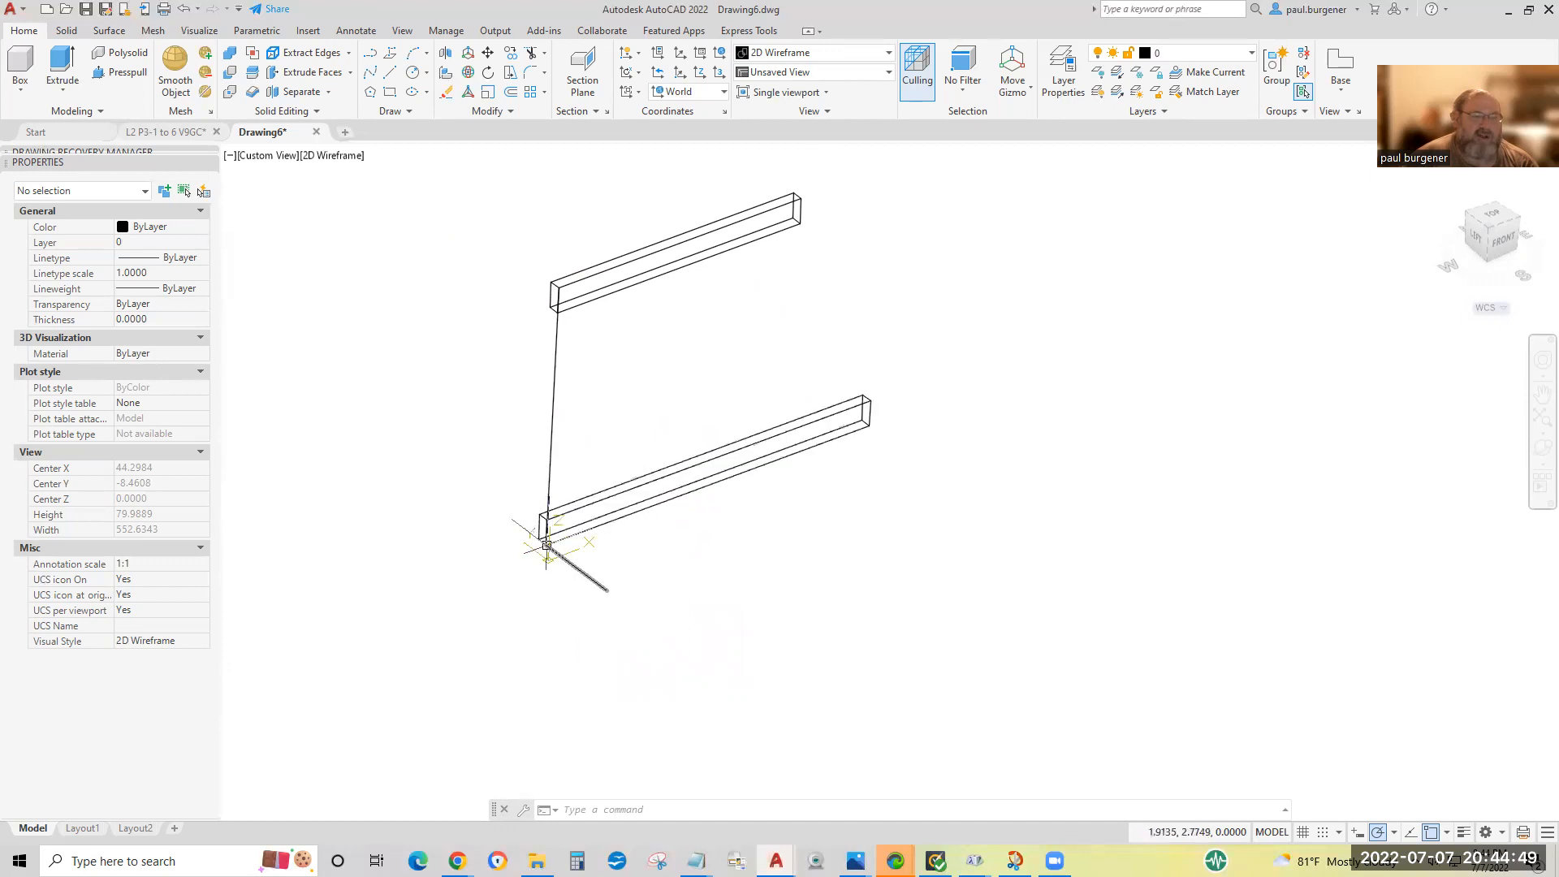
Examine the near end of the lower board, the upper board and the 12-inch stance guide line up close.
{"action": "scroll", "coordinate": [546, 546], "scroll_direction": "up", "scroll_amount": 10}
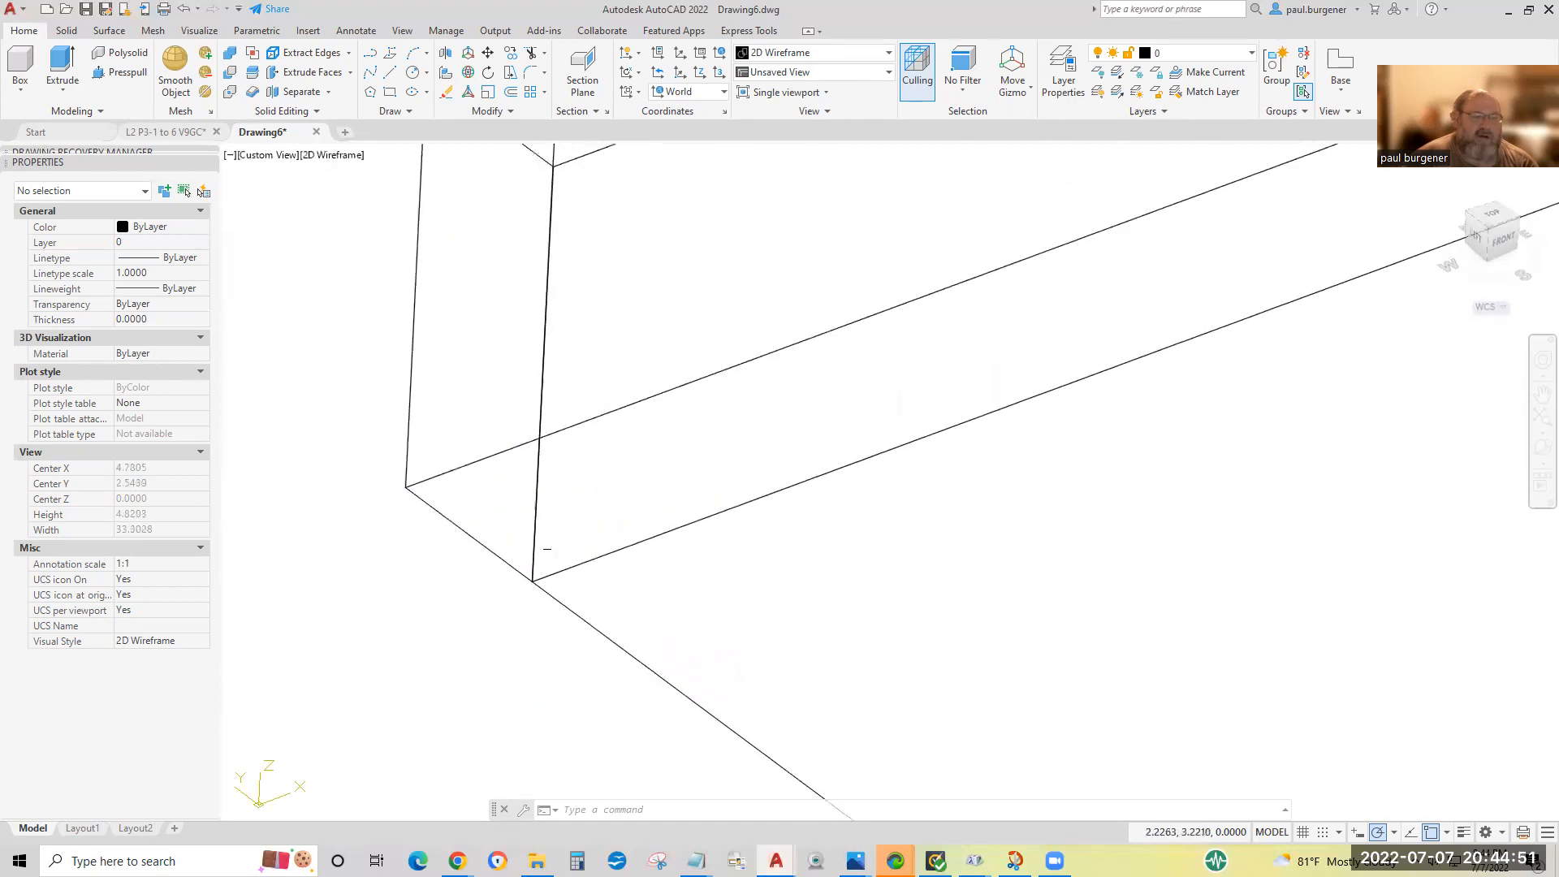
{"action": "scroll", "coordinate": [509, 591], "scroll_direction": "down", "scroll_amount": 8}
{"action": "scroll", "coordinate": [510, 592], "scroll_direction": "down", "scroll_amount": 2}
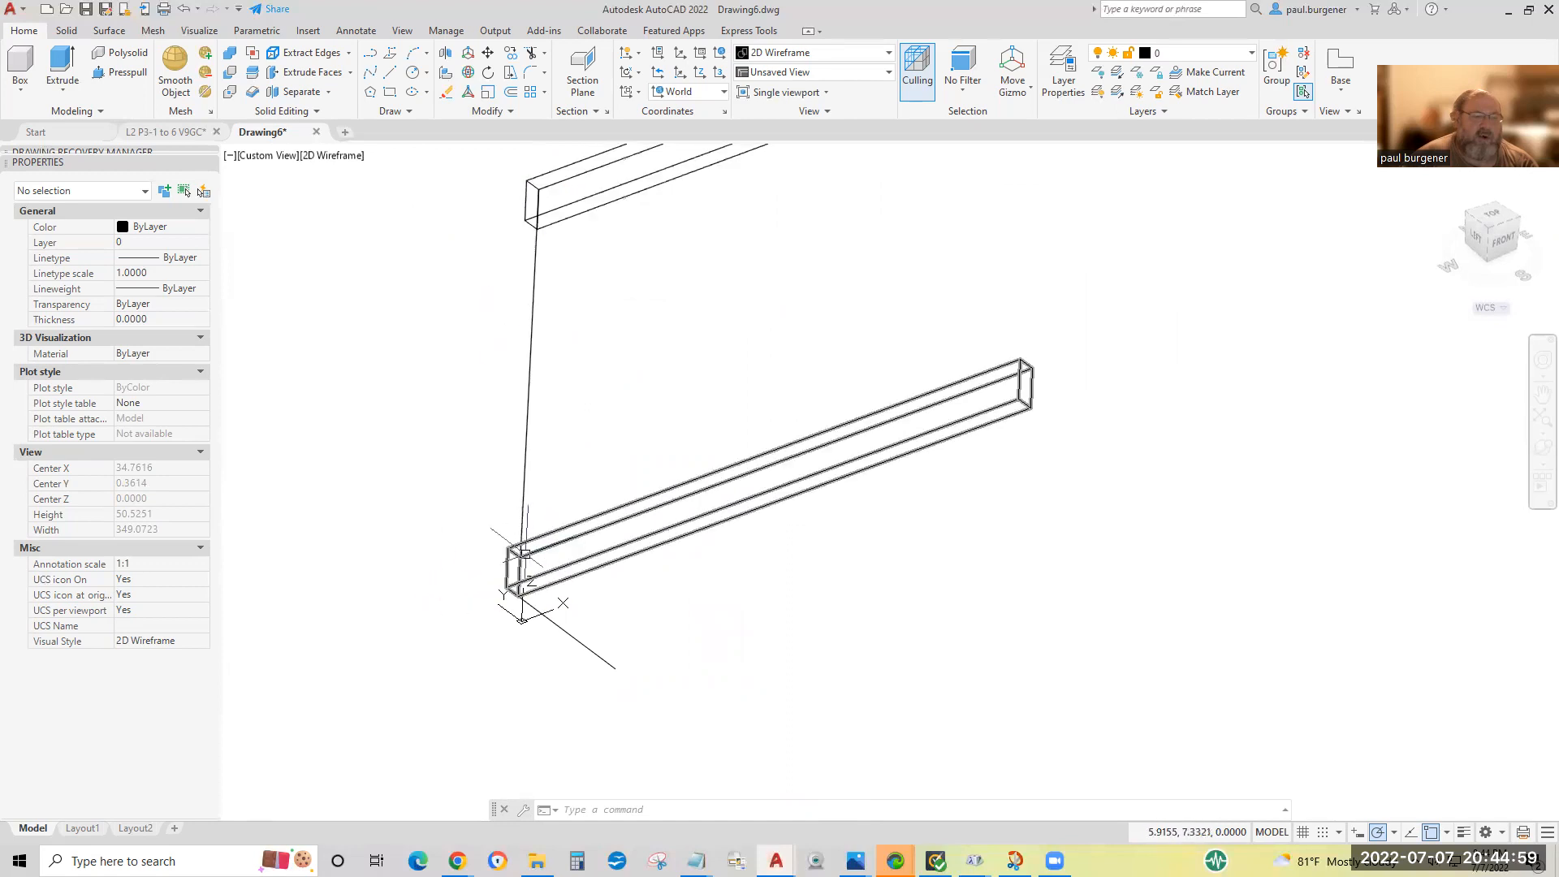
{"action": "middle_click_drag", "start_coordinate": [667, 304], "coordinate": [698, 610]}
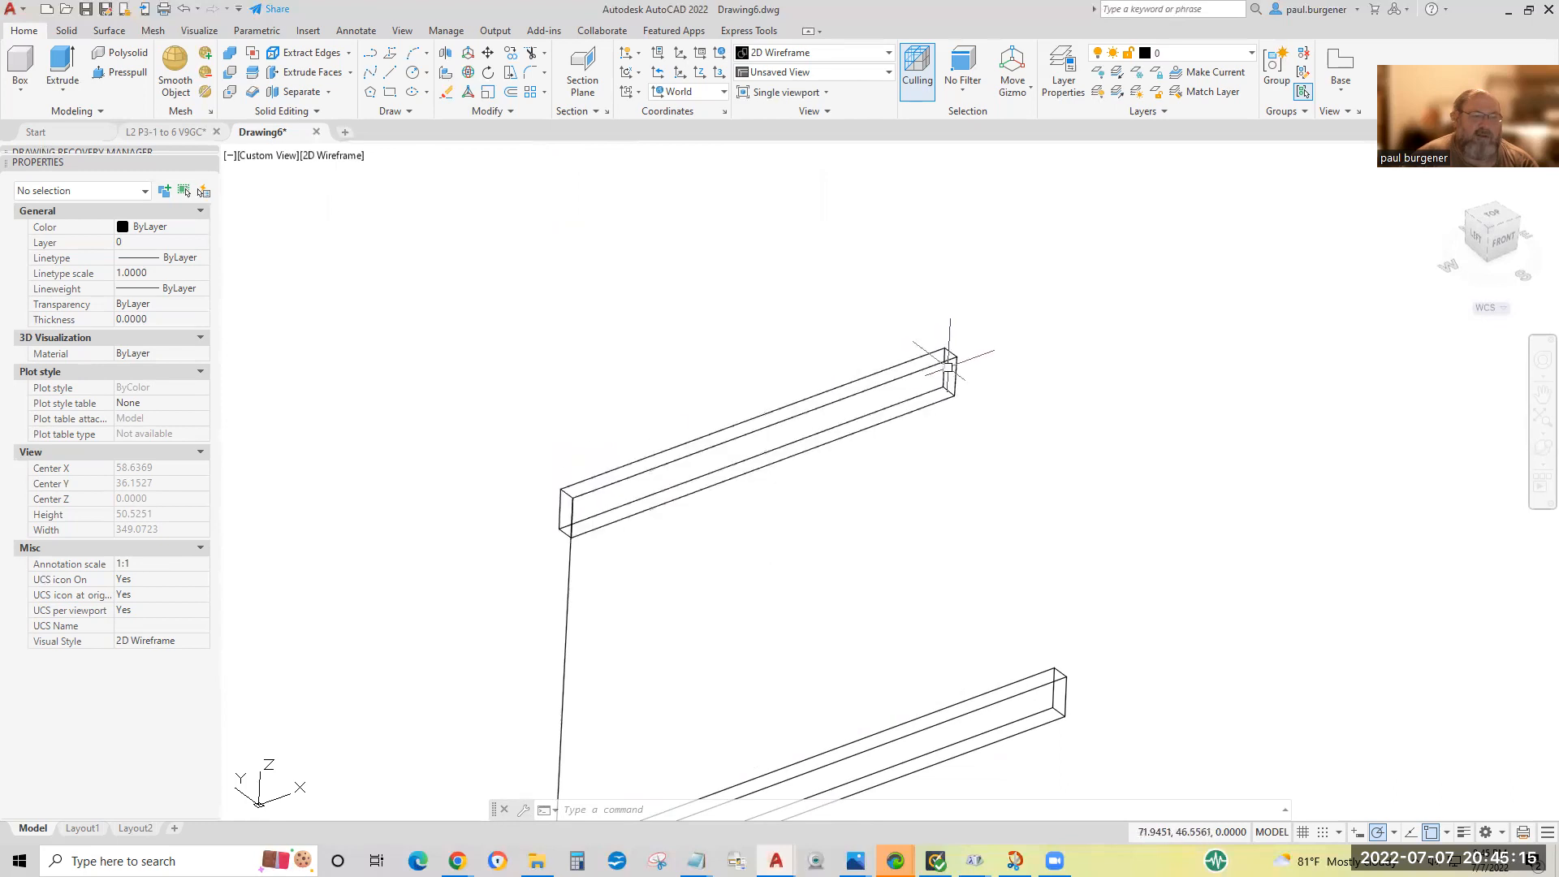
{"action": "middle_click_drag", "start_coordinate": [722, 775], "coordinate": [764, 263]}
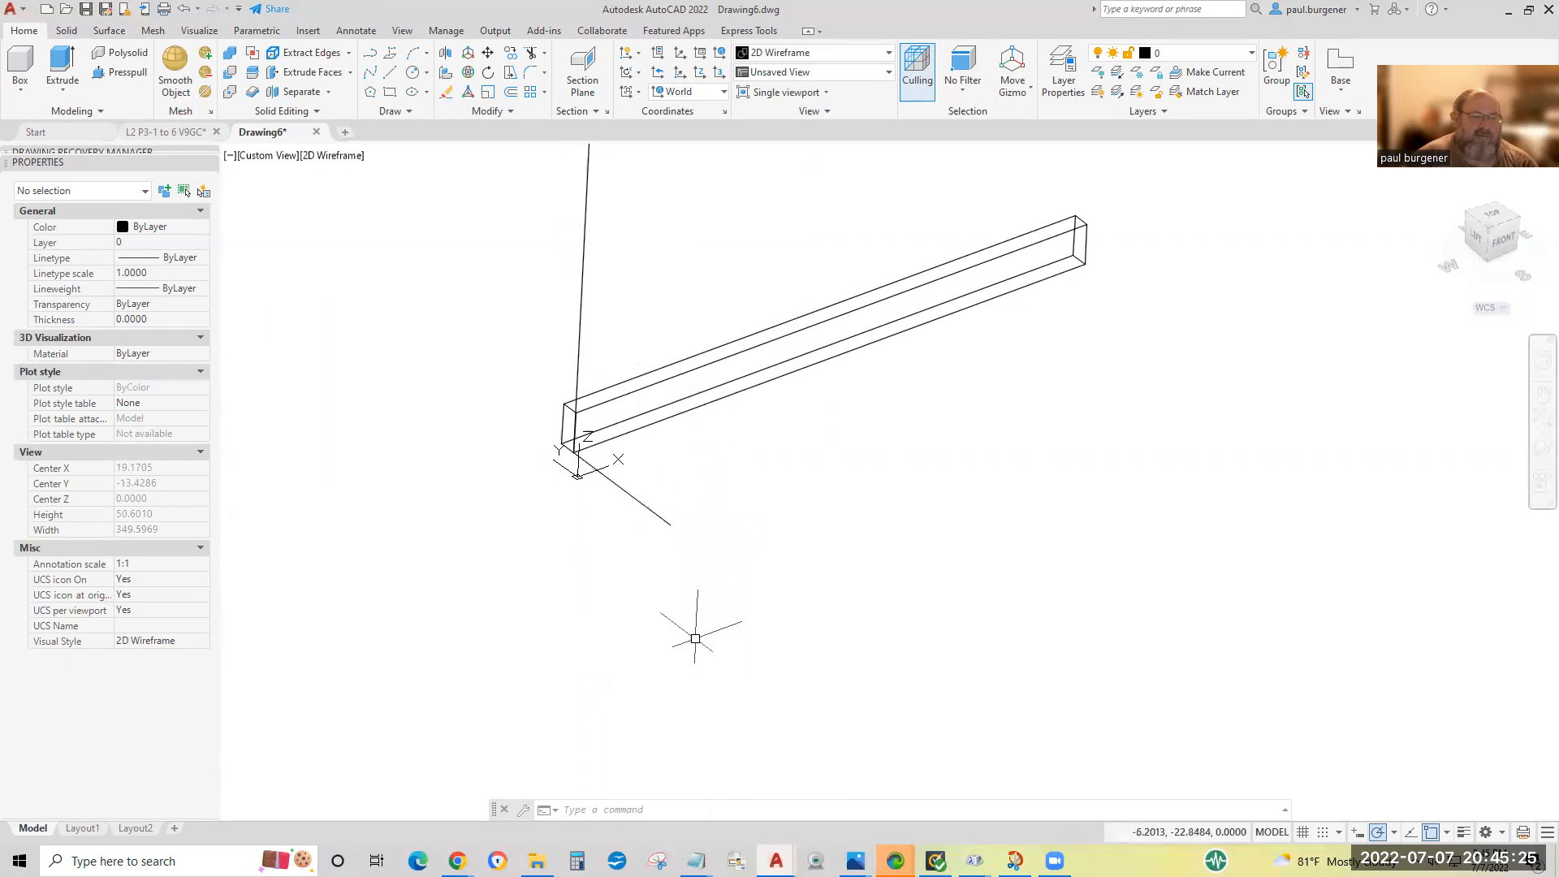
{"action": "middle_click_drag", "start_coordinate": [696, 638], "coordinate": [684, 790]}
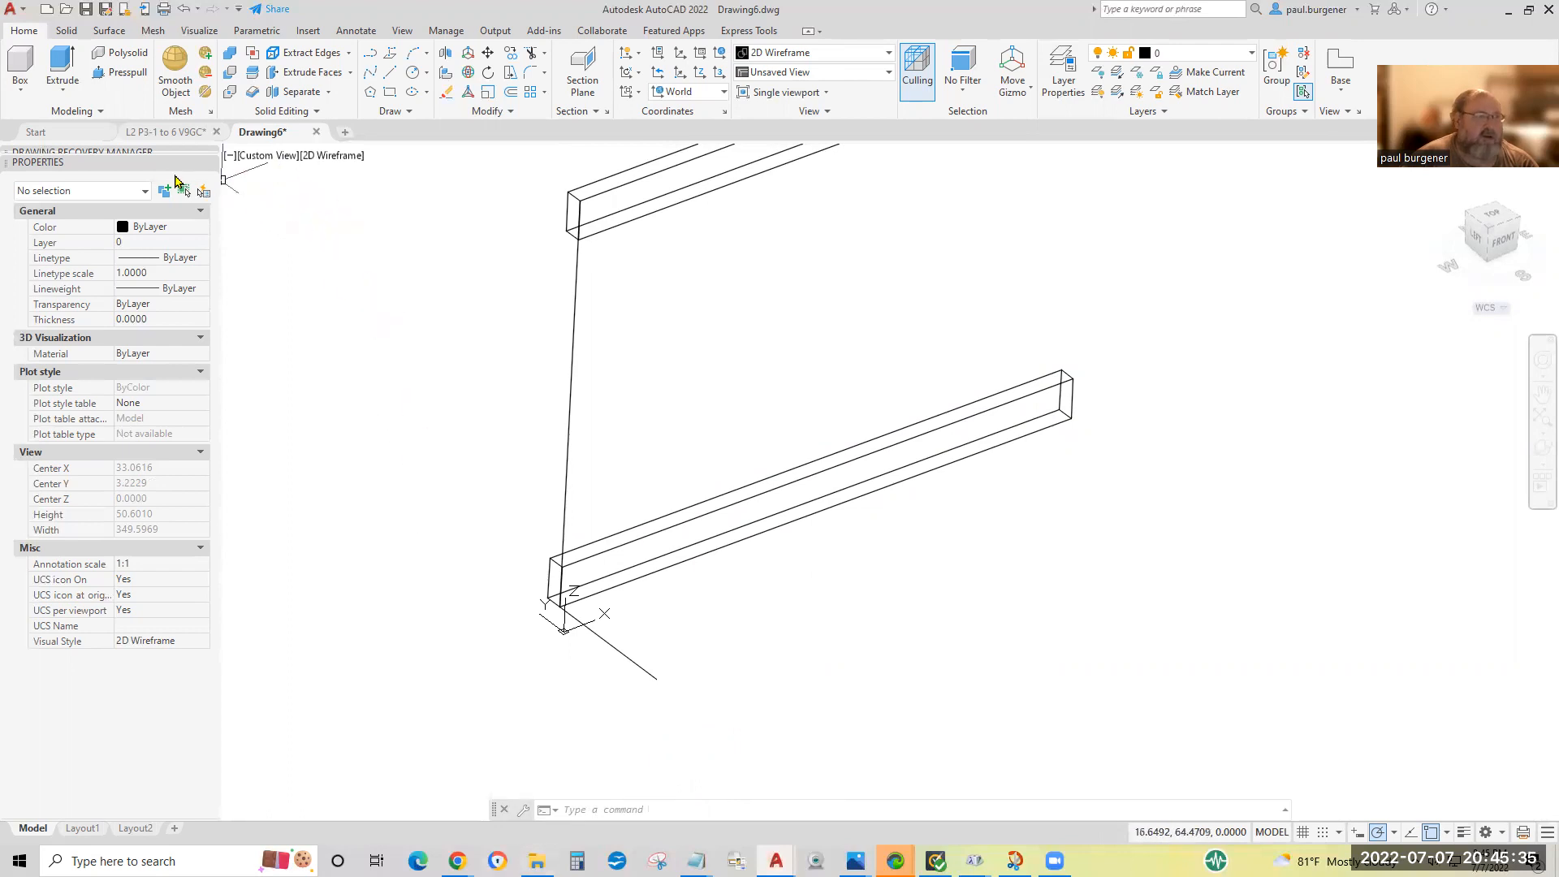
Switch to the L2 P3-1 to 6 V9GC drawing and read the instruction on using ALIGN to position the 48-inch board as a leg.
{"action": "left_click", "coordinate": [151, 136]}
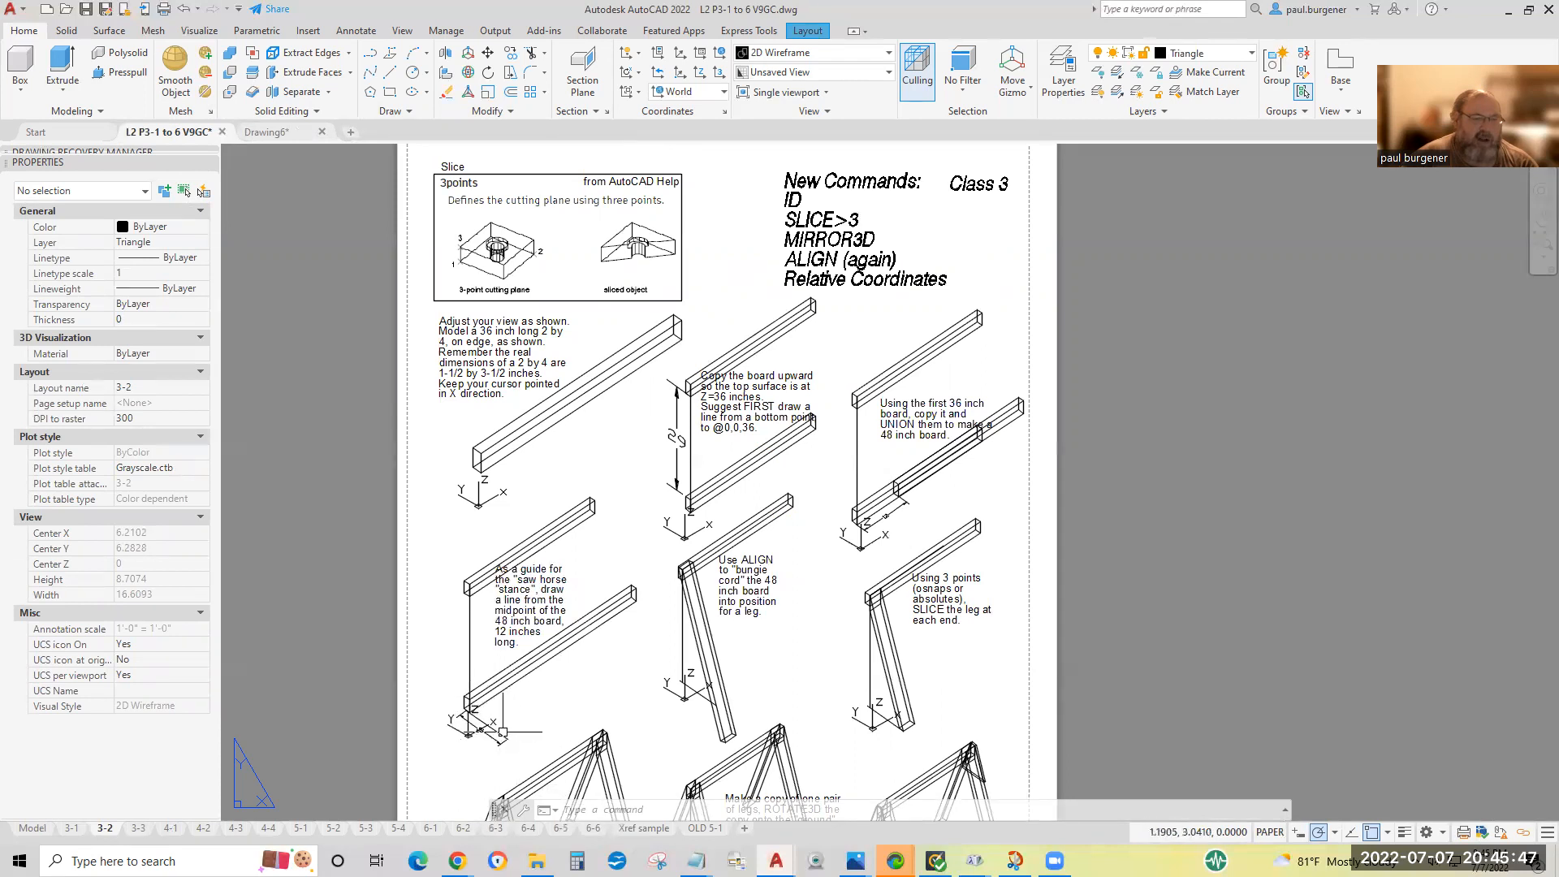
{"action": "scroll", "coordinate": [769, 582], "scroll_direction": "up", "scroll_amount": 2}
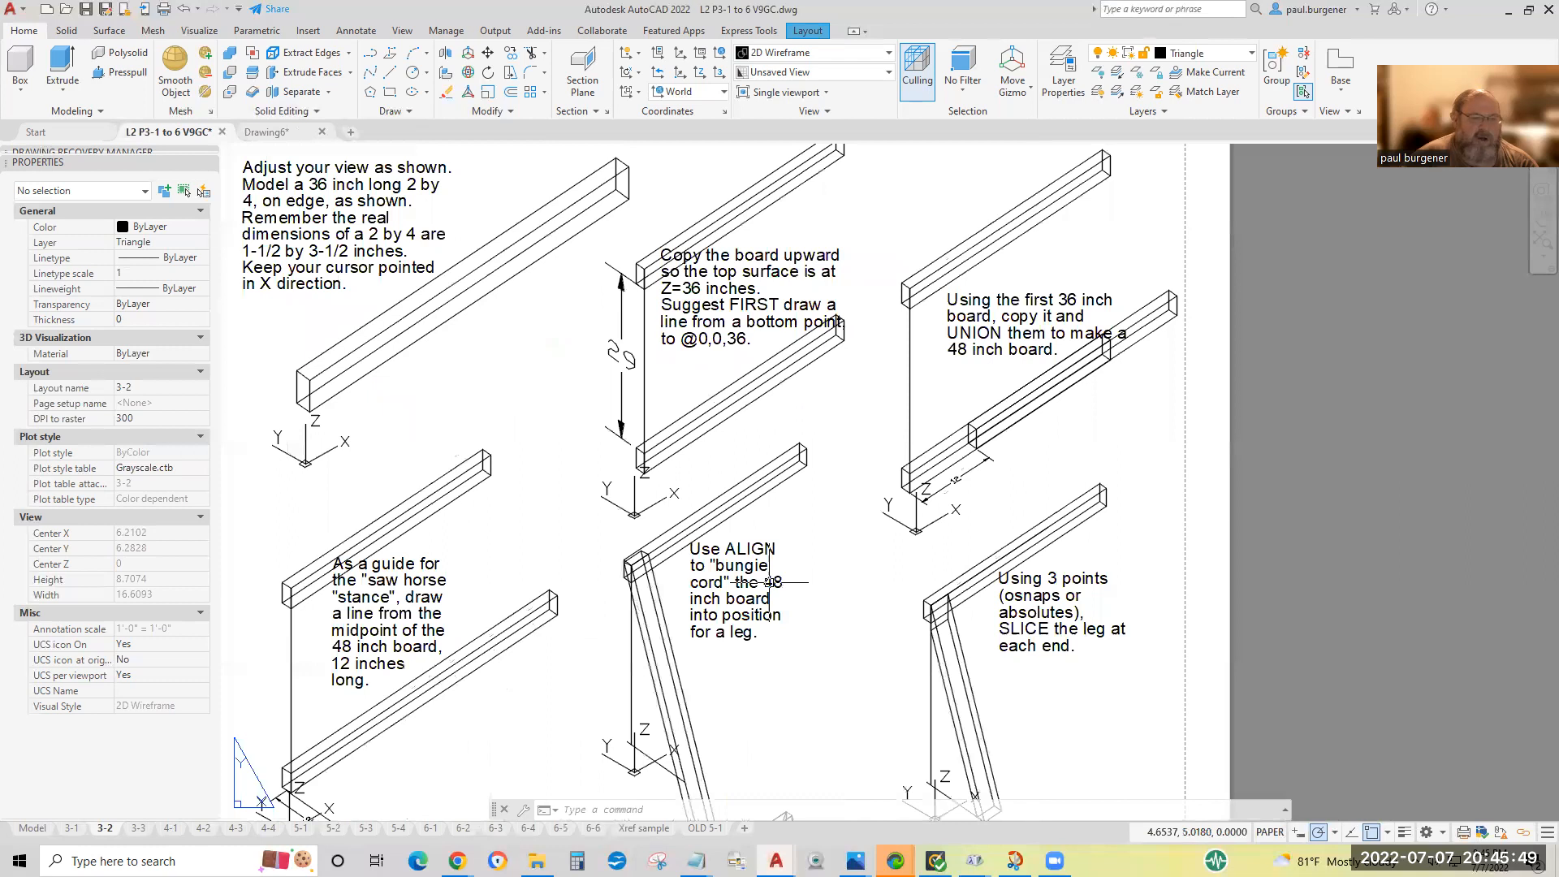
{"action": "scroll", "coordinate": [739, 573], "scroll_direction": "up", "scroll_amount": 3}
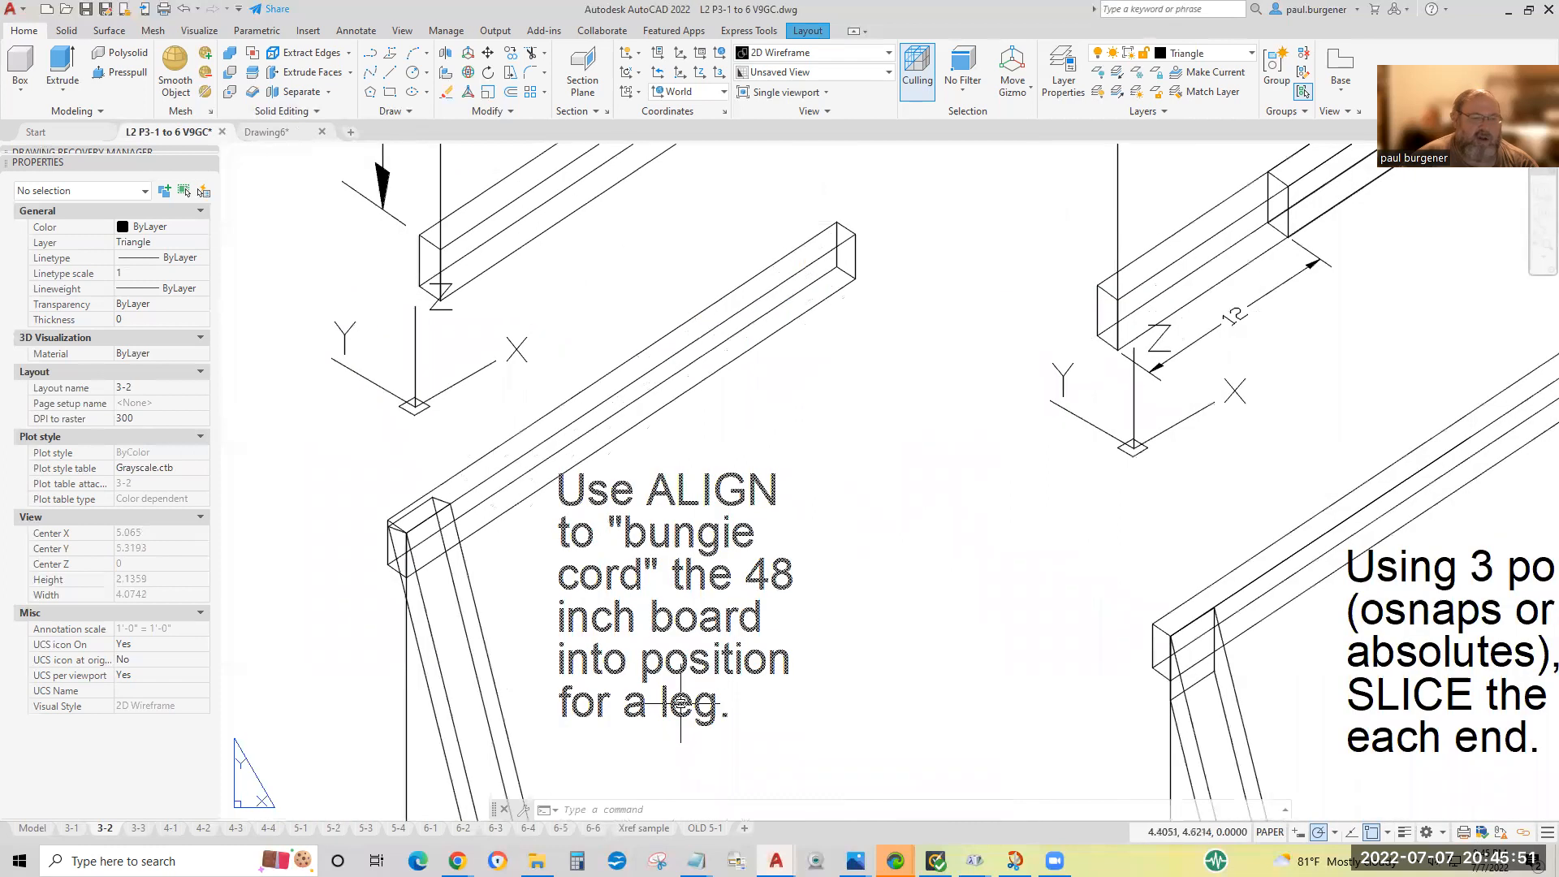
Examine the ALIGN figure on the exercise sheet, including where the leg meets the 12-inch stance guide.
{"action": "scroll", "coordinate": [680, 704], "scroll_direction": "down", "scroll_amount": 4}
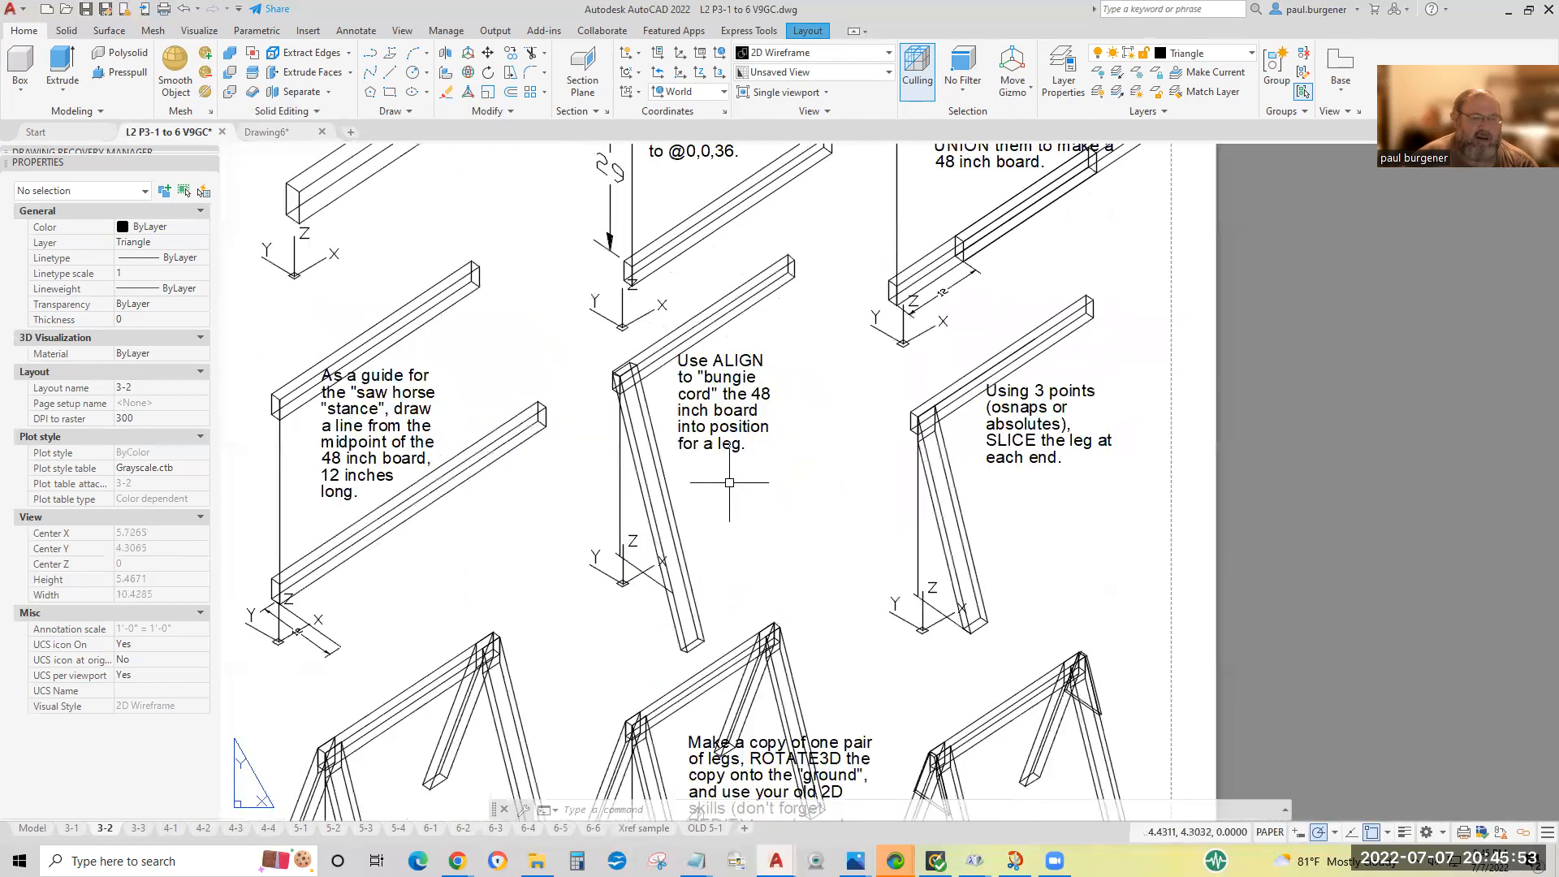
{"action": "scroll", "coordinate": [679, 593], "scroll_direction": "up", "scroll_amount": 3}
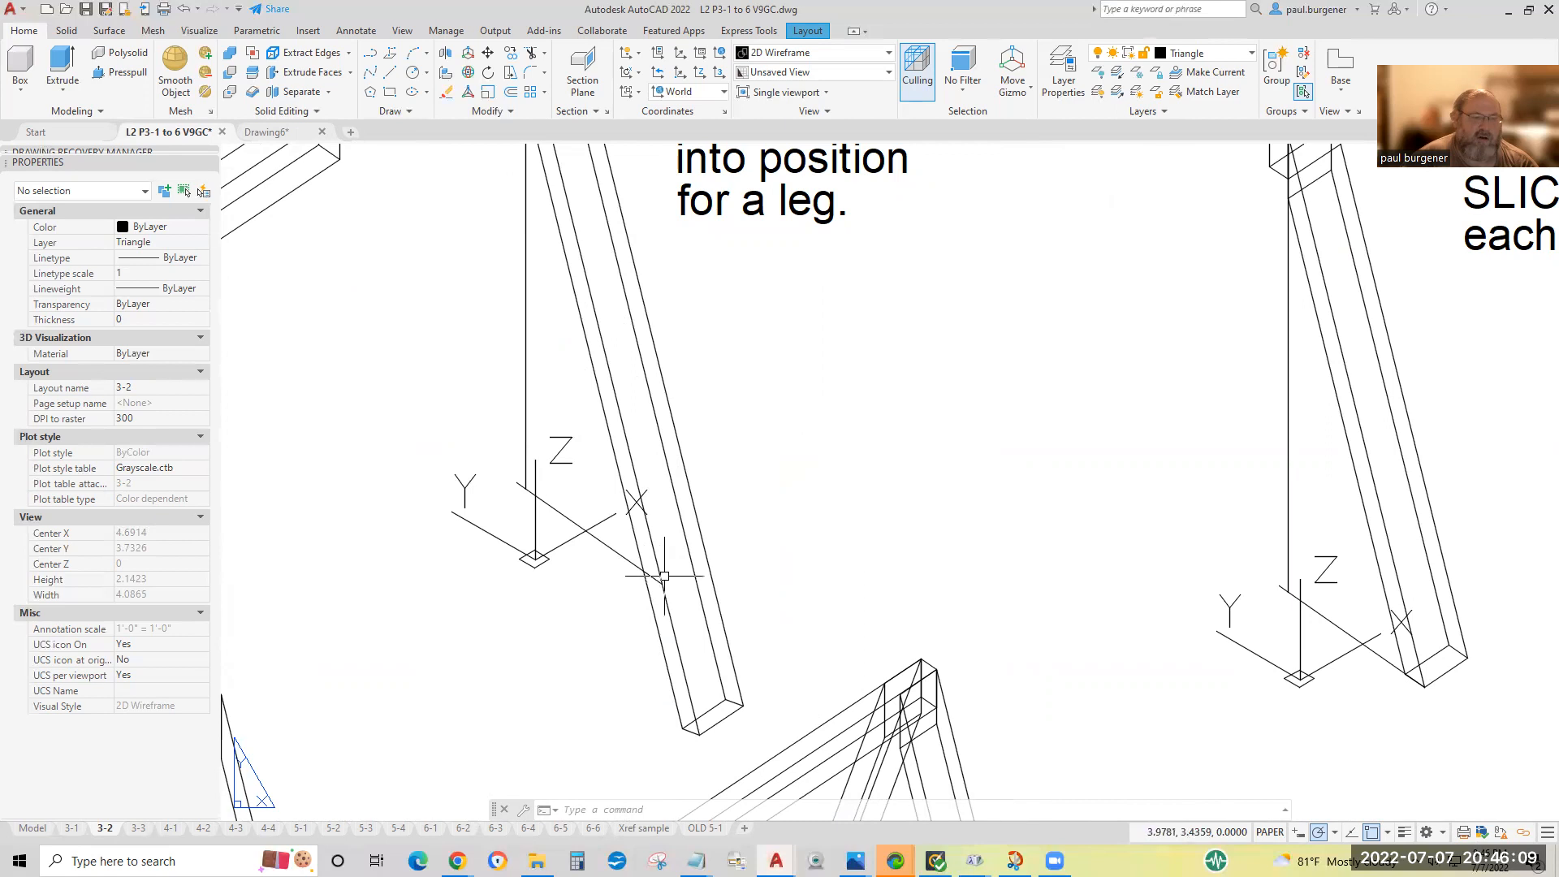
{"action": "scroll", "coordinate": [677, 578], "scroll_direction": "down", "scroll_amount": 3}
{"action": "scroll", "coordinate": [677, 577], "scroll_direction": "down", "scroll_amount": 2}
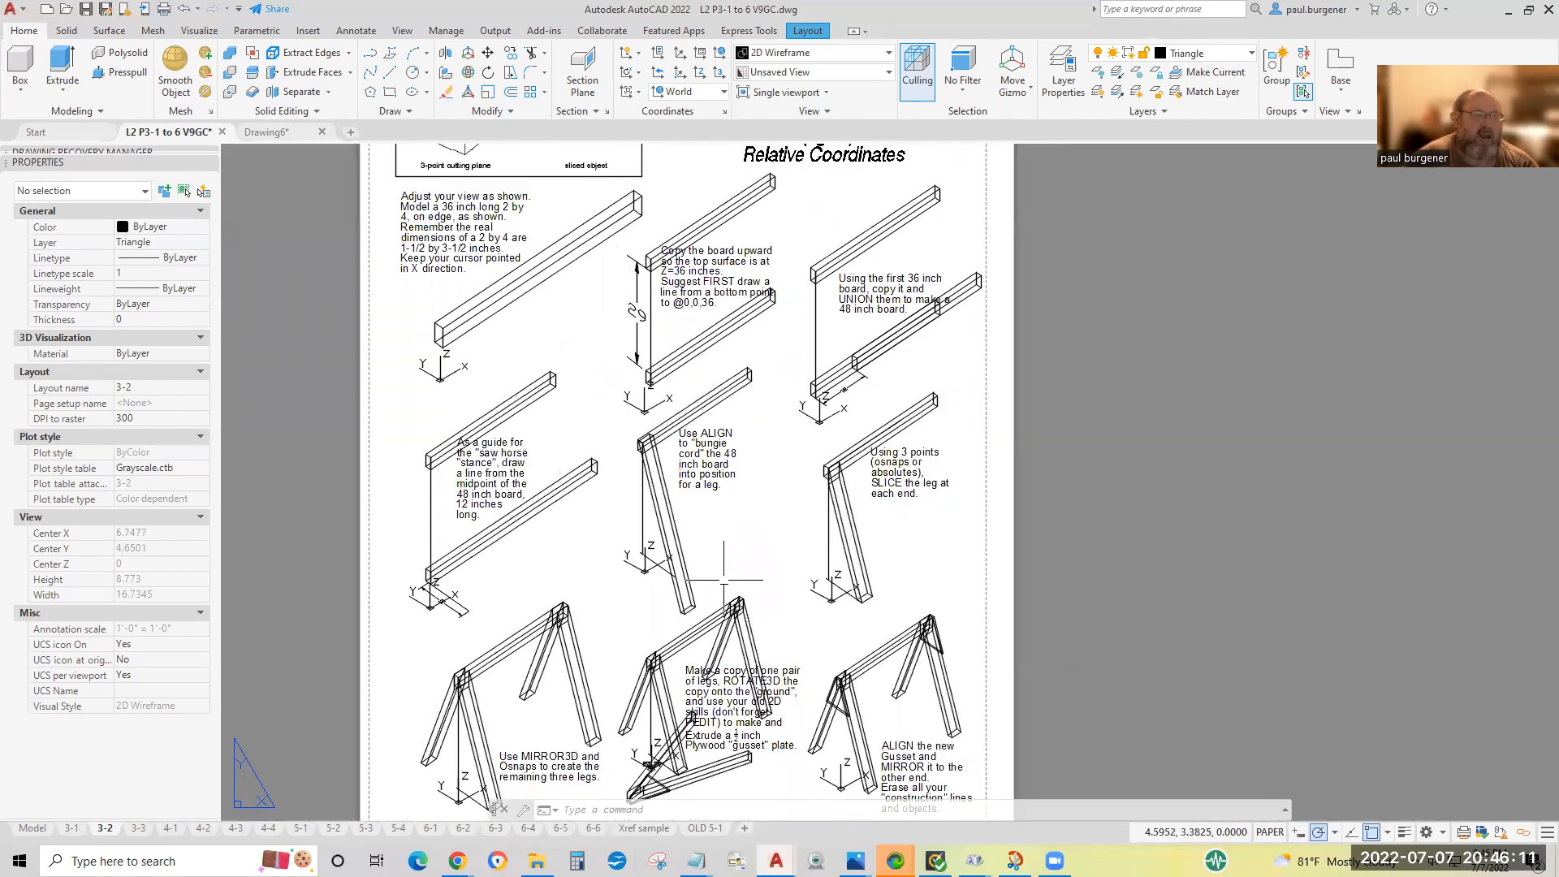
In Drawing6, start ALIGN on the lower 48-inch board, matching its near front bottom corner to the upper board's near front top corner.
{"action": "left_click", "coordinate": [266, 132]}
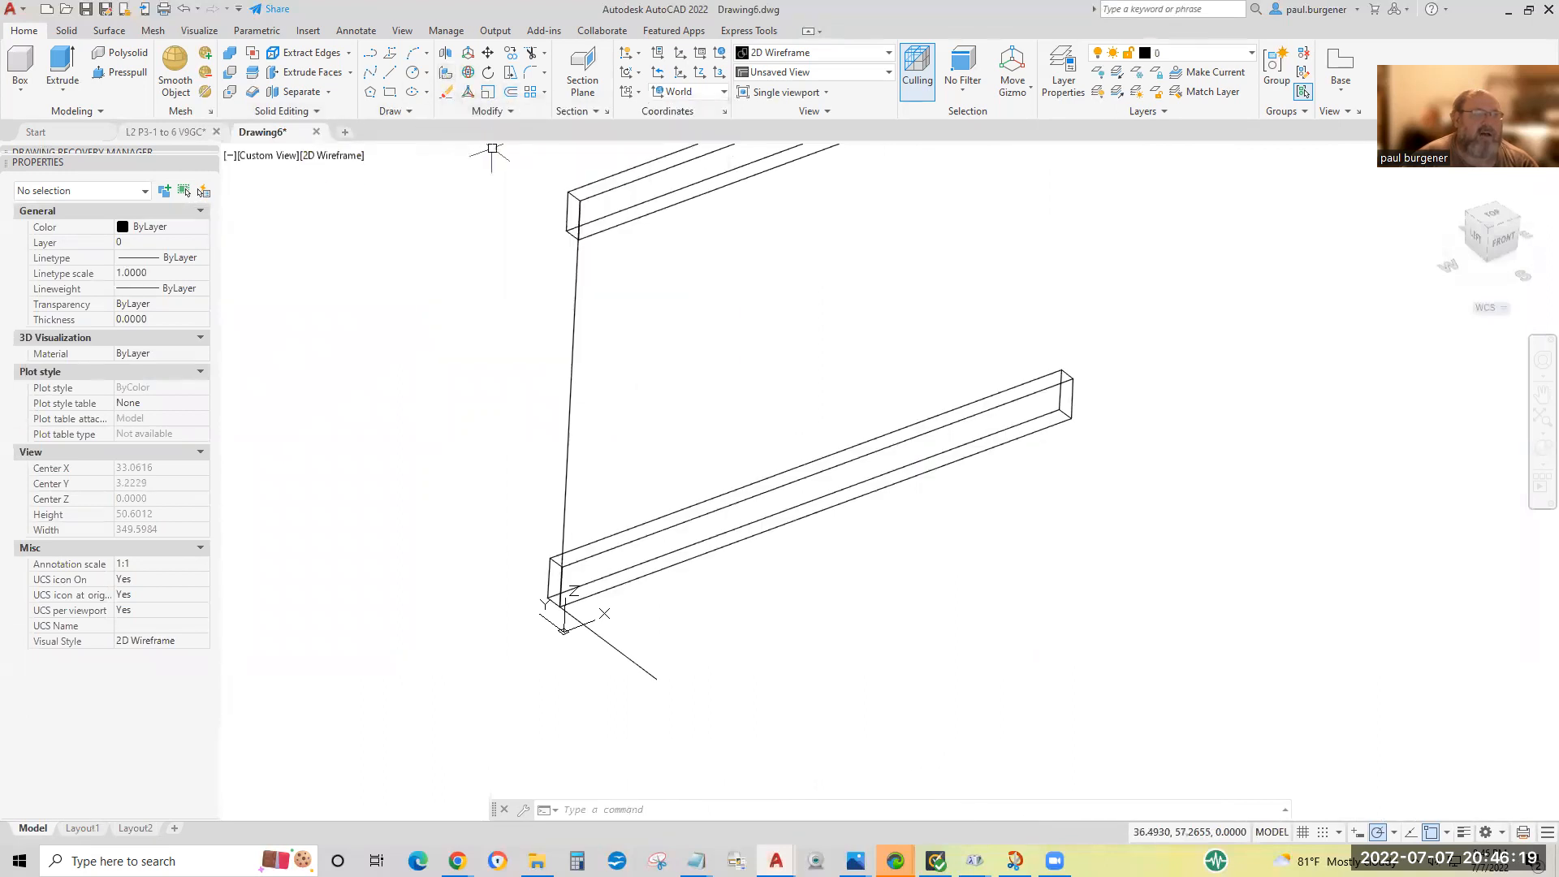
{"action": "left_click", "coordinate": [511, 113]}
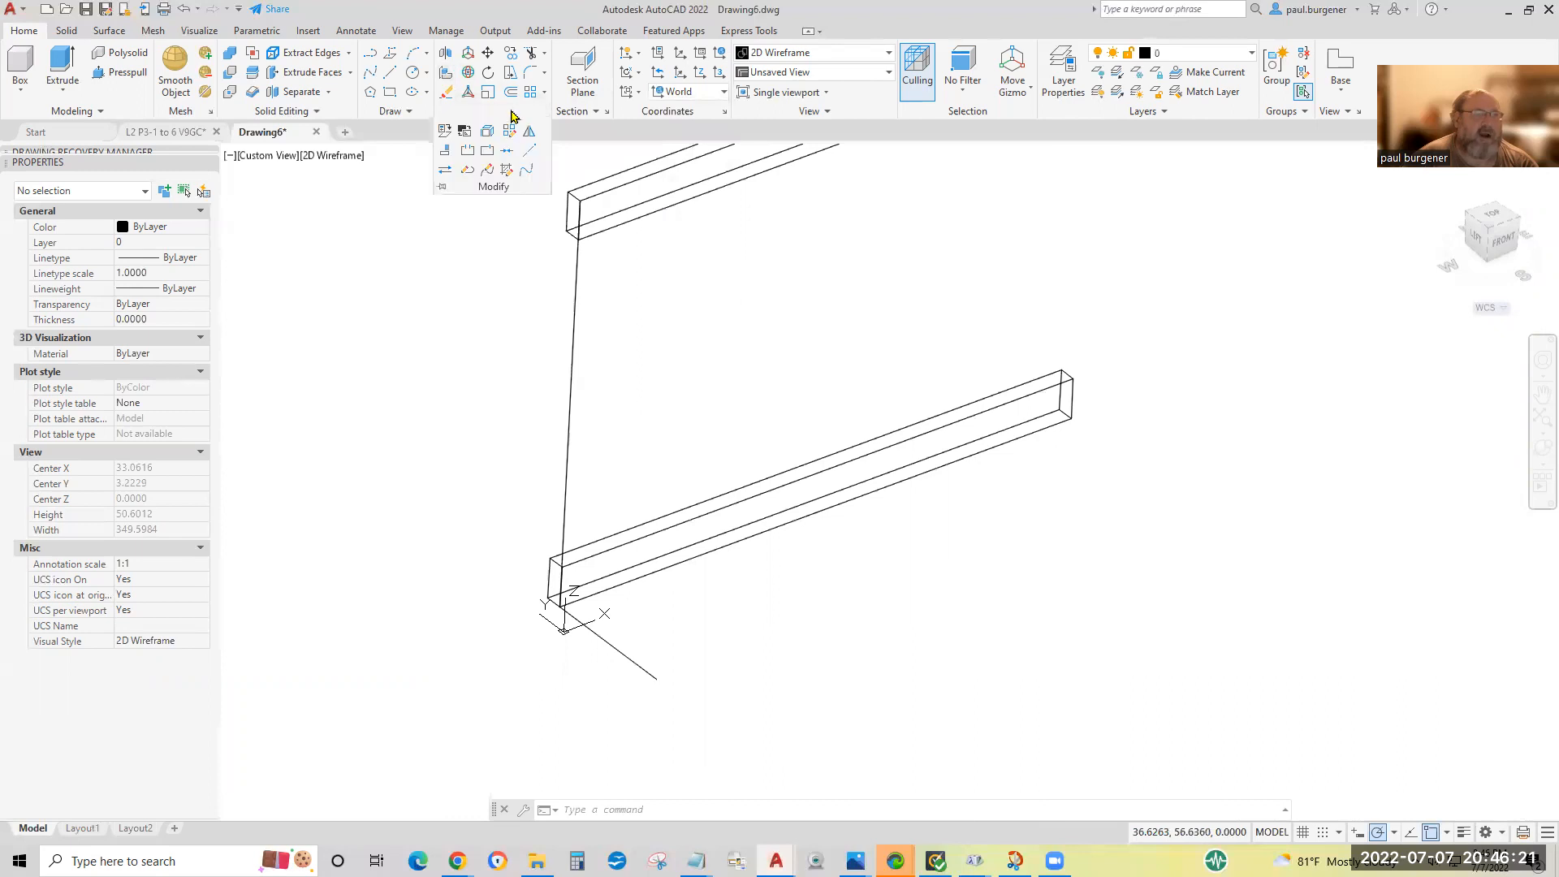
{"action": "left_click", "coordinate": [445, 154]}
{"action": "left_click_drag", "start_coordinate": [1009, 331], "coordinate": [768, 644]}
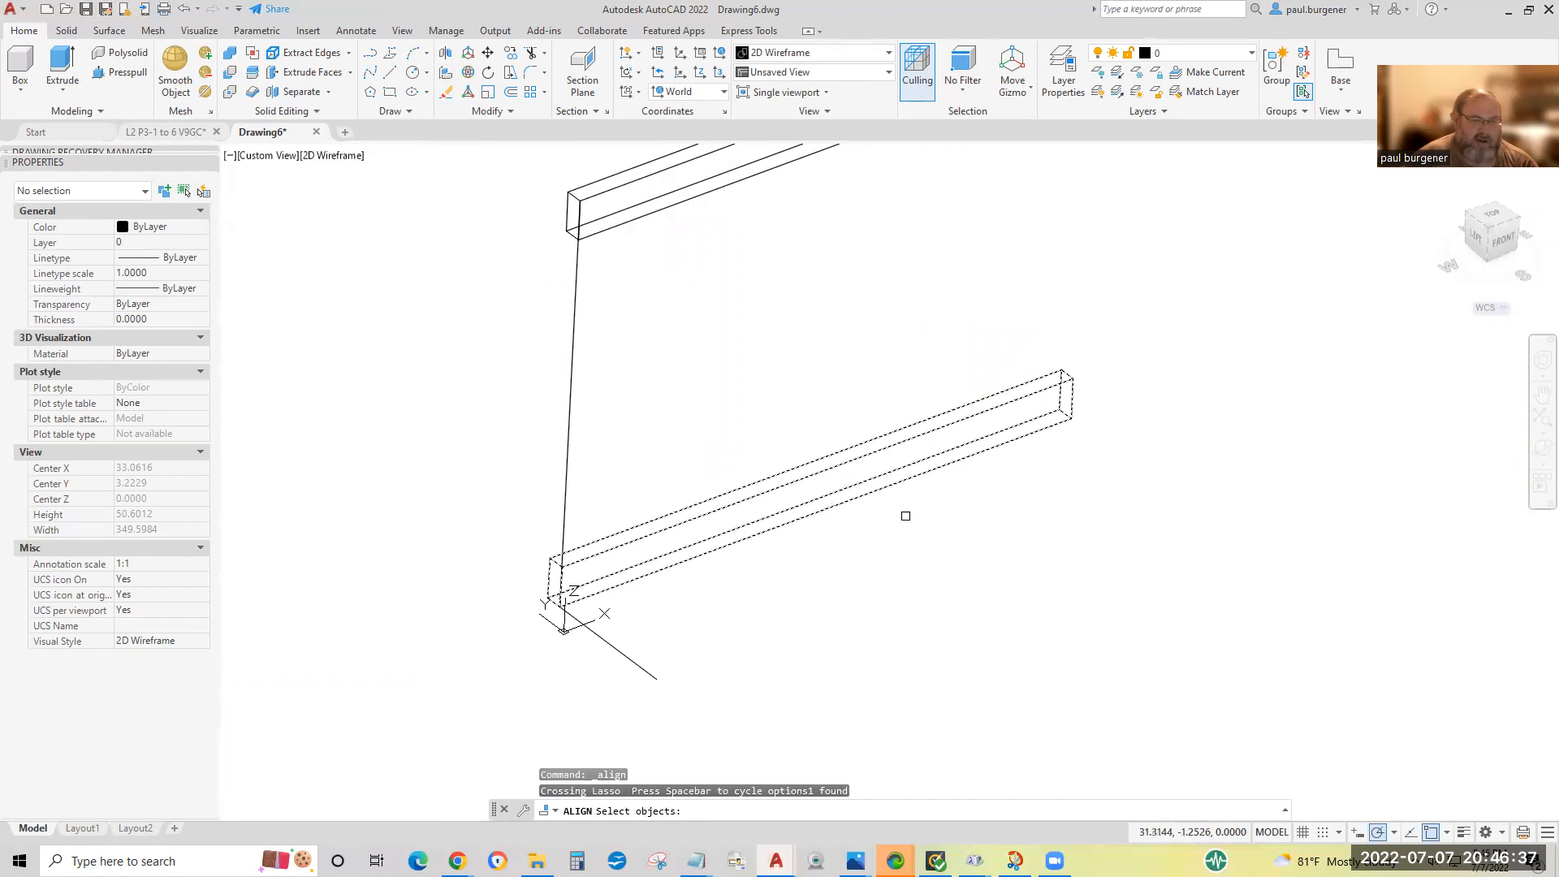
{"action": "left_click", "coordinate": [964, 560]}
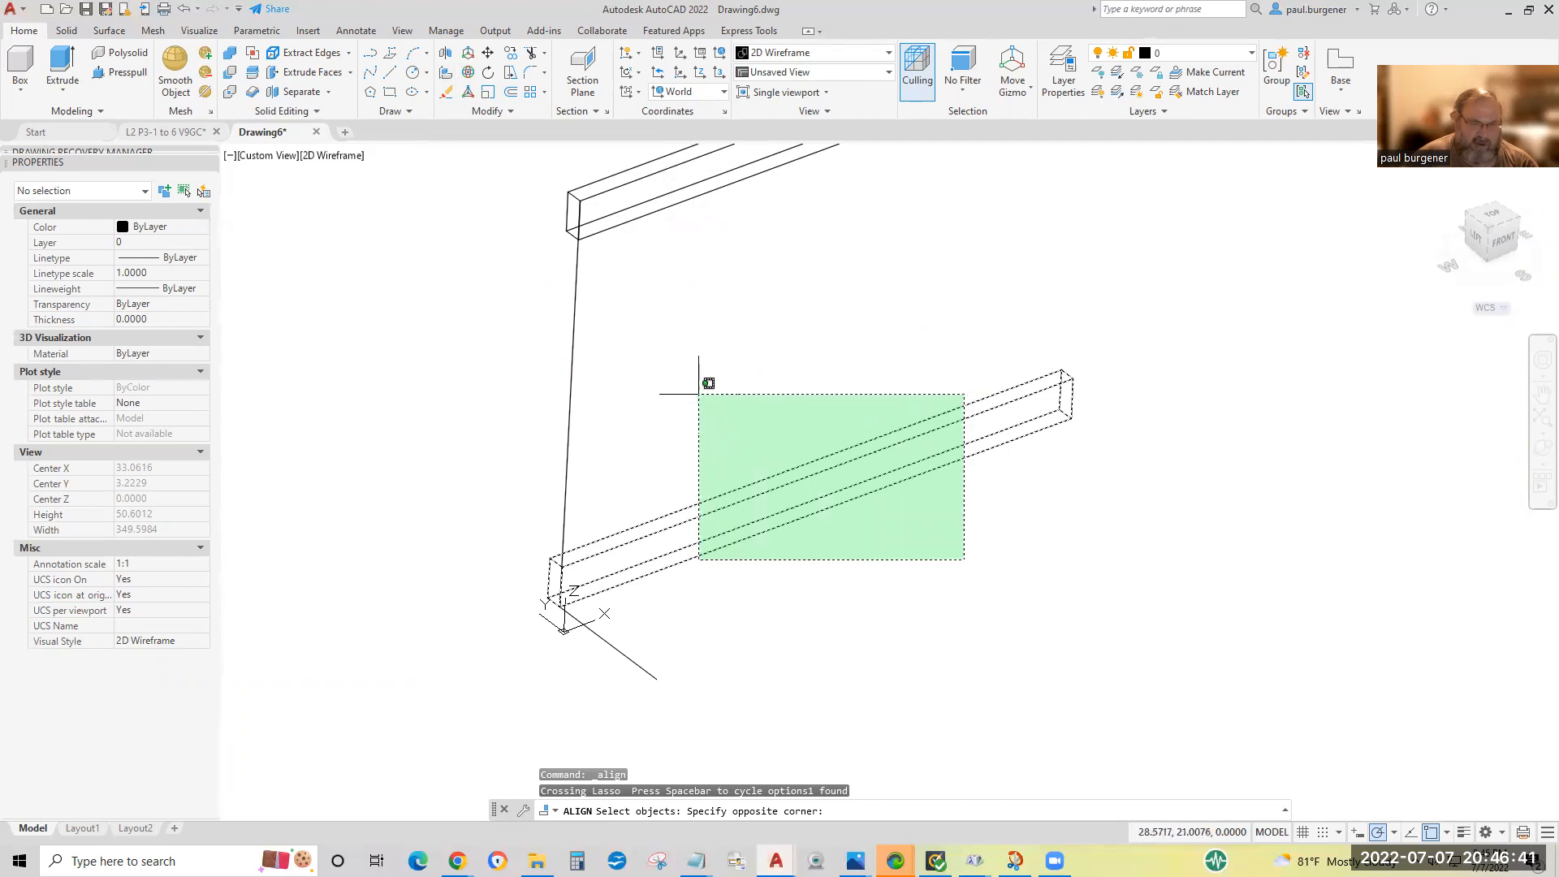
{"action": "left_click", "coordinate": [697, 388]}
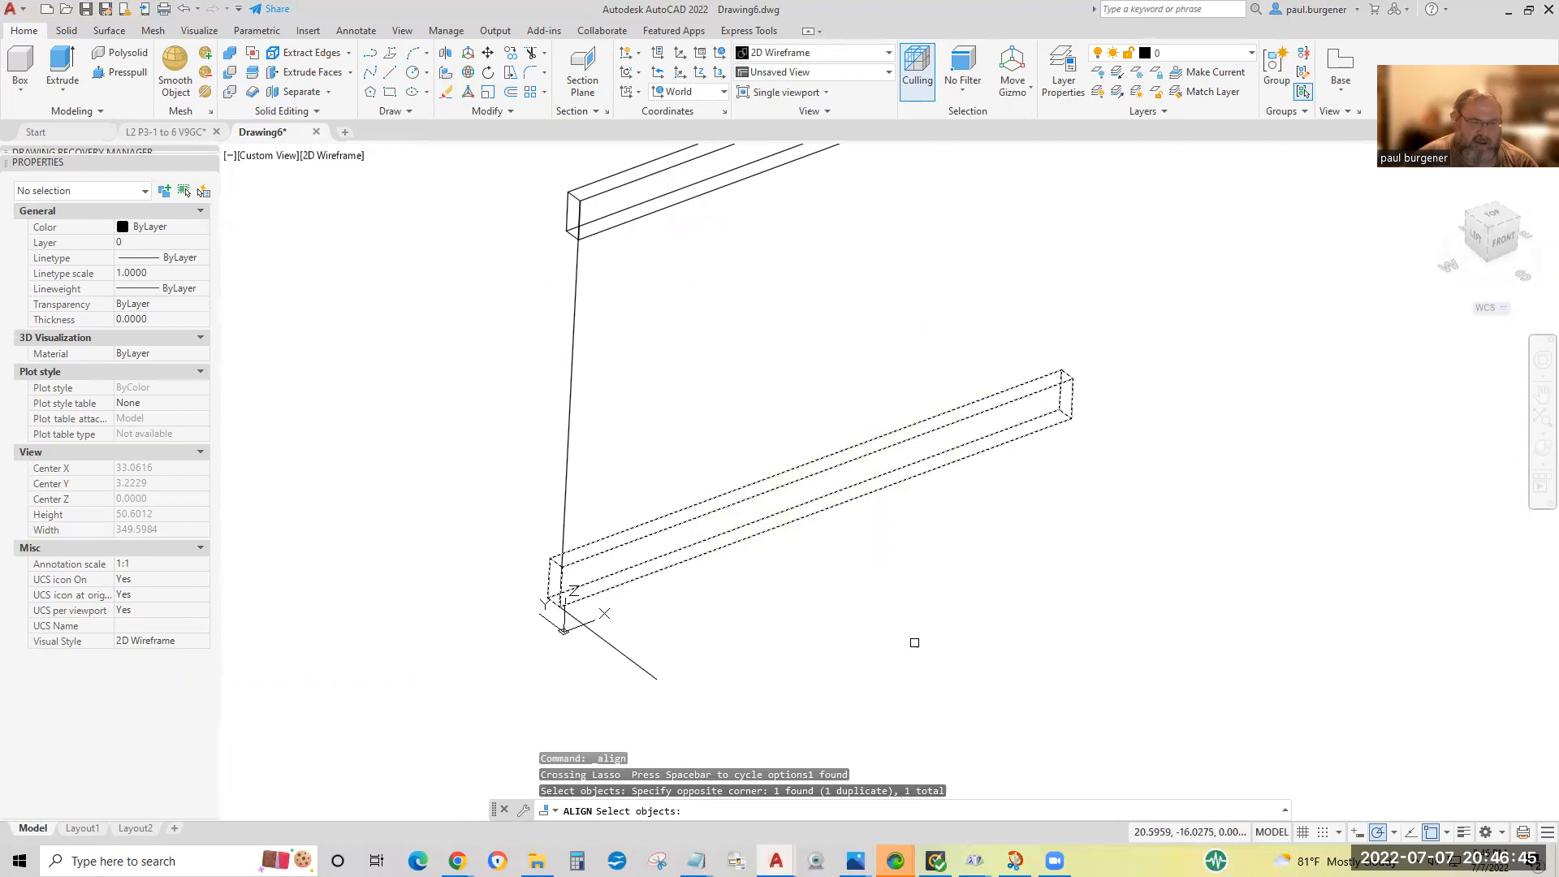
{"action": "key", "text": "Return"}
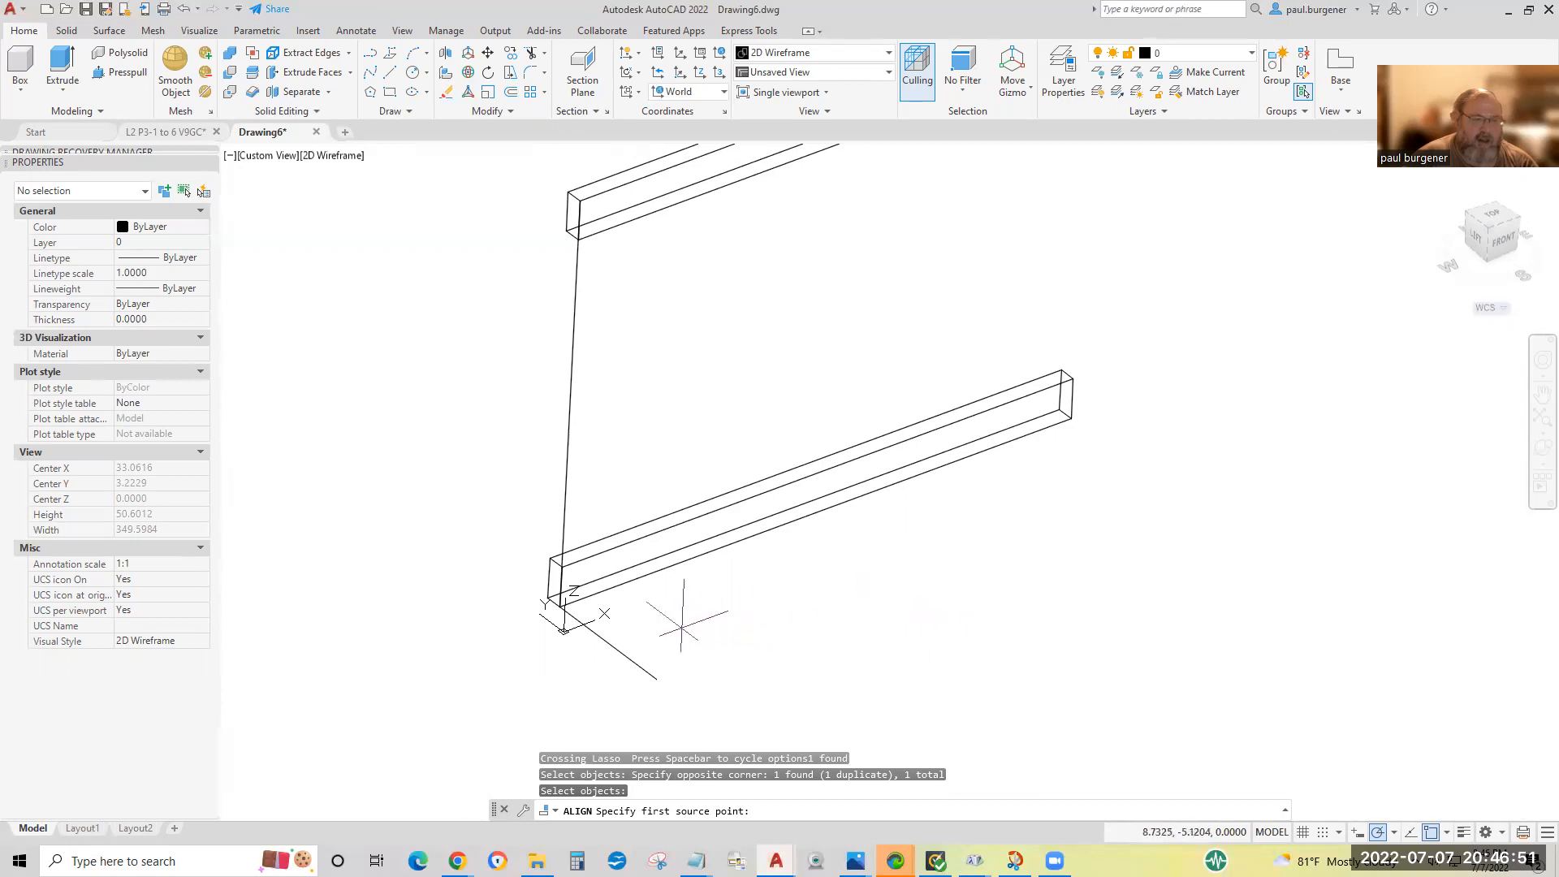
{"action": "left_click", "coordinate": [558, 608]}
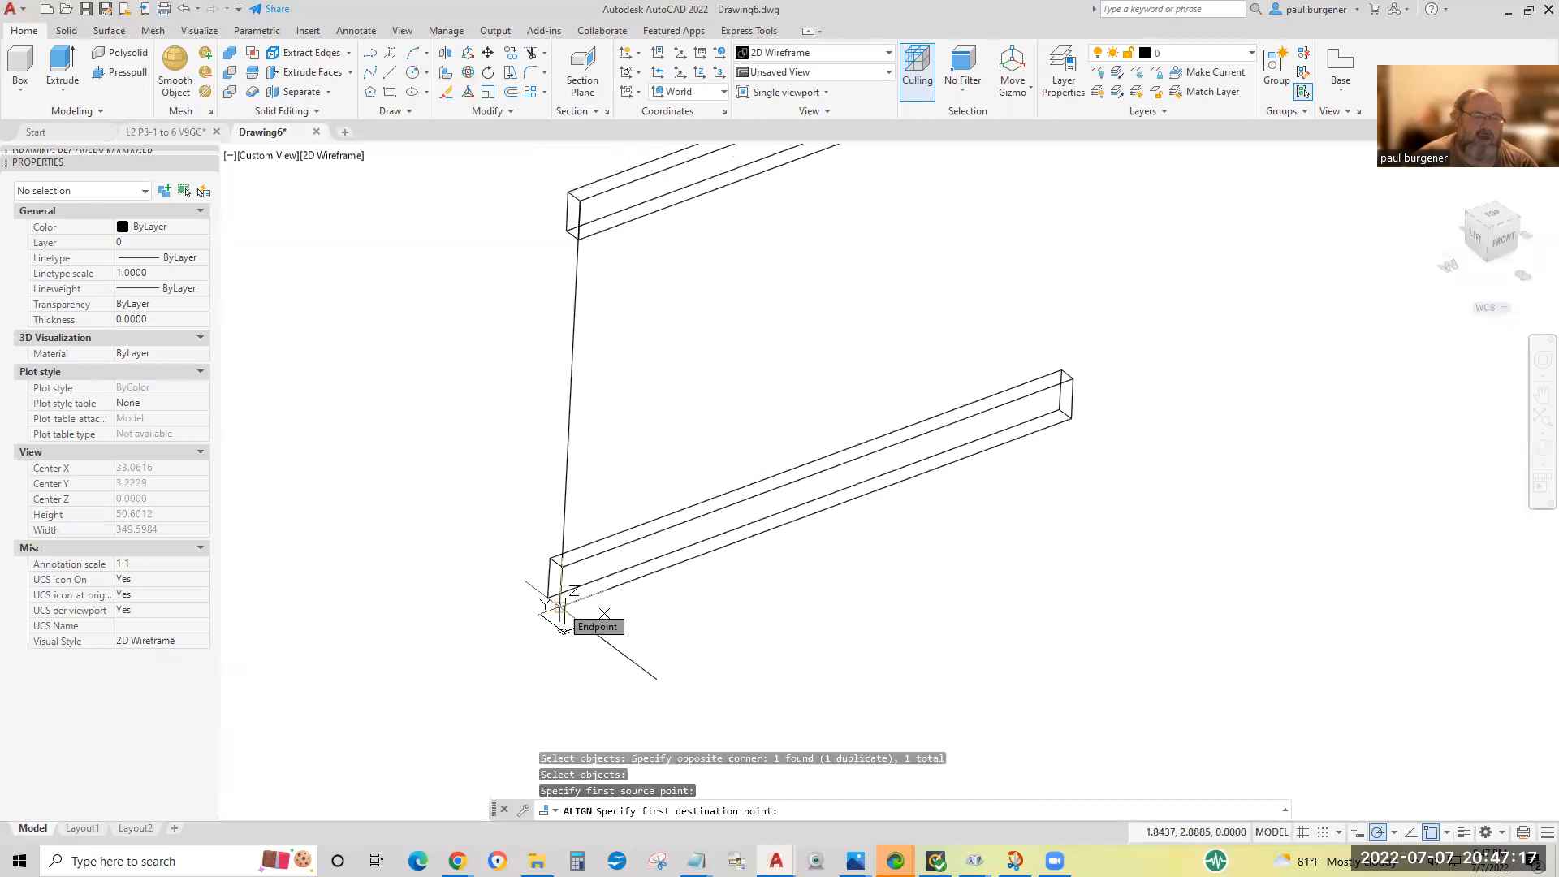
{"action": "left_click", "coordinate": [578, 199]}
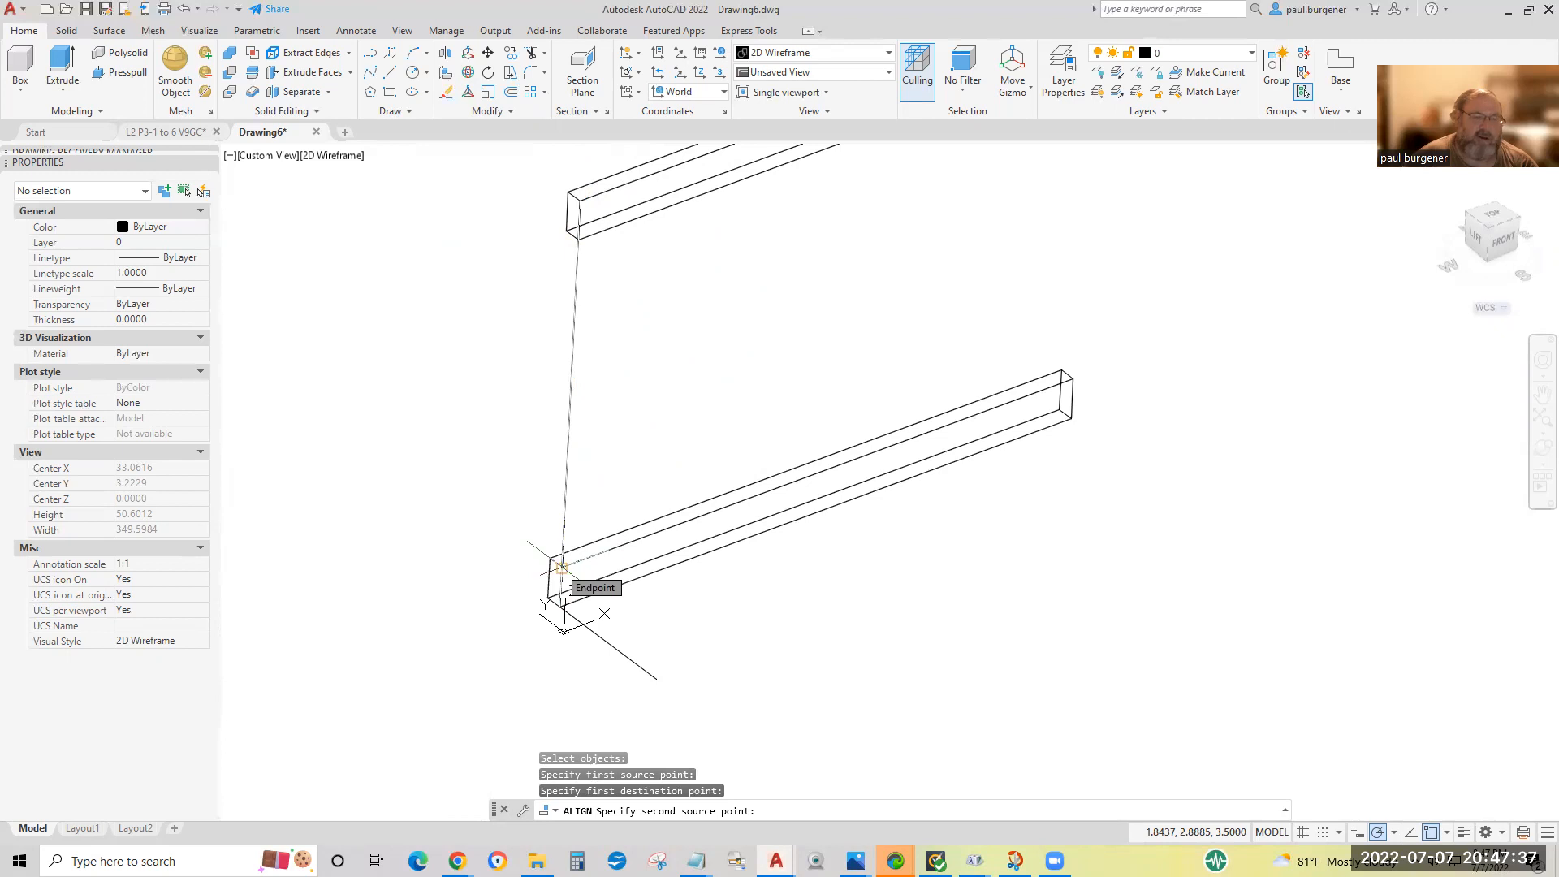
Match the lower board's near front top corner to the midpoint of the upper board's front top edge as the second point pair.
{"action": "left_click", "coordinate": [561, 566]}
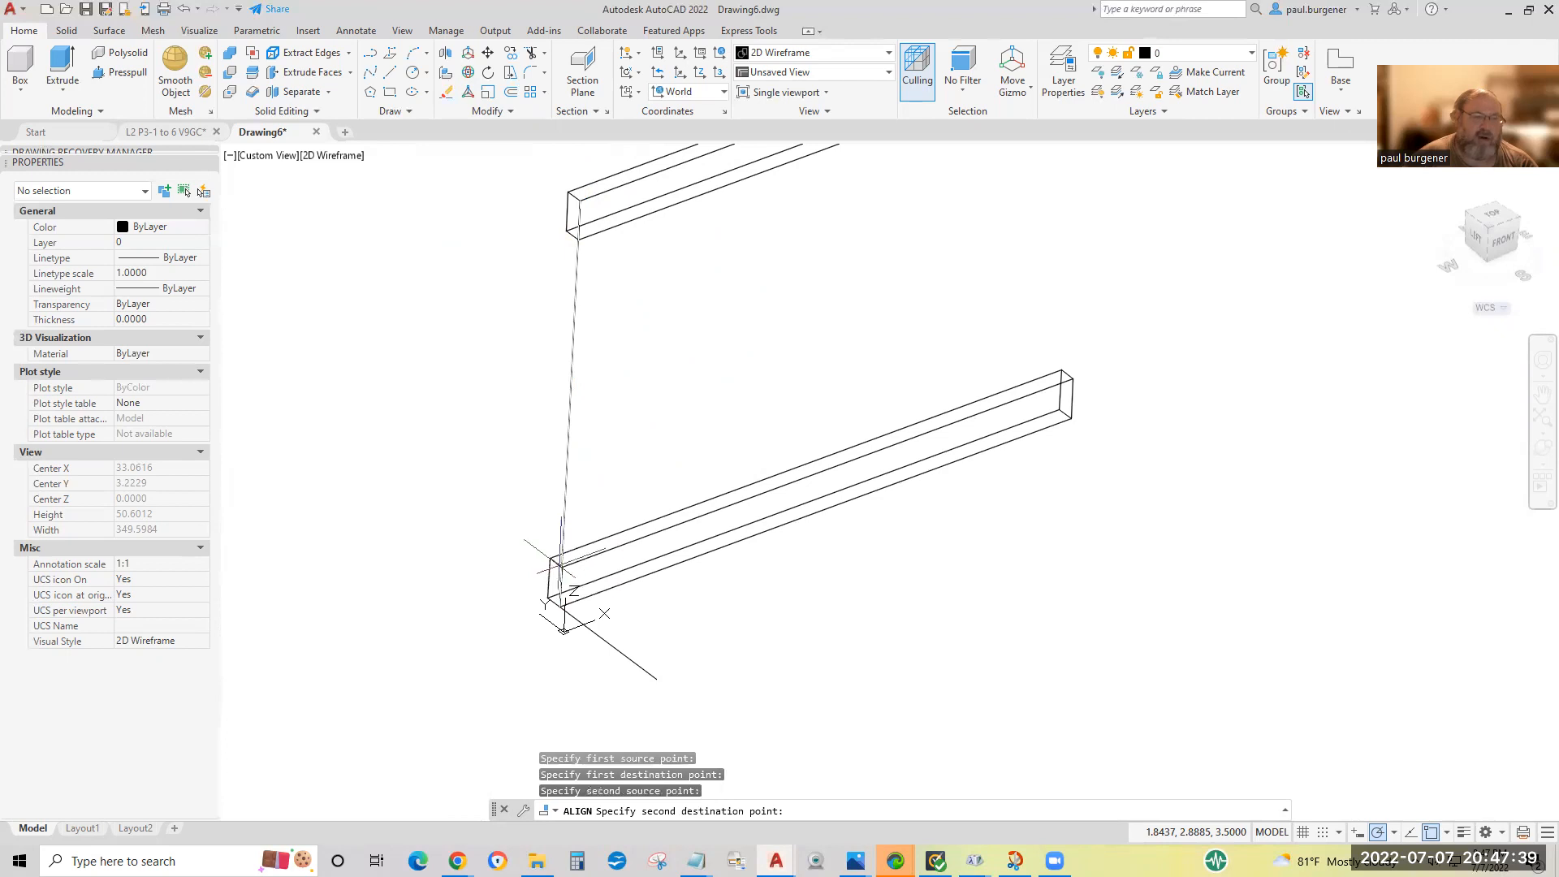
{"action": "middle_click_drag", "start_coordinate": [724, 243], "coordinate": [714, 477]}
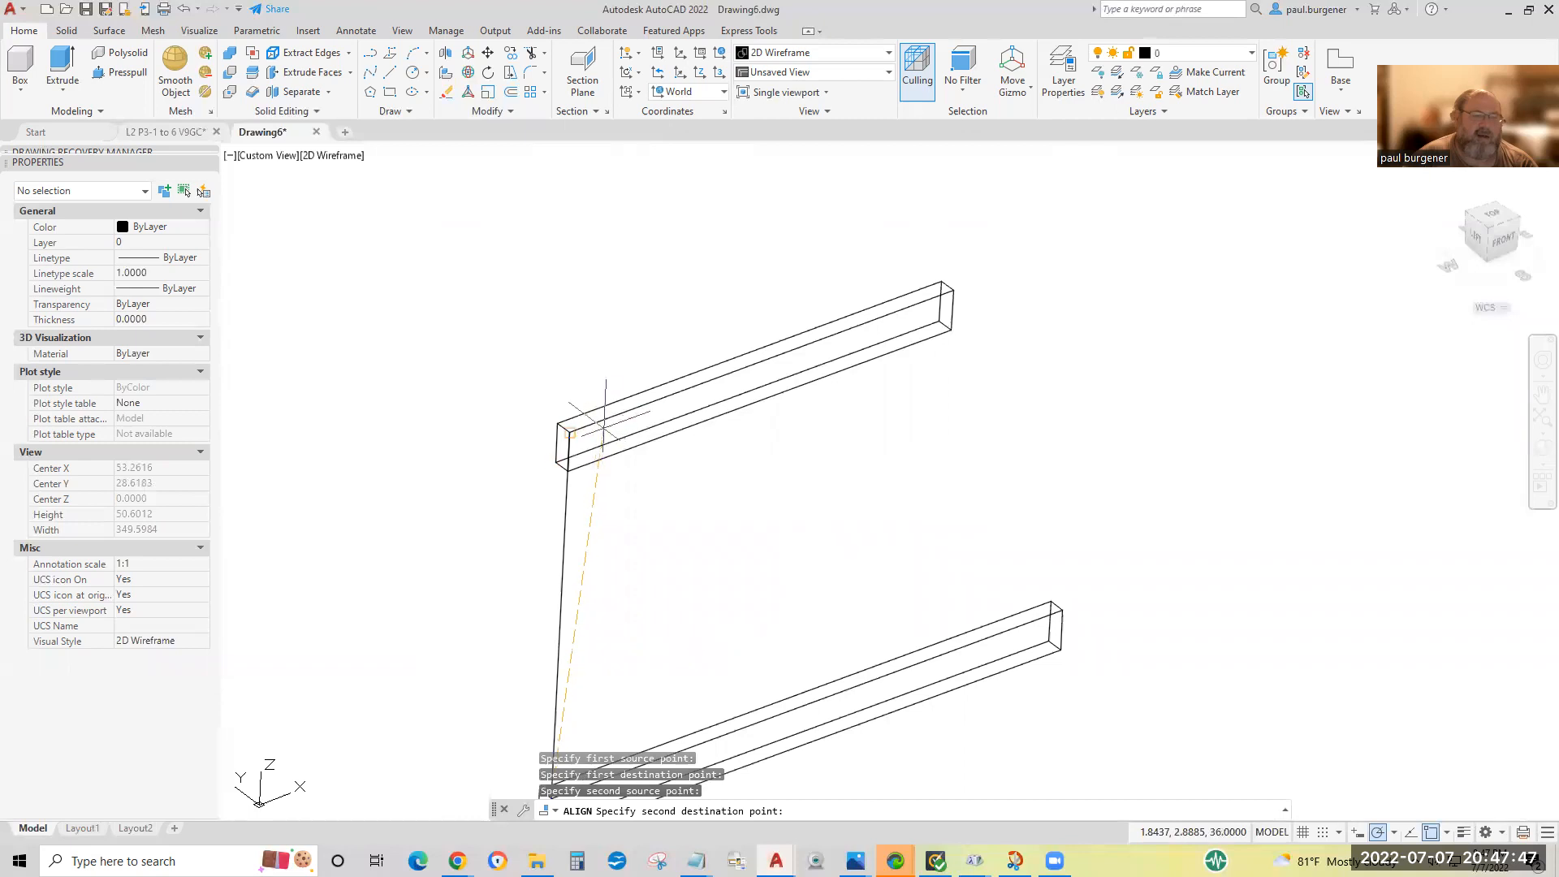
{"action": "key", "text": "Return"}
{"action": "key", "text": "Return"}
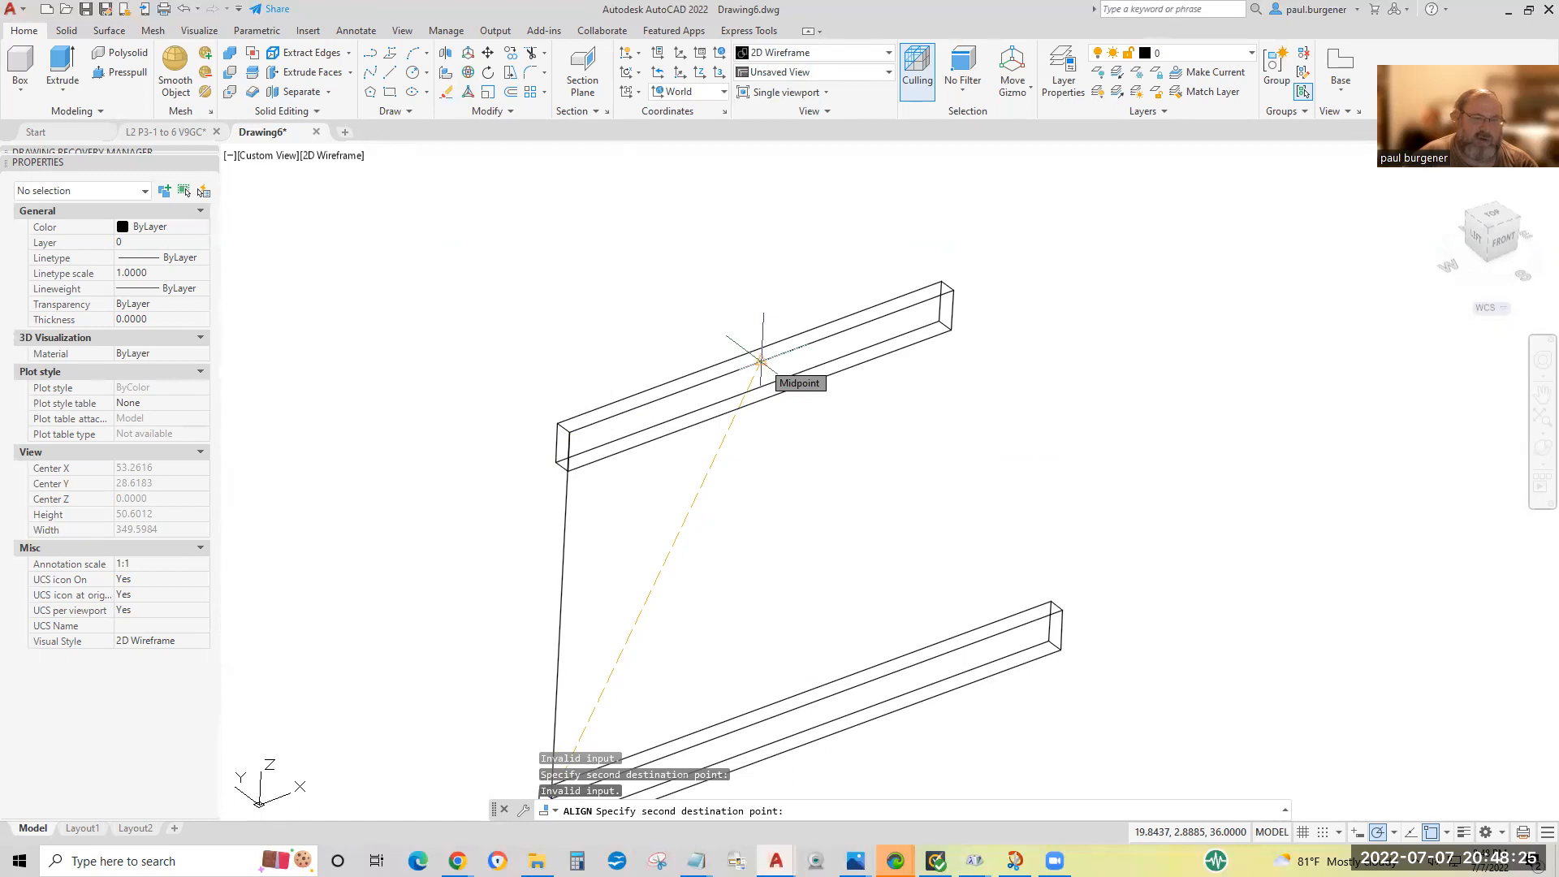
{"action": "left_click", "coordinate": [762, 360]}
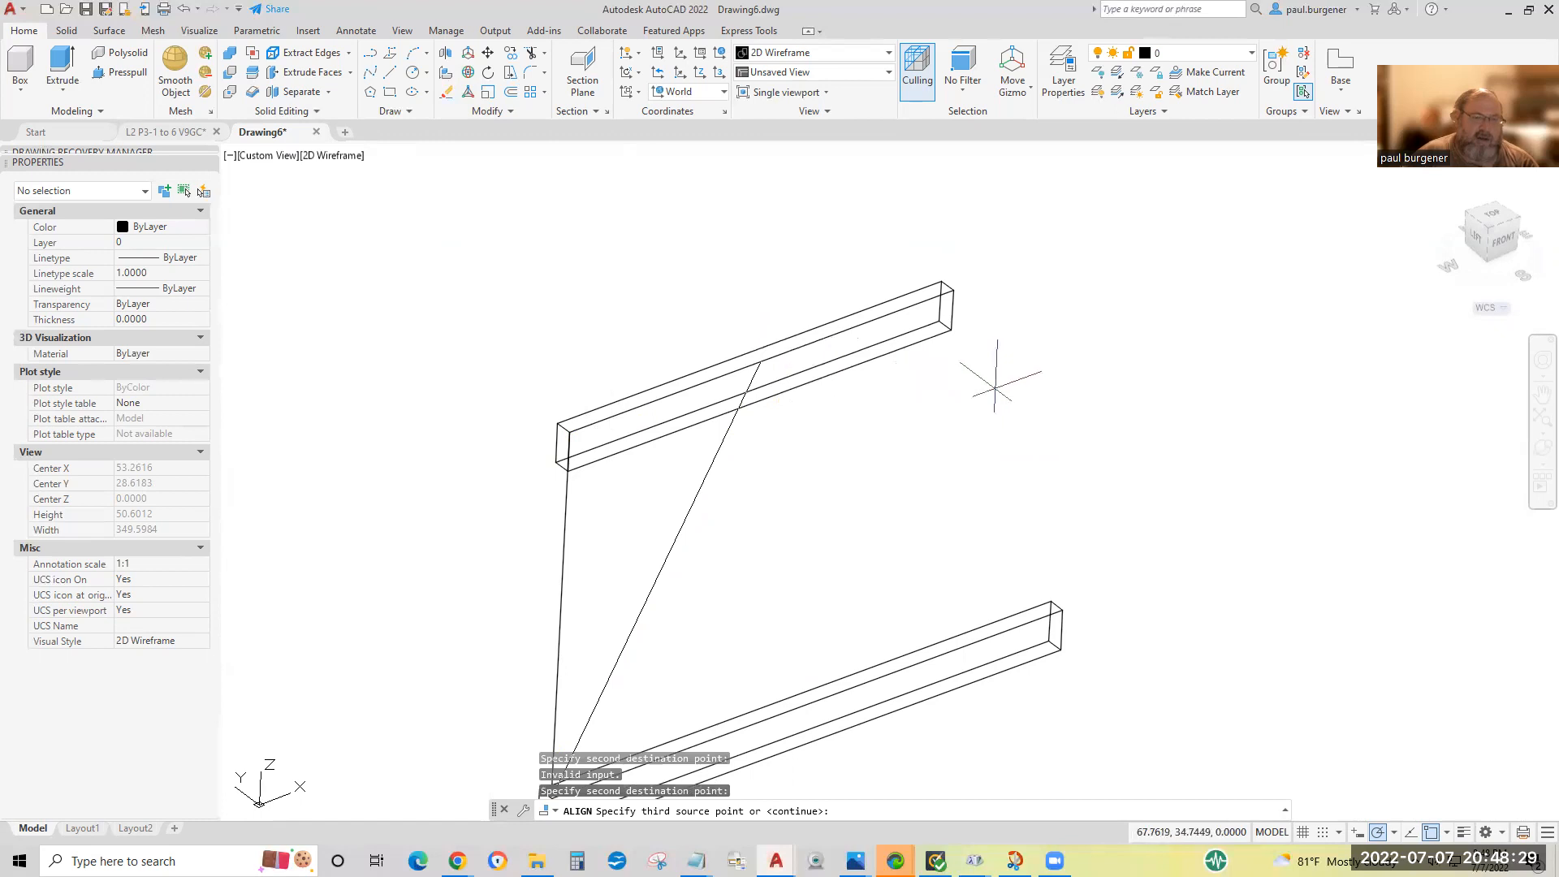
Complete the alignment by matching the lower board's far front bottom corner to the free end of the 12-inch guide line.
{"action": "scroll", "coordinate": [949, 469], "scroll_direction": "down", "scroll_amount": 2}
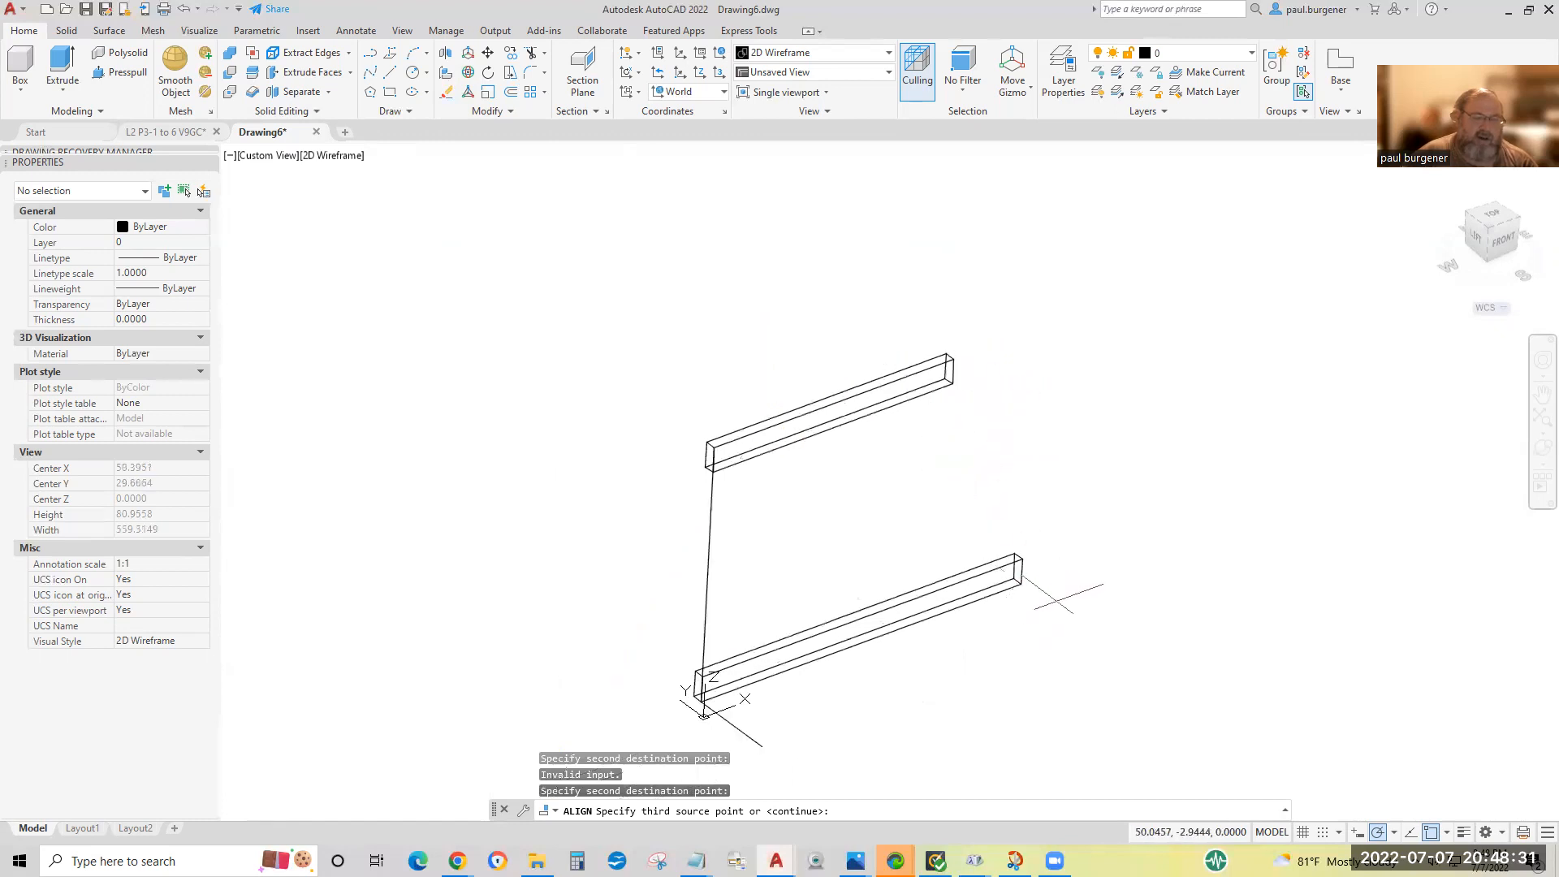
{"action": "middle_click_drag", "start_coordinate": [794, 423], "coordinate": [725, 321]}
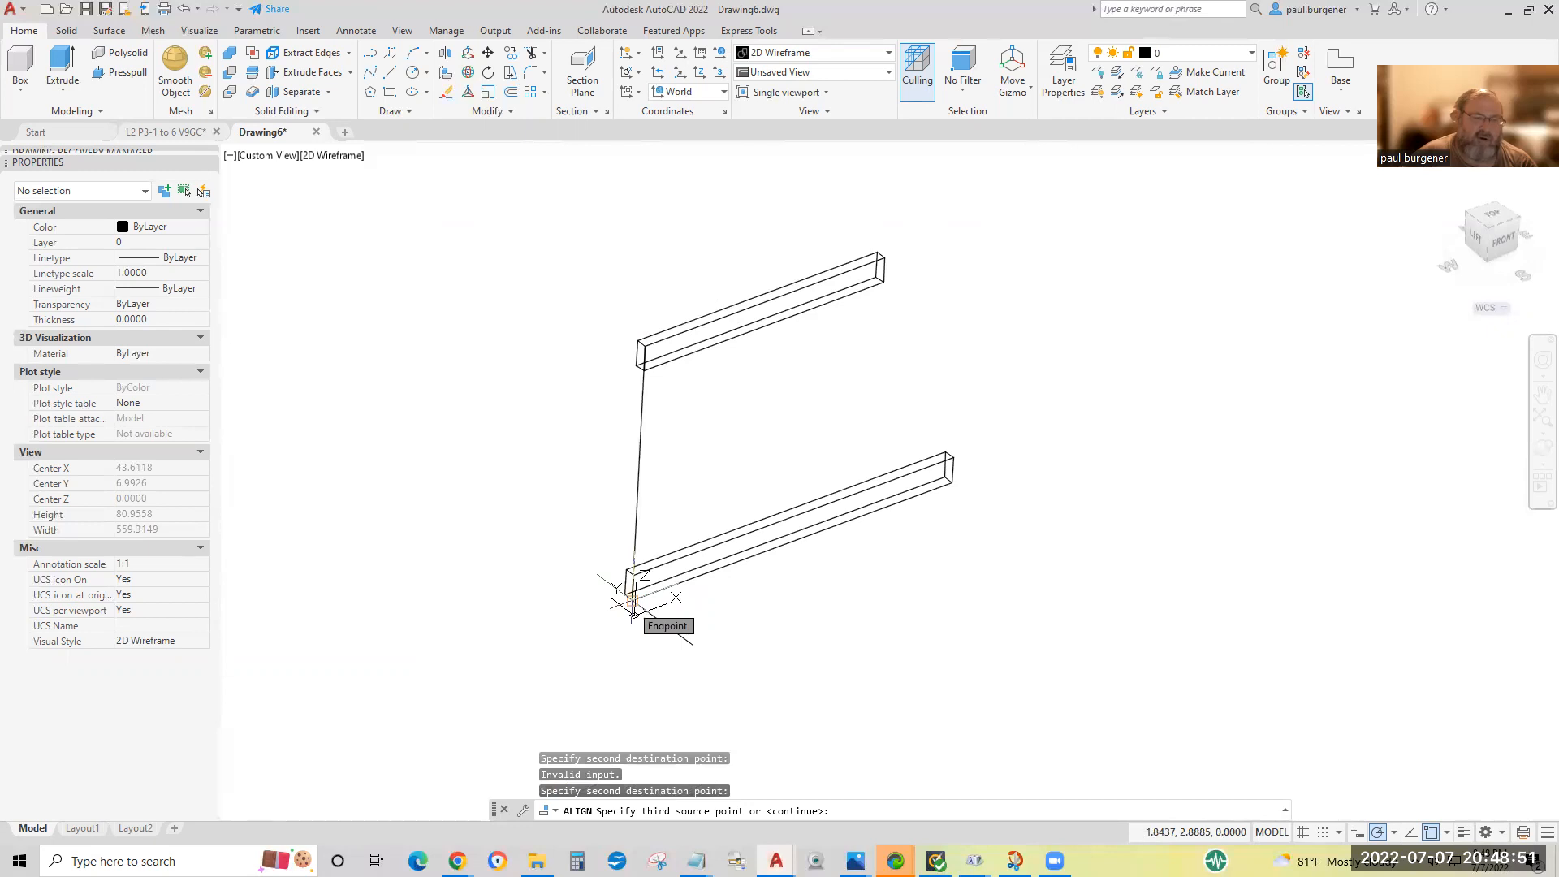
{"action": "left_click", "coordinate": [952, 484]}
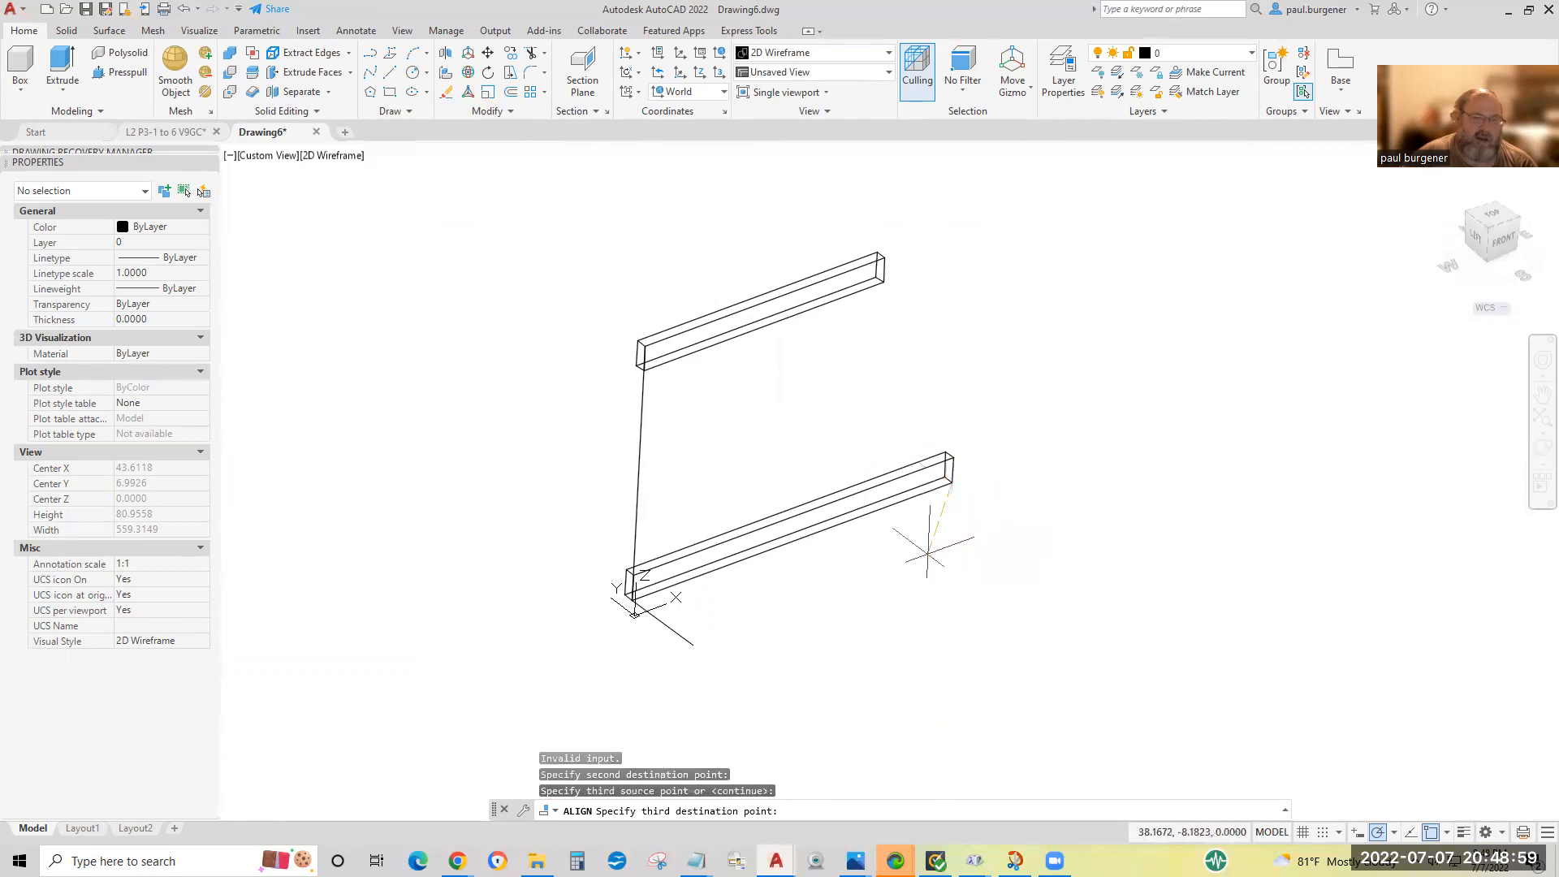
{"action": "left_click", "coordinate": [692, 646]}
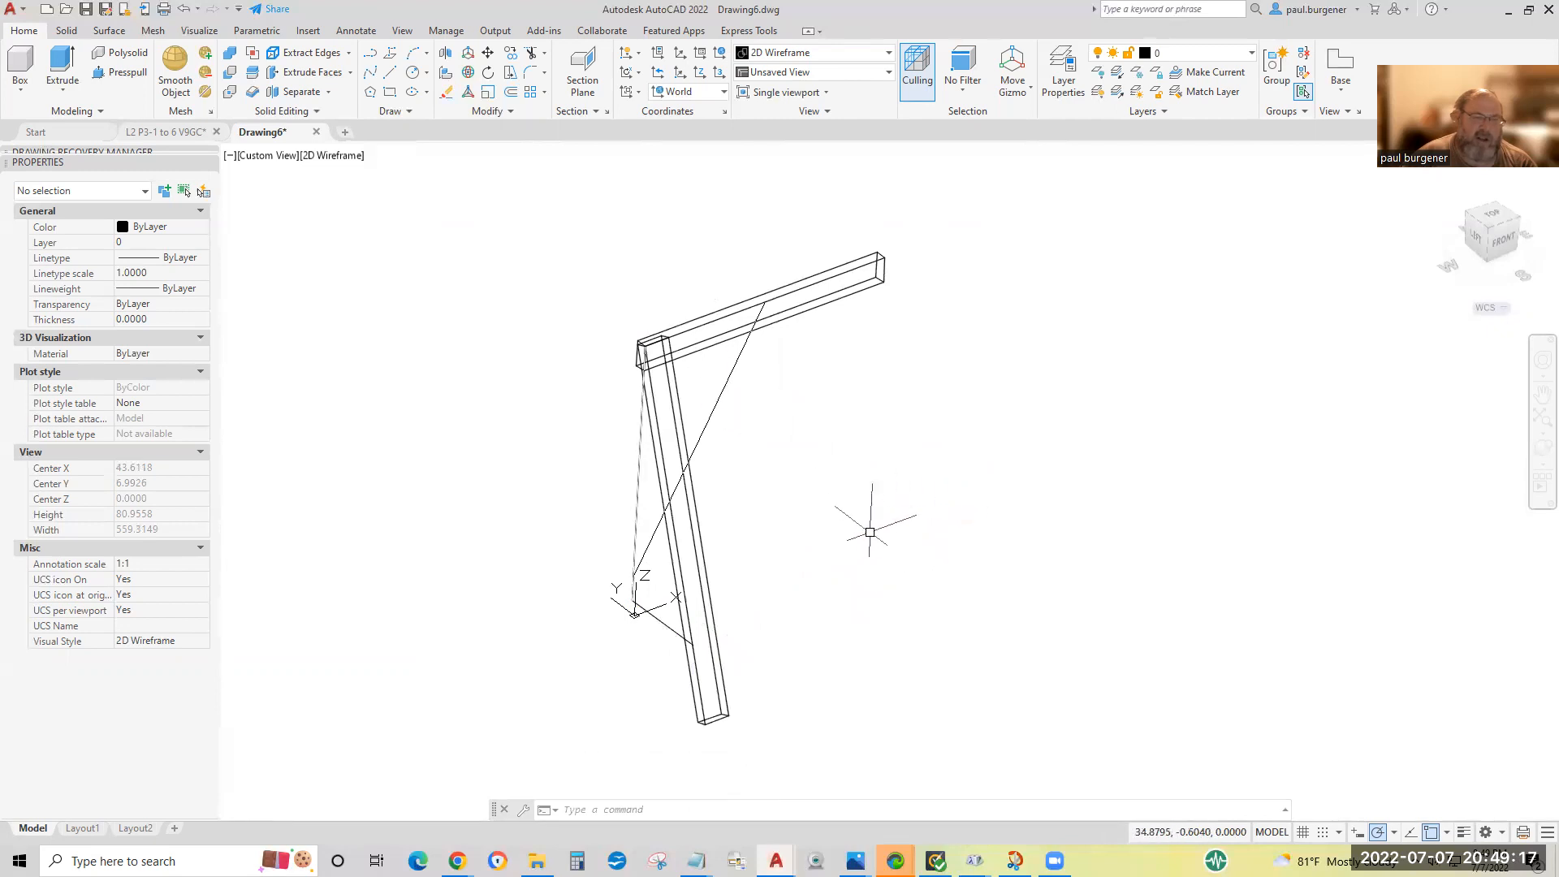
Inspect the aligned leg up close where it meets the end of the stance guide line.
{"action": "scroll", "coordinate": [879, 528], "scroll_direction": "down", "scroll_amount": 2}
{"action": "scroll", "coordinate": [880, 526], "scroll_direction": "up", "scroll_amount": 2}
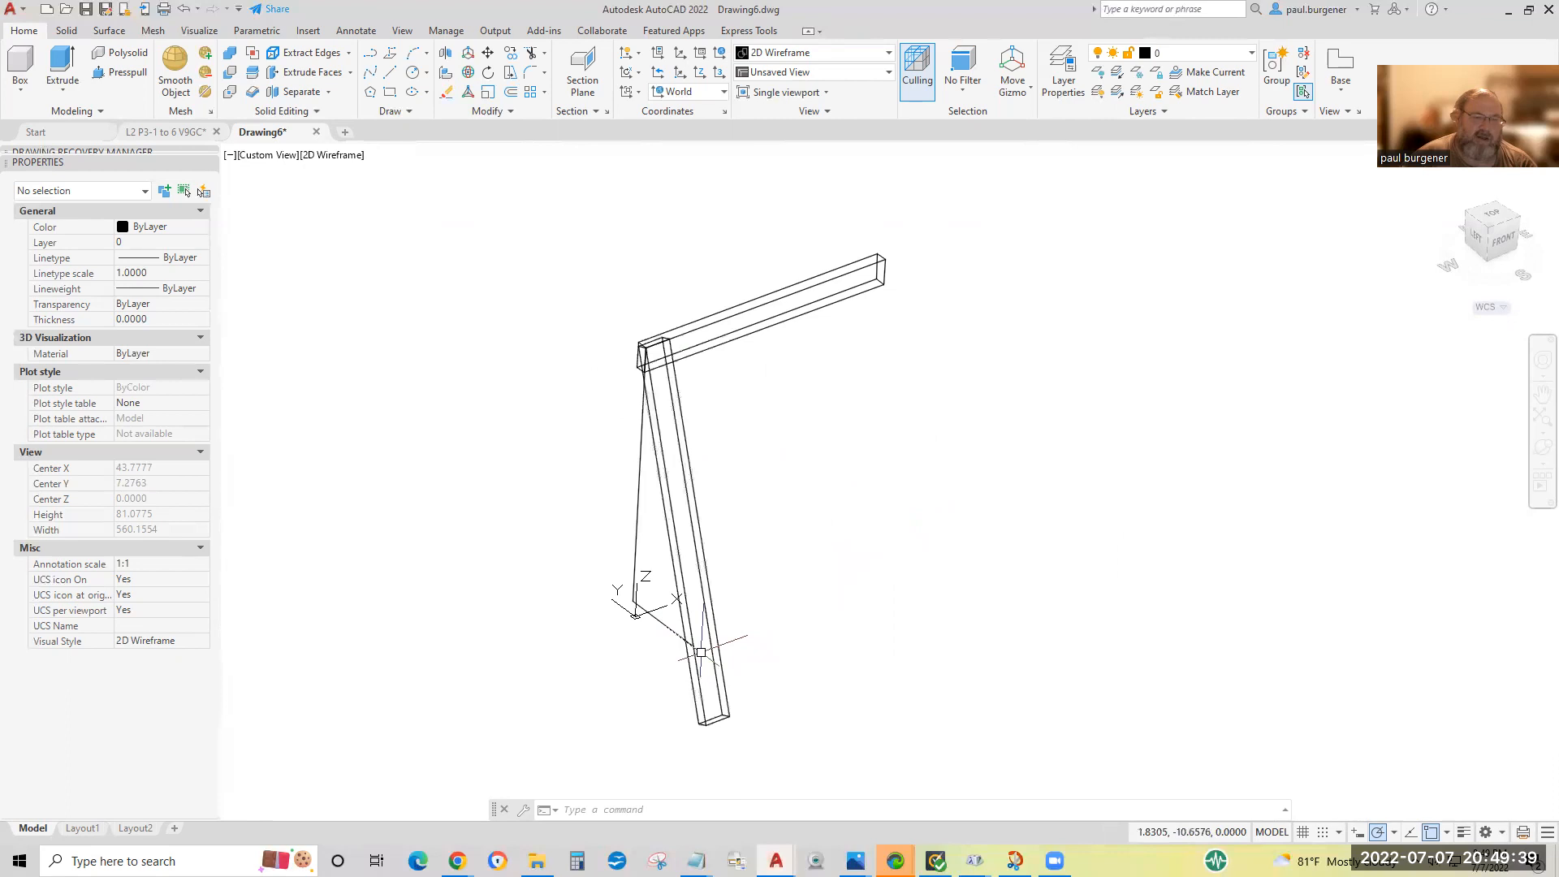
{"action": "scroll", "coordinate": [709, 719], "scroll_direction": "up", "scroll_amount": 5}
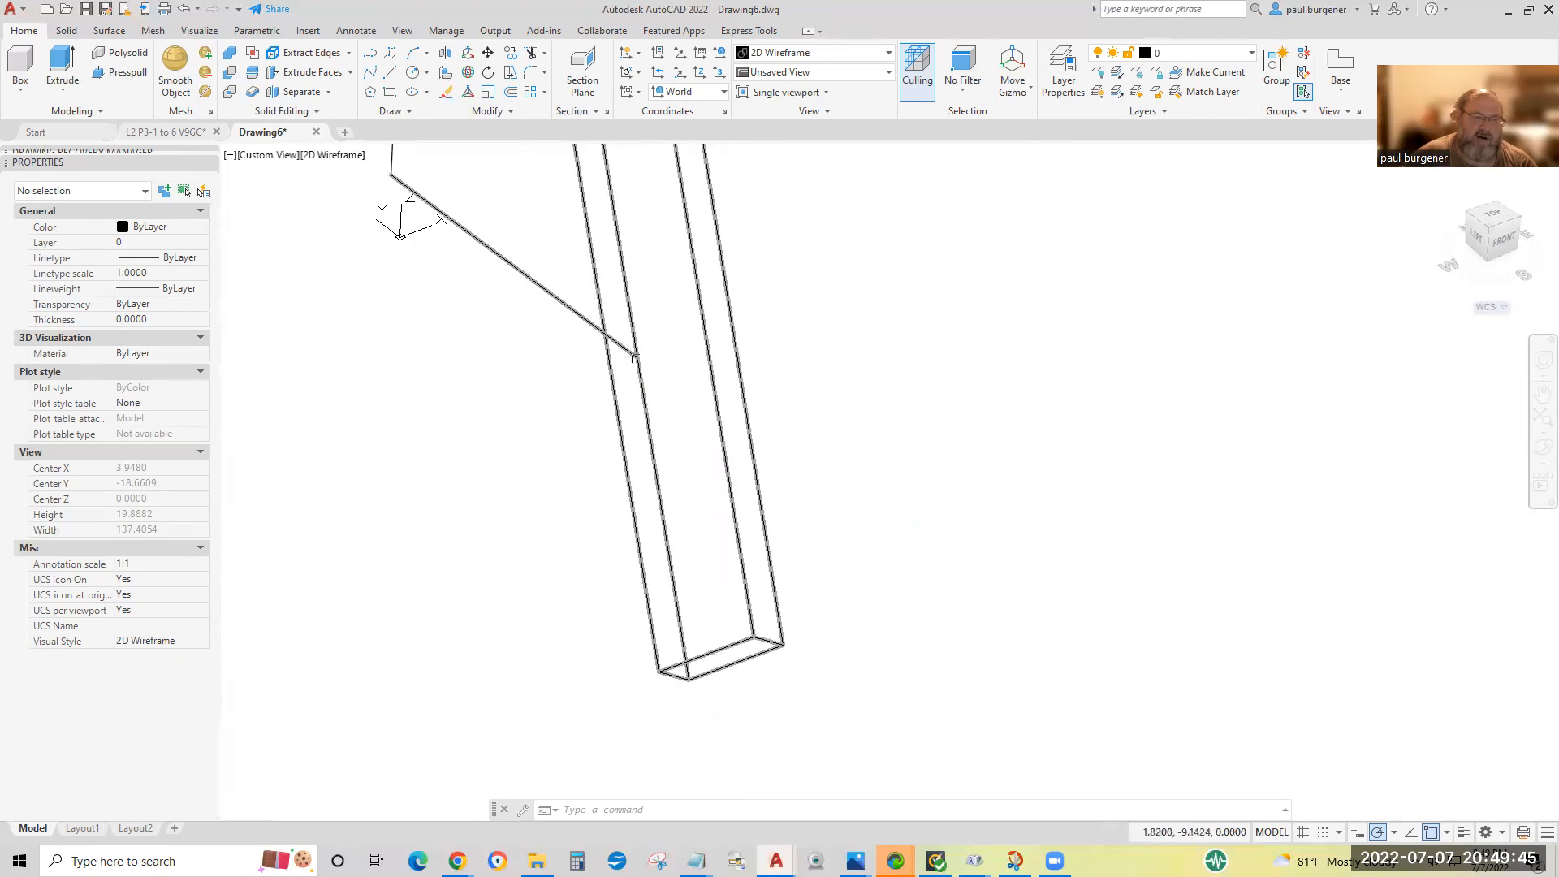
{"action": "scroll", "coordinate": [632, 355], "scroll_direction": "down", "scroll_amount": 5}
{"action": "middle_click_drag", "start_coordinate": [790, 520], "coordinate": [789, 585]}
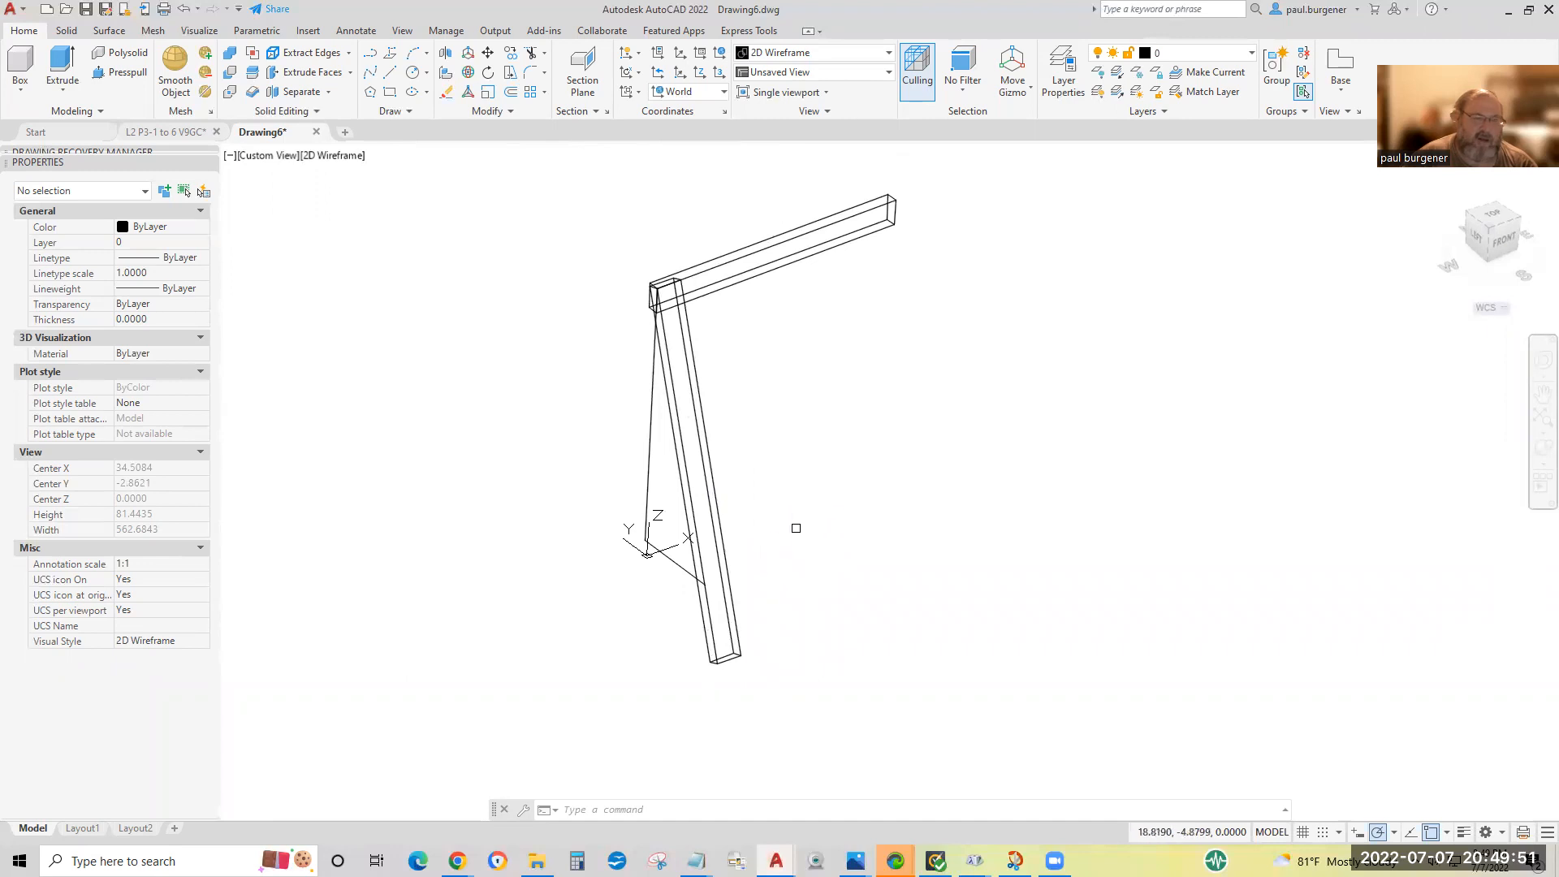
Switch to the L2 P3-1 to 6 V9GC drawing and read the instruction on slicing the leg with 3 points.
{"action": "left_click", "coordinate": [177, 135]}
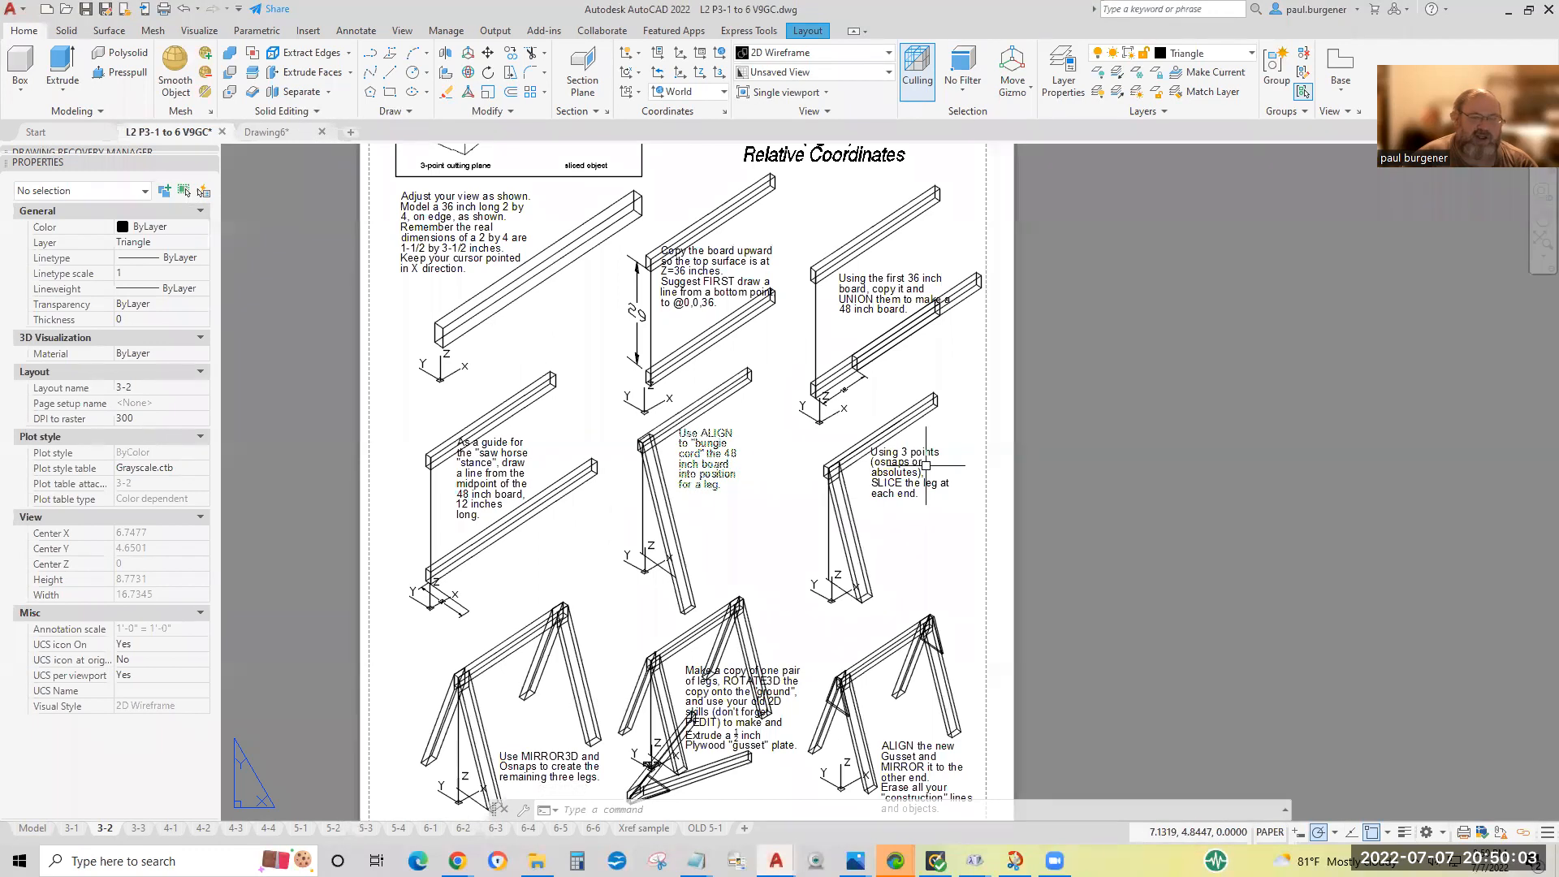
{"action": "scroll", "coordinate": [925, 465], "scroll_direction": "up", "scroll_amount": 4}
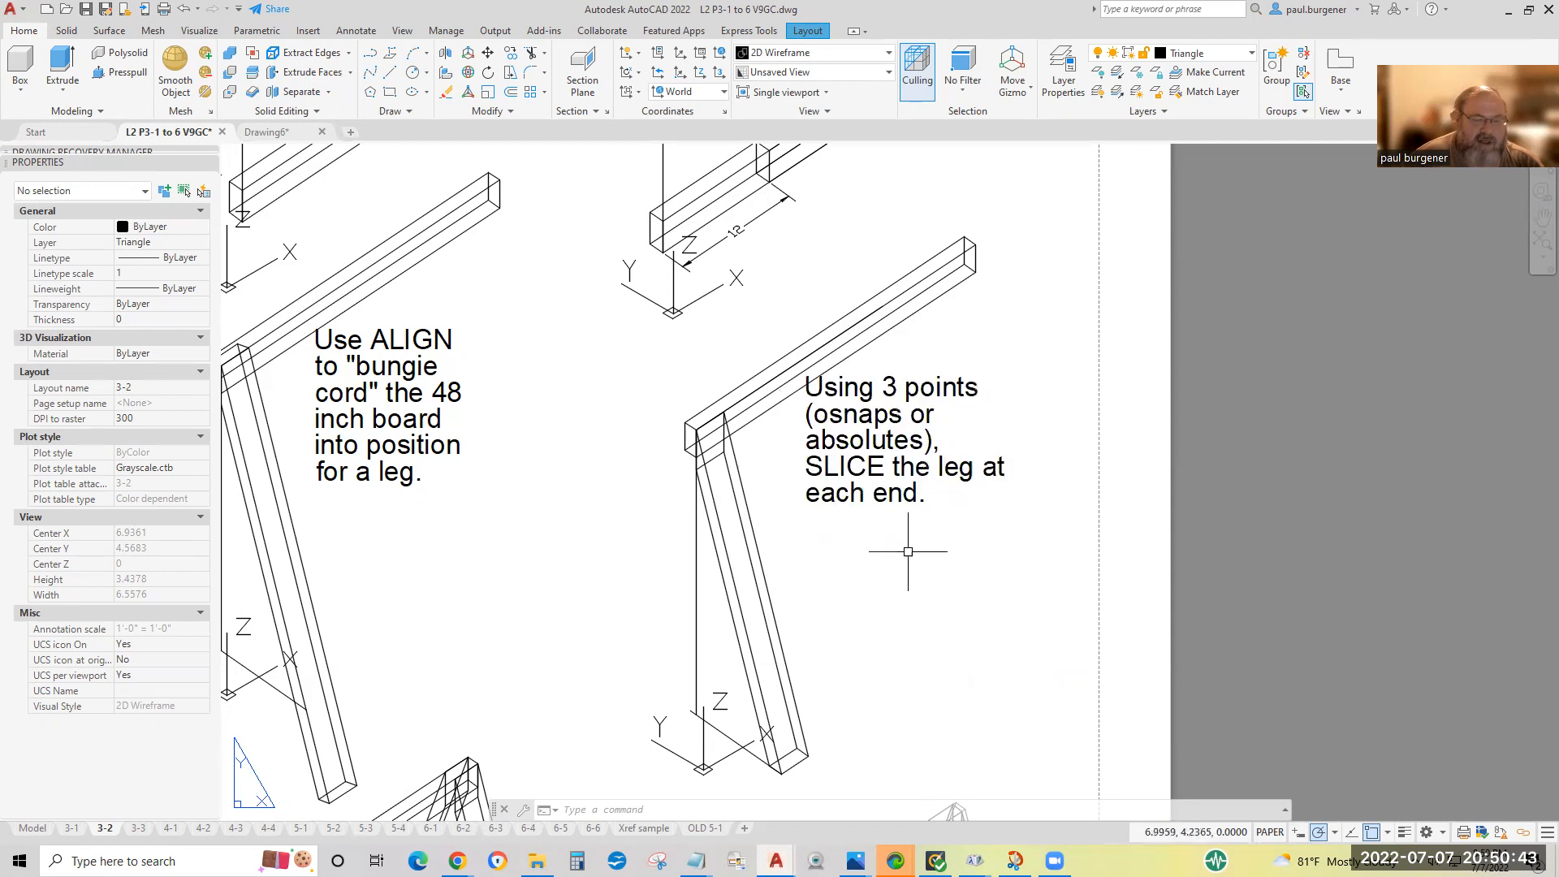
{"action": "scroll", "coordinate": [900, 722], "scroll_direction": "down", "scroll_amount": 2}
{"action": "middle_click_drag", "start_coordinate": [903, 670], "coordinate": [909, 515]}
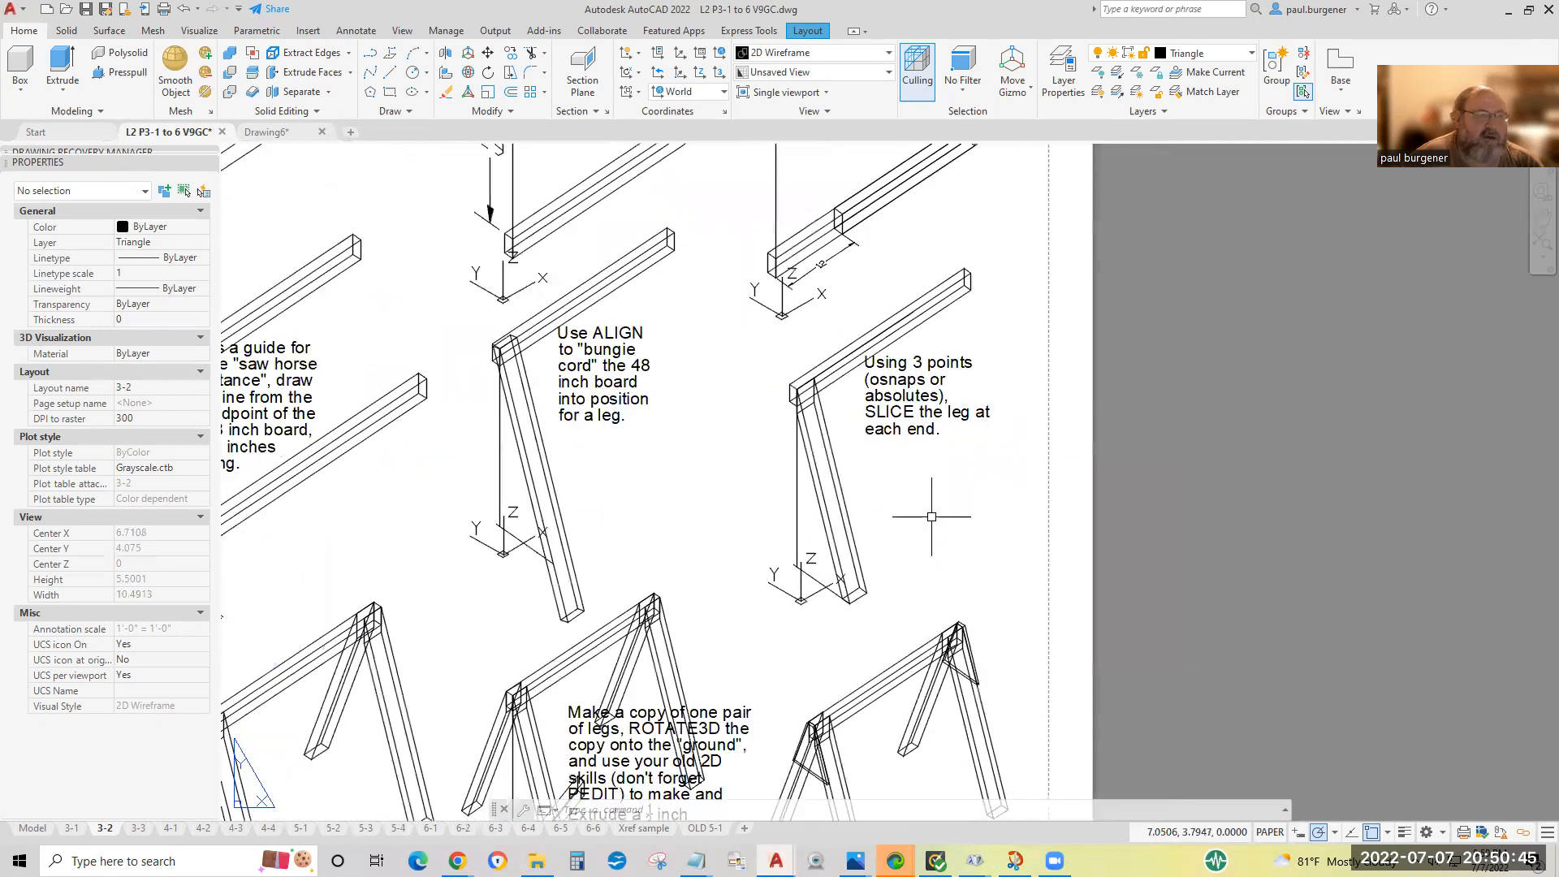
Return to Drawing6 and start SLICE on the leg, defining the cutting plane by the 3points option.
{"action": "key", "text": "ctrl+Tab"}
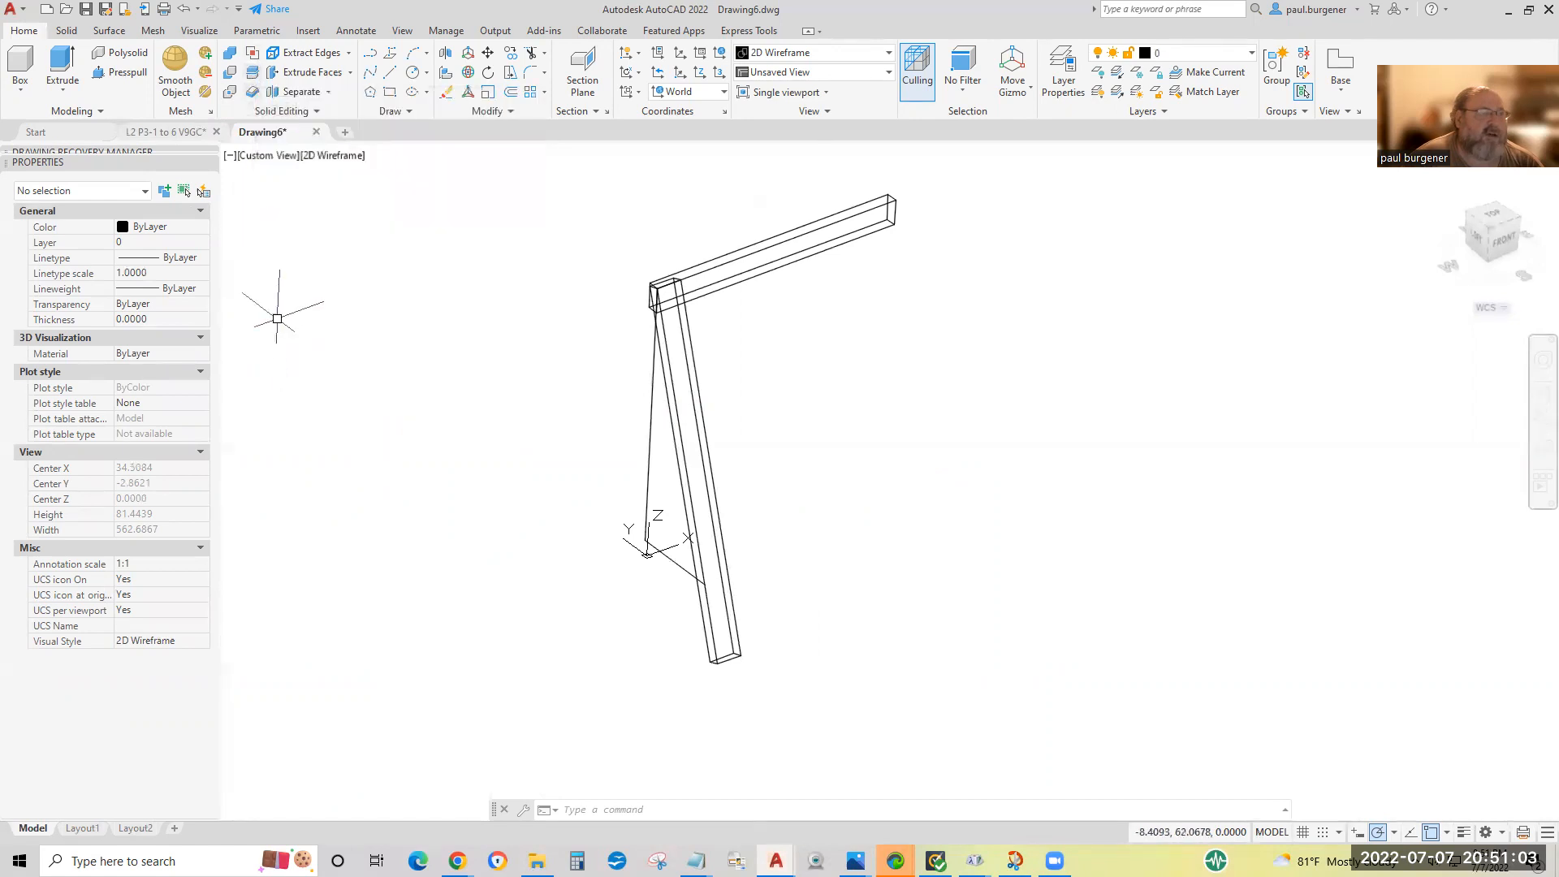
{"action": "left_click", "coordinate": [254, 75]}
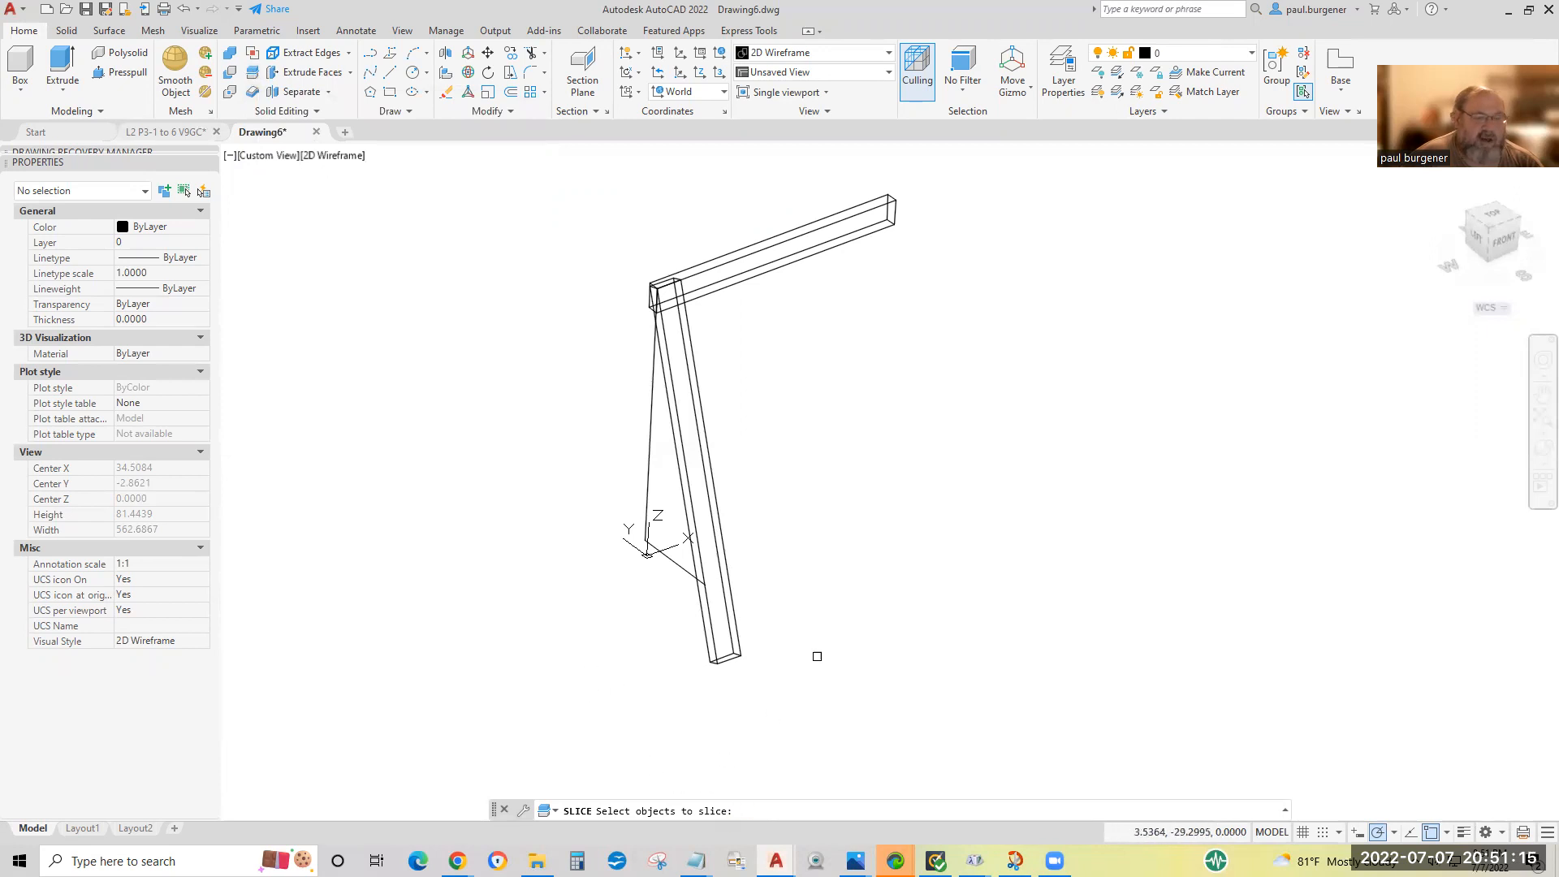
{"action": "left_click", "coordinate": [782, 690]}
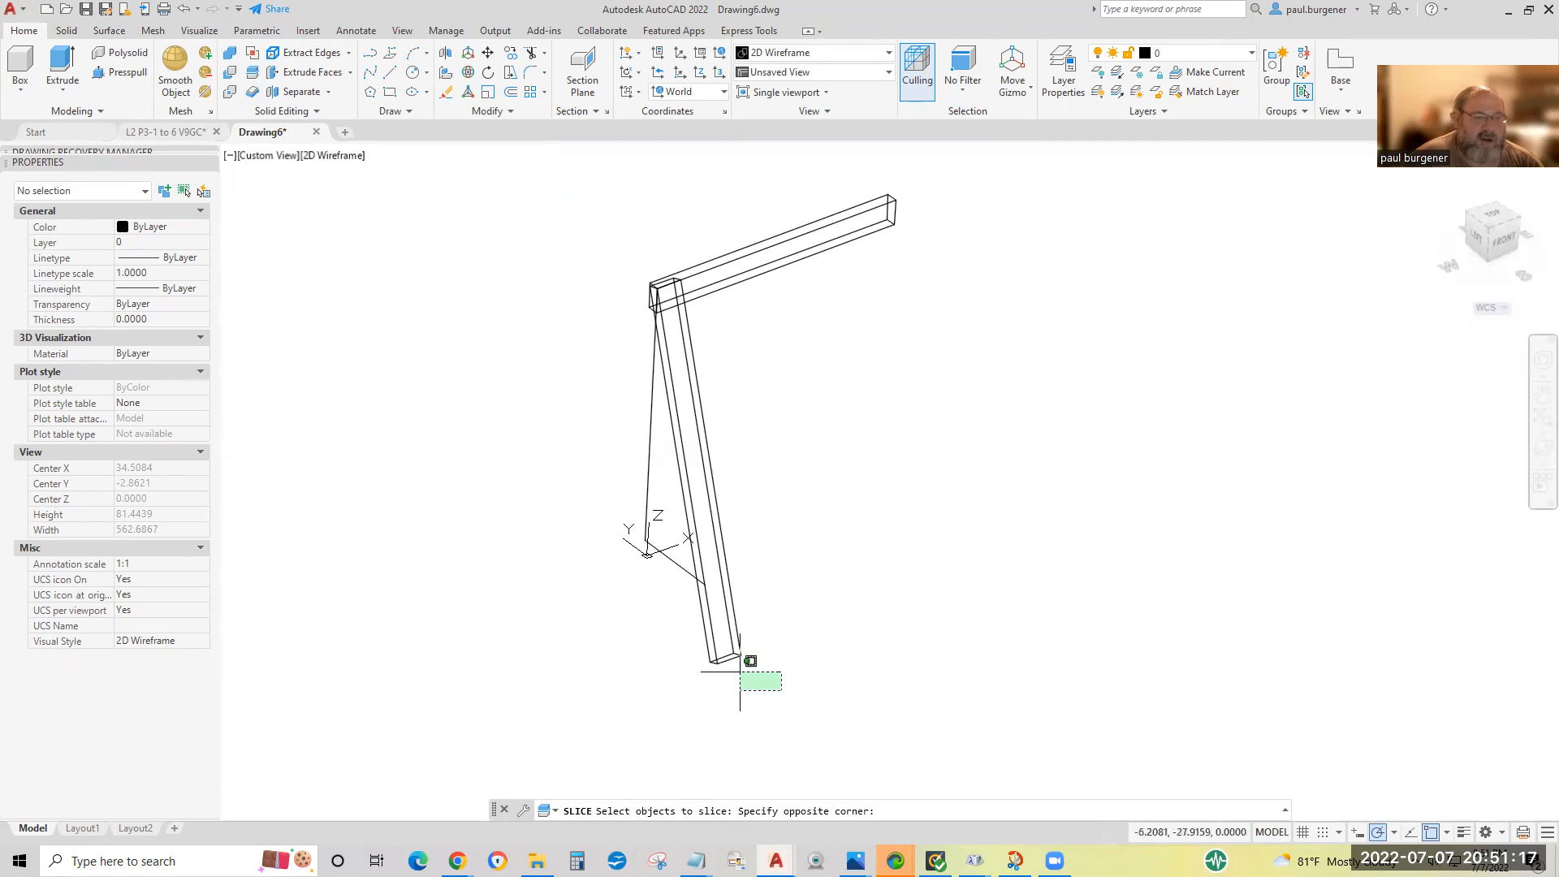
{"action": "left_click", "coordinate": [651, 621]}
{"action": "key", "text": "Return"}
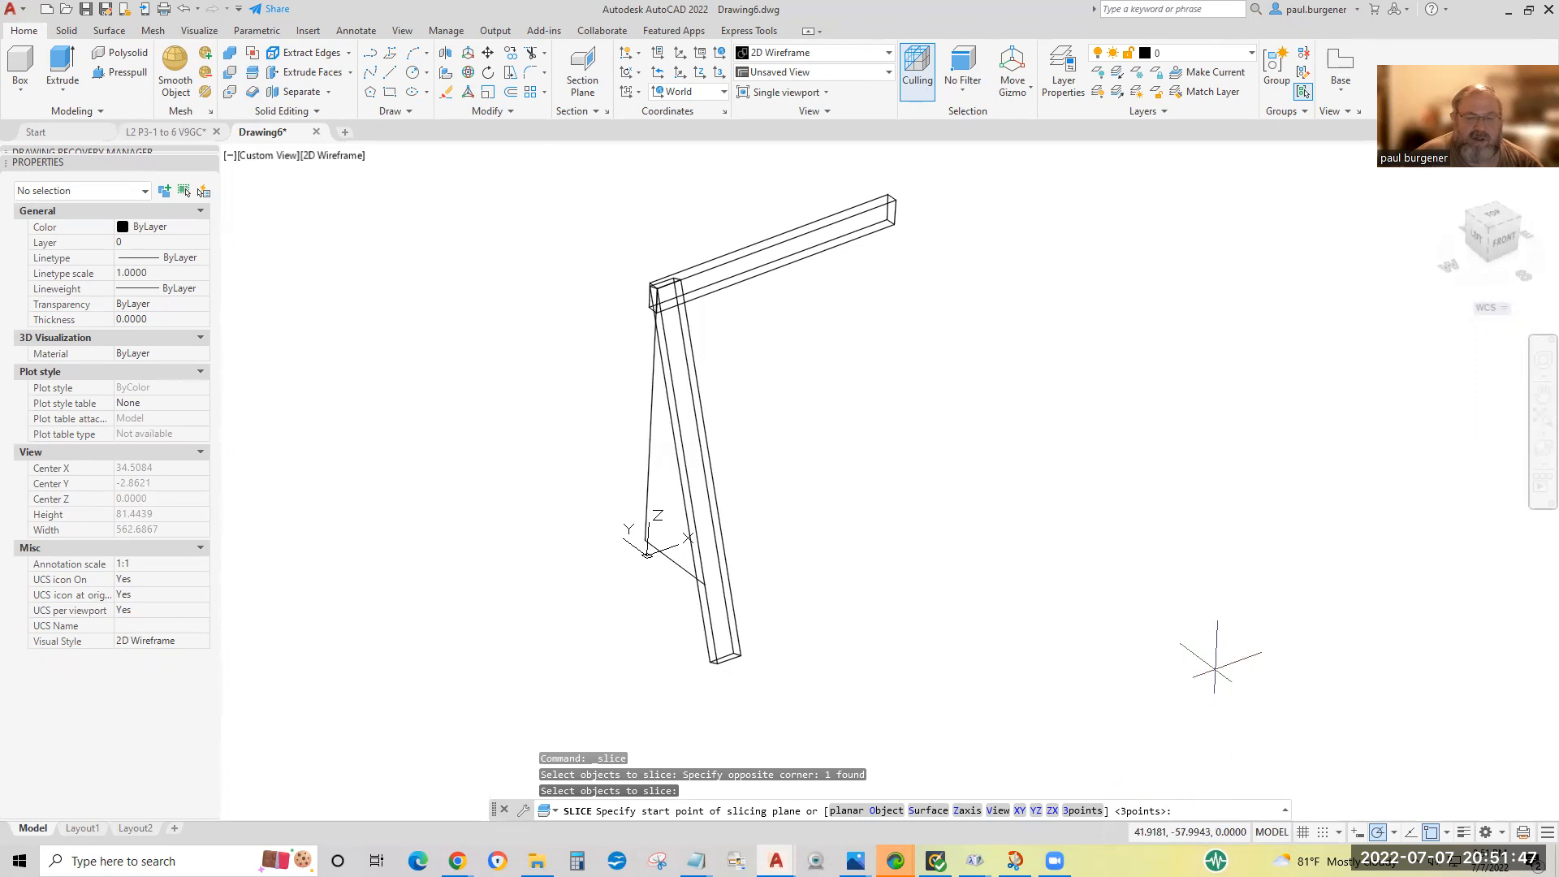
{"action": "key", "text": "Return"}
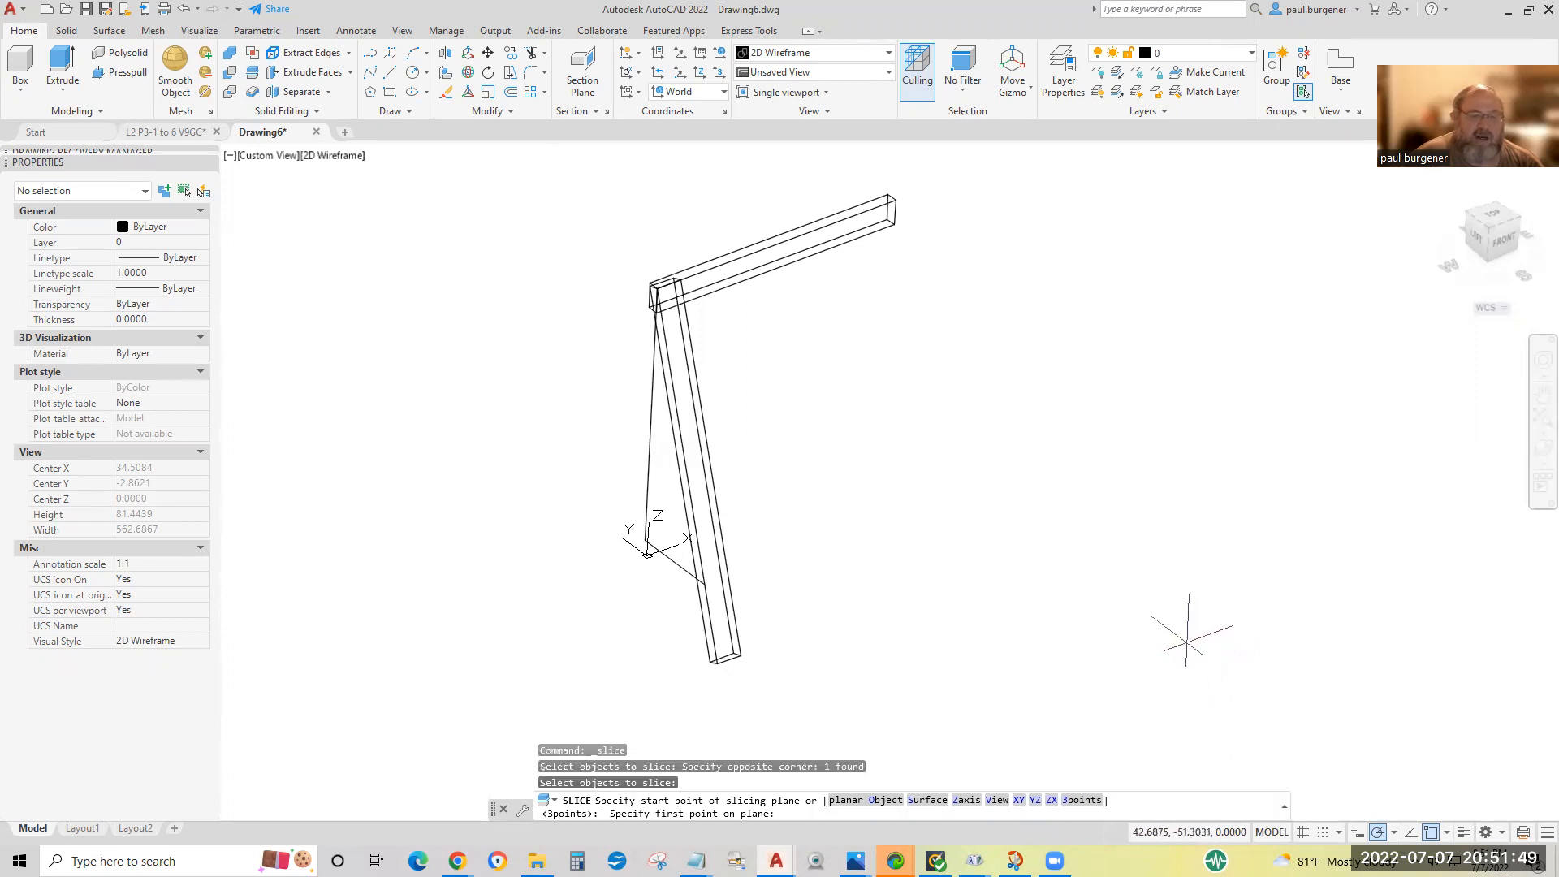
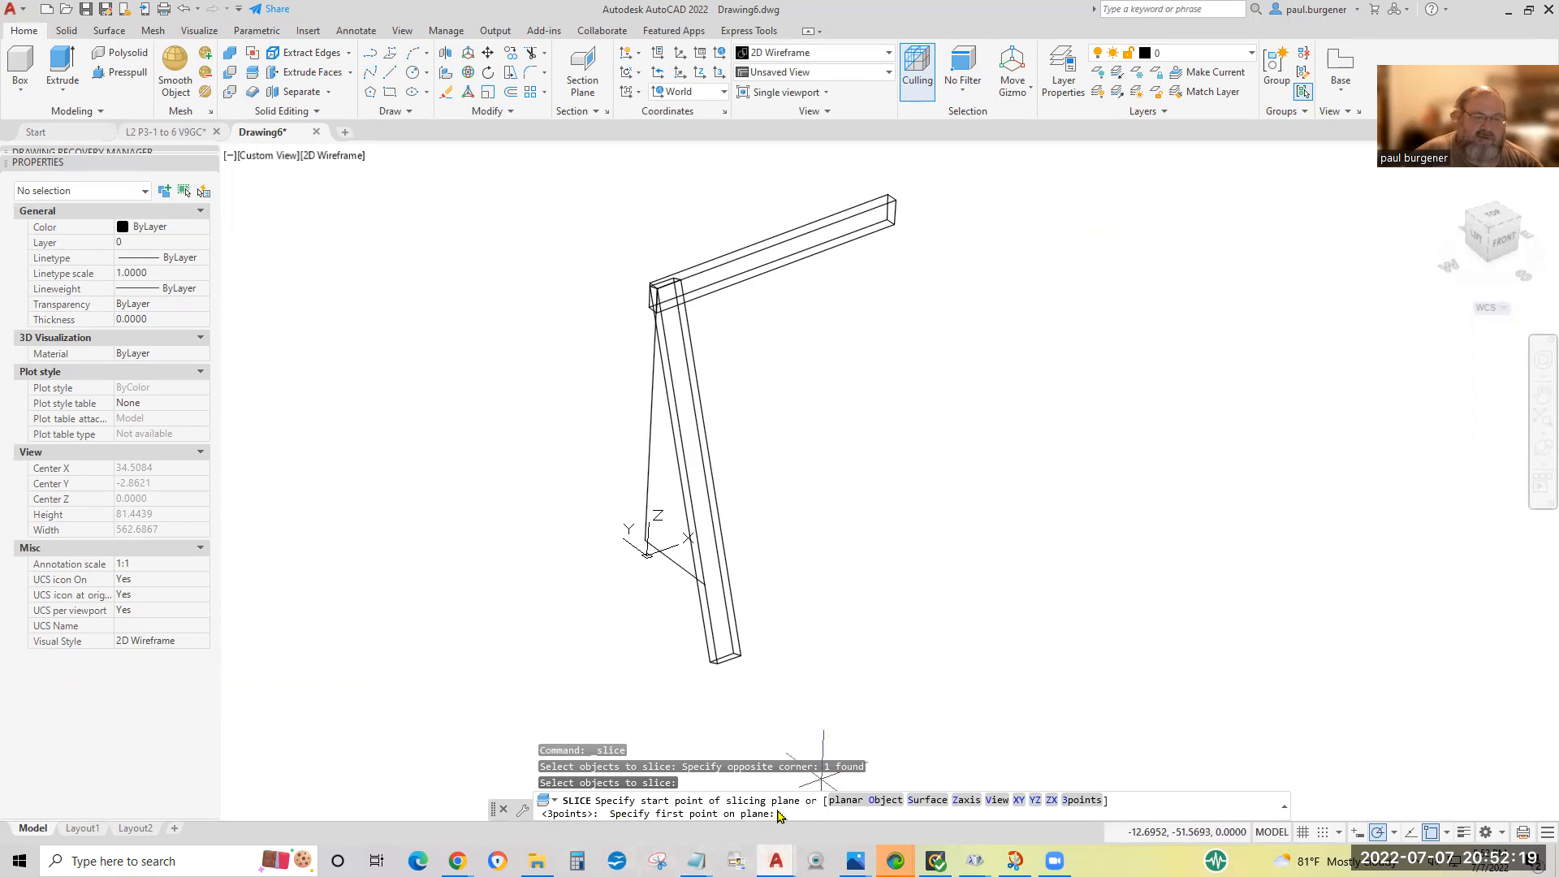
Slice the leg at ground level through three arbitrary points on the Z=0 plane, keeping both sides.
{"action": "left_click", "coordinate": [1007, 510]}
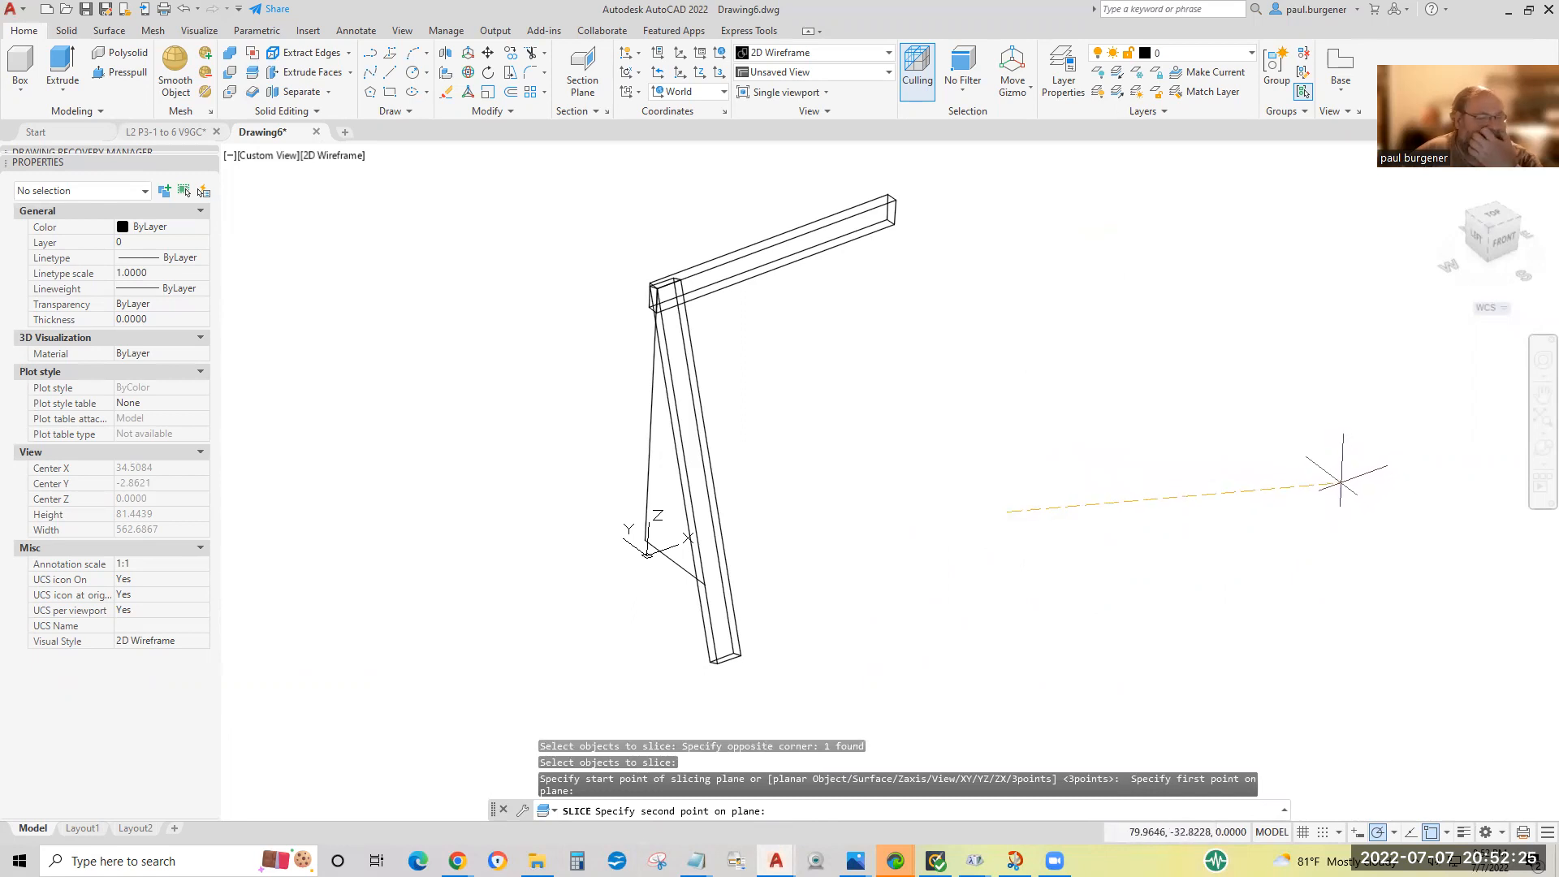
{"action": "left_click", "coordinate": [1340, 481]}
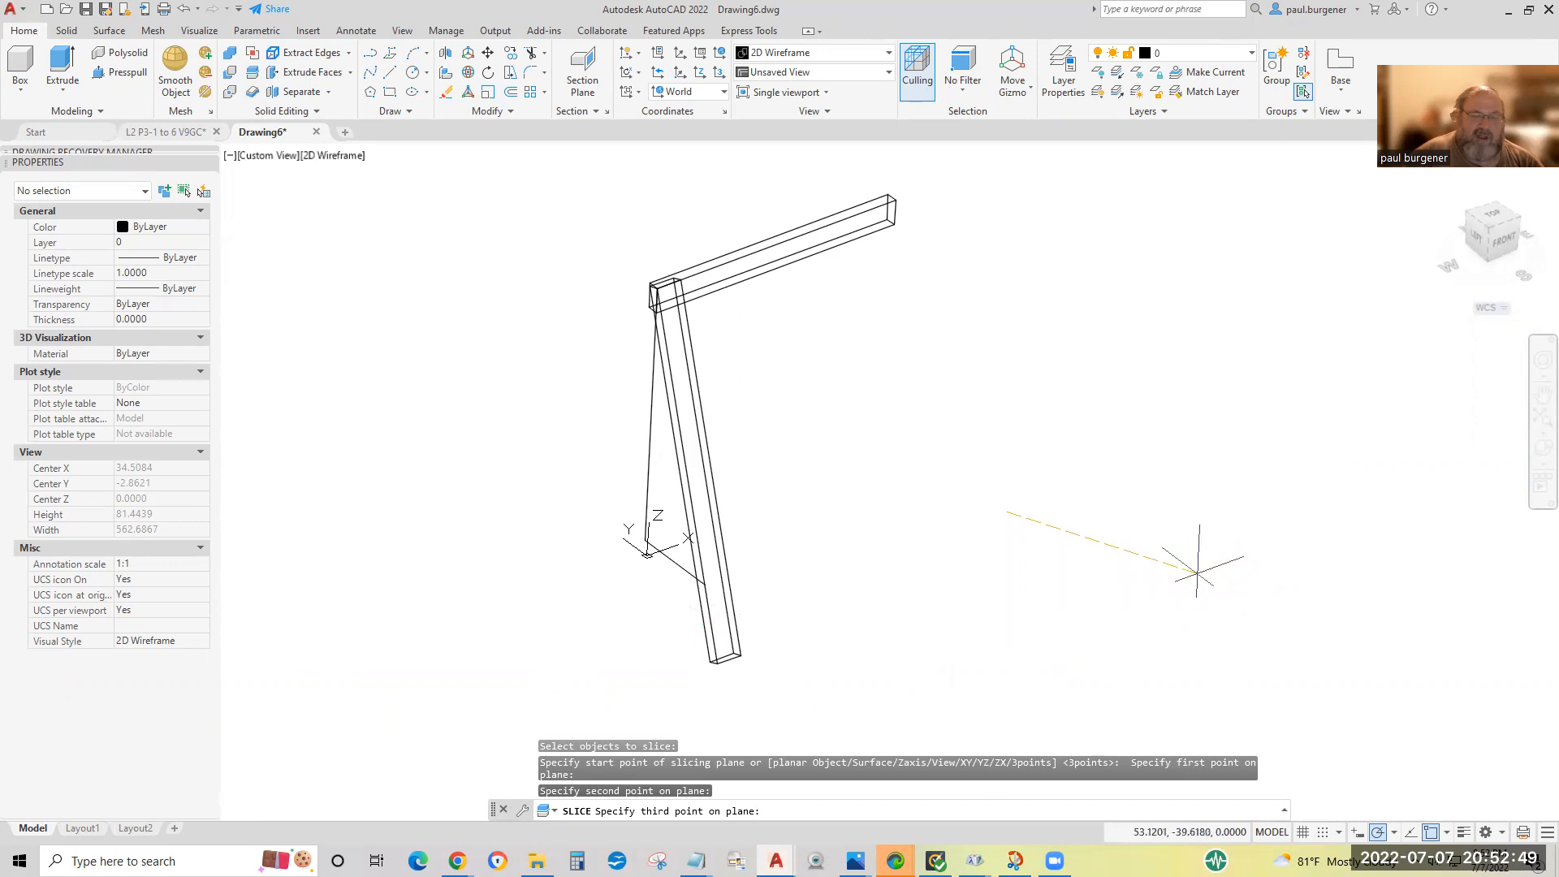
{"action": "left_click", "coordinate": [1198, 560]}
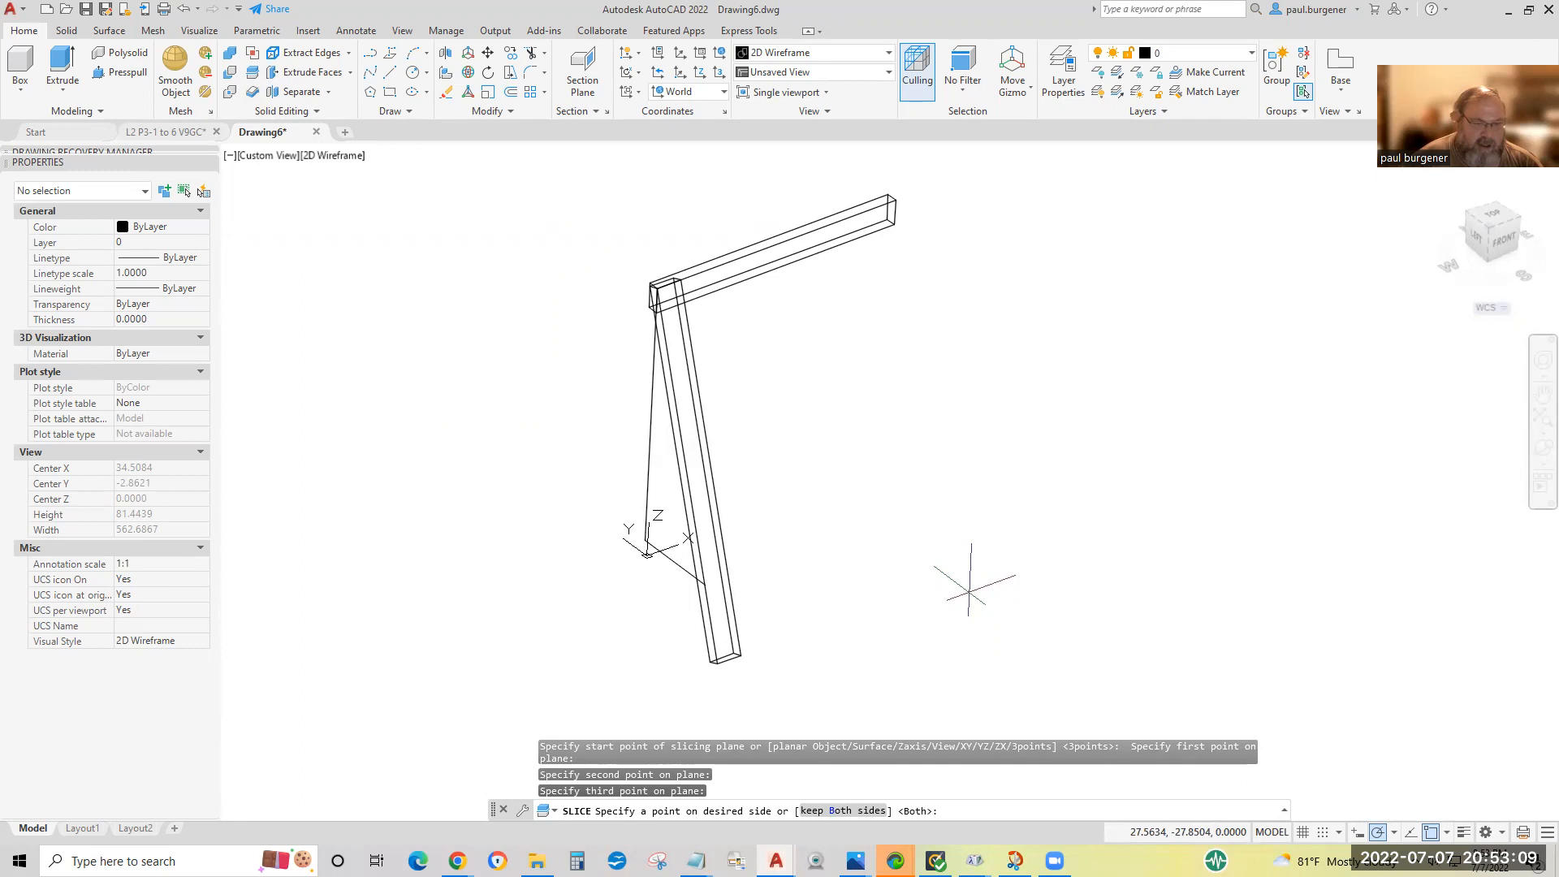
{"action": "key", "text": "Return"}
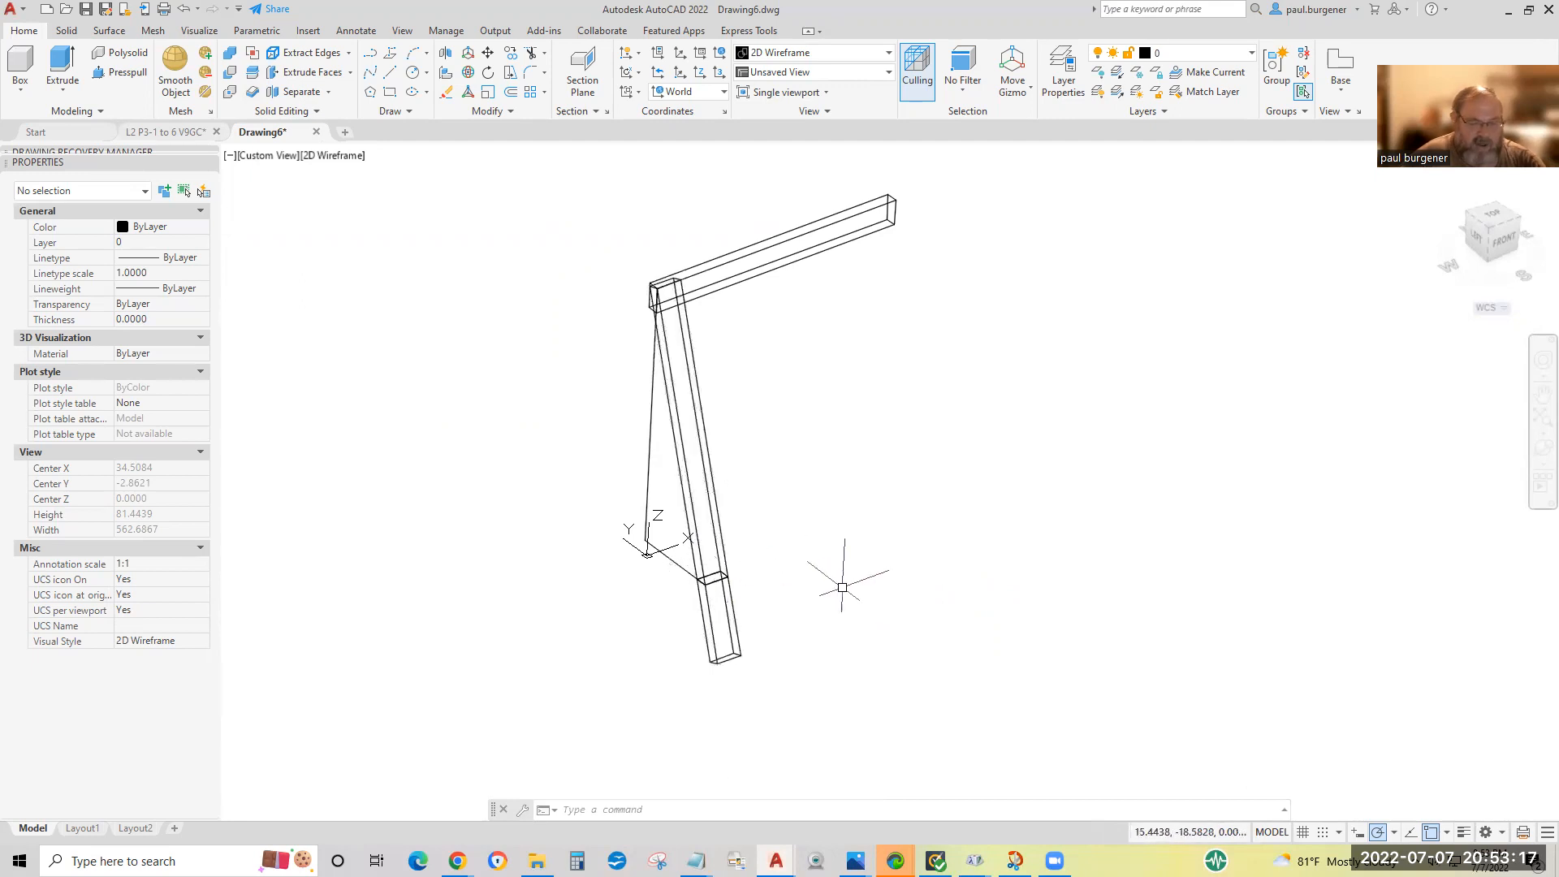
Query the coordinates of the leg's lower cut corner with ID and move the command line slightly higher.
{"action": "type", "text": "ik"}
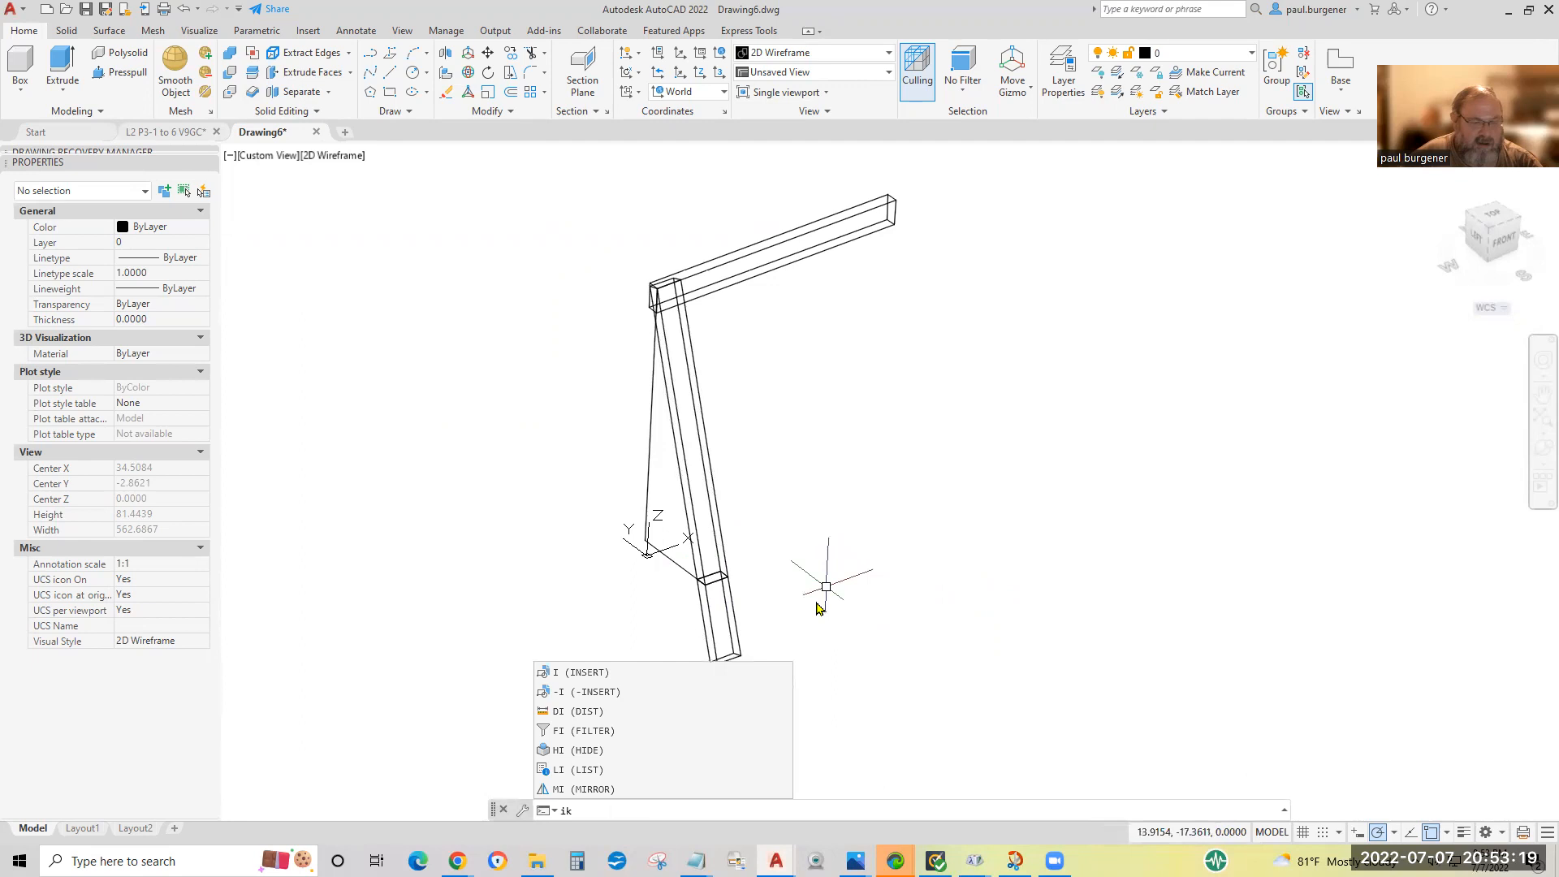
{"action": "key", "text": "BackSpace"}
{"action": "key", "text": "BackSpace"}
{"action": "type", "text": "Id"}
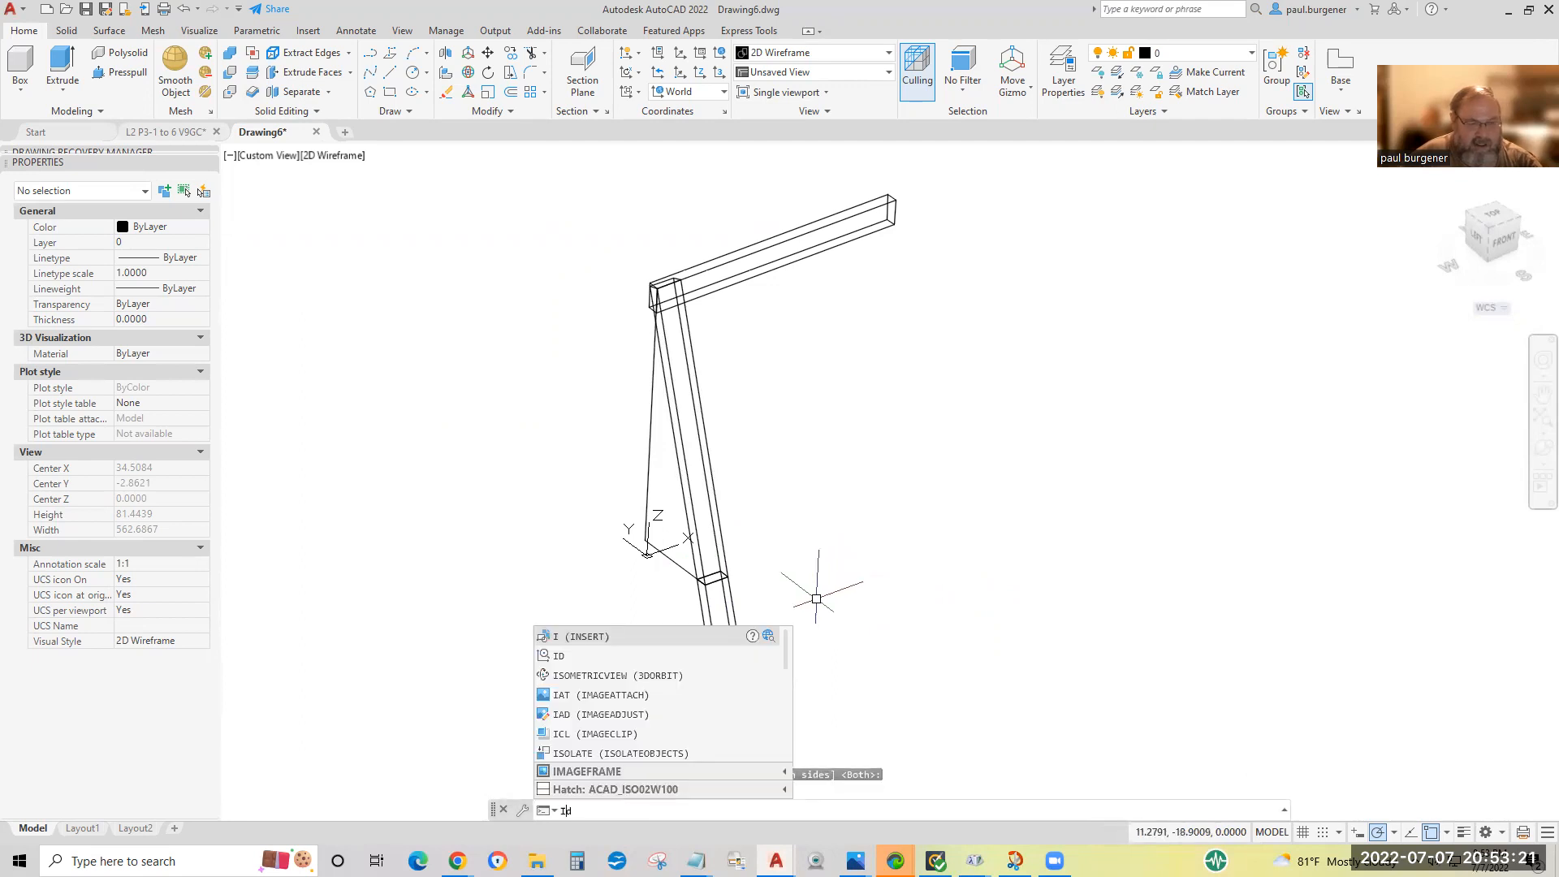
{"action": "key", "text": "Return"}
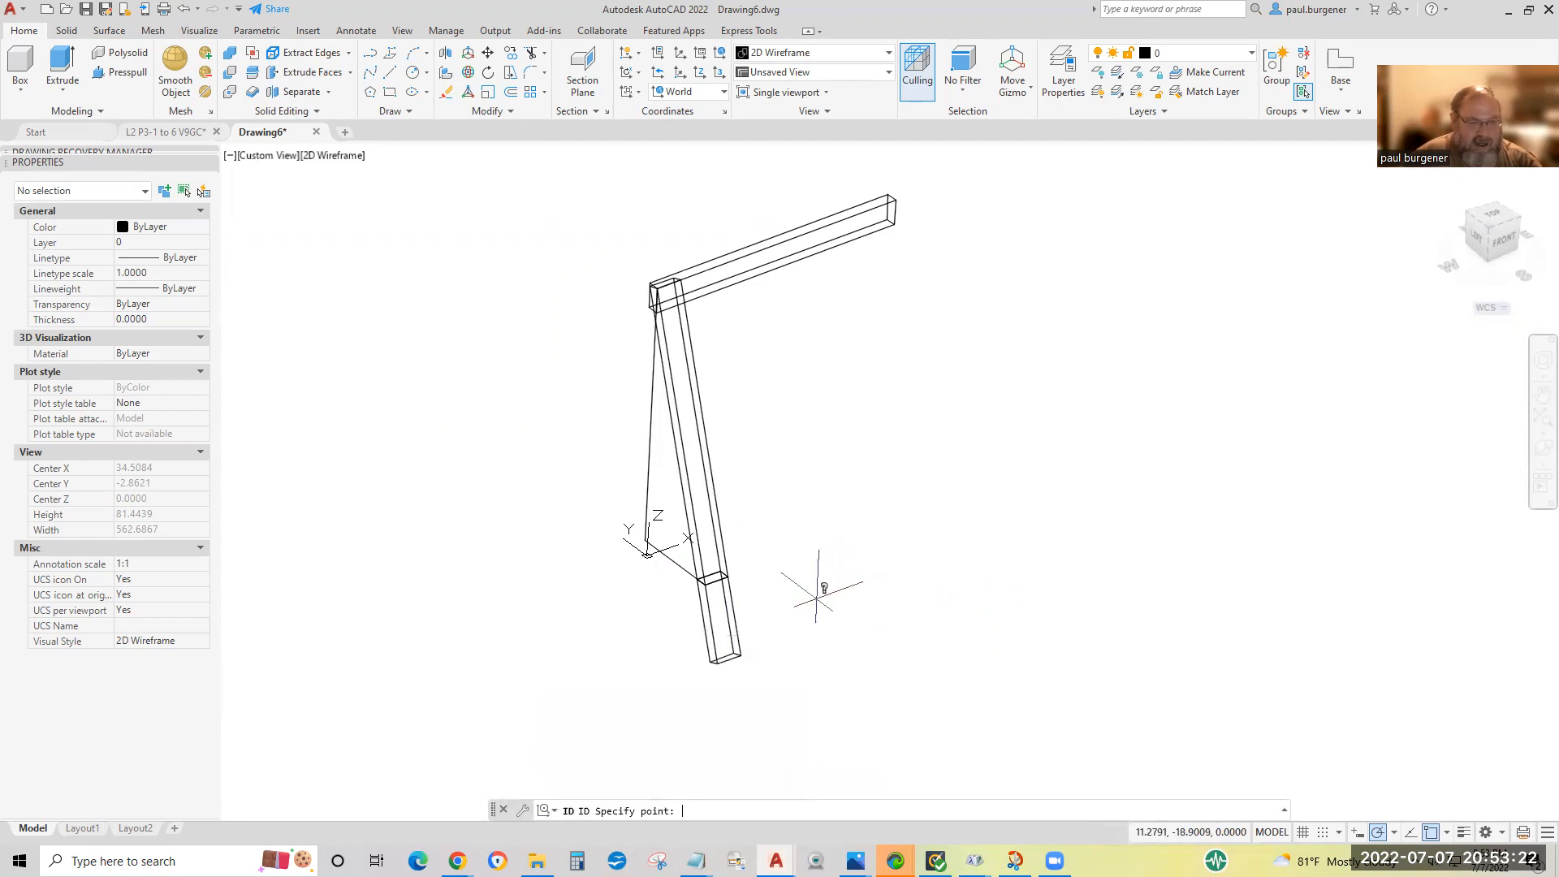
{"action": "left_click", "coordinate": [729, 575]}
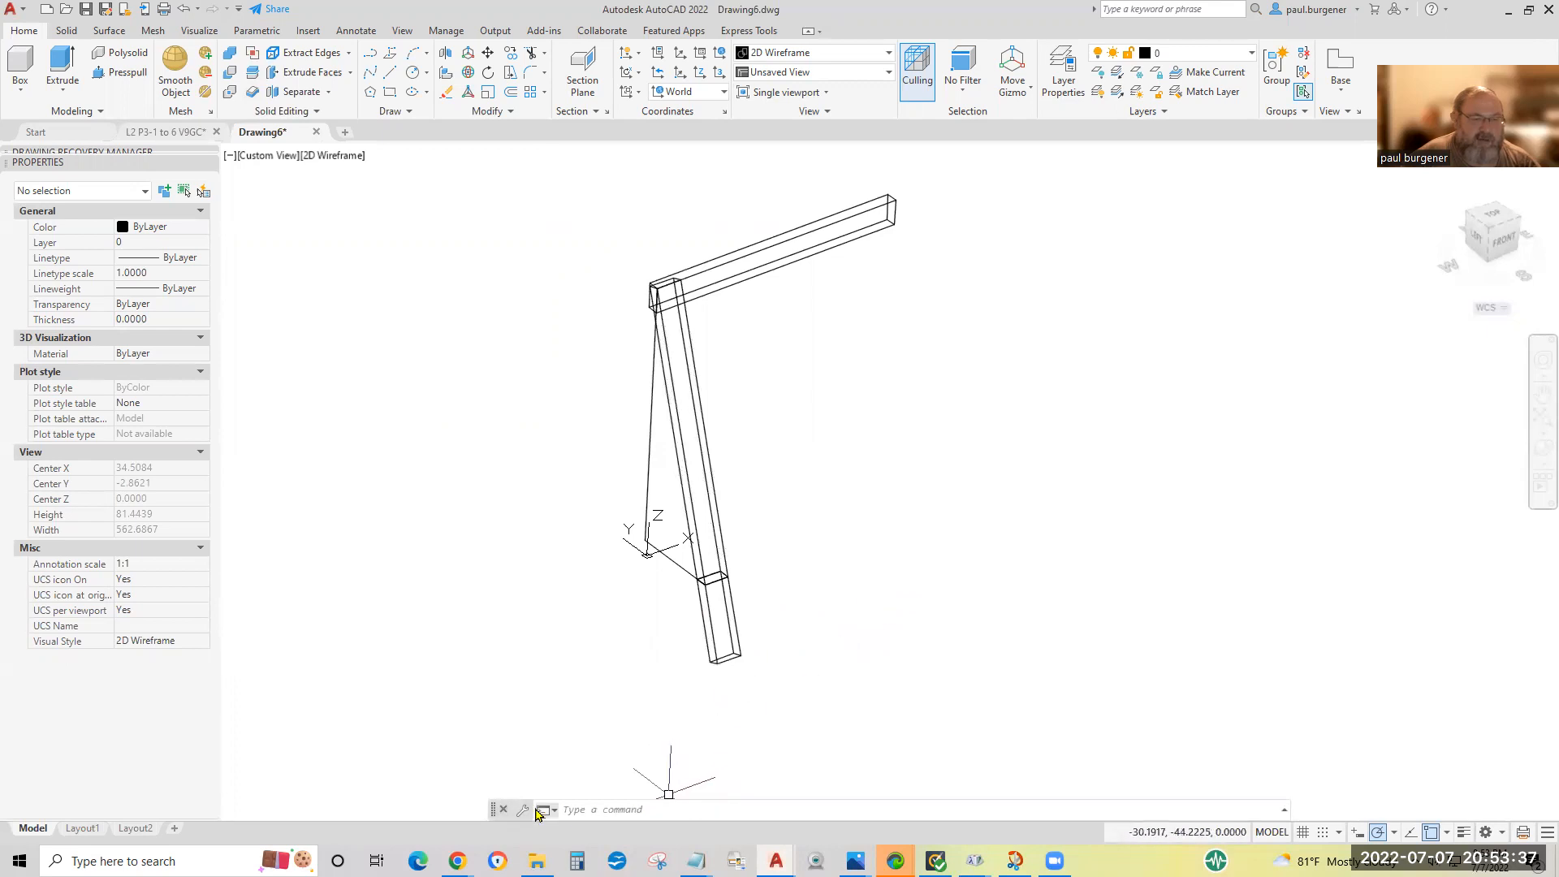
{"action": "left_click_drag", "start_coordinate": [493, 811], "coordinate": [493, 783]}
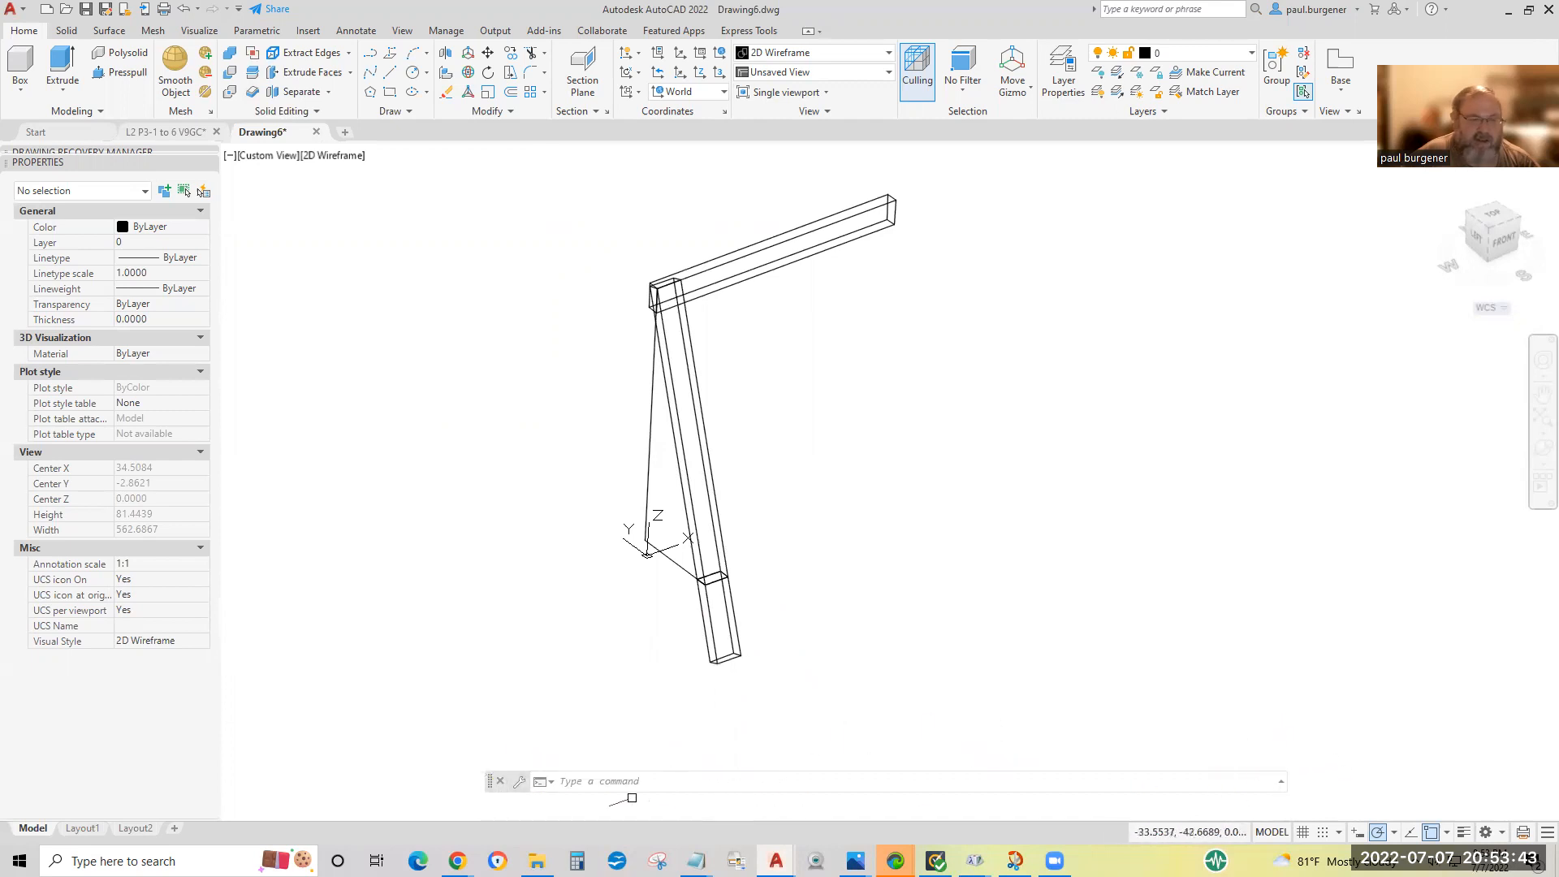
{"action": "mouse_move", "coordinate": [494, 784]}
{"action": "left_mouse_down"}
{"action": "mouse_move", "coordinate": [487, 798]}
{"action": "mouse_move", "coordinate": [488, 782]}
{"action": "left_mouse_up"}
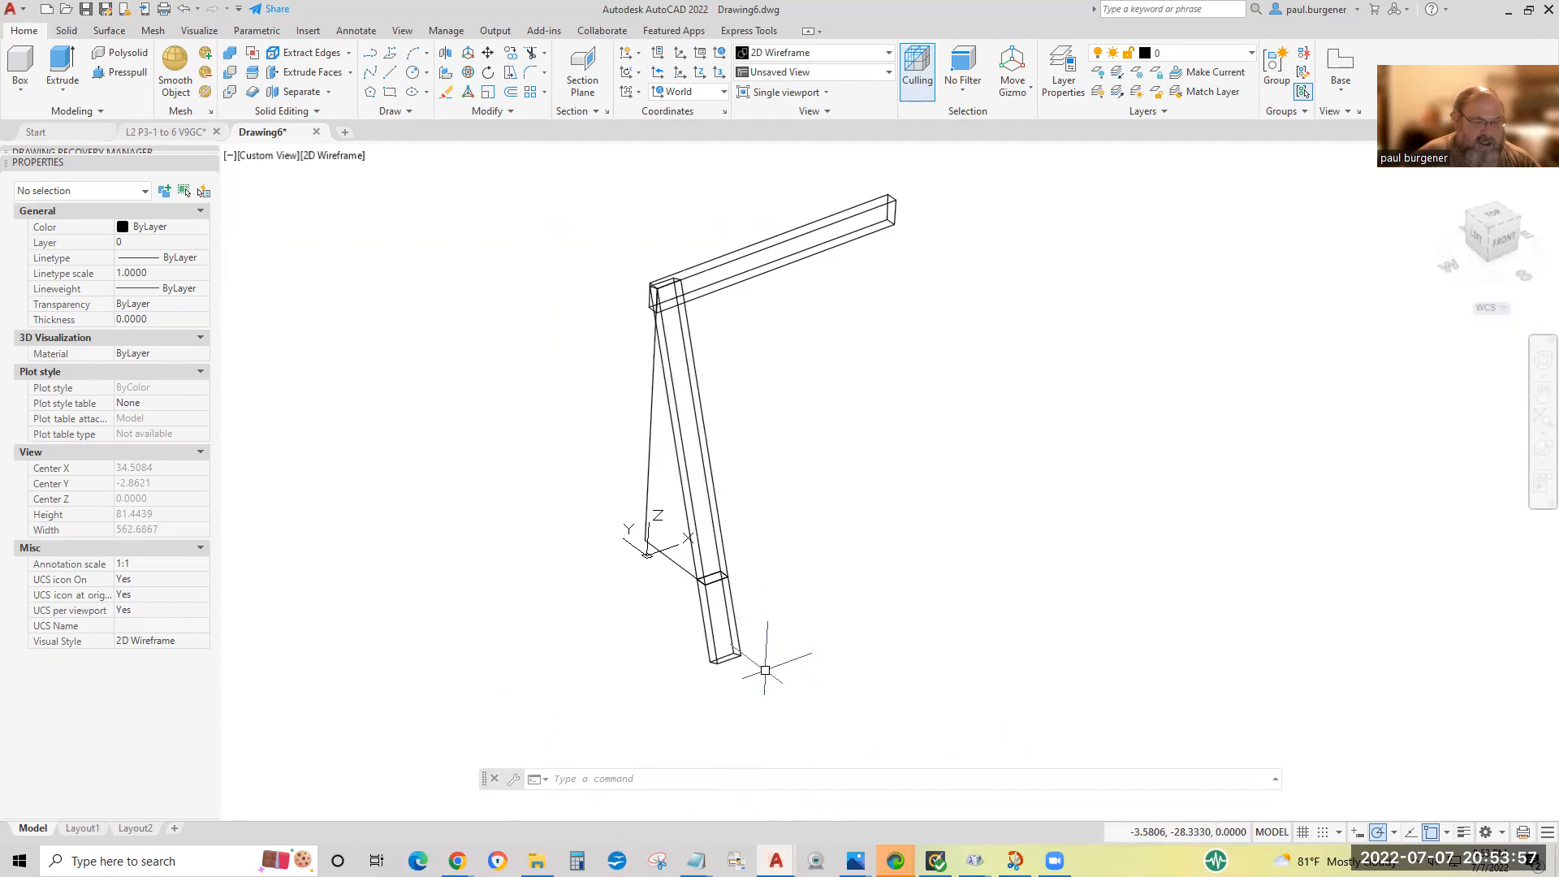
Erase the cut-off piece of the leg below the ground plane.
{"action": "left_click", "coordinate": [446, 95]}
{"action": "left_click", "coordinate": [810, 691]}
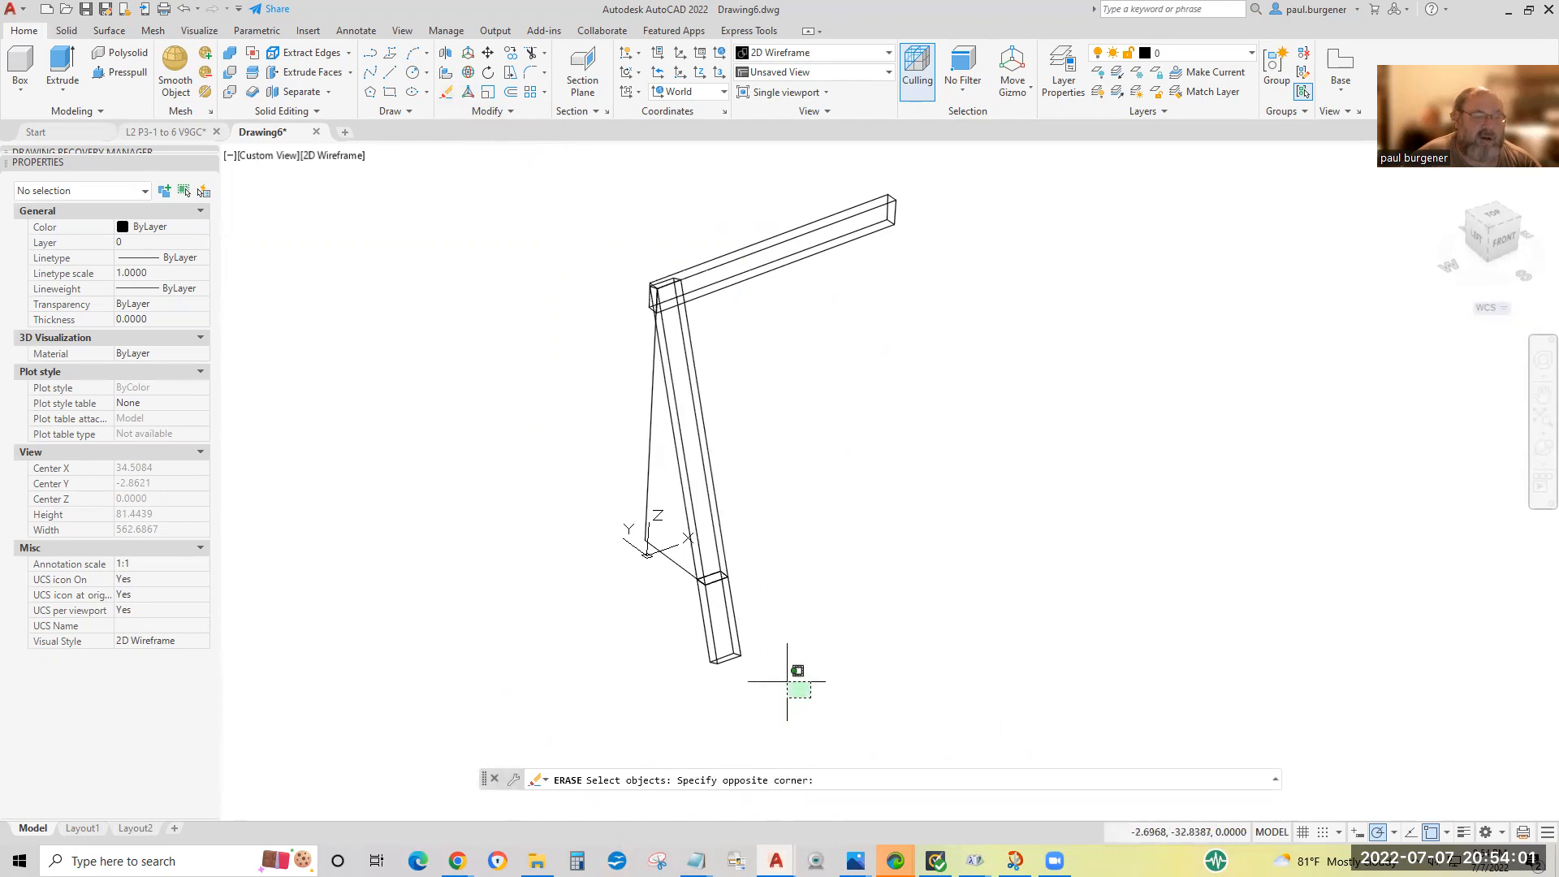
{"action": "left_click", "coordinate": [661, 629]}
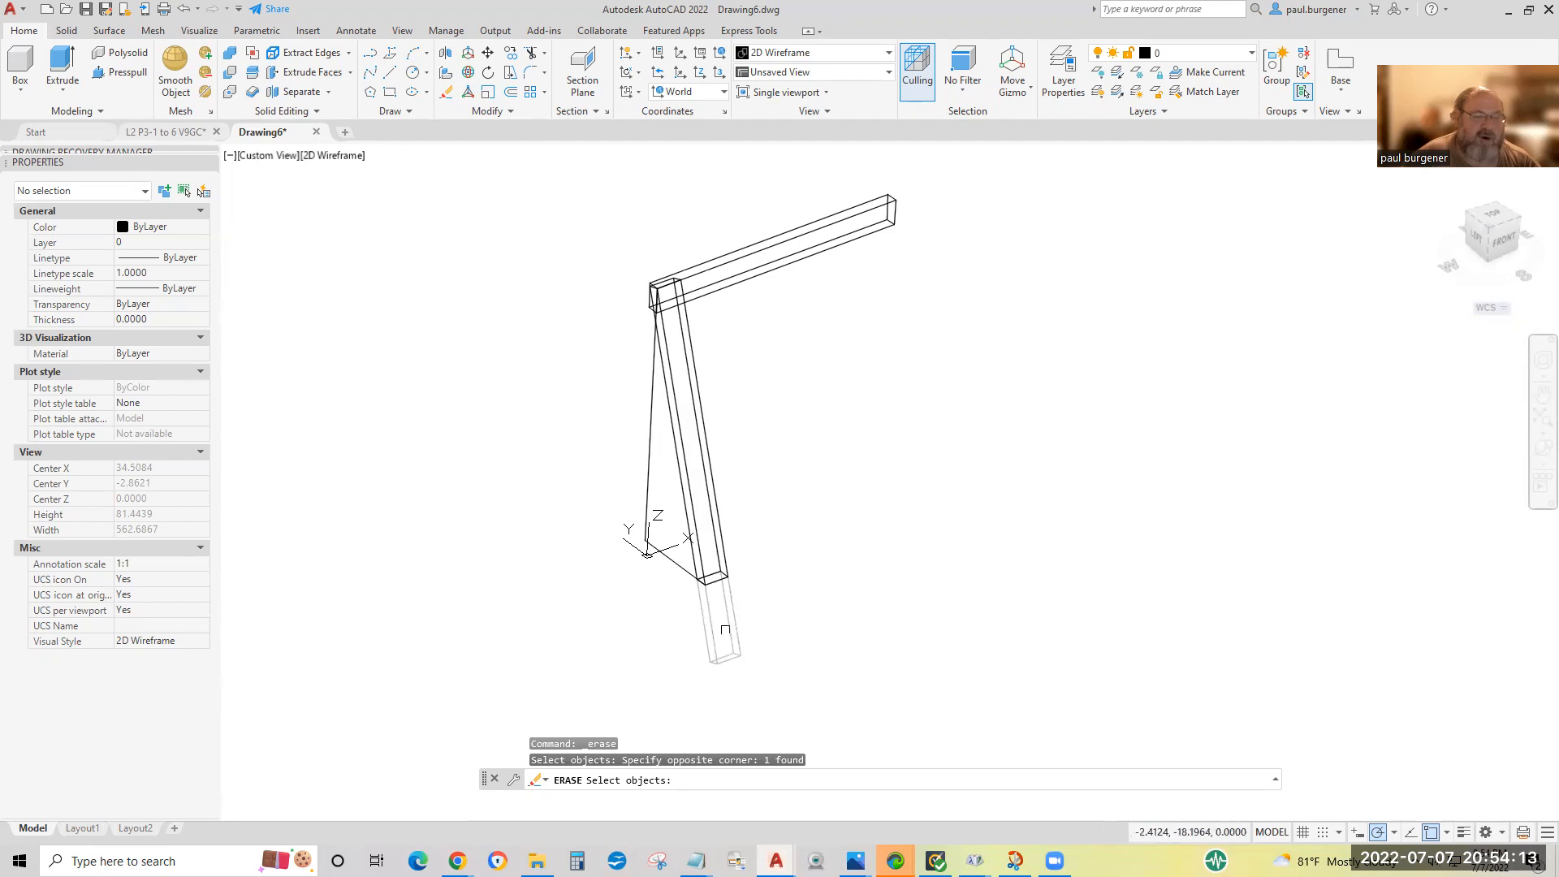
{"action": "key", "text": "Return"}
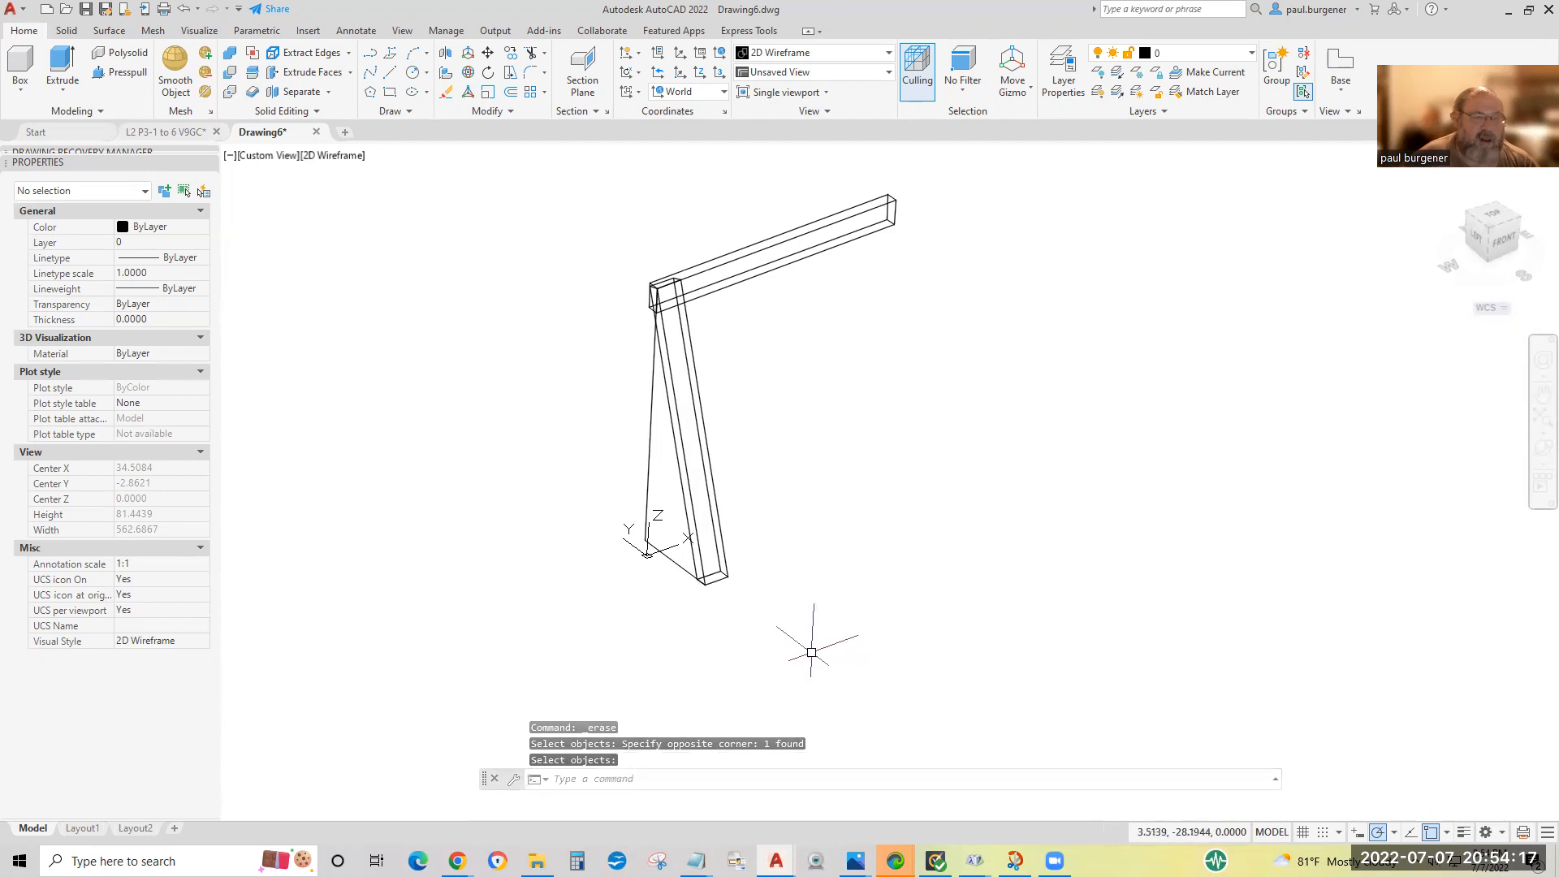
Examine where the leg's upper end overlaps the horizontal beam, and the beam's front face along its length.
{"action": "scroll", "coordinate": [644, 296], "scroll_direction": "up", "scroll_amount": 2}
{"action": "scroll", "coordinate": [643, 296], "scroll_direction": "up", "scroll_amount": 6}
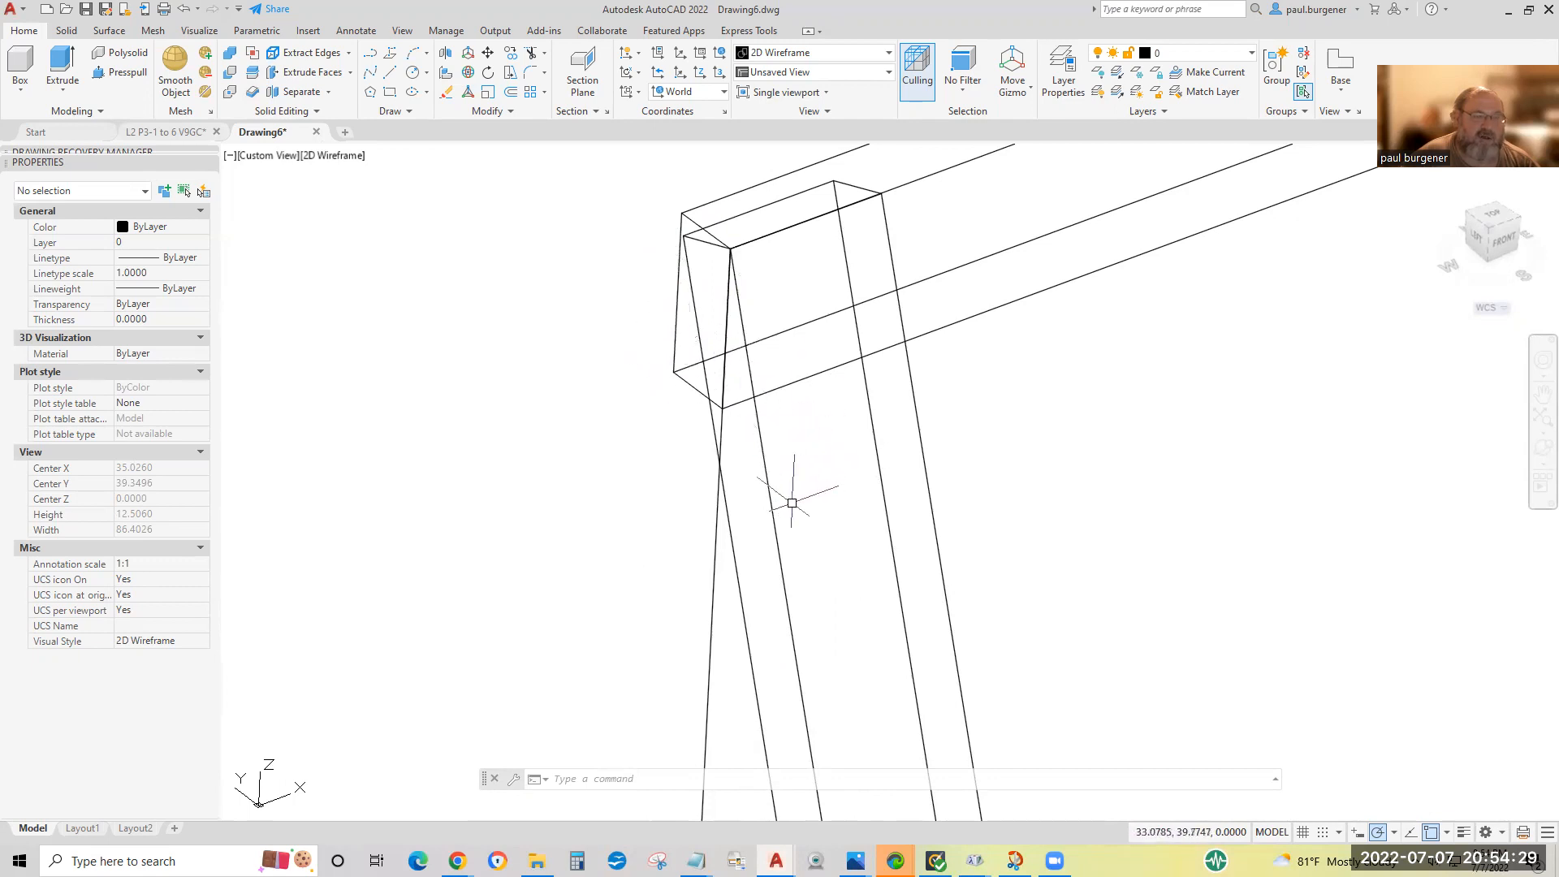
{"action": "scroll", "coordinate": [791, 501], "scroll_direction": "down", "scroll_amount": 2}
{"action": "scroll", "coordinate": [757, 514], "scroll_direction": "up", "scroll_amount": 2}
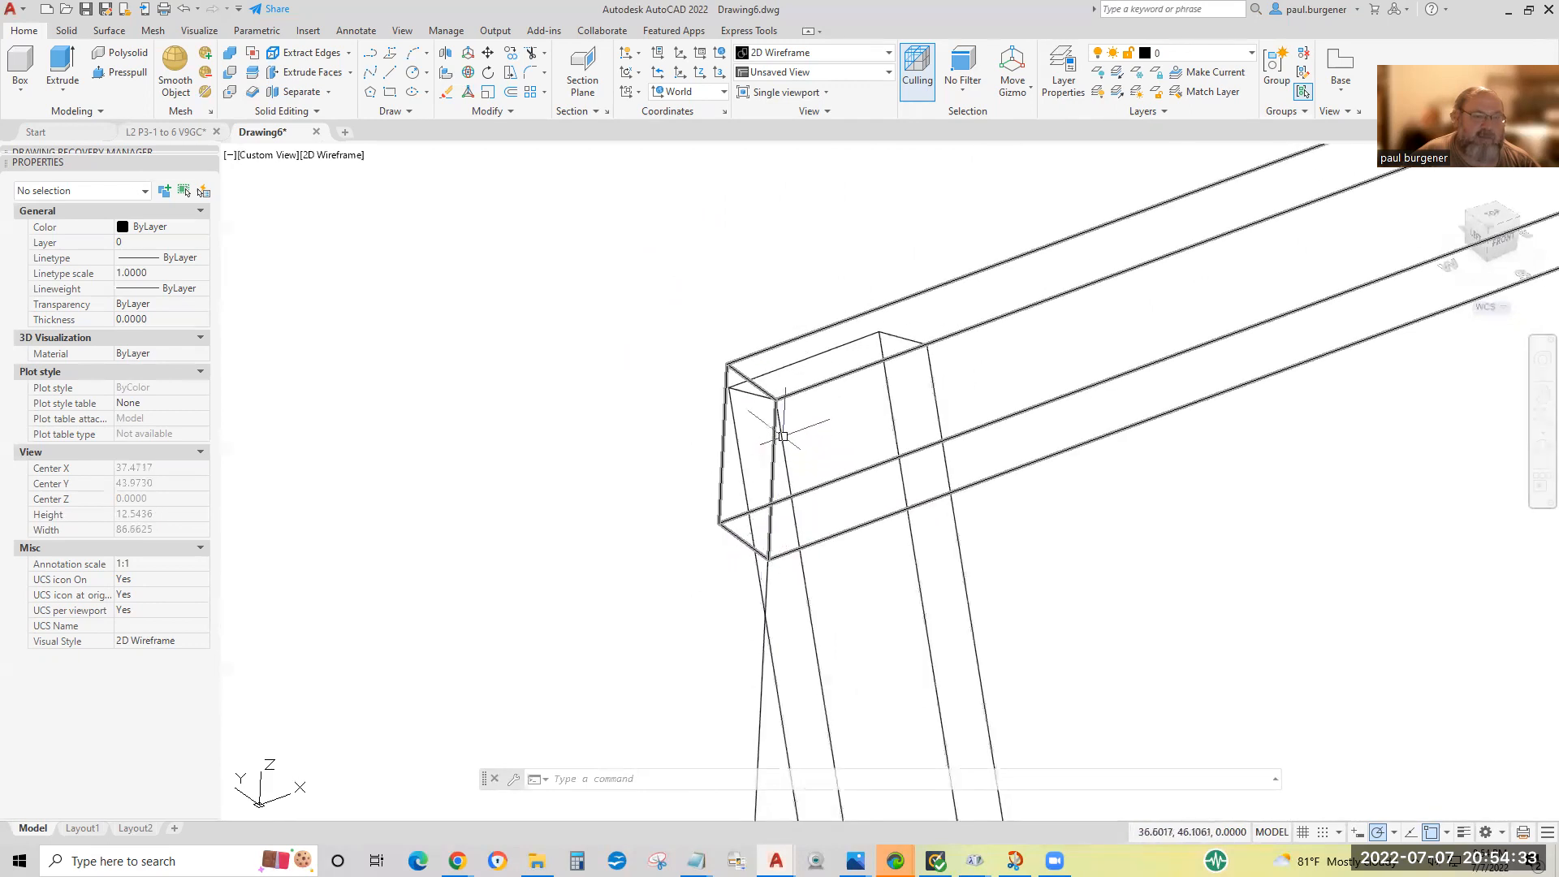
{"action": "scroll", "coordinate": [749, 426], "scroll_direction": "down", "scroll_amount": 2}
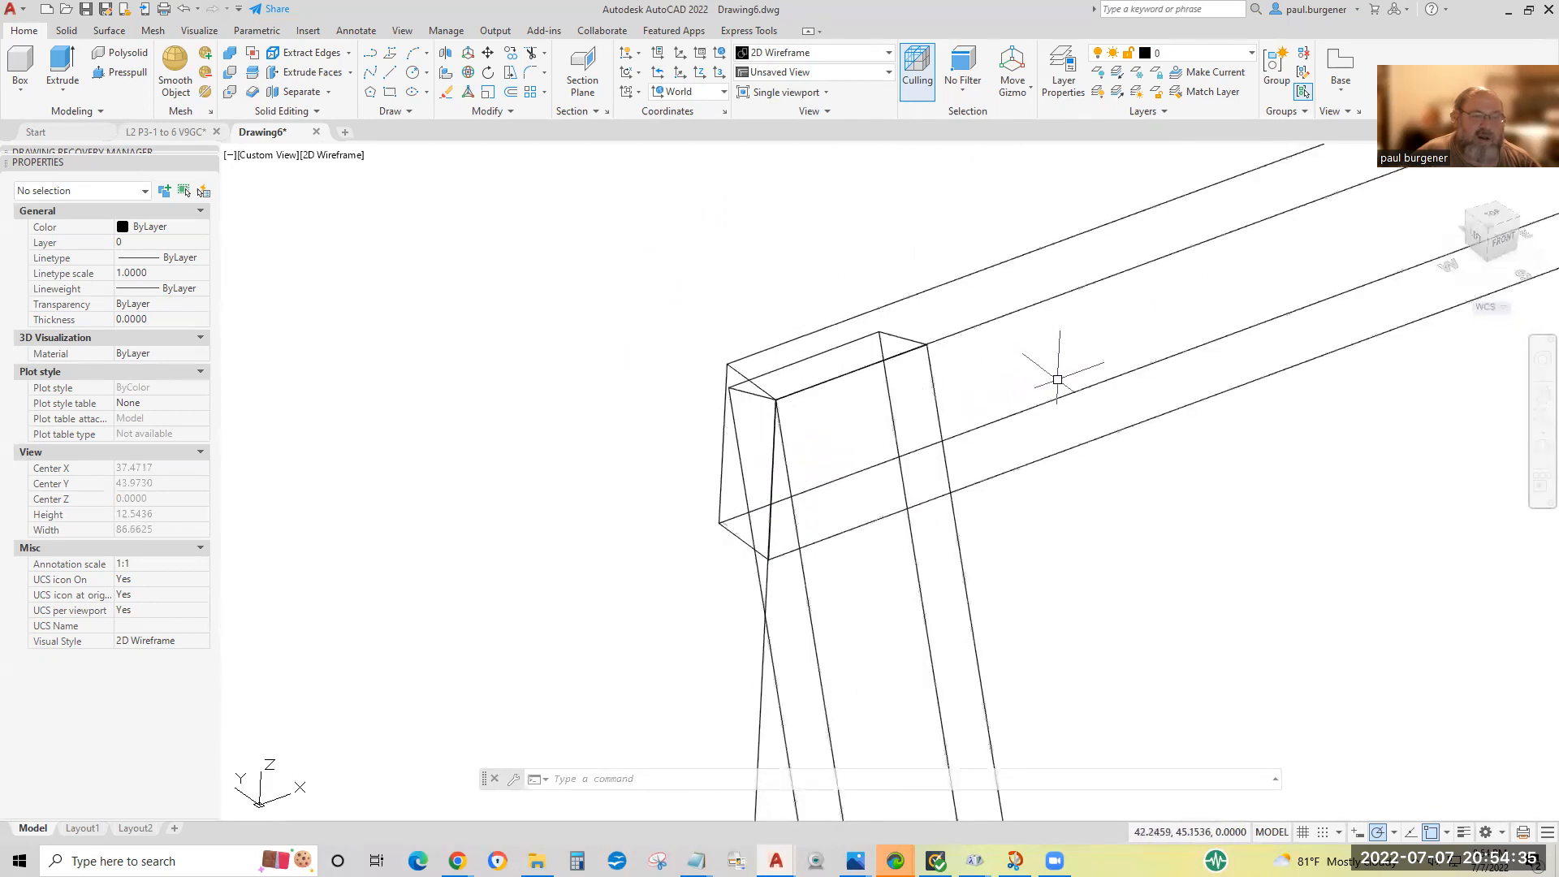
{"action": "scroll", "coordinate": [1040, 431], "scroll_direction": "down", "scroll_amount": 2}
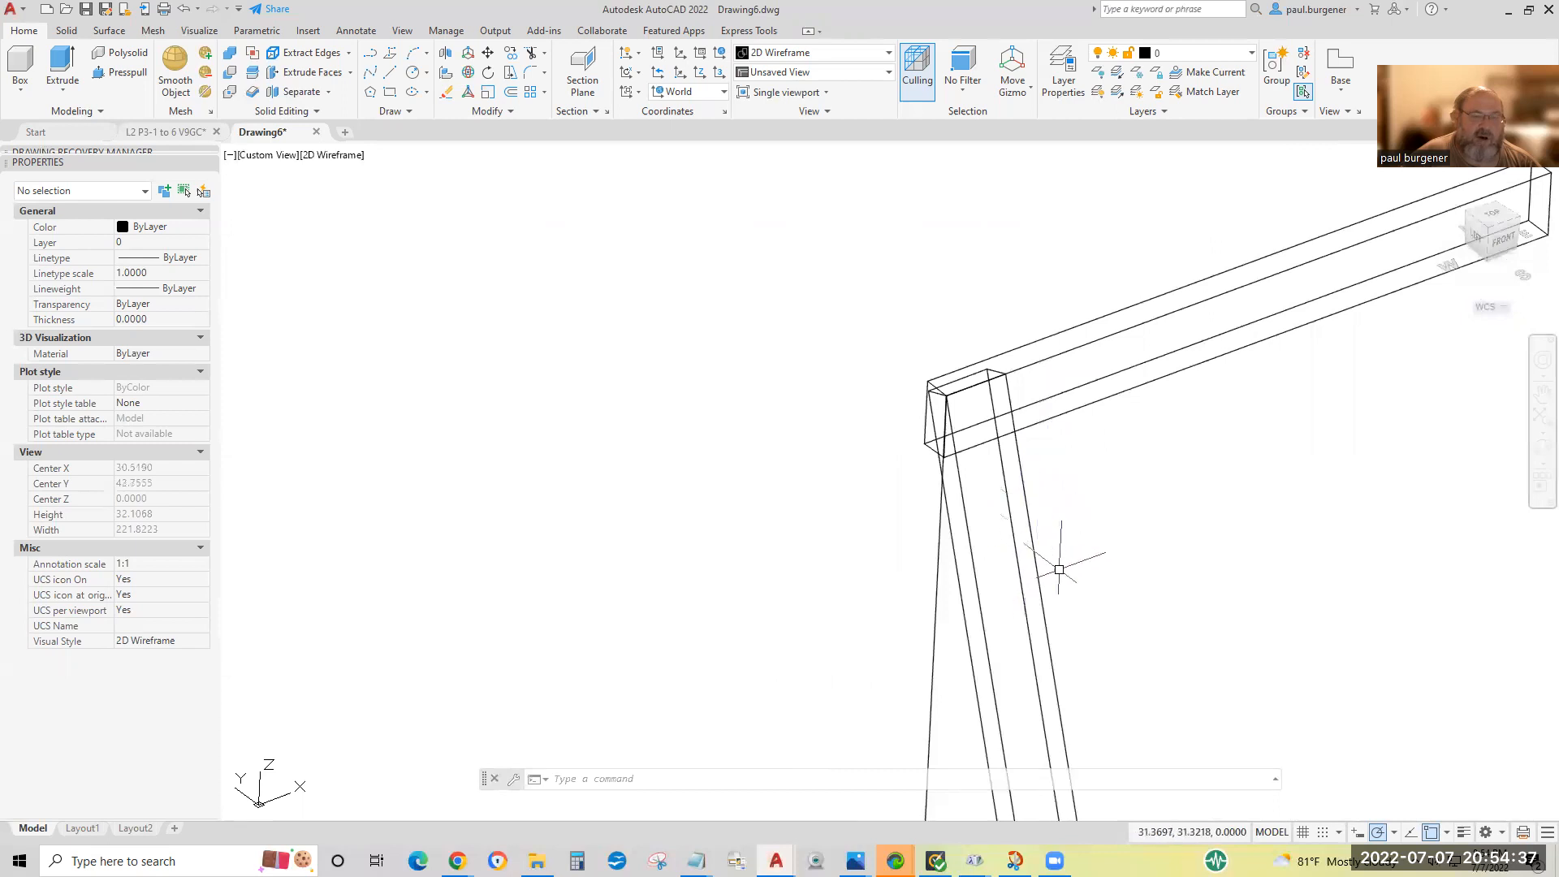
{"action": "middle_click_drag", "start_coordinate": [1067, 586], "coordinate": [574, 544]}
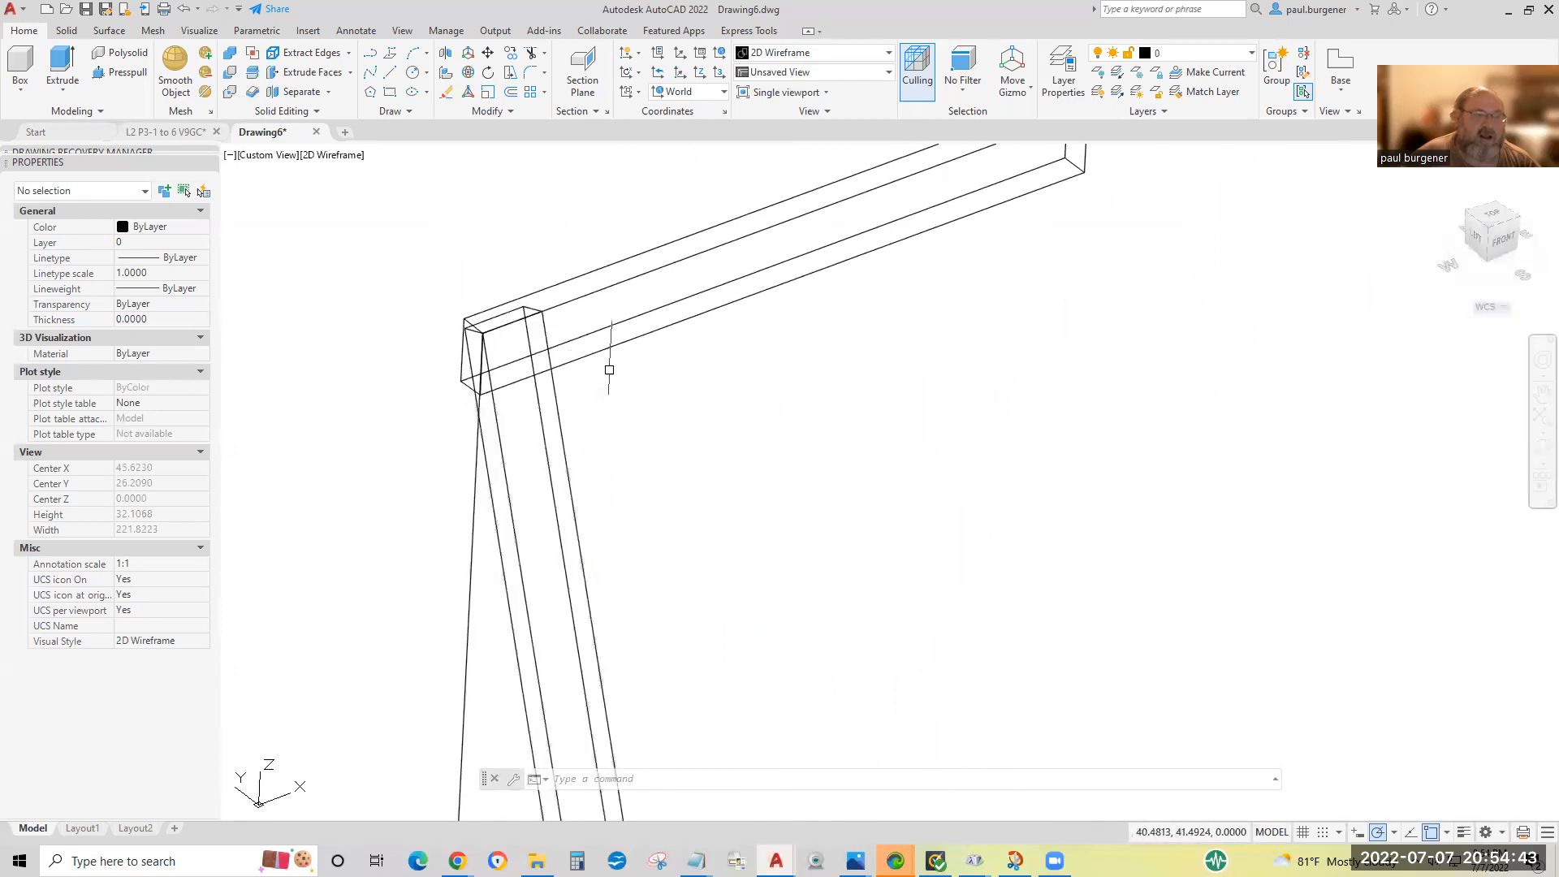
{"action": "middle_click_drag", "start_coordinate": [766, 234], "coordinate": [538, 467]}
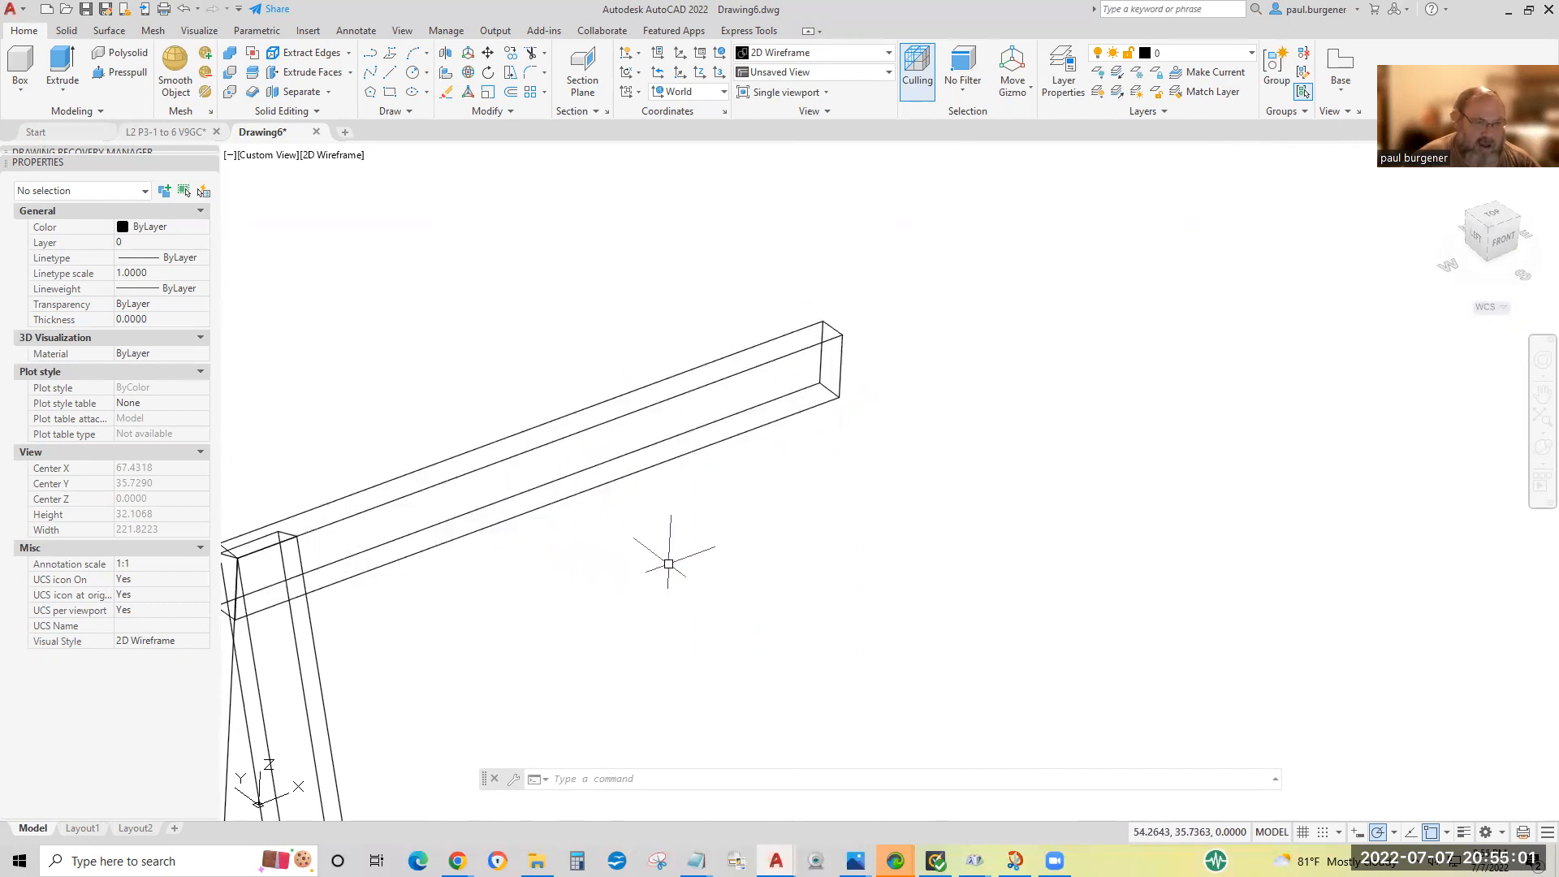
{"action": "middle_click_drag", "start_coordinate": [670, 563], "coordinate": [925, 504]}
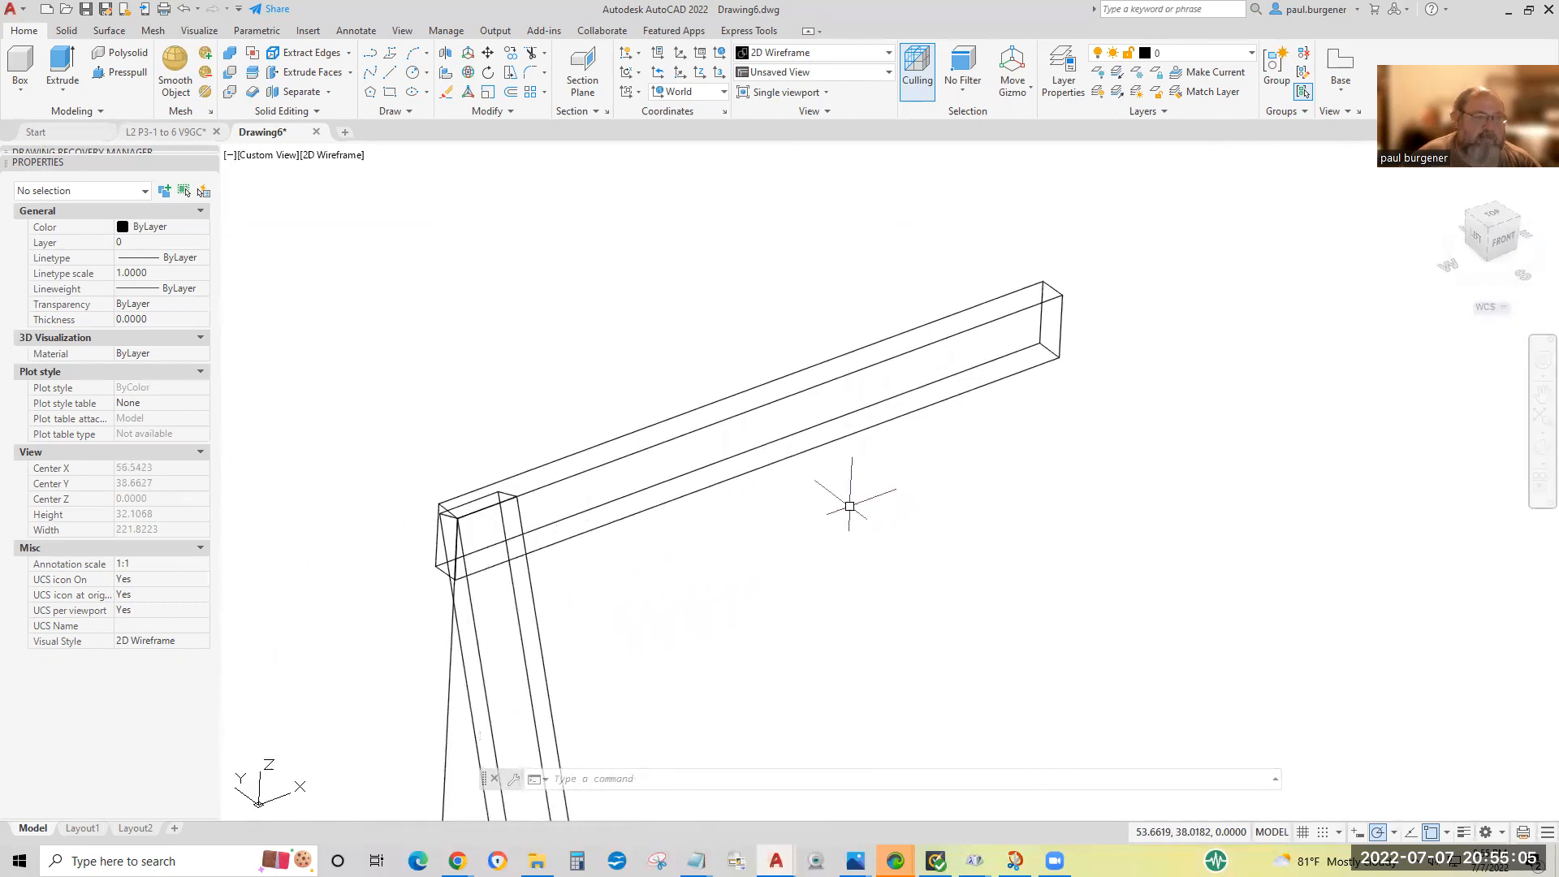
Slice the leg along the beam's front face with 3points: the far end's two front corners and the lower front edge's midpoint, keeping both sides.
{"action": "left_click", "coordinate": [253, 80]}
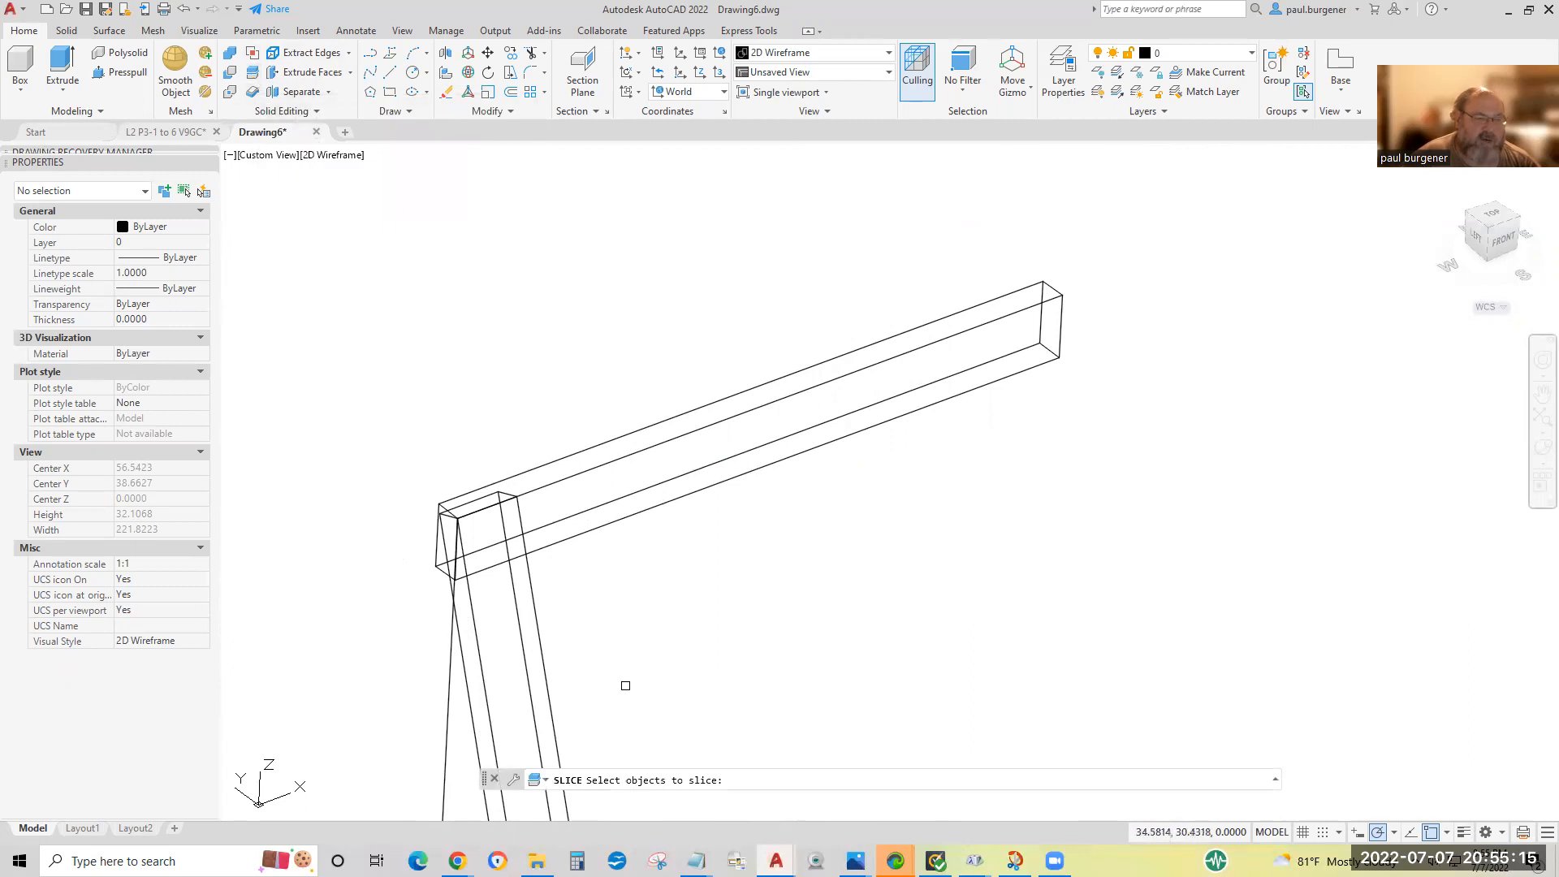
{"action": "left_click", "coordinate": [643, 715]}
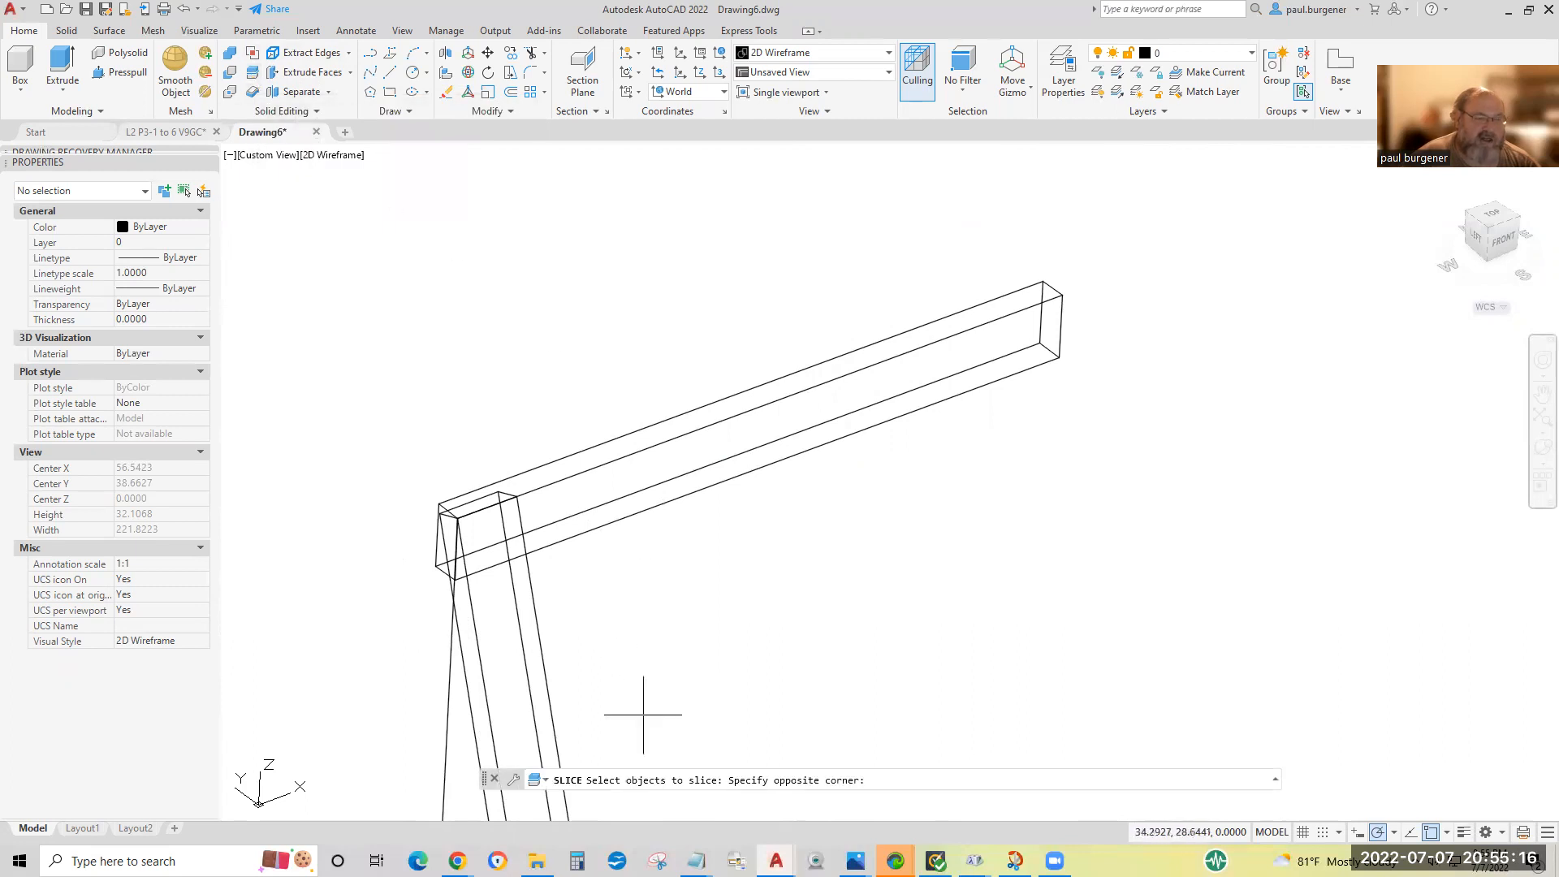
{"action": "left_click", "coordinate": [474, 626]}
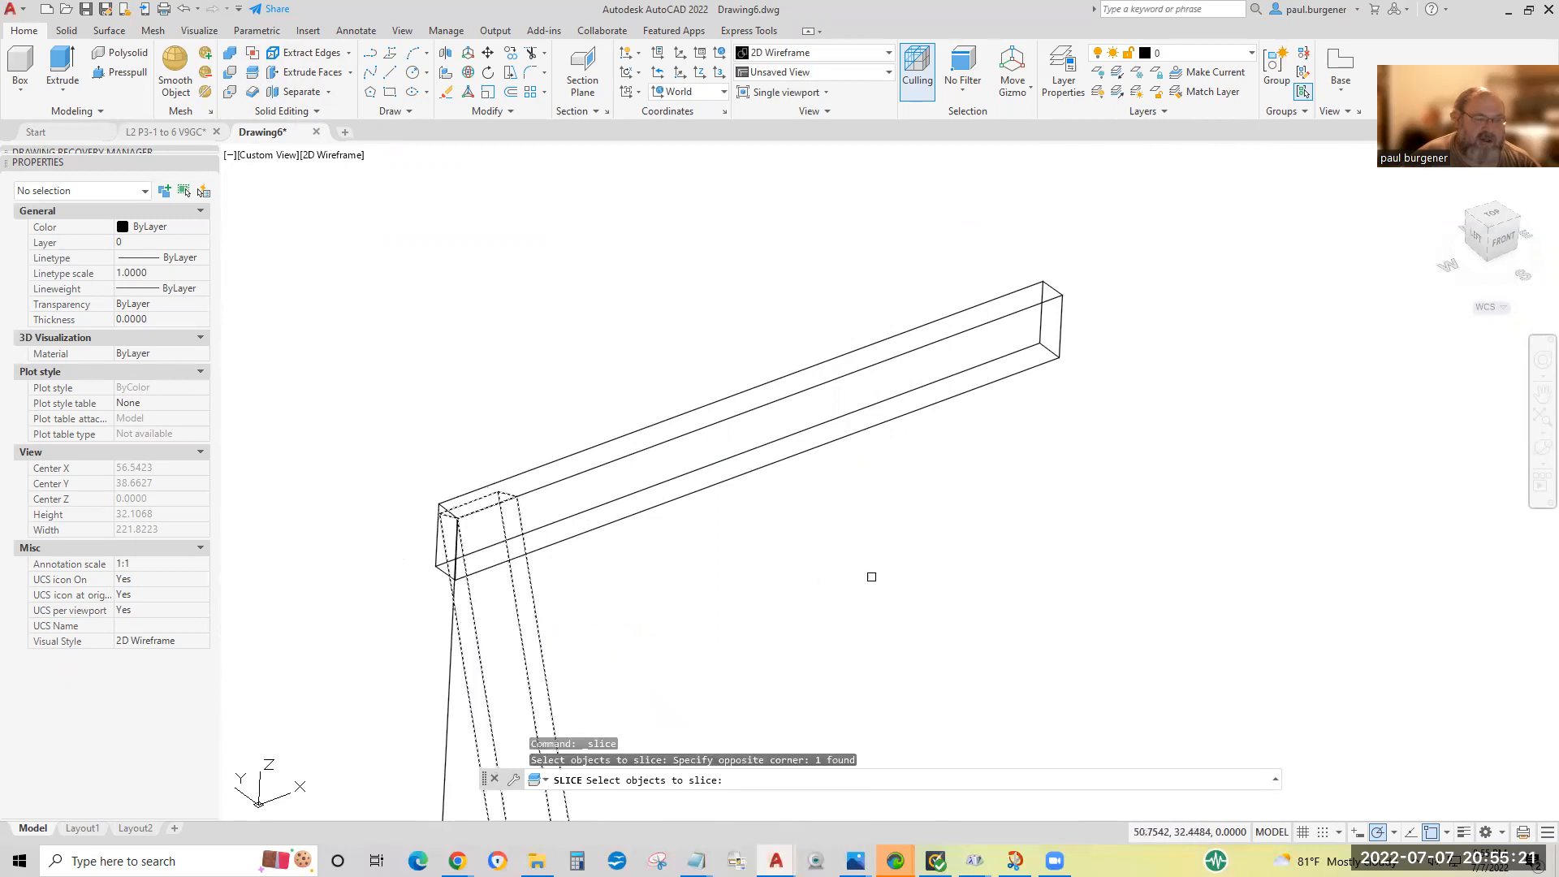
{"action": "key", "text": "Return"}
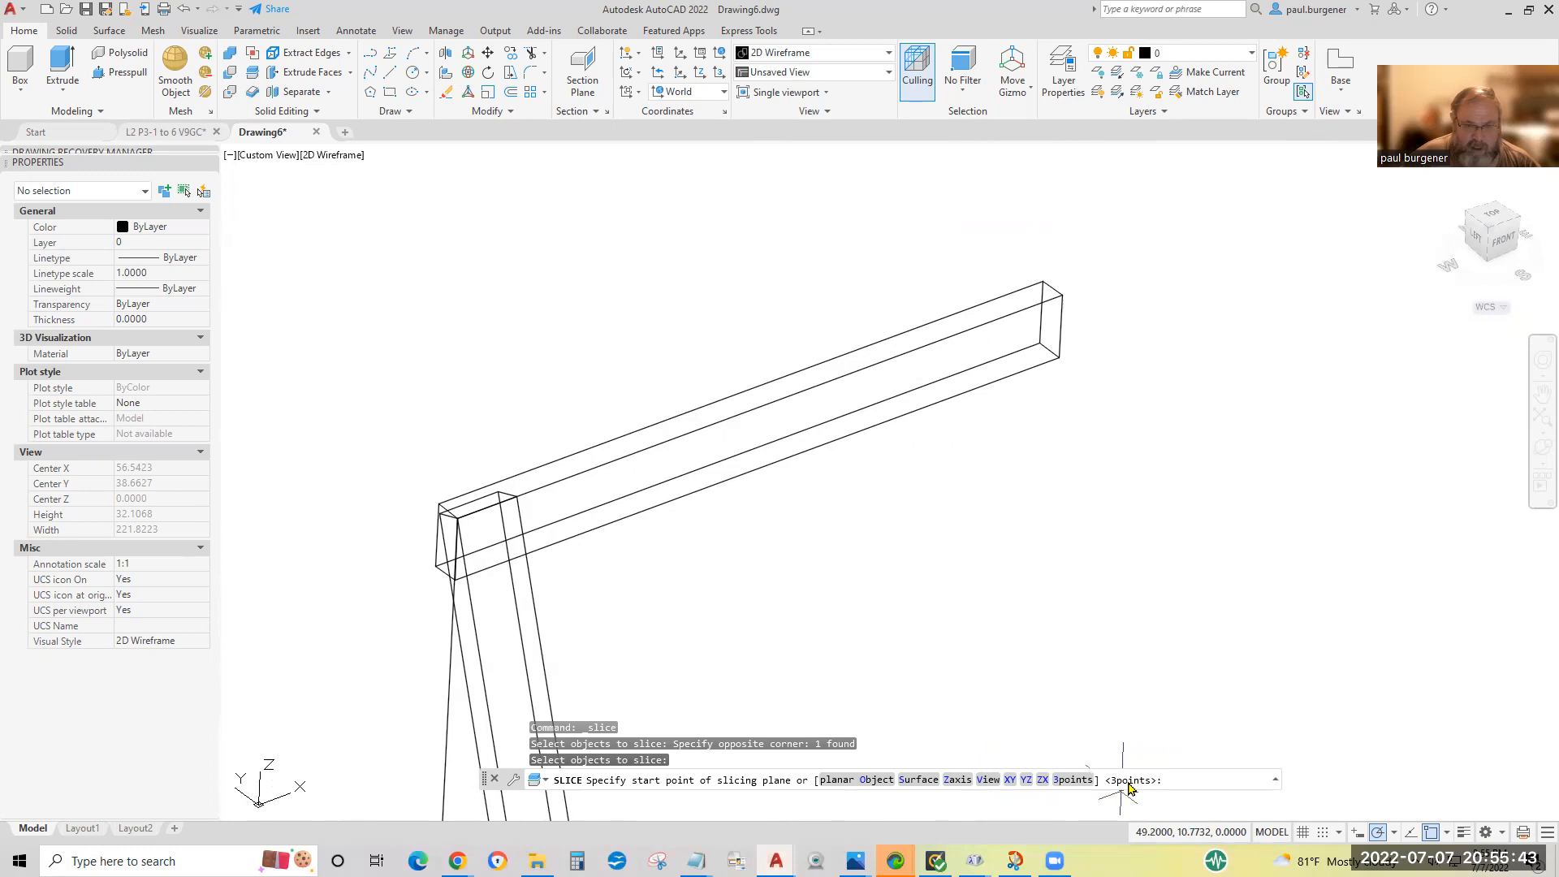
{"action": "key", "text": "Return"}
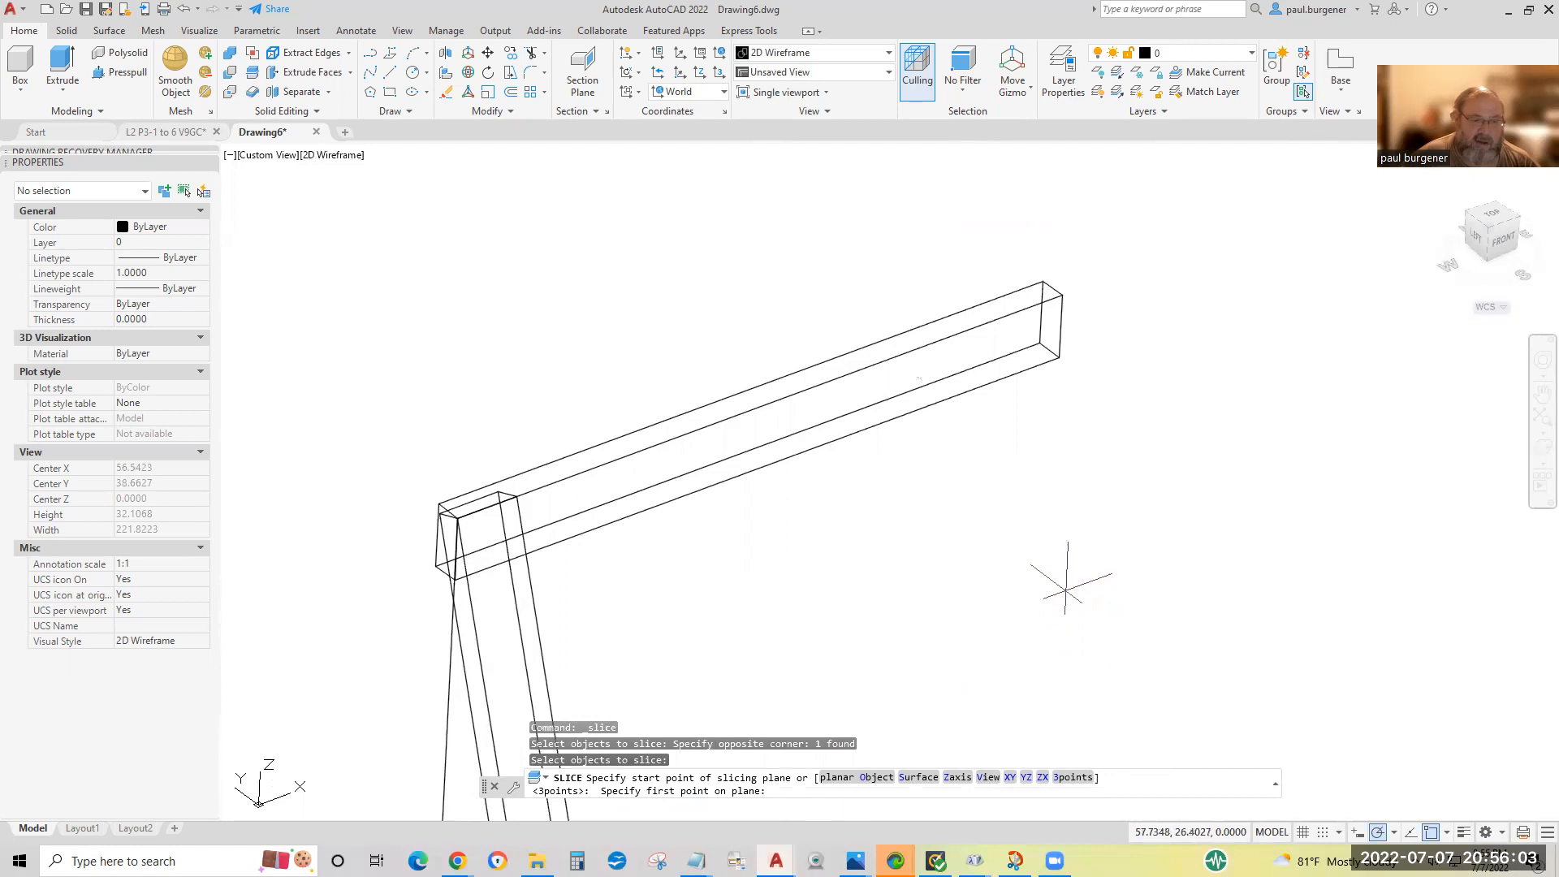
{"action": "left_click", "coordinate": [1063, 293]}
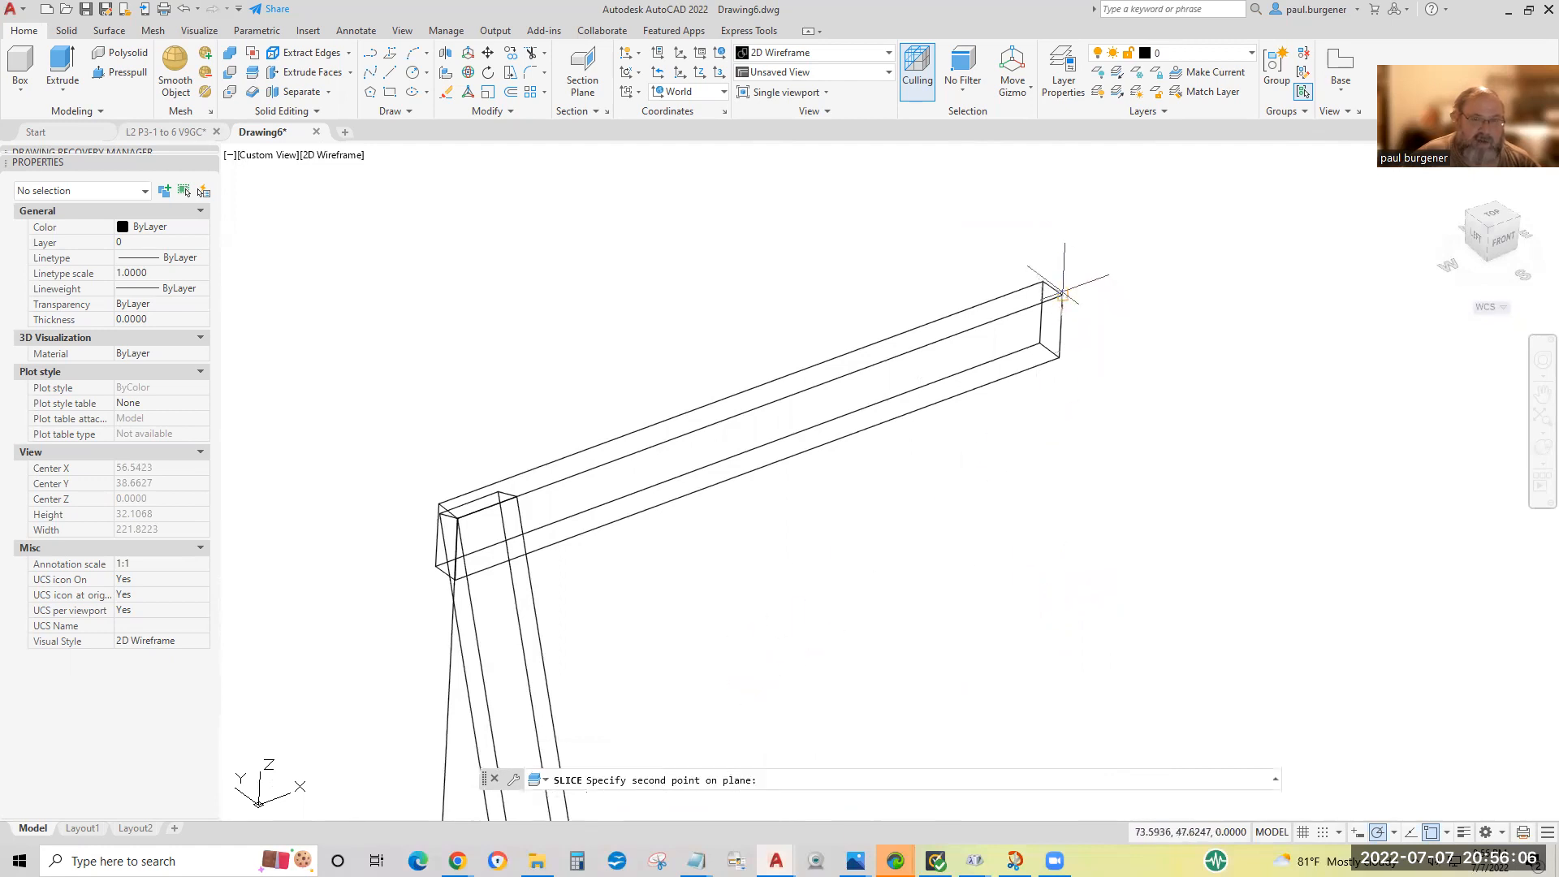
{"action": "left_click", "coordinate": [1058, 357]}
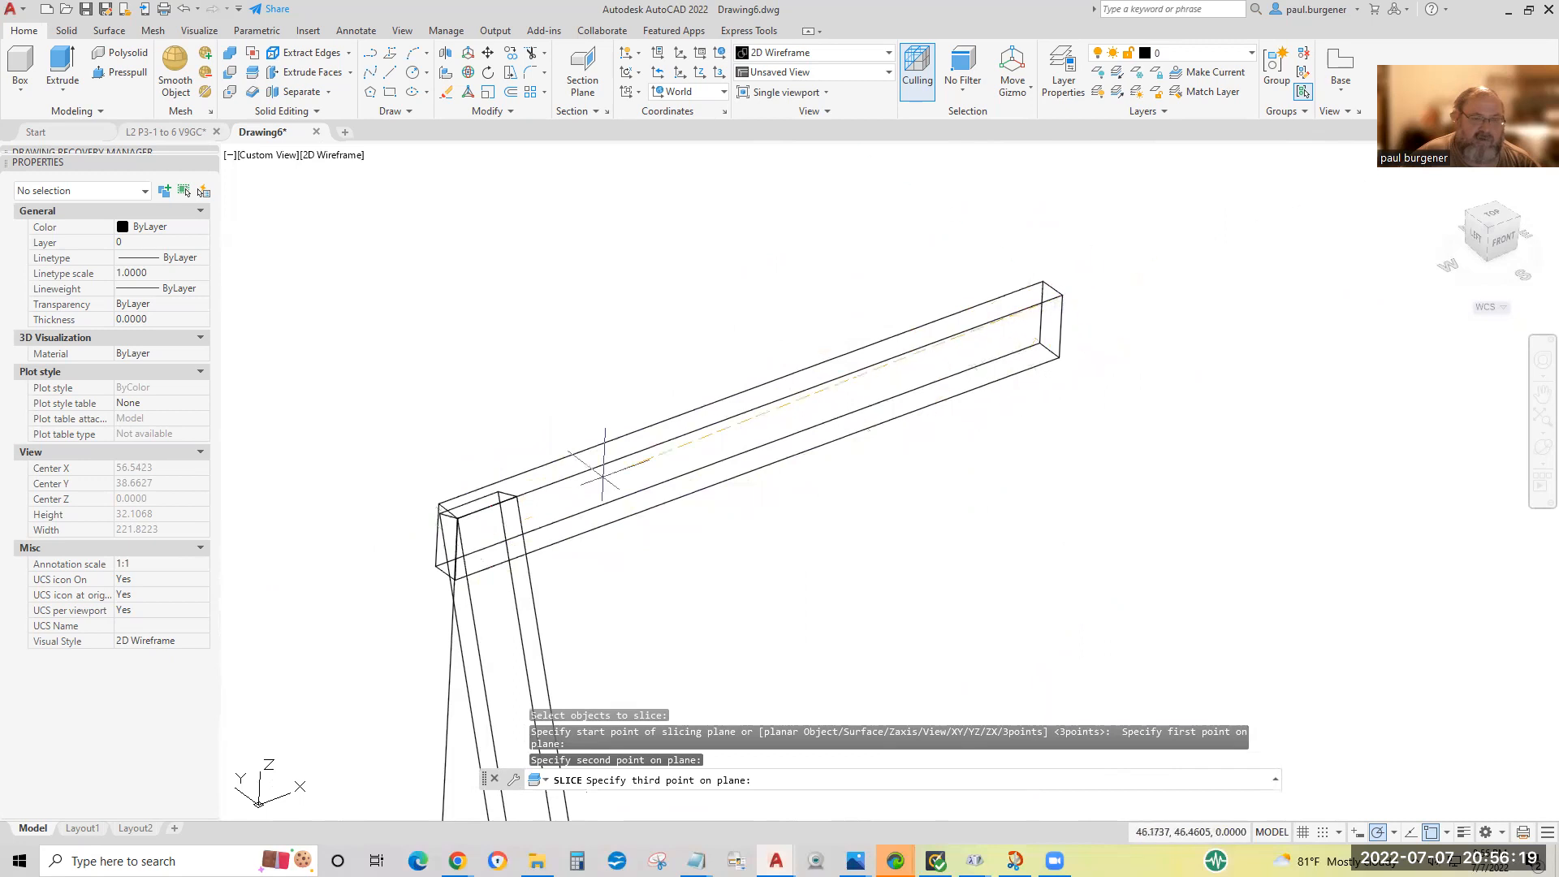
{"action": "left_click", "coordinate": [756, 469]}
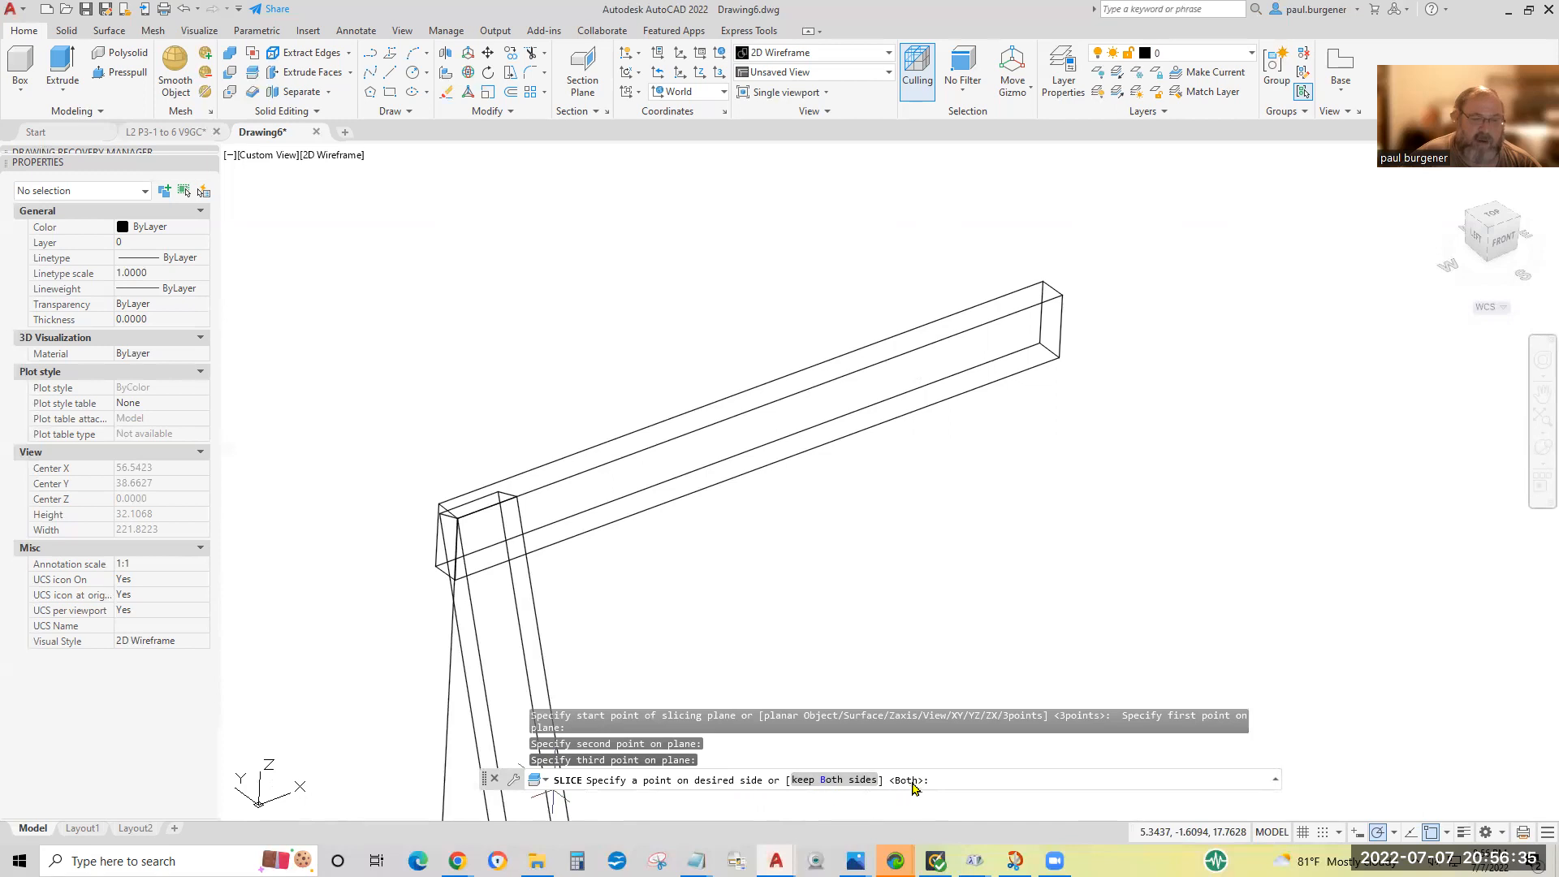
{"action": "scroll", "coordinate": [981, 644], "scroll_direction": "down", "scroll_amount": 5}
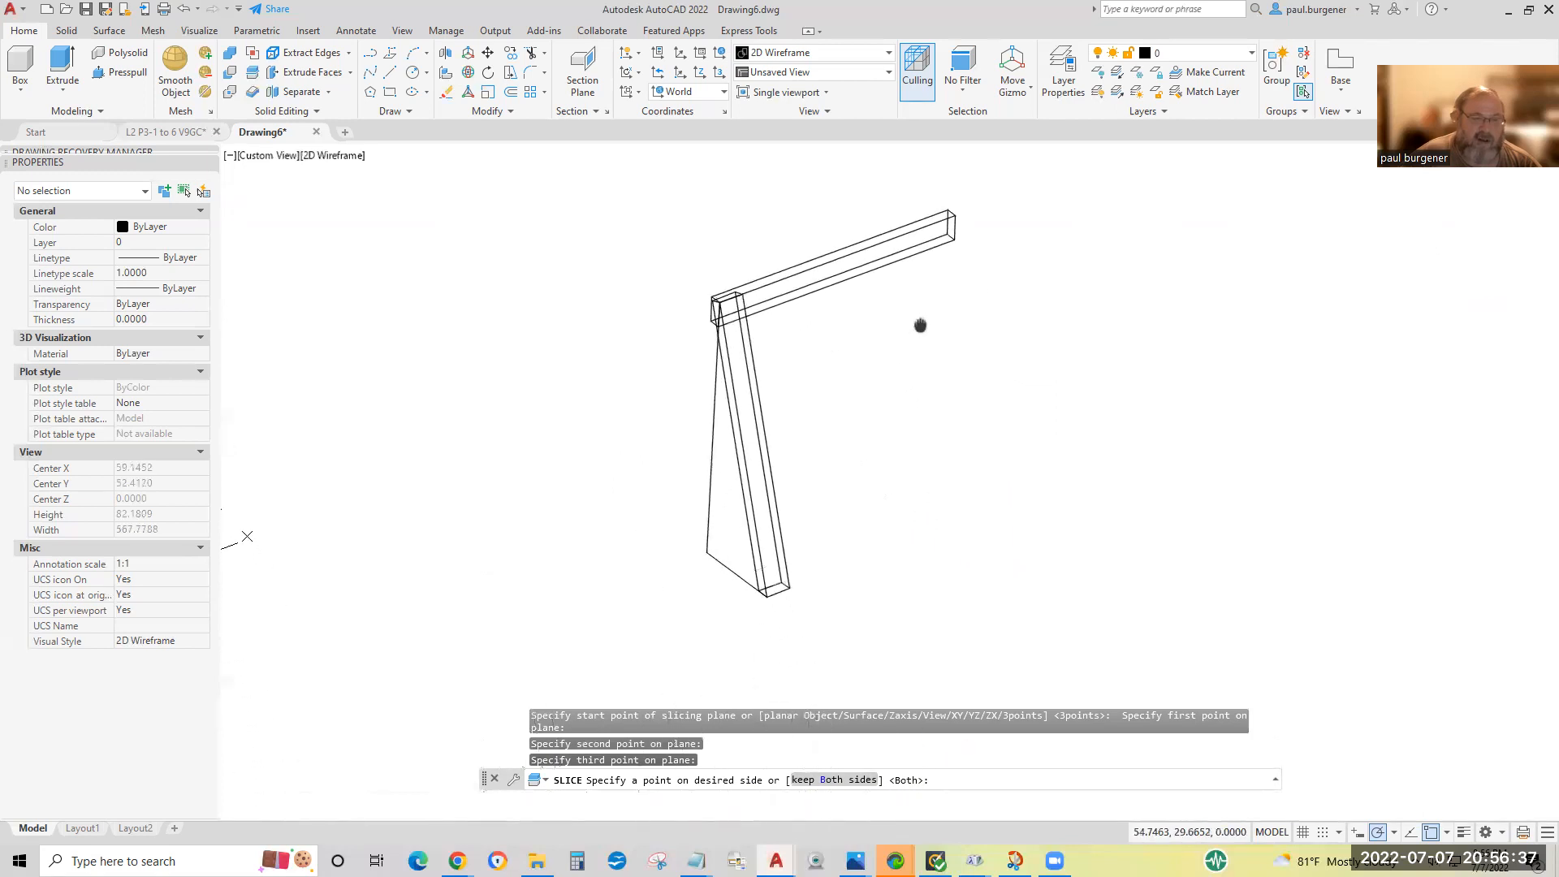
{"action": "scroll", "coordinate": [713, 294], "scroll_direction": "up", "scroll_amount": 10}
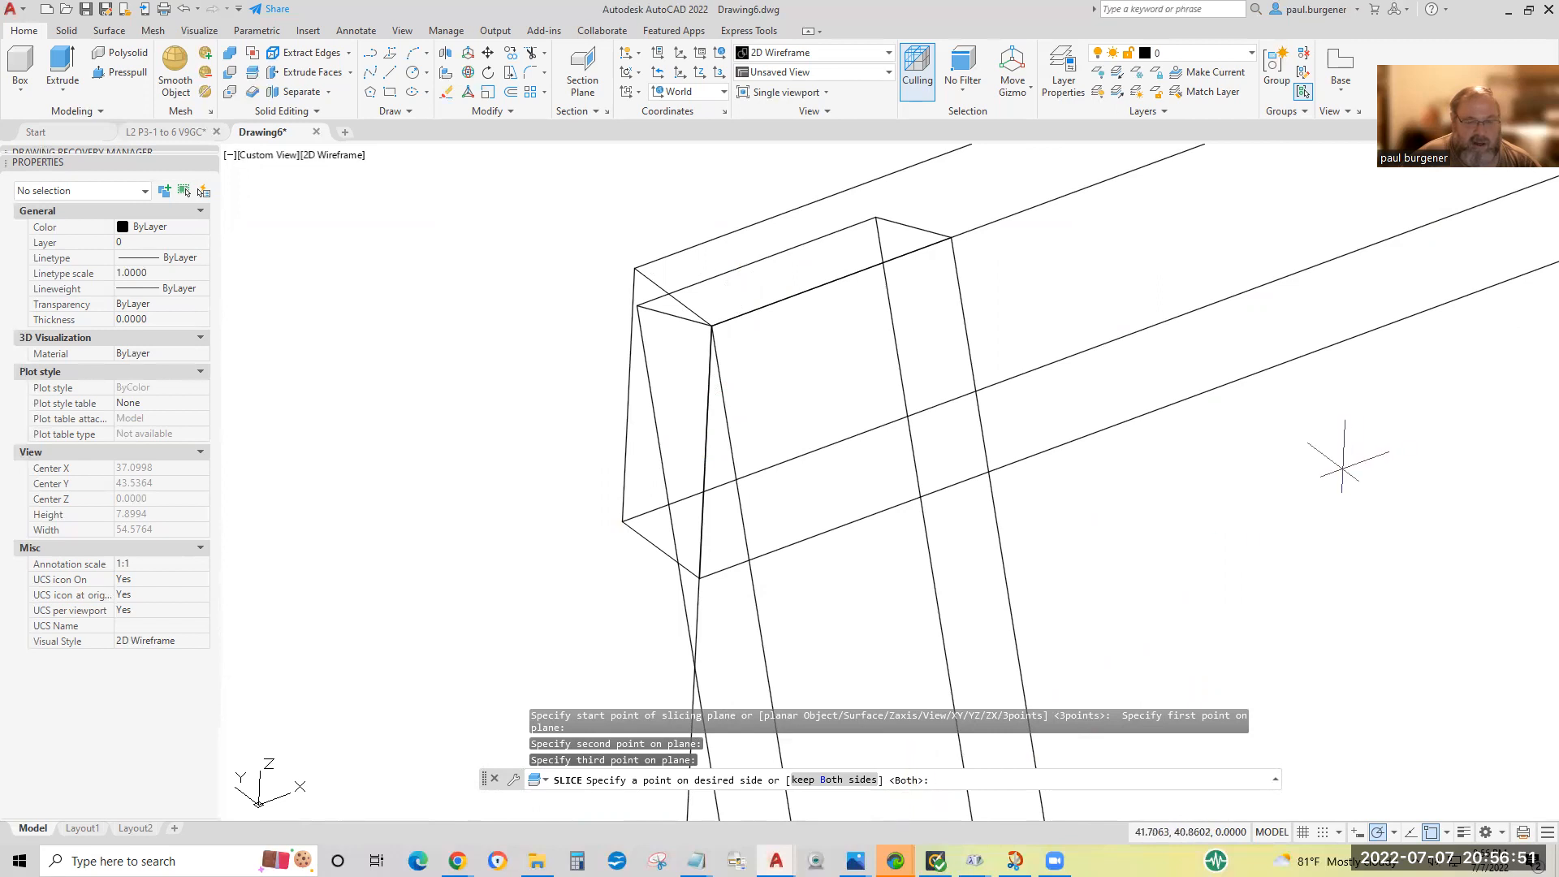
{"action": "key", "text": "Return"}
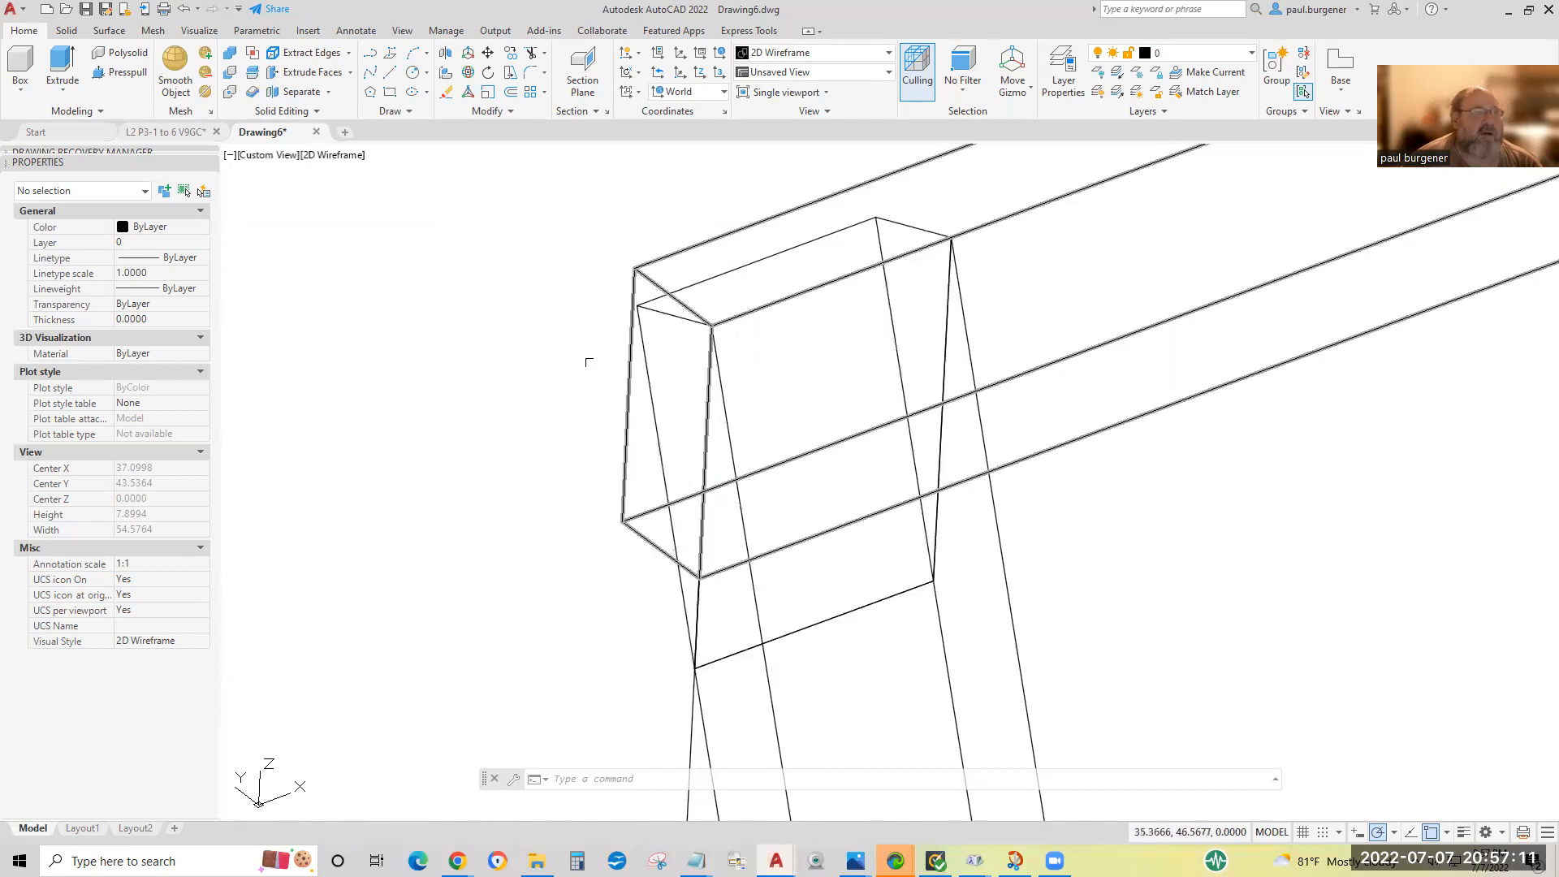
Erase the leftover wedge of the leg that lies inside the beam.
{"action": "left_click", "coordinate": [445, 98]}
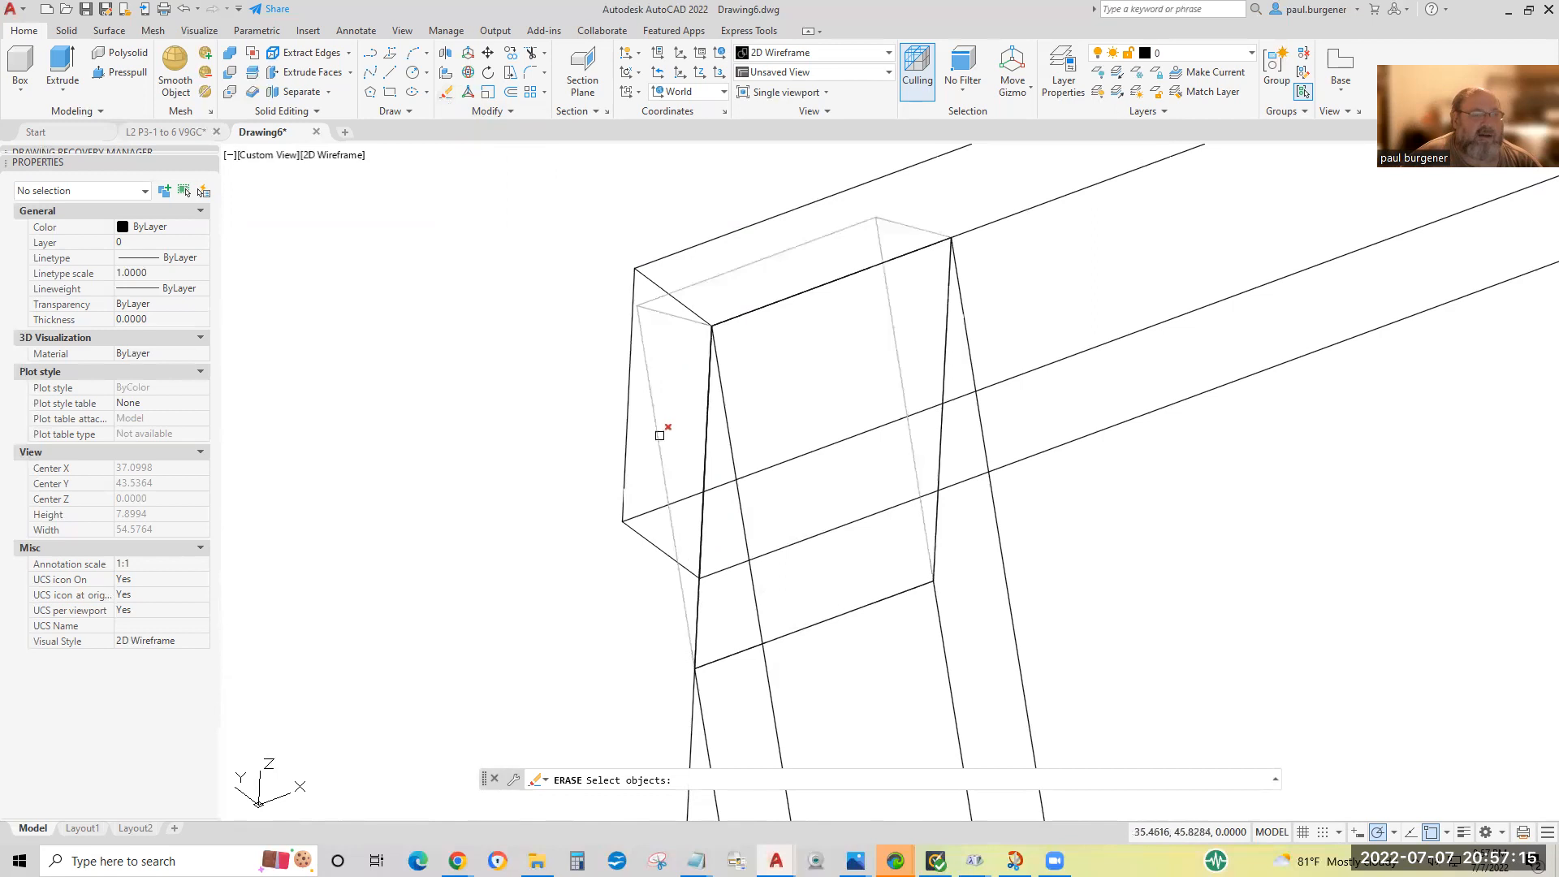
{"action": "left_click", "coordinate": [658, 436]}
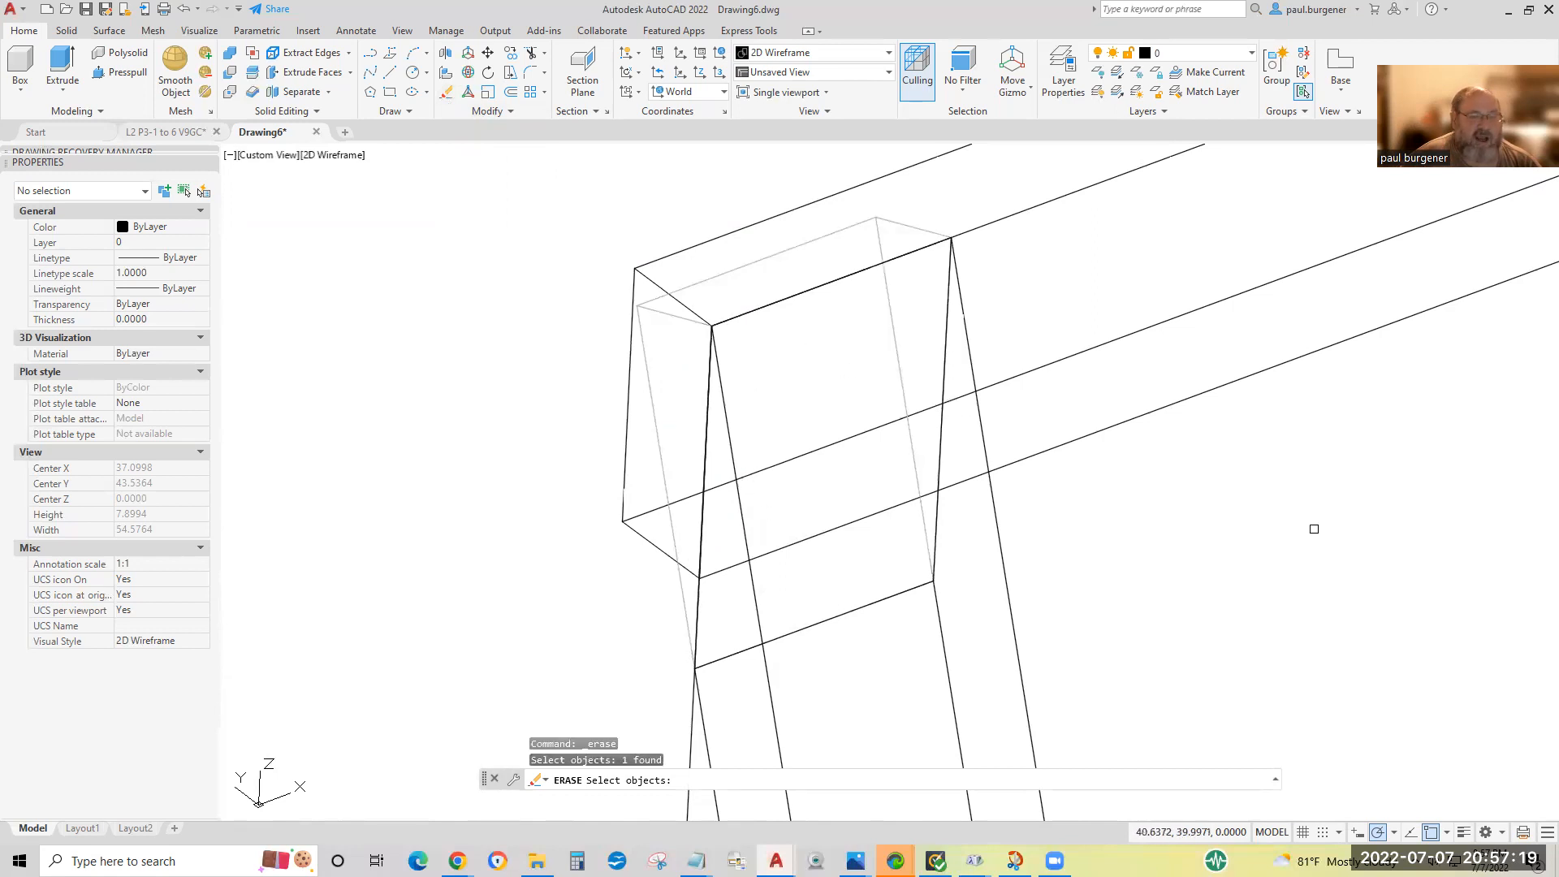
{"action": "key", "text": "Return"}
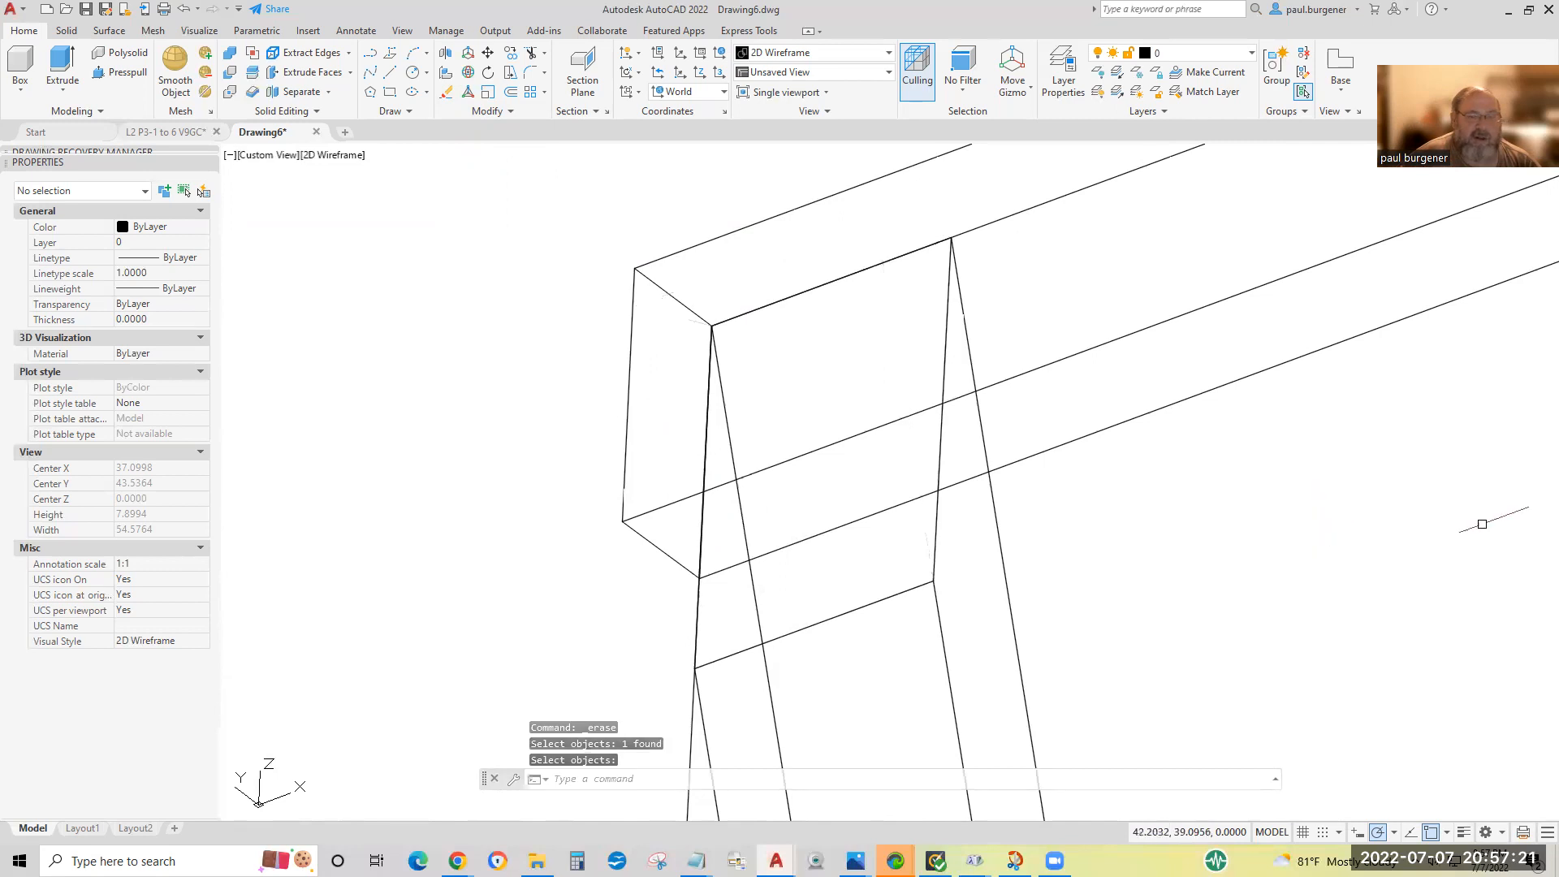
{"action": "scroll", "coordinate": [1255, 572], "scroll_direction": "down", "scroll_amount": 4}
{"action": "middle_click_drag", "start_coordinate": [1257, 585], "coordinate": [755, 323]}
{"action": "key", "text": "Return"}
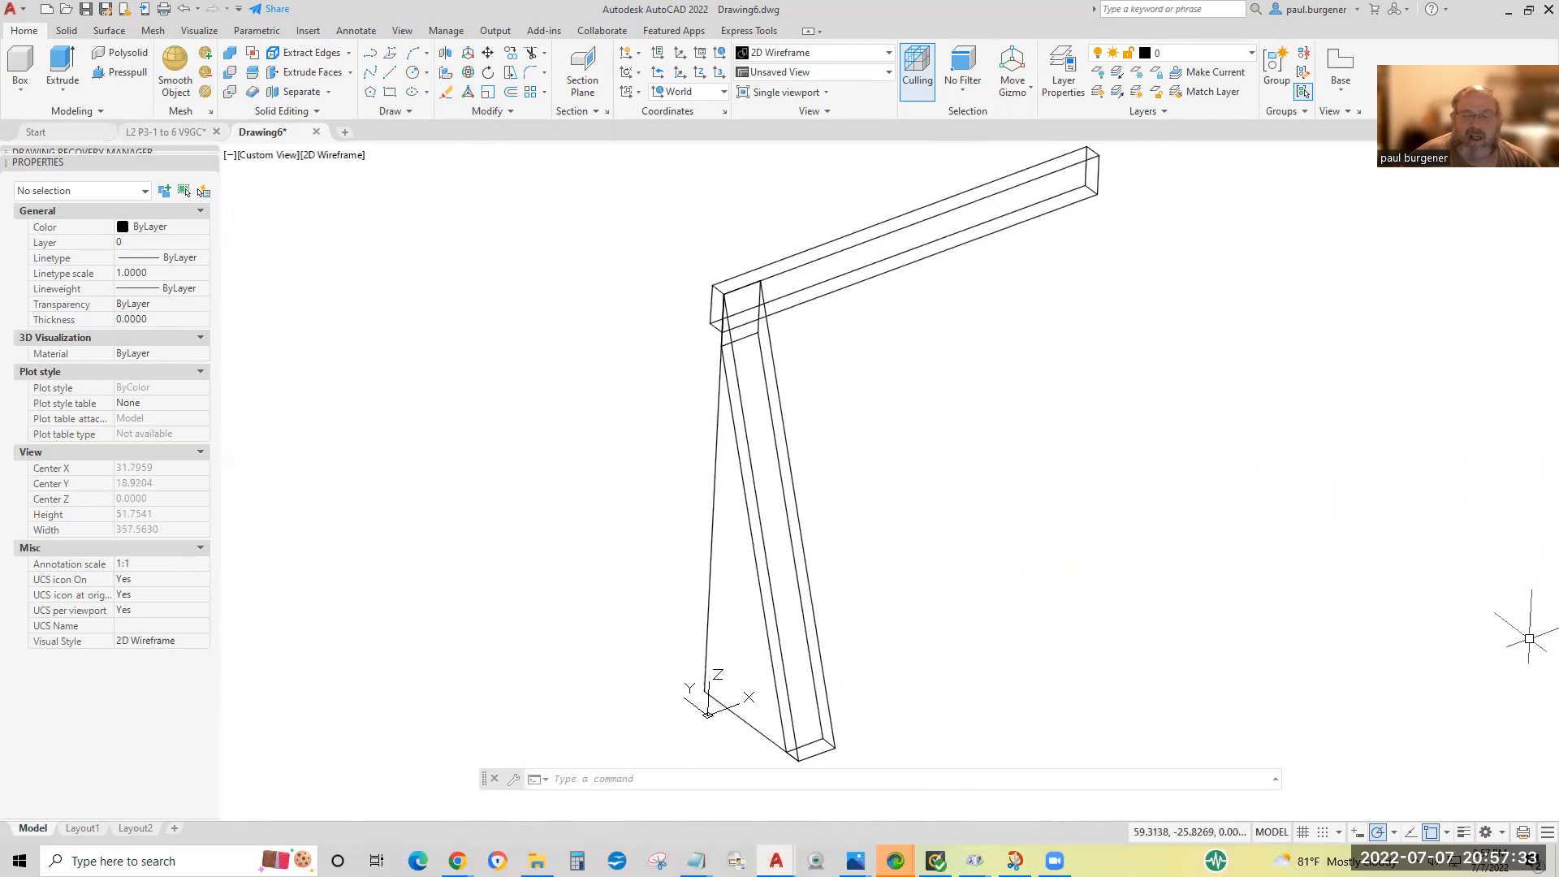
Turn the navigation bar off and back on to restore its display in the drawing area.
{"action": "left_click", "coordinate": [402, 31]}
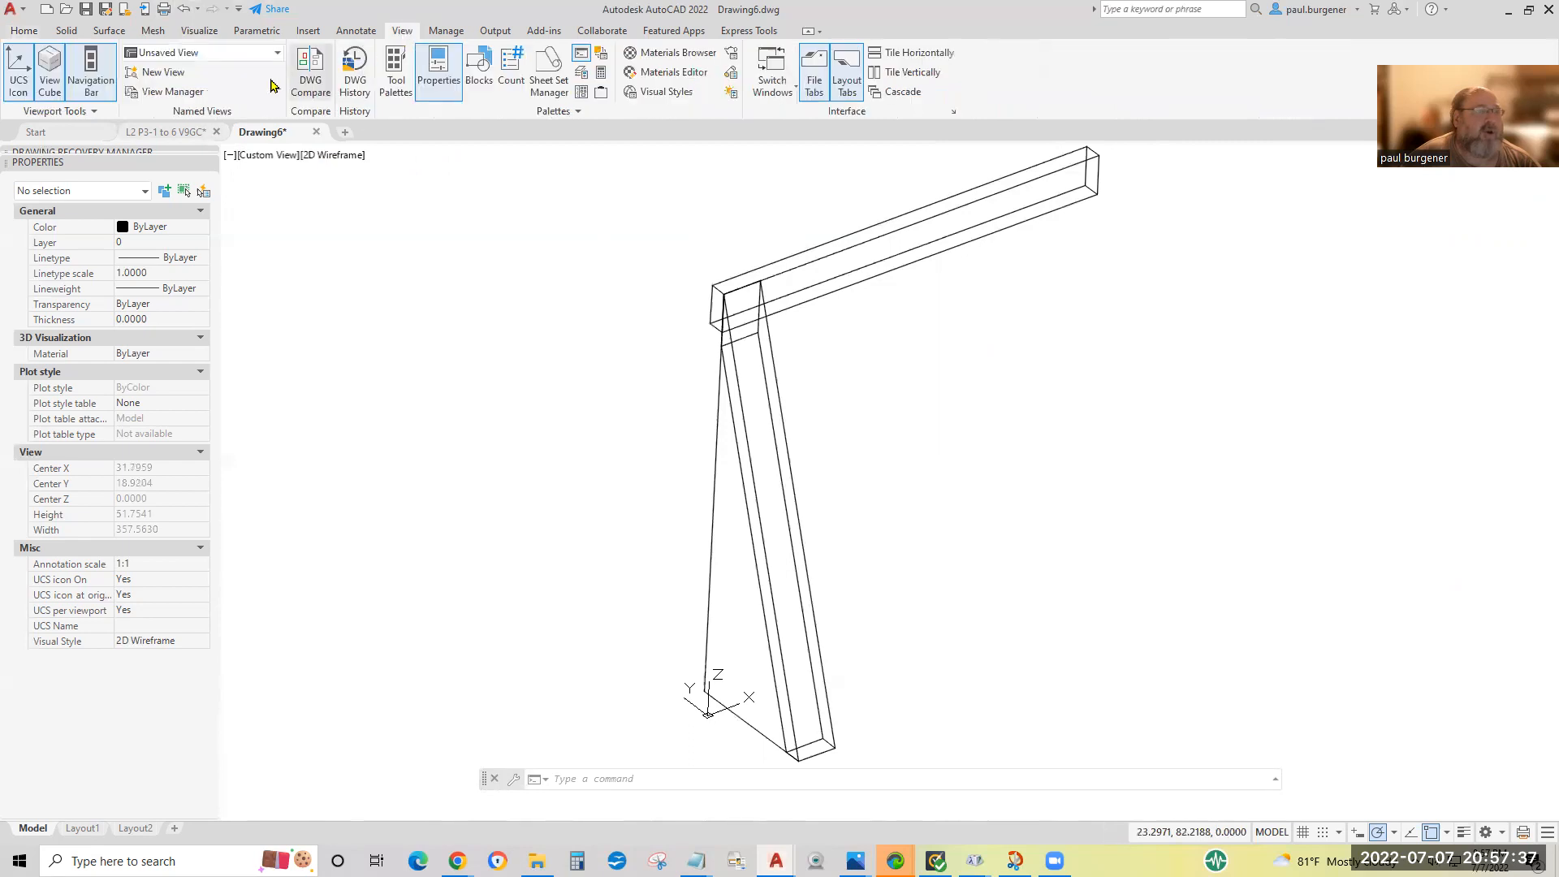
{"action": "left_click", "coordinate": [91, 73]}
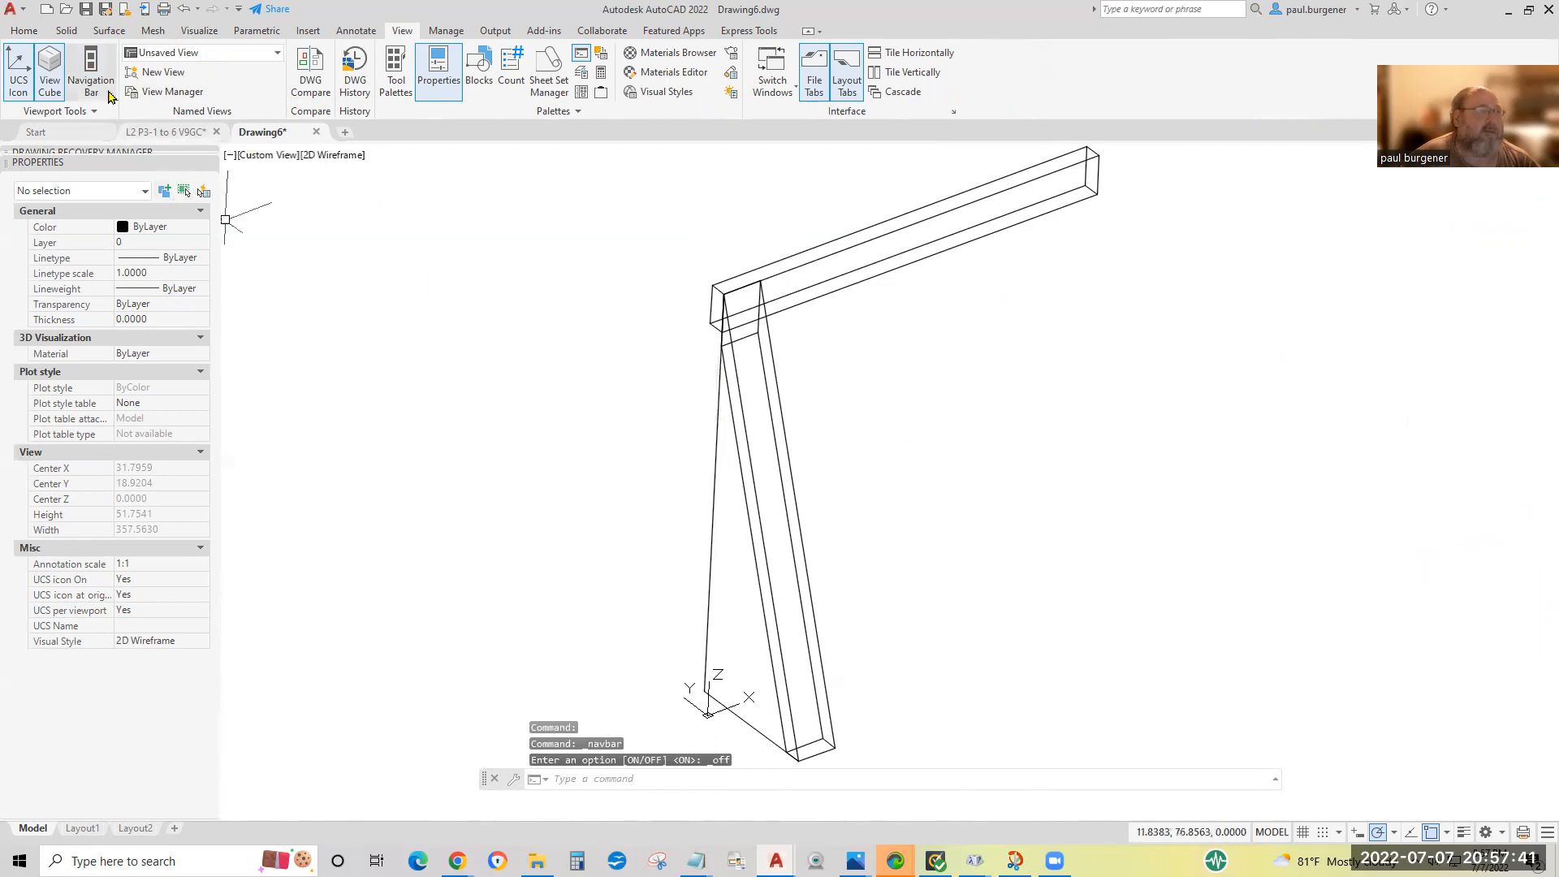
{"action": "left_click", "coordinate": [91, 73]}
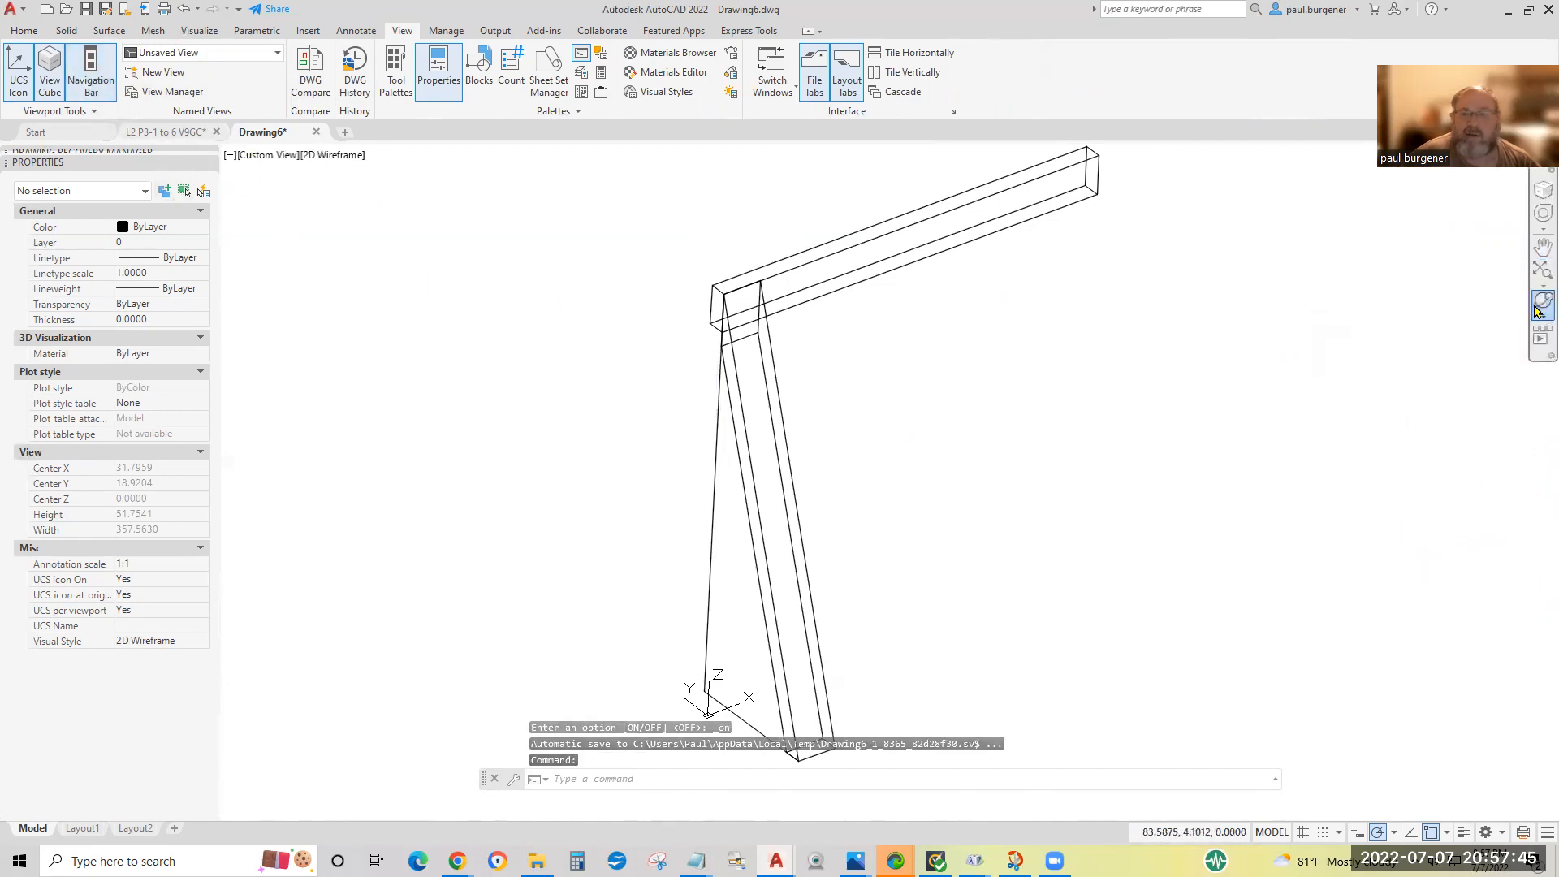
{"action": "middle_click_drag", "start_coordinate": [1428, 395], "coordinate": [1413, 348]}
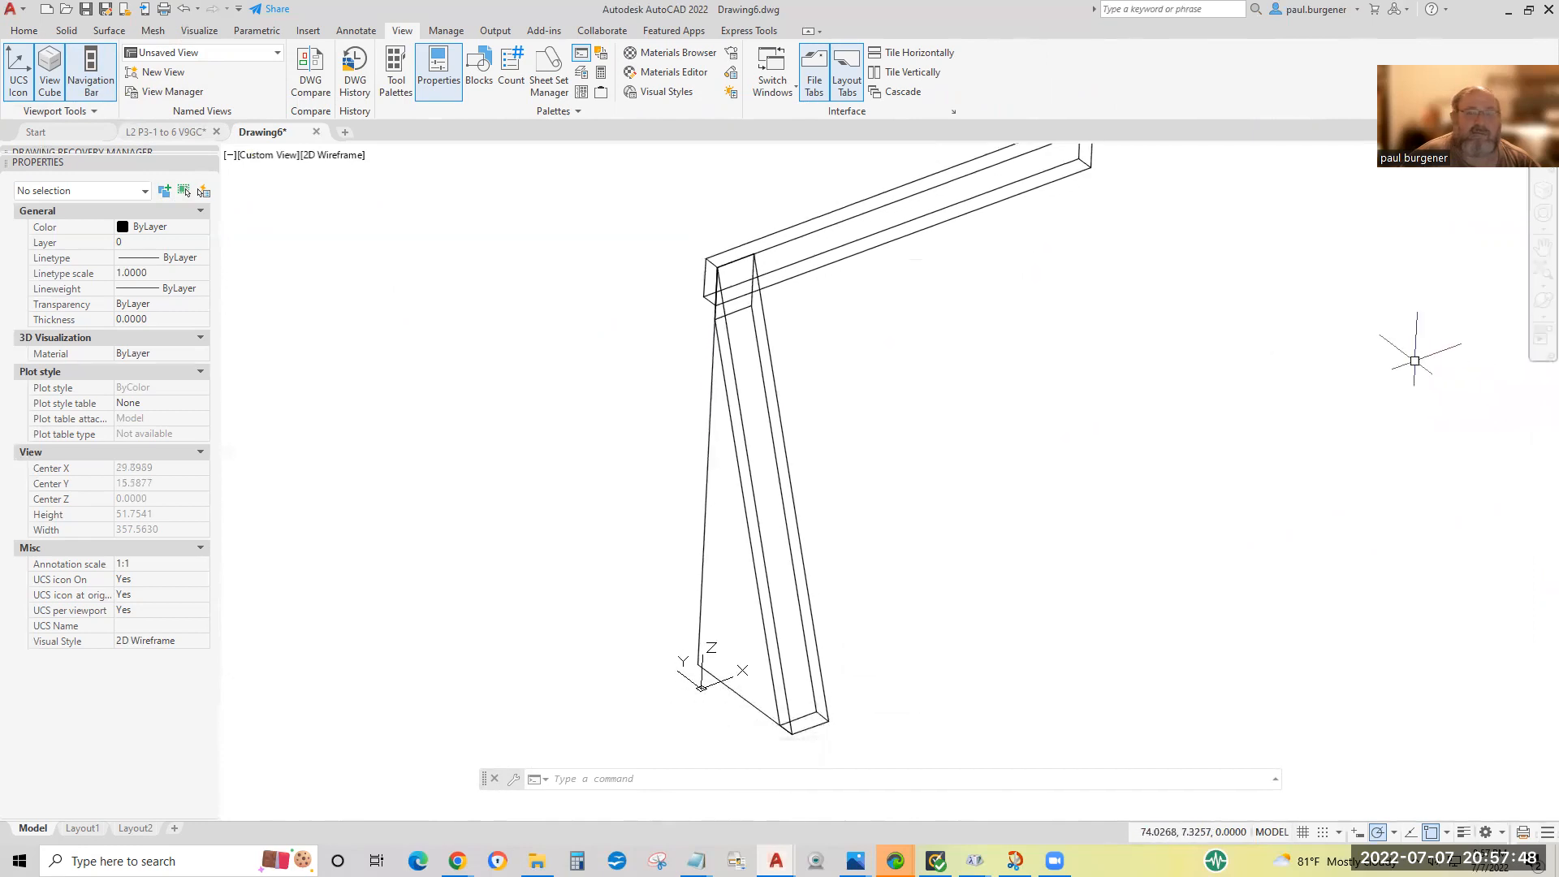
Examine the leg and beam from several angles with Free Orbit, including both ends of the beam.
{"action": "left_click", "coordinate": [1538, 319]}
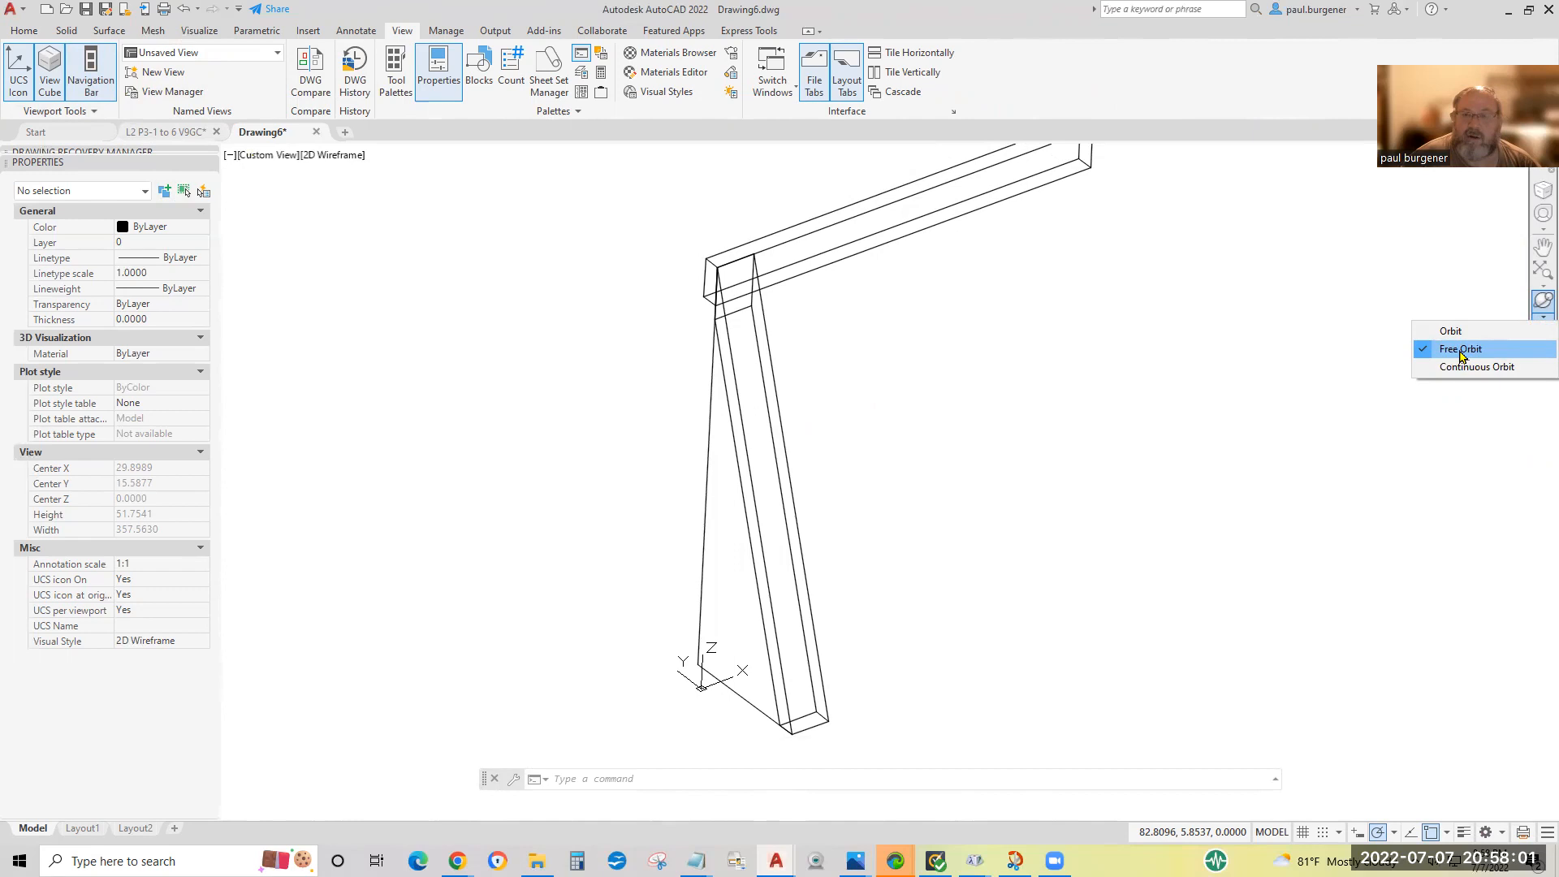
{"action": "left_click", "coordinate": [1462, 349]}
{"action": "left_click_drag", "start_coordinate": [915, 598], "coordinate": [1023, 473]}
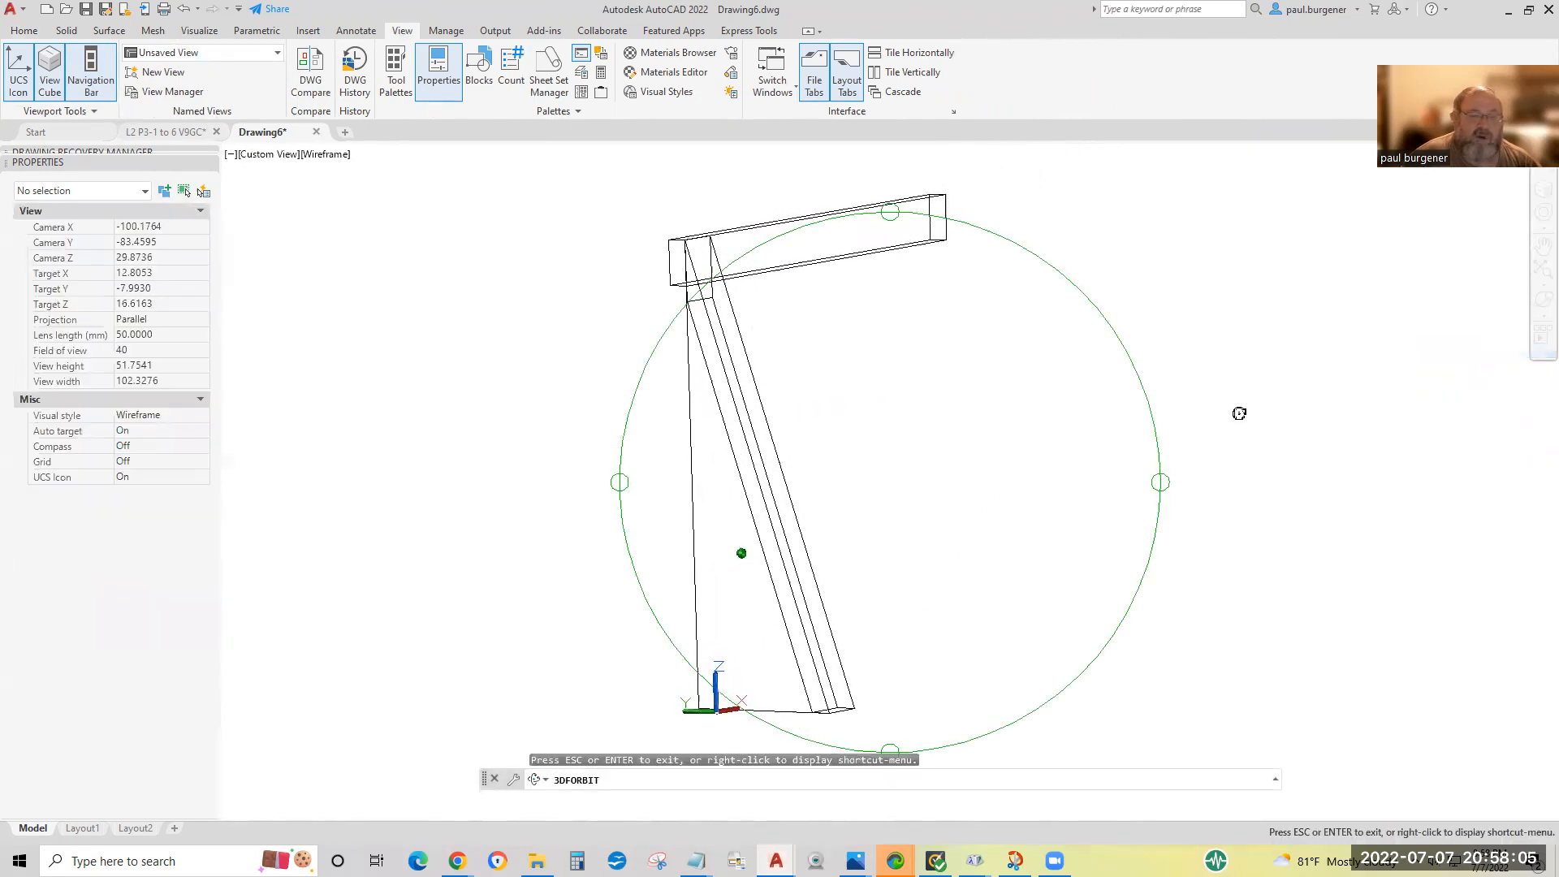
{"action": "left_click_drag", "start_coordinate": [1234, 415], "coordinate": [1195, 470]}
{"action": "left_click_drag", "start_coordinate": [729, 687], "coordinate": [719, 697]}
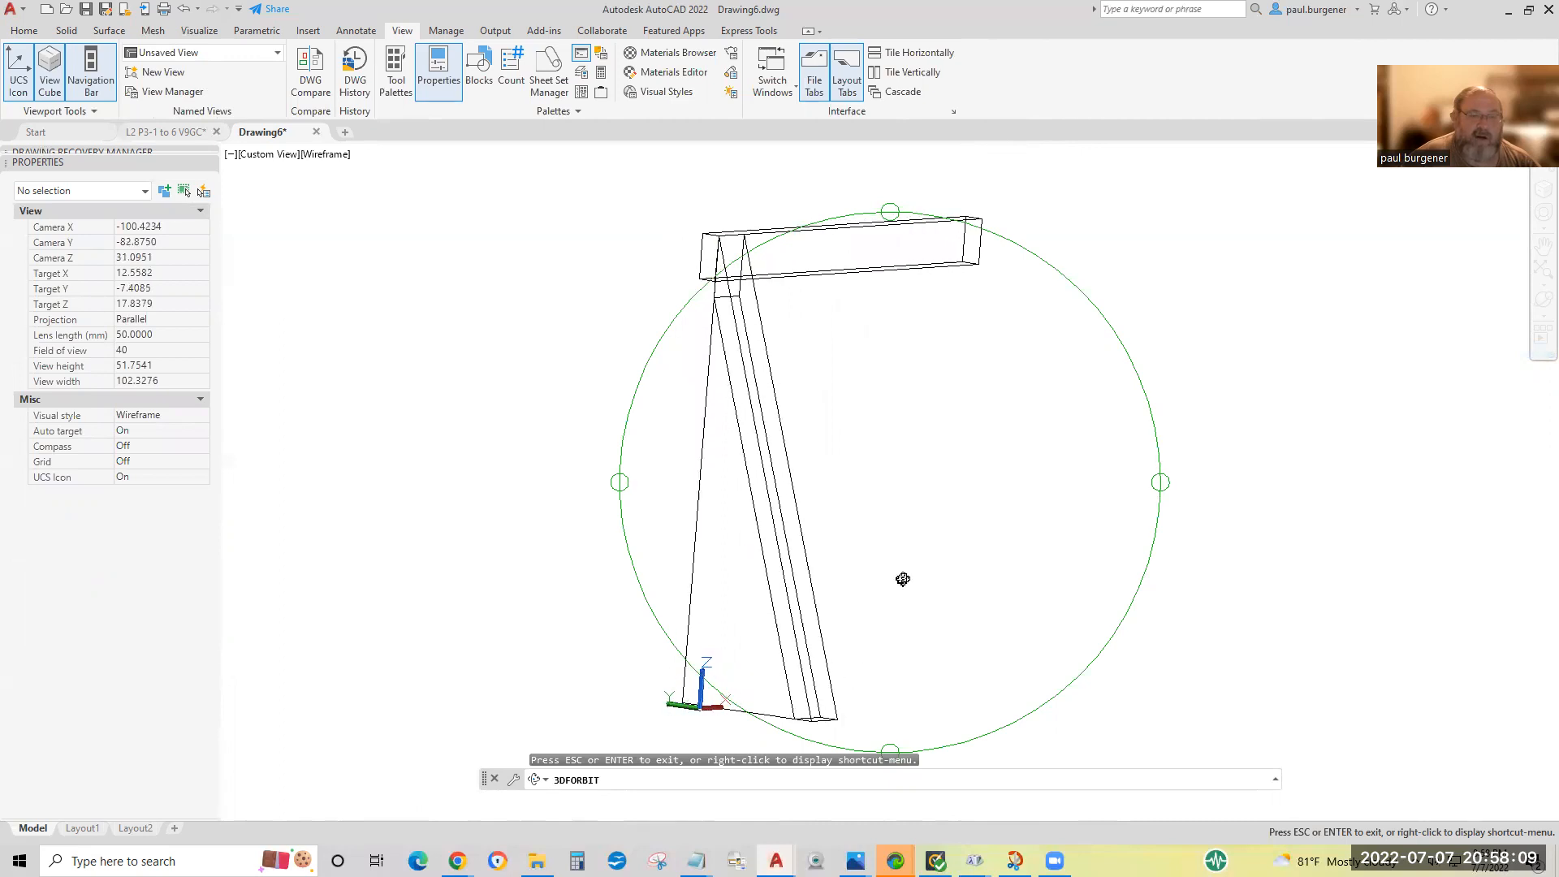
{"action": "left_click_drag", "start_coordinate": [626, 477], "coordinate": [1362, 595]}
{"action": "left_click_drag", "start_coordinate": [624, 489], "coordinate": [1112, 598]}
{"action": "left_click_drag", "start_coordinate": [1226, 490], "coordinate": [762, 697]}
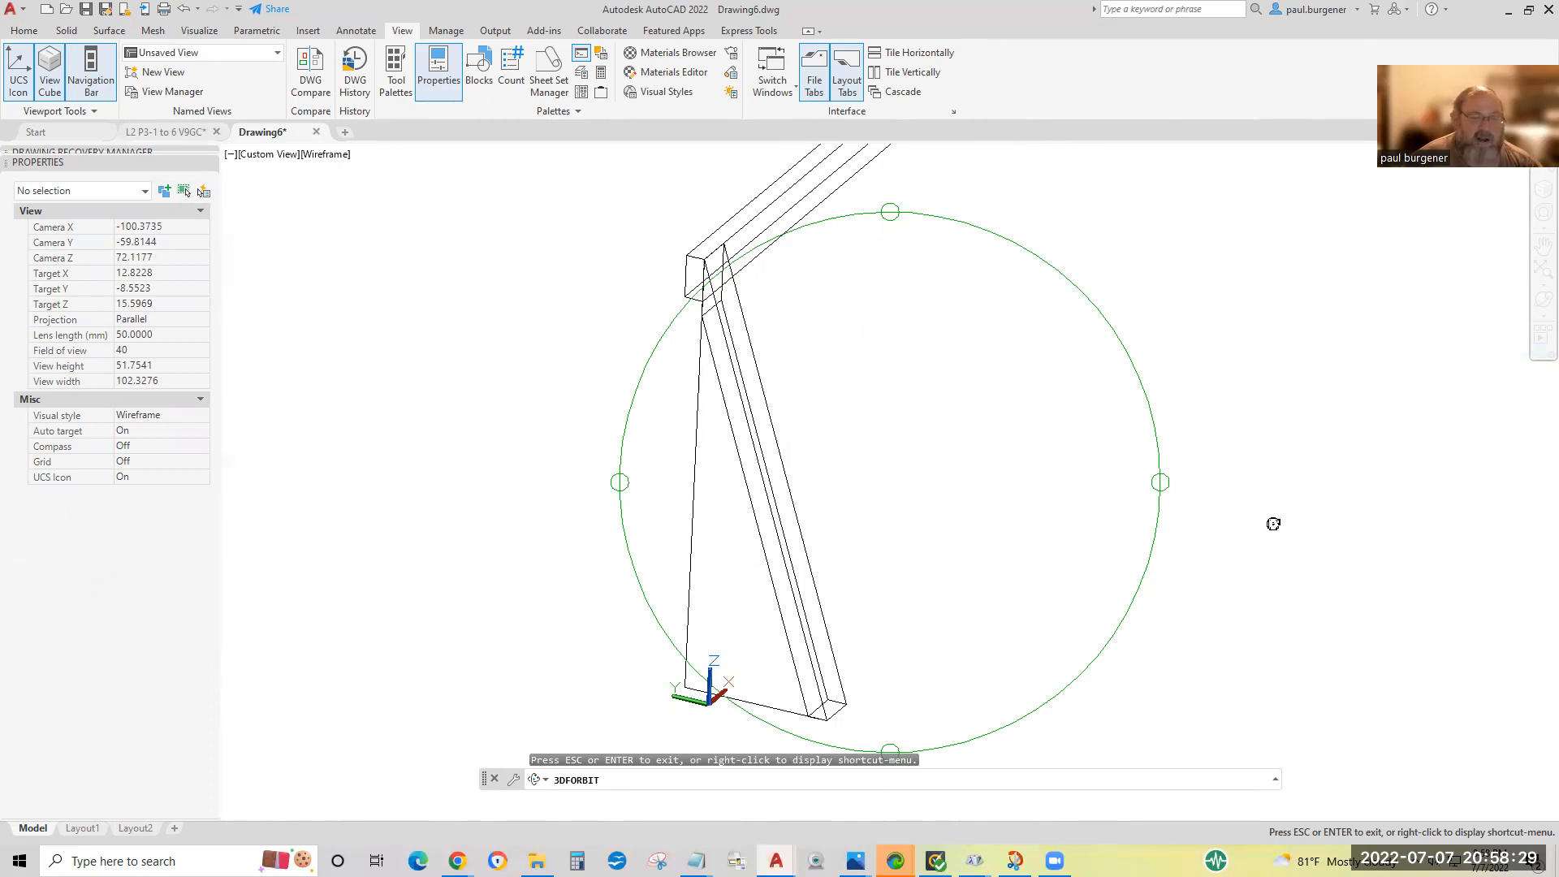
{"action": "key", "text": "Escape"}
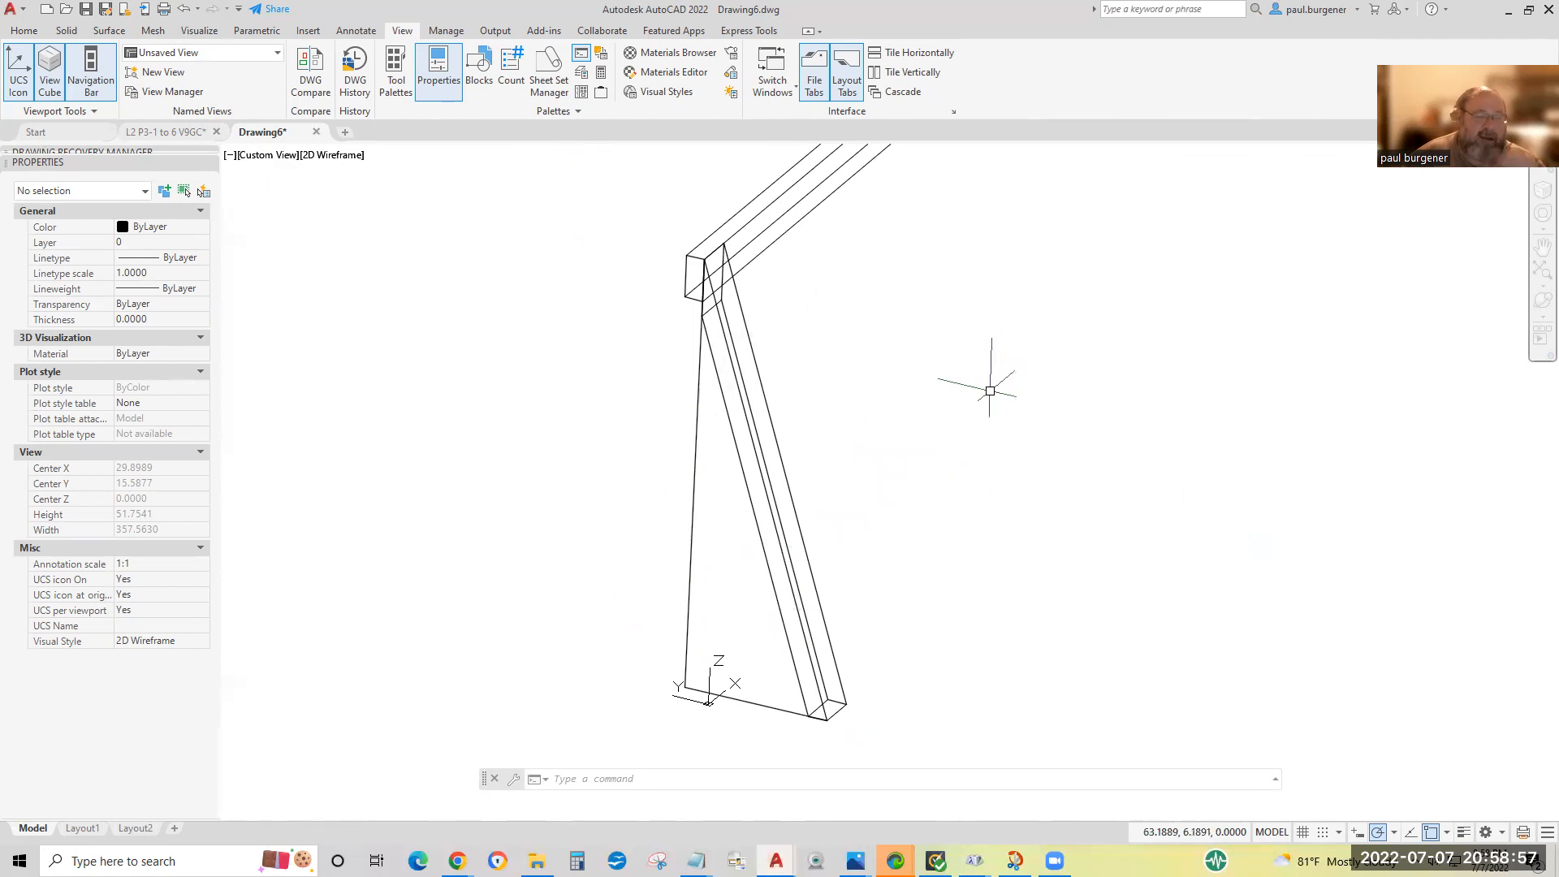
{"action": "scroll", "coordinate": [811, 453], "scroll_direction": "down", "scroll_amount": 2}
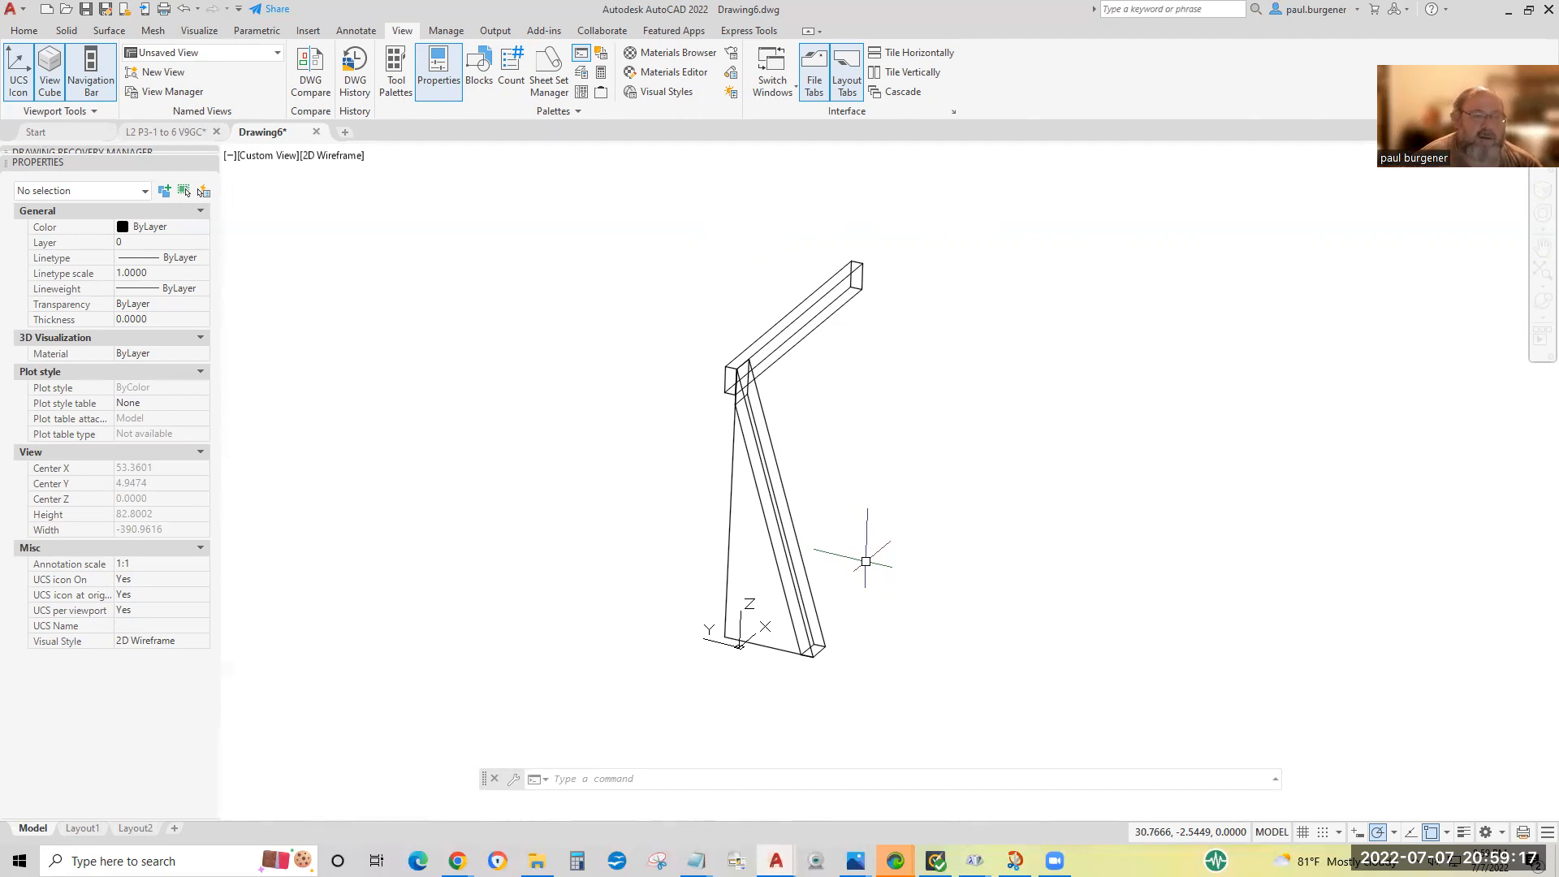
{"action": "scroll", "coordinate": [746, 400], "scroll_direction": "up", "scroll_amount": 6}
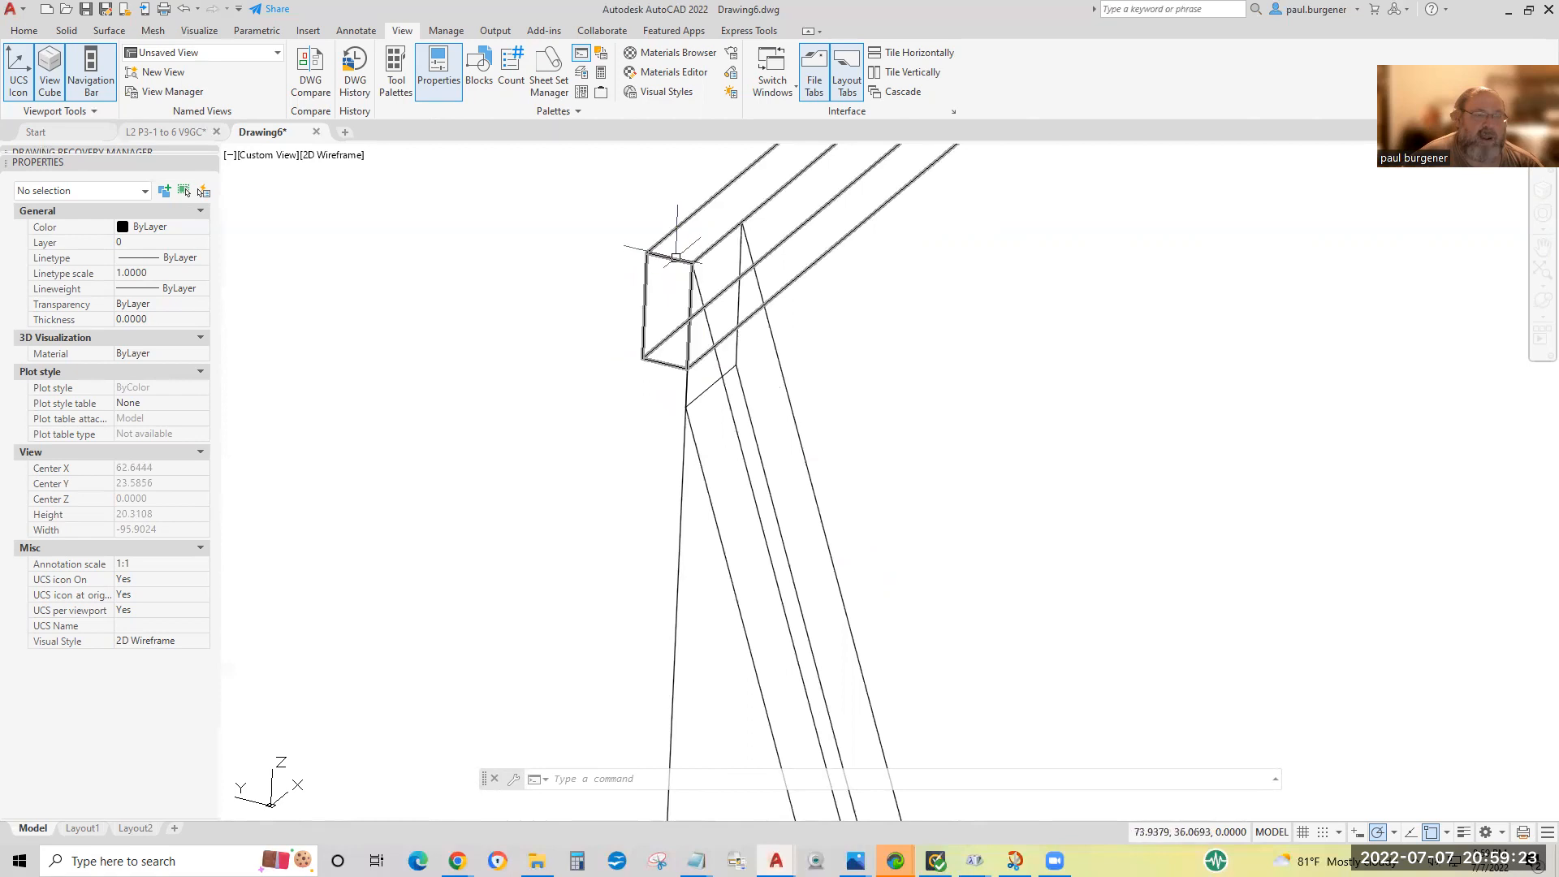
{"action": "middle_click_drag", "start_coordinate": [661, 375], "coordinate": [284, 860]}
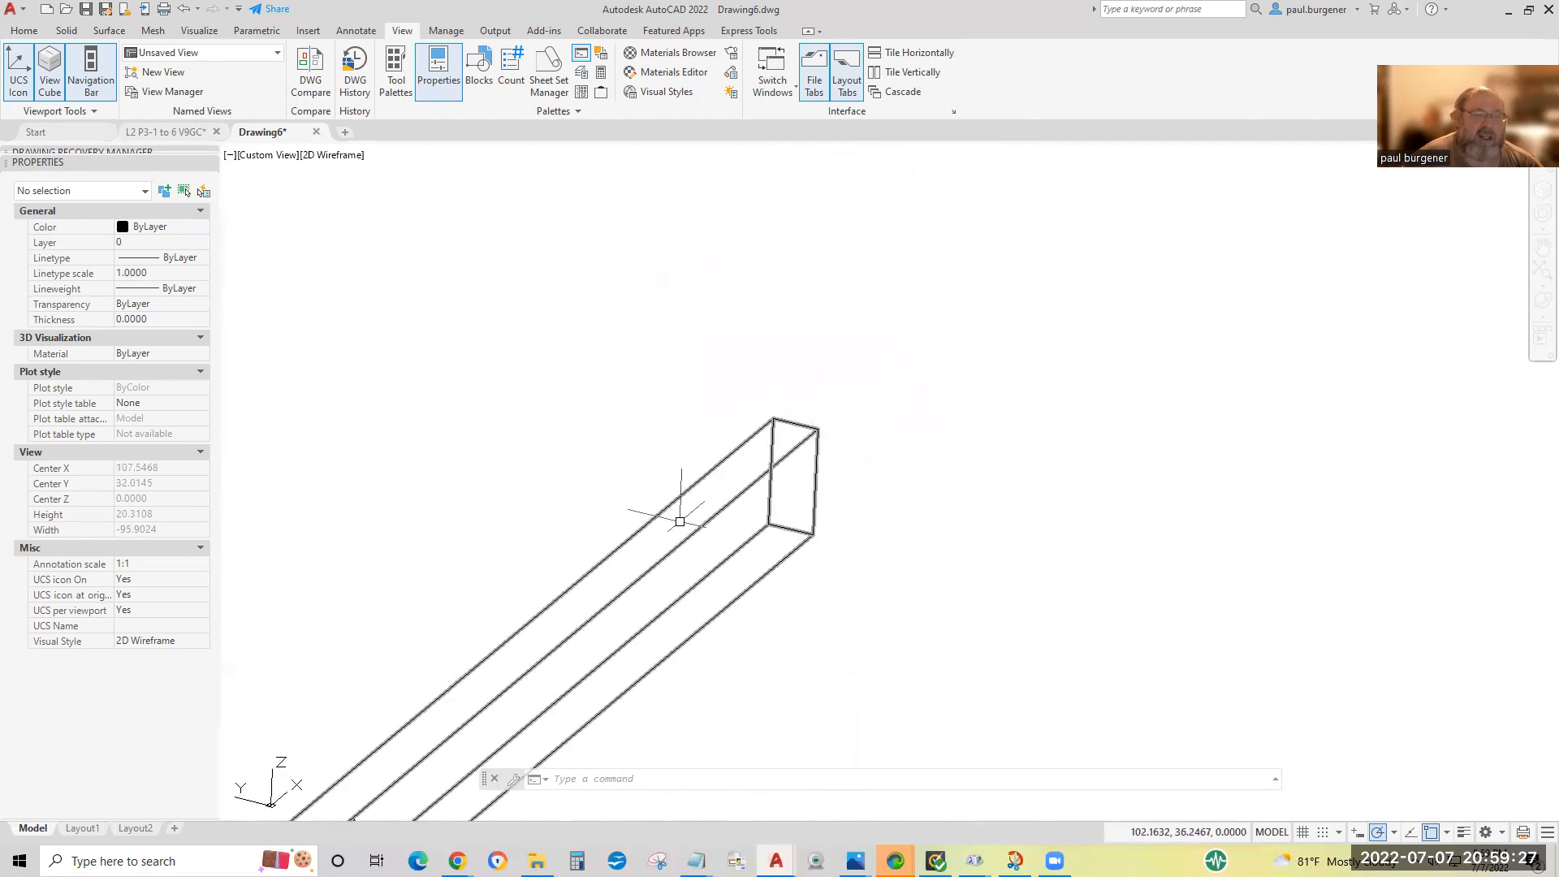
{"action": "scroll", "coordinate": [619, 564], "scroll_direction": "down", "scroll_amount": 4}
{"action": "middle_click_drag", "start_coordinate": [620, 564], "coordinate": [810, 341]}
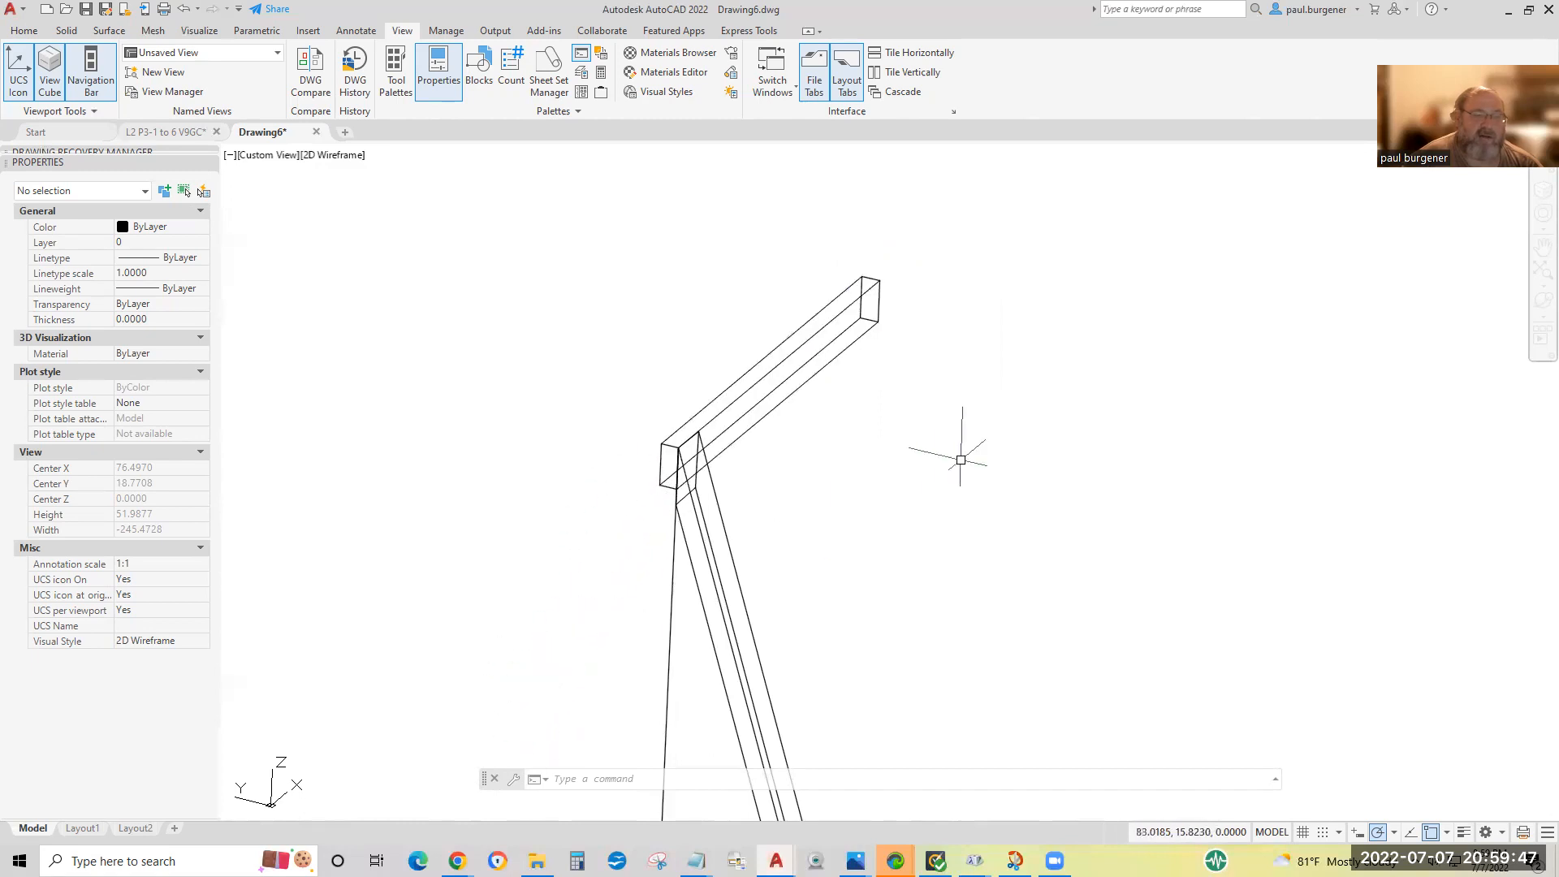
Mirror the leg in 3D across a 3points plane through the midpoints of the near end's lower and upper edges and the far end's upper edge, keeping the source.
{"action": "left_click", "coordinate": [24, 31]}
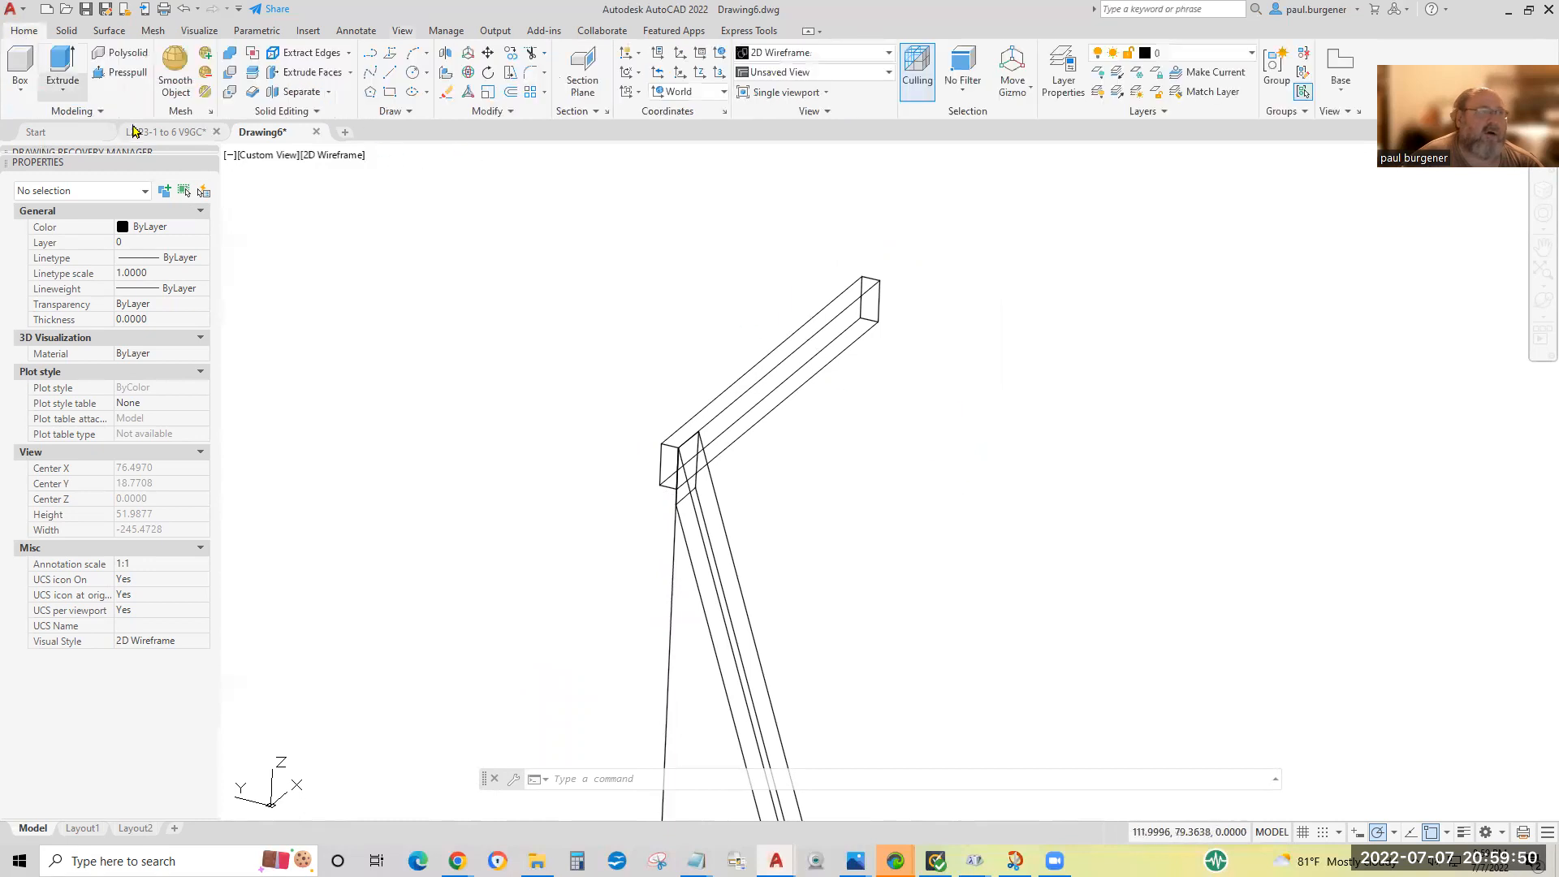
{"action": "left_click", "coordinate": [446, 57]}
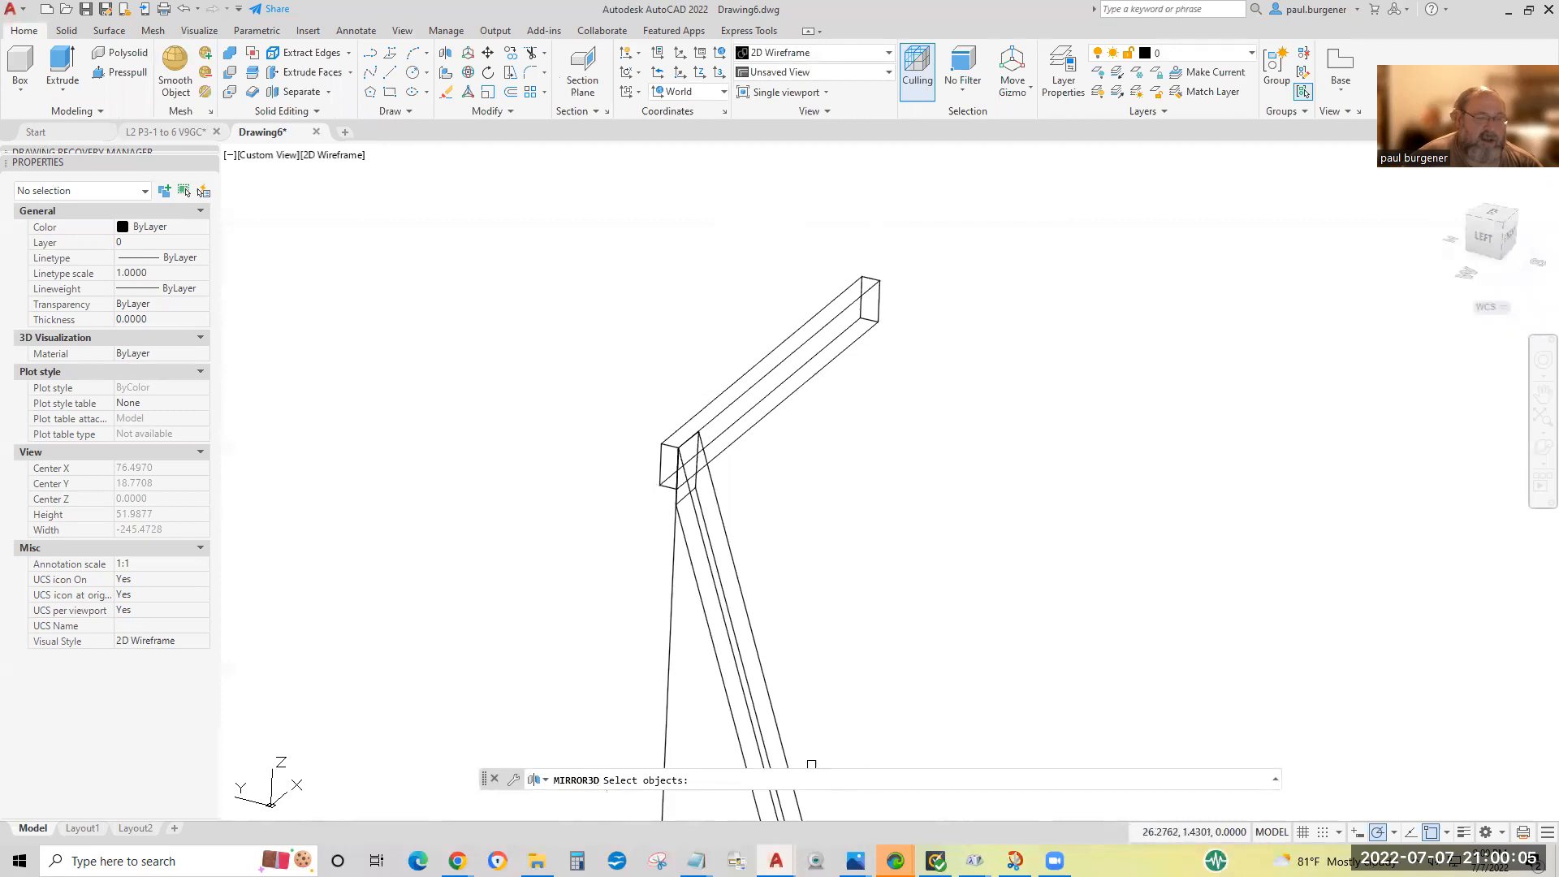
{"action": "left_click", "coordinate": [747, 681]}
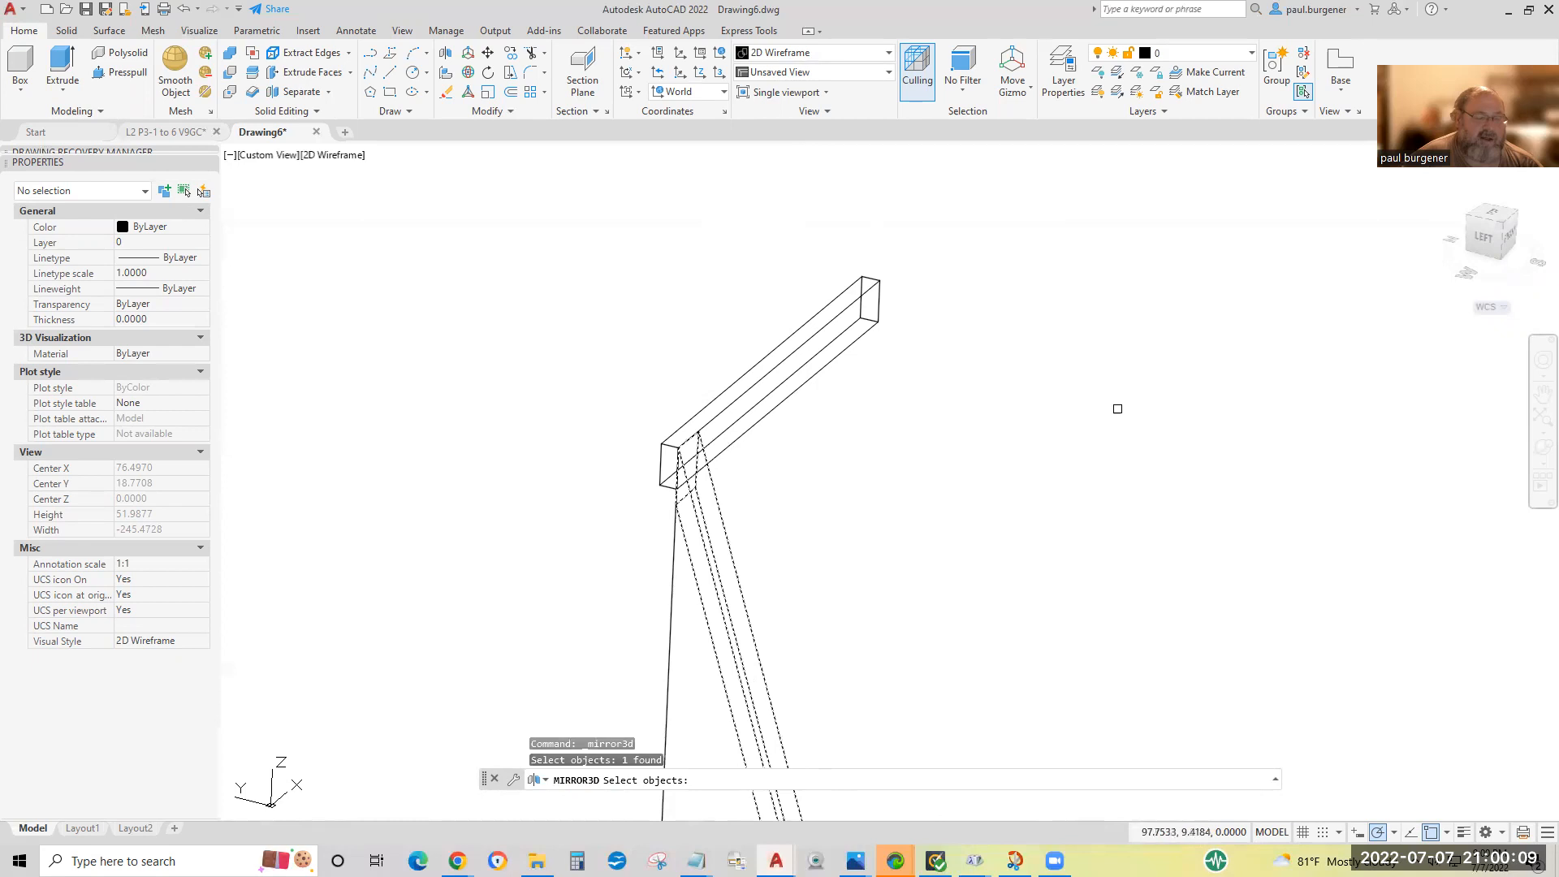
{"action": "left_click", "coordinate": [873, 730]}
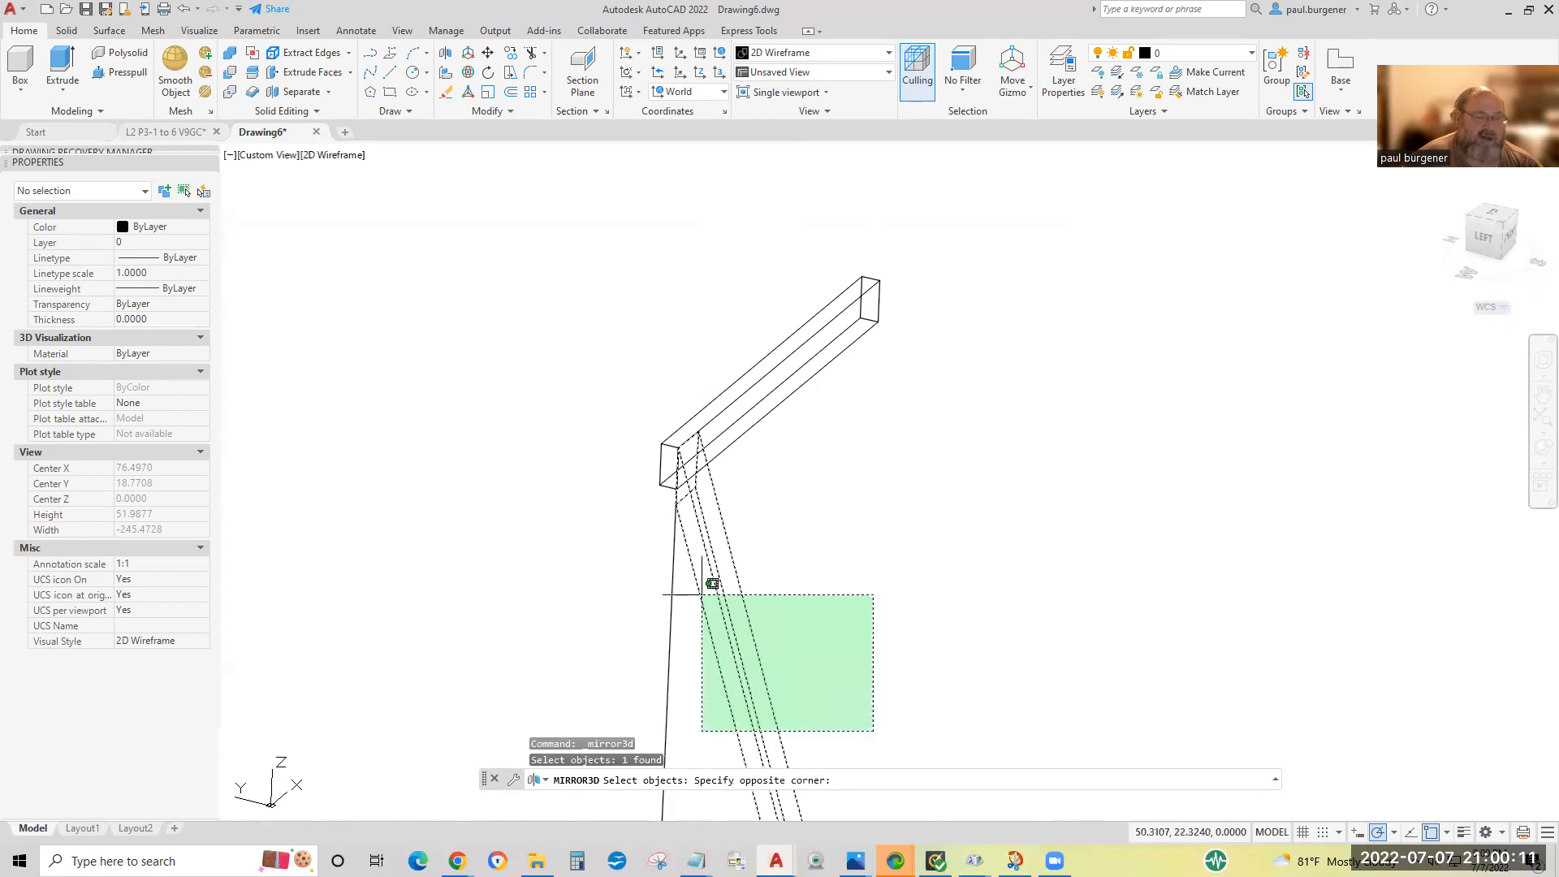
{"action": "left_click", "coordinate": [702, 594]}
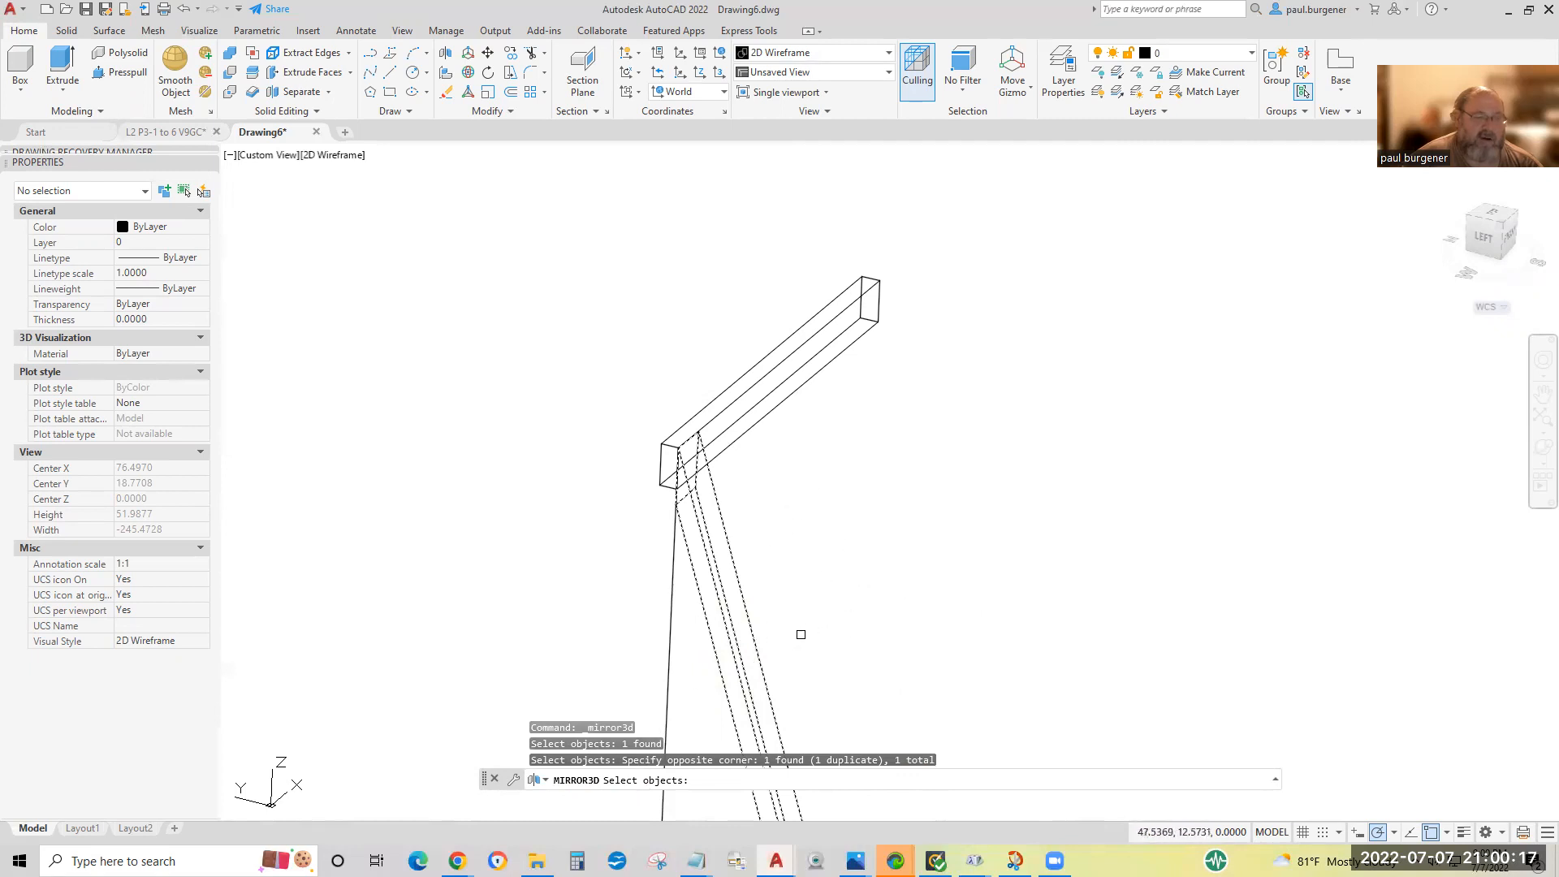
{"action": "key", "text": "Return"}
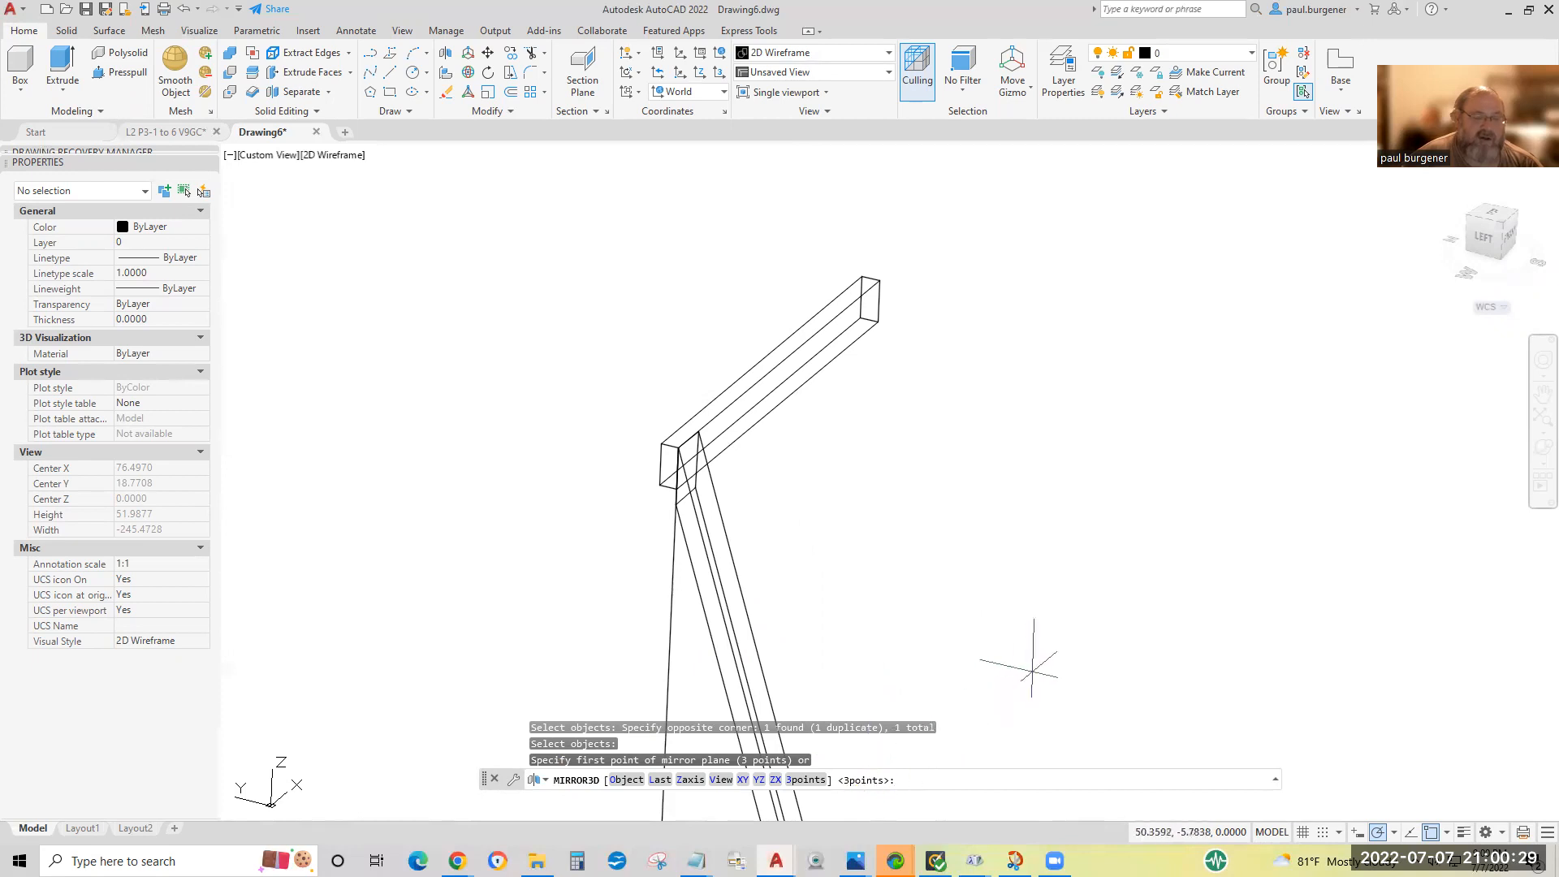
{"action": "key", "text": "Return"}
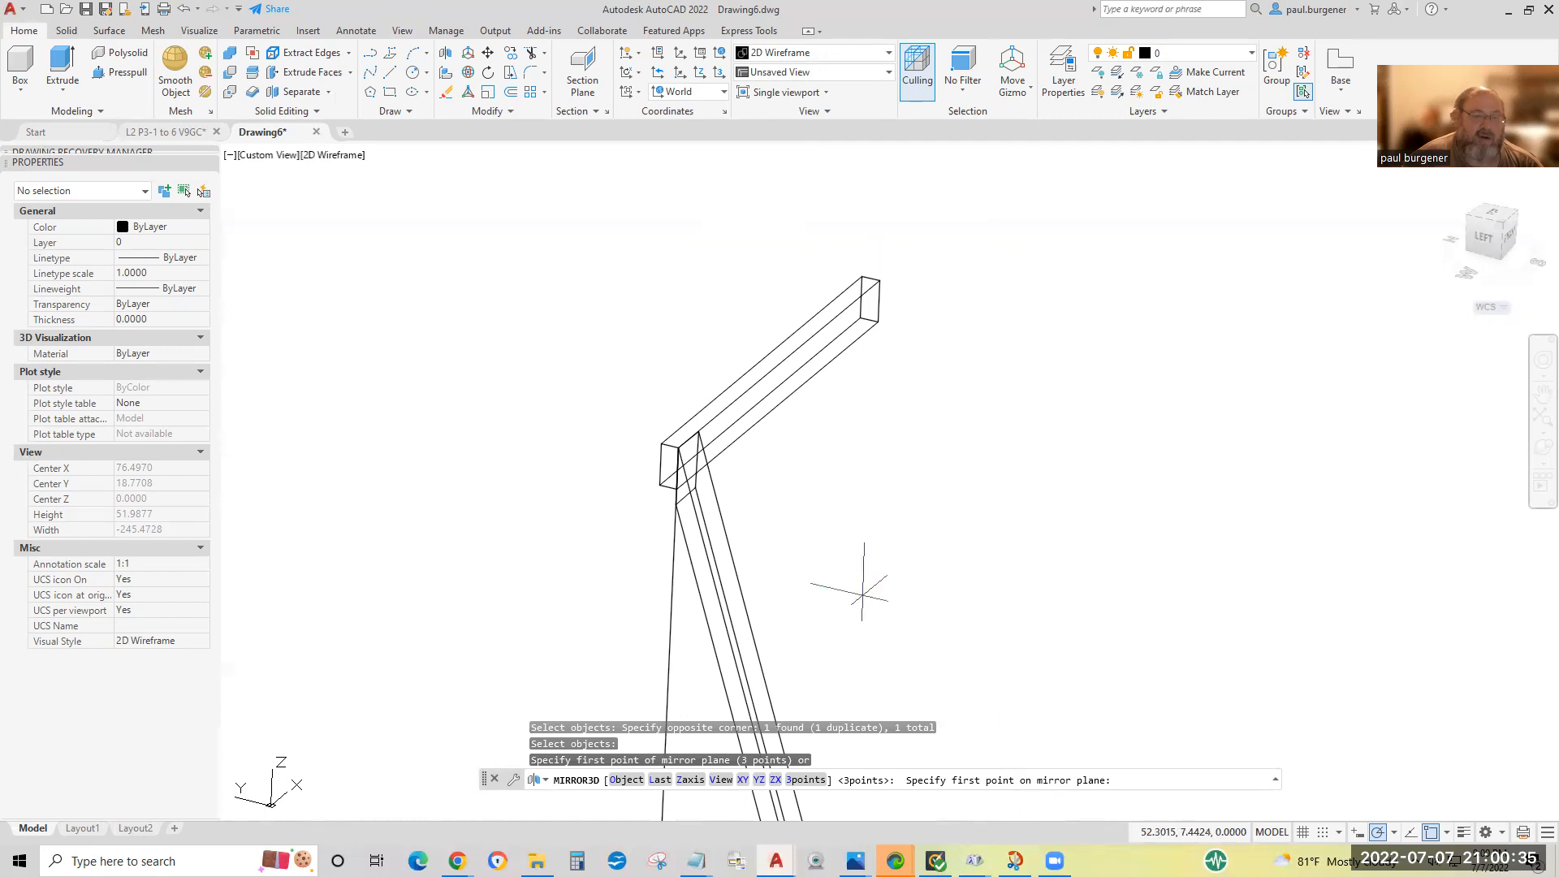
{"action": "scroll", "coordinate": [661, 494], "scroll_direction": "up", "scroll_amount": 4}
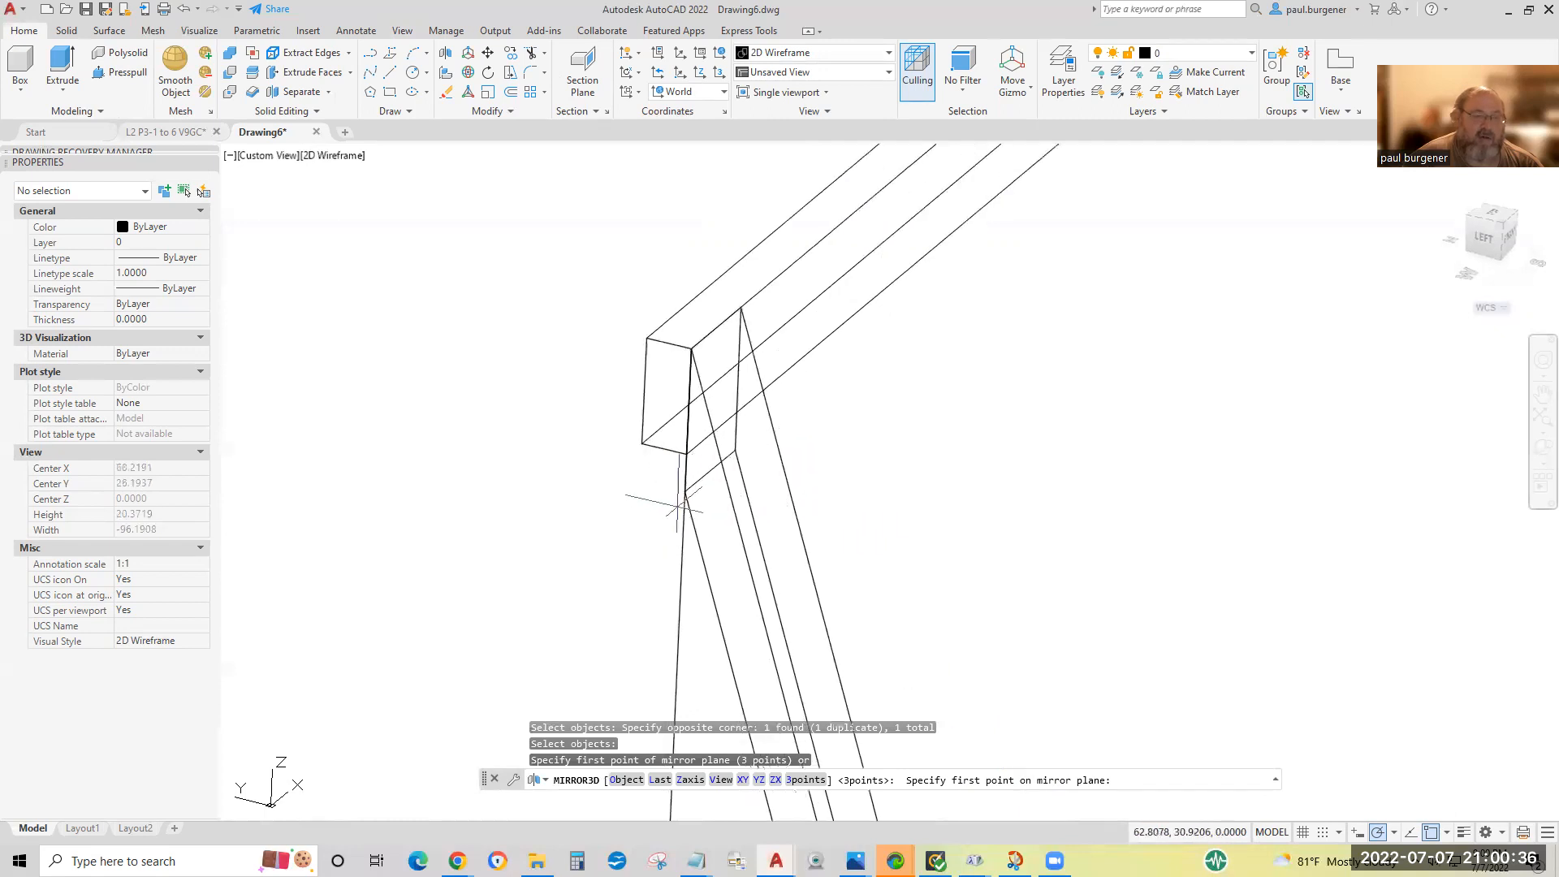
{"action": "left_click", "coordinate": [663, 449]}
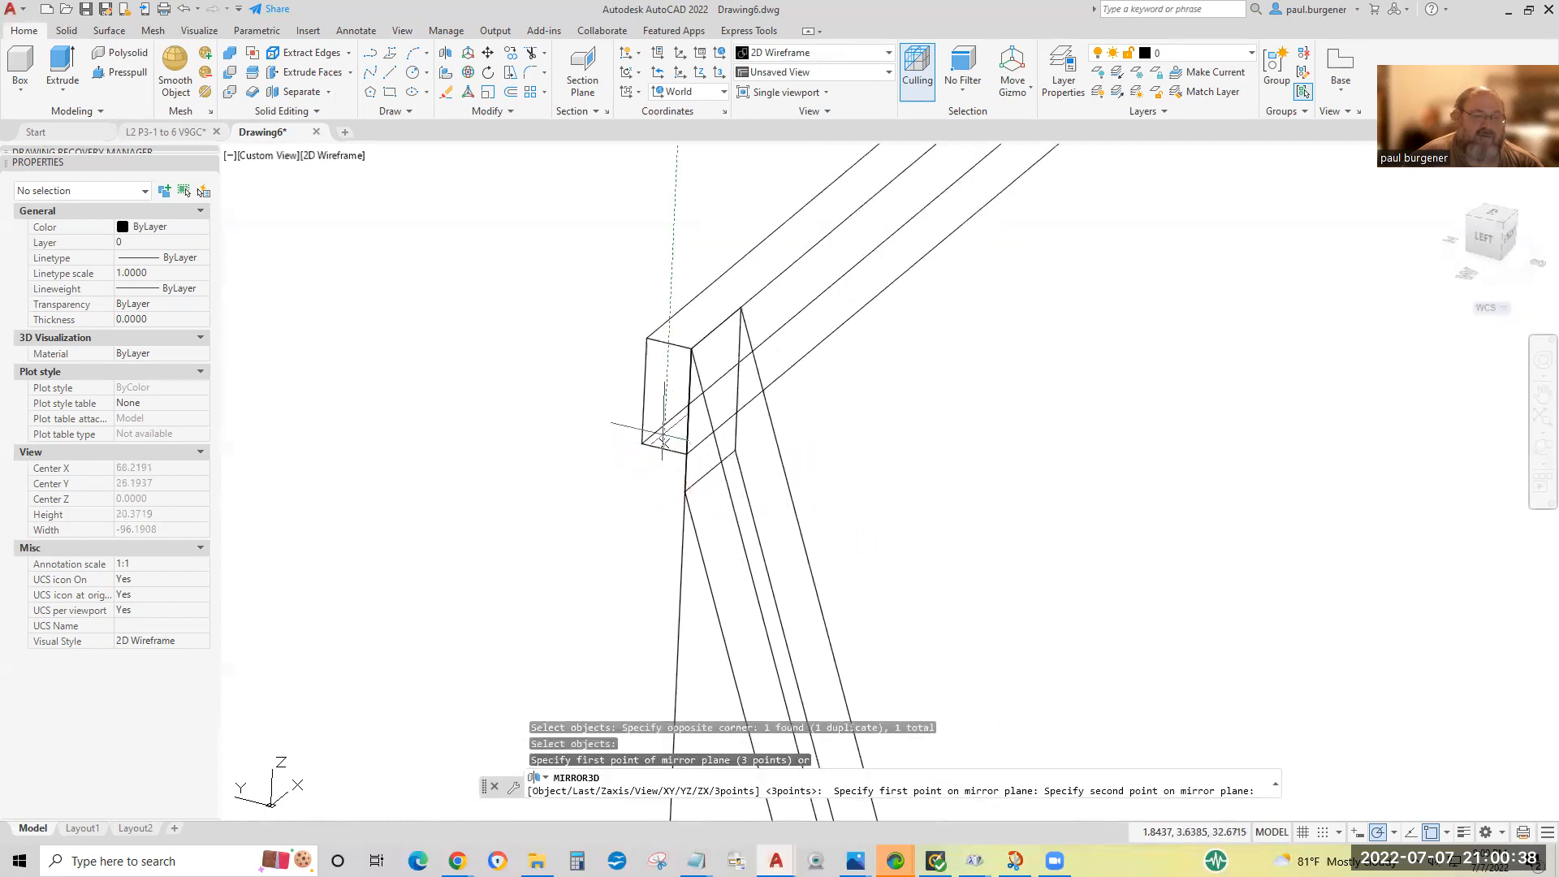
{"action": "left_click", "coordinate": [667, 343]}
{"action": "middle_click_drag", "start_coordinate": [1015, 296], "coordinate": [553, 744]}
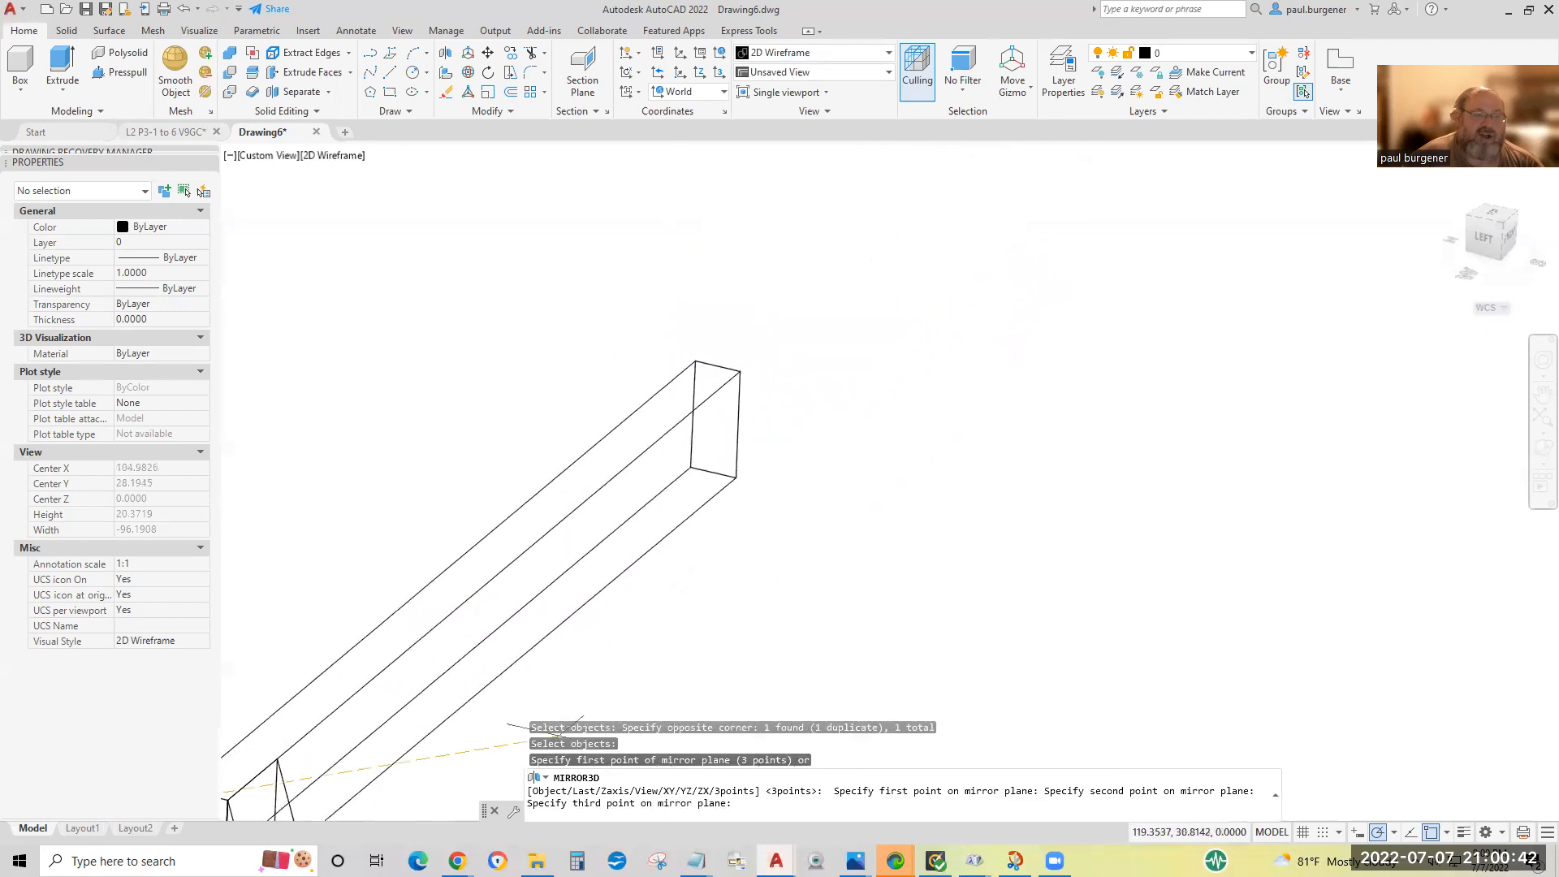
{"action": "left_click", "coordinate": [718, 367]}
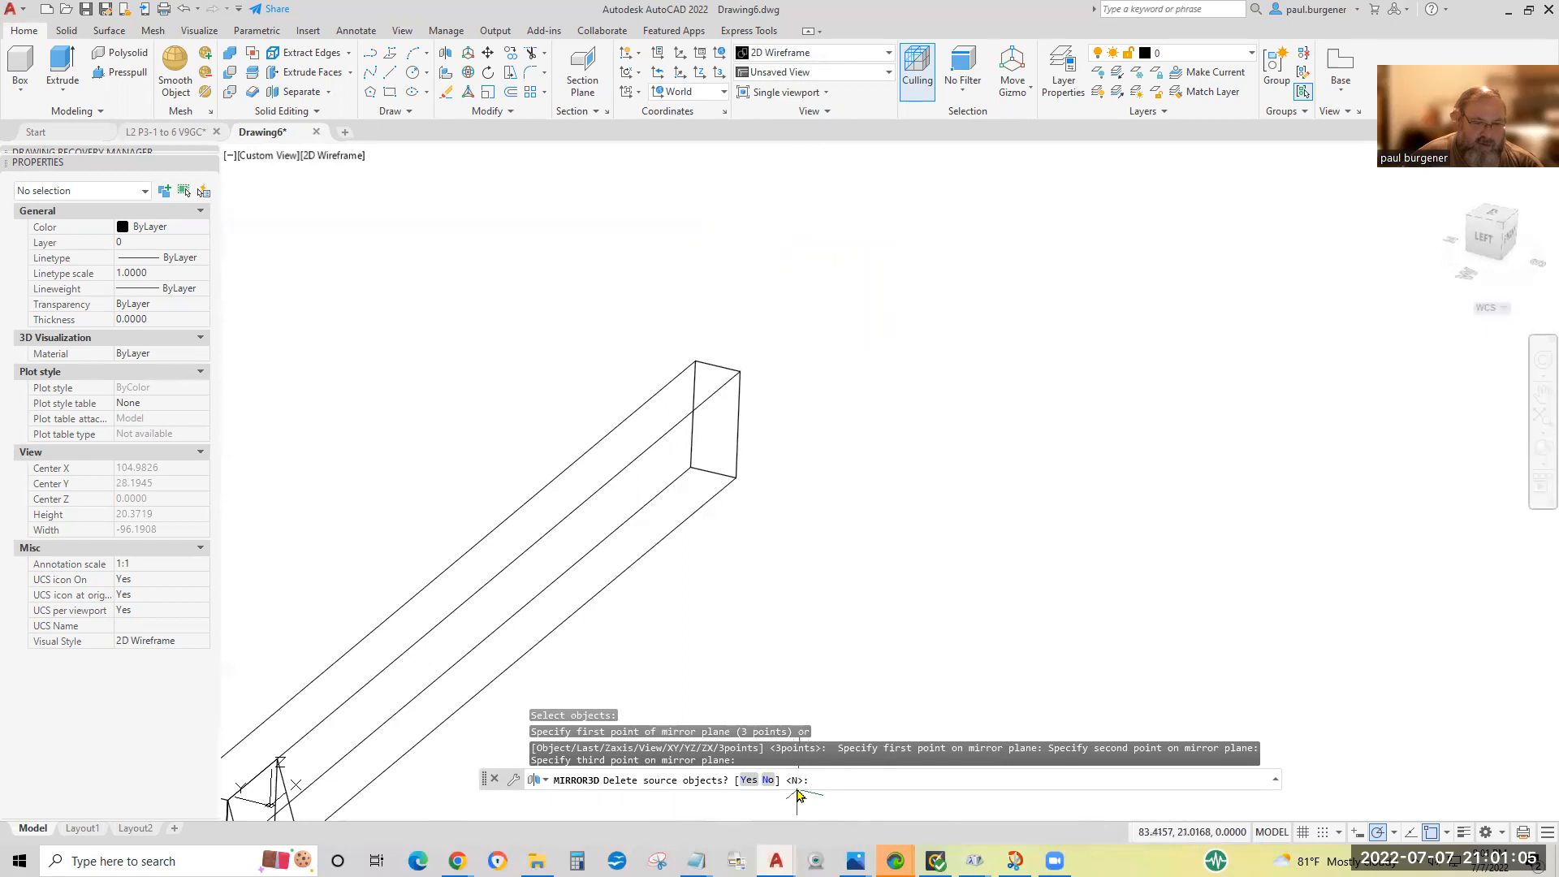
{"action": "key", "text": "Return"}
Erase the vertical and ground-level construction lines between the two legs.
{"action": "scroll", "coordinate": [1053, 594], "scroll_direction": "down", "scroll_amount": 3}
{"action": "scroll", "coordinate": [1054, 594], "scroll_direction": "down", "scroll_amount": 2}
{"action": "middle_click_drag", "start_coordinate": [1054, 594], "coordinate": [1012, 315]}
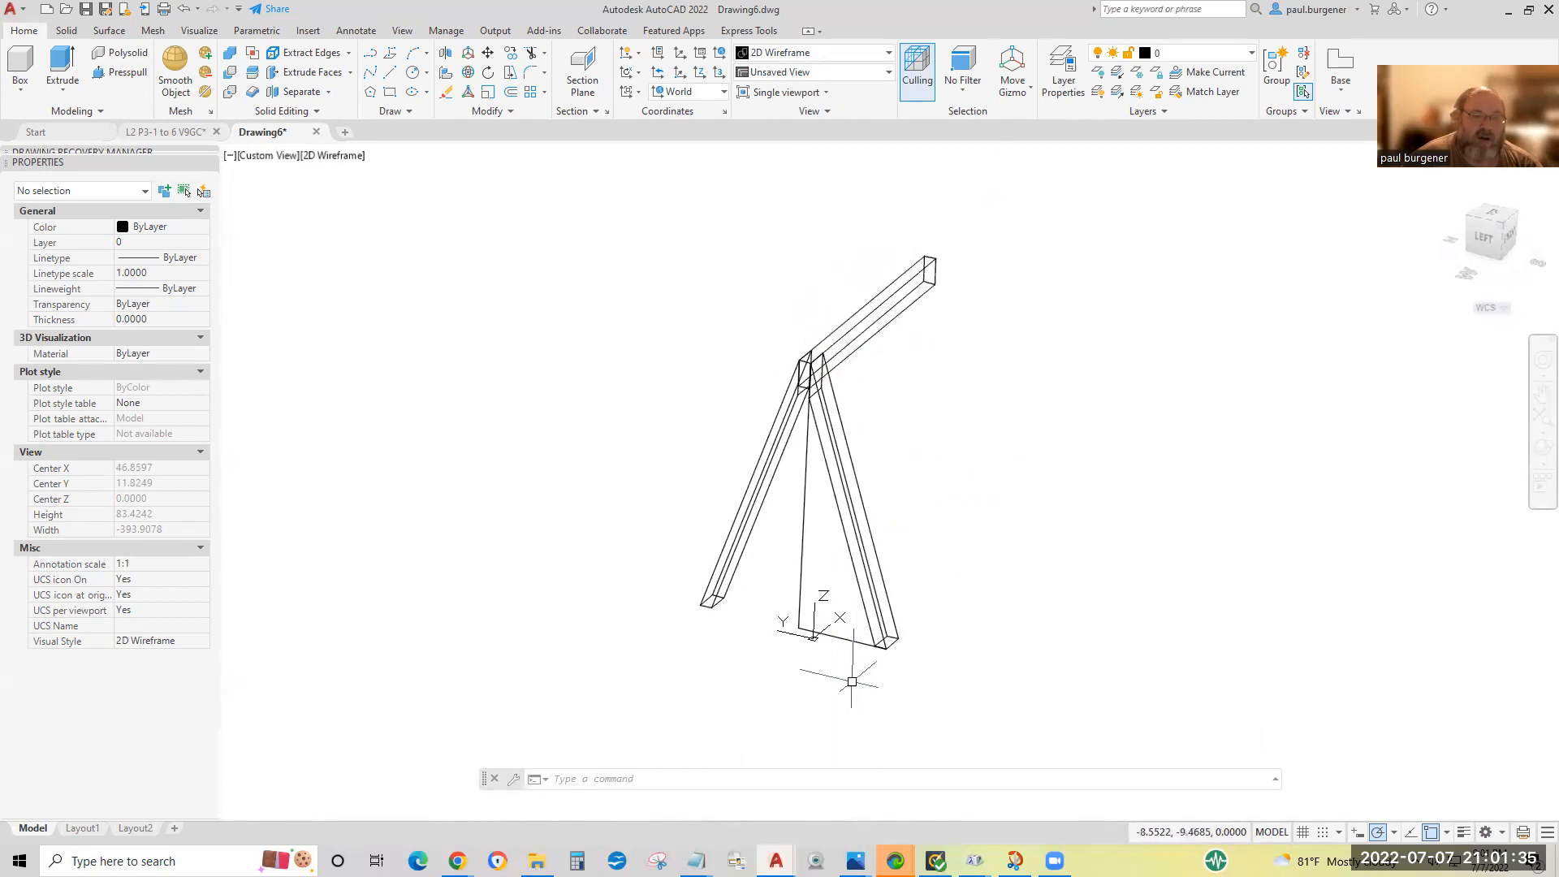
{"action": "scroll", "coordinate": [837, 636], "scroll_direction": "up", "scroll_amount": 5}
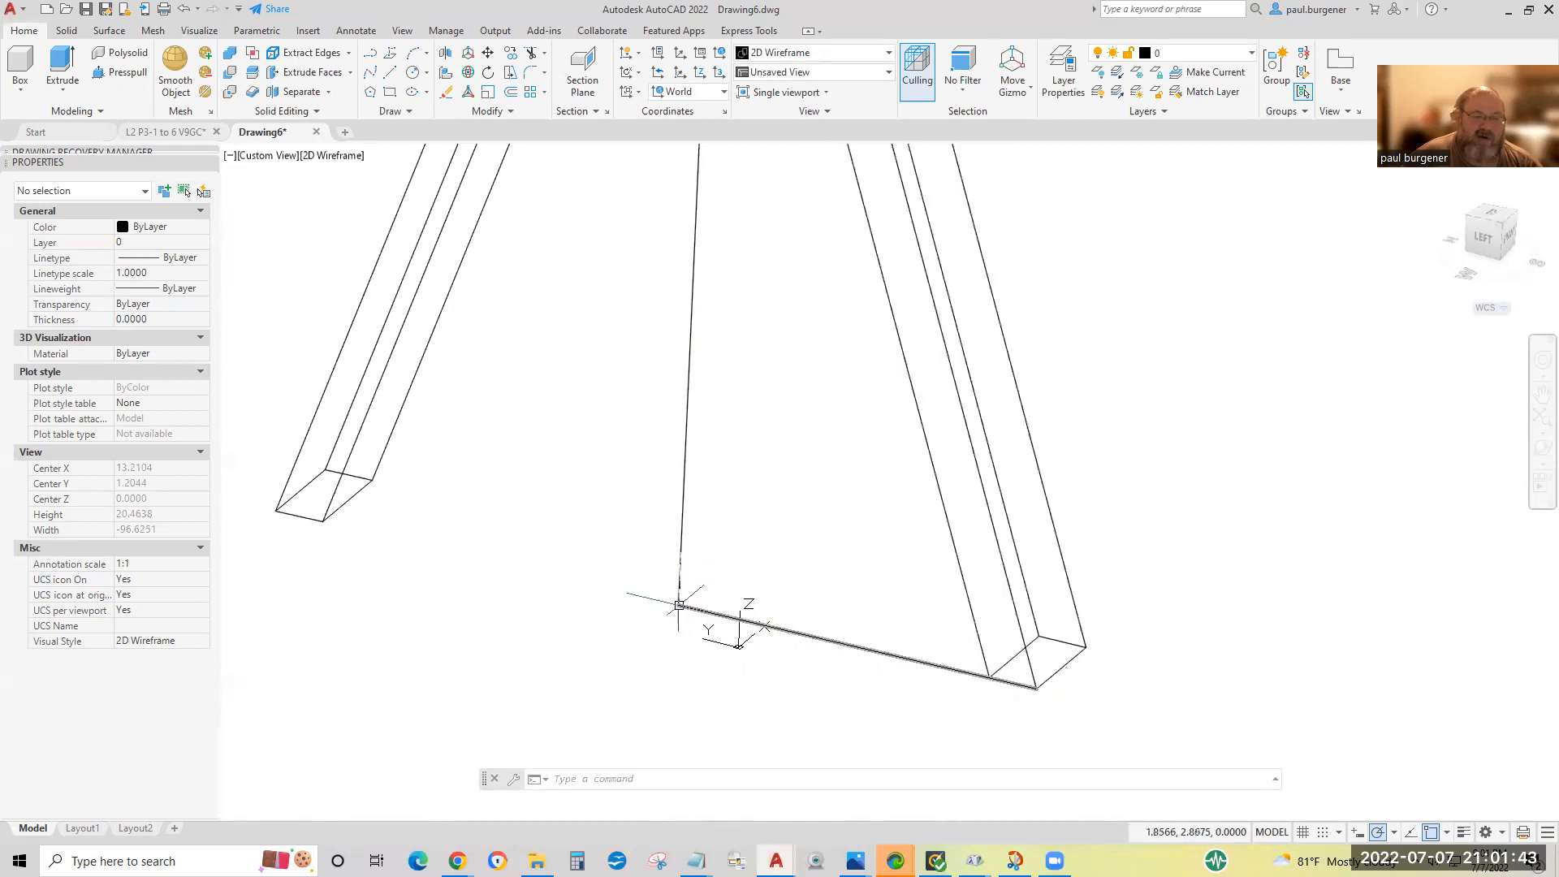
{"action": "scroll", "coordinate": [686, 605], "scroll_direction": "down", "scroll_amount": 4}
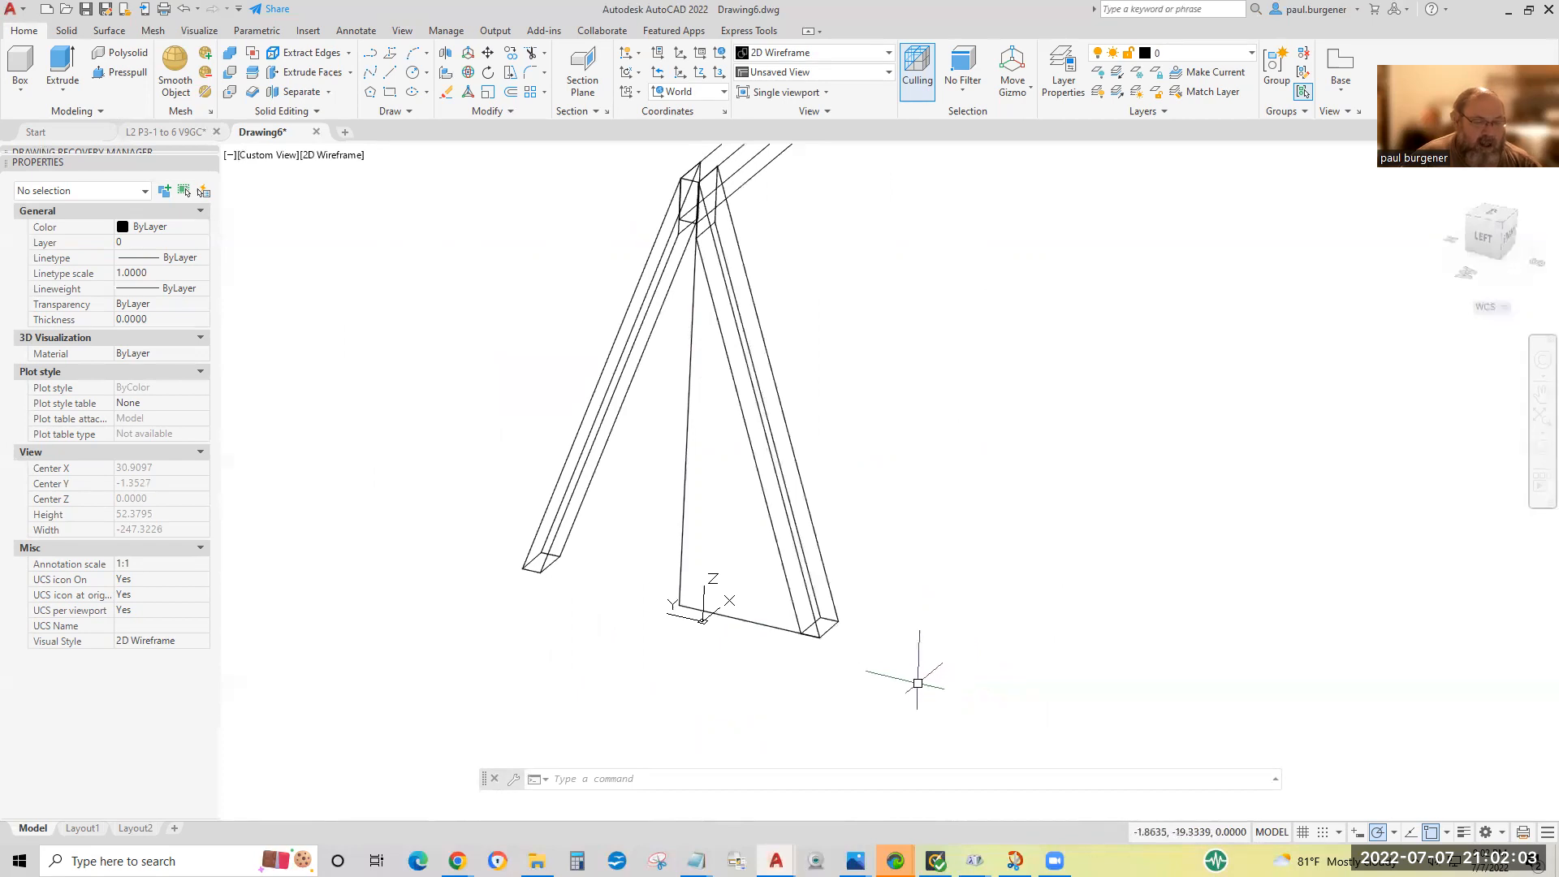
{"action": "left_click", "coordinate": [446, 94]}
{"action": "left_click", "coordinate": [689, 394]}
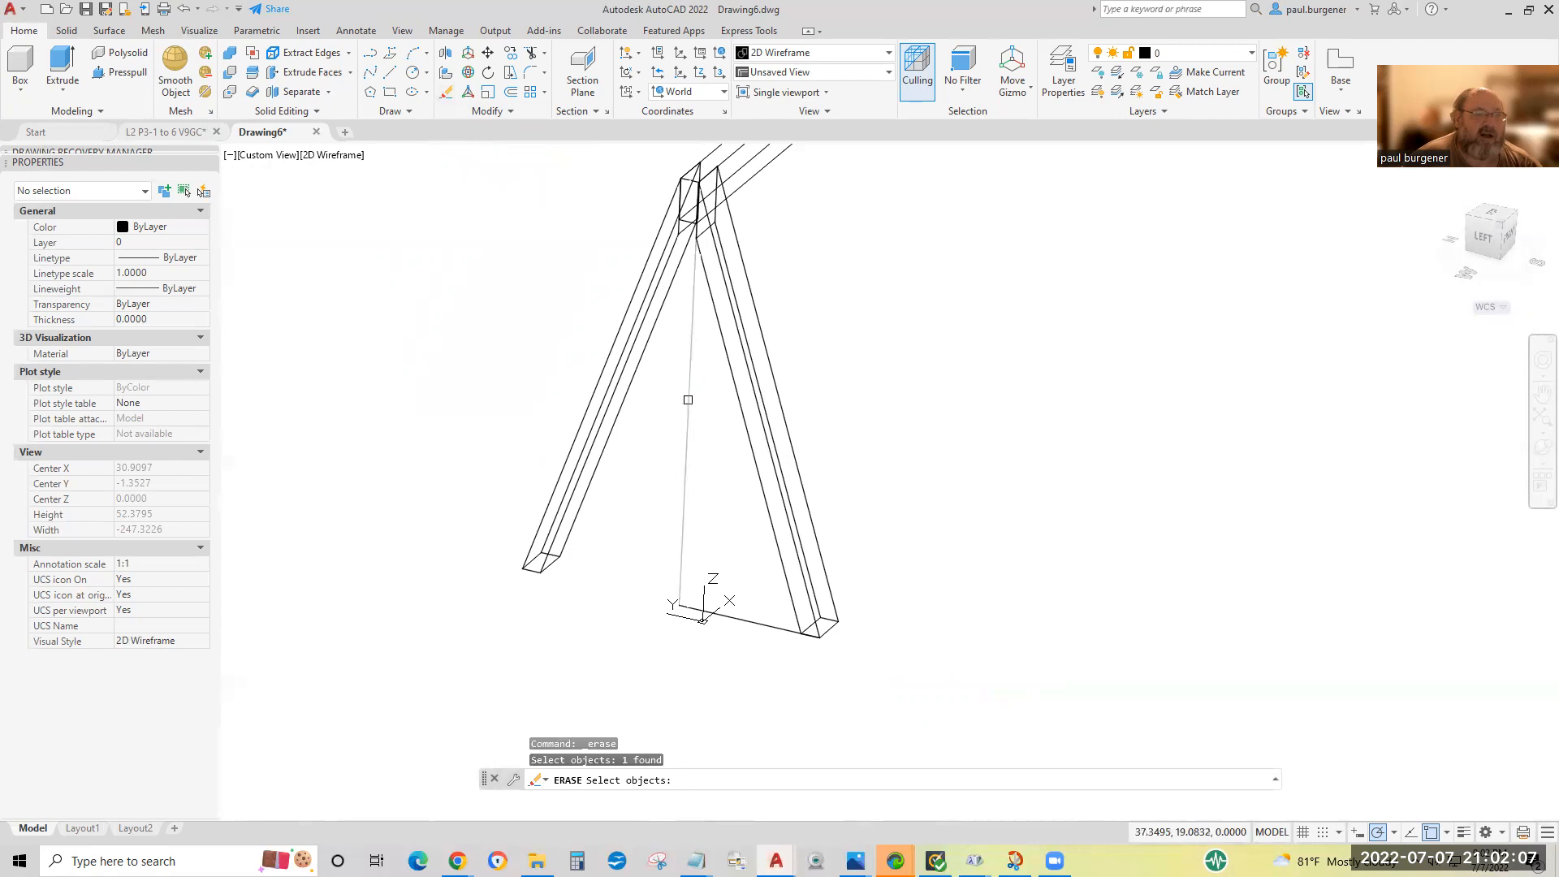
{"action": "left_click", "coordinate": [758, 621]}
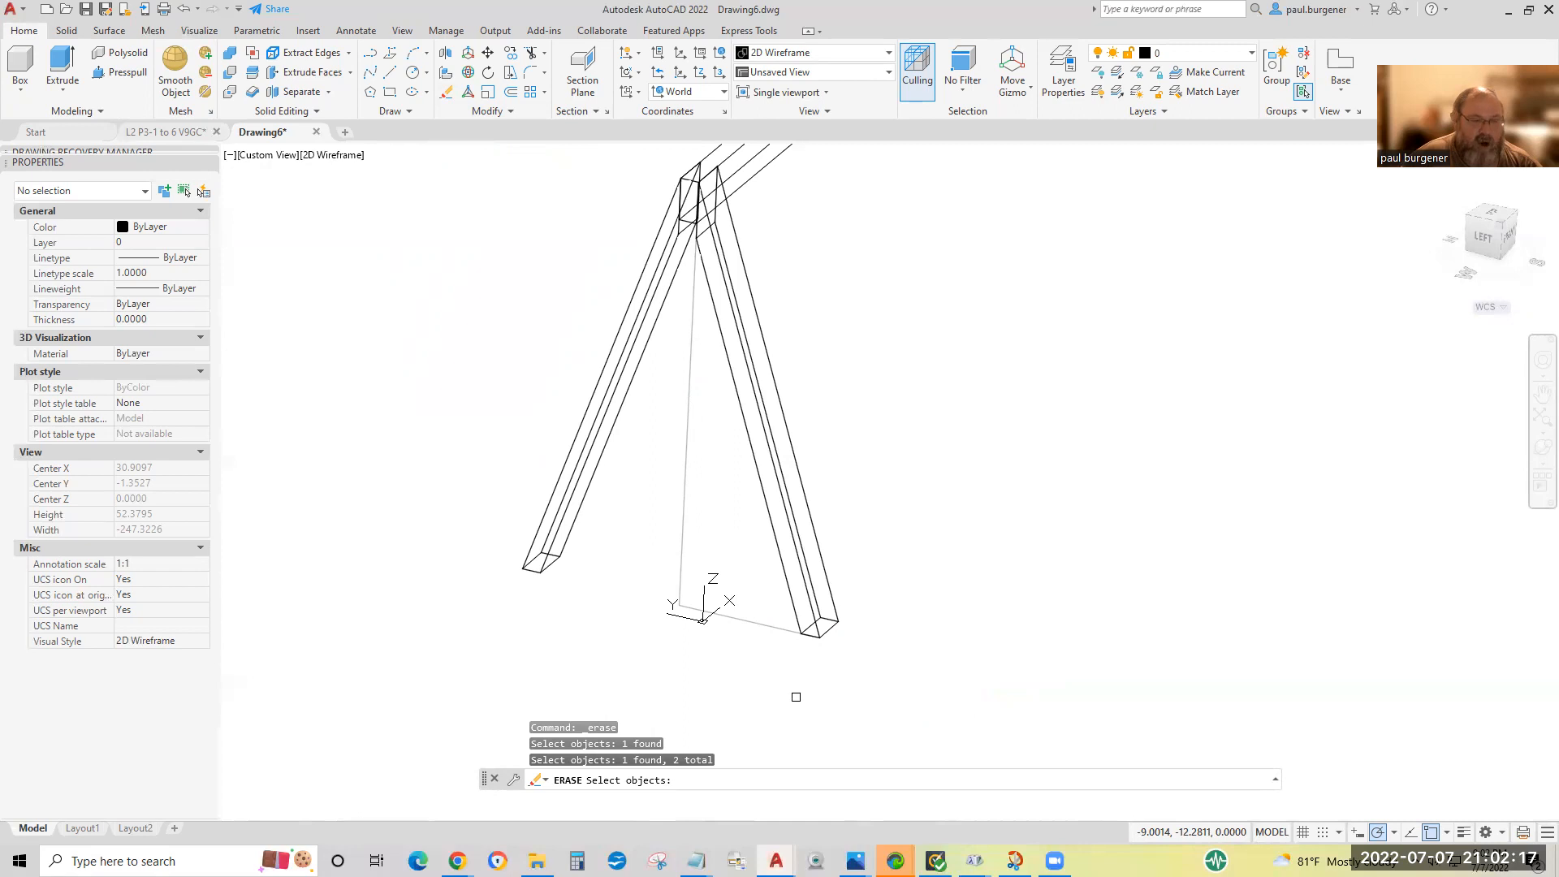
{"action": "key", "text": "Return"}
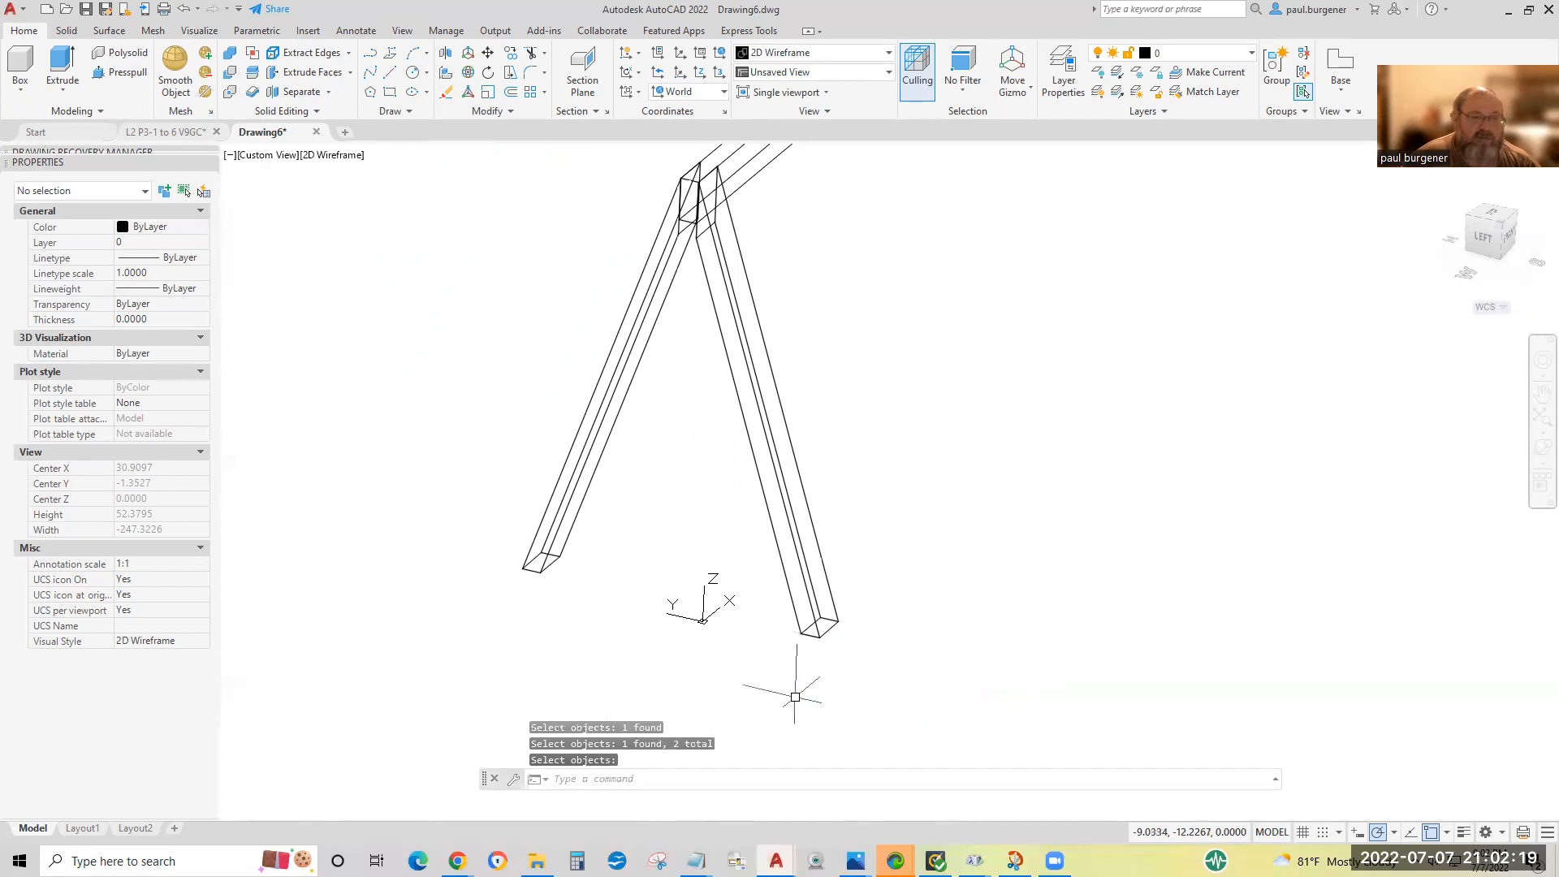
Copy the pair of legs together into the empty space beside the sawhorse.
{"action": "scroll", "coordinate": [642, 374], "scroll_direction": "down", "scroll_amount": 1}
{"action": "scroll", "coordinate": [655, 303], "scroll_direction": "up", "scroll_amount": 5}
{"action": "scroll", "coordinate": [655, 302], "scroll_direction": "down", "scroll_amount": 1}
{"action": "scroll", "coordinate": [694, 215], "scroll_direction": "down", "scroll_amount": 1}
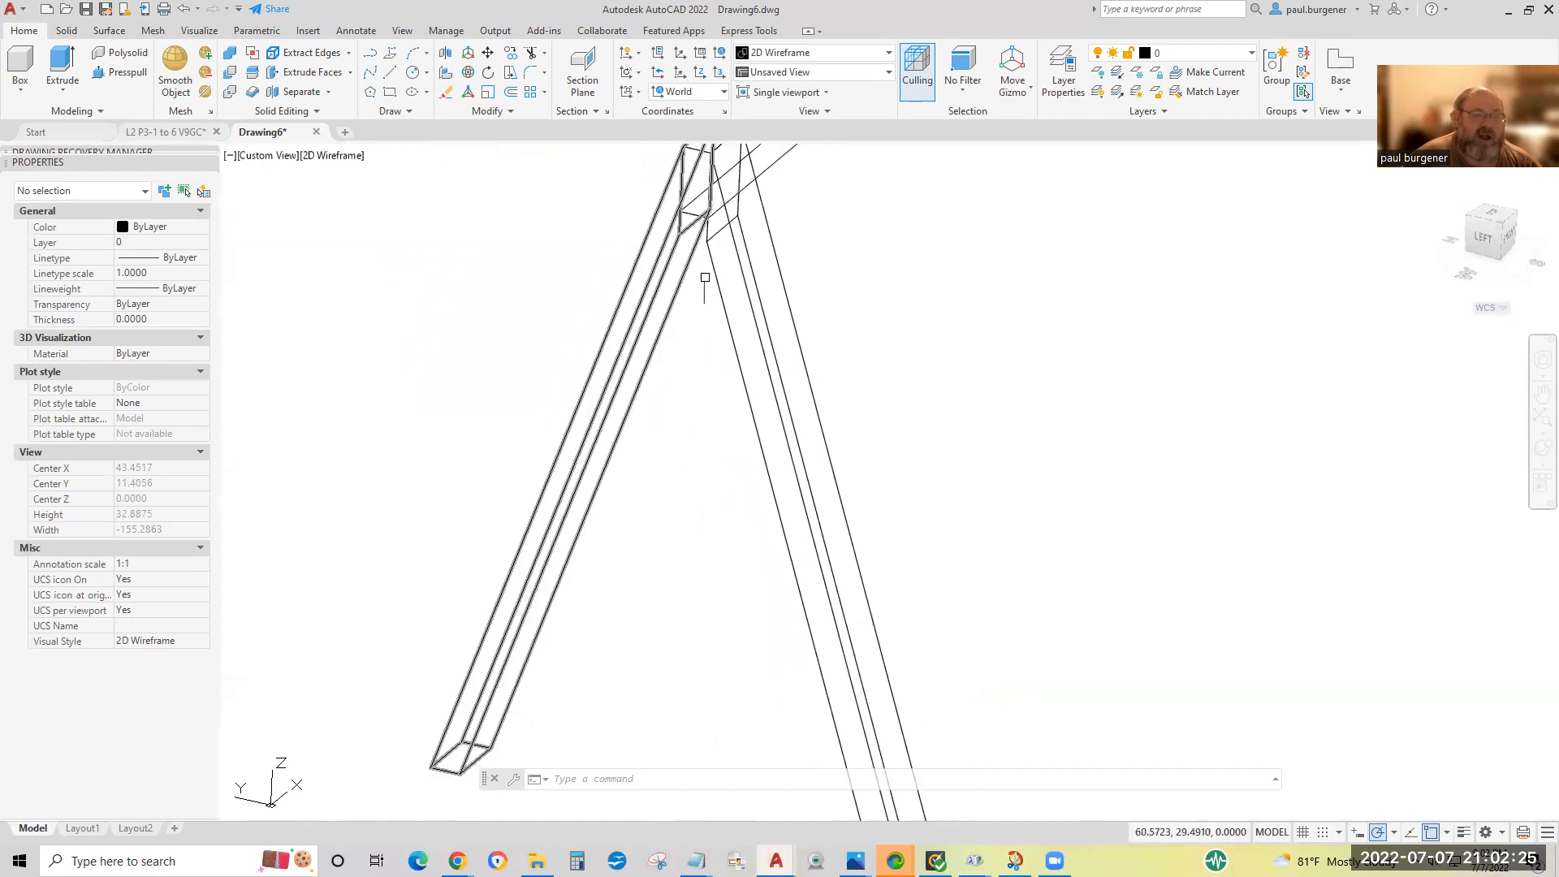
{"action": "scroll", "coordinate": [704, 278], "scroll_direction": "down", "scroll_amount": 4}
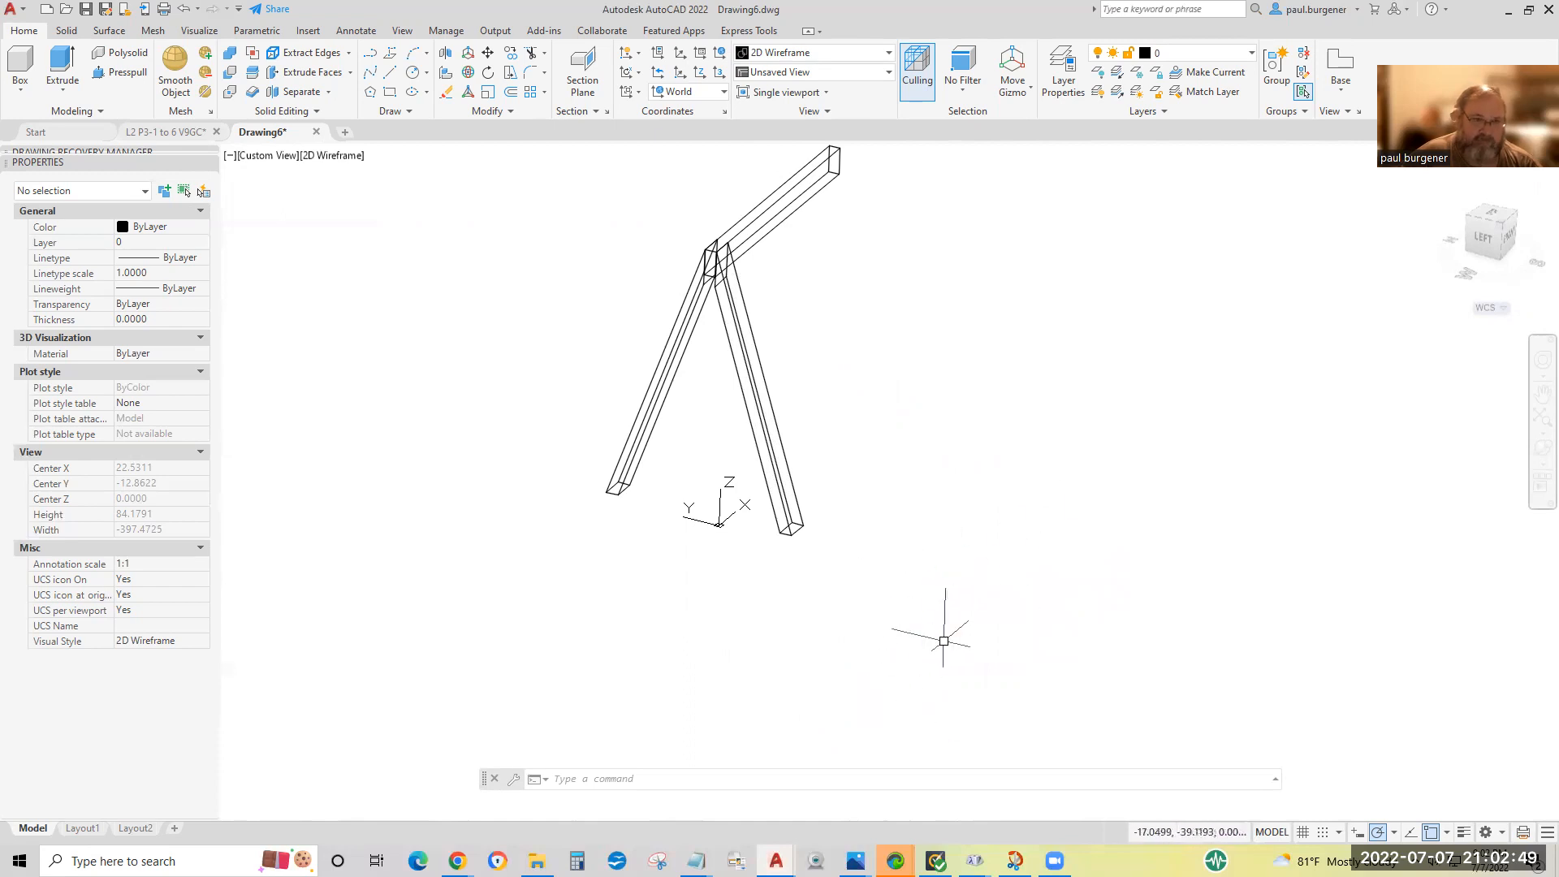
{"action": "left_click", "coordinate": [511, 54]}
{"action": "left_click", "coordinate": [842, 397]}
{"action": "left_click", "coordinate": [561, 374]}
{"action": "key", "text": "Return"}
{"action": "left_click", "coordinate": [501, 373]}
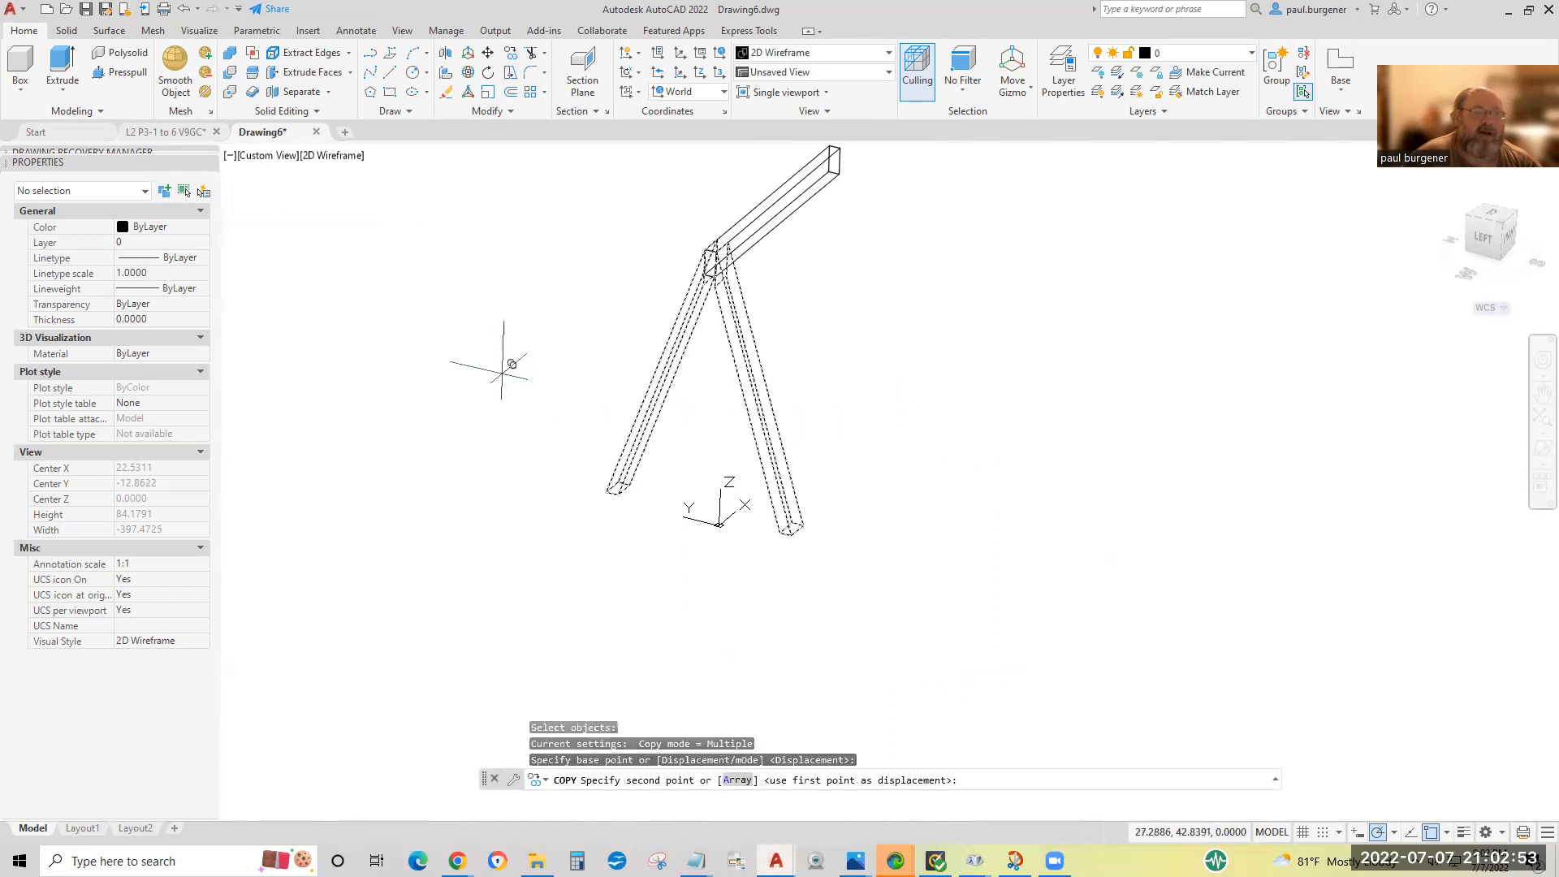
{"action": "left_click", "coordinate": [883, 373]}
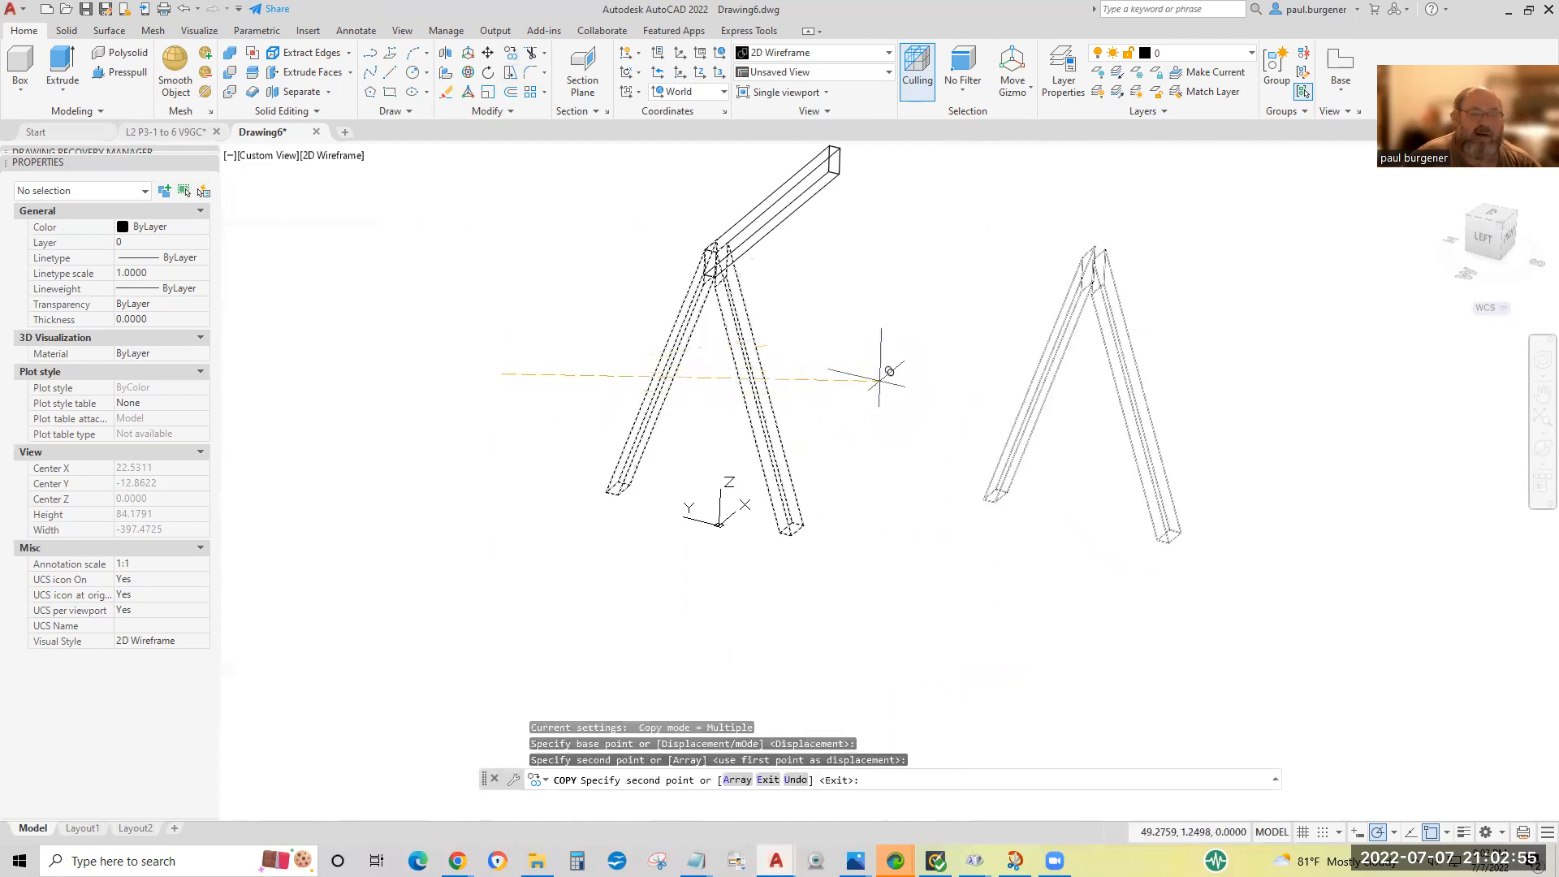
{"action": "key", "text": "Return"}
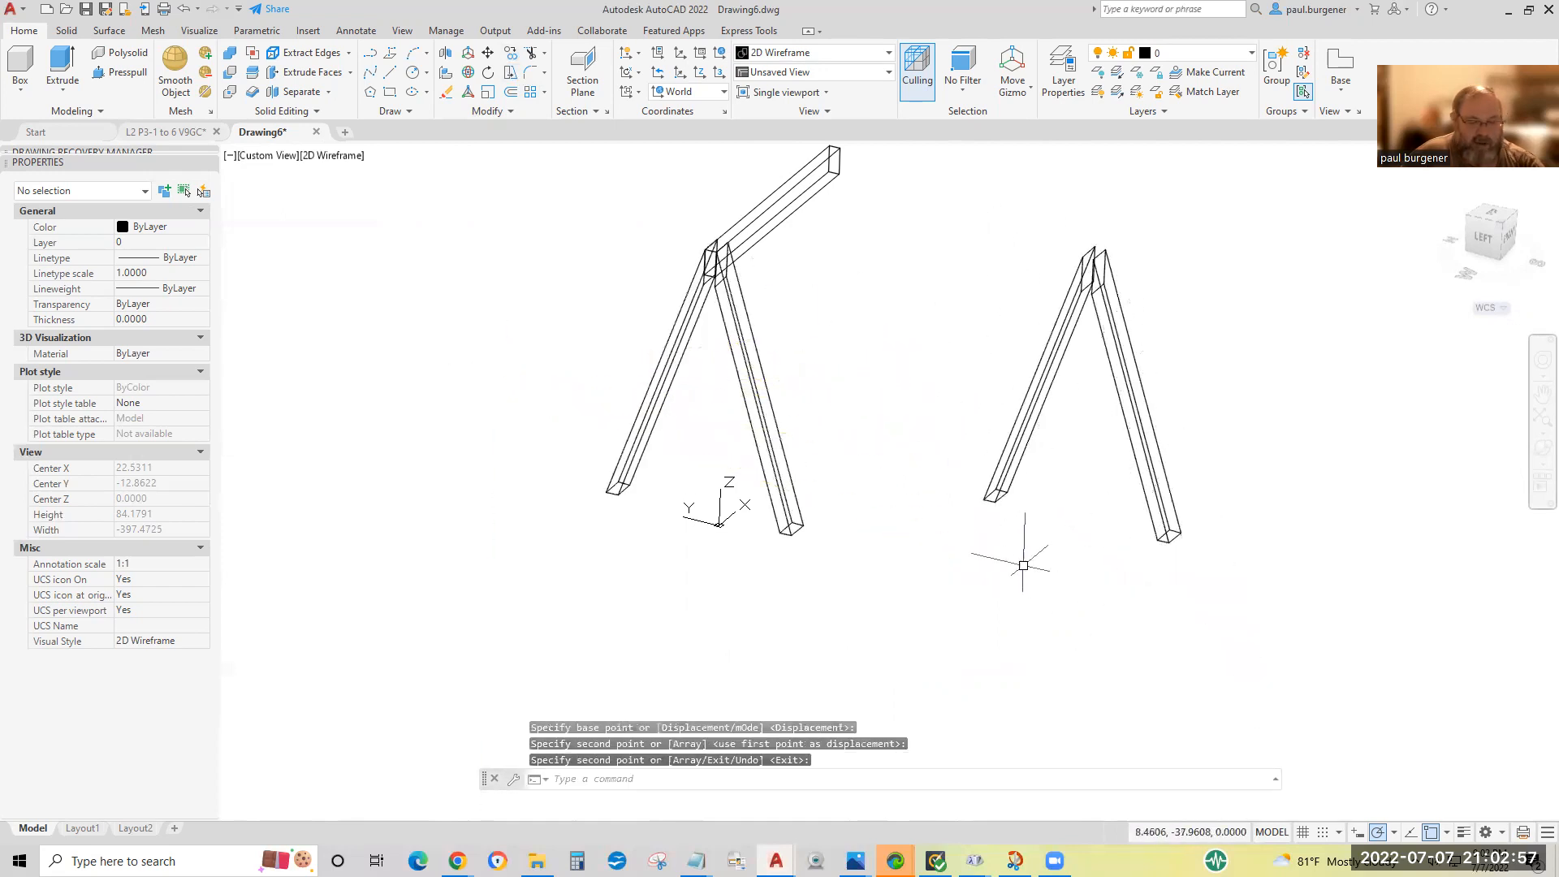
Identify the coordinates of an inner foot corner on each of the two copied legs.
{"action": "type", "text": "id"}
{"action": "key", "text": "Return"}
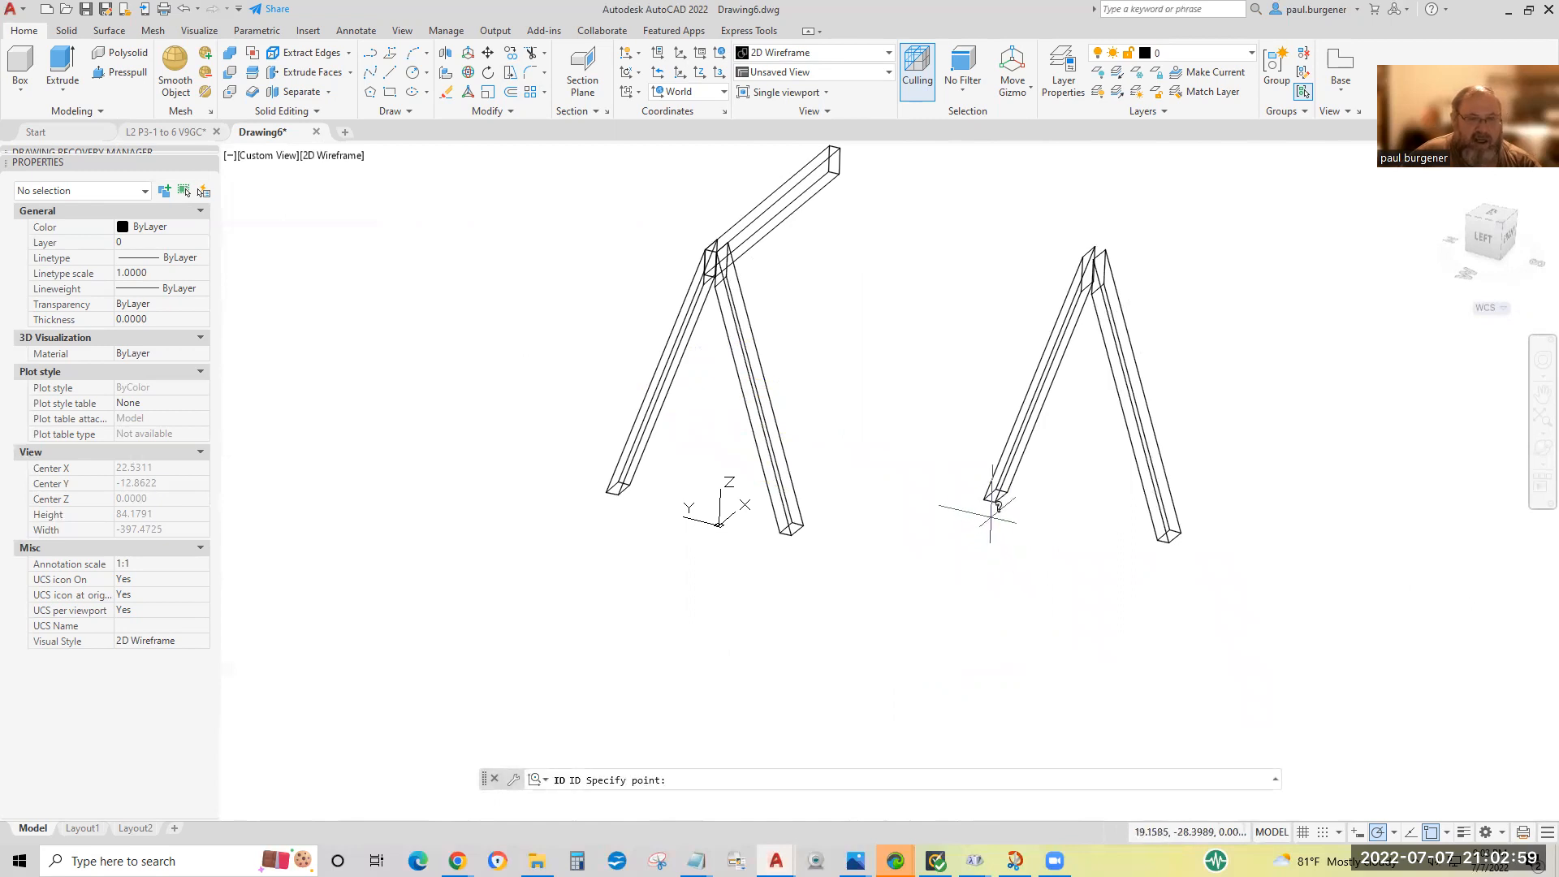
{"action": "left_click", "coordinate": [994, 500]}
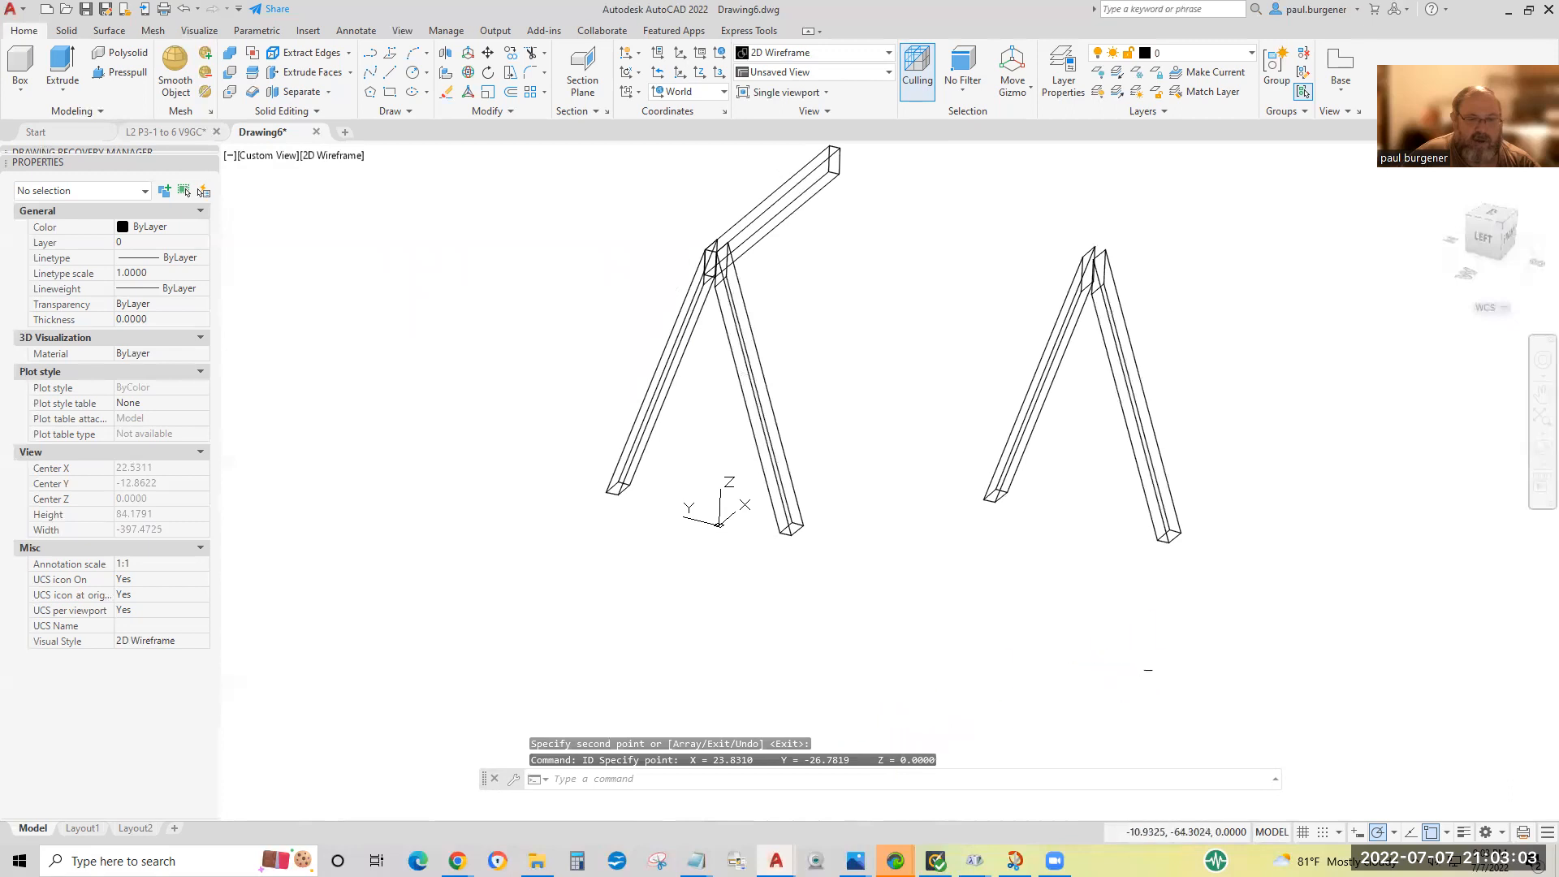
{"action": "key", "text": "Return"}
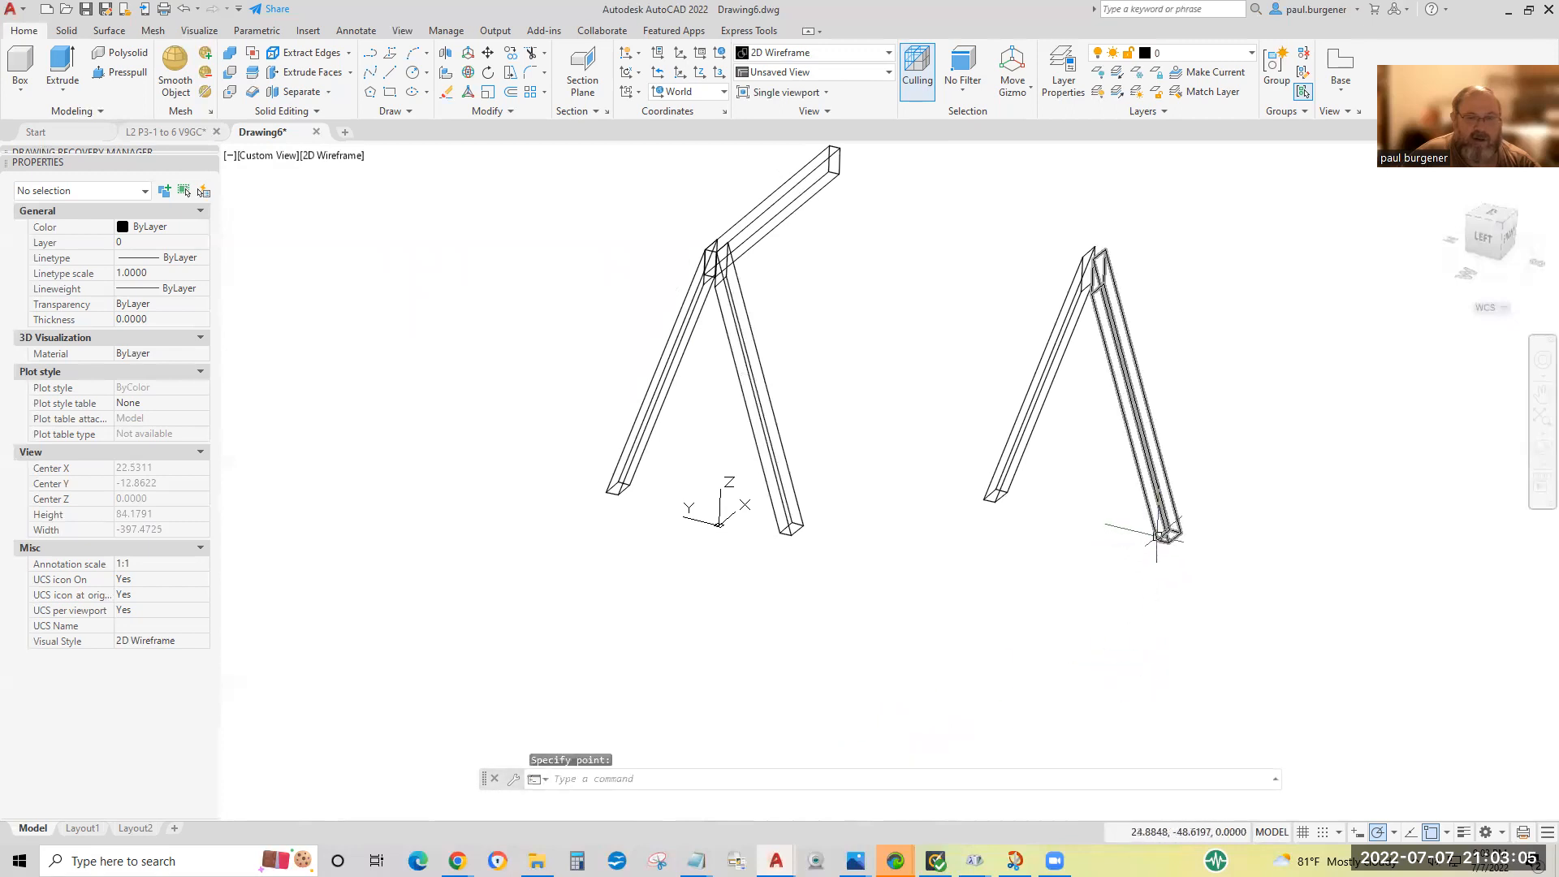
{"action": "left_click", "coordinate": [1159, 538]}
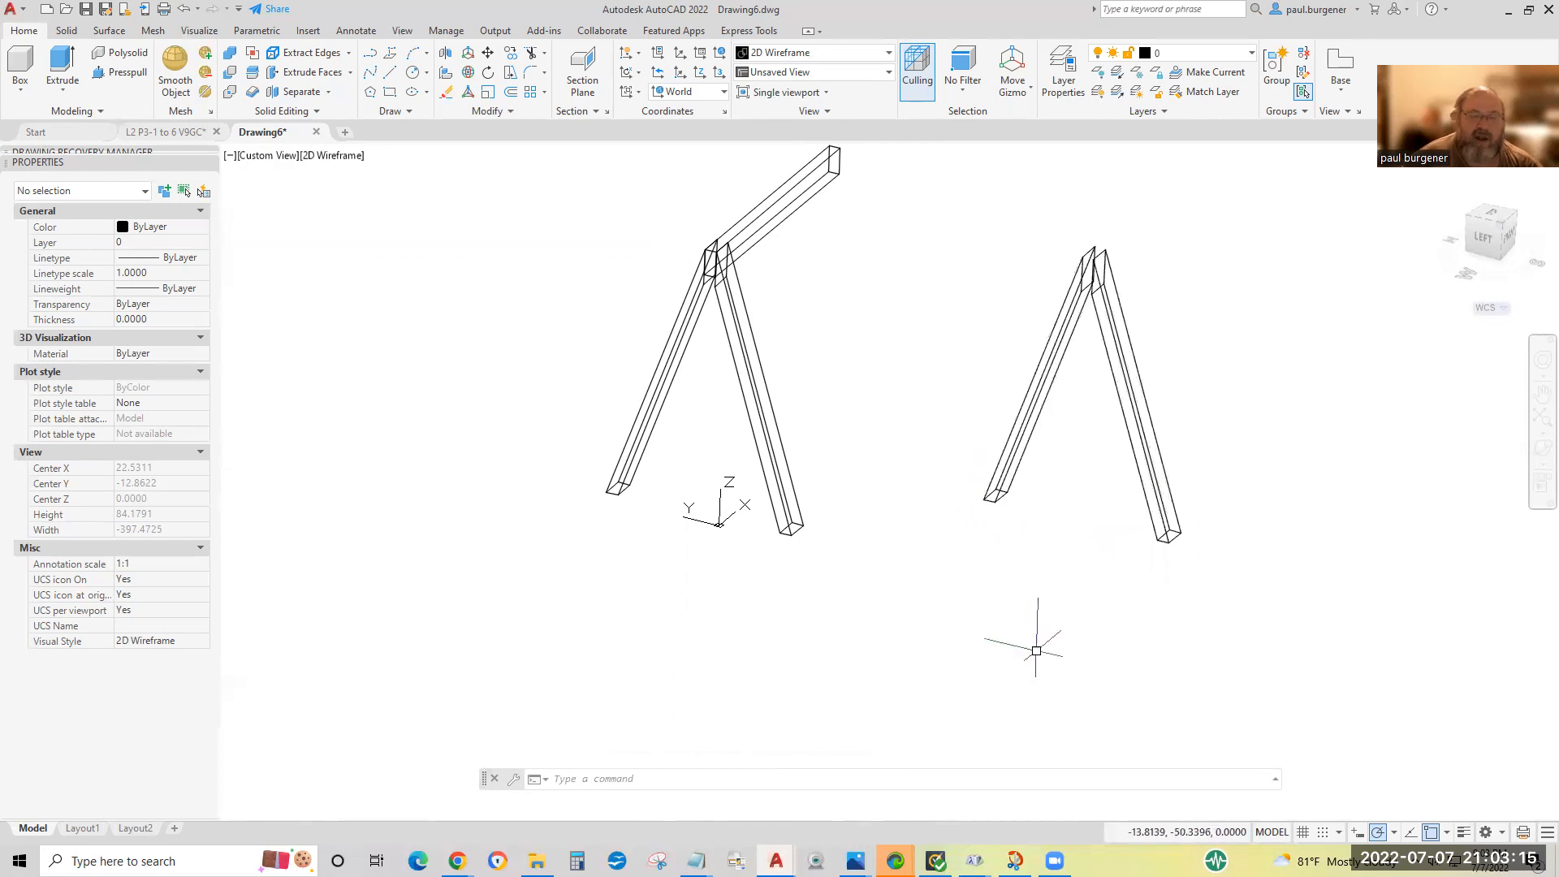
{"action": "key", "text": "Escape"}
{"action": "key", "text": "Escape"}
{"action": "key", "text": "Escape"}
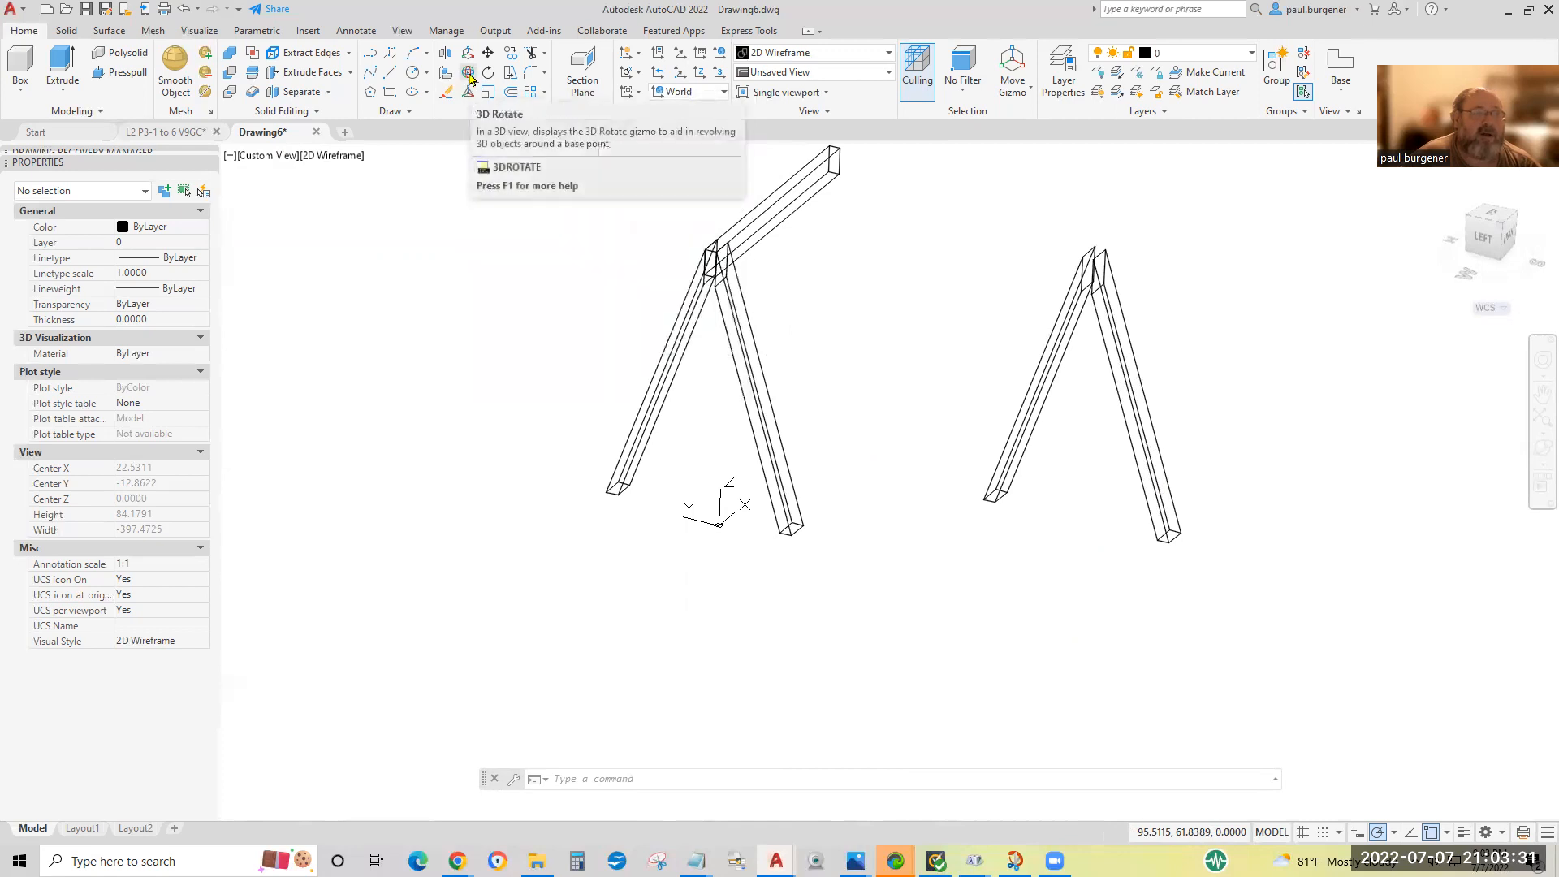
3D-rotate the copied pair of legs 90 degrees about the Y axis through the inner foot corner of one leg, laying them on the ground.
{"action": "left_click", "coordinate": [469, 75]}
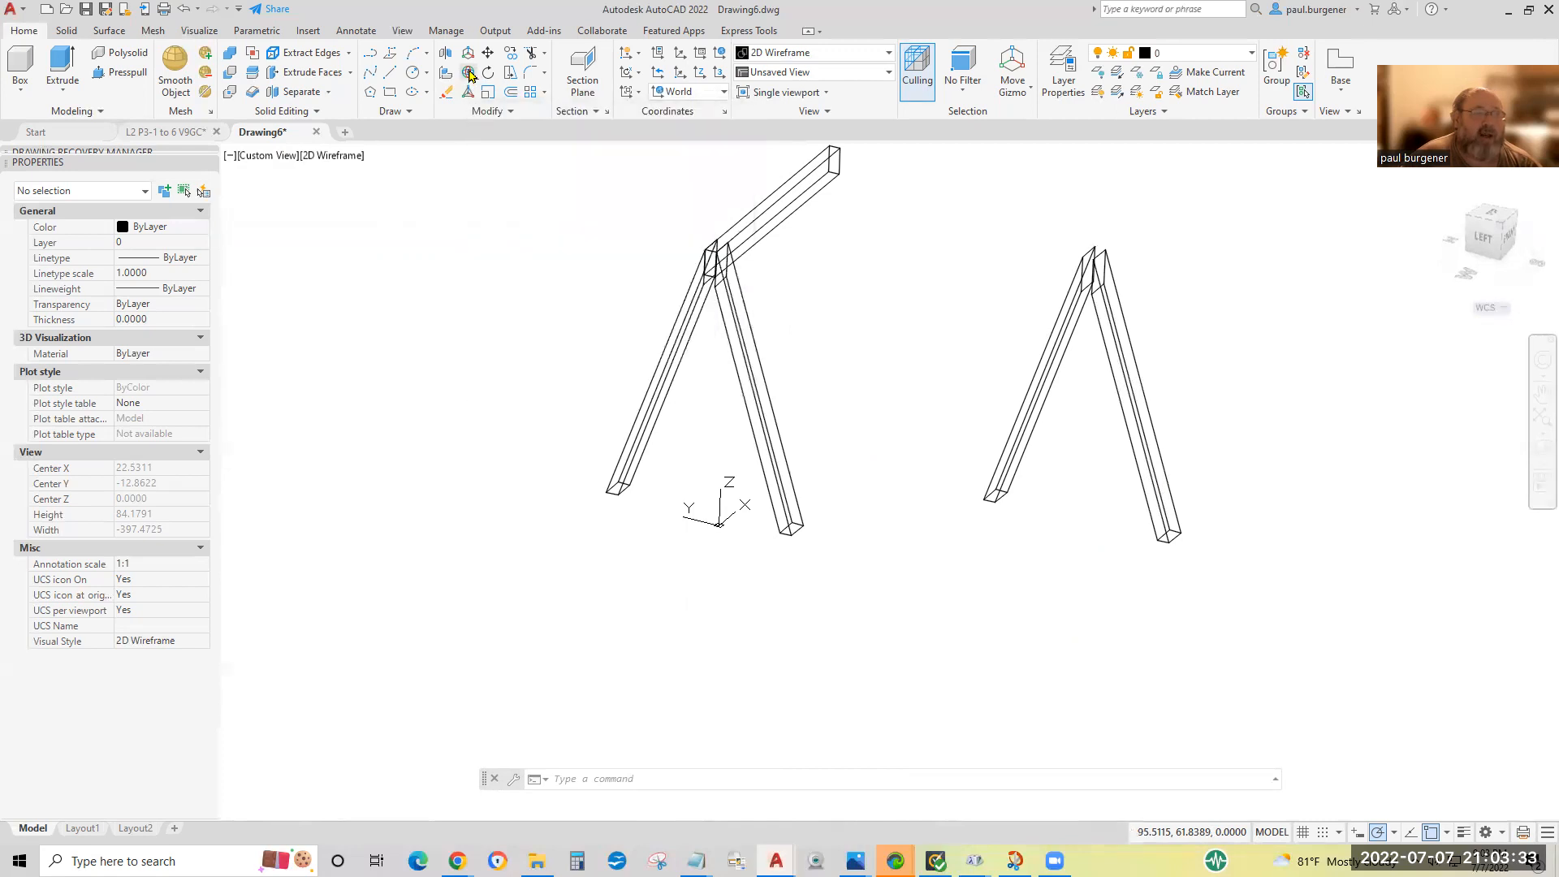
{"action": "left_click", "coordinate": [1265, 451]}
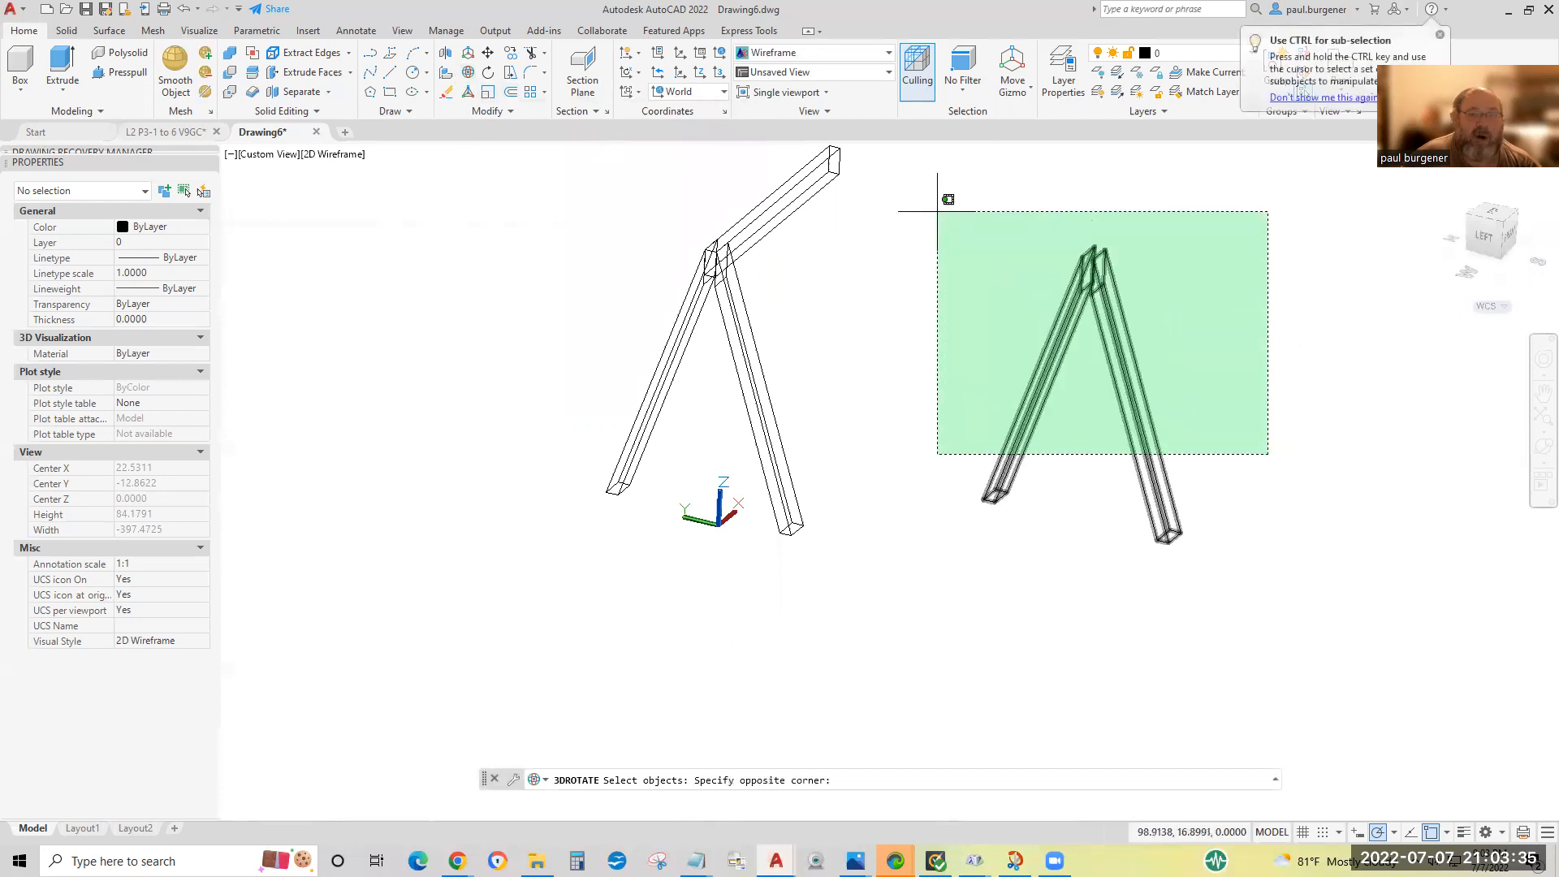
{"action": "left_click", "coordinate": [937, 210]}
{"action": "key", "text": "Return"}
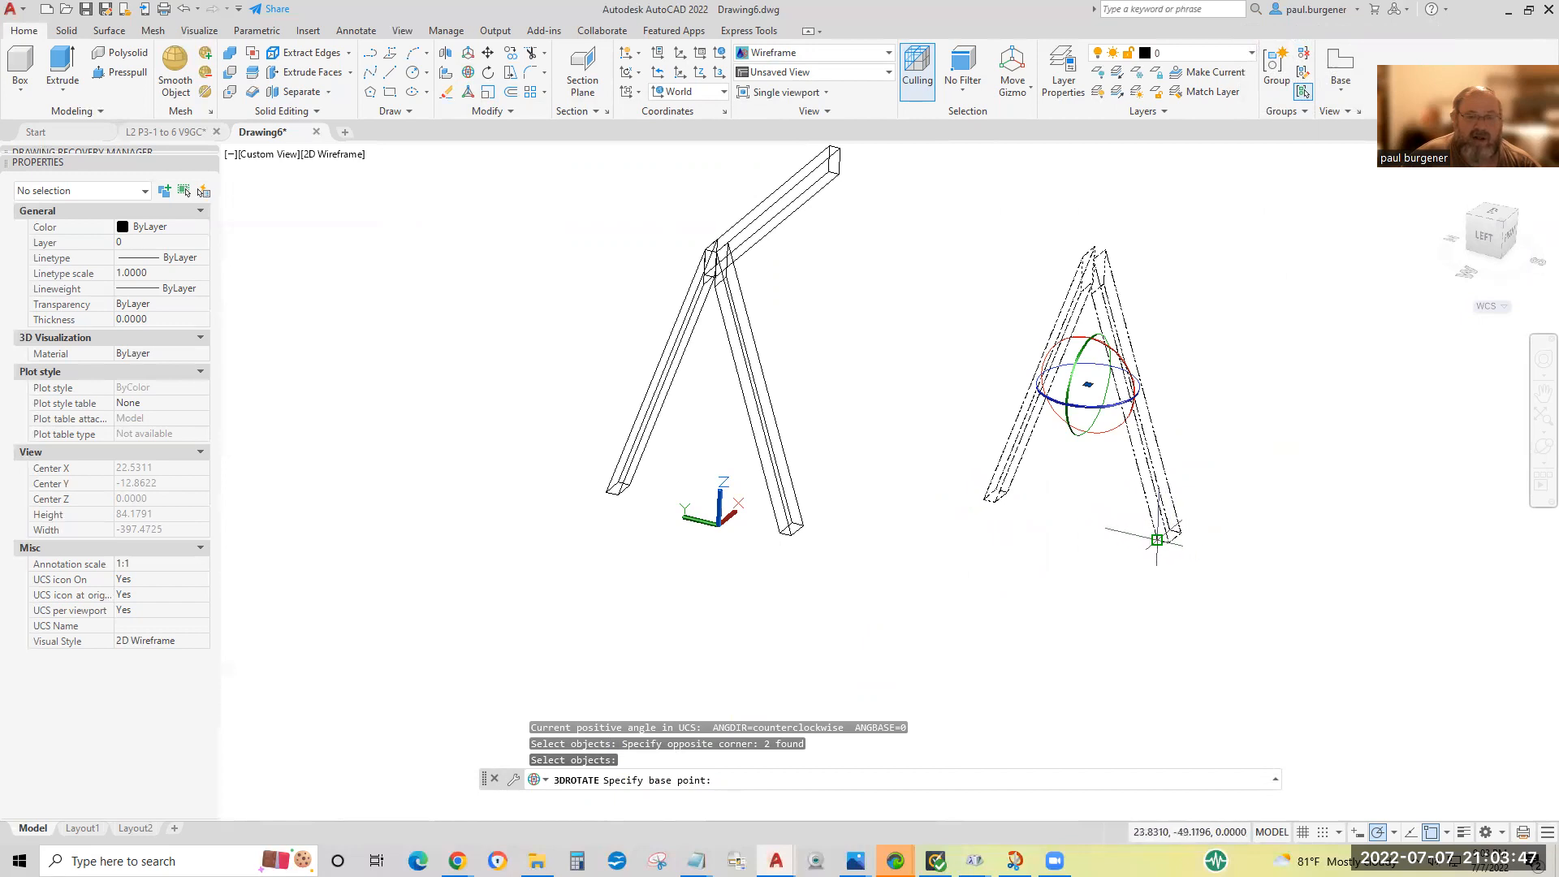
{"action": "left_click", "coordinate": [1157, 540]}
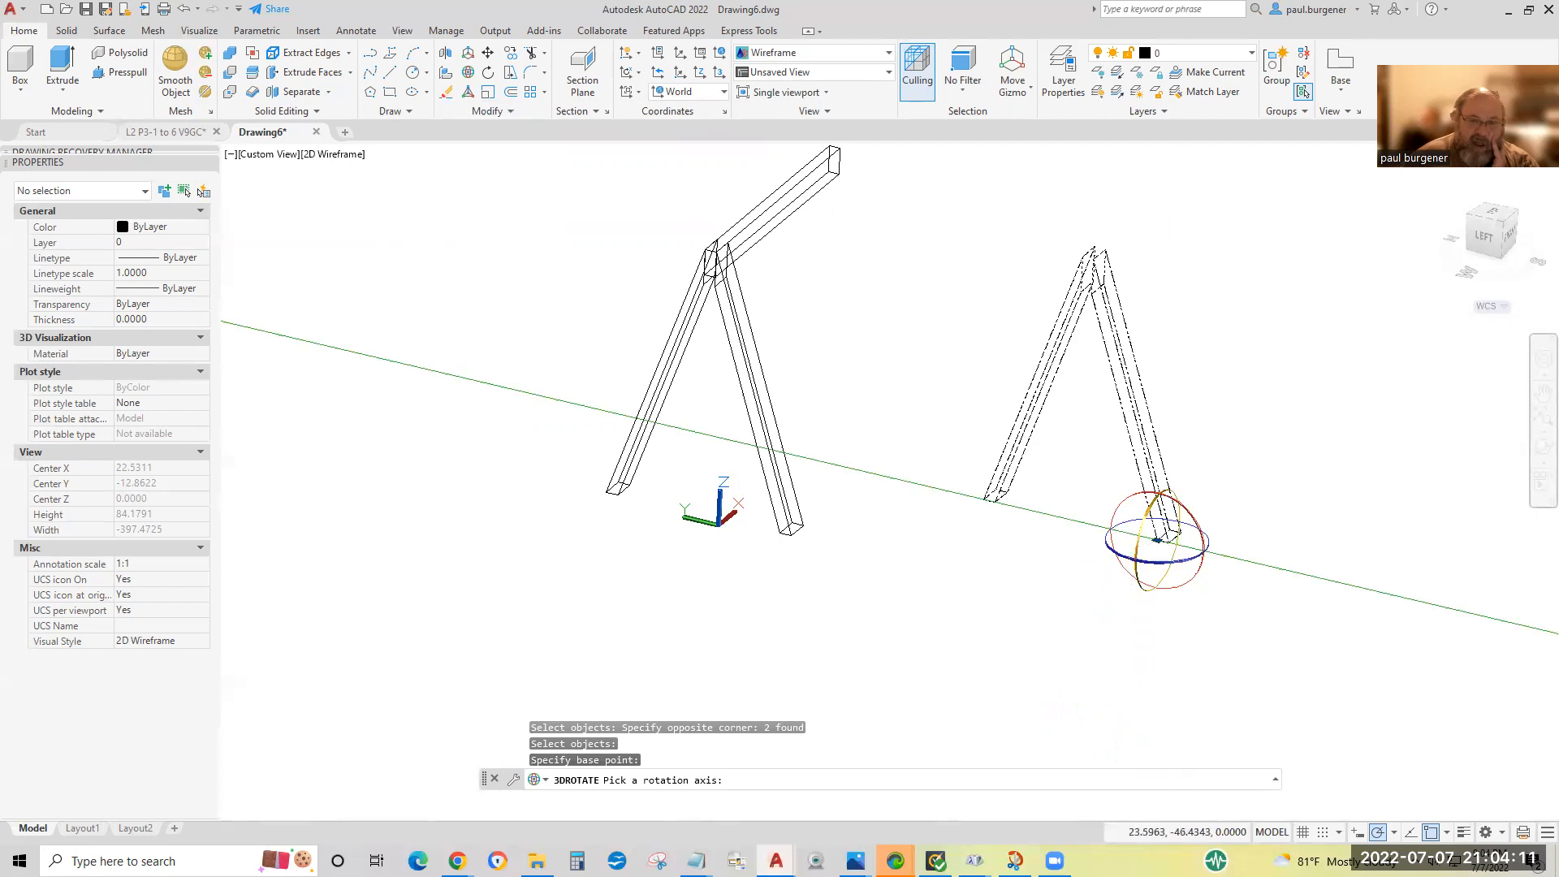
{"action": "left_click", "coordinate": [1149, 520]}
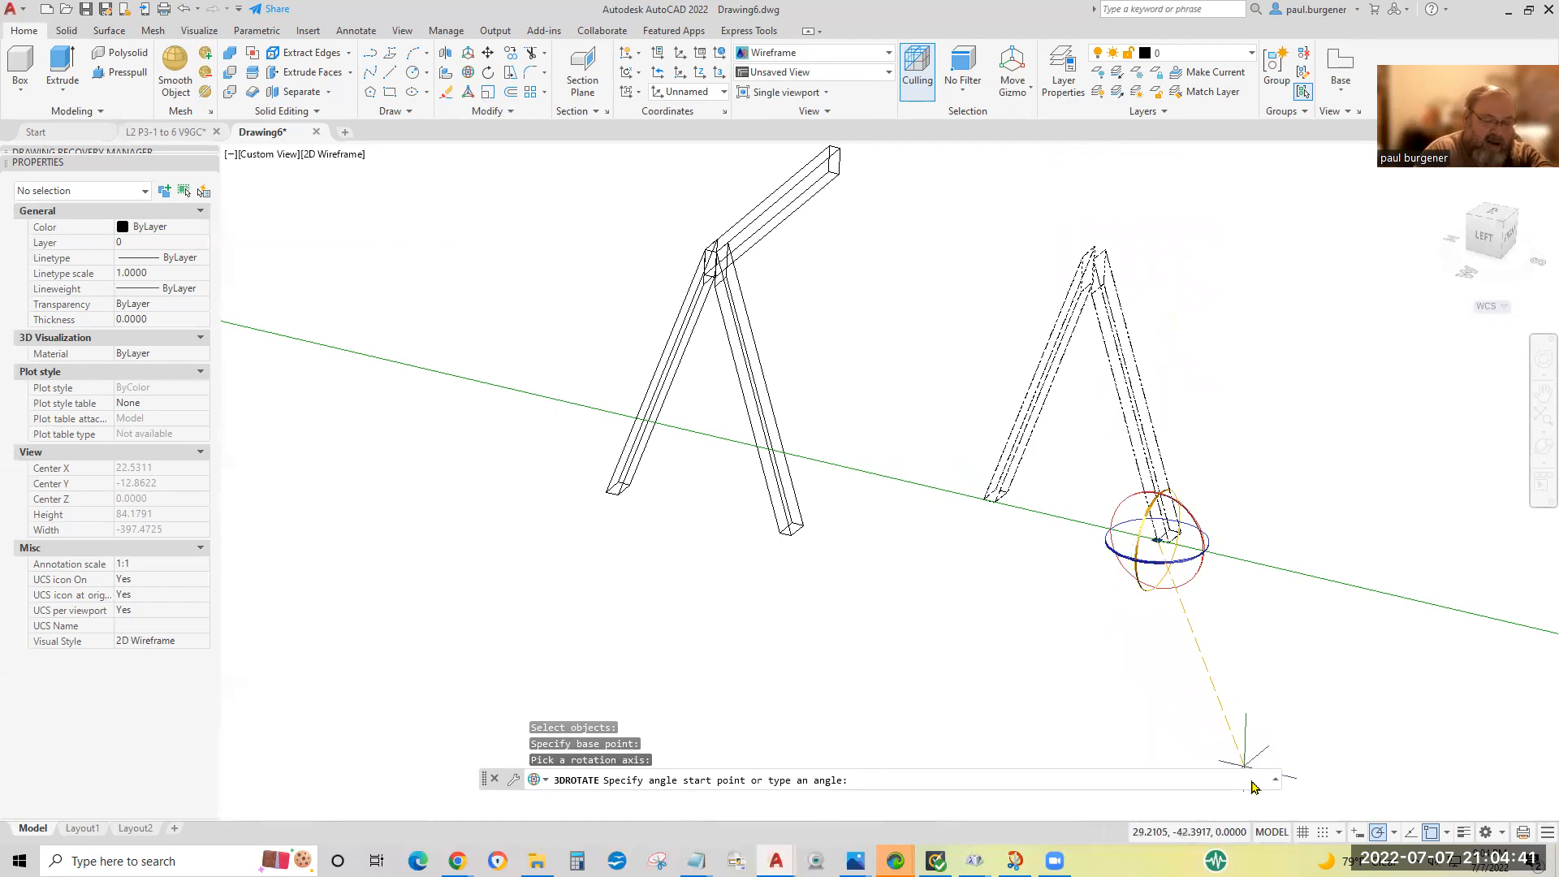
{"action": "type", "text": "9"}
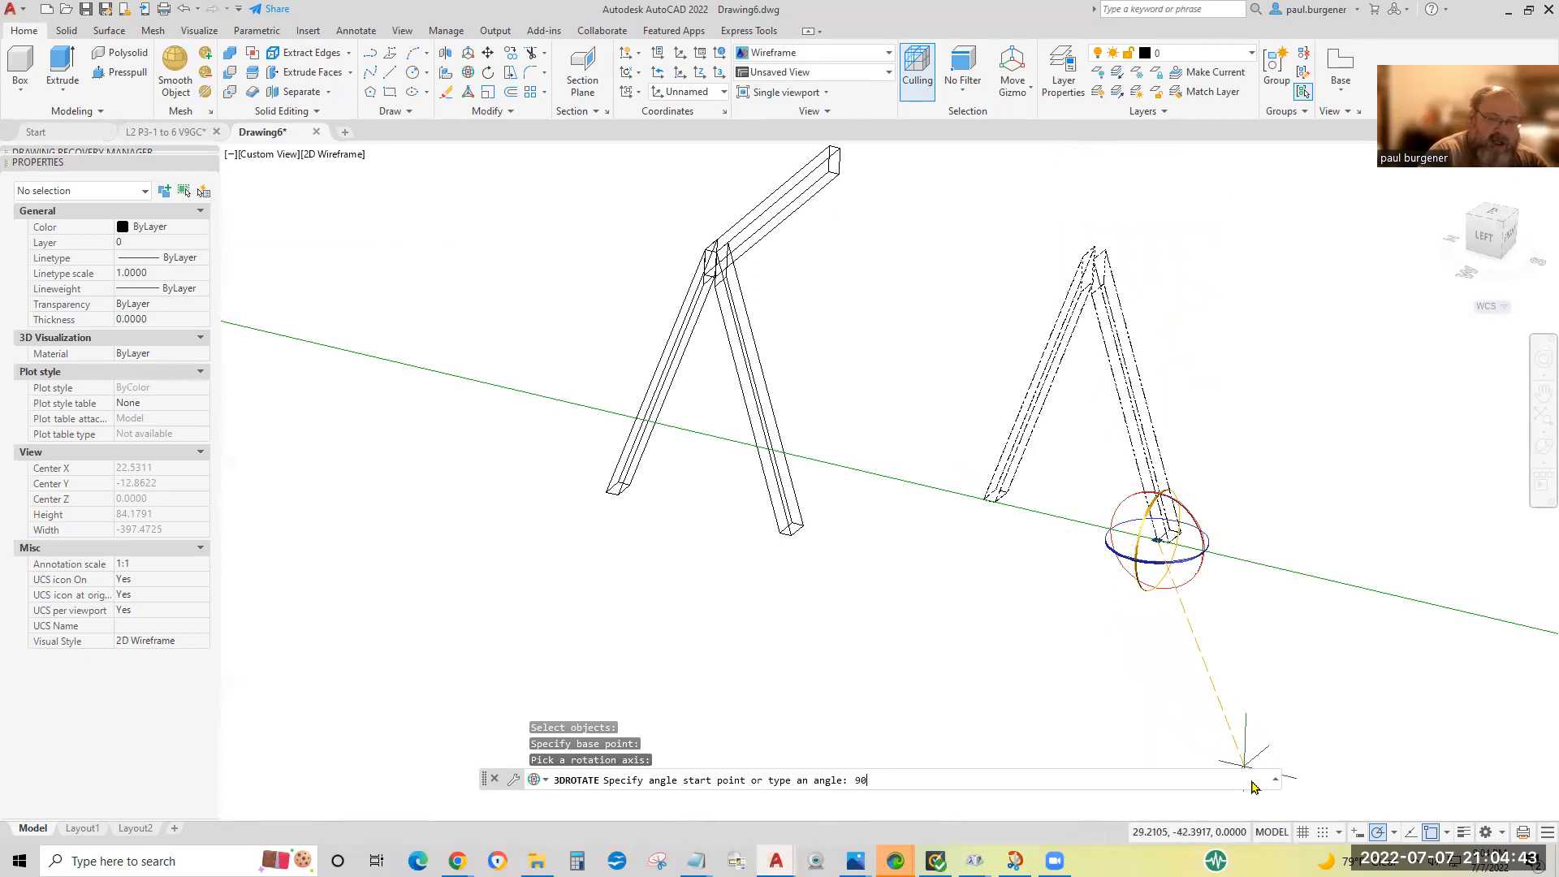
{"action": "type", "text": "0"}
{"action": "key", "text": "Return"}
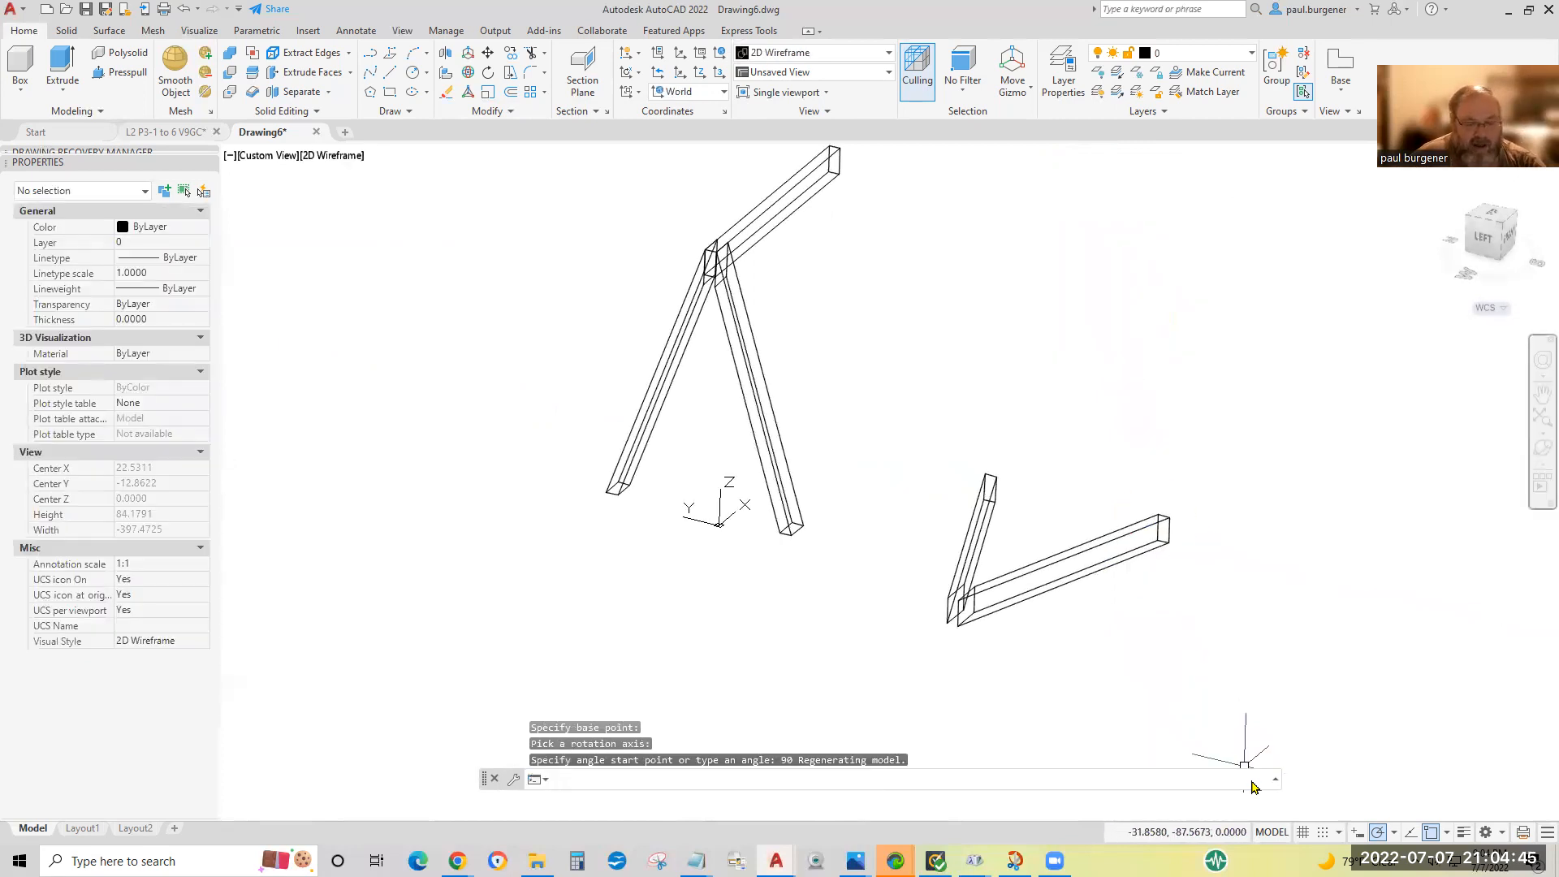
Identify the coordinates of the lower corners at the top and foot ends of both laid-down legs.
{"action": "type", "text": "id"}
{"action": "key", "text": "Return"}
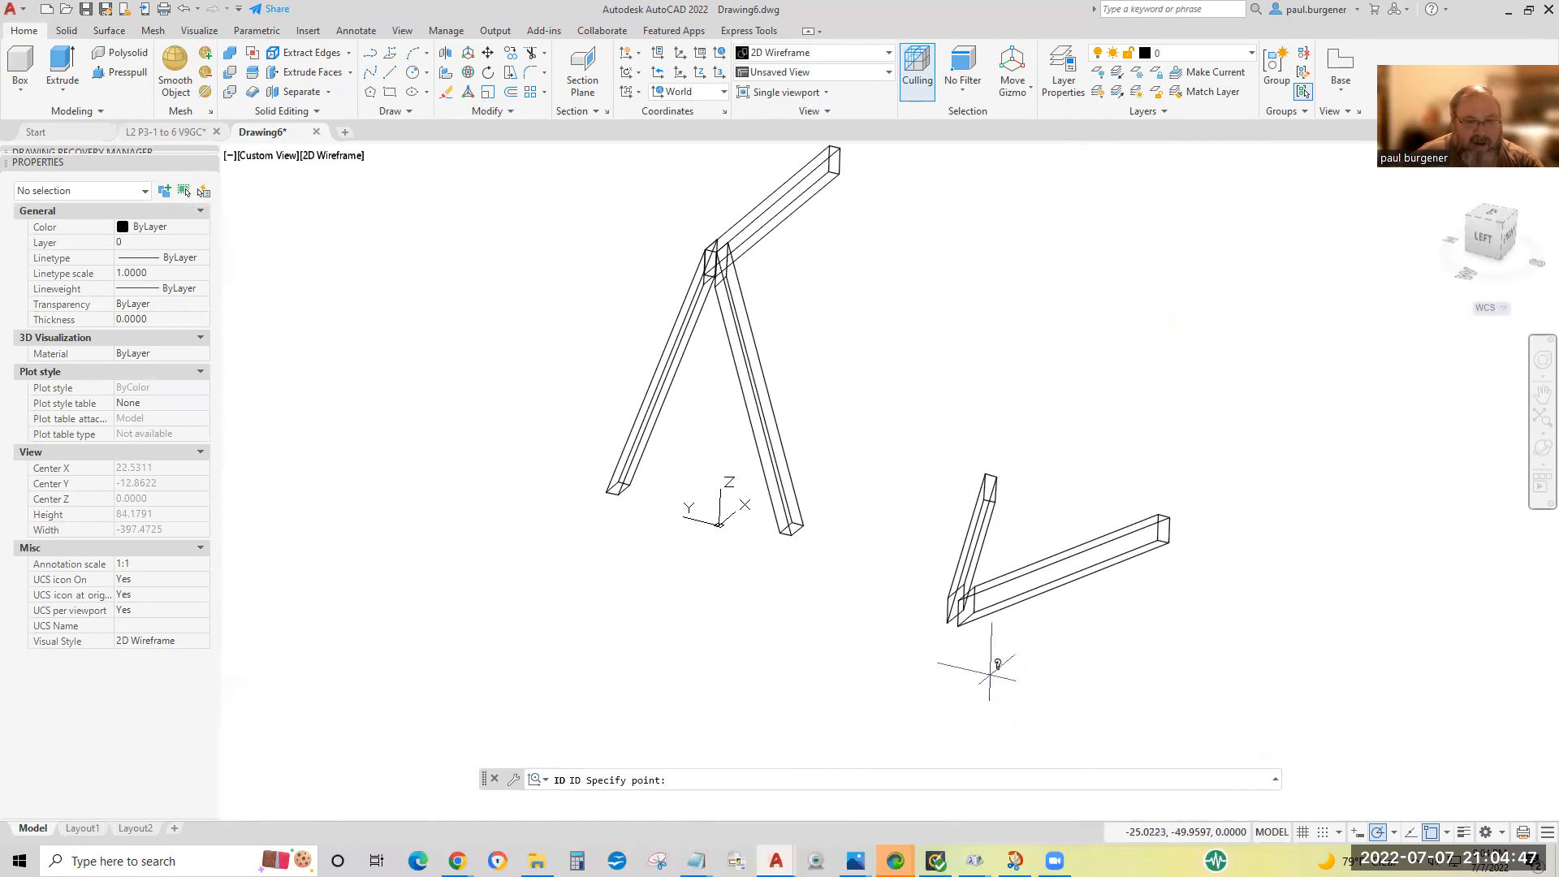
{"action": "left_click", "coordinate": [960, 621]}
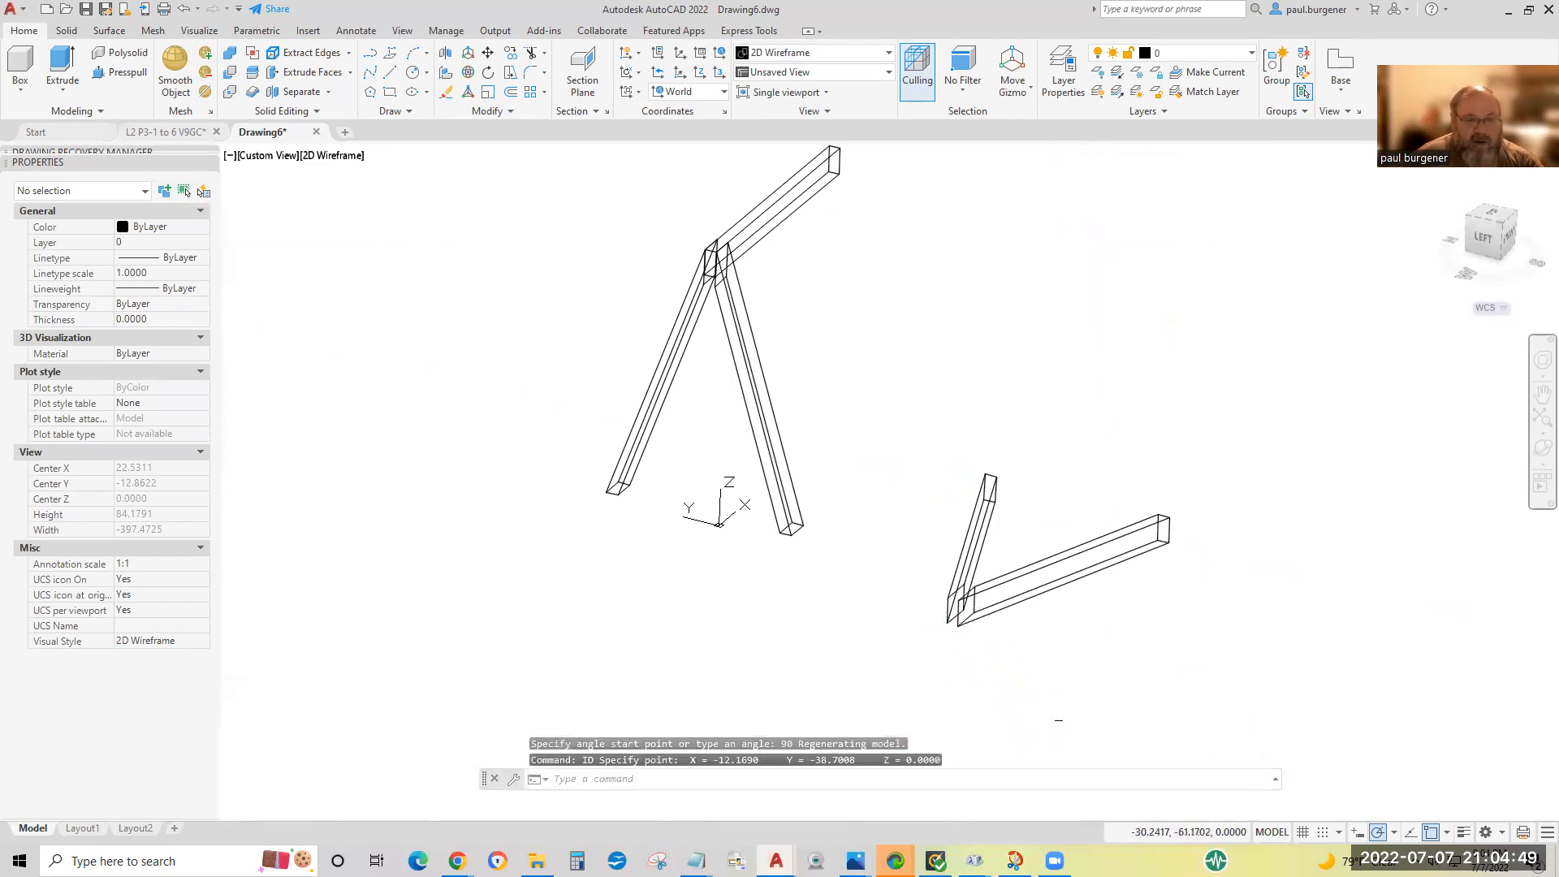
{"action": "key", "text": "Return"}
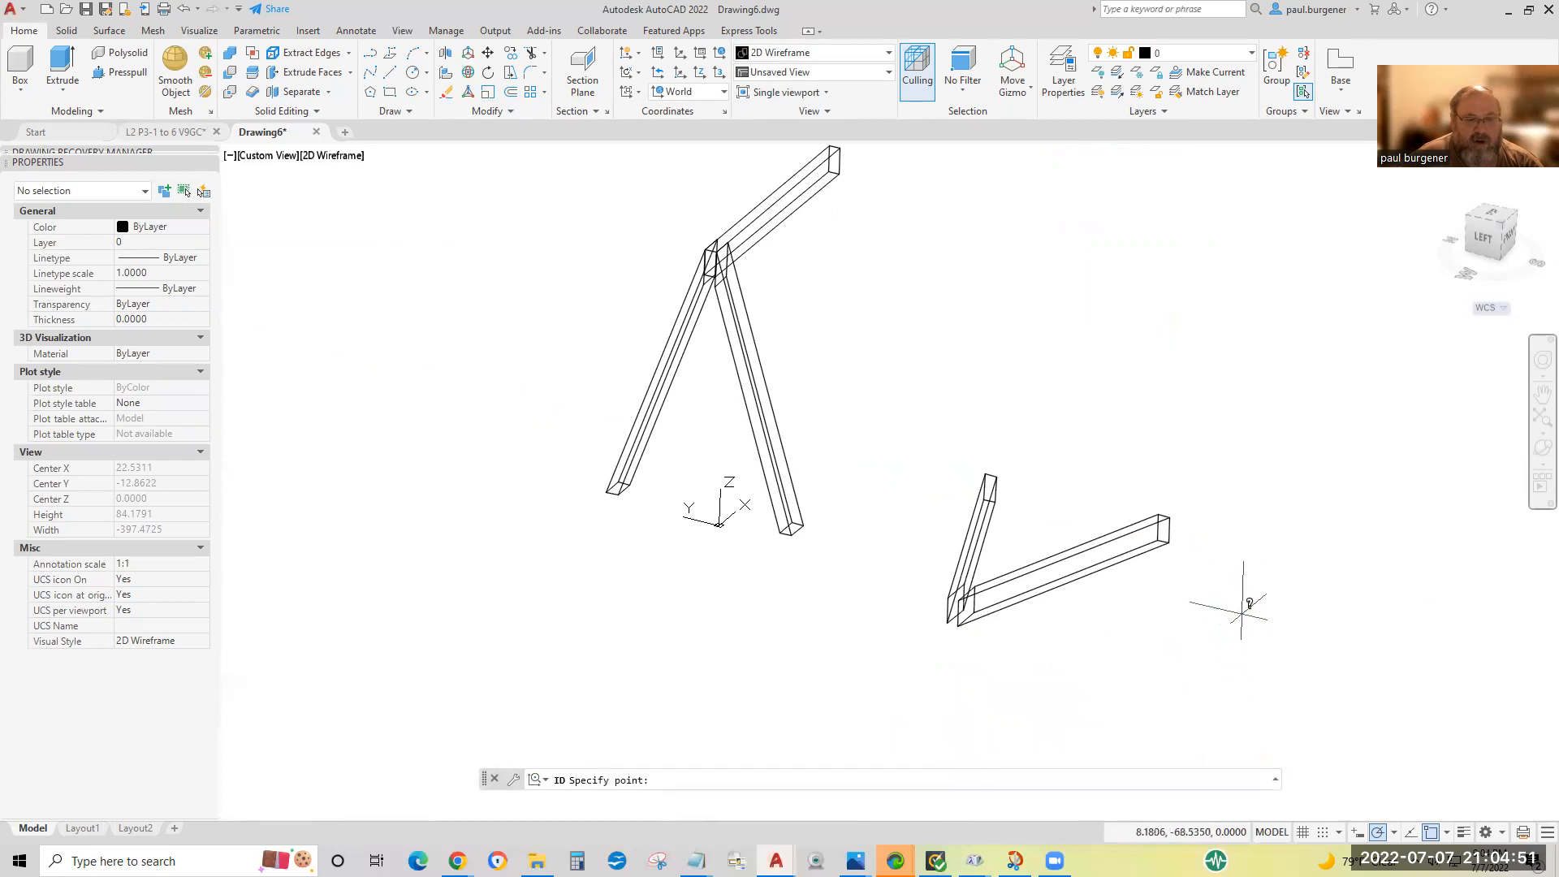
{"action": "left_click", "coordinate": [1170, 541]}
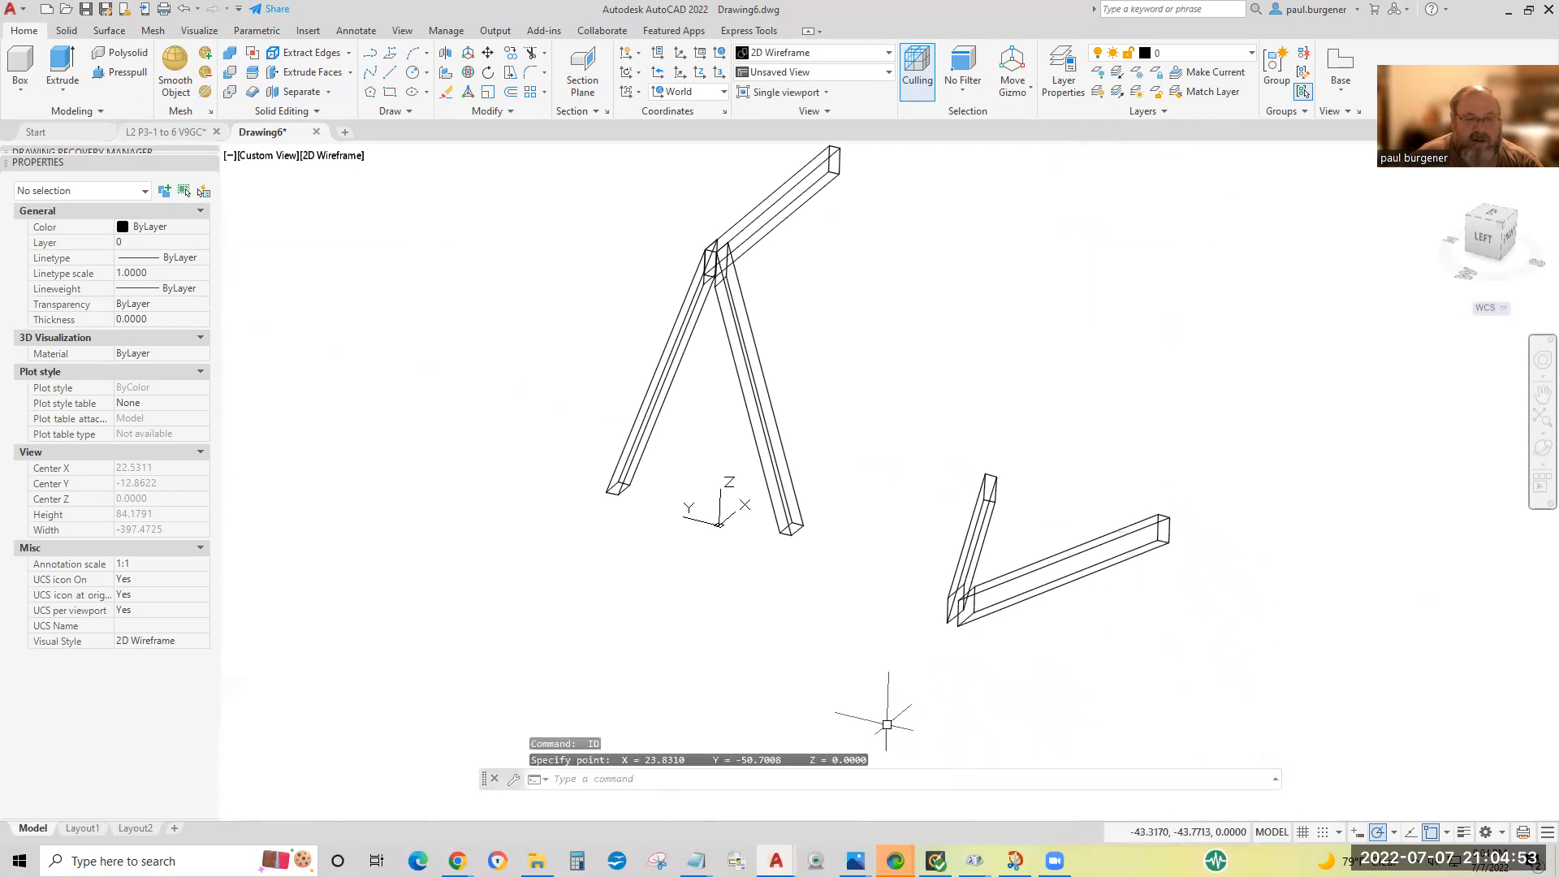
{"action": "key", "text": "Return"}
{"action": "left_click", "coordinate": [989, 479]}
{"action": "key", "text": "Return"}
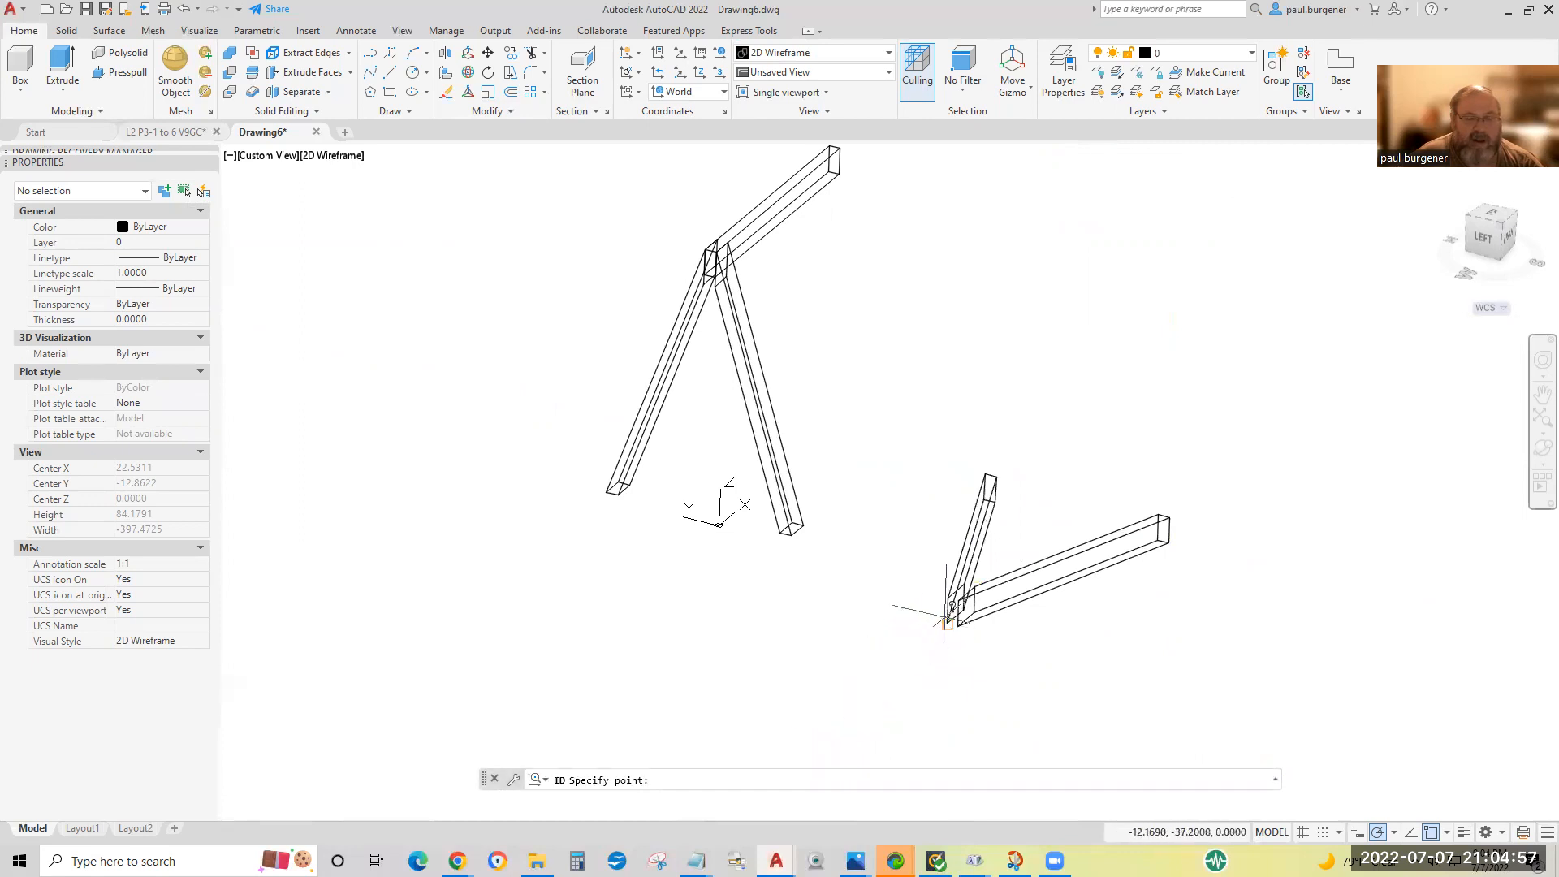
{"action": "left_click", "coordinate": [946, 622]}
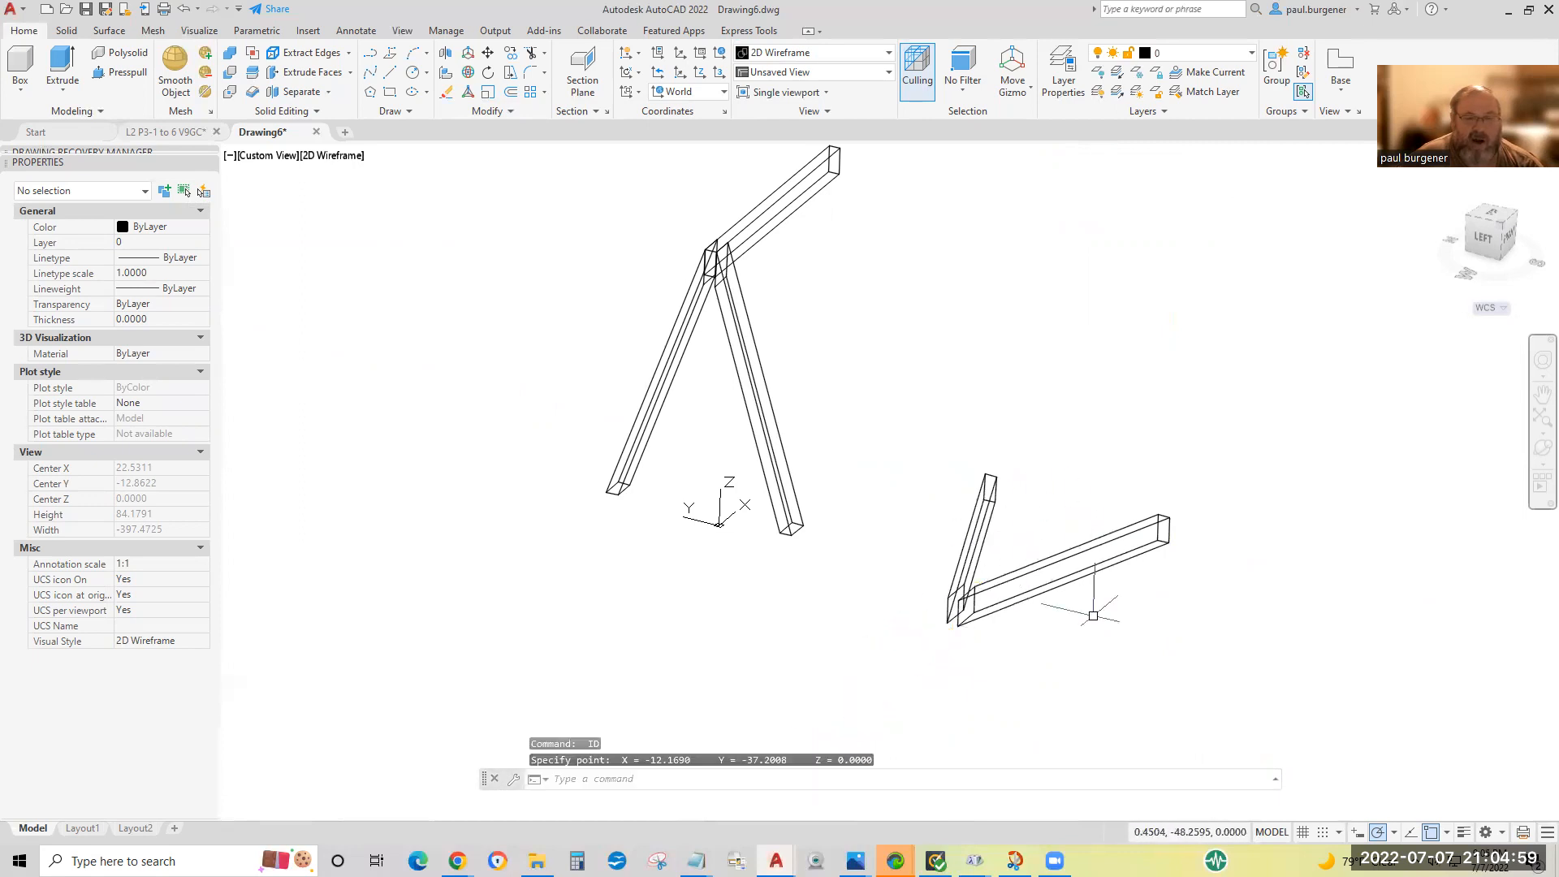
{"action": "key", "text": "Escape"}
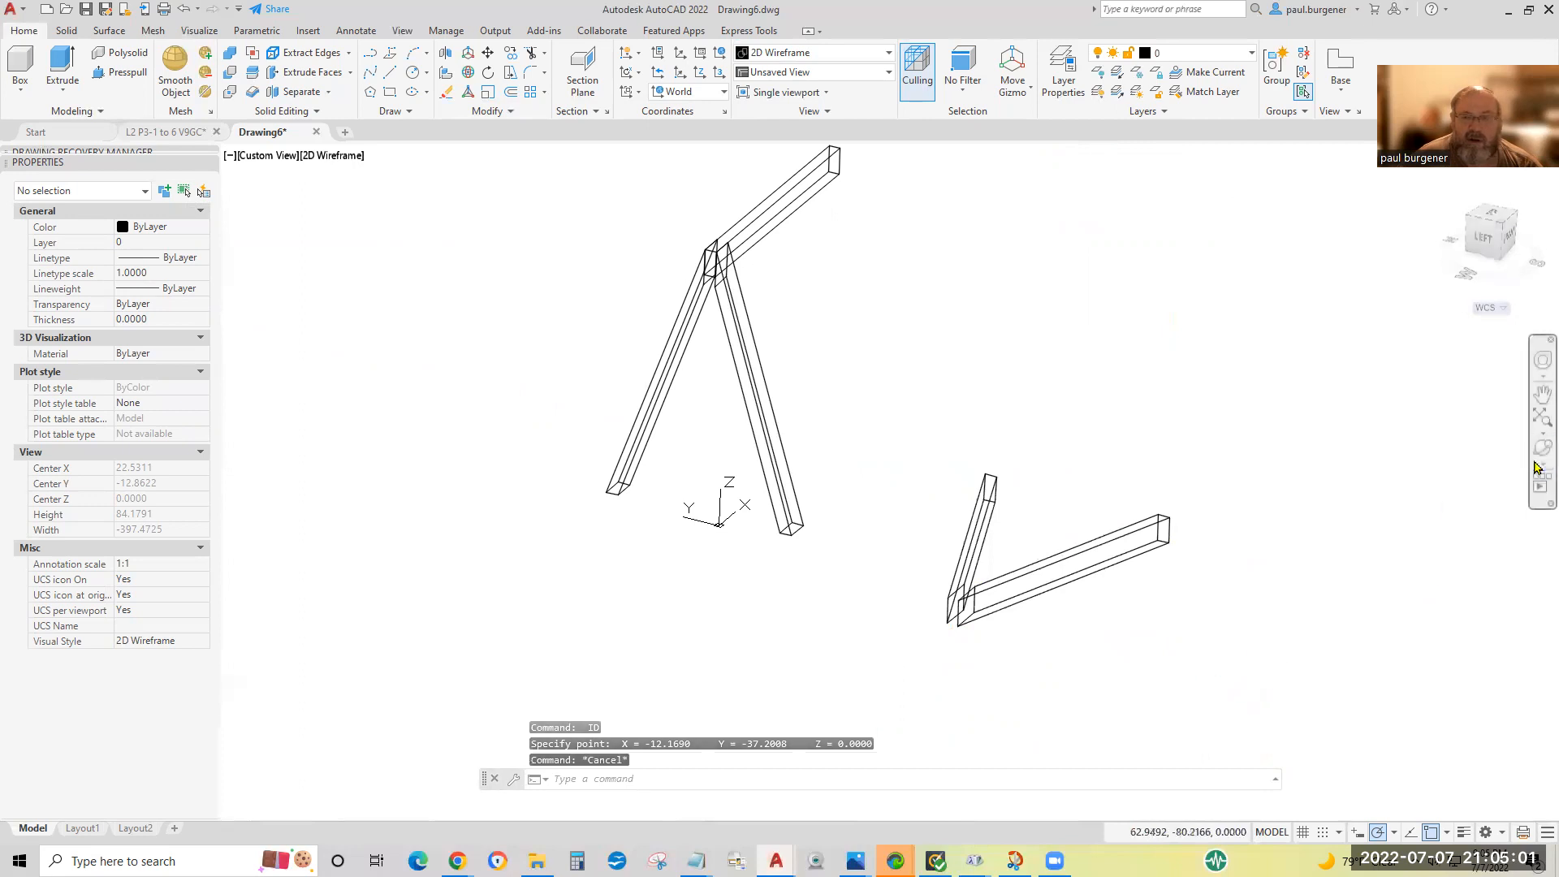
Draw connected lines across the gap between the laid-down legs' top ends and along the nearer leg's lower outer edge to its foot.
{"action": "left_click", "coordinate": [1543, 449]}
{"action": "left_click_drag", "start_coordinate": [1024, 578], "coordinate": [934, 553]}
{"action": "mouse_move", "coordinate": [1063, 391]}
{"action": "left_mouse_down"}
{"action": "mouse_move", "coordinate": [930, 418]}
{"action": "mouse_move", "coordinate": [900, 413]}
{"action": "mouse_move", "coordinate": [897, 394]}
{"action": "mouse_move", "coordinate": [1139, 467]}
{"action": "mouse_move", "coordinate": [1134, 480]}
{"action": "mouse_move", "coordinate": [358, 557]}
{"action": "left_mouse_up"}
{"action": "left_click_drag", "start_coordinate": [1096, 504], "coordinate": [626, 533]}
{"action": "left_click_drag", "start_coordinate": [950, 500], "coordinate": [1317, 362]}
{"action": "key", "text": "Escape"}
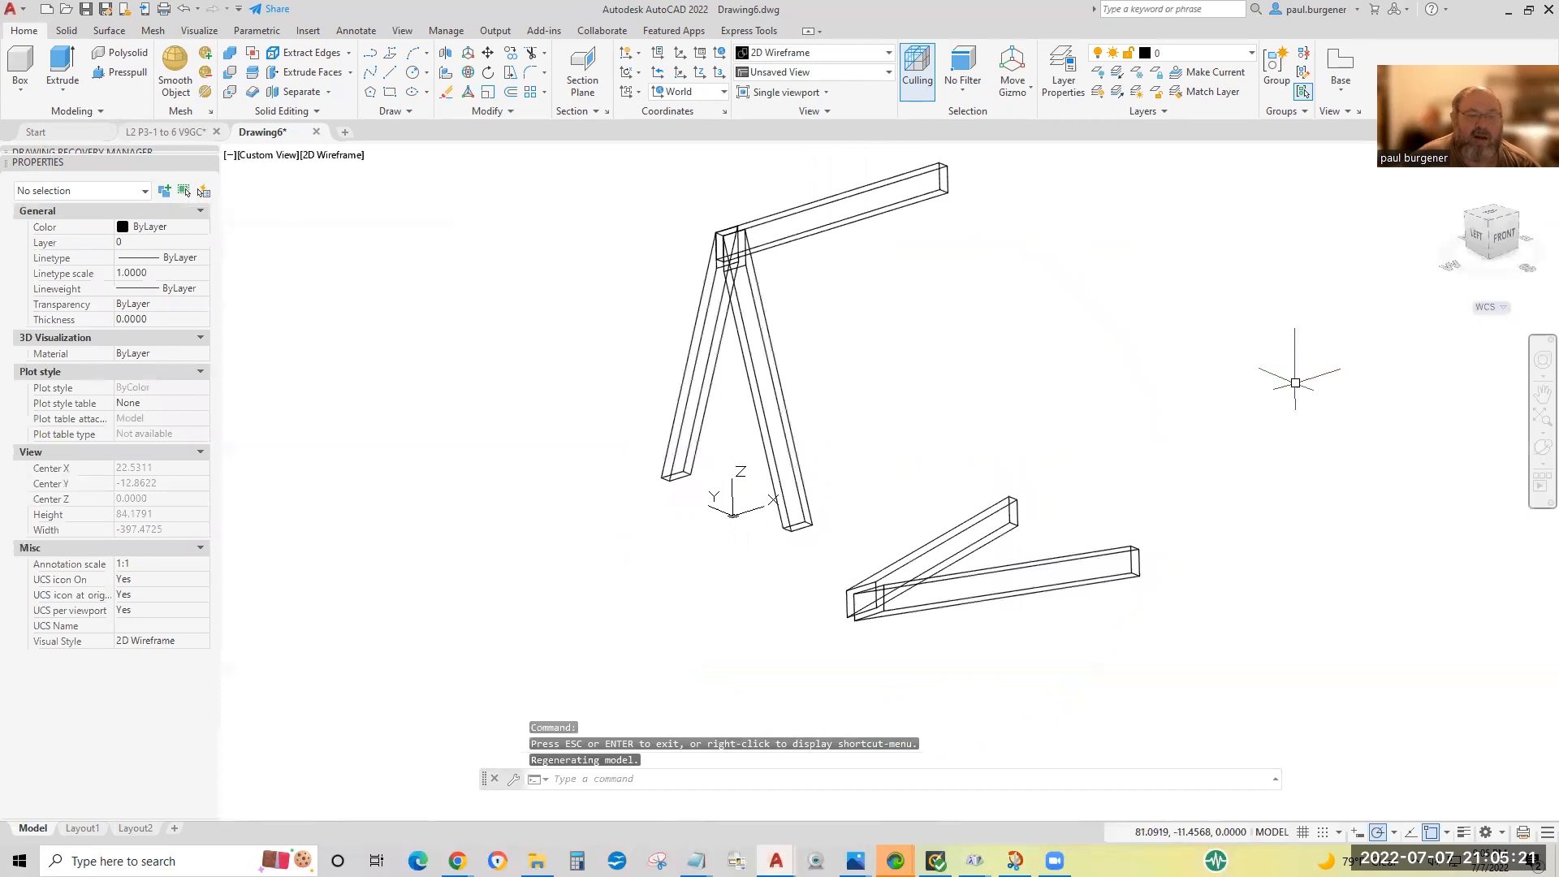
{"action": "left_click", "coordinate": [390, 72]}
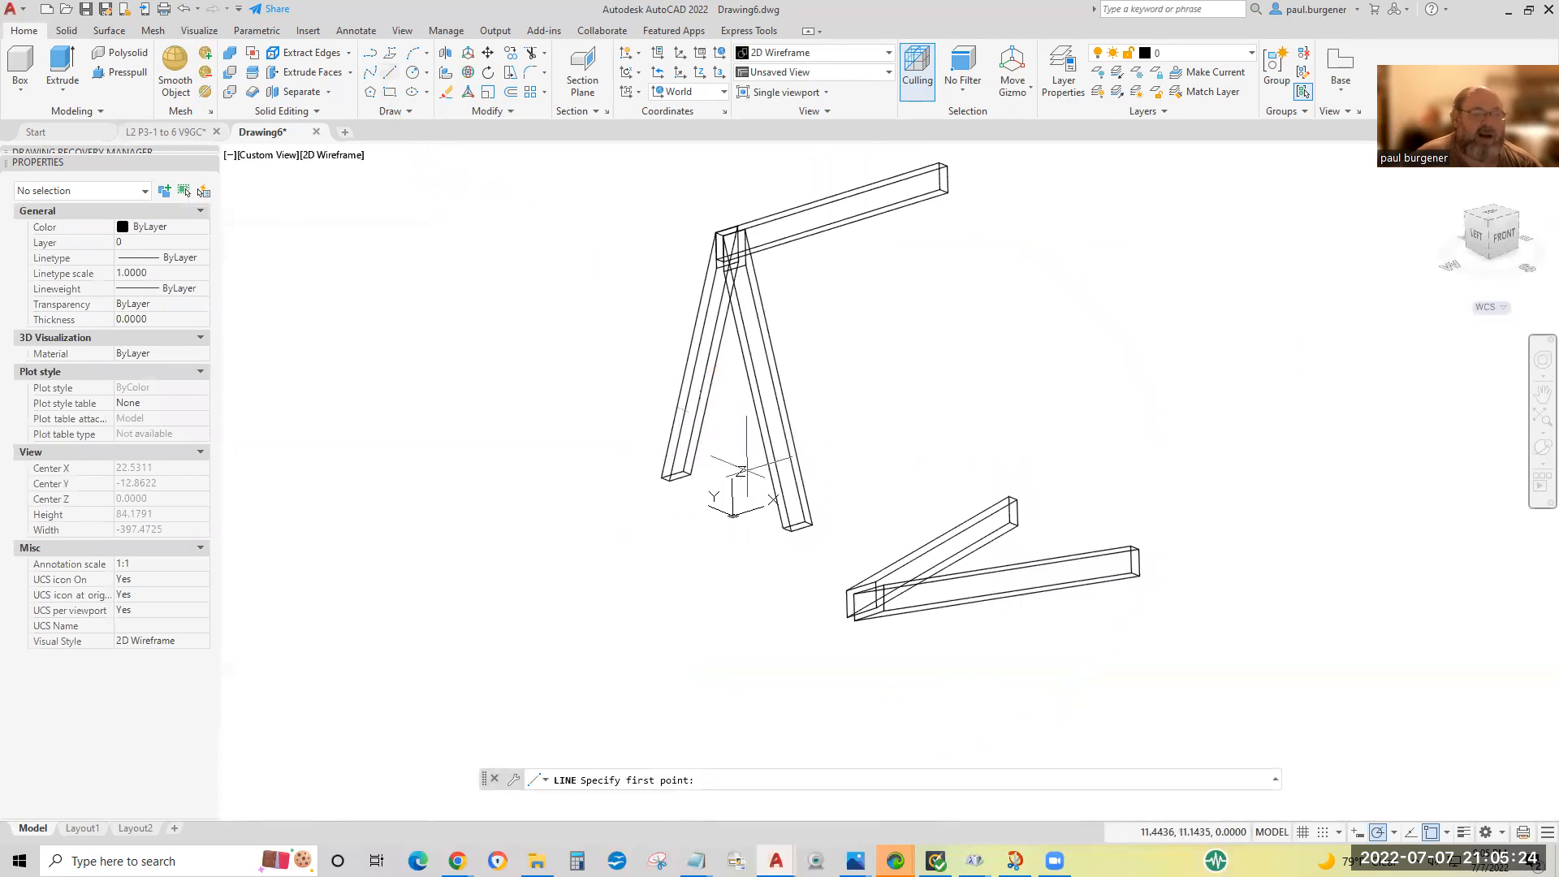
{"action": "left_click", "coordinate": [848, 617]}
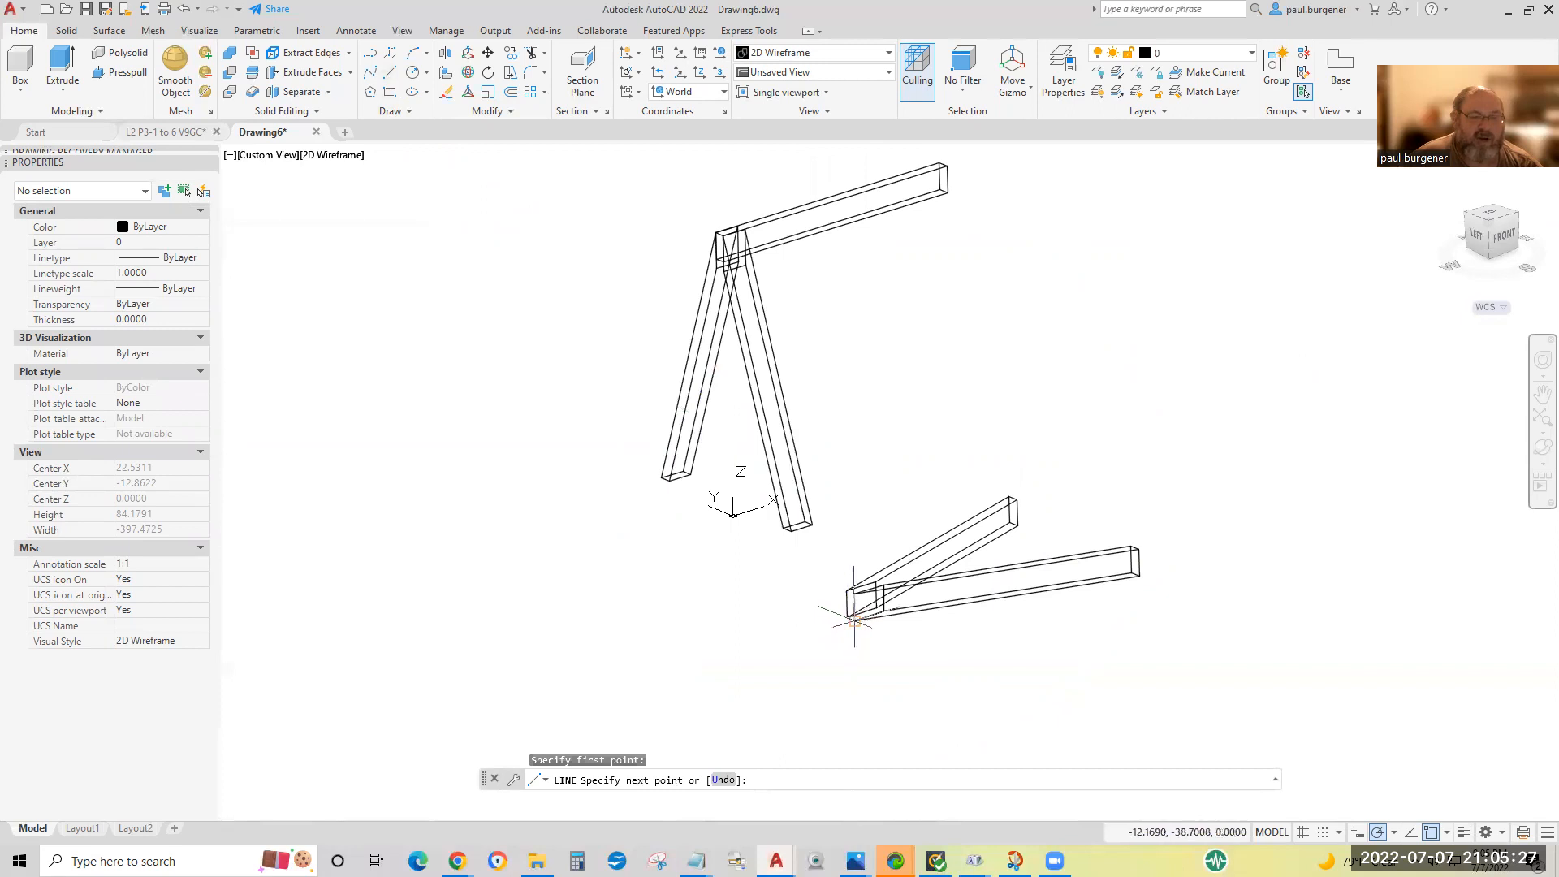
{"action": "left_click", "coordinate": [851, 624]}
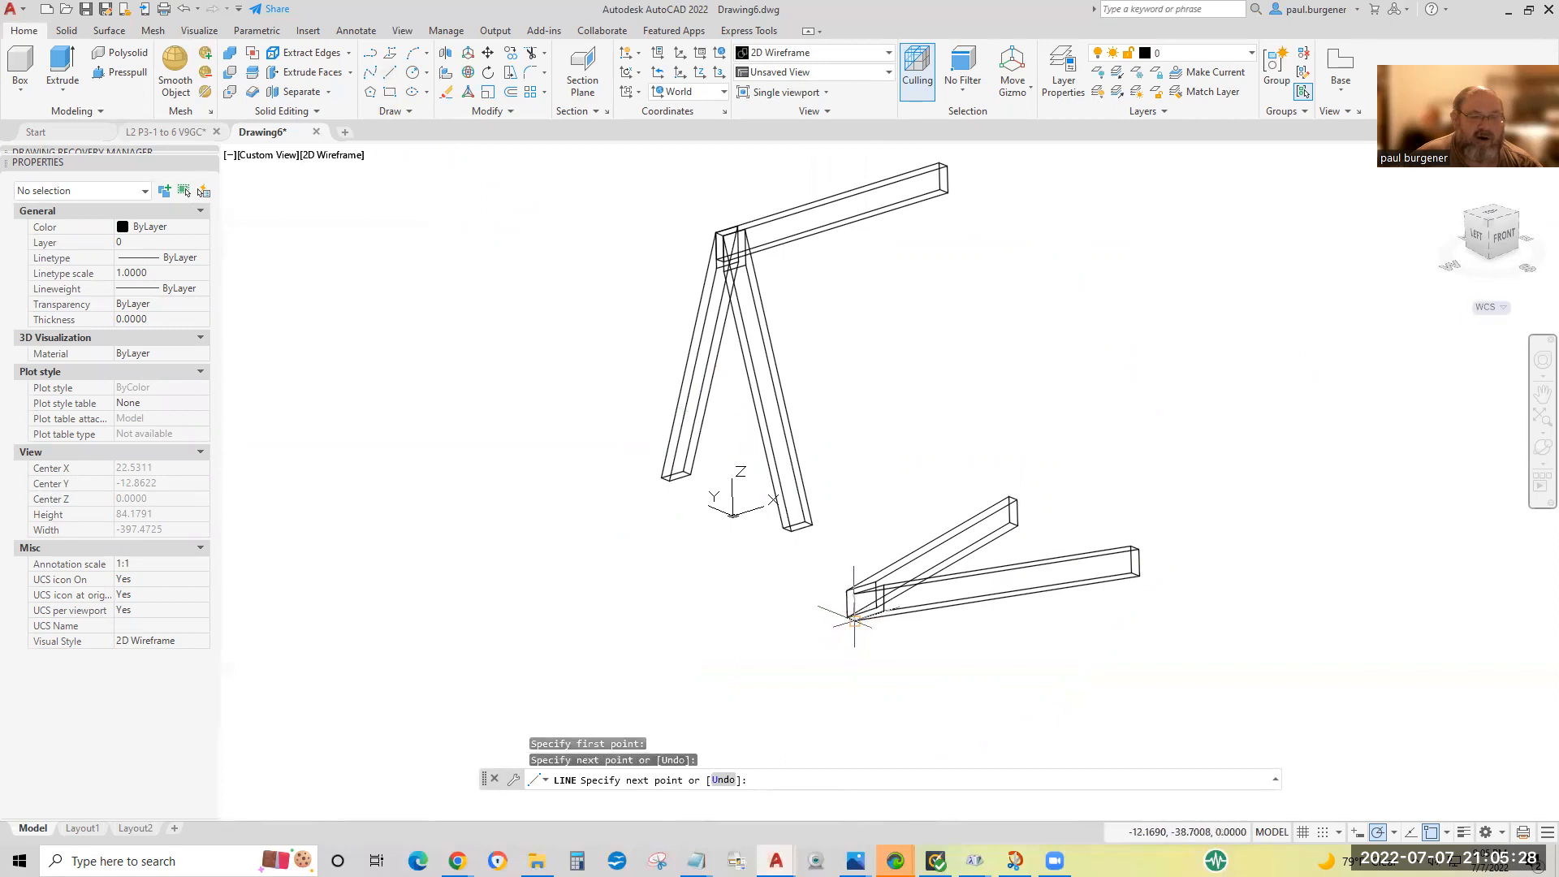
{"action": "left_click", "coordinate": [1140, 577]}
{"action": "key", "text": "Return"}
{"action": "key", "text": "Return"}
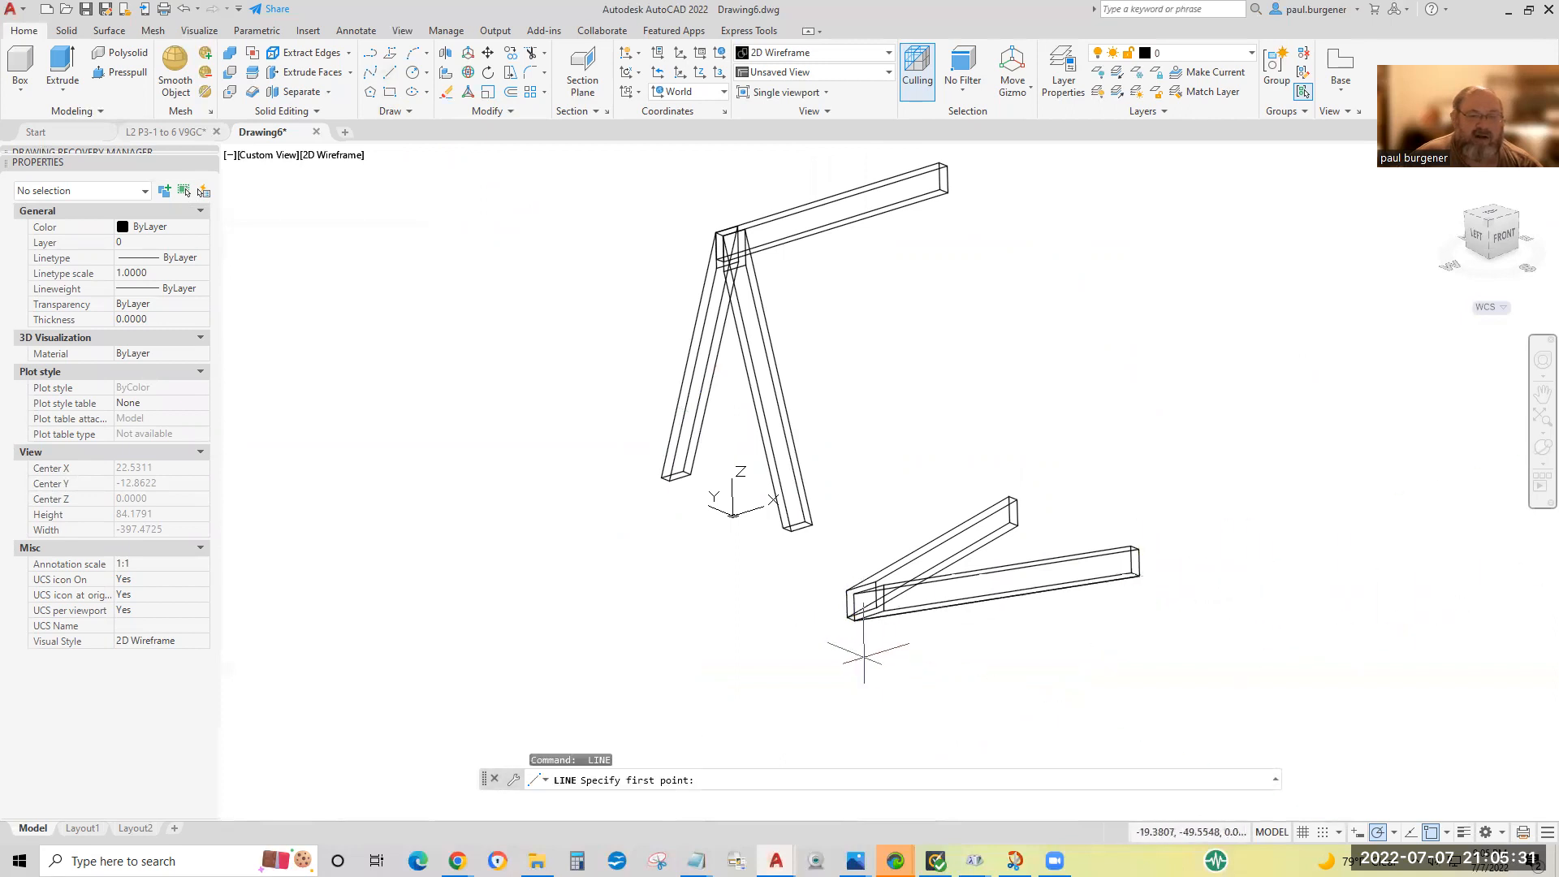
Draw a line along the other laid-down leg's lower edge, from its top-end corner to its foot.
{"action": "left_click", "coordinate": [849, 615]}
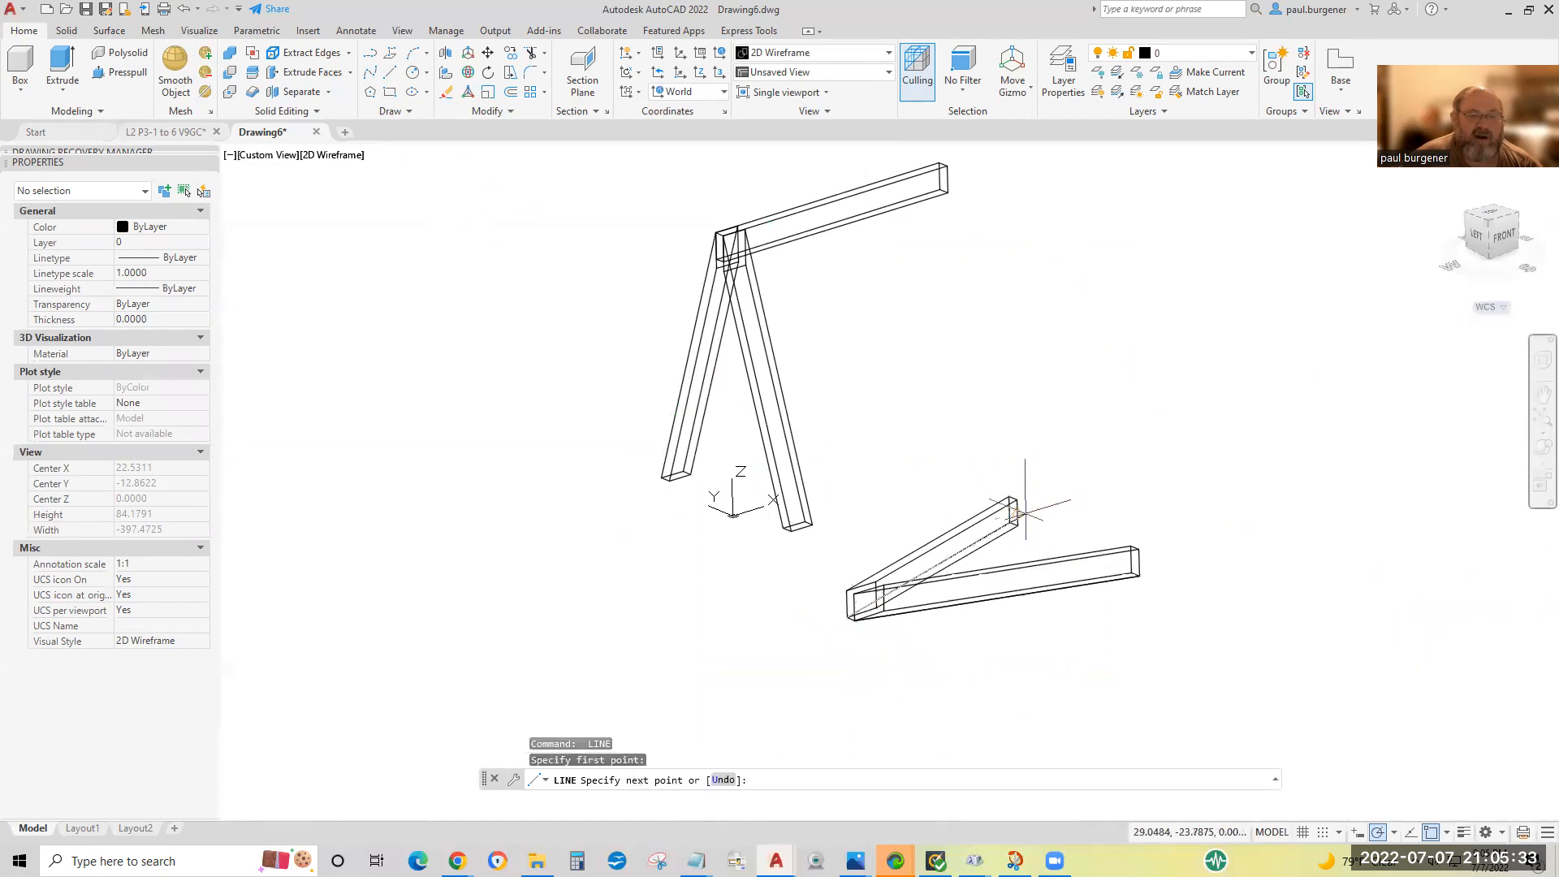
{"action": "left_click", "coordinate": [1011, 522]}
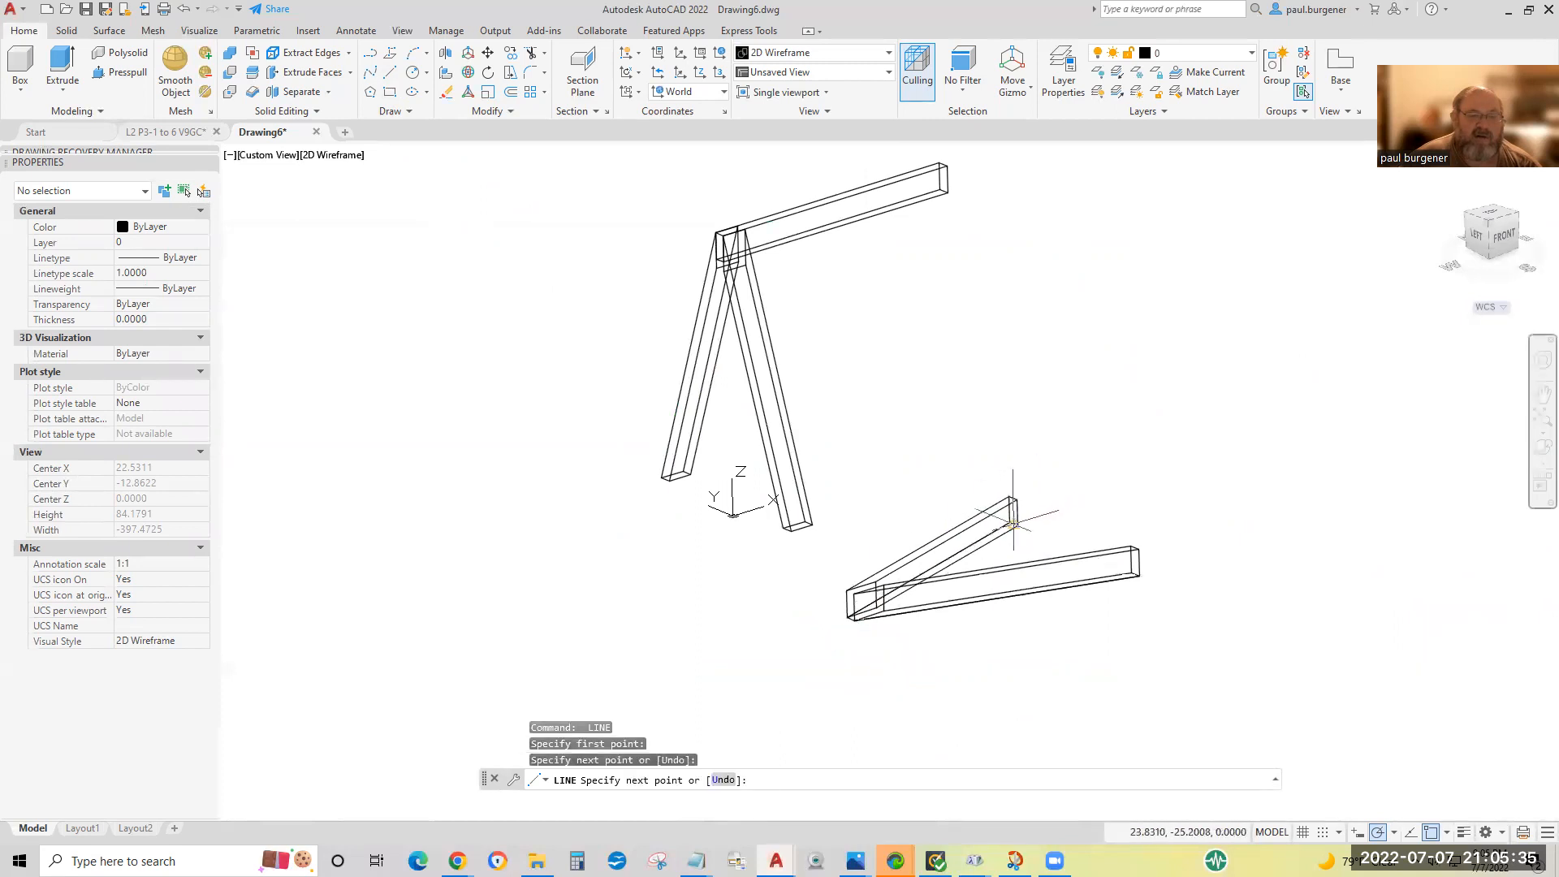
{"action": "key", "text": "Return"}
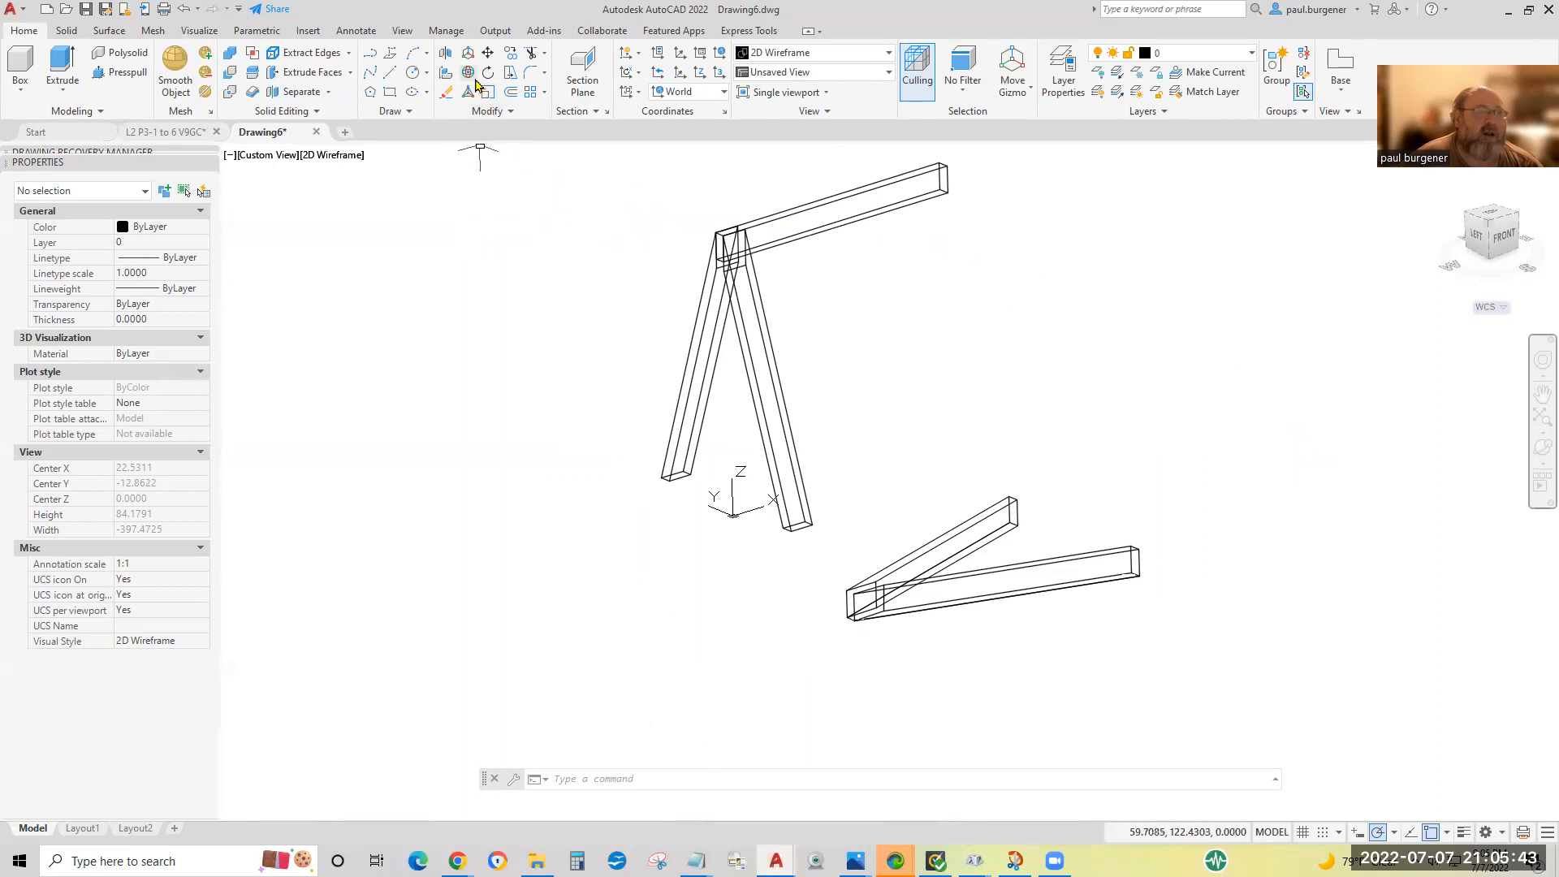
Erase the two laid-down leg solids, keeping the traced lines on the ground.
{"action": "left_click", "coordinate": [447, 95]}
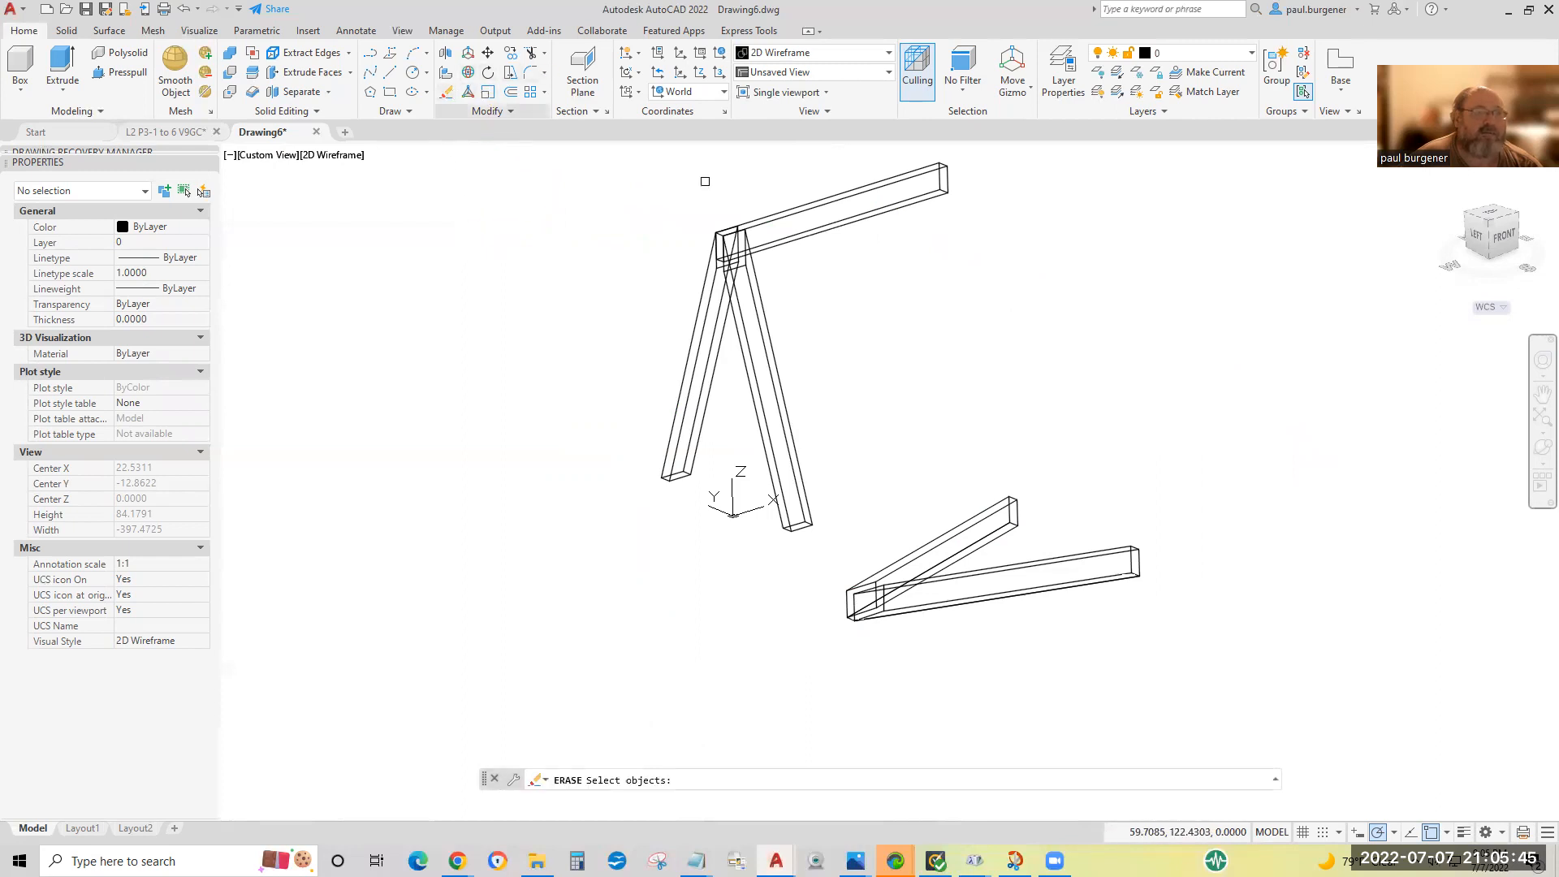
{"action": "left_click", "coordinate": [1013, 504]}
{"action": "left_click", "coordinate": [1116, 538]}
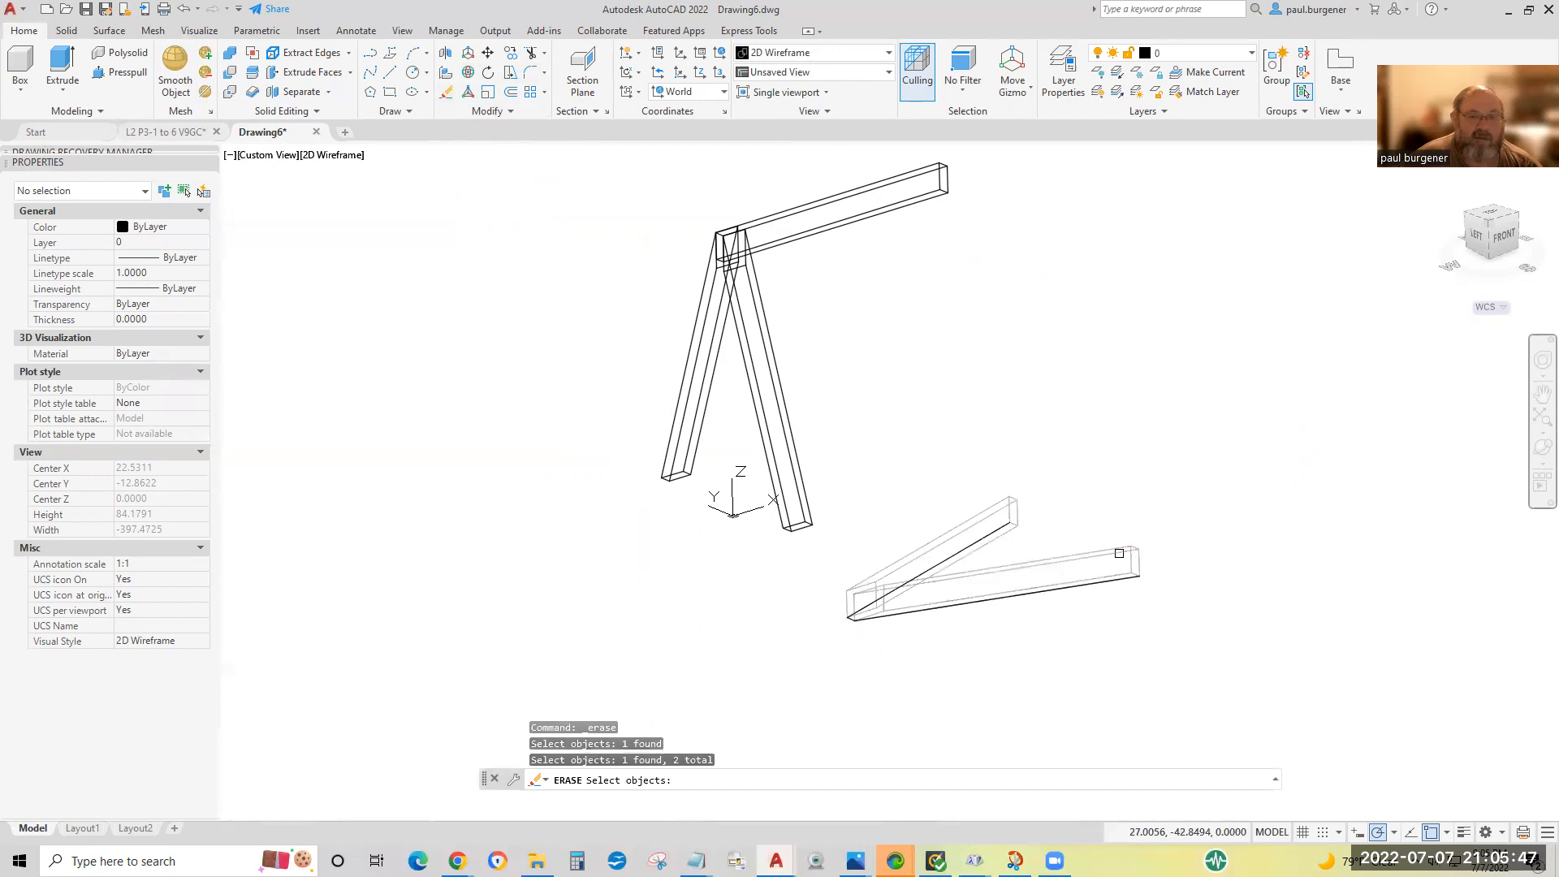
{"action": "key", "text": "Return"}
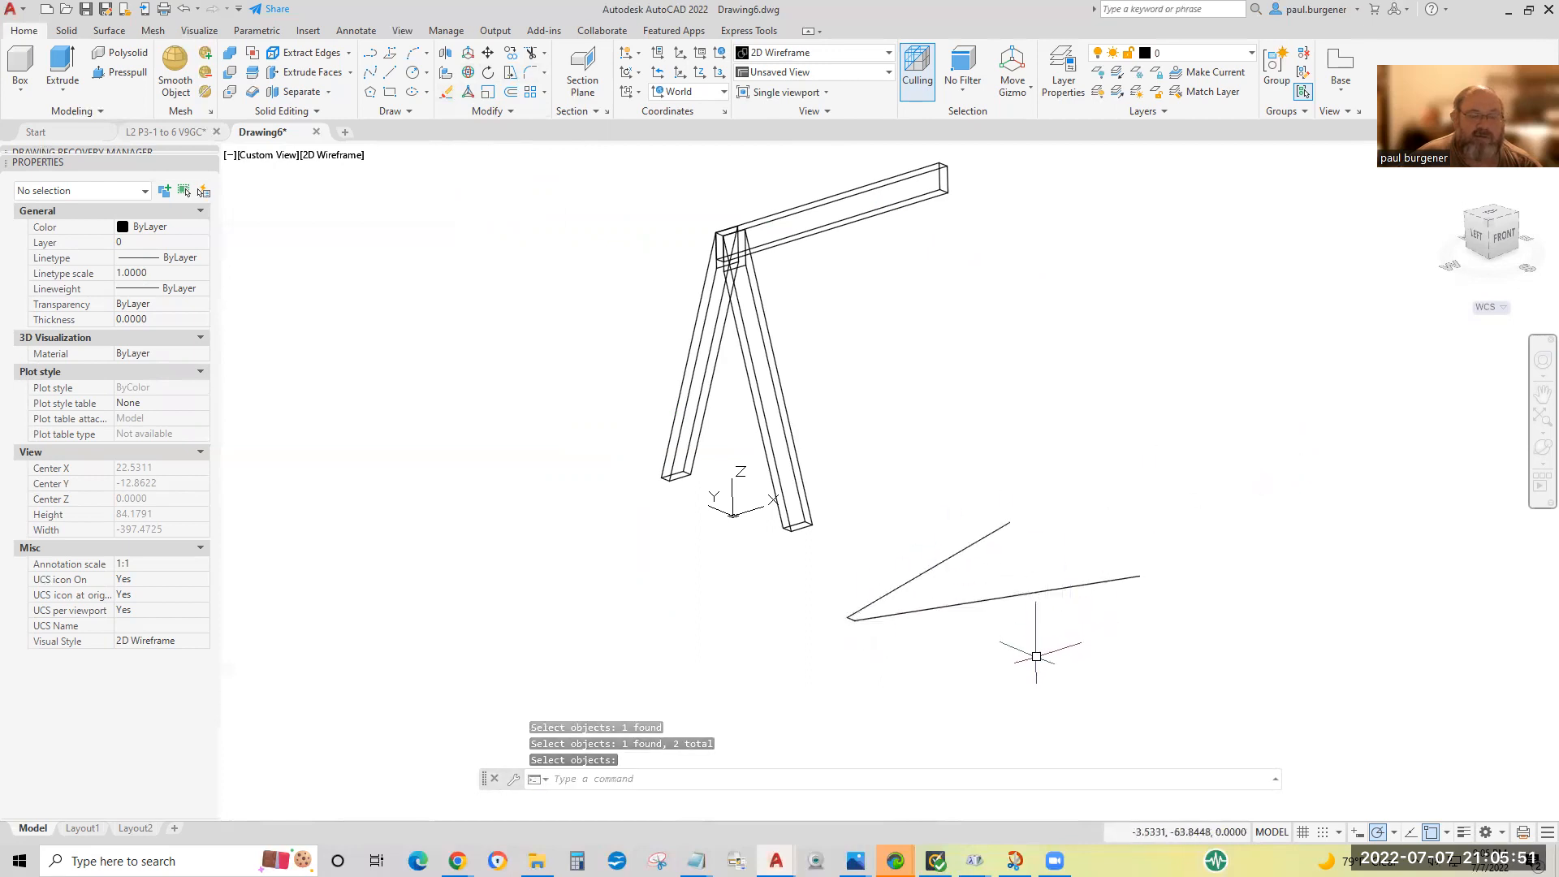
Switch to the L2 P3-1 to 6 V9GC drawing and examine the gusset plate instructions on layout 3-2.
{"action": "scroll", "coordinate": [833, 625], "scroll_direction": "up", "scroll_amount": 2}
{"action": "scroll", "coordinate": [833, 625], "scroll_direction": "up", "scroll_amount": 1}
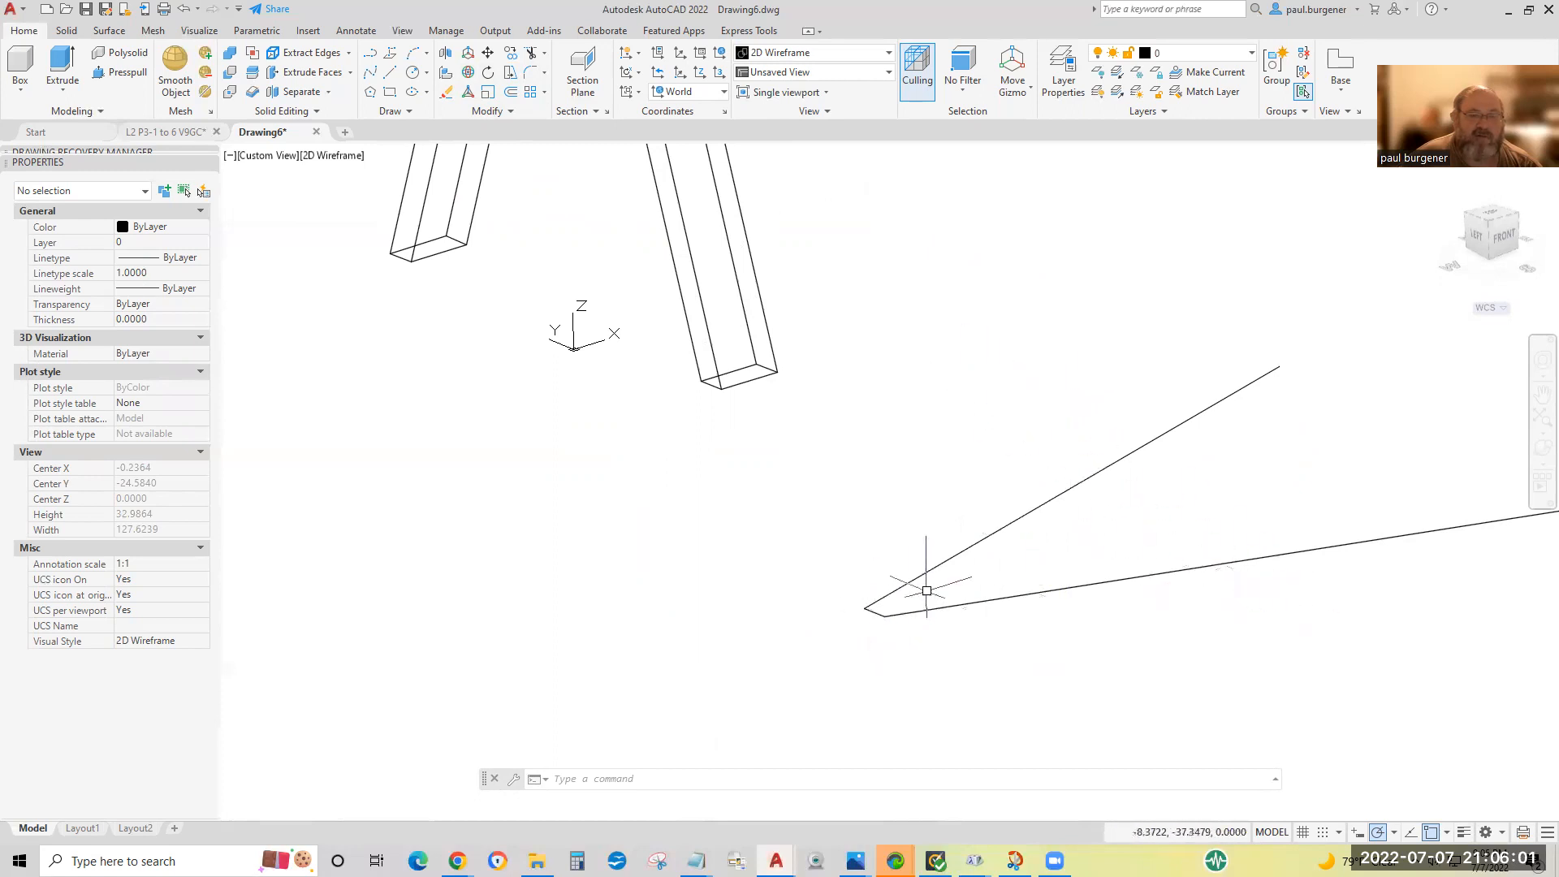
{"action": "left_click", "coordinate": [510, 92]}
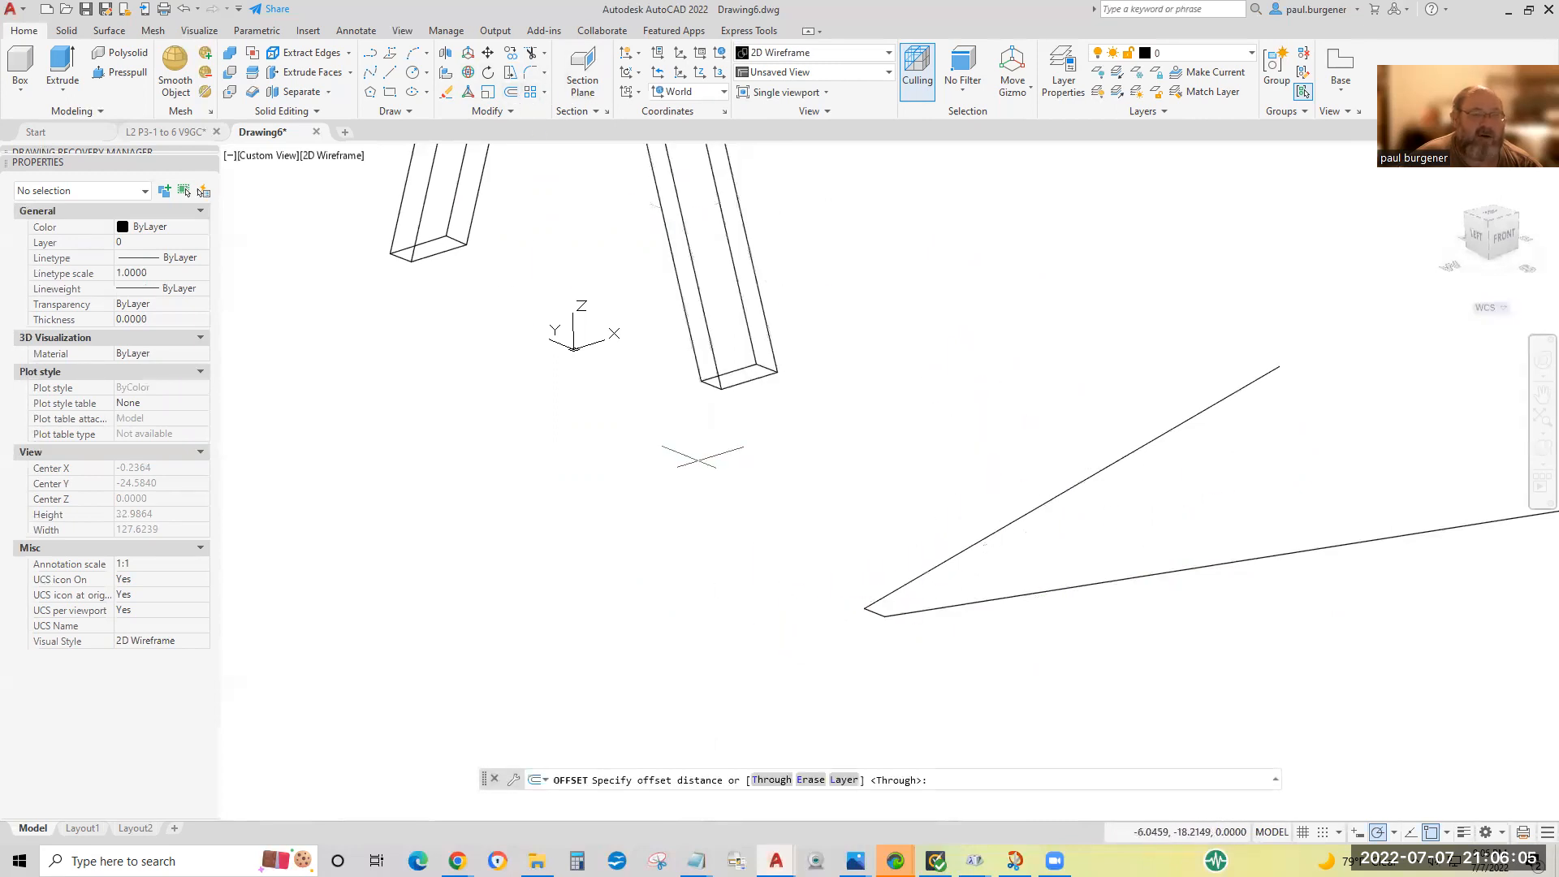
{"action": "left_click", "coordinate": [166, 132]}
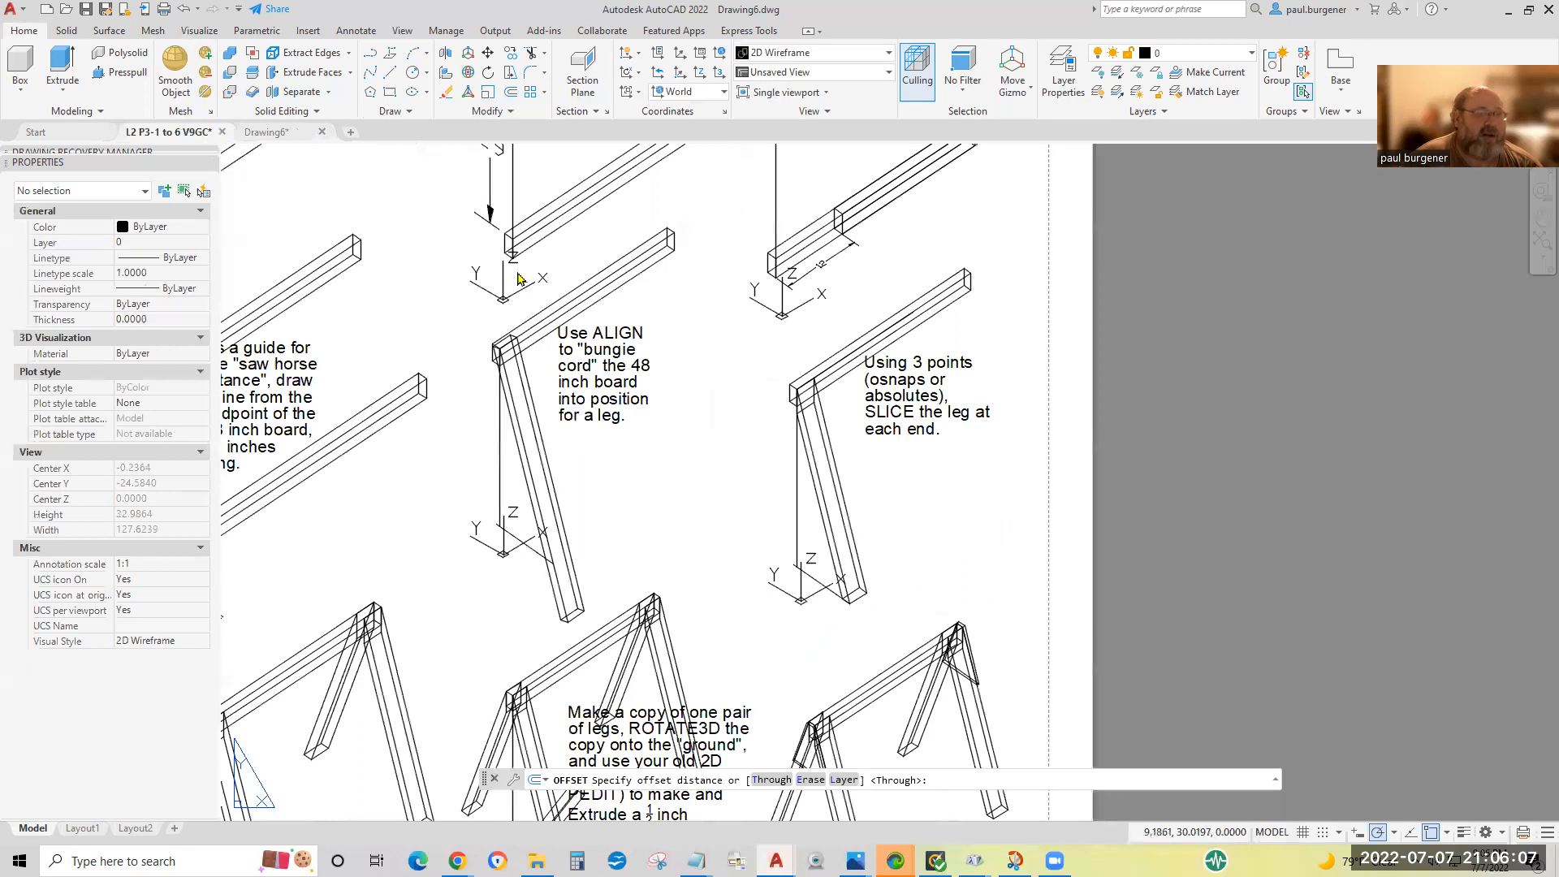
{"action": "middle_click_drag", "start_coordinate": [860, 615], "coordinate": [972, 272]}
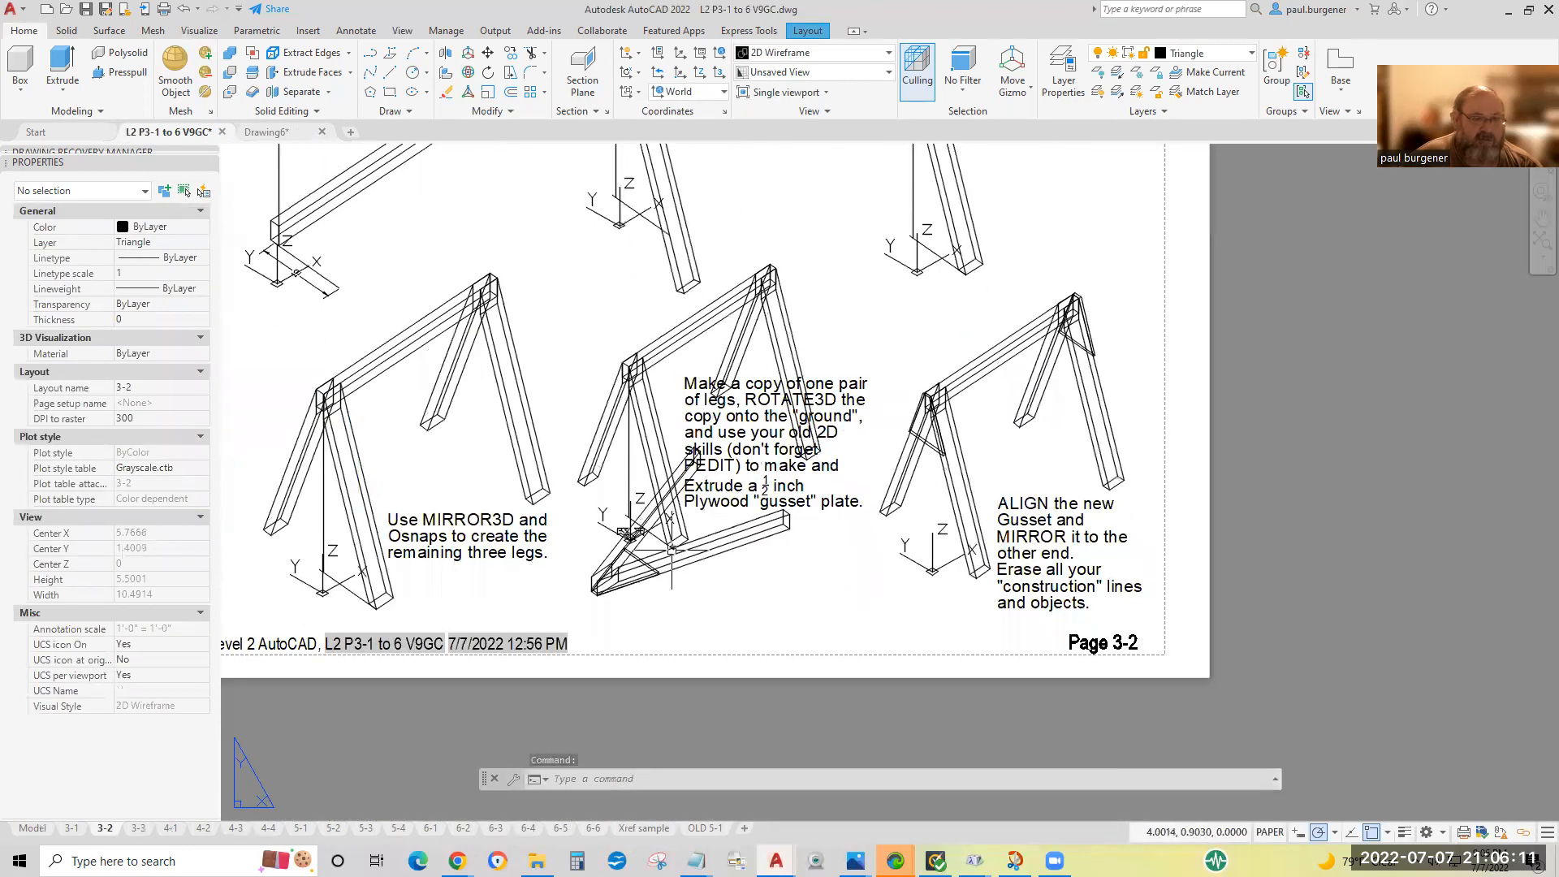
{"action": "scroll", "coordinate": [747, 467], "scroll_direction": "down", "scroll_amount": 3}
{"action": "scroll", "coordinate": [760, 469], "scroll_direction": "up", "scroll_amount": 3}
{"action": "scroll", "coordinate": [761, 471], "scroll_direction": "up", "scroll_amount": 2}
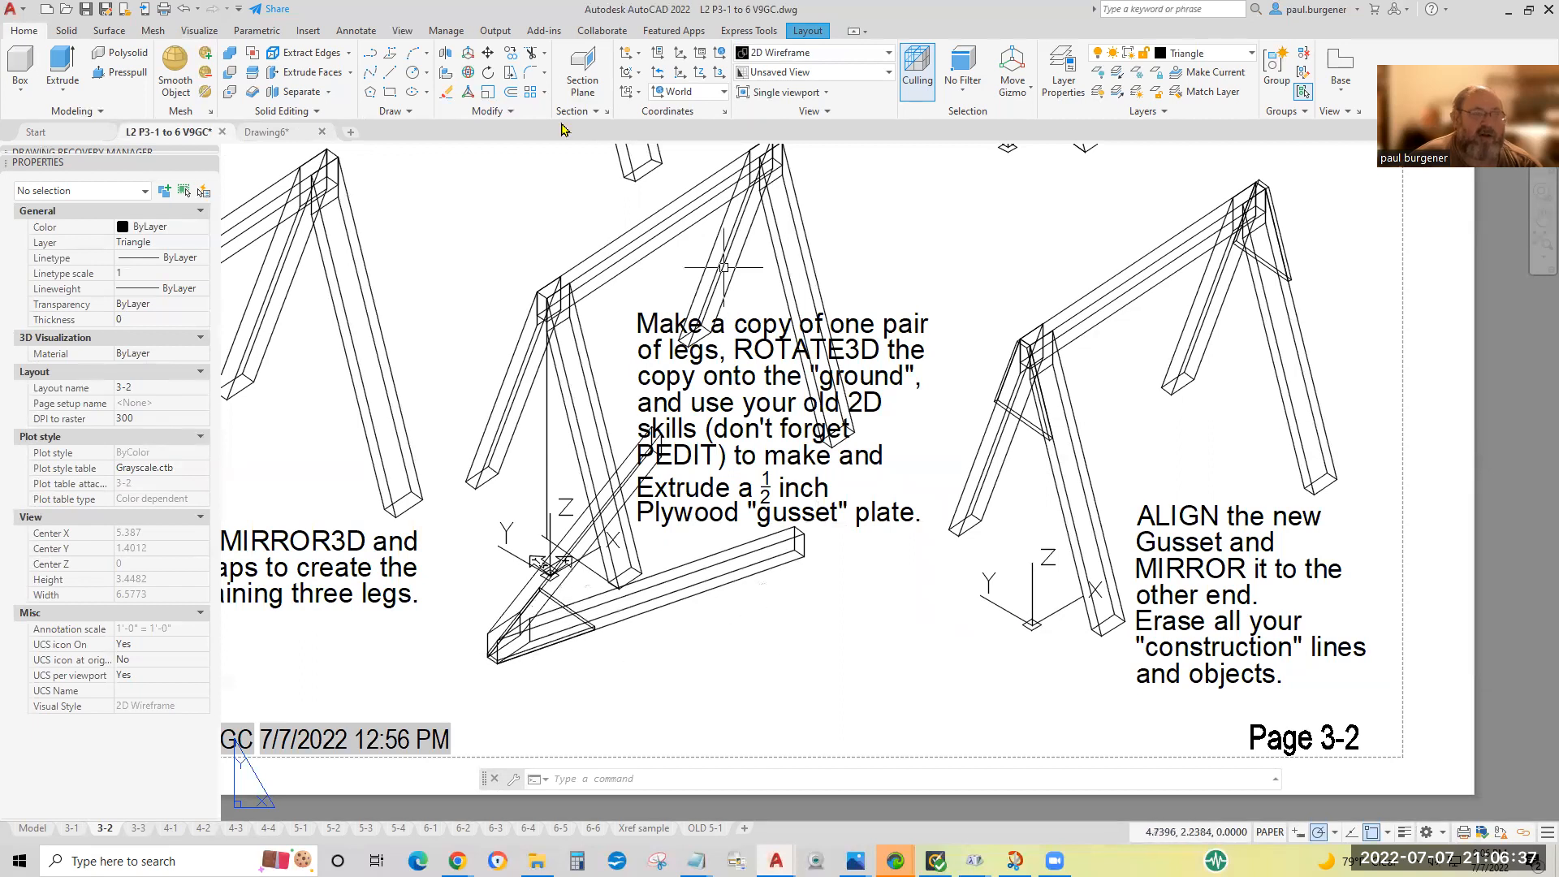
Return to Drawing6 and offset the short line between the traced legs' top ends by 12 toward the feet.
{"action": "left_click", "coordinate": [293, 136]}
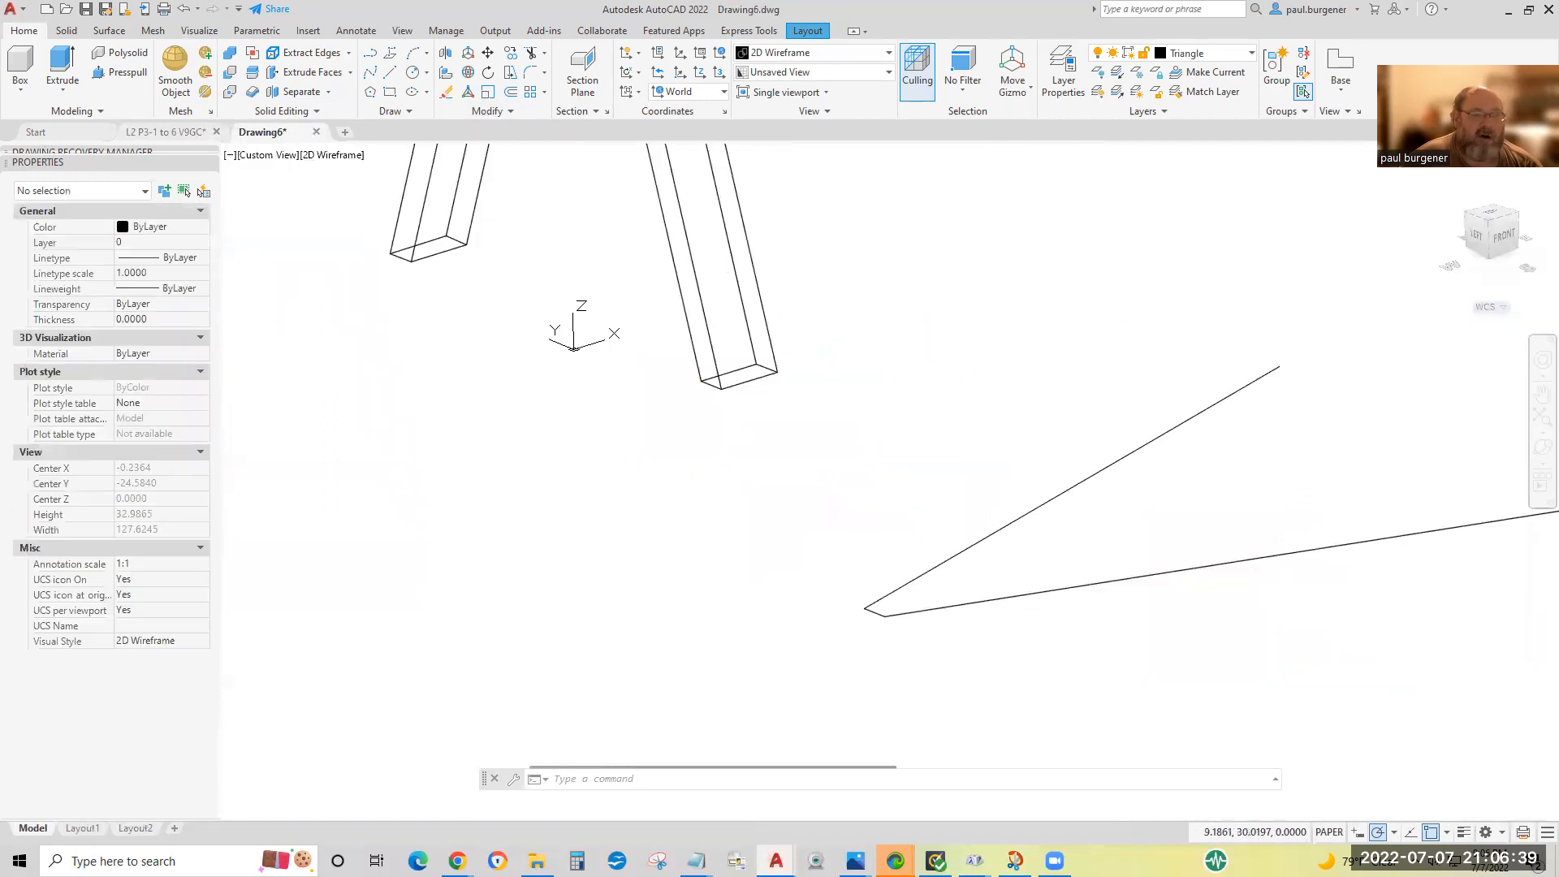
{"action": "left_click", "coordinate": [511, 94]}
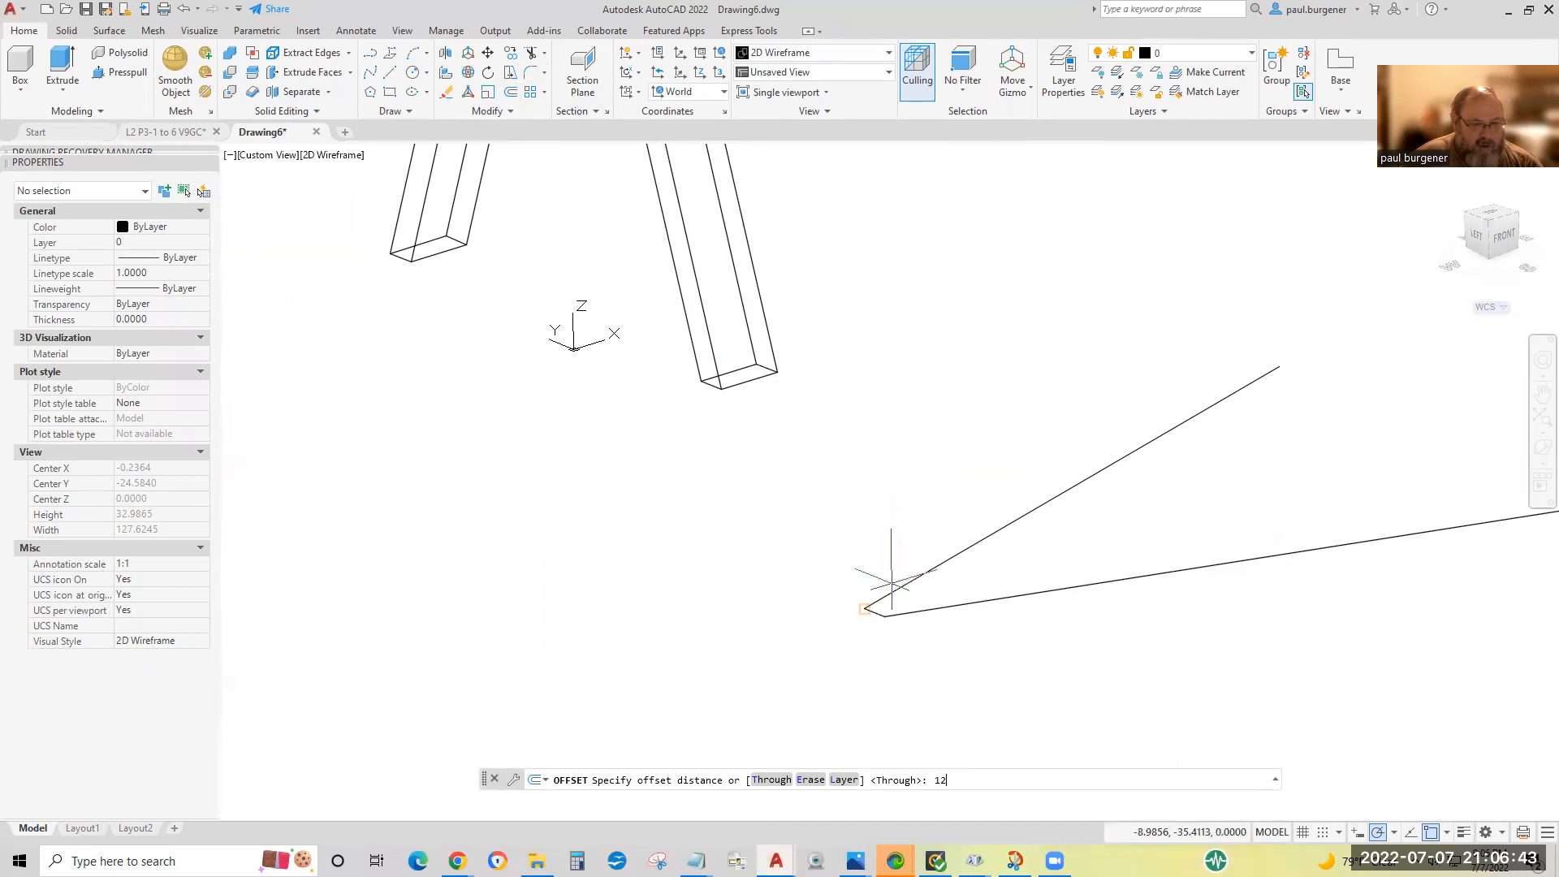
{"action": "type", "text": "12"}
{"action": "key", "text": "Return"}
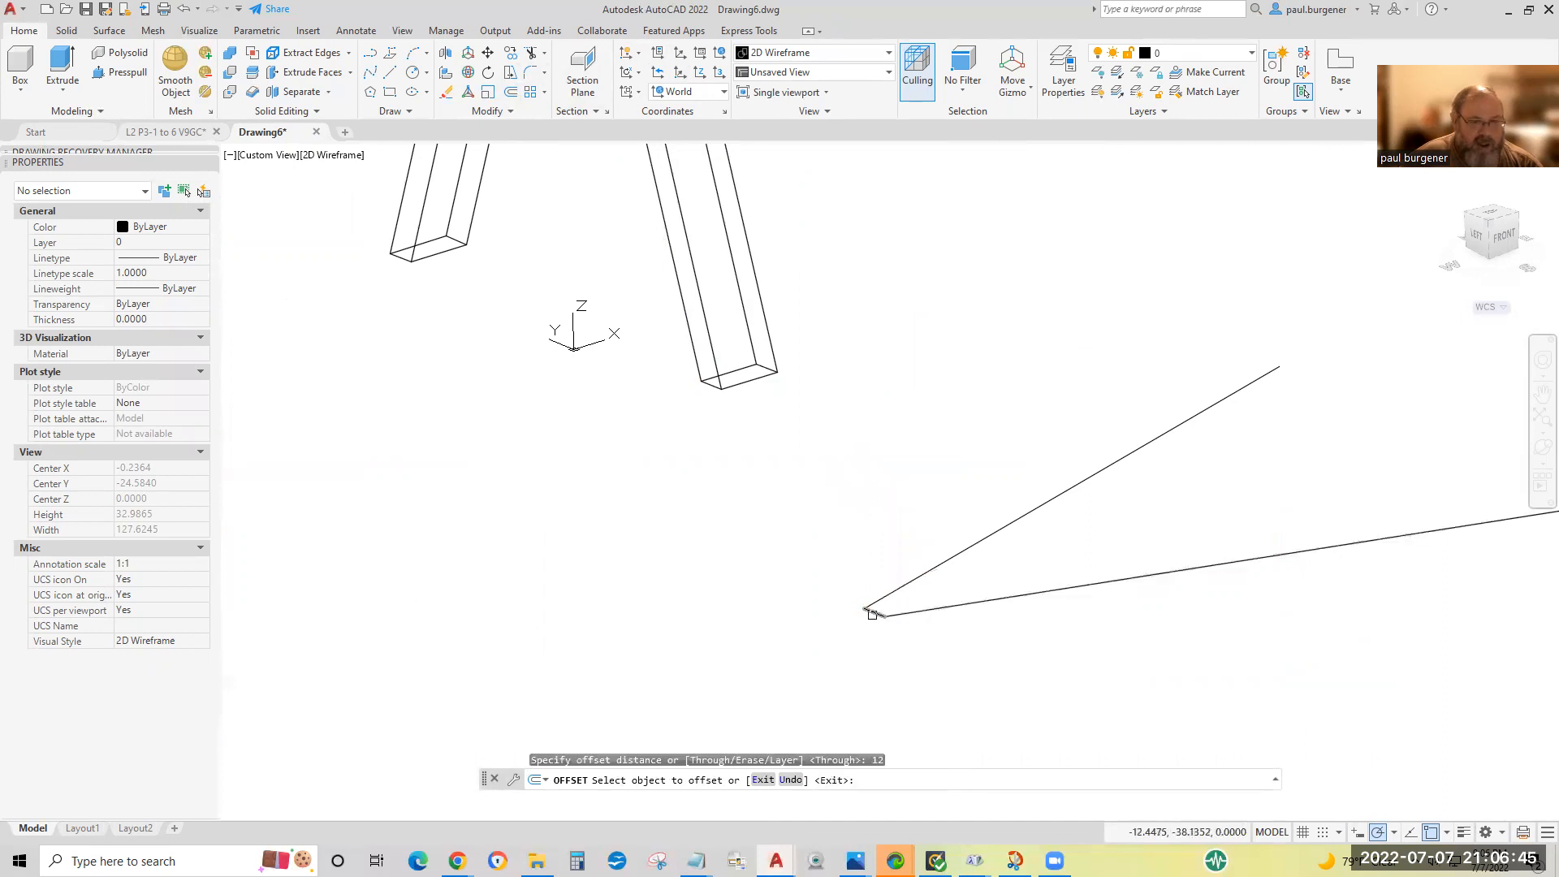
{"action": "left_click", "coordinate": [872, 615]}
{"action": "left_click", "coordinate": [1201, 476]}
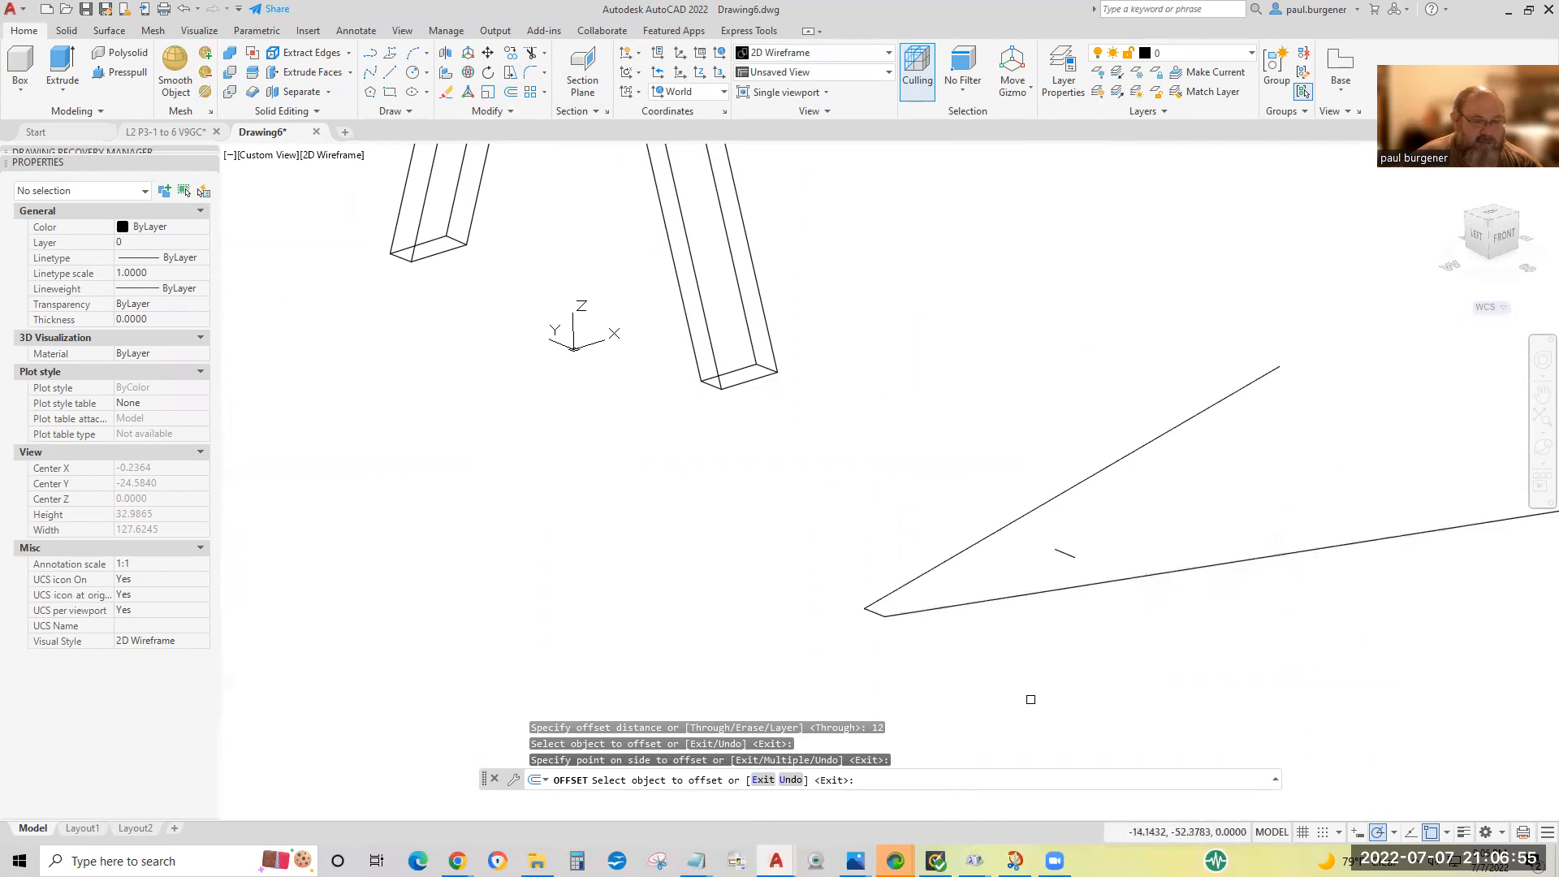
{"action": "key", "text": "Return"}
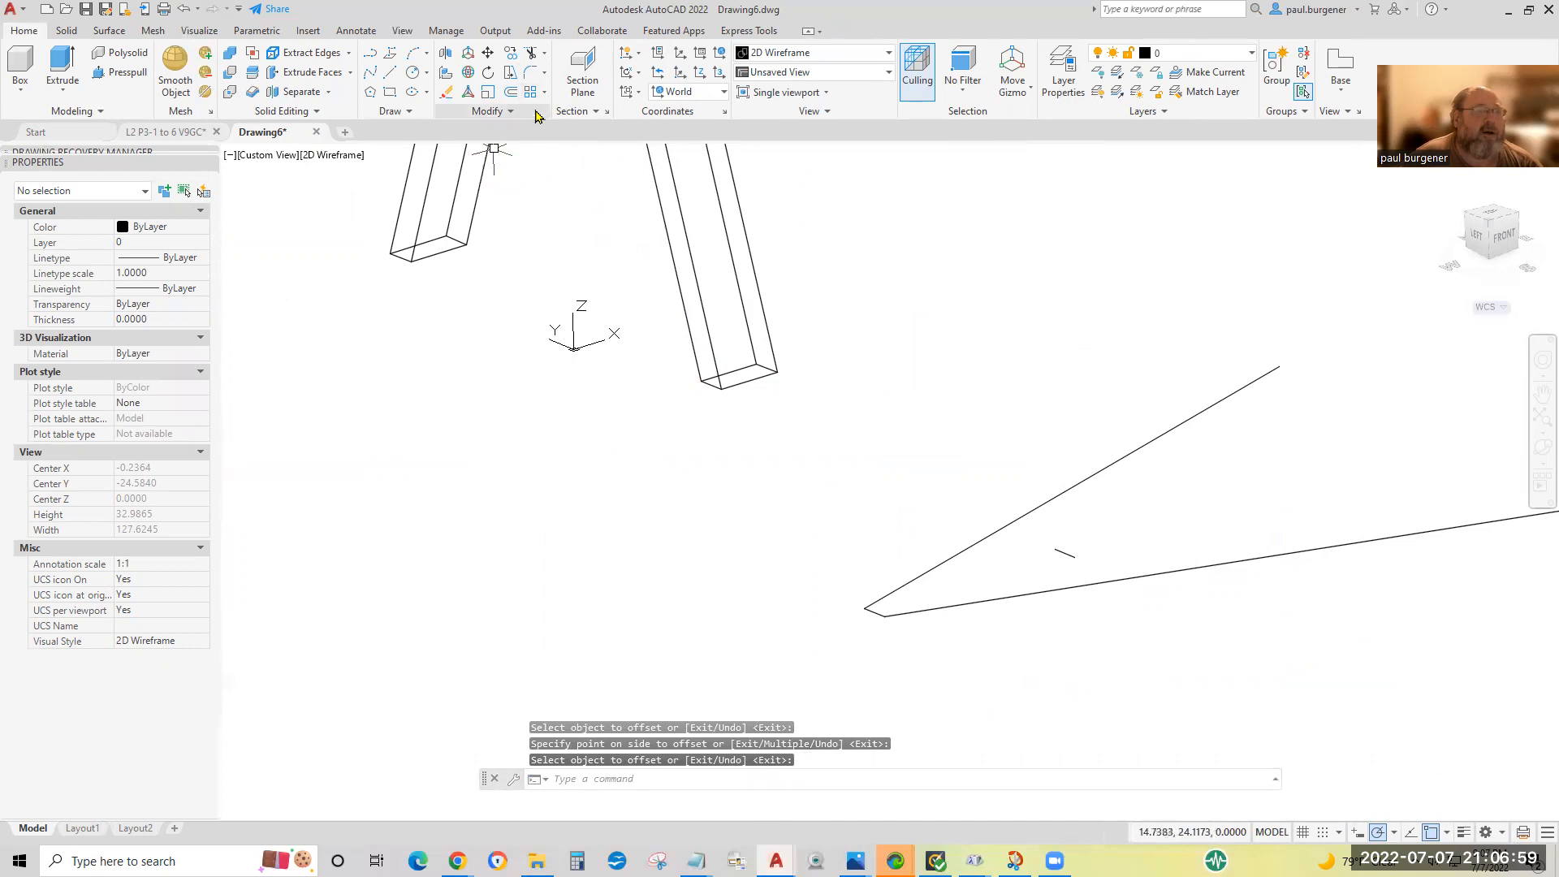
Extend both ends of the offset line to the two traced leg lines, using all objects as boundary edges.
{"action": "left_click", "coordinate": [544, 53]}
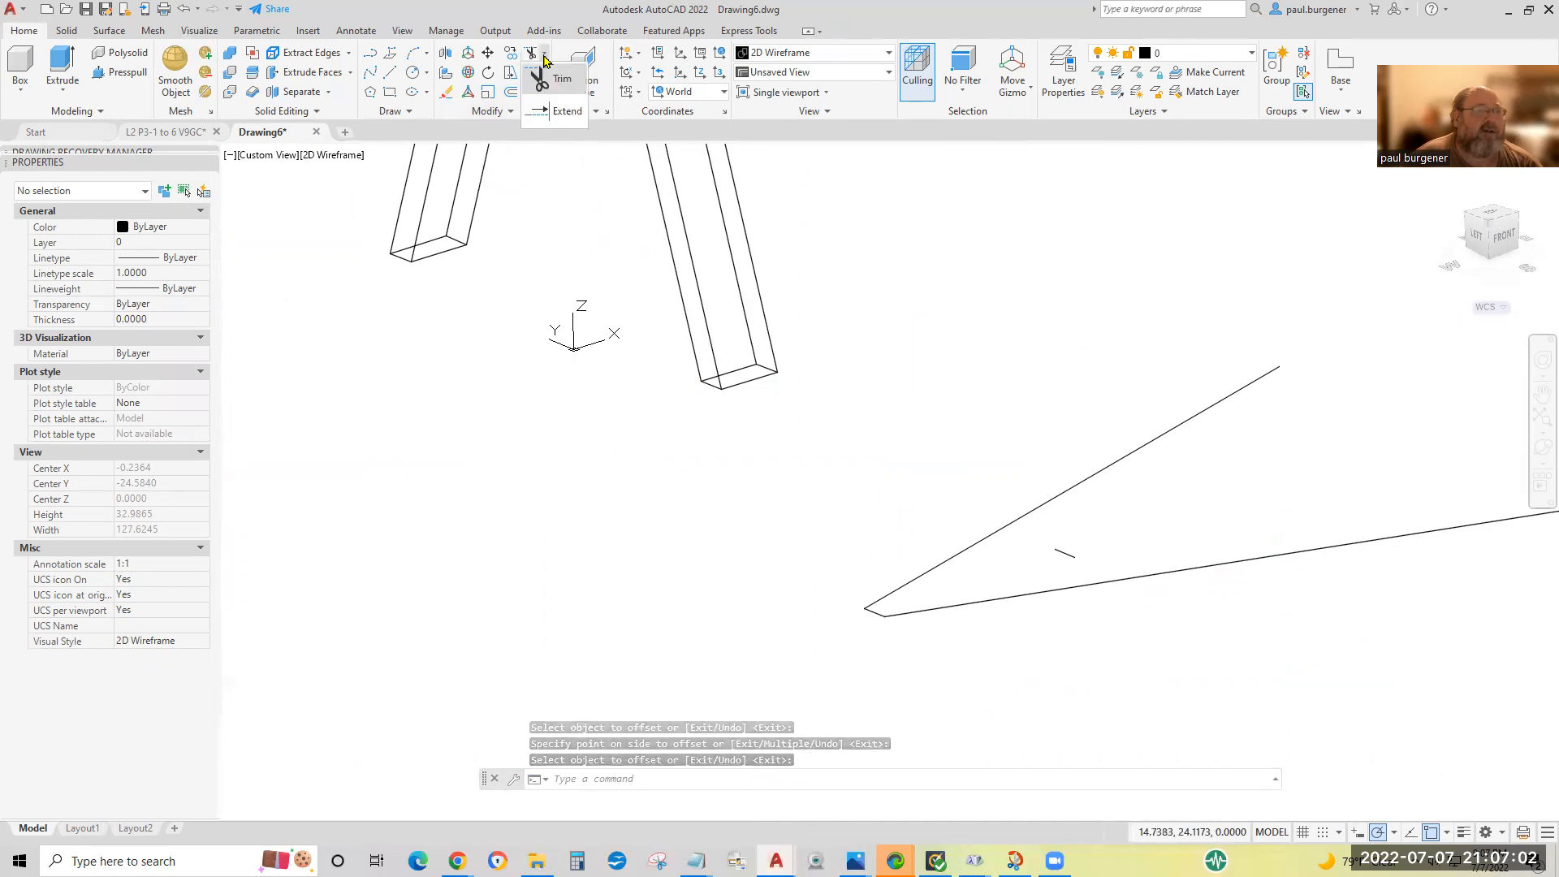
{"action": "left_click", "coordinate": [566, 111]}
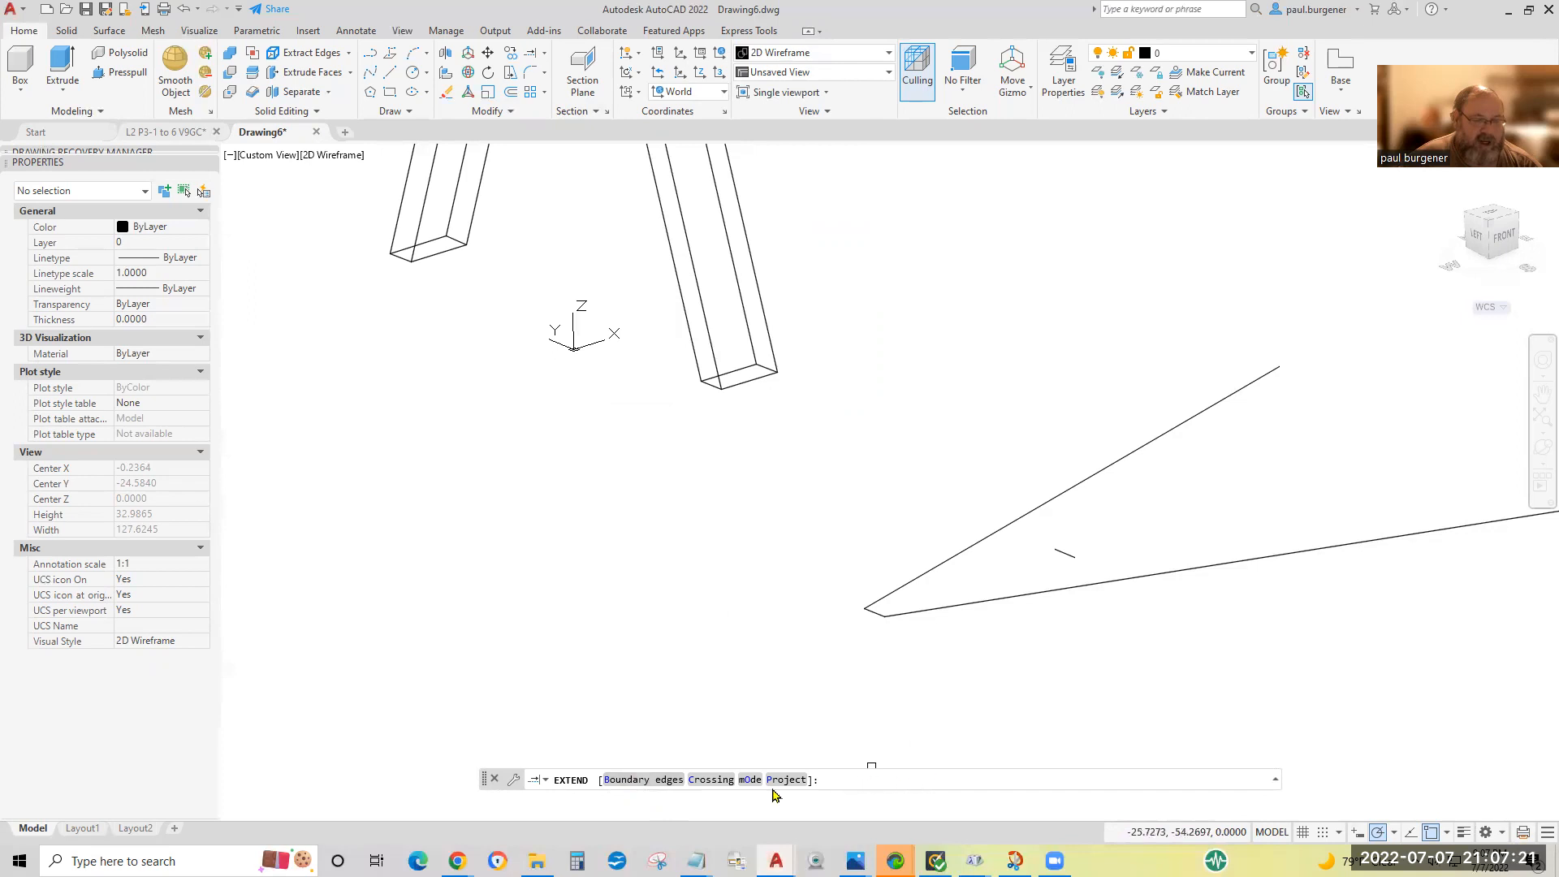
{"action": "left_click", "coordinate": [626, 780]}
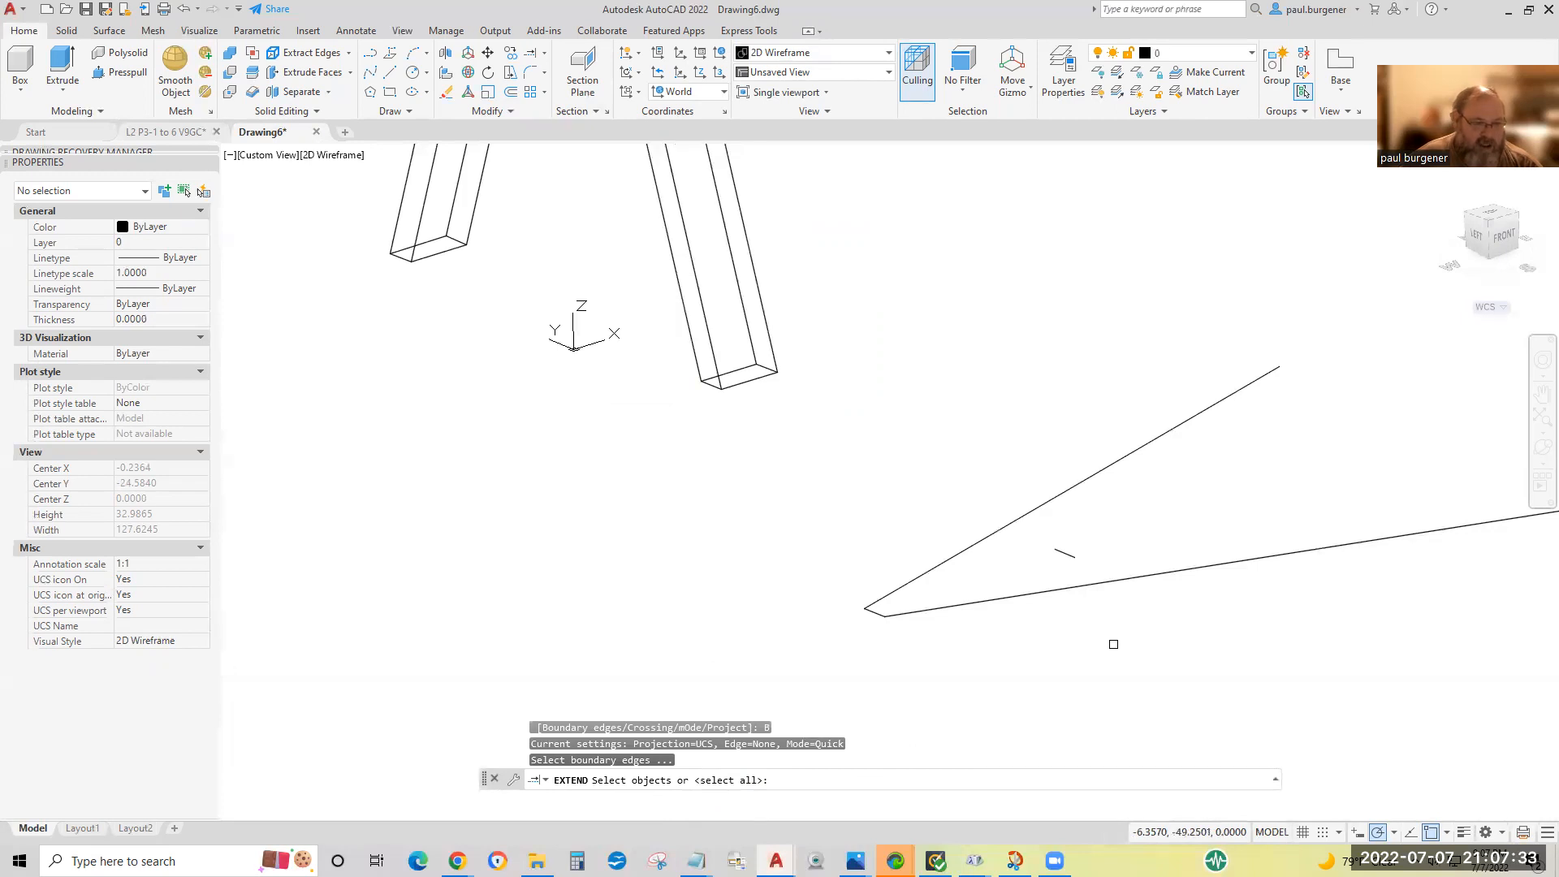
{"action": "key", "text": "Return"}
{"action": "scroll", "coordinate": [1145, 546], "scroll_direction": "up", "scroll_amount": 5}
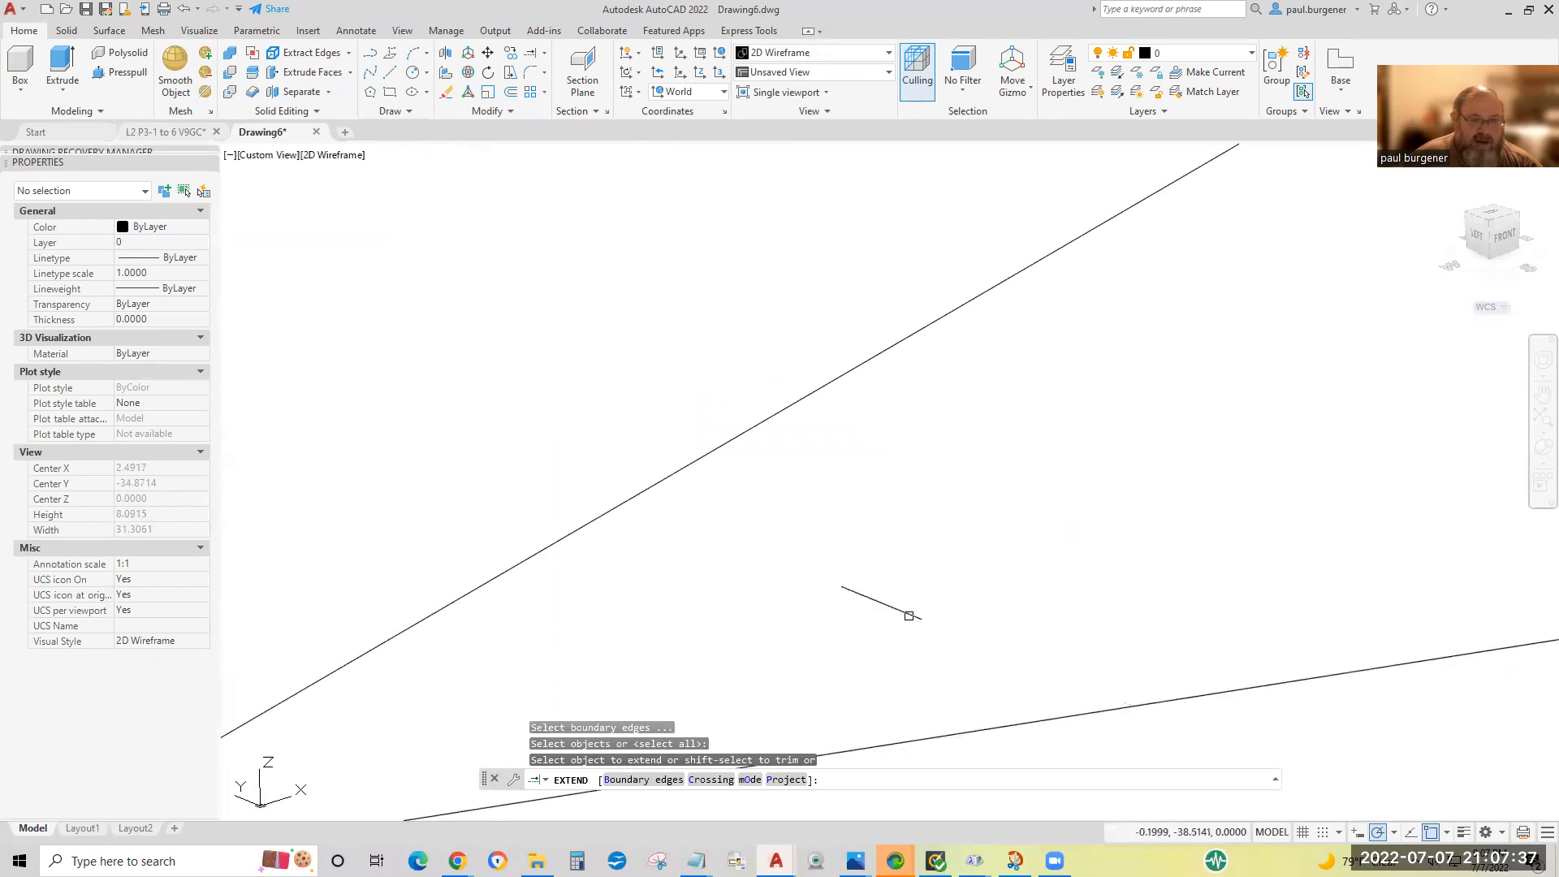
{"action": "left_click", "coordinate": [907, 617]}
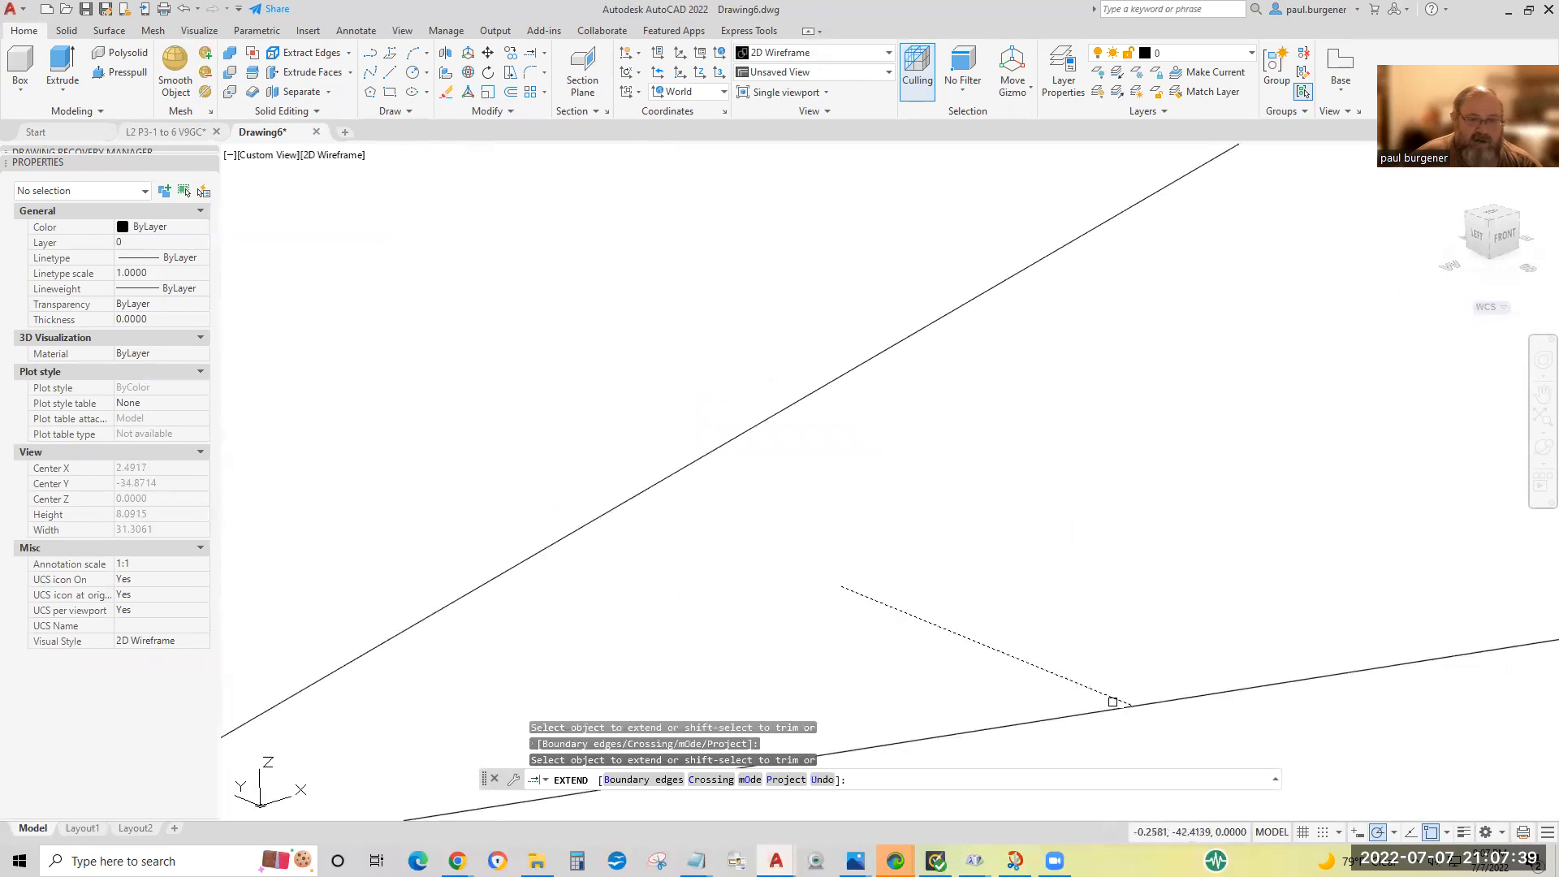
{"action": "left_click", "coordinate": [1112, 701]}
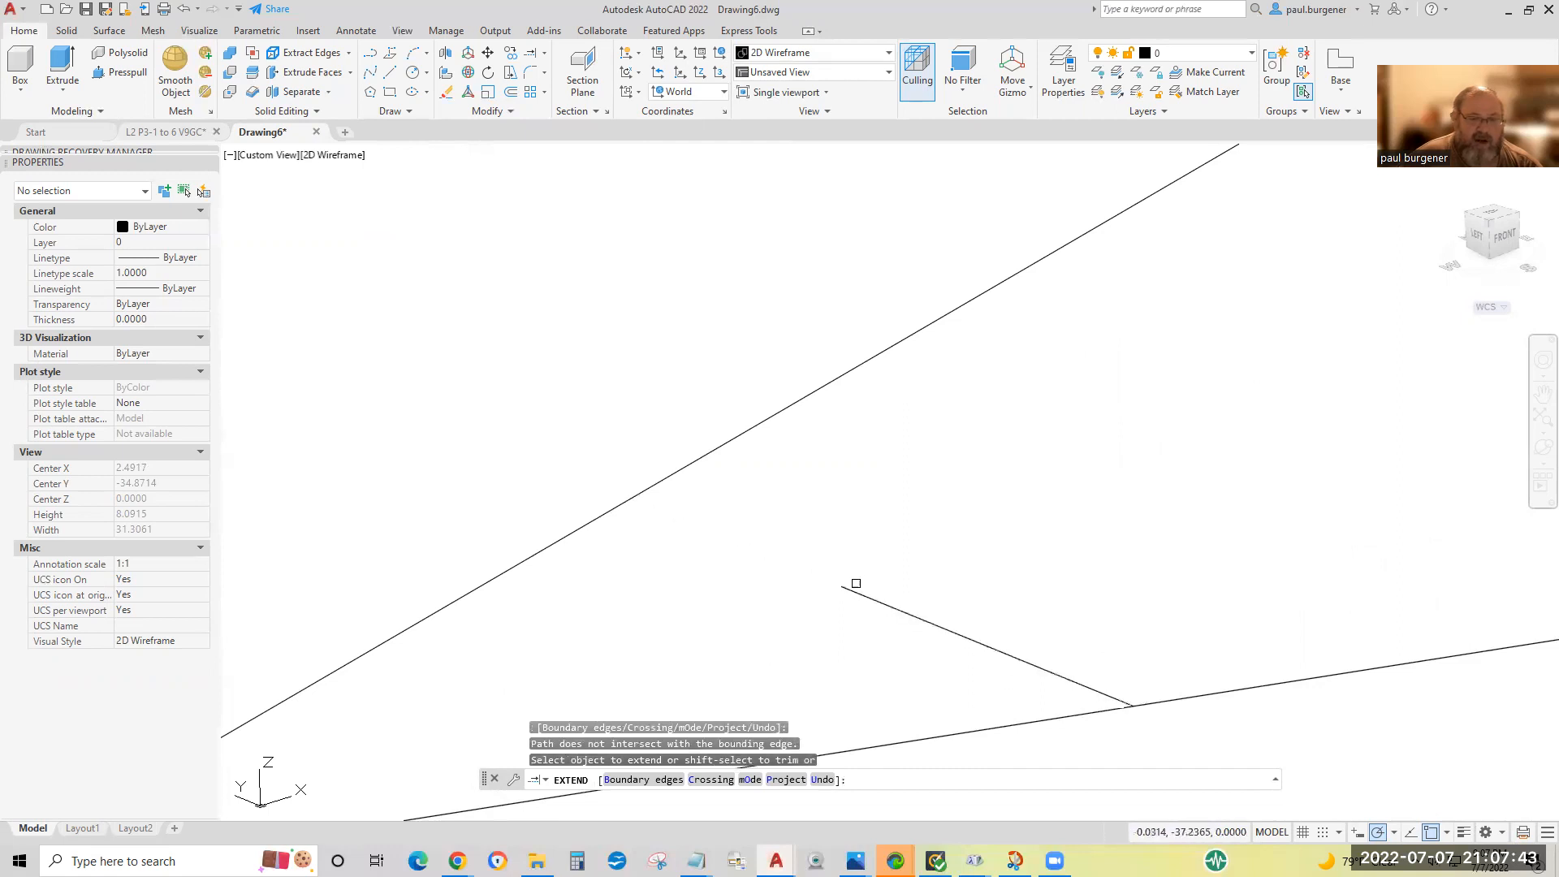
{"action": "left_click", "coordinate": [853, 590]}
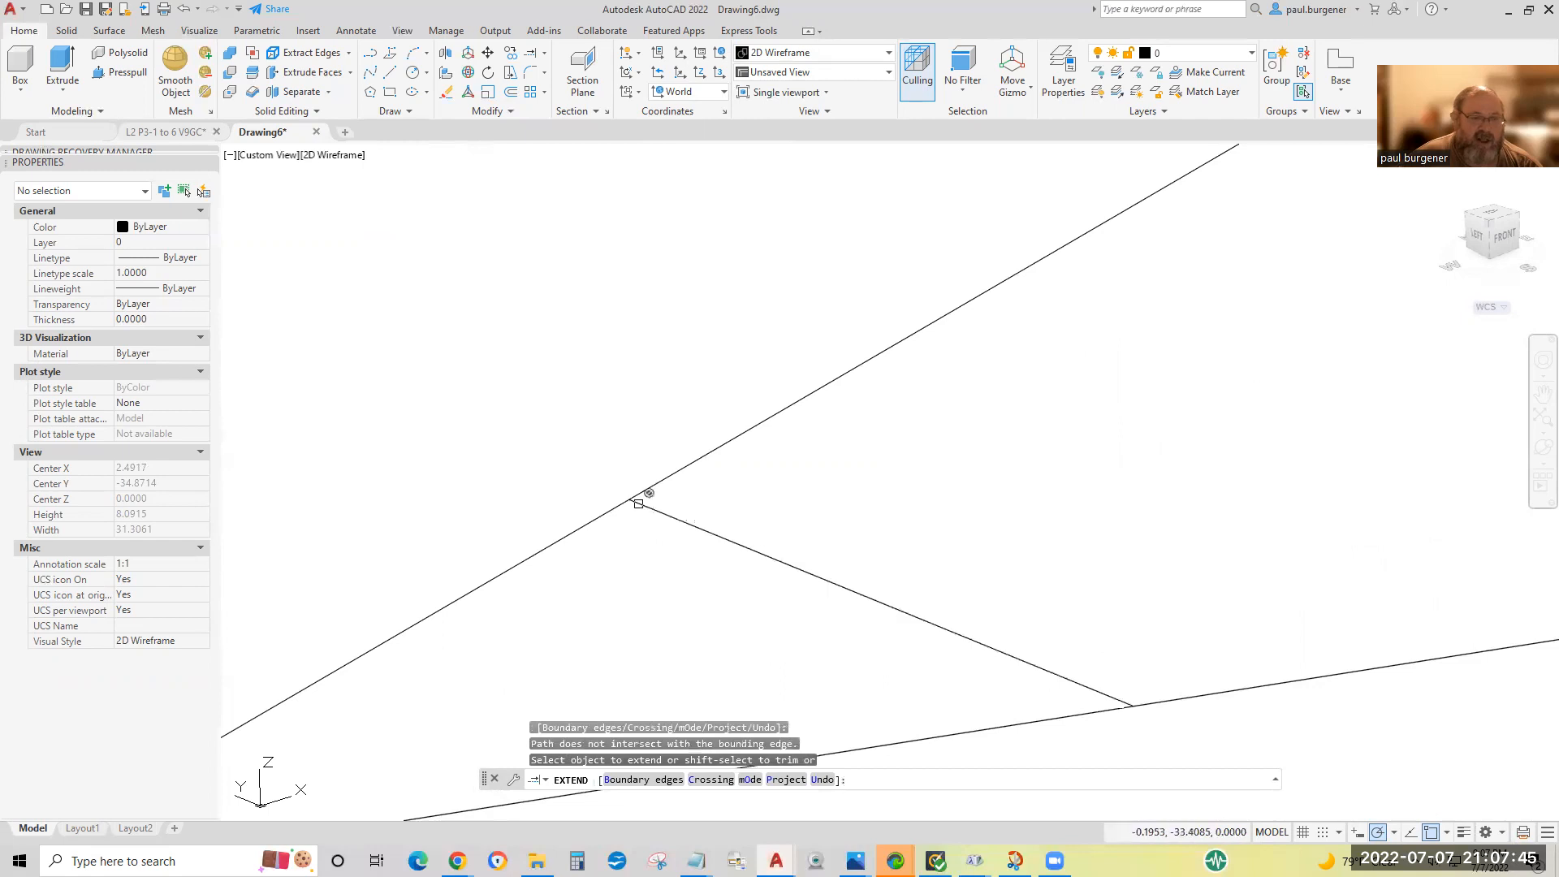
Orbit the model to examine the traced gusset outline from directly above and again at an angle.
{"action": "scroll", "coordinate": [777, 578], "scroll_direction": "down", "scroll_amount": 5}
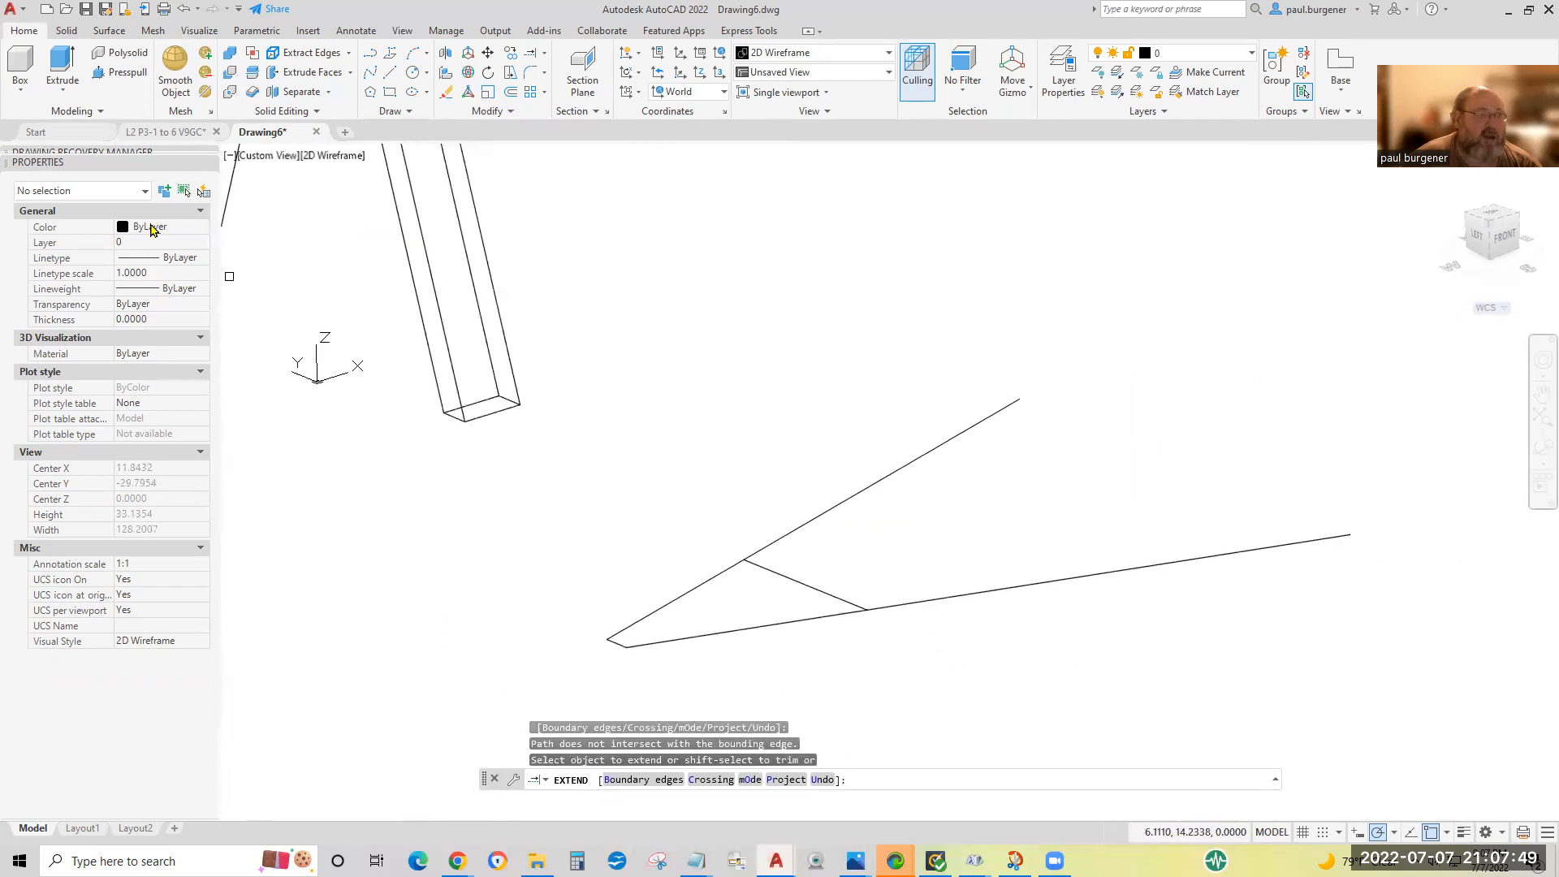
{"action": "left_click", "coordinate": [1538, 453]}
{"action": "left_click_drag", "start_coordinate": [977, 455], "coordinate": [903, 587]}
{"action": "left_click_drag", "start_coordinate": [1029, 358], "coordinate": [1054, 369]}
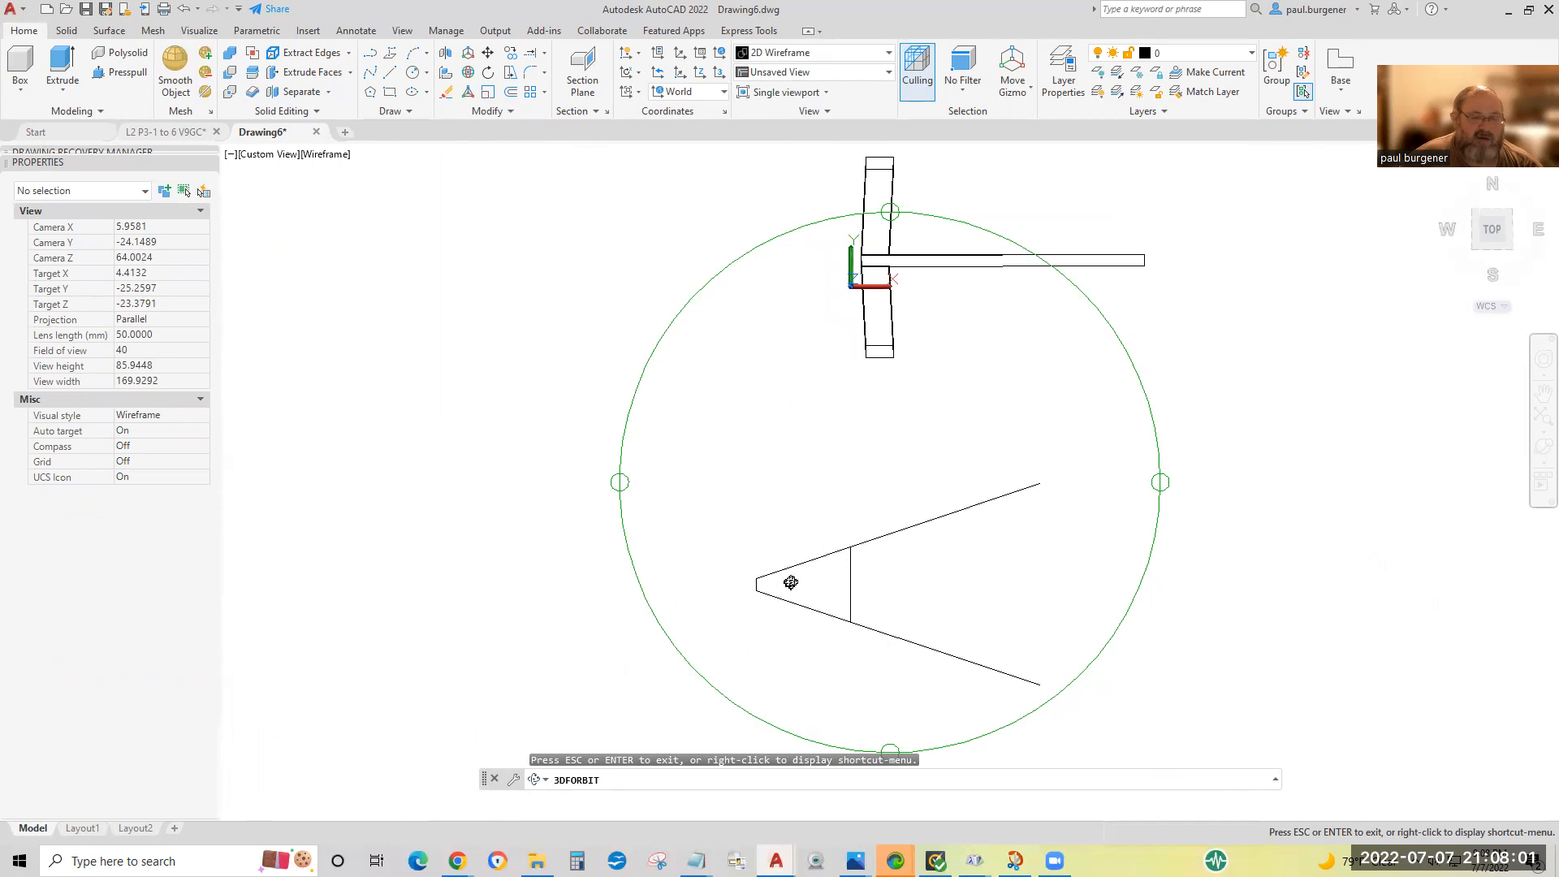
{"action": "left_click_drag", "start_coordinate": [922, 602], "coordinate": [723, 335]}
{"action": "left_click_drag", "start_coordinate": [627, 333], "coordinate": [617, 285]}
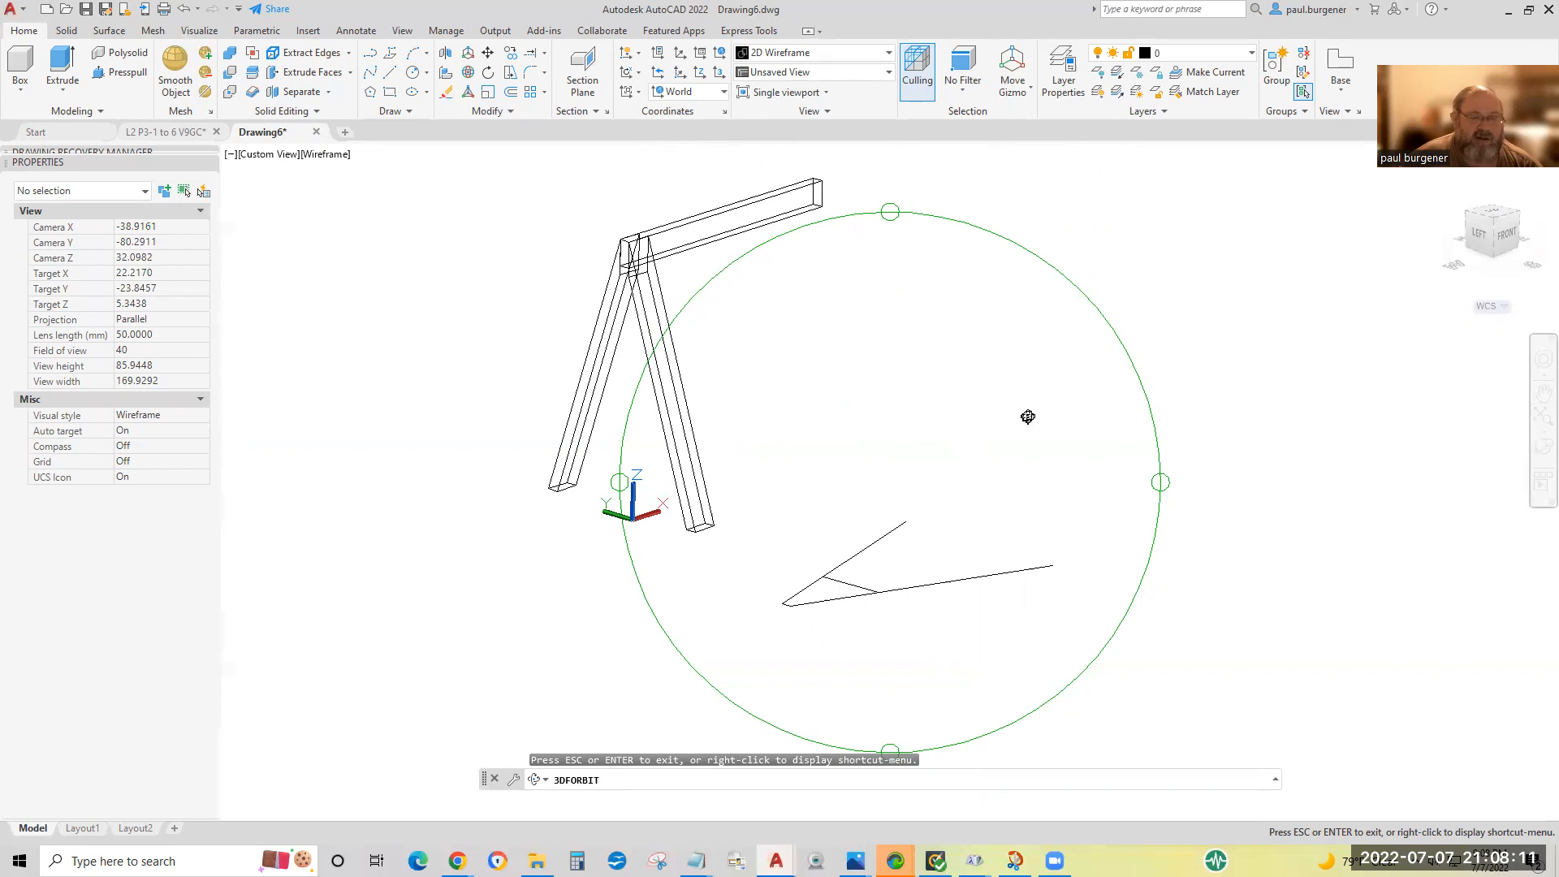
{"action": "key", "text": "Escape"}
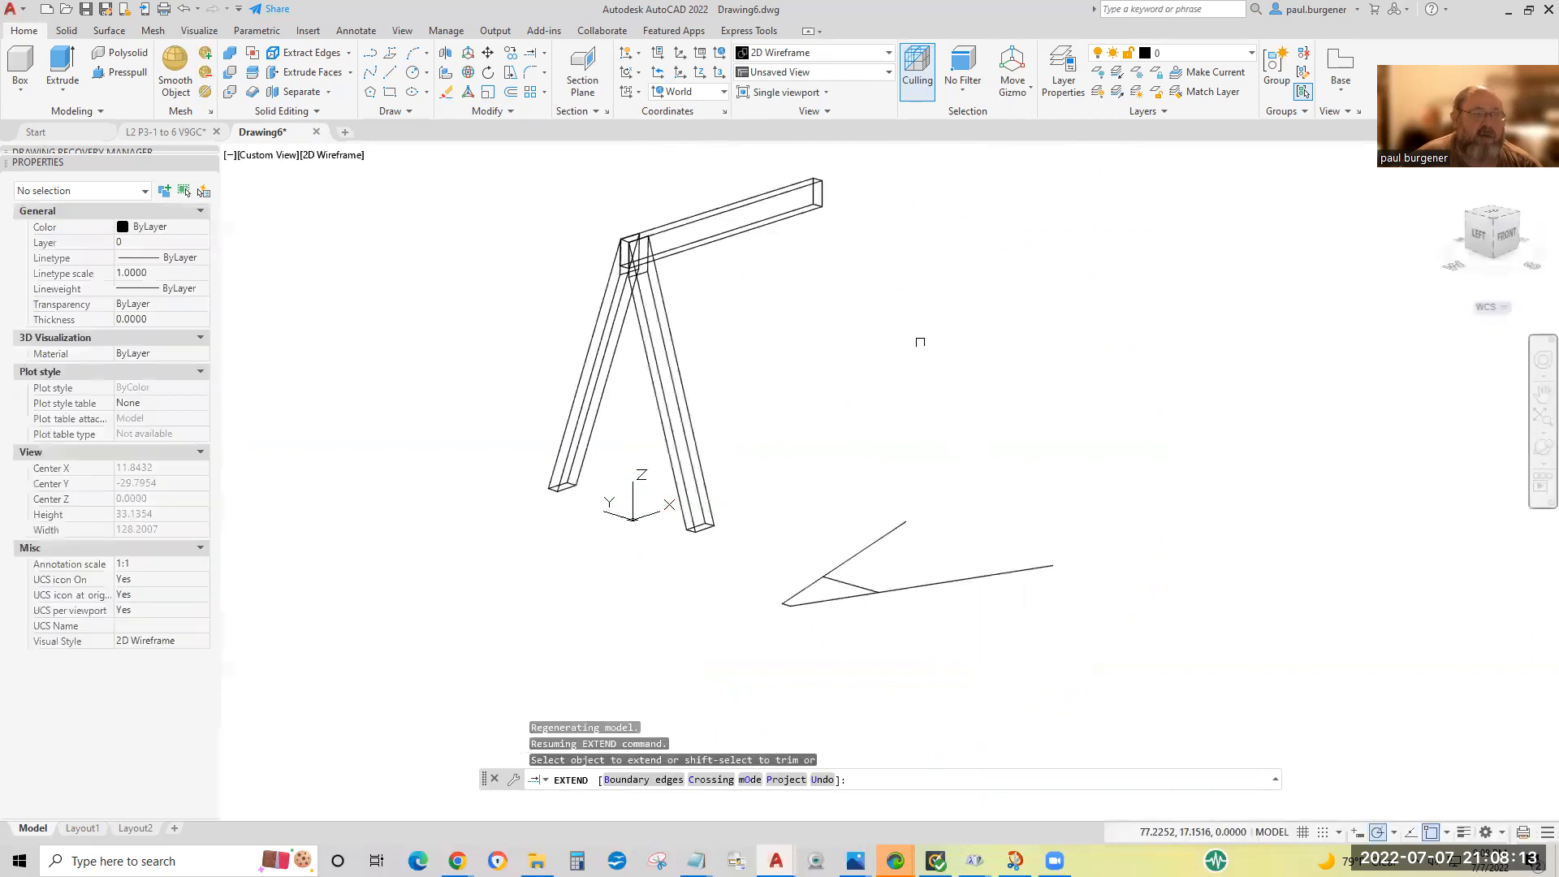
Trim both traced leg lines beyond the extended crossing line, using all objects as cutting edges, leaving a closed four-sided outline.
{"action": "left_click", "coordinate": [544, 52]}
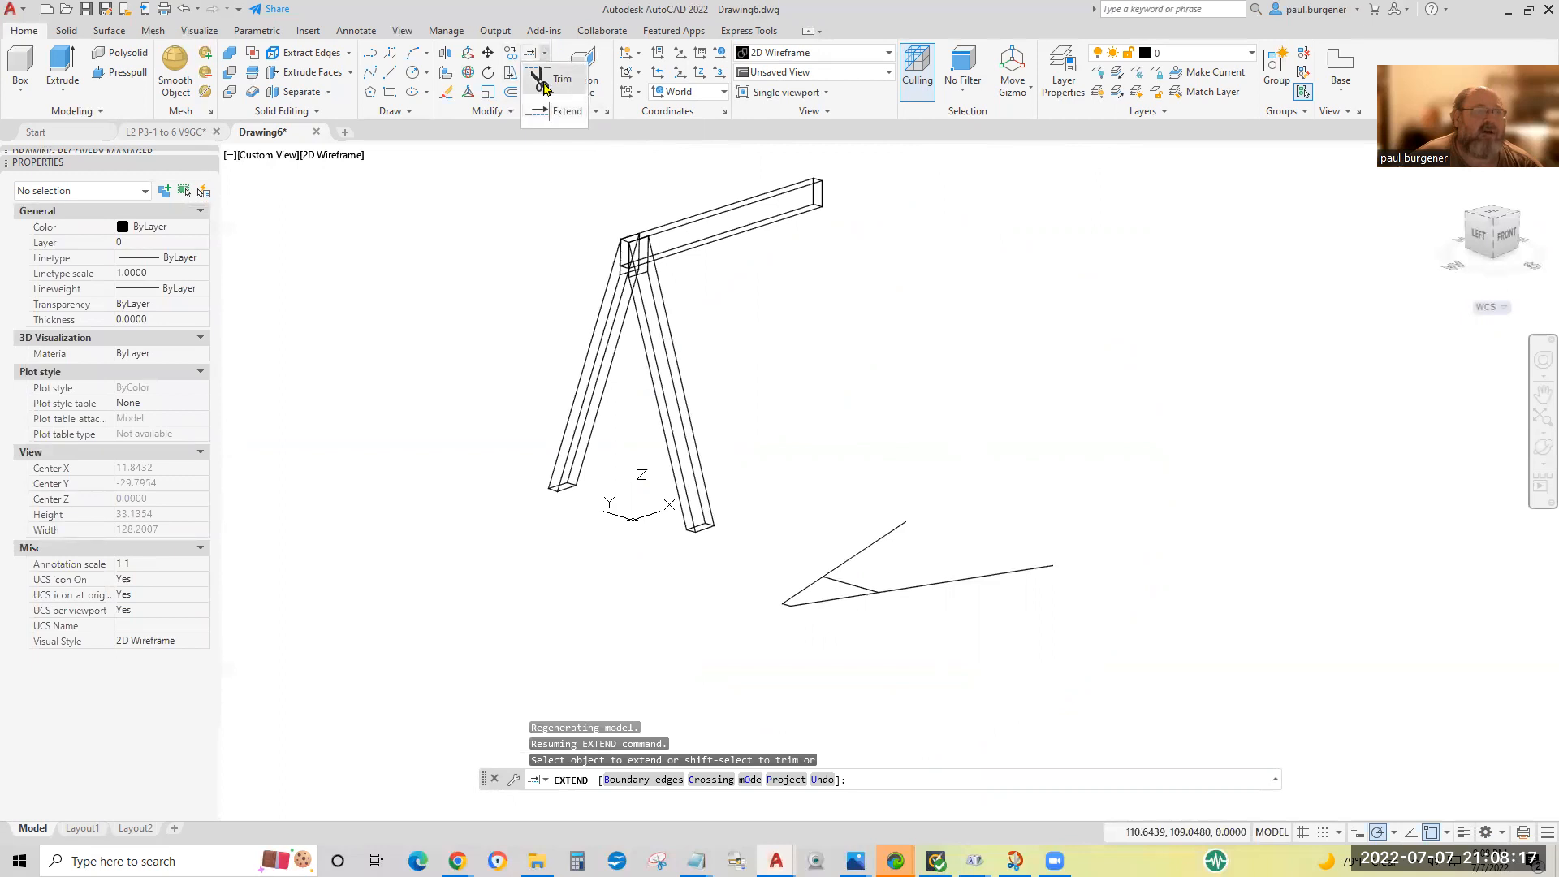
{"action": "left_click", "coordinate": [545, 82]}
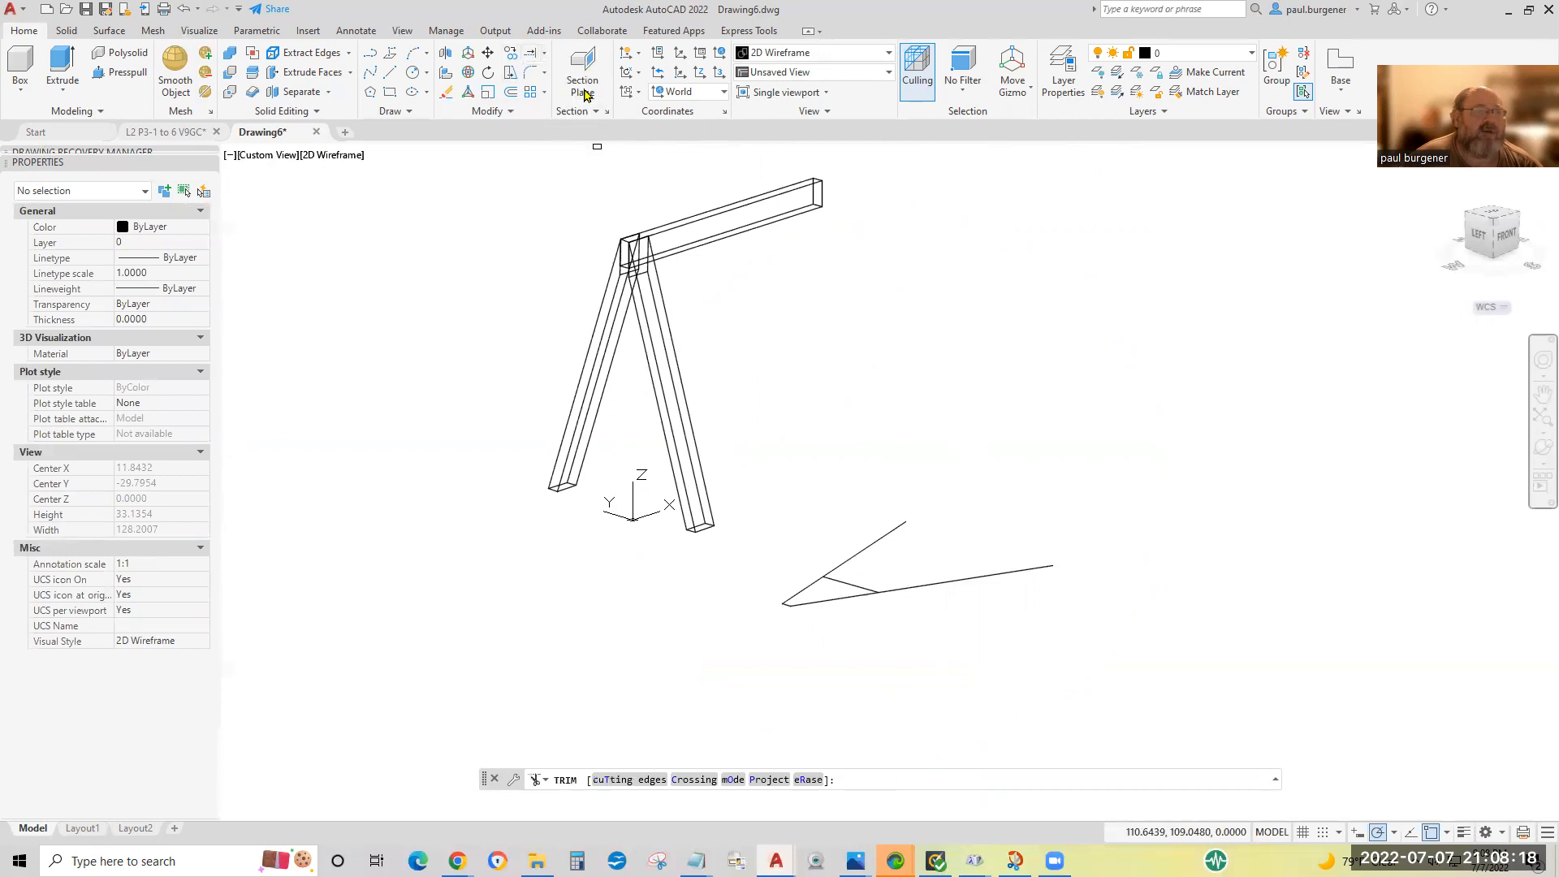
{"action": "left_click", "coordinate": [629, 780]}
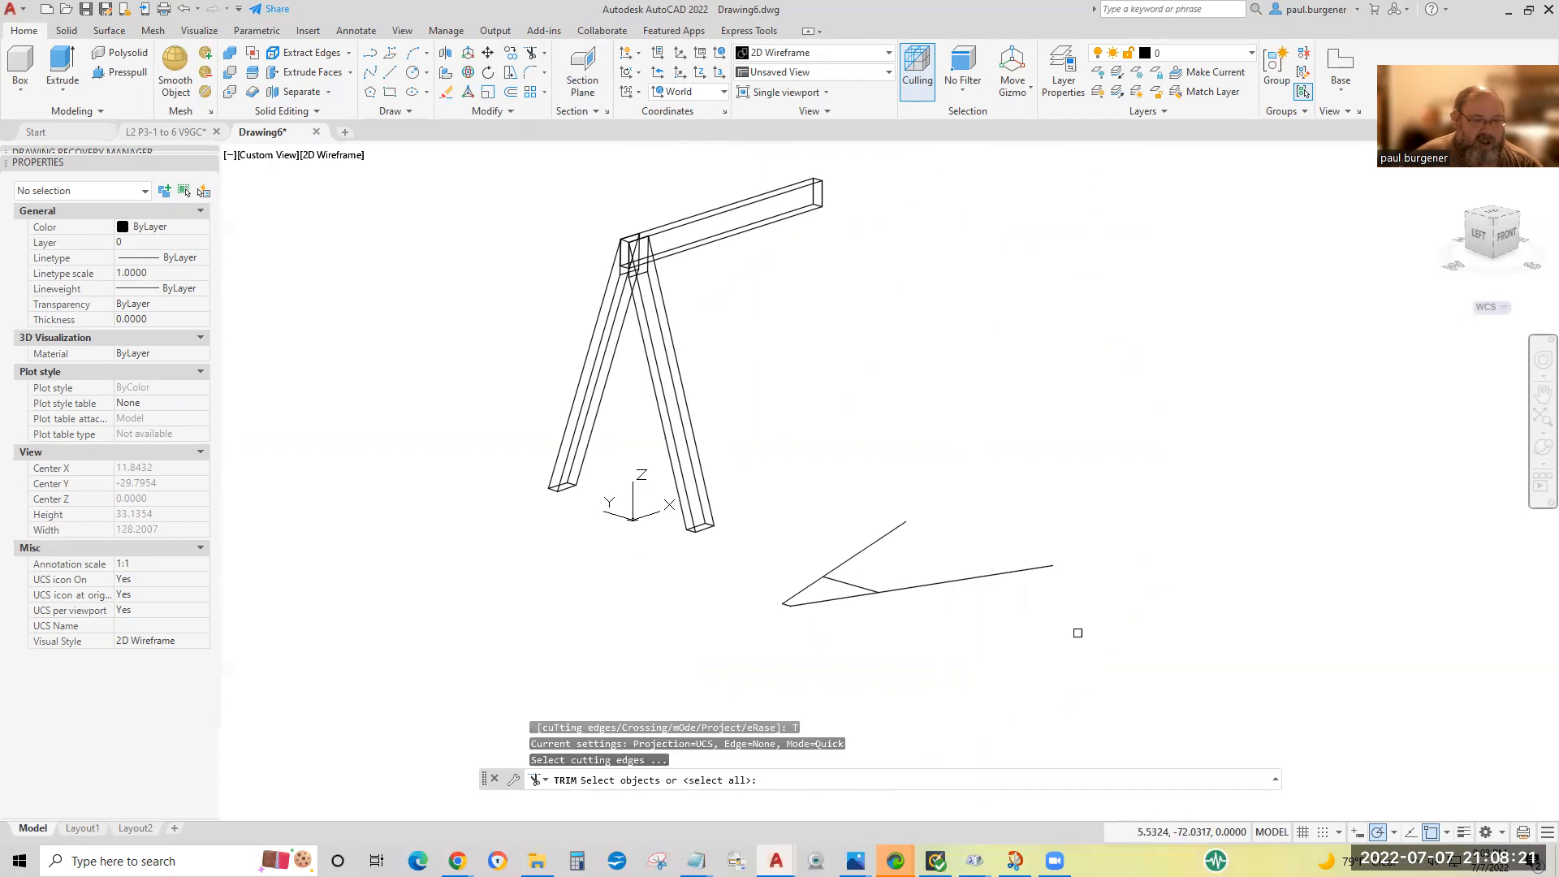
{"action": "key", "text": "Return"}
{"action": "left_click", "coordinate": [949, 577]}
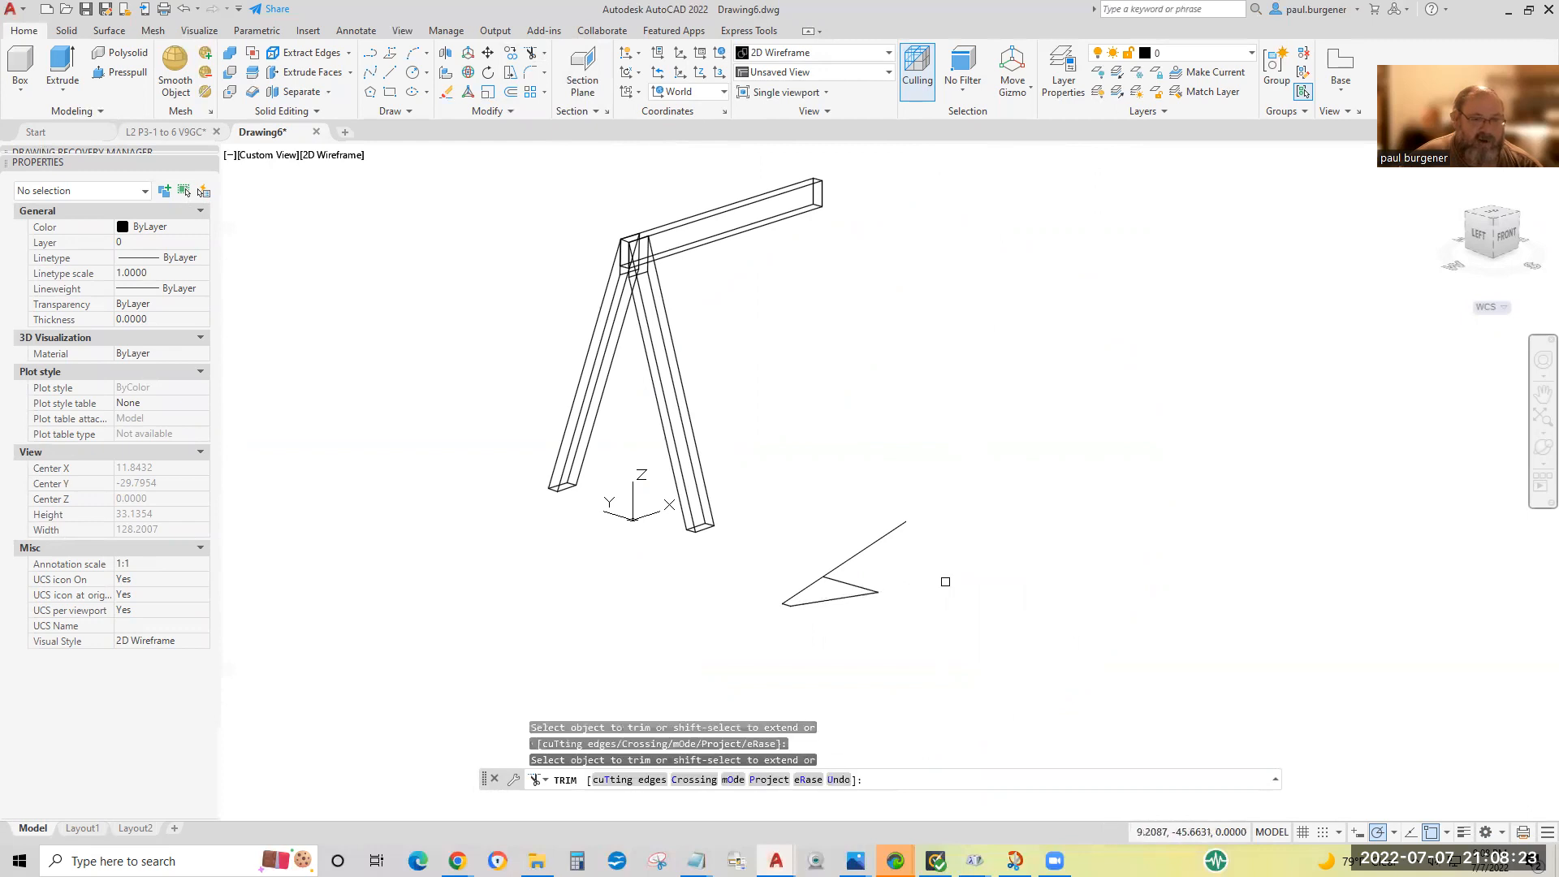
{"action": "left_click", "coordinate": [881, 540]}
{"action": "scroll", "coordinate": [797, 581], "scroll_direction": "up", "scroll_amount": 8}
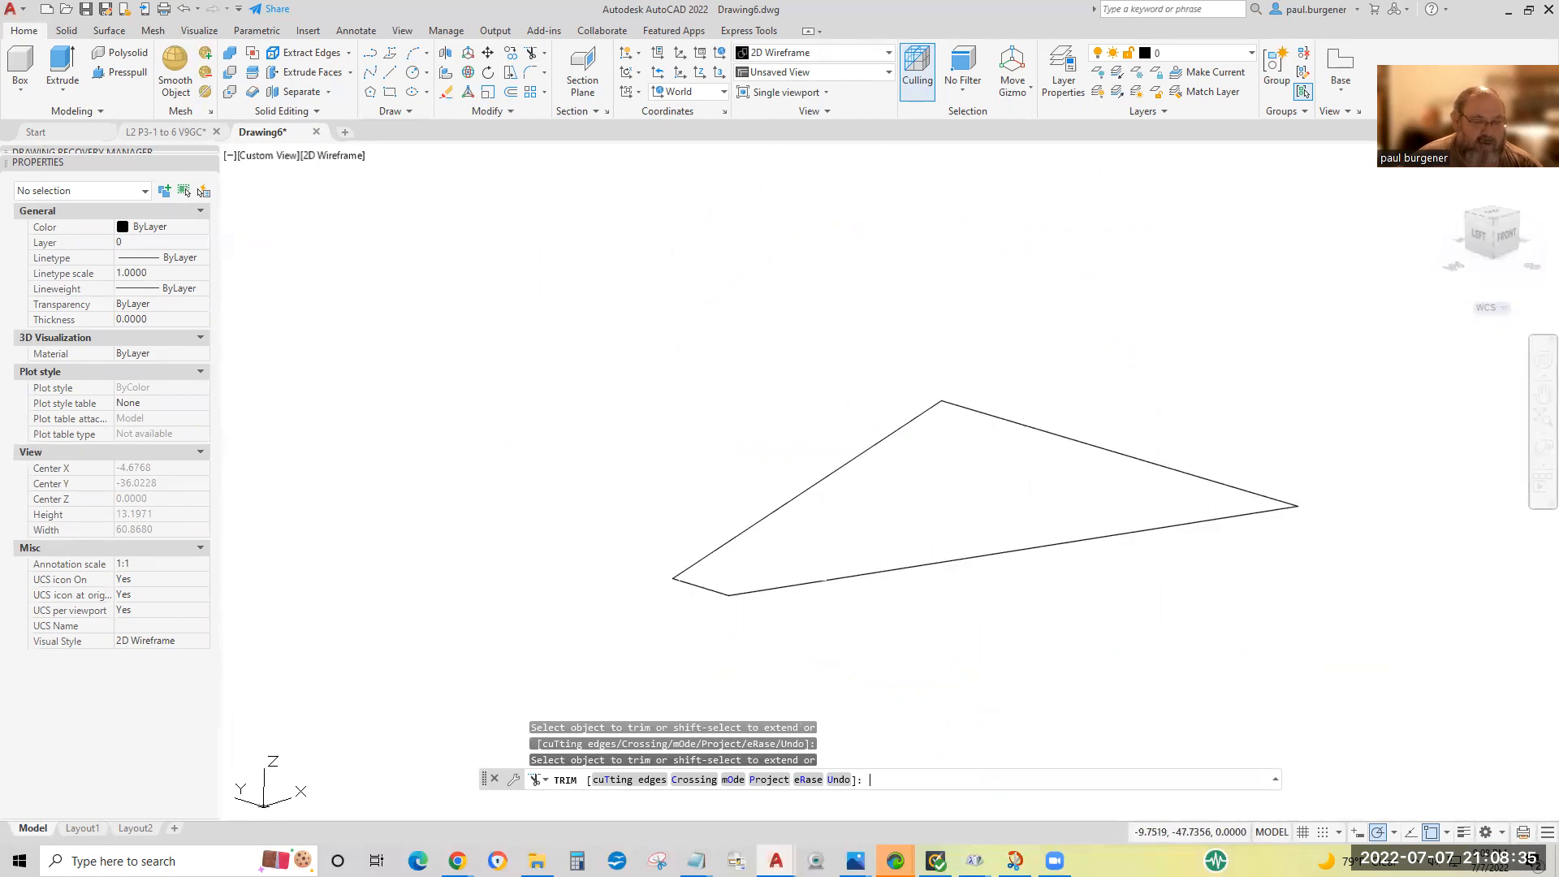
{"action": "key", "text": "Return"}
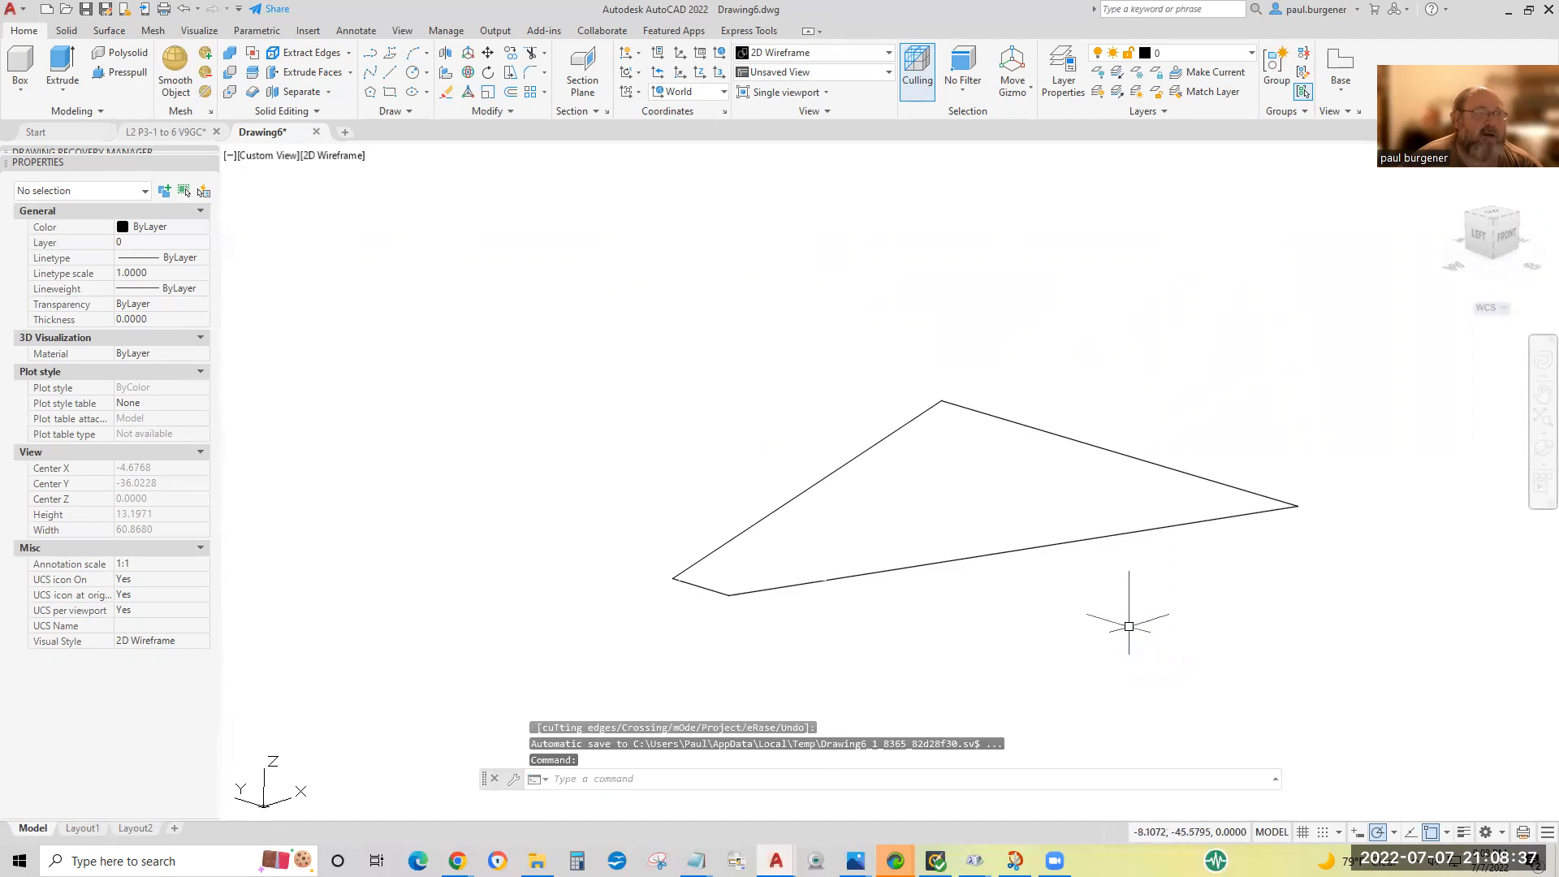
Join the four lines of the gusset outline into a single polyline and check its properties.
{"action": "left_click", "coordinate": [511, 111]}
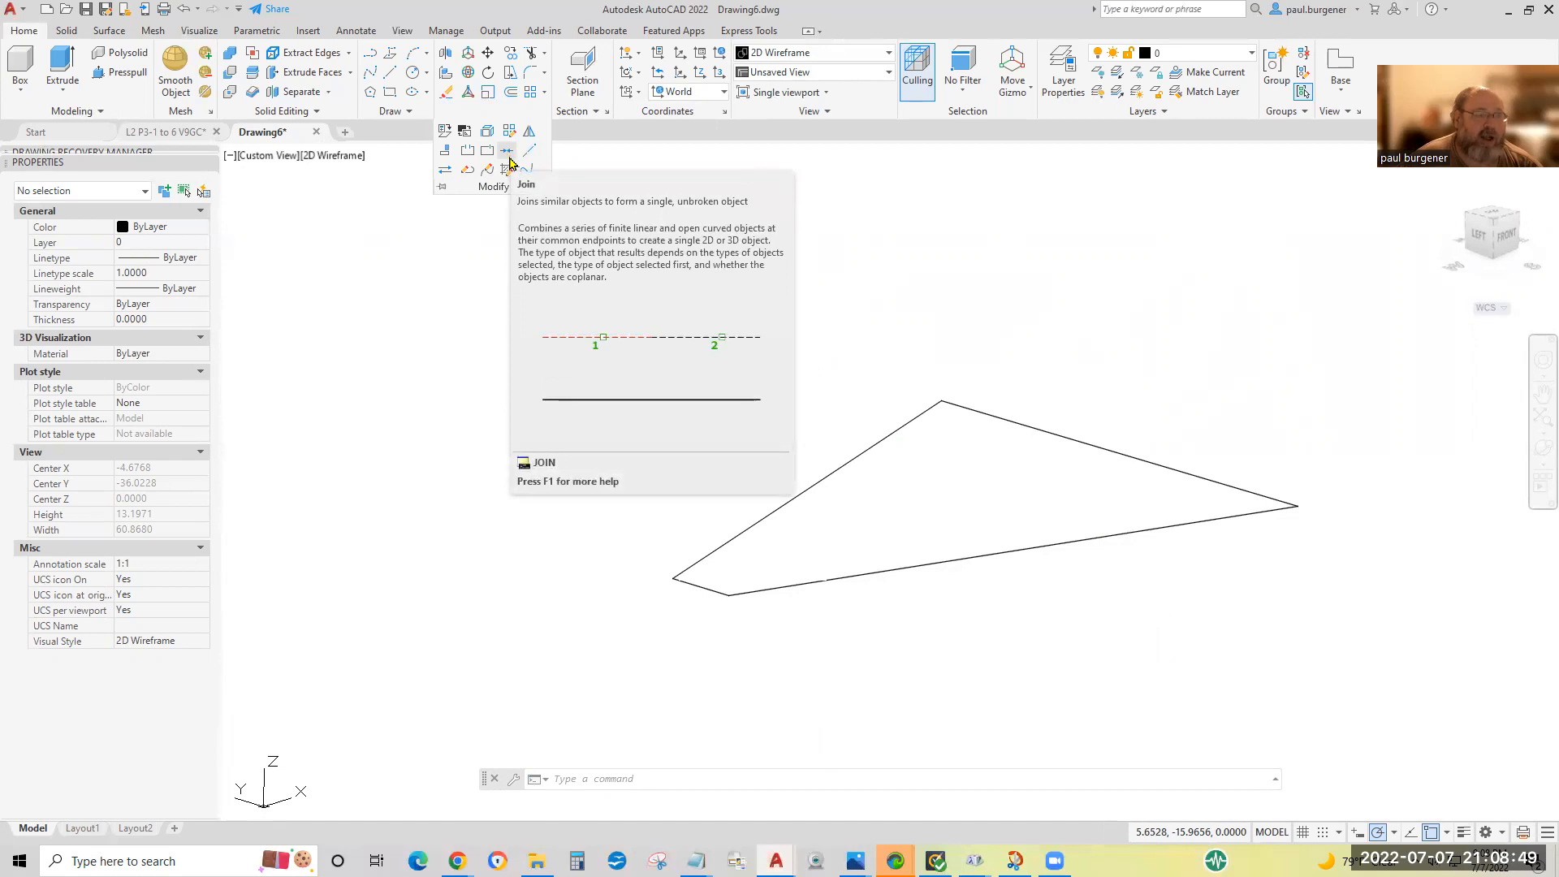
{"action": "left_click", "coordinate": [506, 157]}
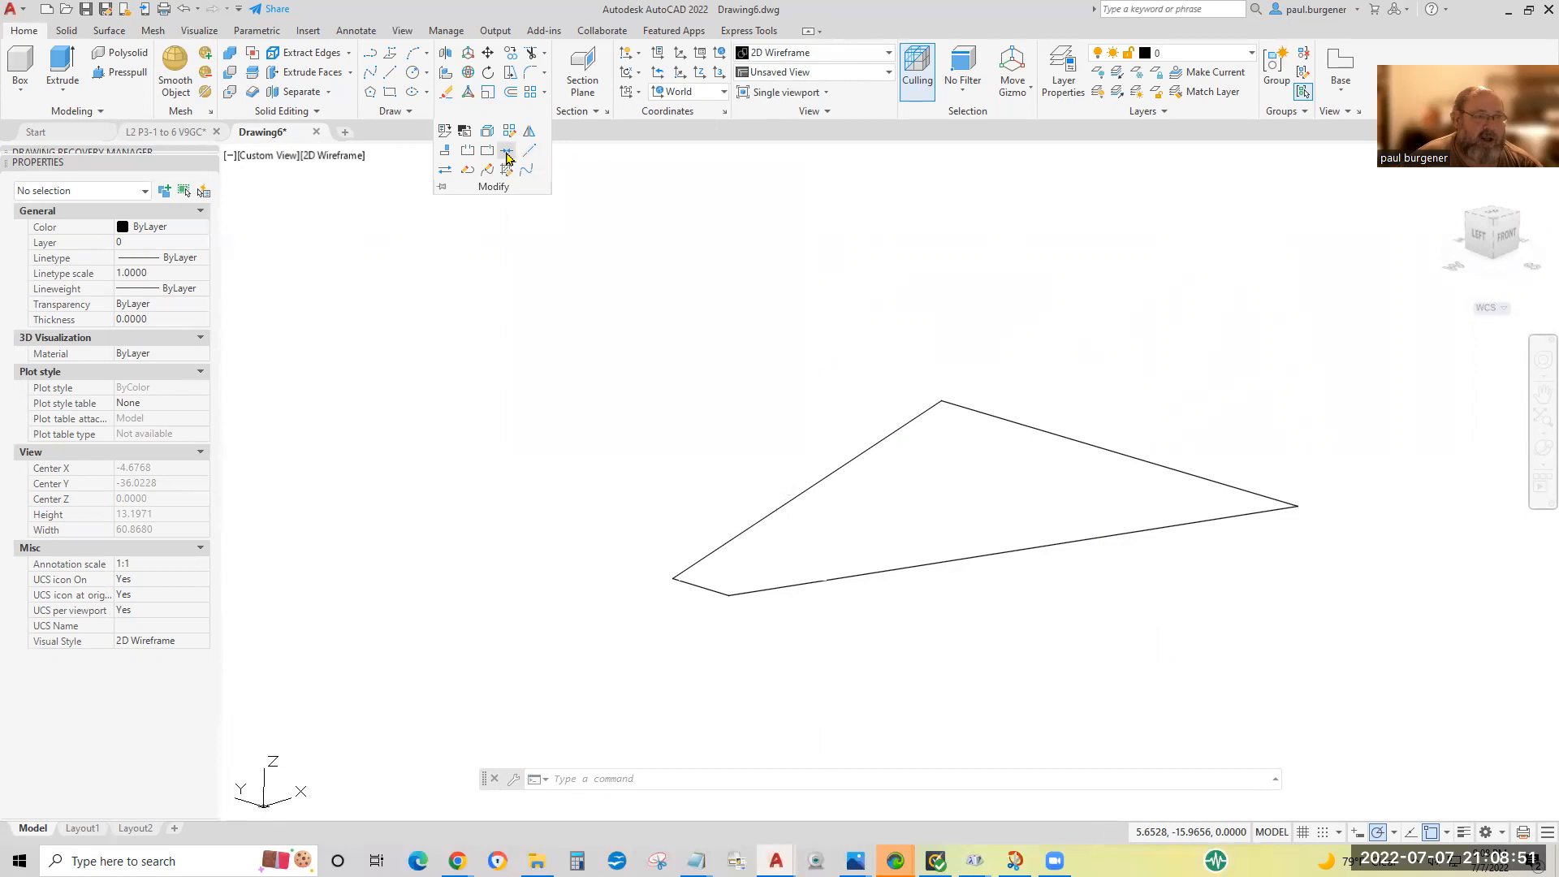
{"action": "left_click", "coordinate": [1391, 653]}
{"action": "left_click", "coordinate": [543, 387]}
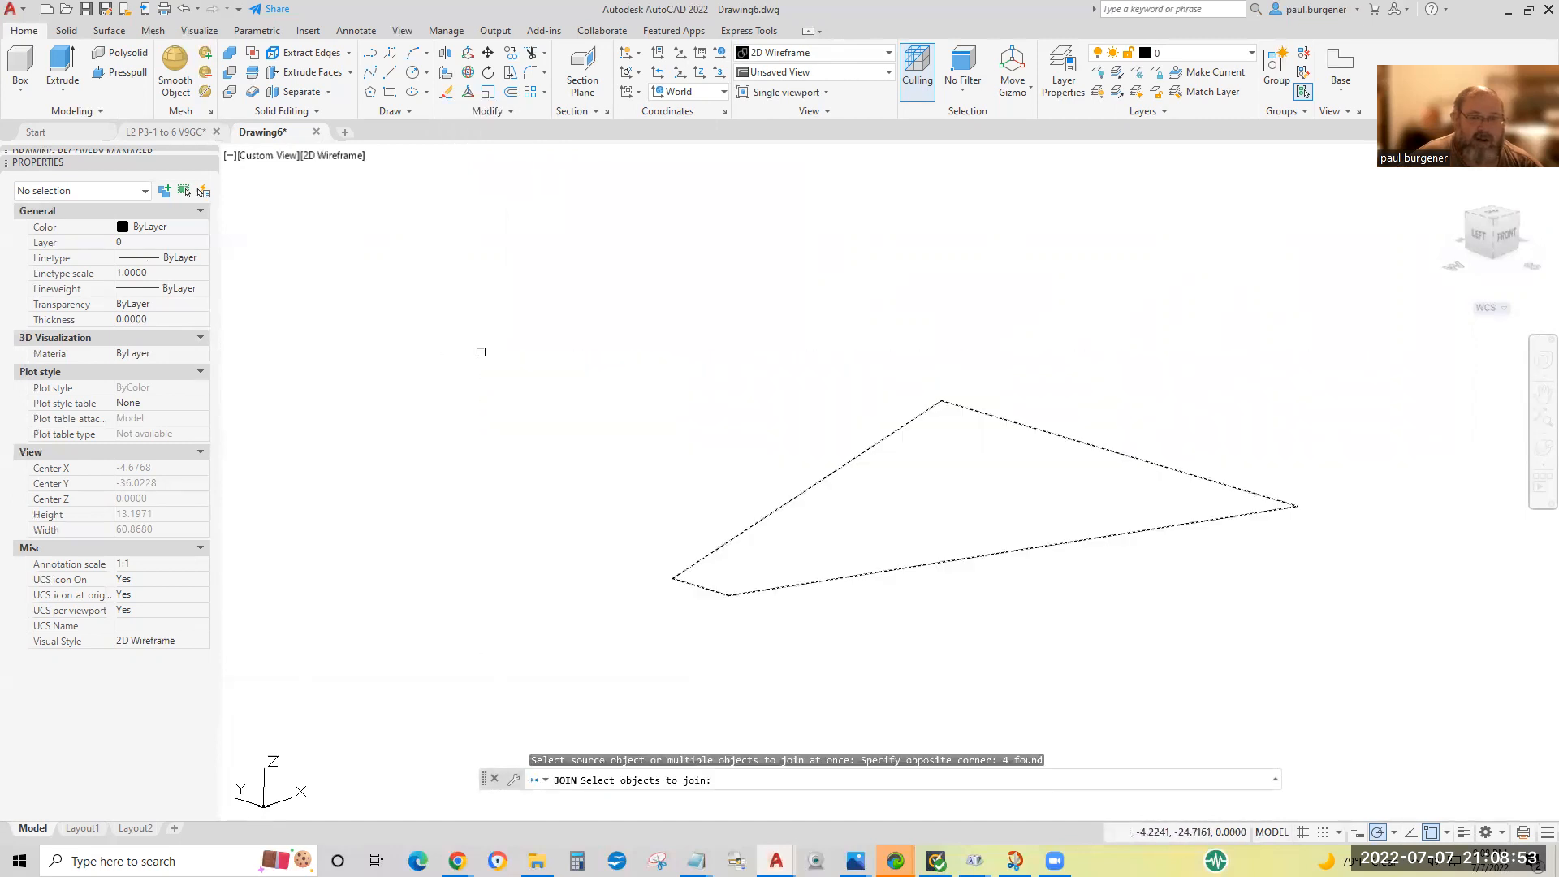
{"action": "key", "text": "Return"}
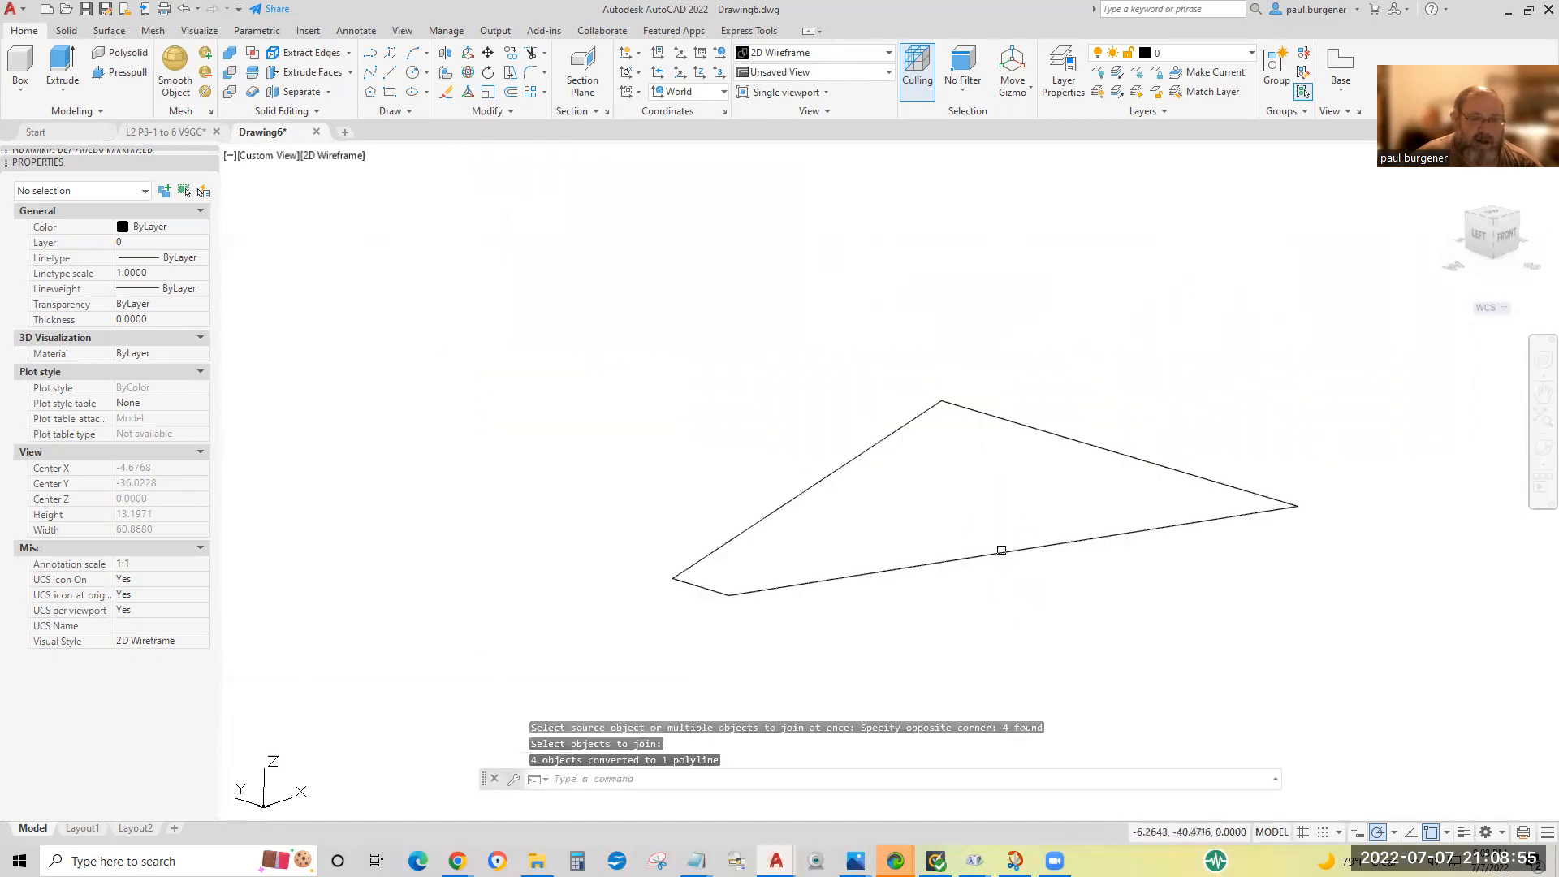
{"action": "left_click", "coordinate": [998, 550]}
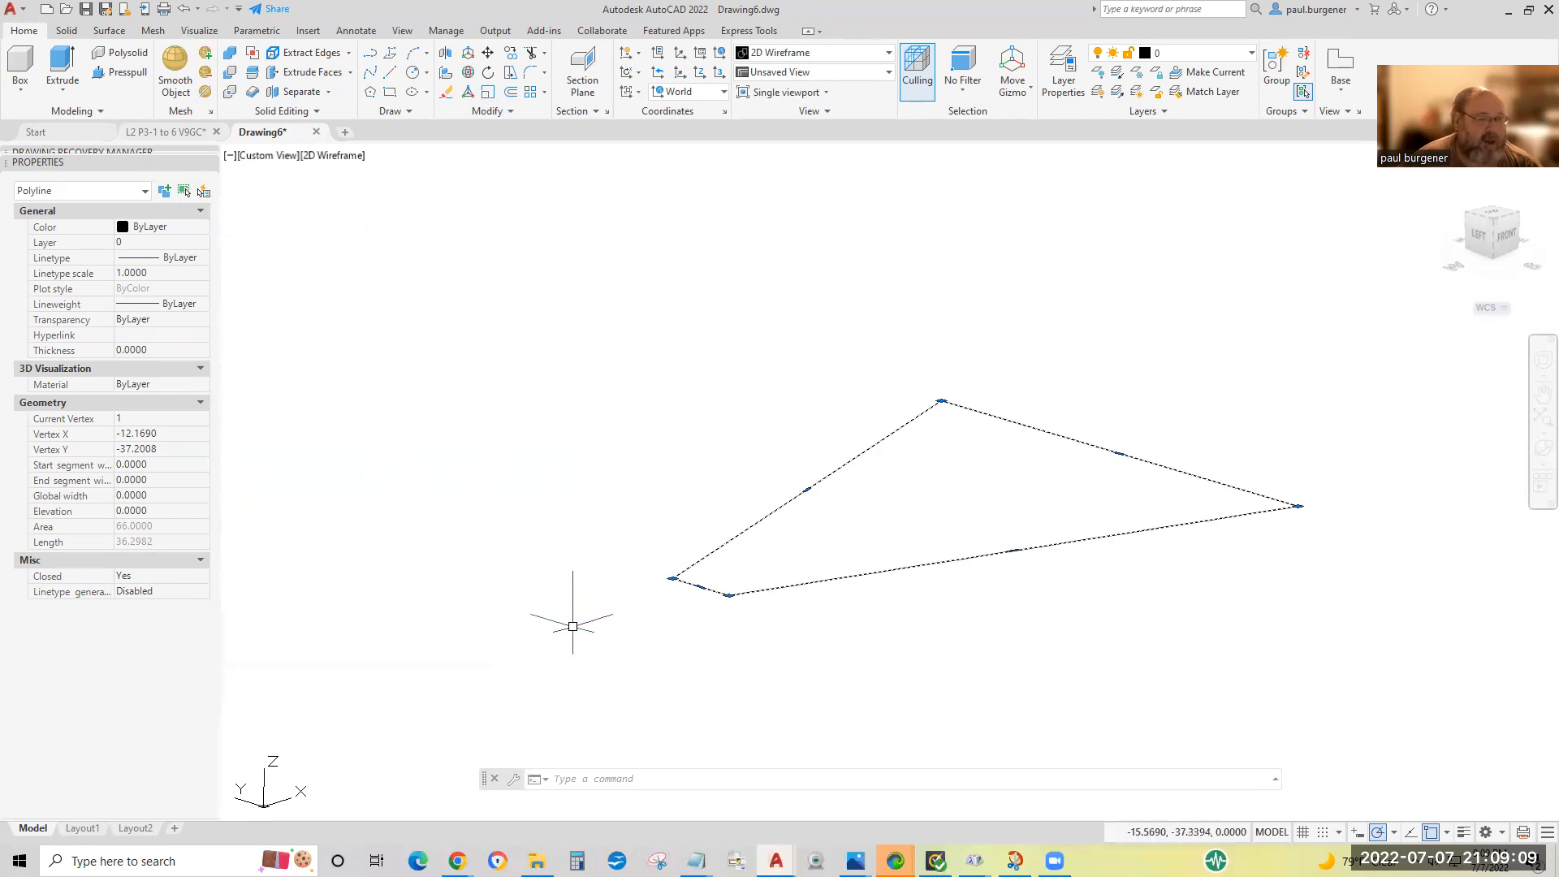
{"action": "key", "text": "Escape"}
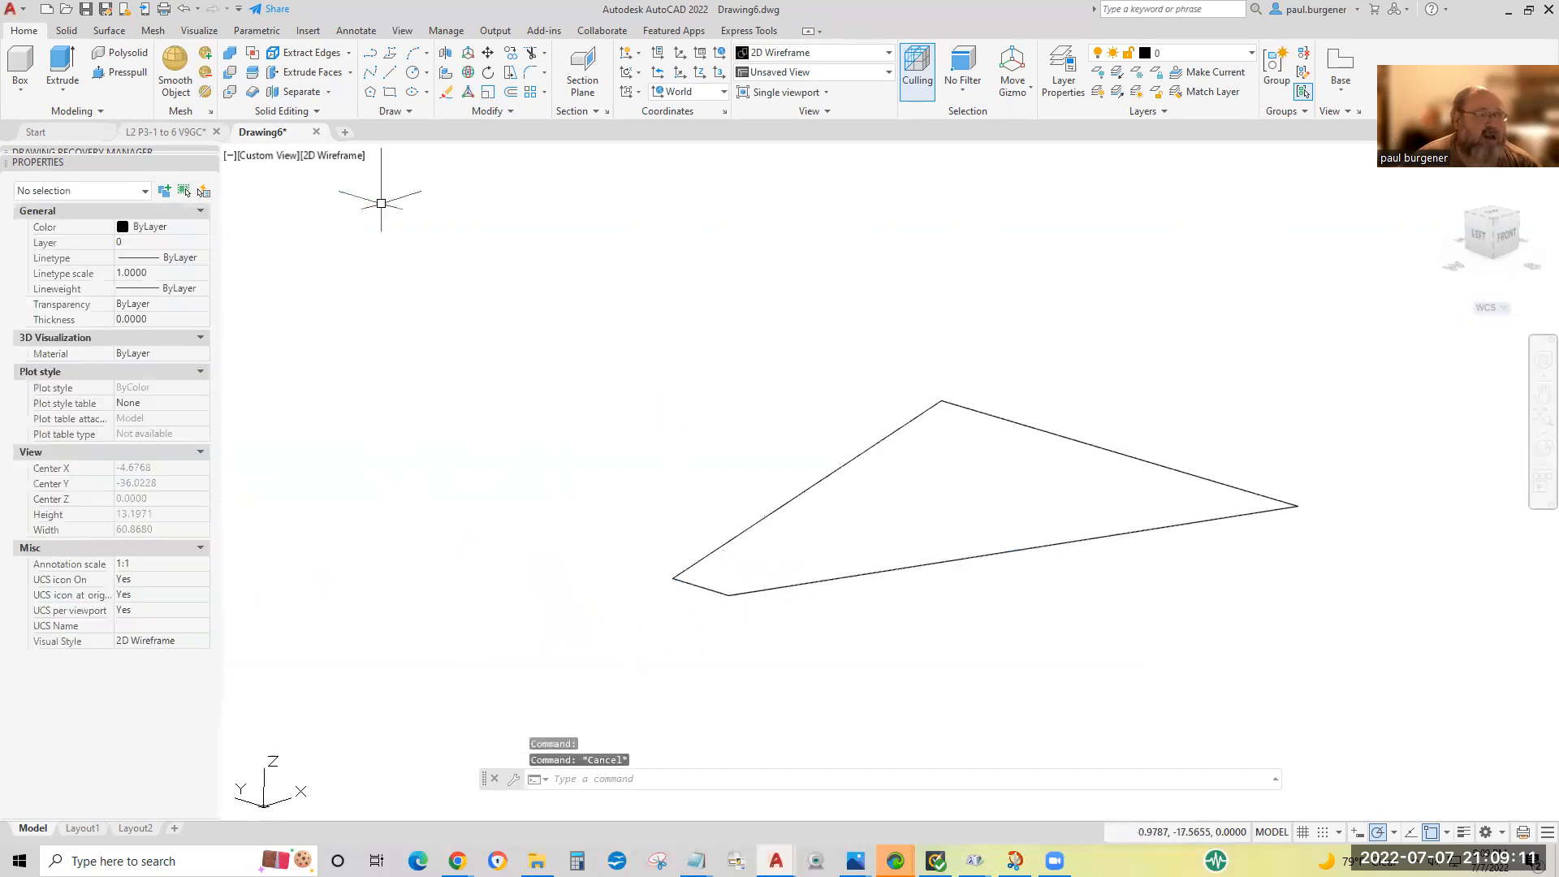
Extrude the closed gusset polyline upward to a height of .5 as a solid plate.
{"action": "left_click", "coordinate": [63, 61]}
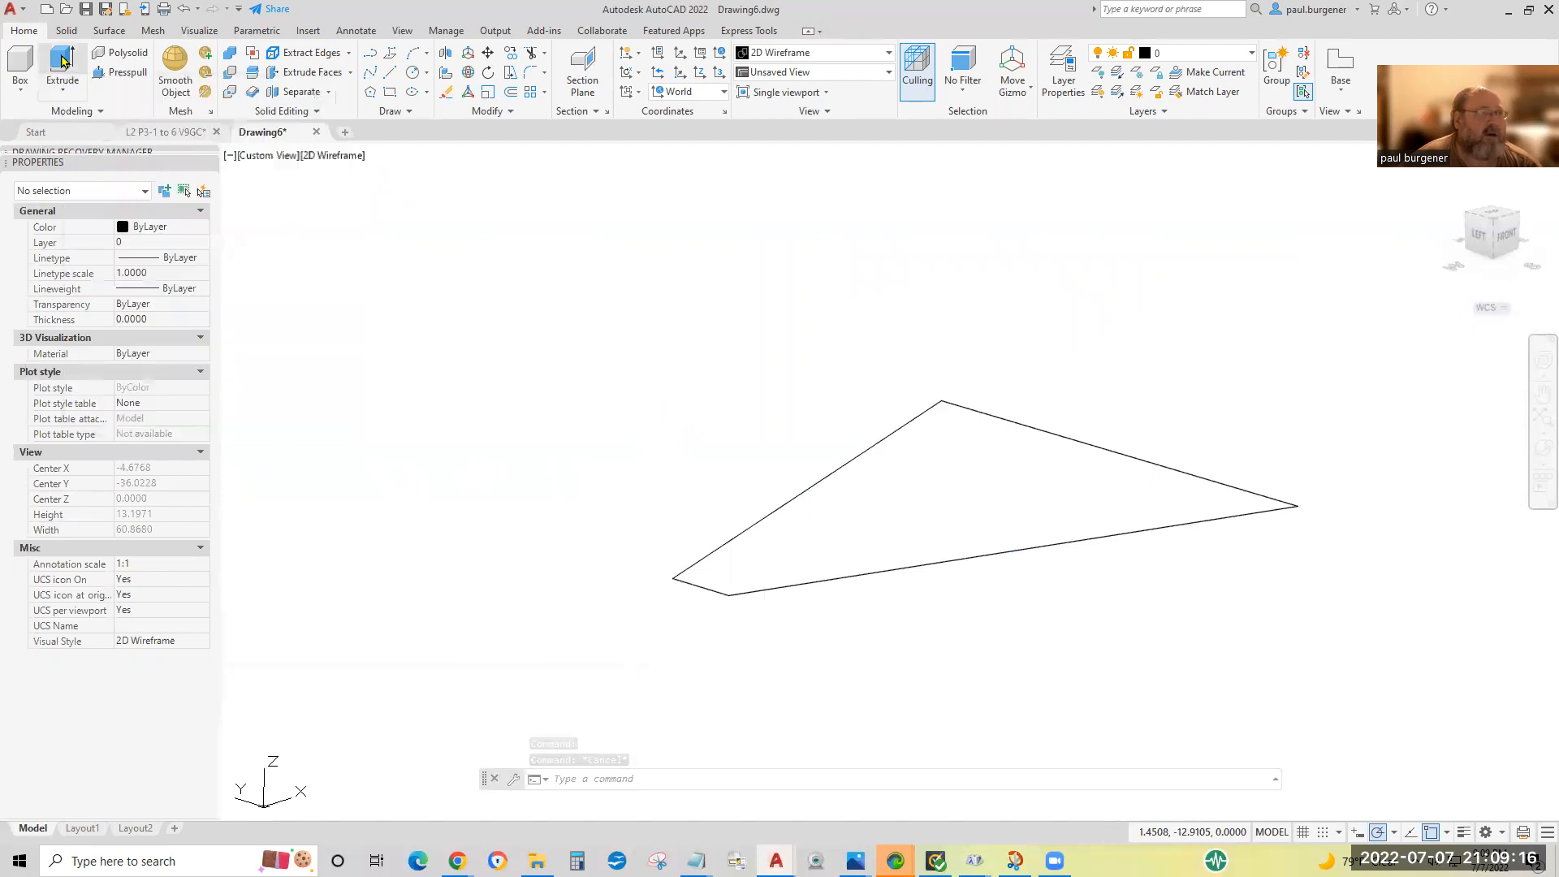
{"action": "left_click", "coordinate": [867, 448]}
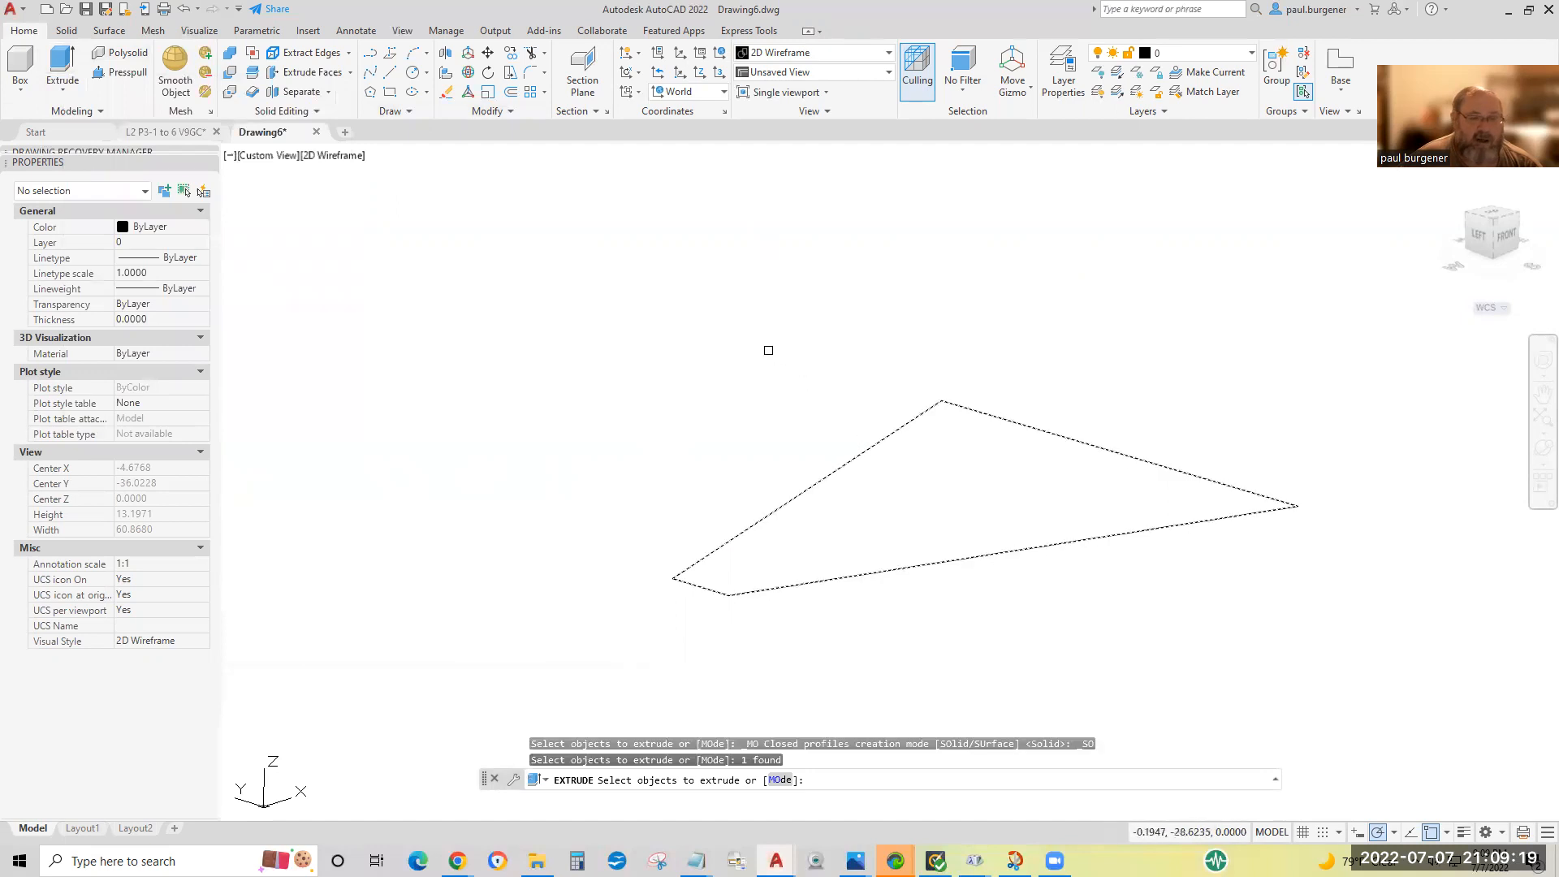
{"action": "key", "text": "Return"}
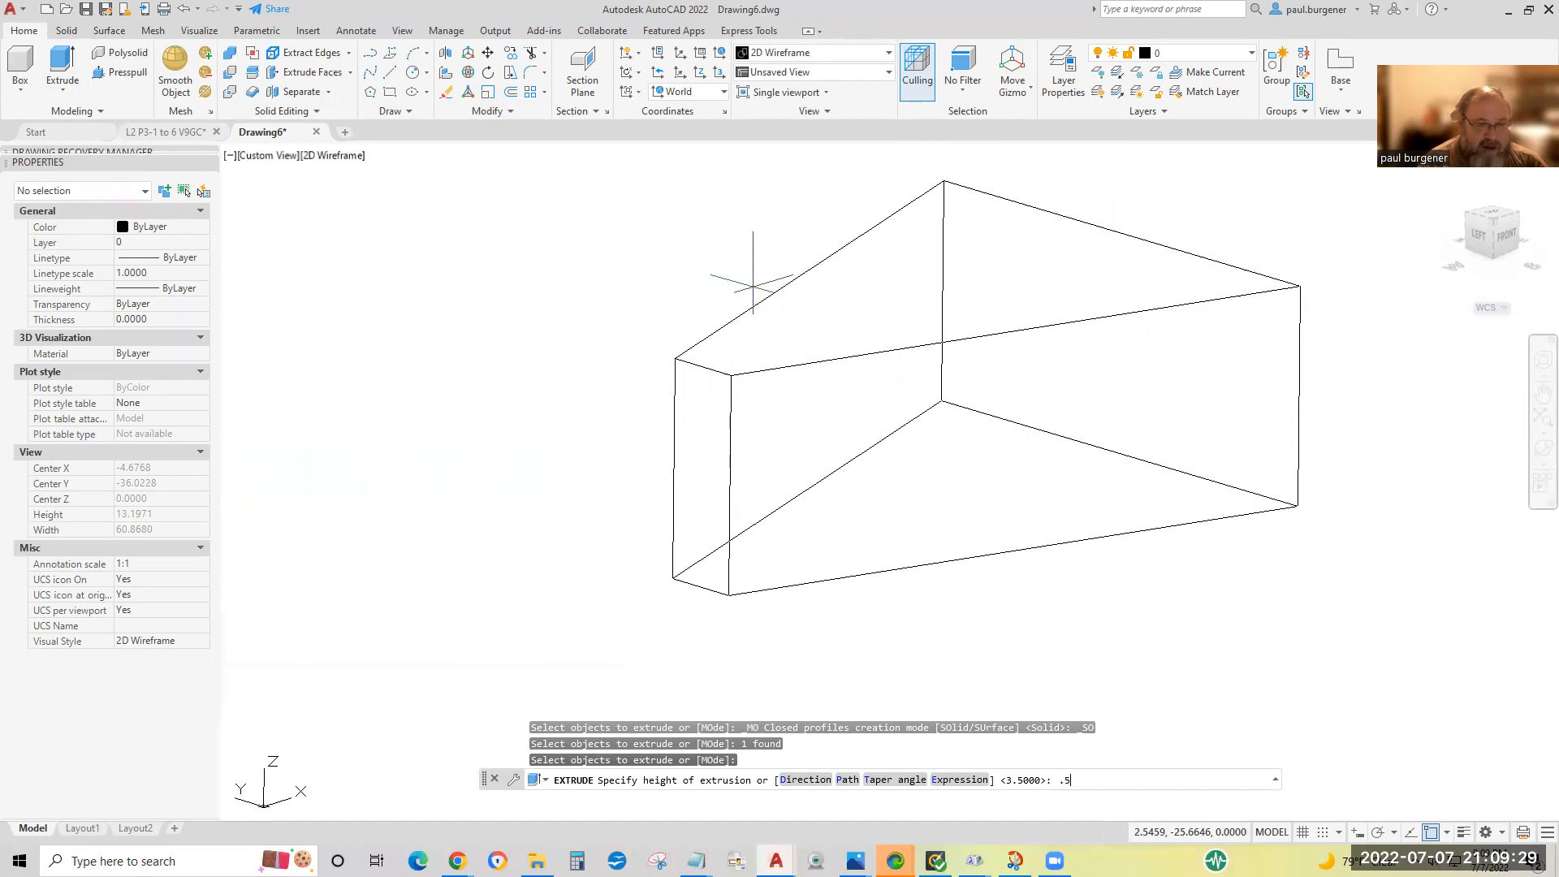
{"action": "key", "text": "Return"}
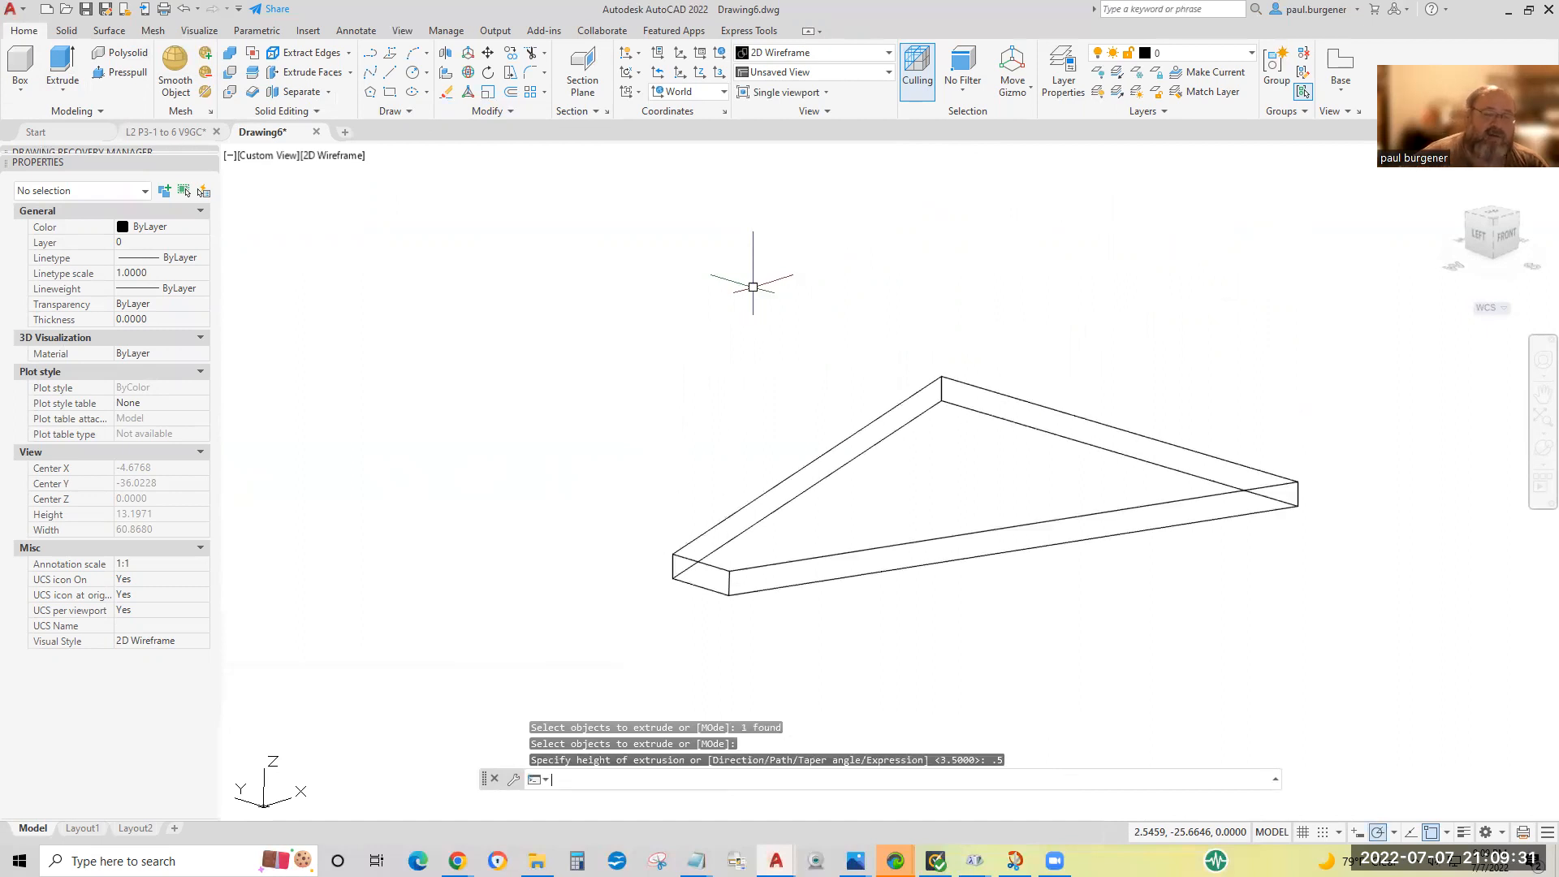
Move the gusset plate from the ground to open space beside the top of the standing legs.
{"action": "scroll", "coordinate": [850, 371], "scroll_direction": "down", "scroll_amount": 4}
{"action": "scroll", "coordinate": [1055, 544], "scroll_direction": "down", "scroll_amount": 4}
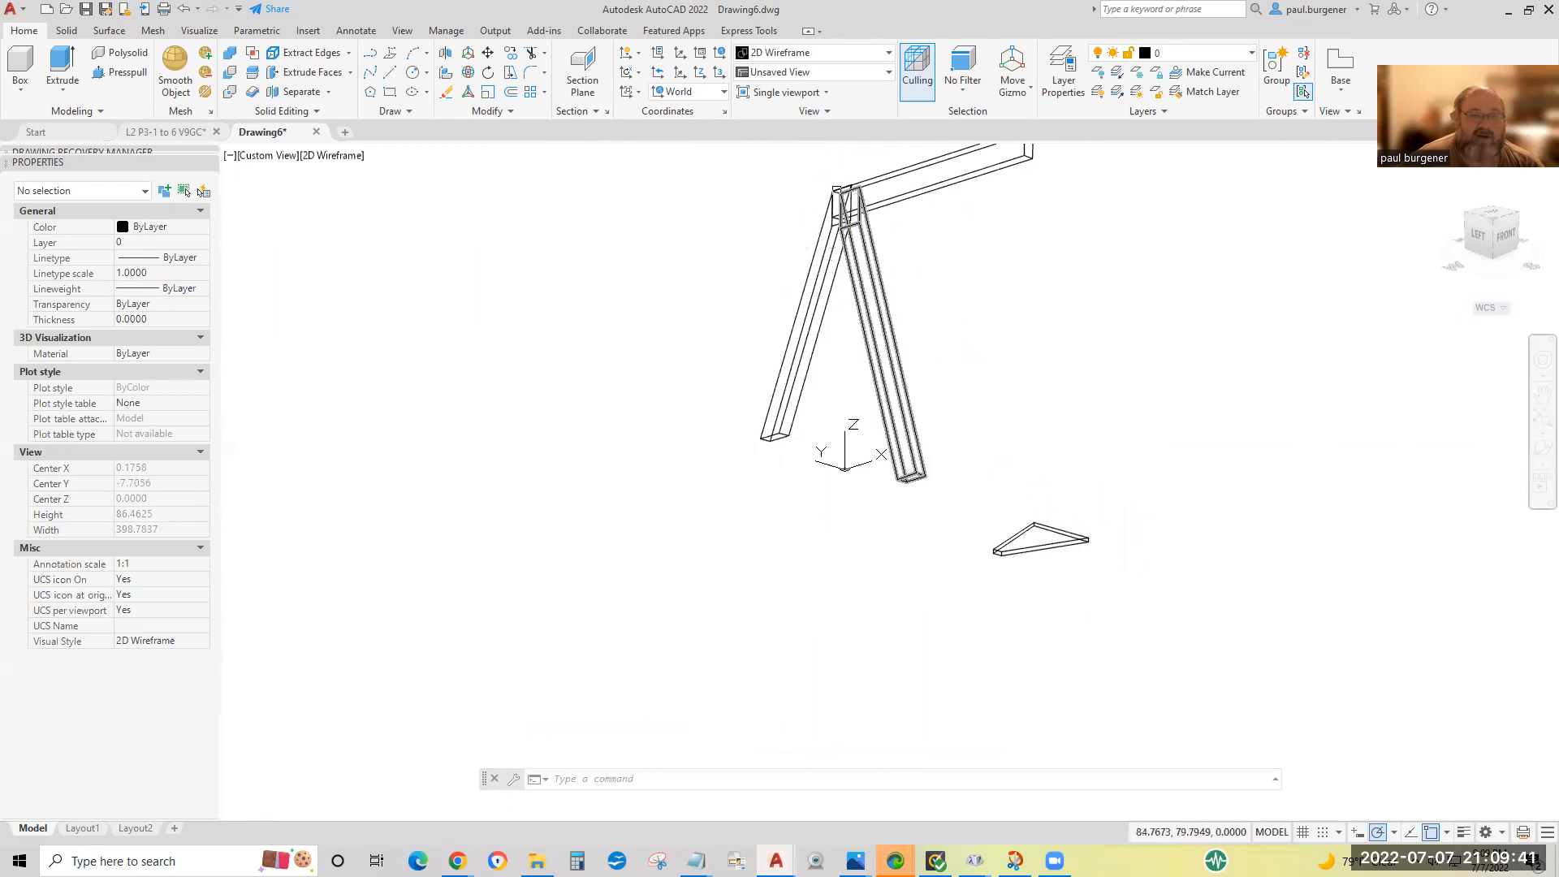
{"action": "type", "text": "m"}
{"action": "key", "text": "Return"}
{"action": "left_click", "coordinate": [1054, 529]}
{"action": "key", "text": "Return"}
{"action": "left_click", "coordinate": [1043, 540]}
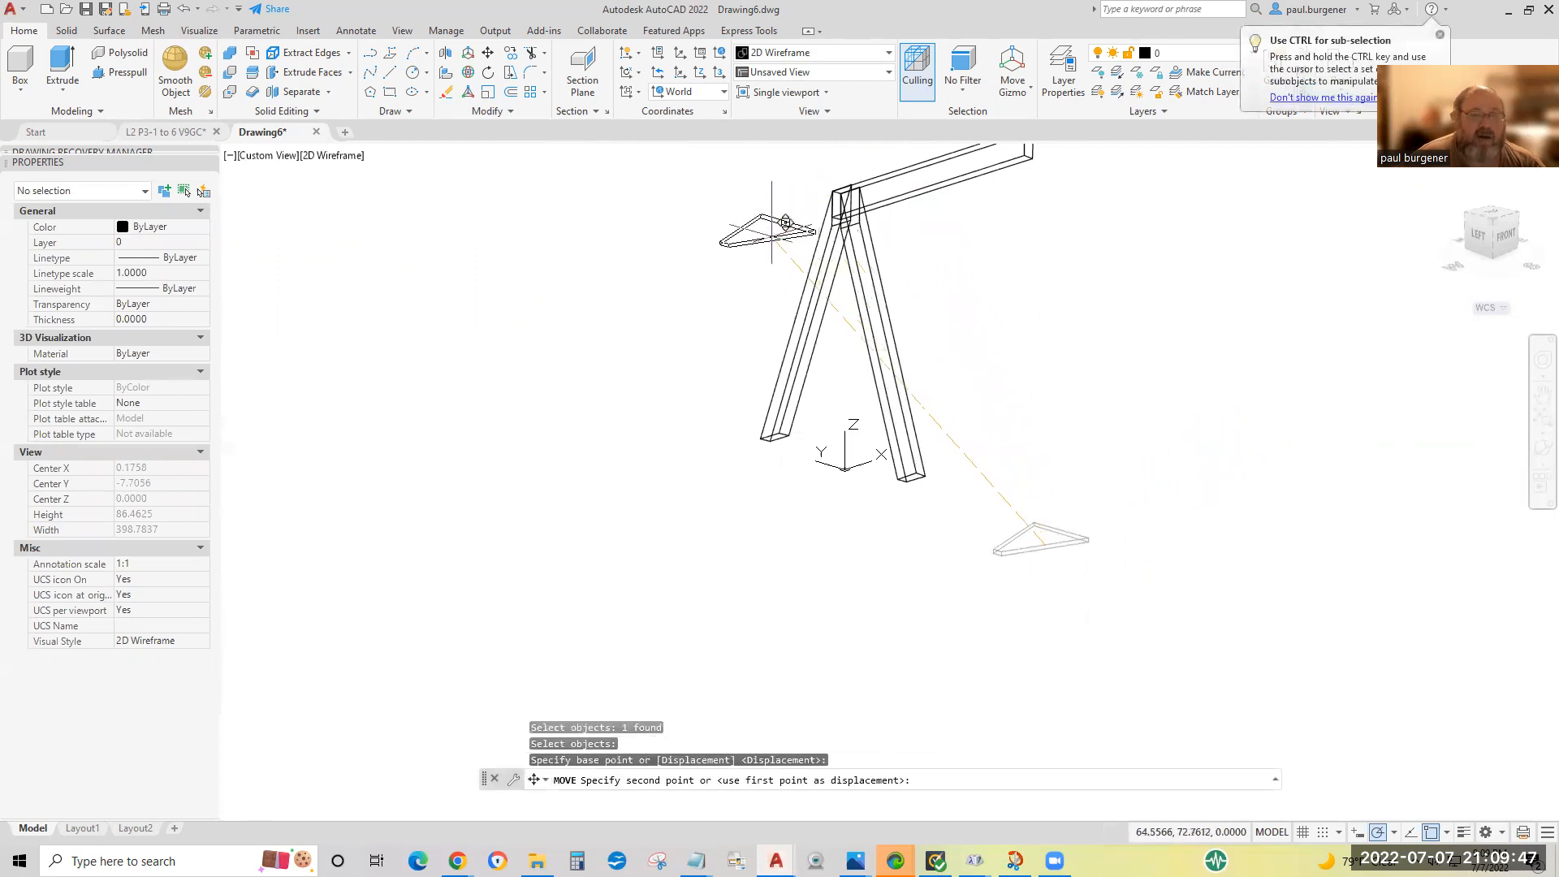
{"action": "key", "text": "Escape"}
{"action": "mouse_move", "coordinate": [896, 258]}
{"action": "middle_mouse_down"}
{"action": "mouse_move", "coordinate": [1085, 382]}
{"action": "mouse_move", "coordinate": [1011, 483]}
{"action": "middle_mouse_up"}
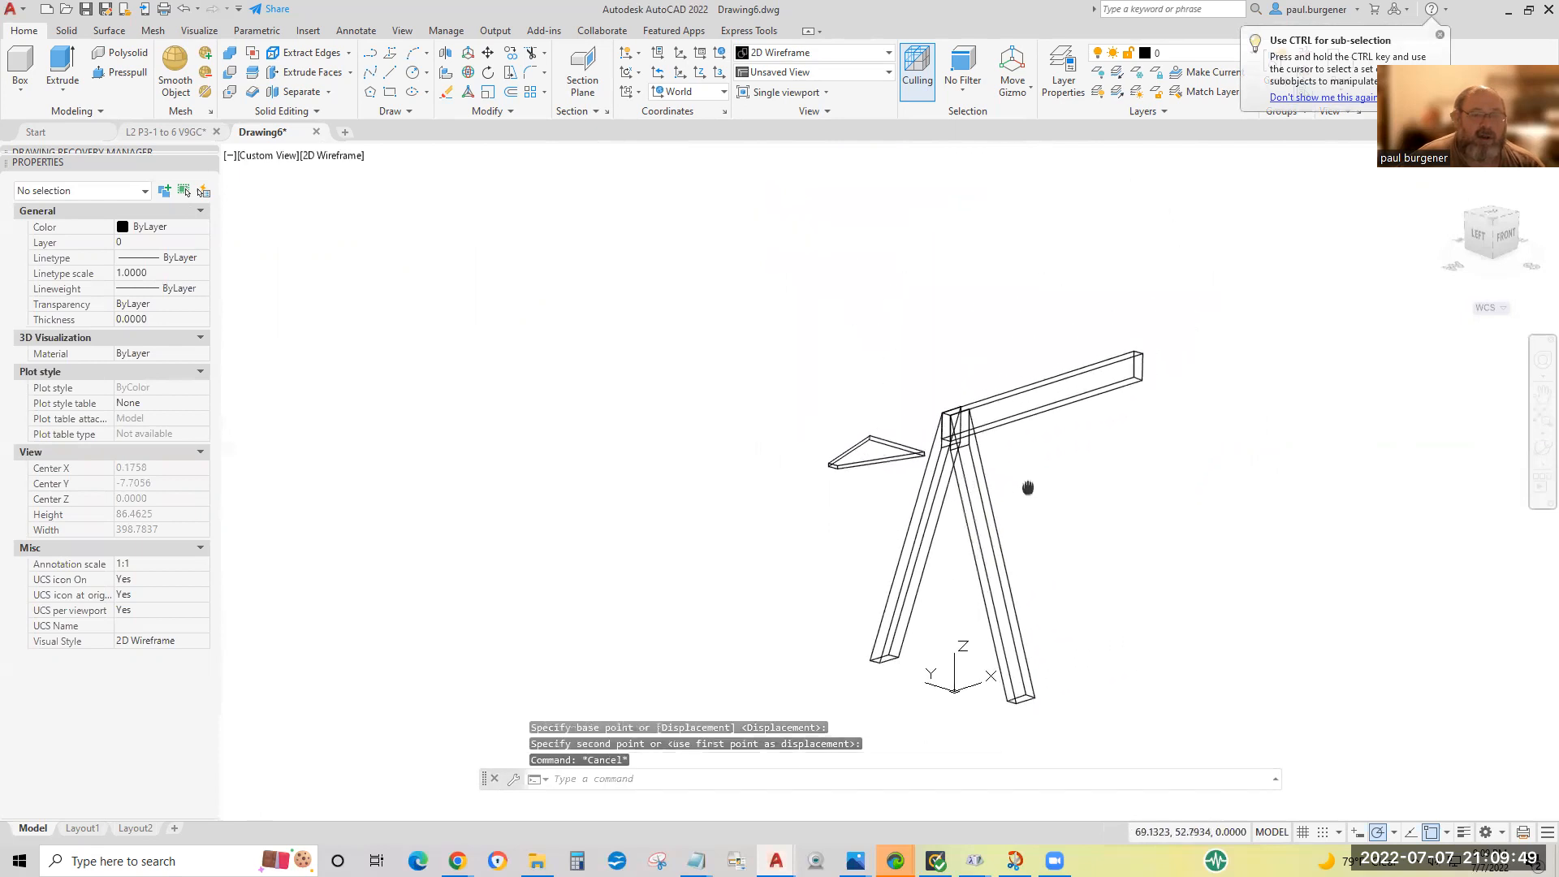
Check the coordinates of the upper and lower points of the gusset plate's corner nearest the legs using the ID command.
{"action": "scroll", "coordinate": [950, 454], "scroll_direction": "up", "scroll_amount": 6}
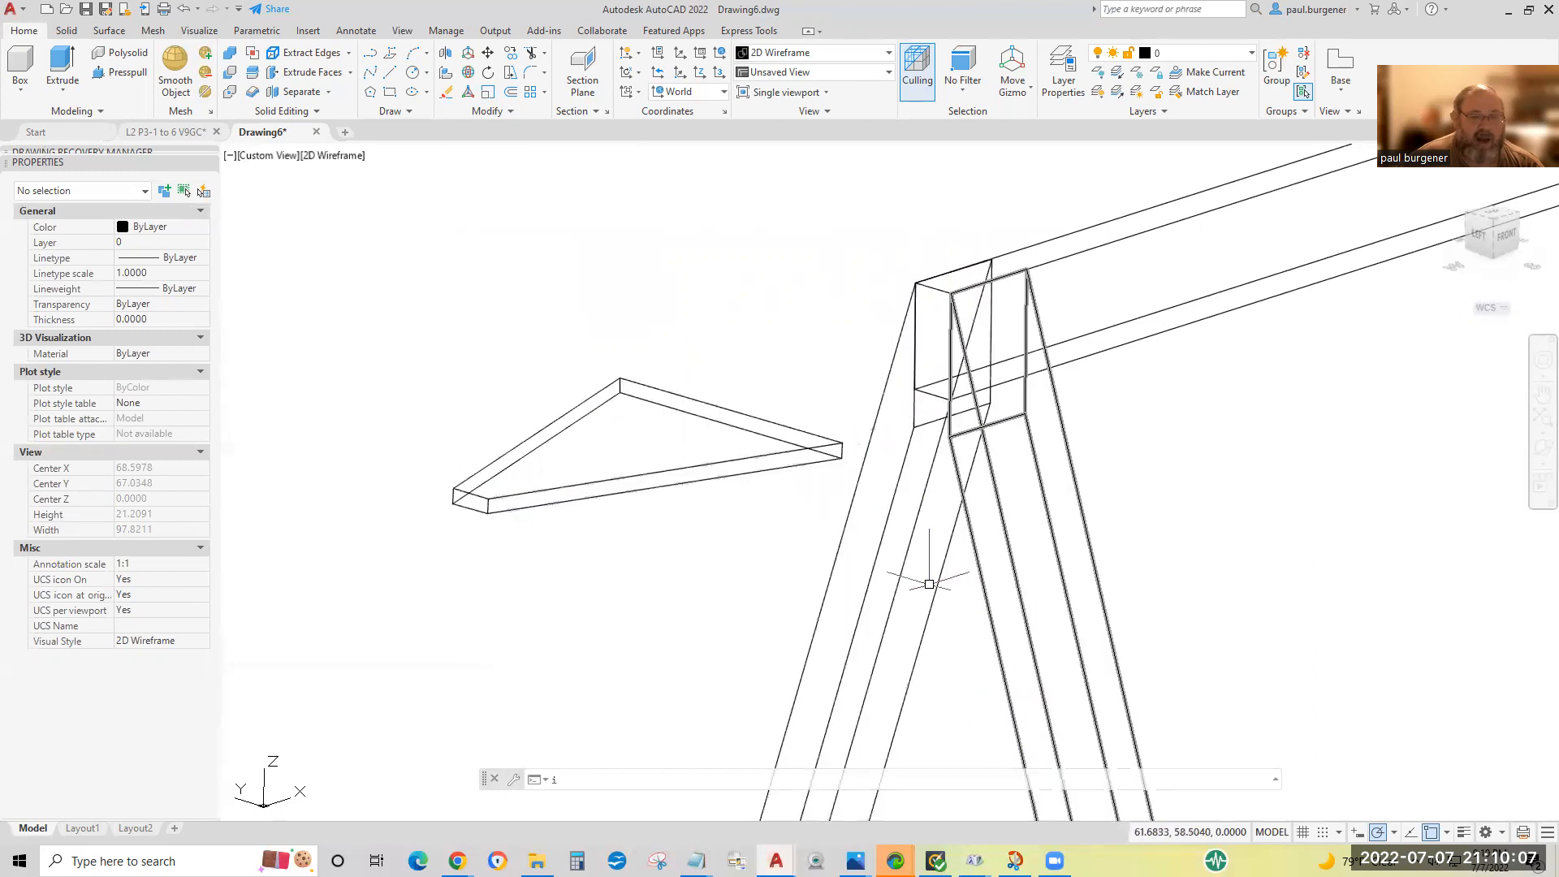
{"action": "type", "text": "id"}
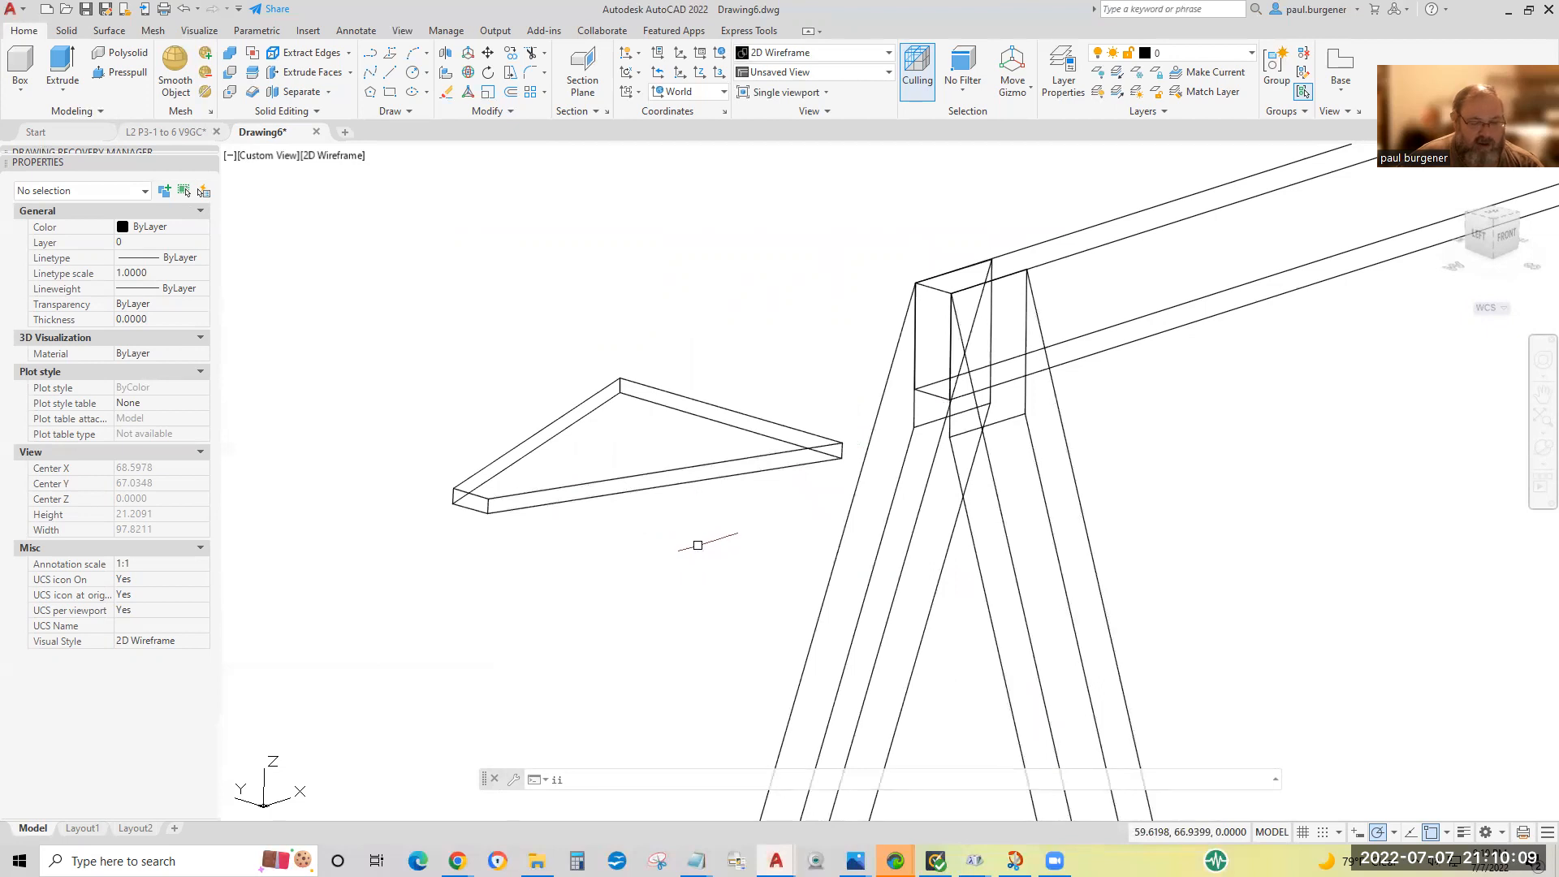
{"action": "key", "text": "Return"}
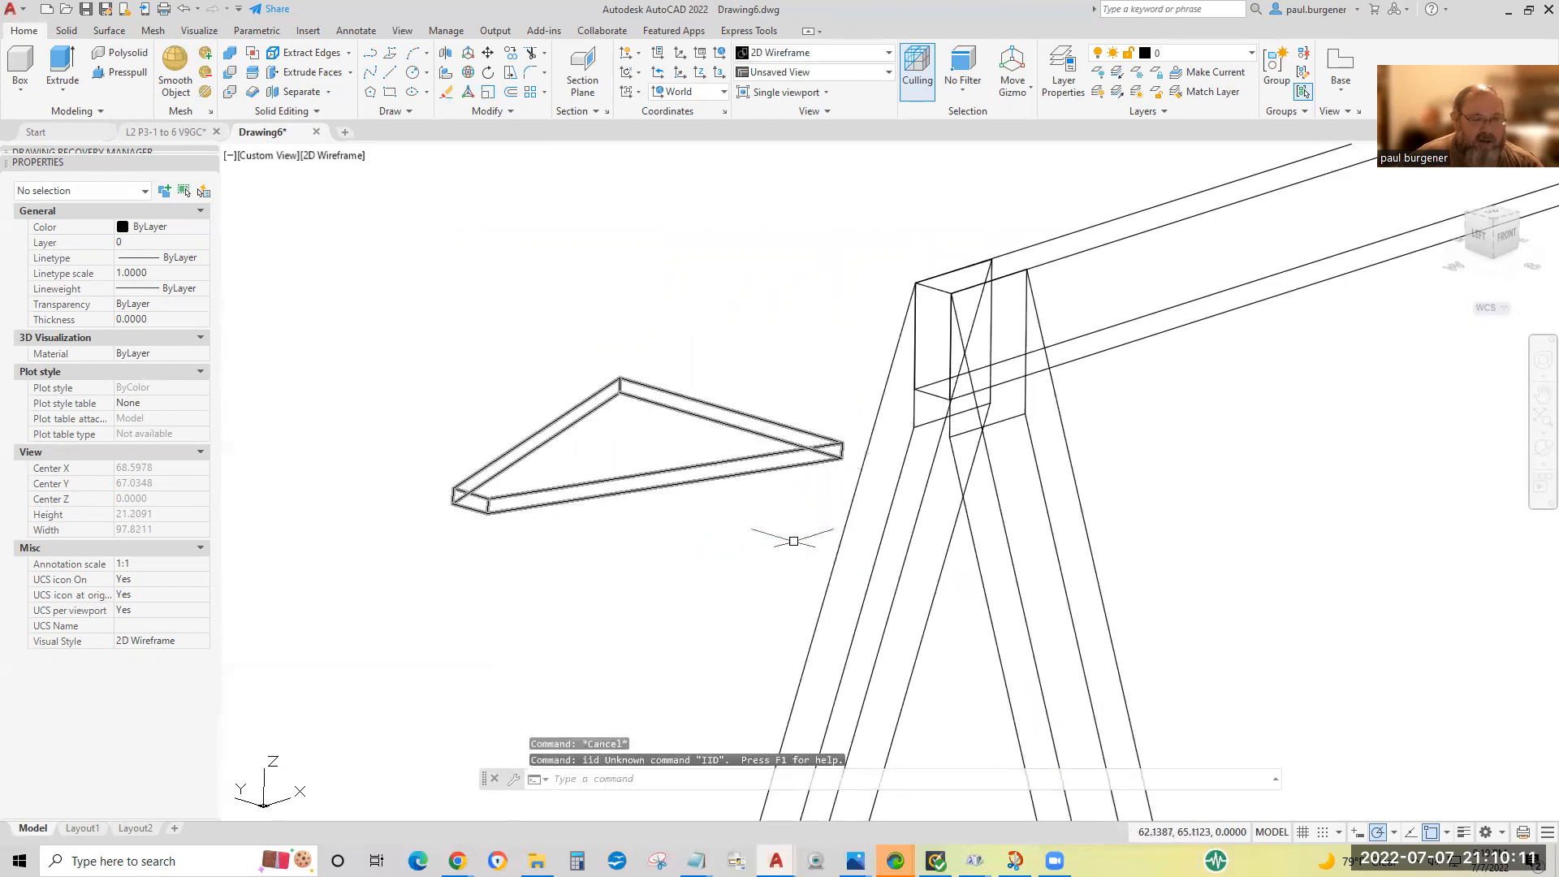
{"action": "key", "text": "Escape"}
{"action": "type", "text": "i"}
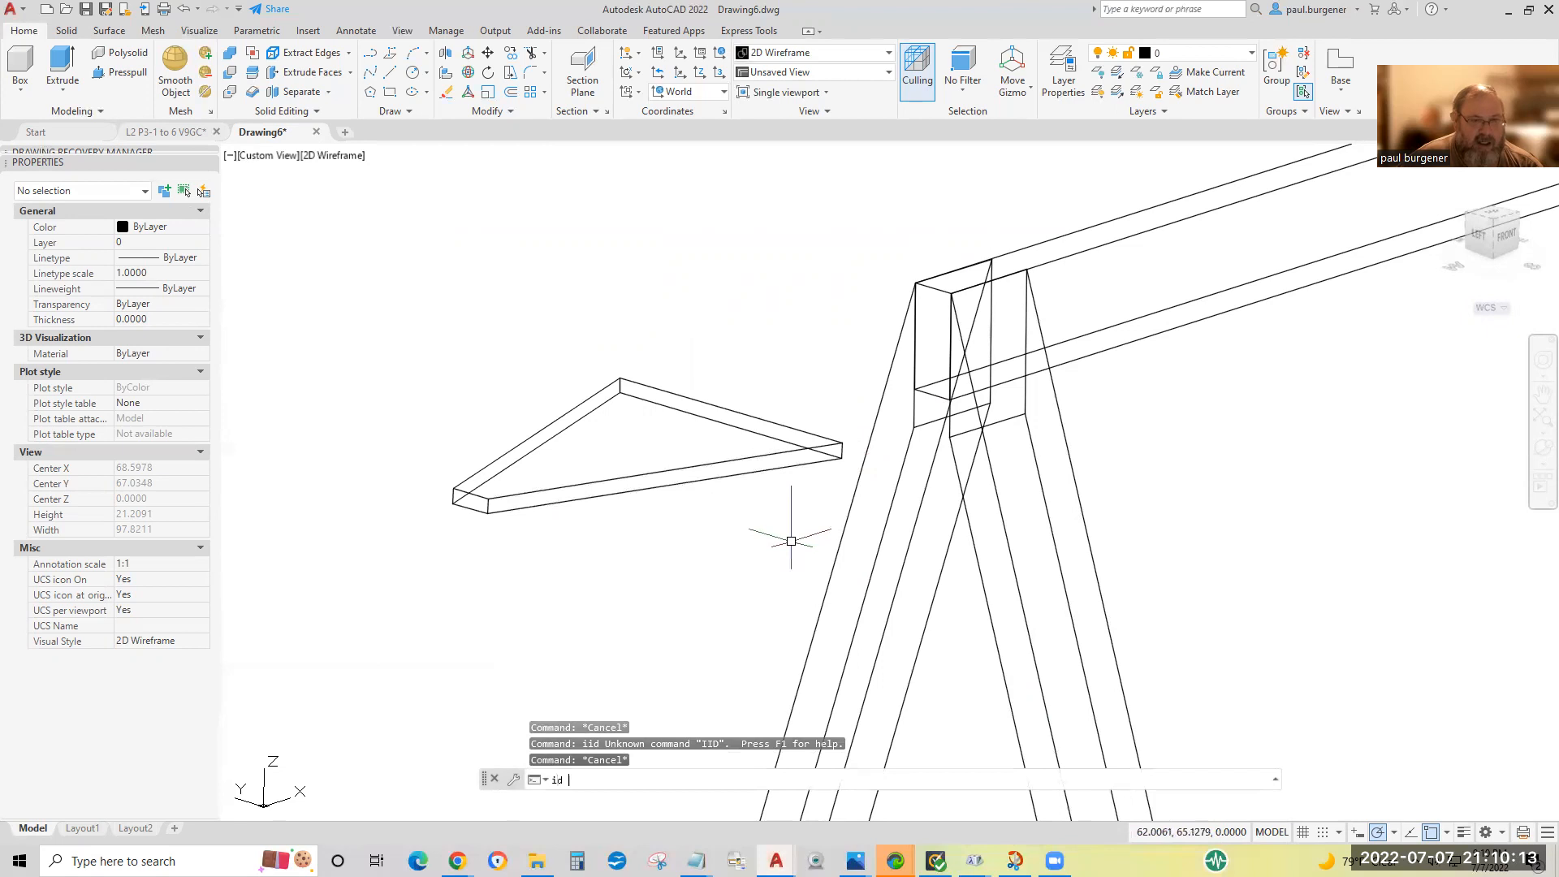
{"action": "type", "text": "d"}
{"action": "key", "text": "Return"}
{"action": "left_click", "coordinate": [841, 446]}
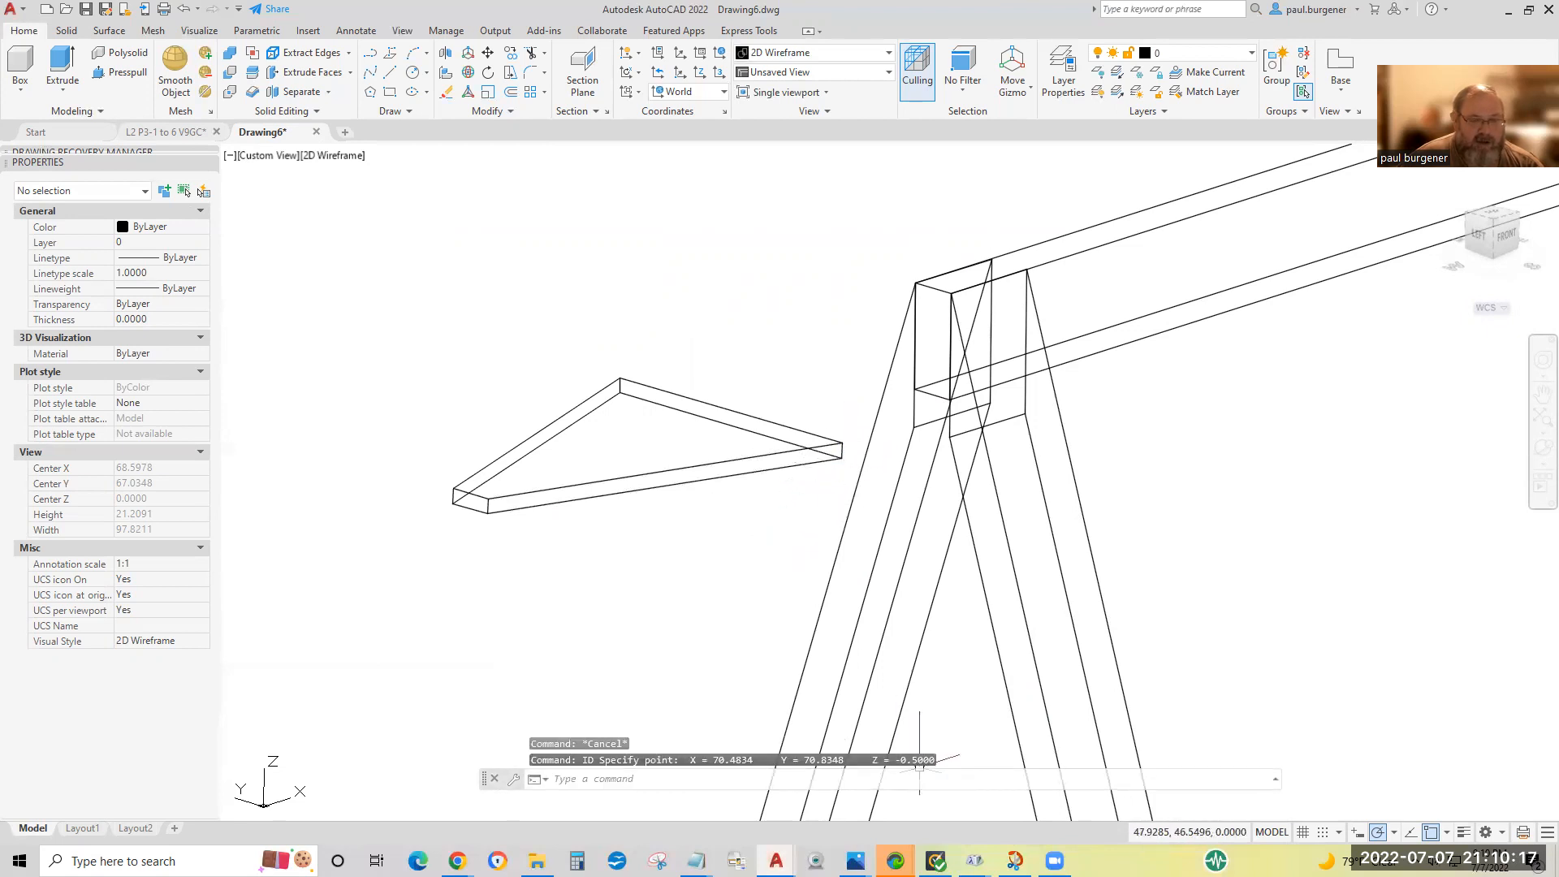
{"action": "key", "text": "Return"}
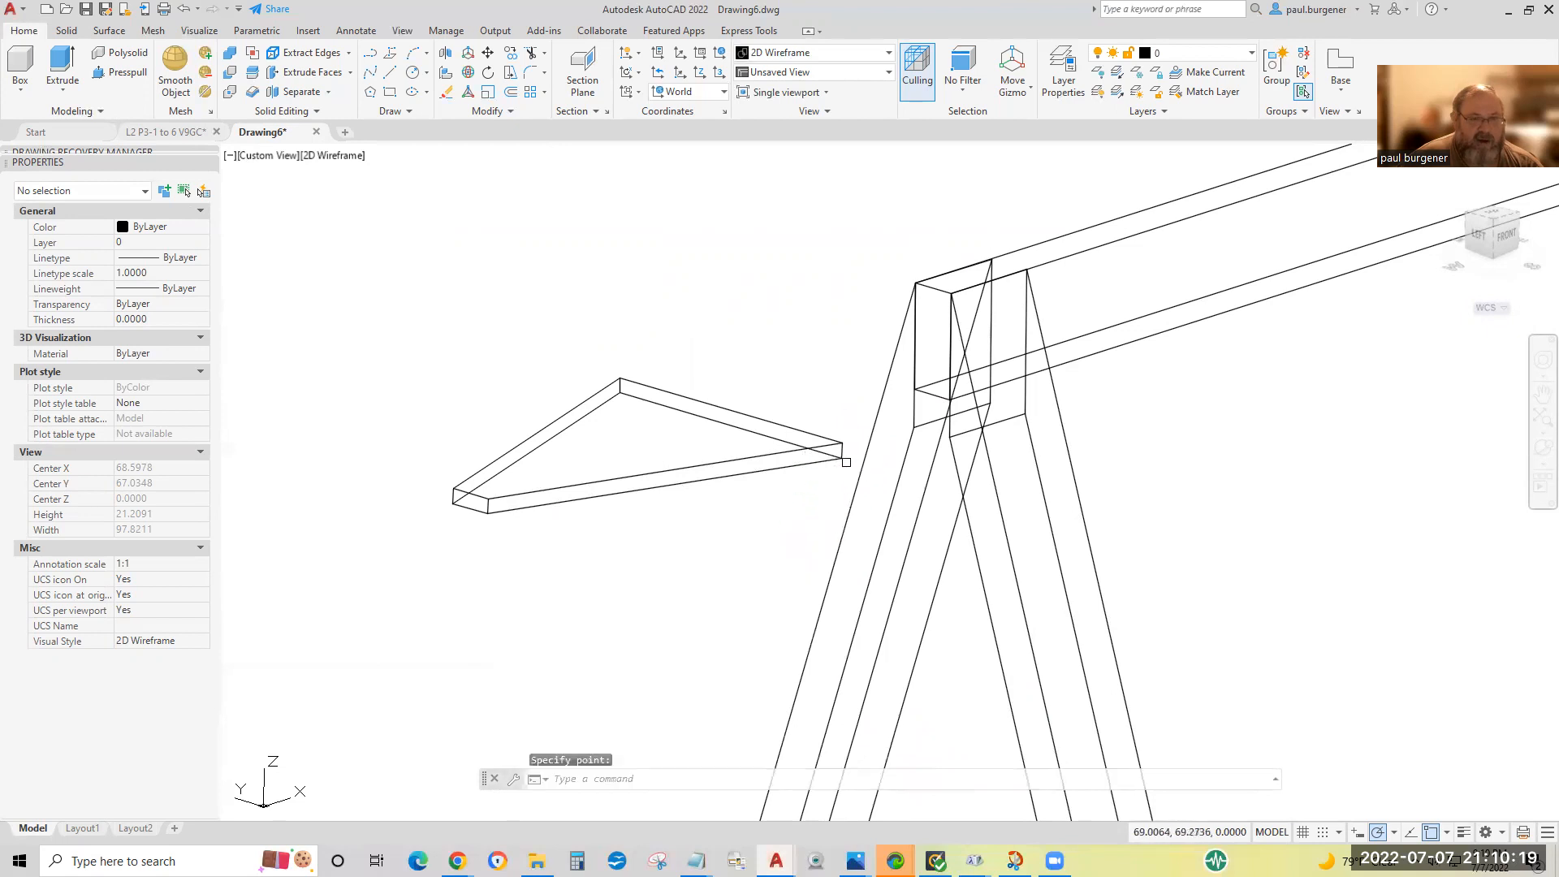
{"action": "left_click", "coordinate": [841, 455]}
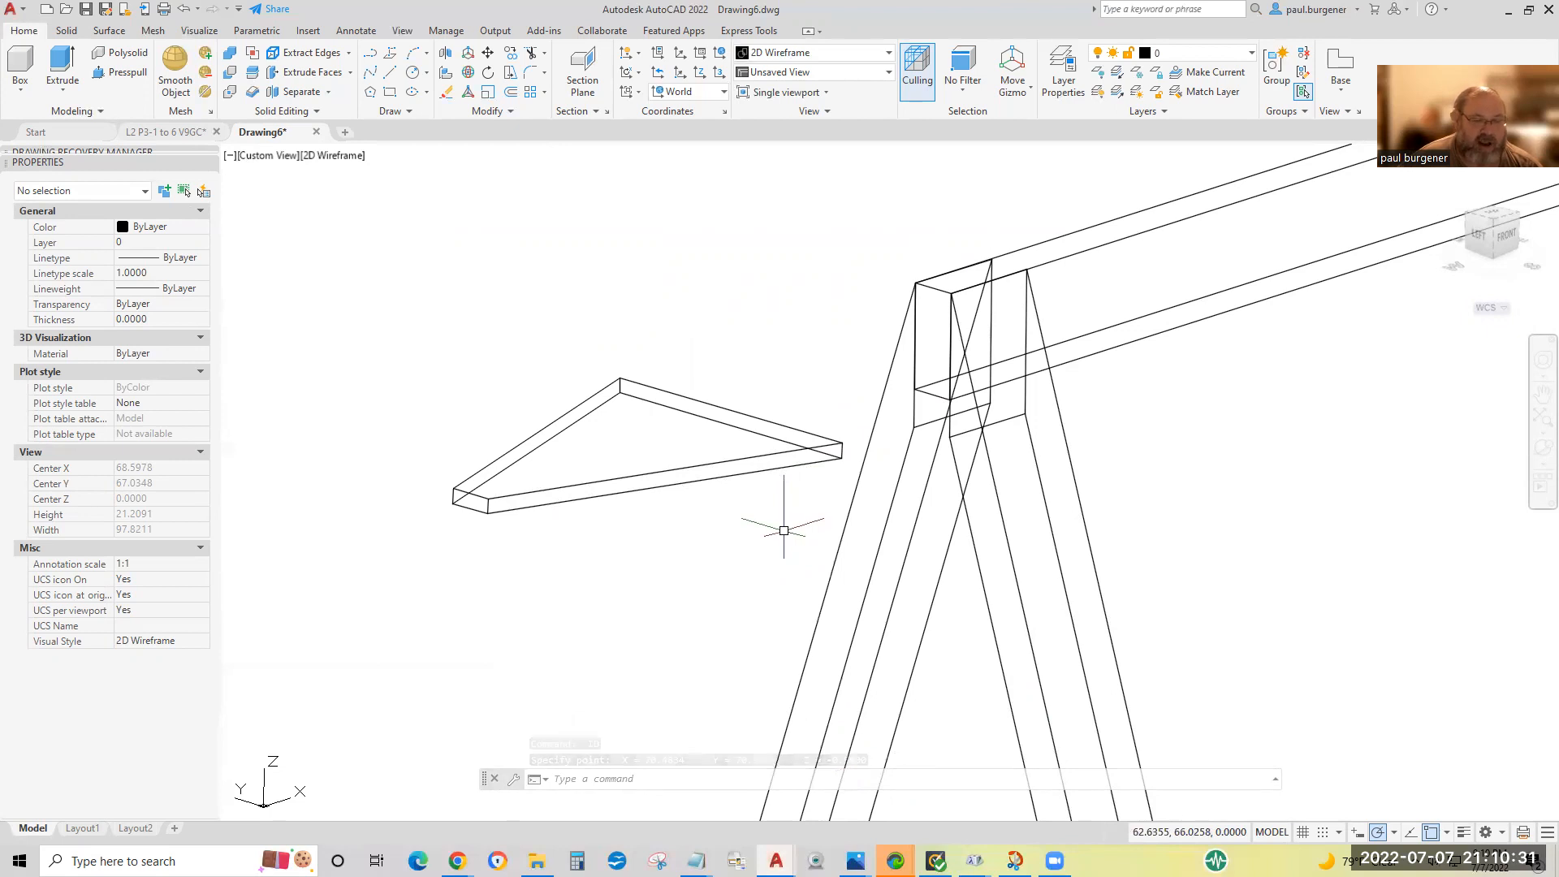
{"action": "key", "text": "Return"}
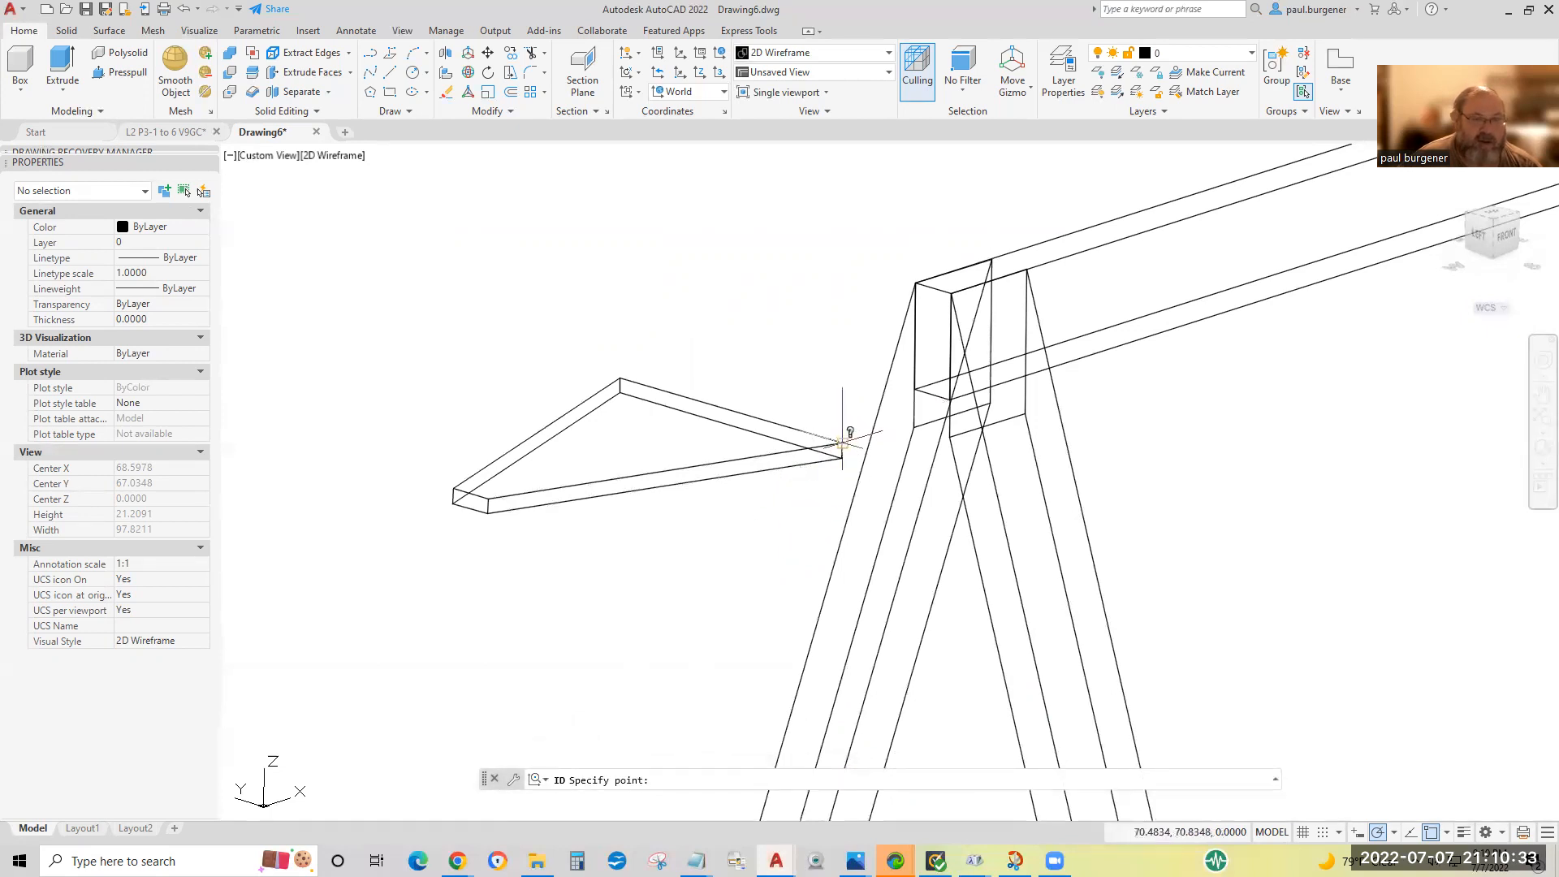
{"action": "left_click", "coordinate": [844, 439]}
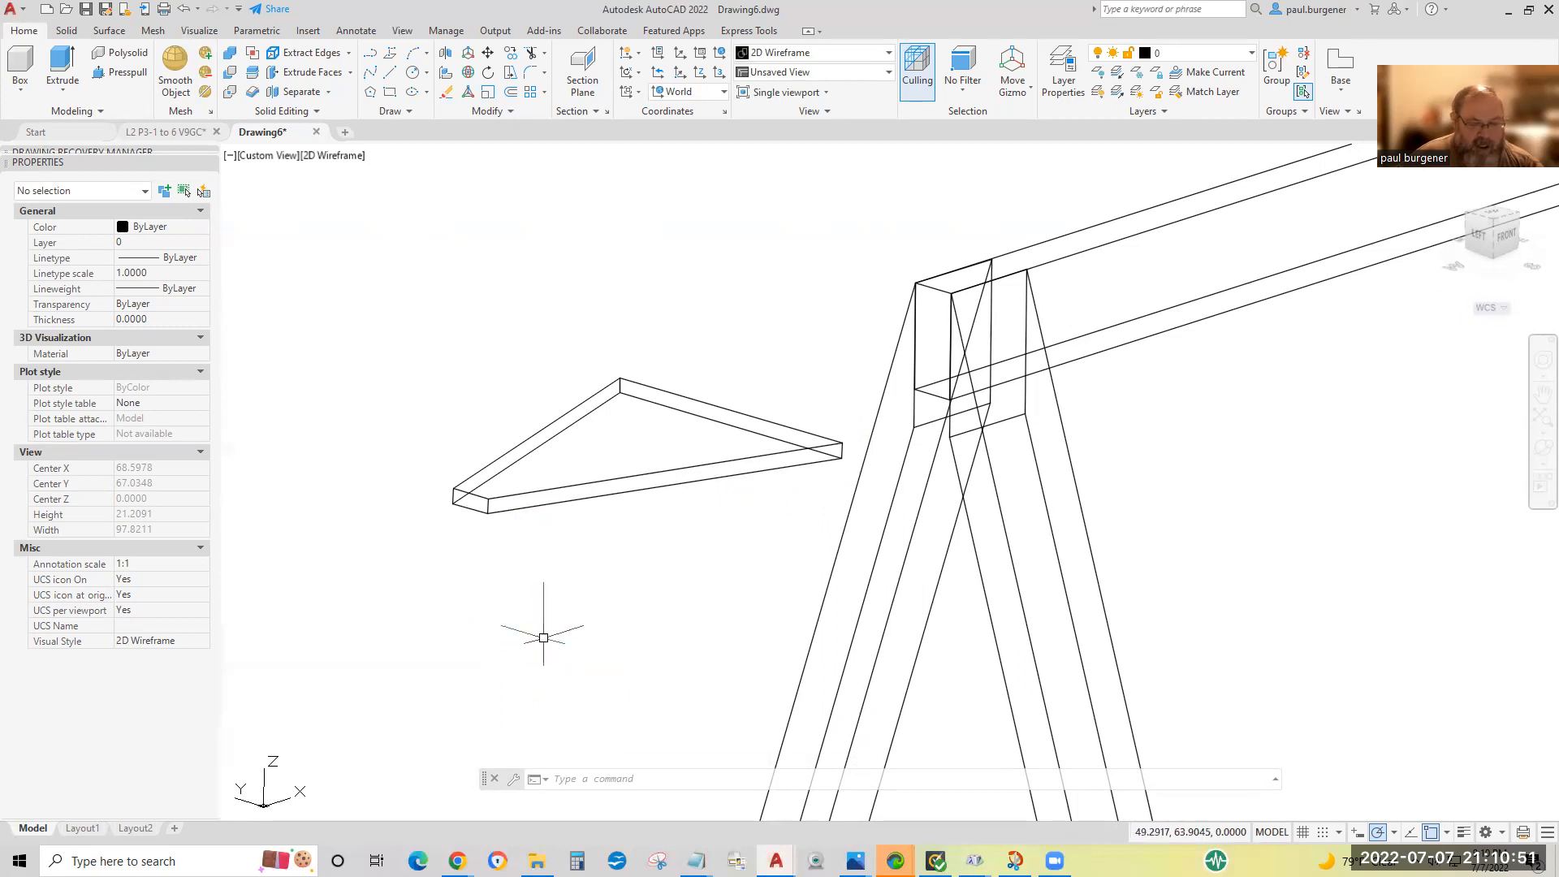
Draw two guide lines from the upper corners of the gusset's short edge to the matching top corners of the beam's end.
{"action": "type", "text": "l"}
{"action": "key", "text": "Return"}
{"action": "left_click", "coordinate": [487, 499]}
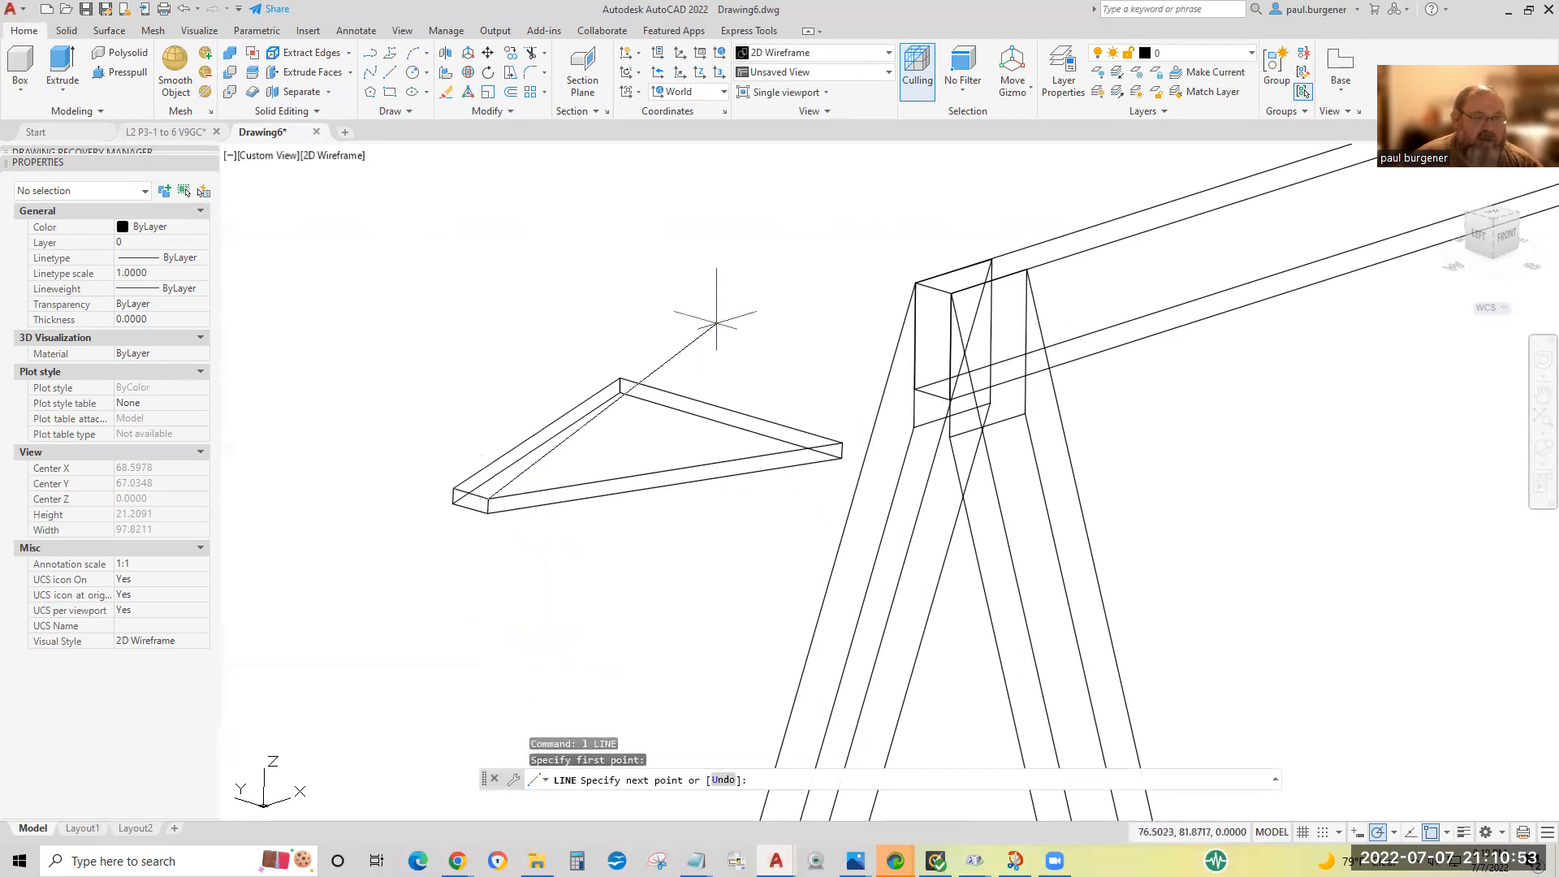
{"action": "left_click", "coordinate": [952, 292]}
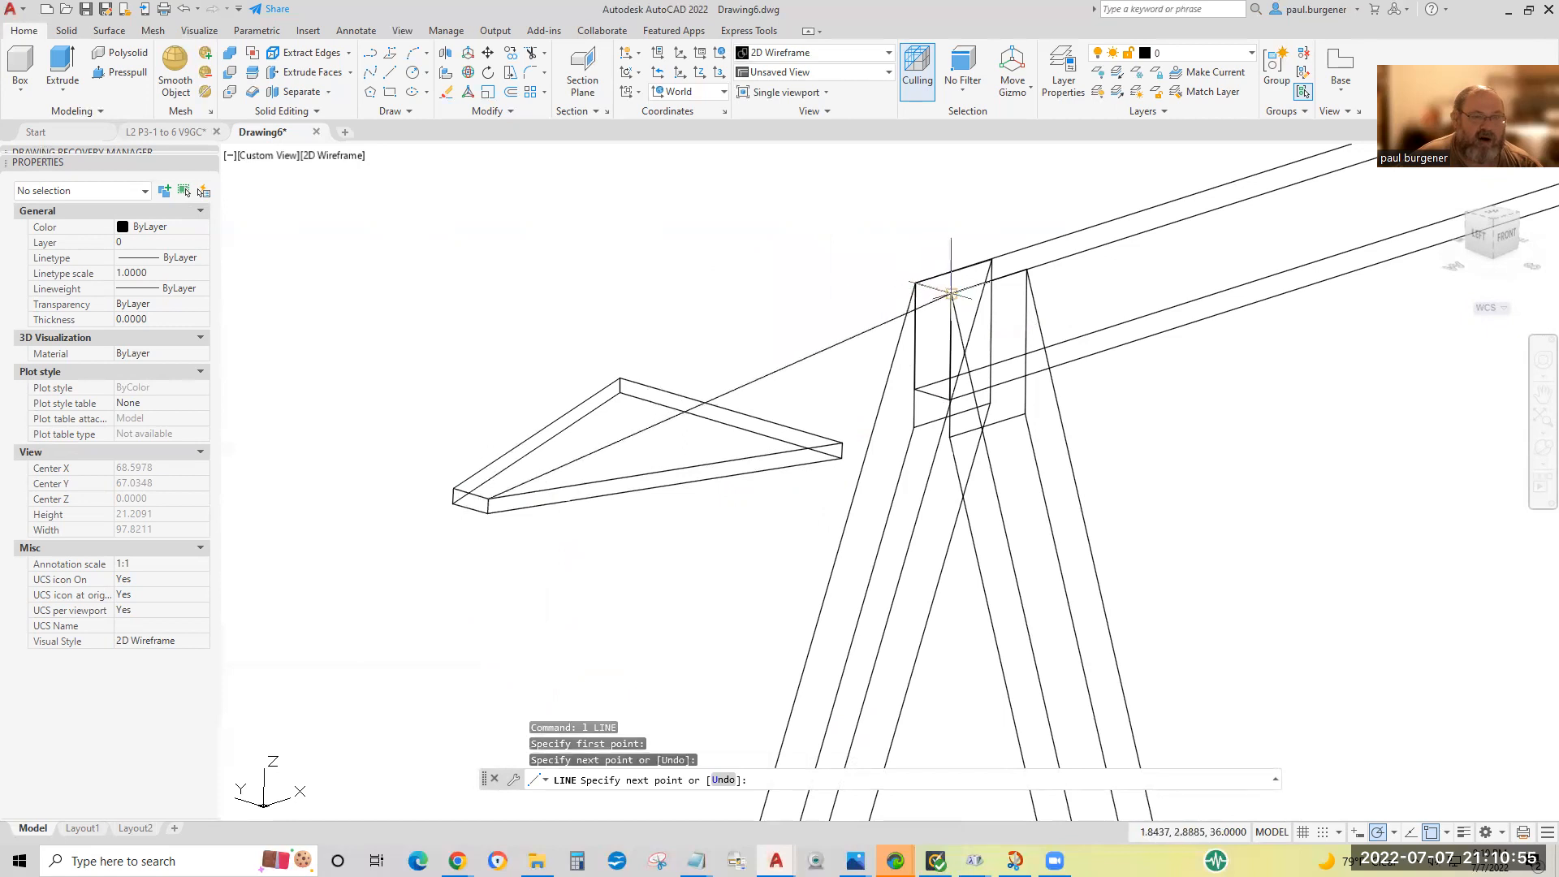
{"action": "key", "text": "Return"}
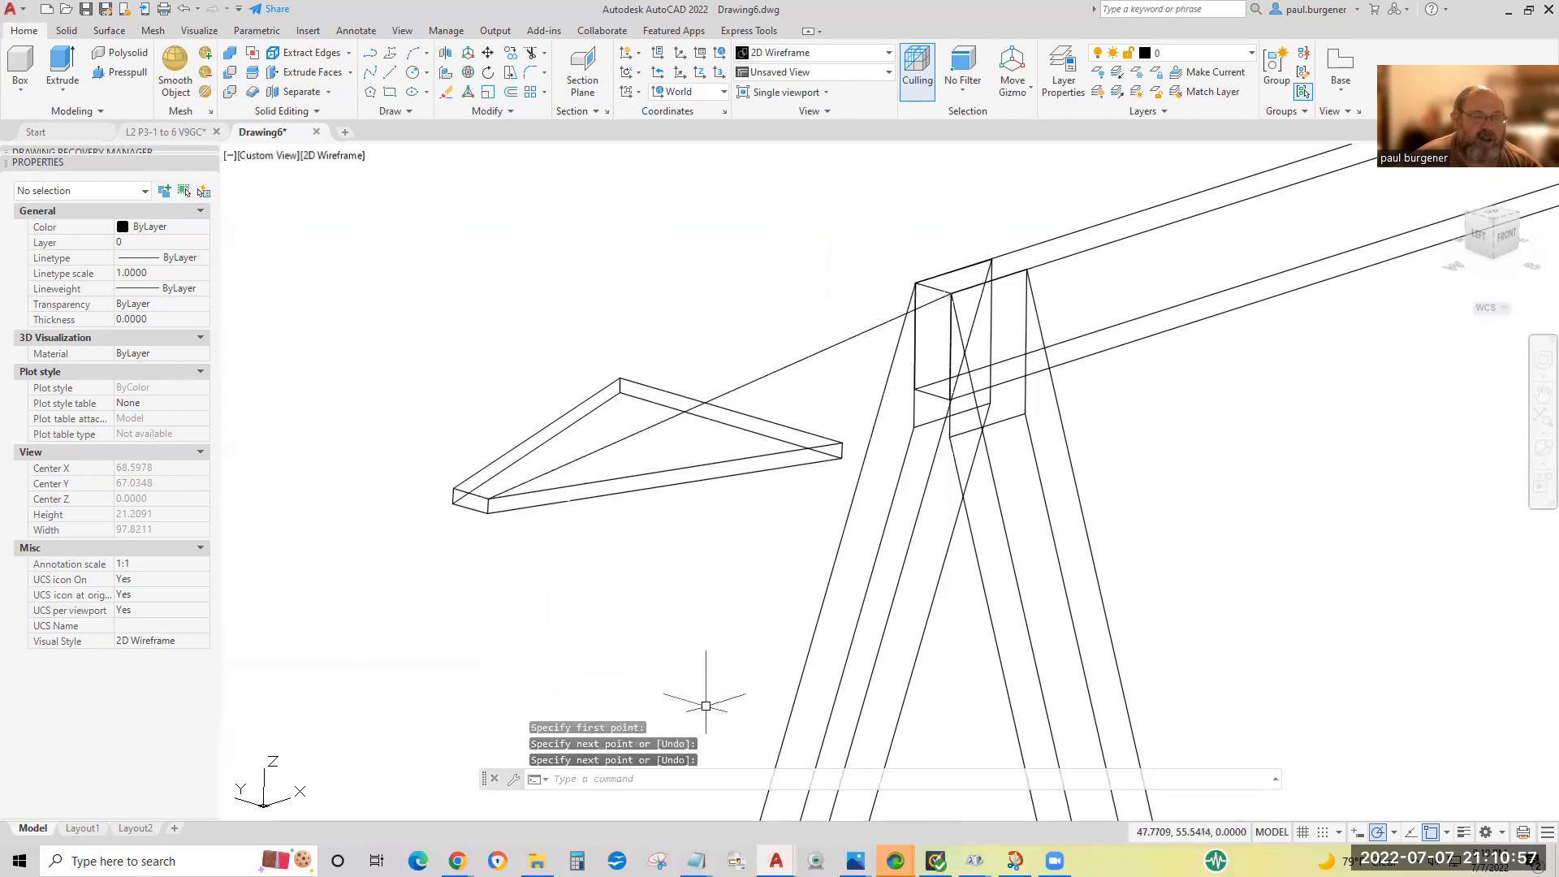
{"action": "key", "text": "Return"}
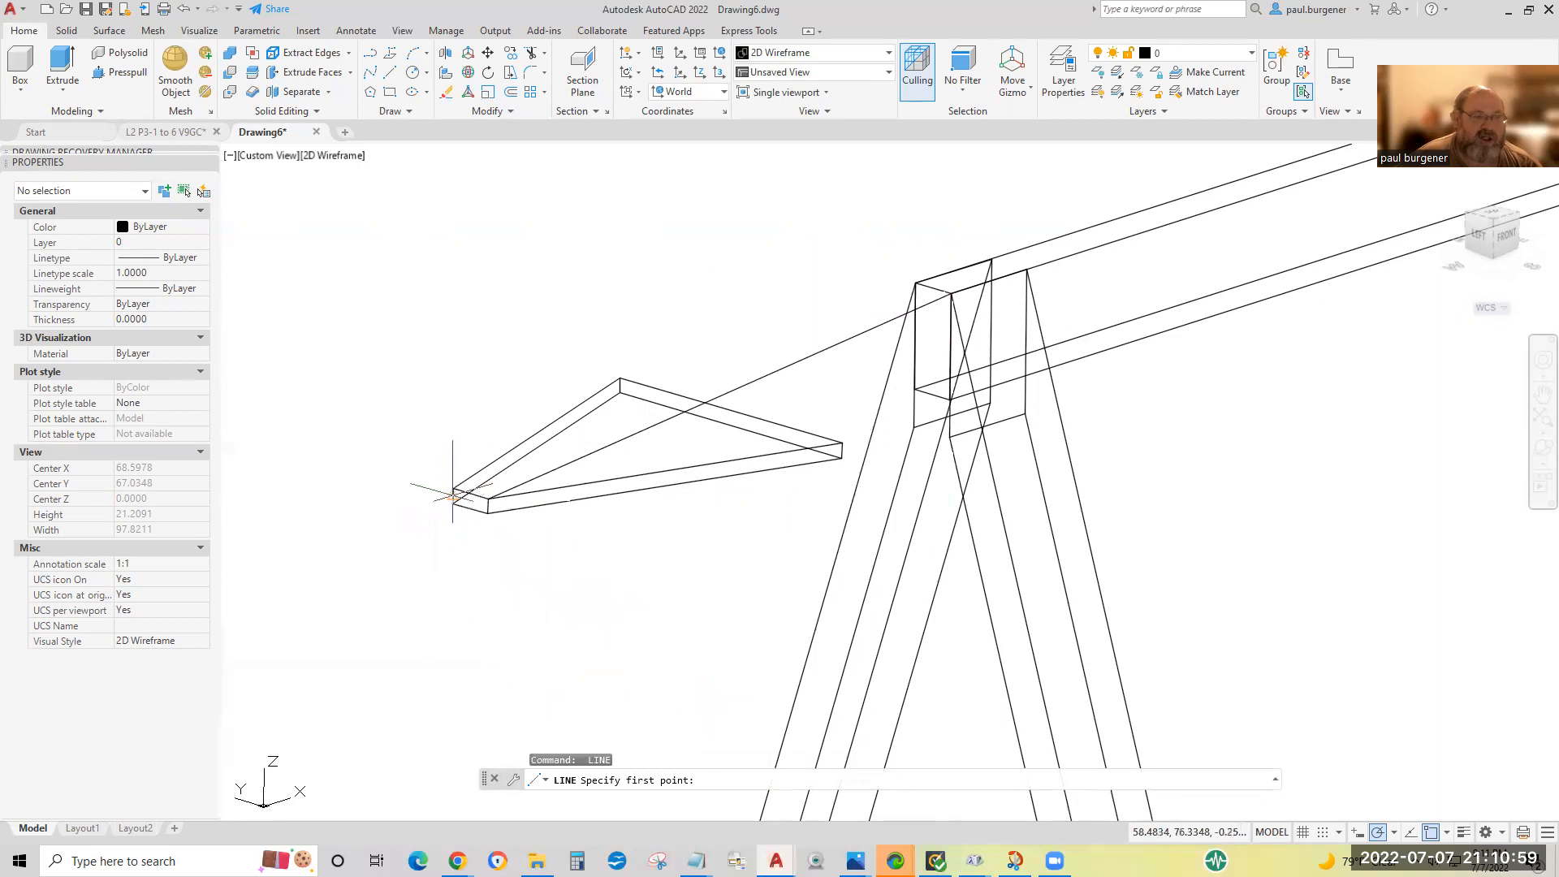
{"action": "left_click", "coordinate": [453, 488]}
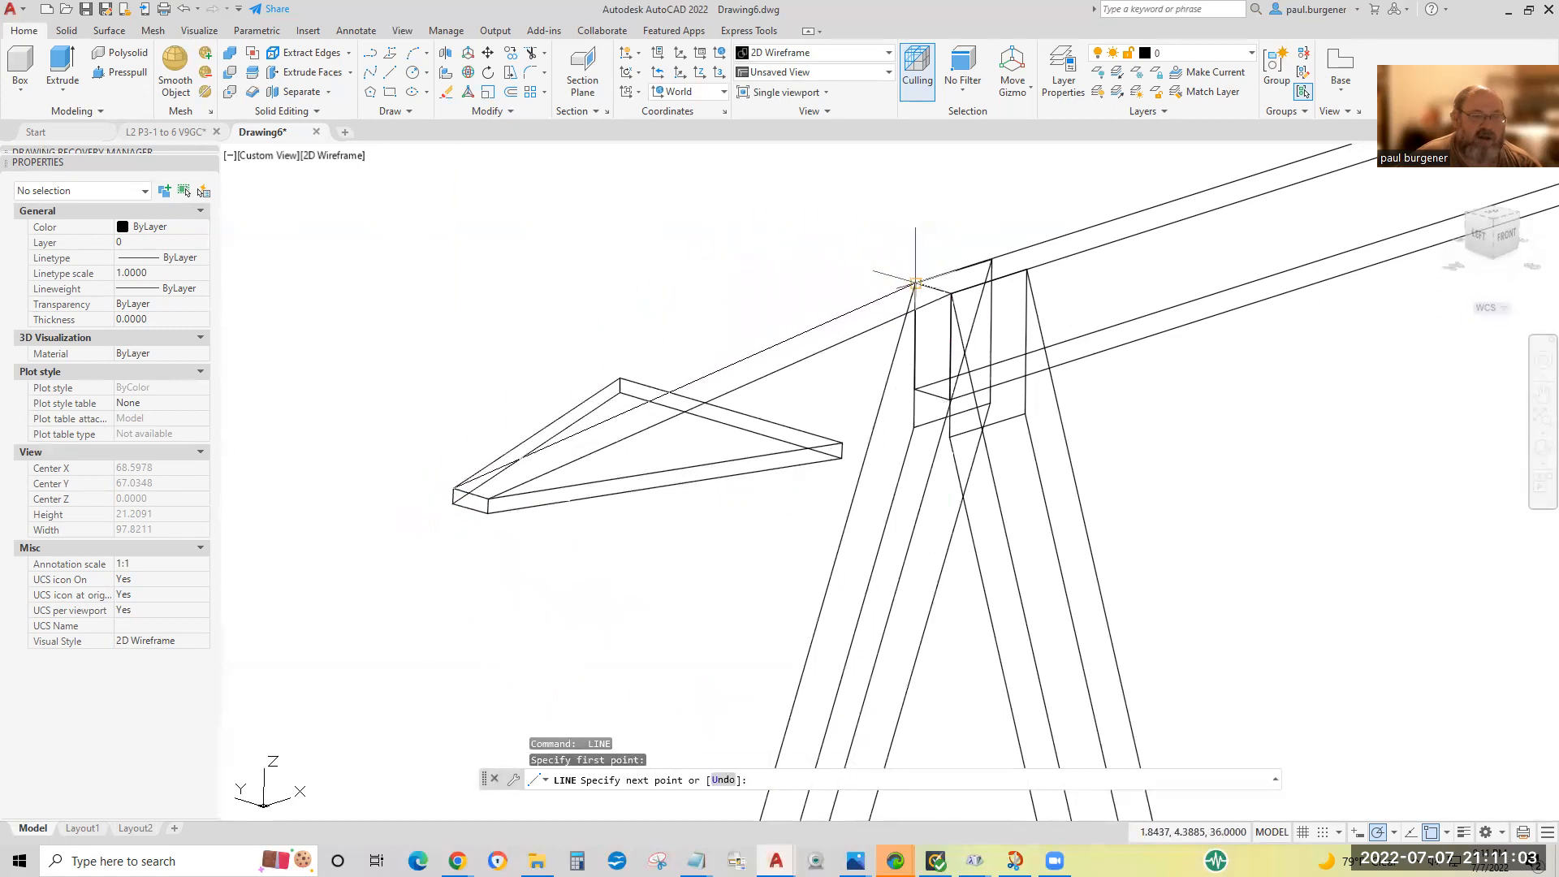
{"action": "left_click", "coordinate": [916, 283]}
{"action": "key", "text": "Return"}
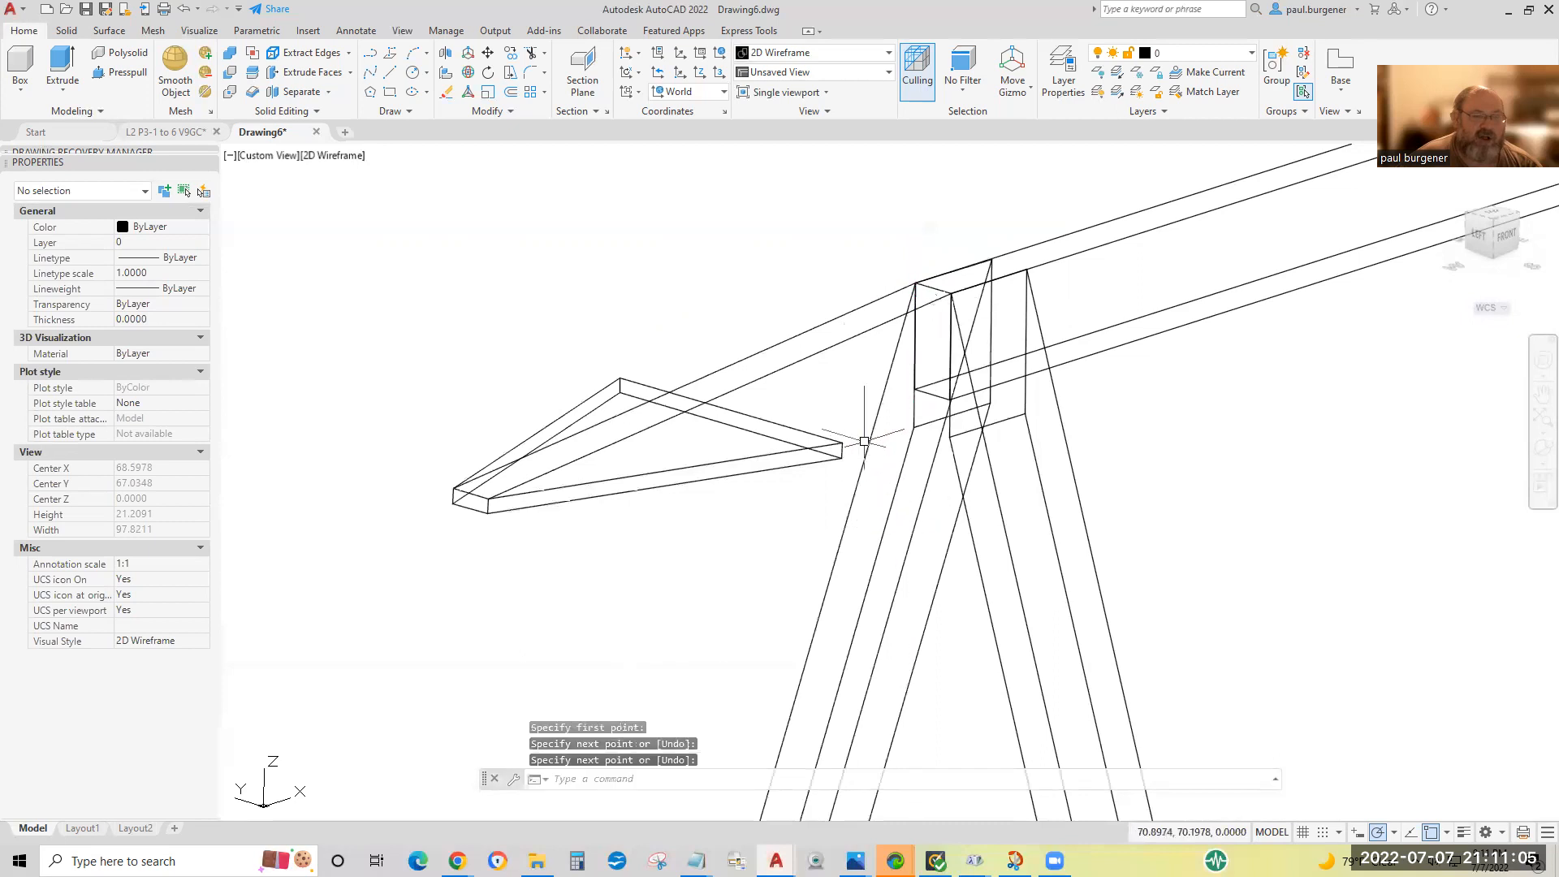
Draw a third guide line from the gusset's upper corner nearest the legs to the bottom endpoint of the front leg.
{"action": "key", "text": "Return"}
{"action": "left_click", "coordinate": [842, 443]}
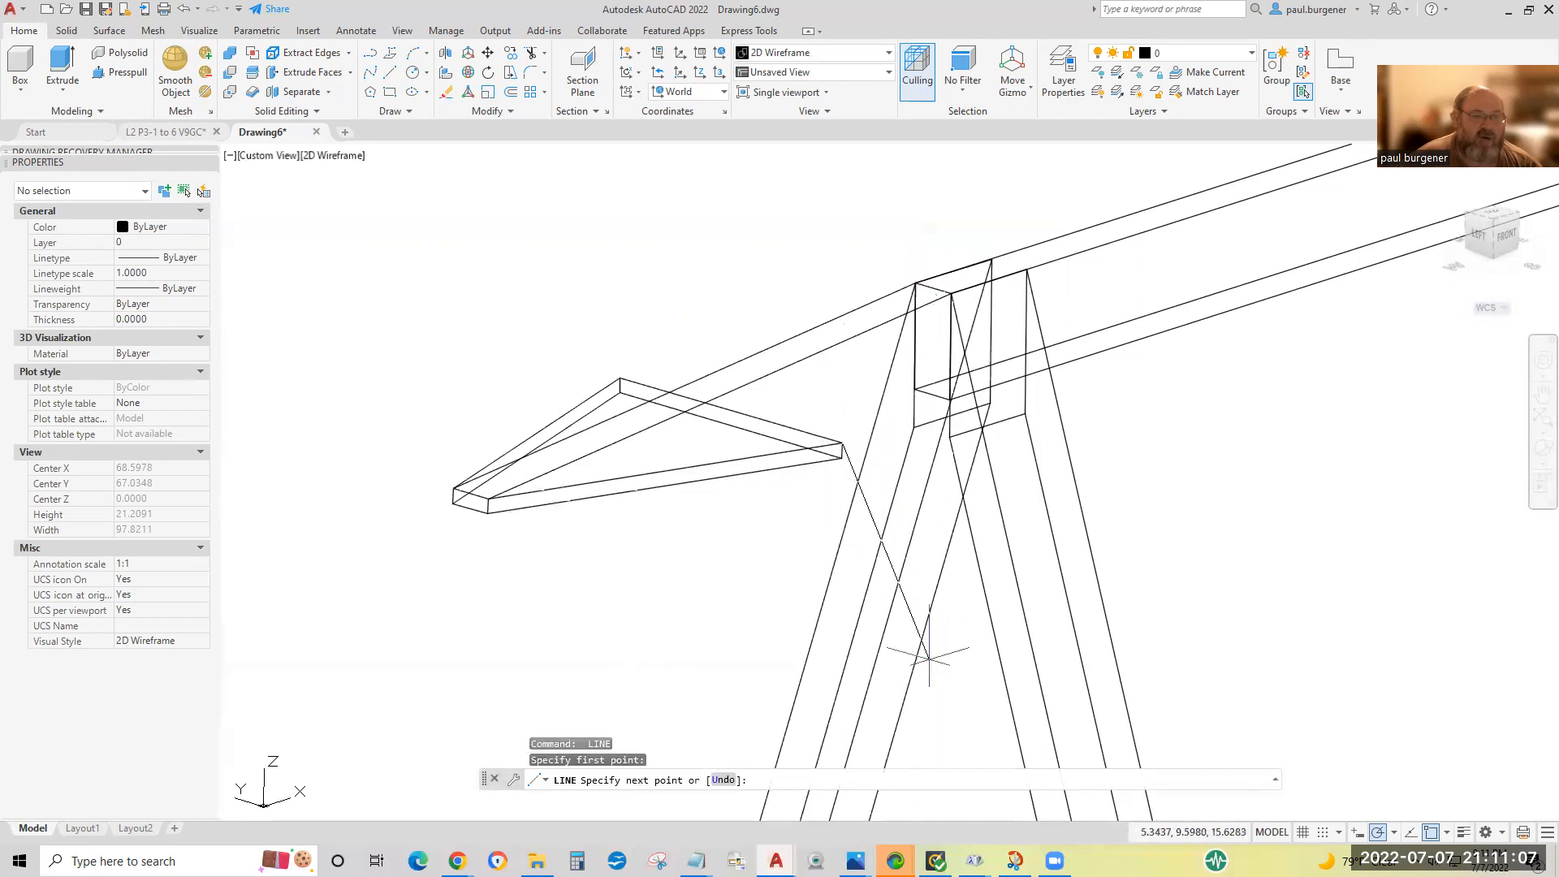
{"action": "scroll", "coordinate": [888, 296], "scroll_direction": "down", "scroll_amount": 5}
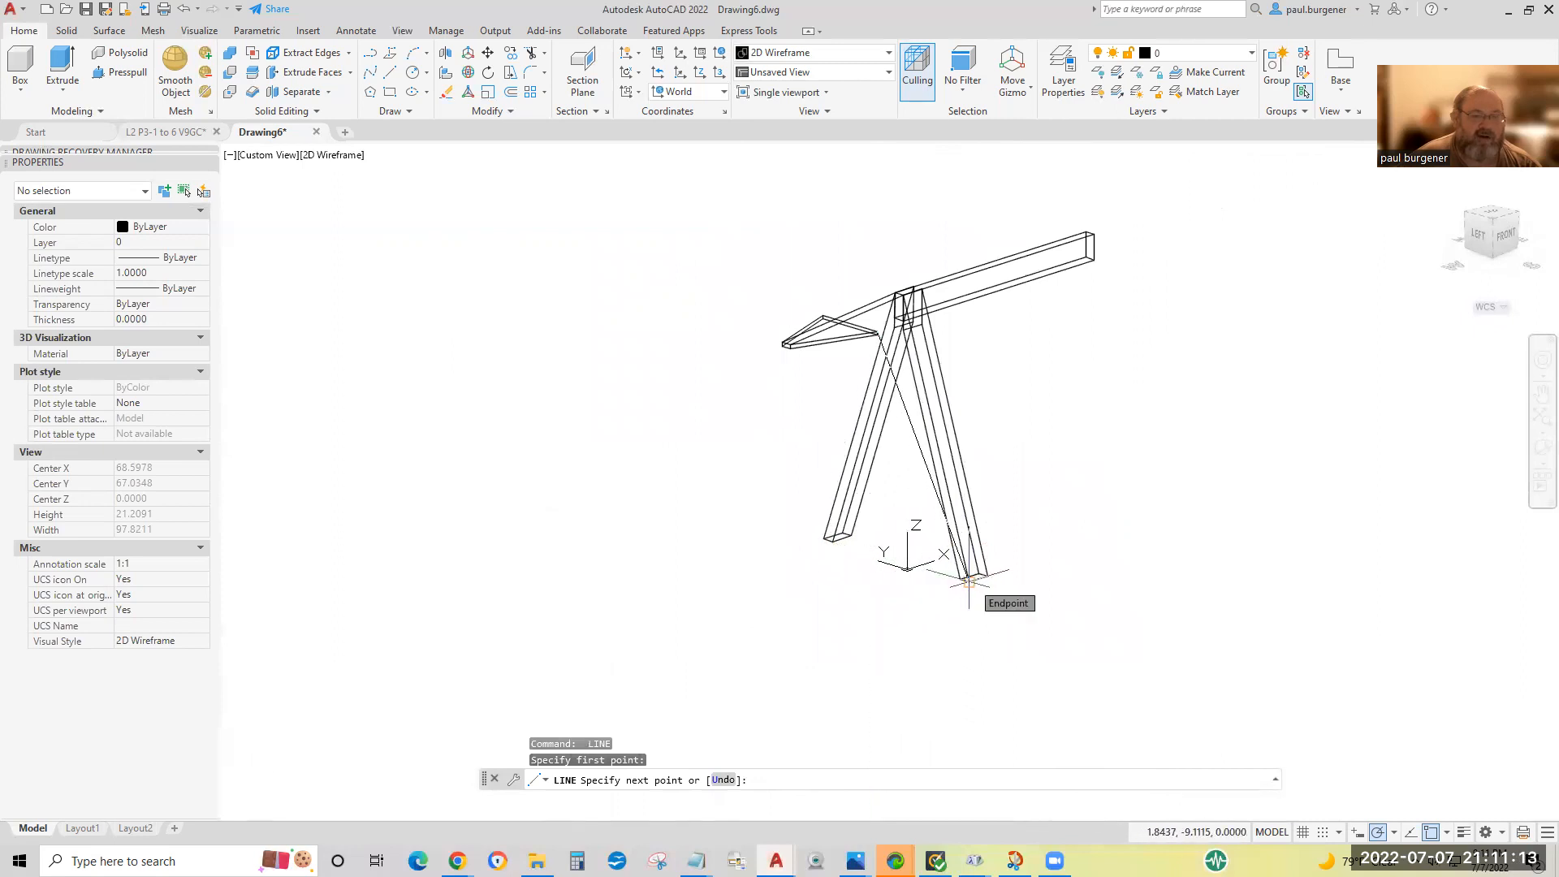
{"action": "left_click", "coordinate": [969, 582]}
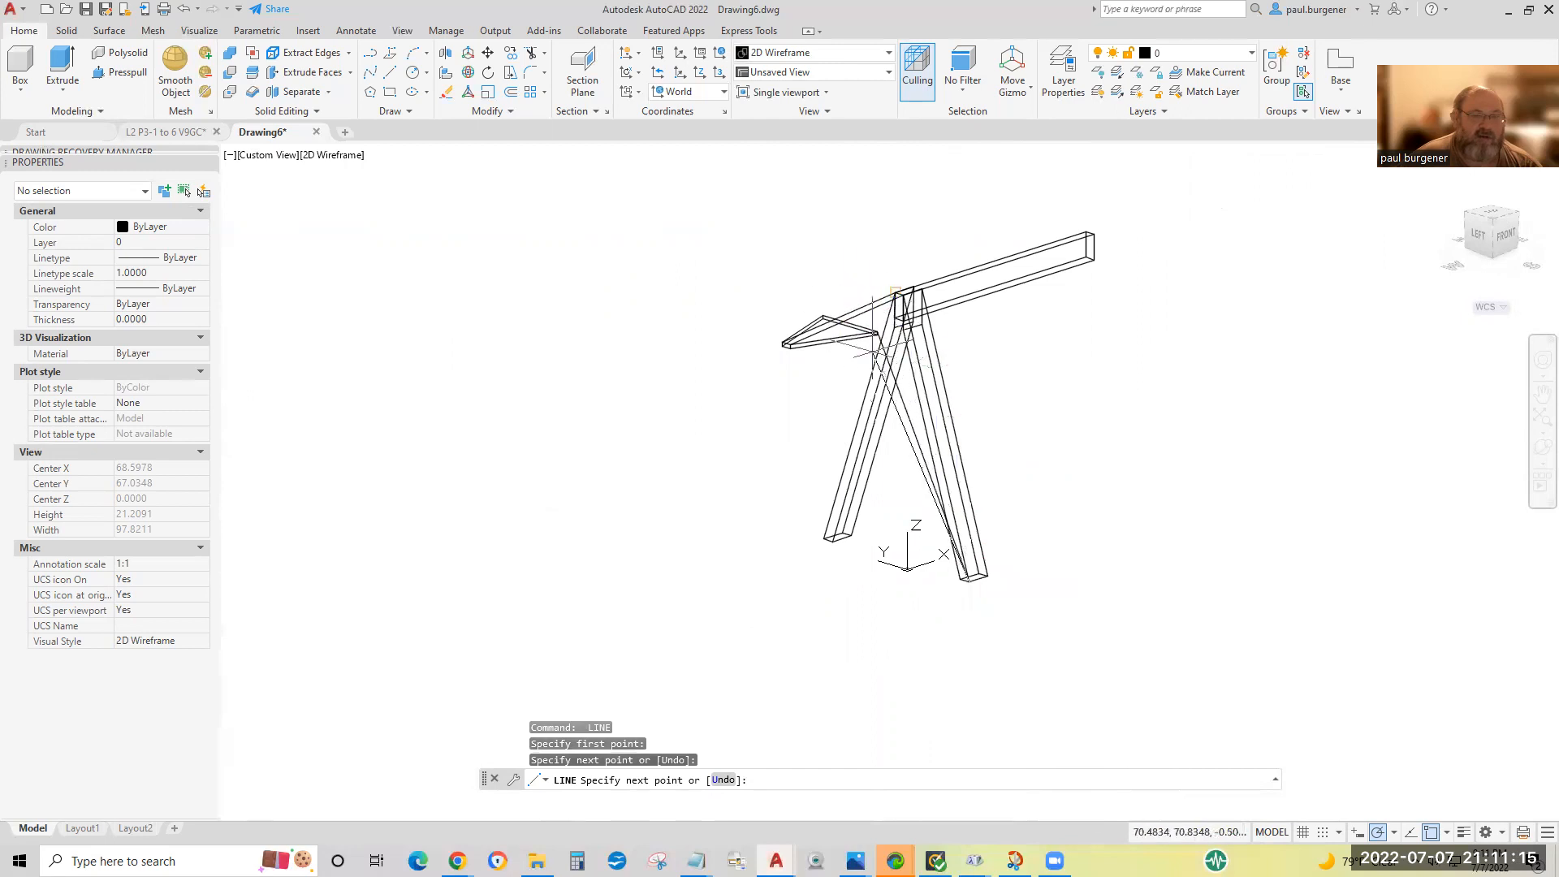
{"action": "key", "text": "Return"}
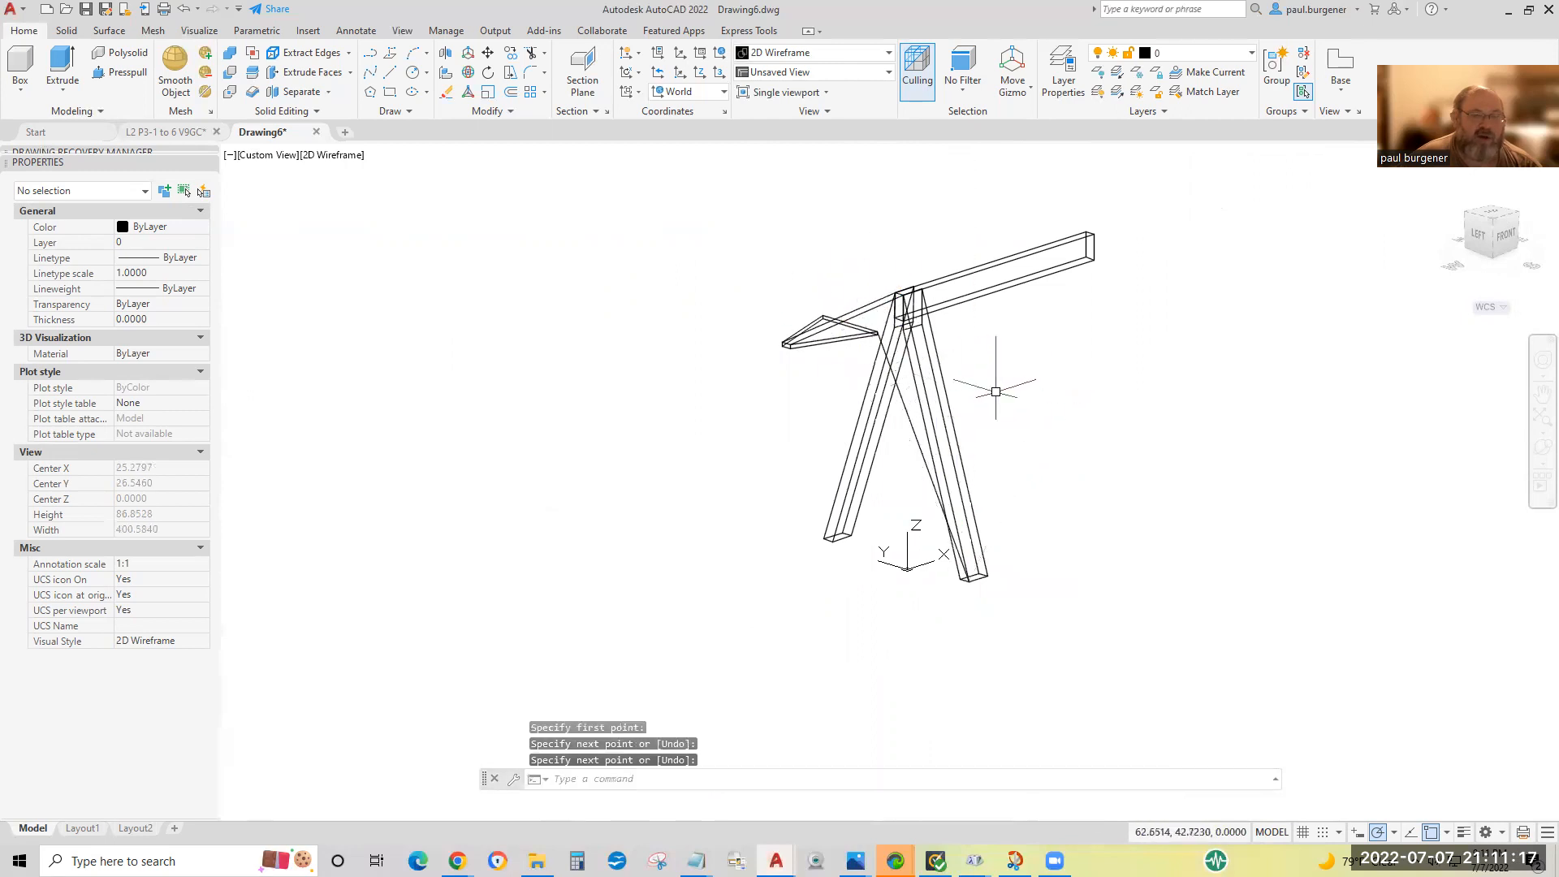
{"action": "scroll", "coordinate": [888, 301], "scroll_direction": "up", "scroll_amount": 5}
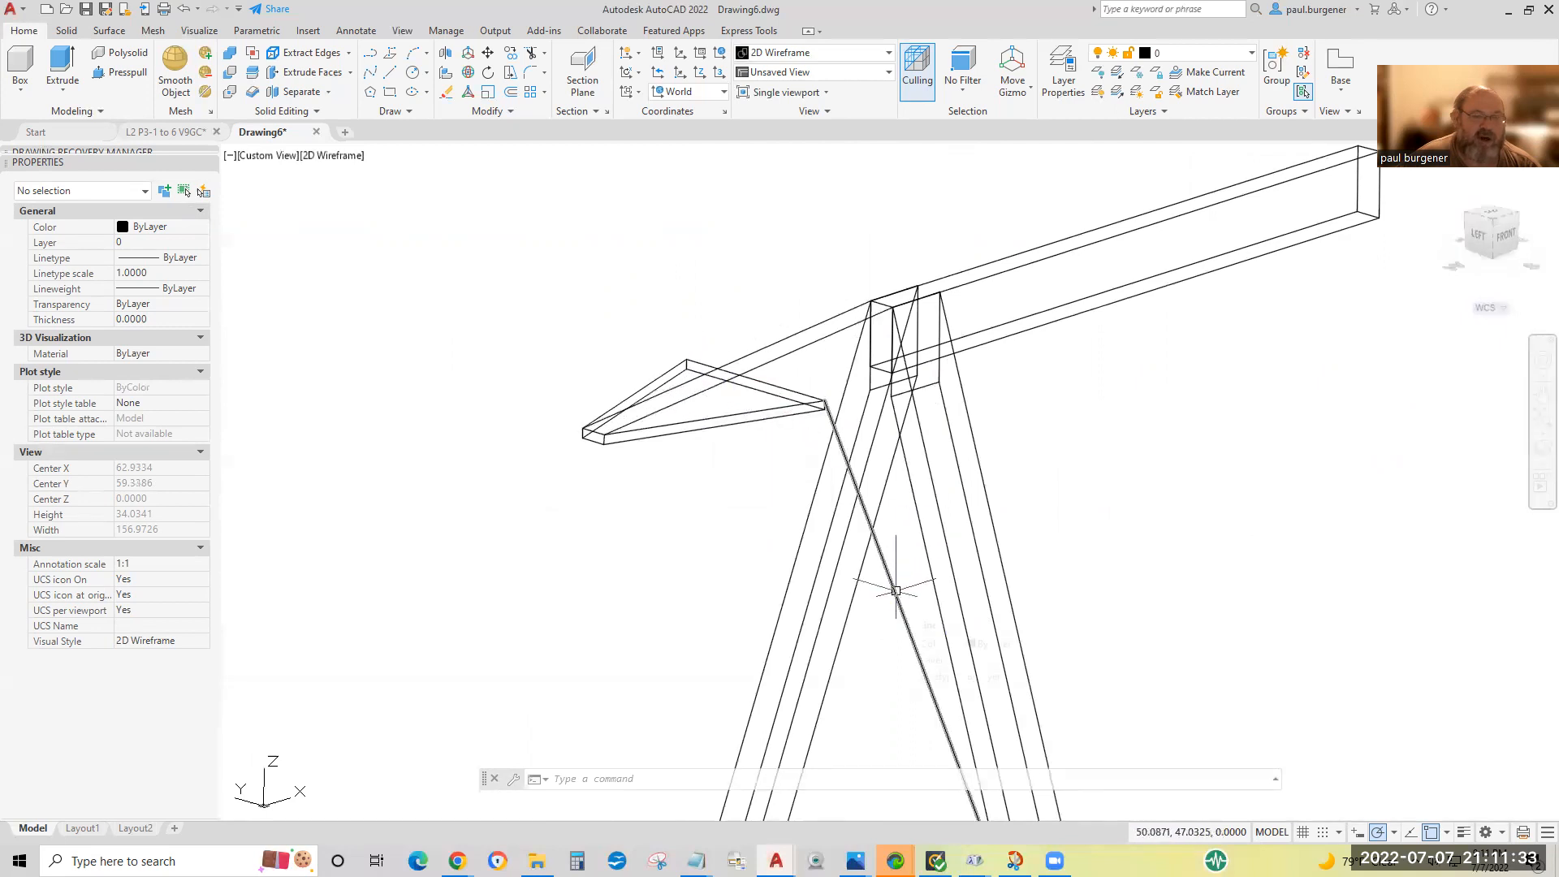
{"action": "key", "text": "Escape"}
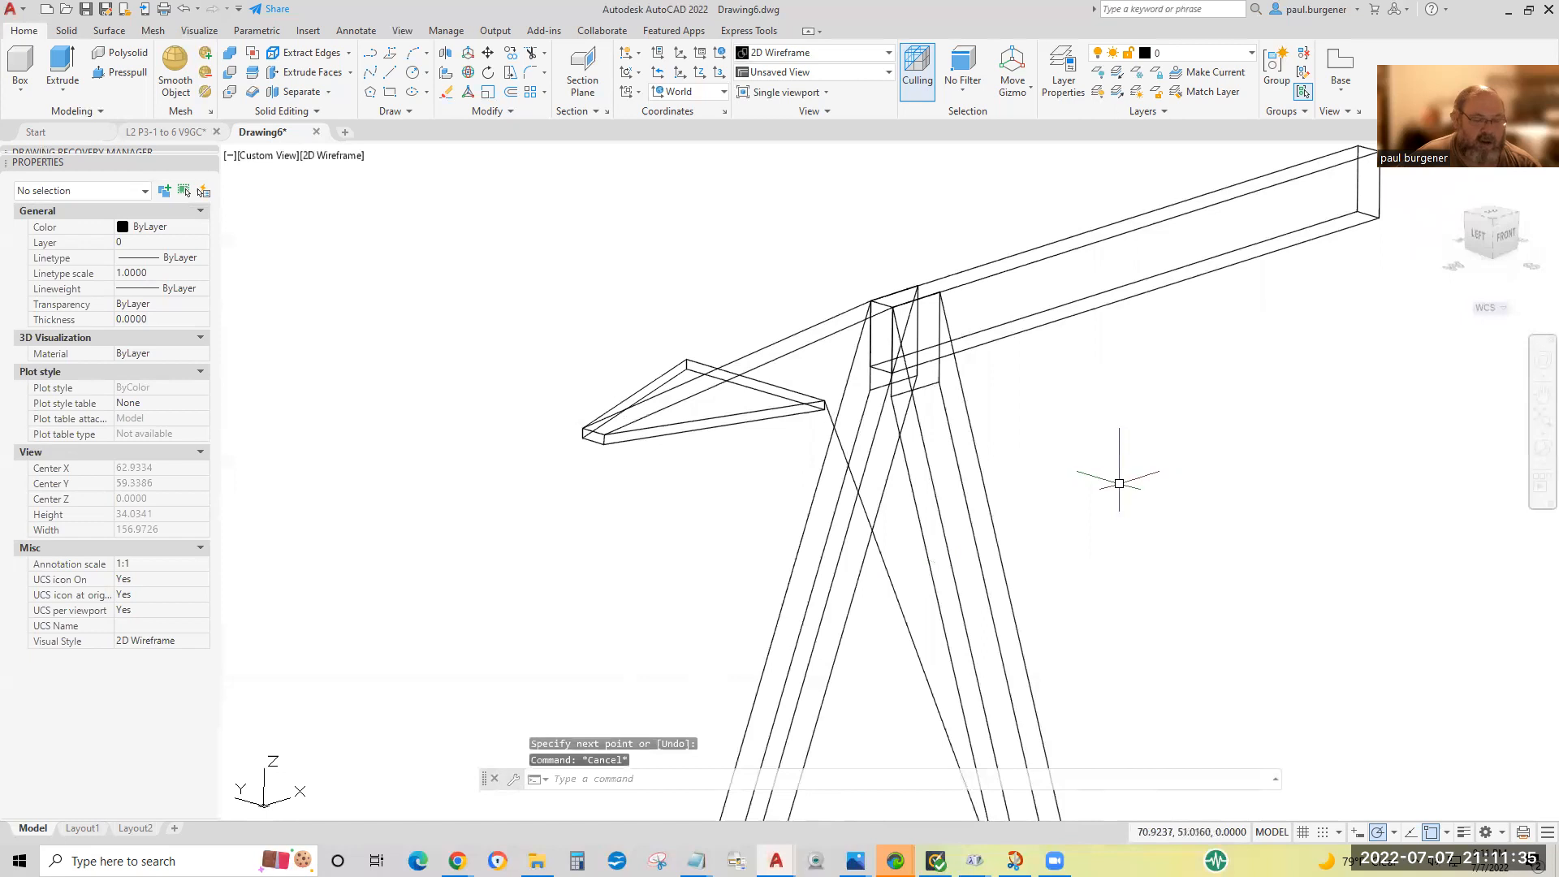
Erase the three guide lines between the gusset plate and the sawhorse.
{"action": "left_click", "coordinate": [447, 94]}
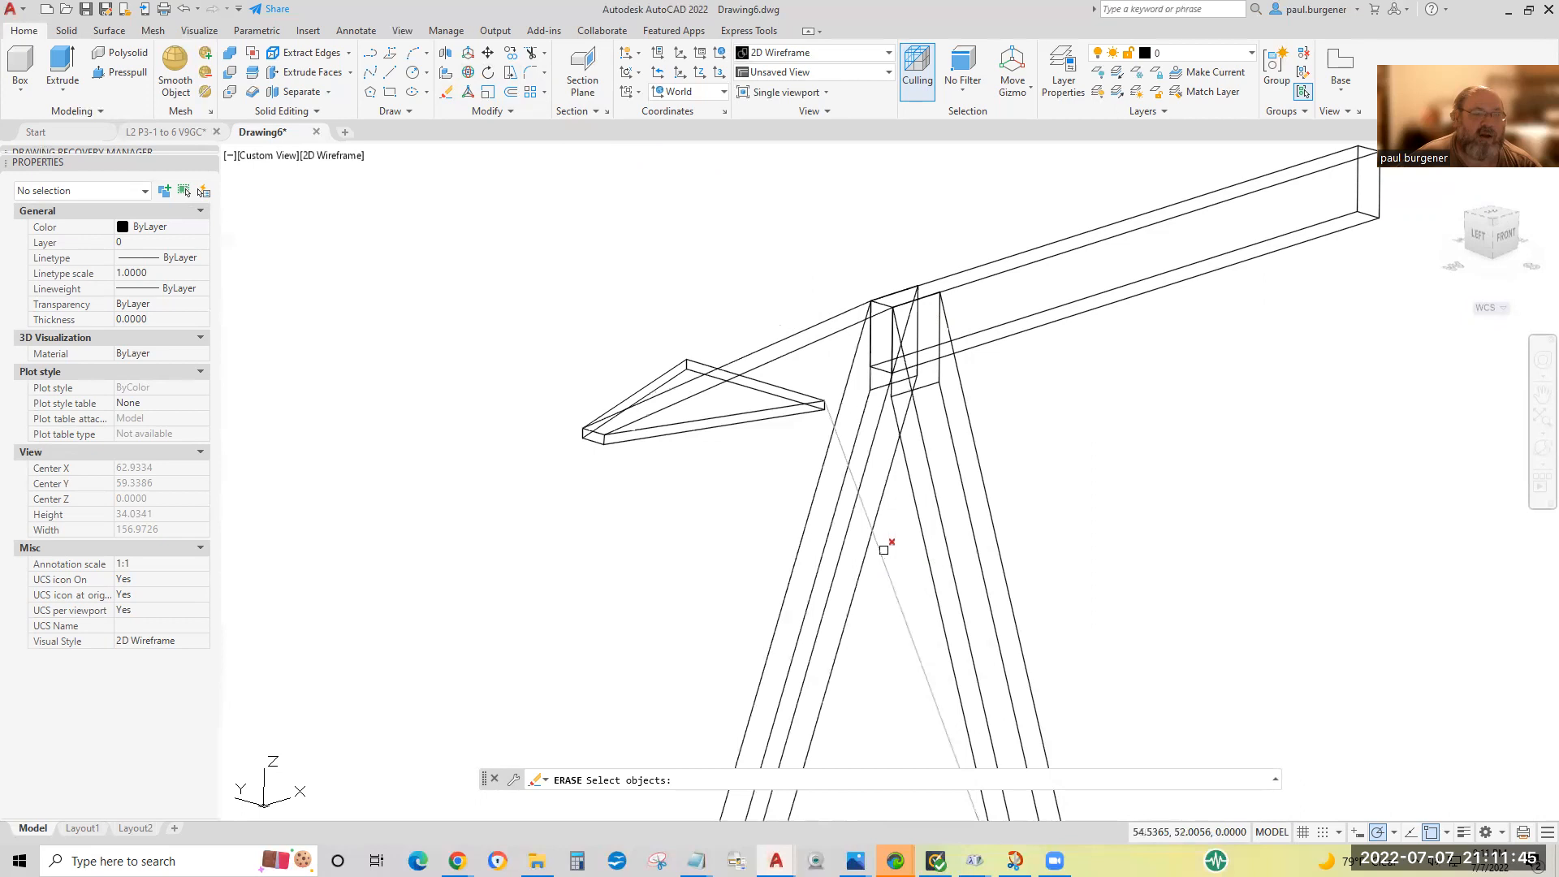
{"action": "left_click", "coordinate": [909, 575]}
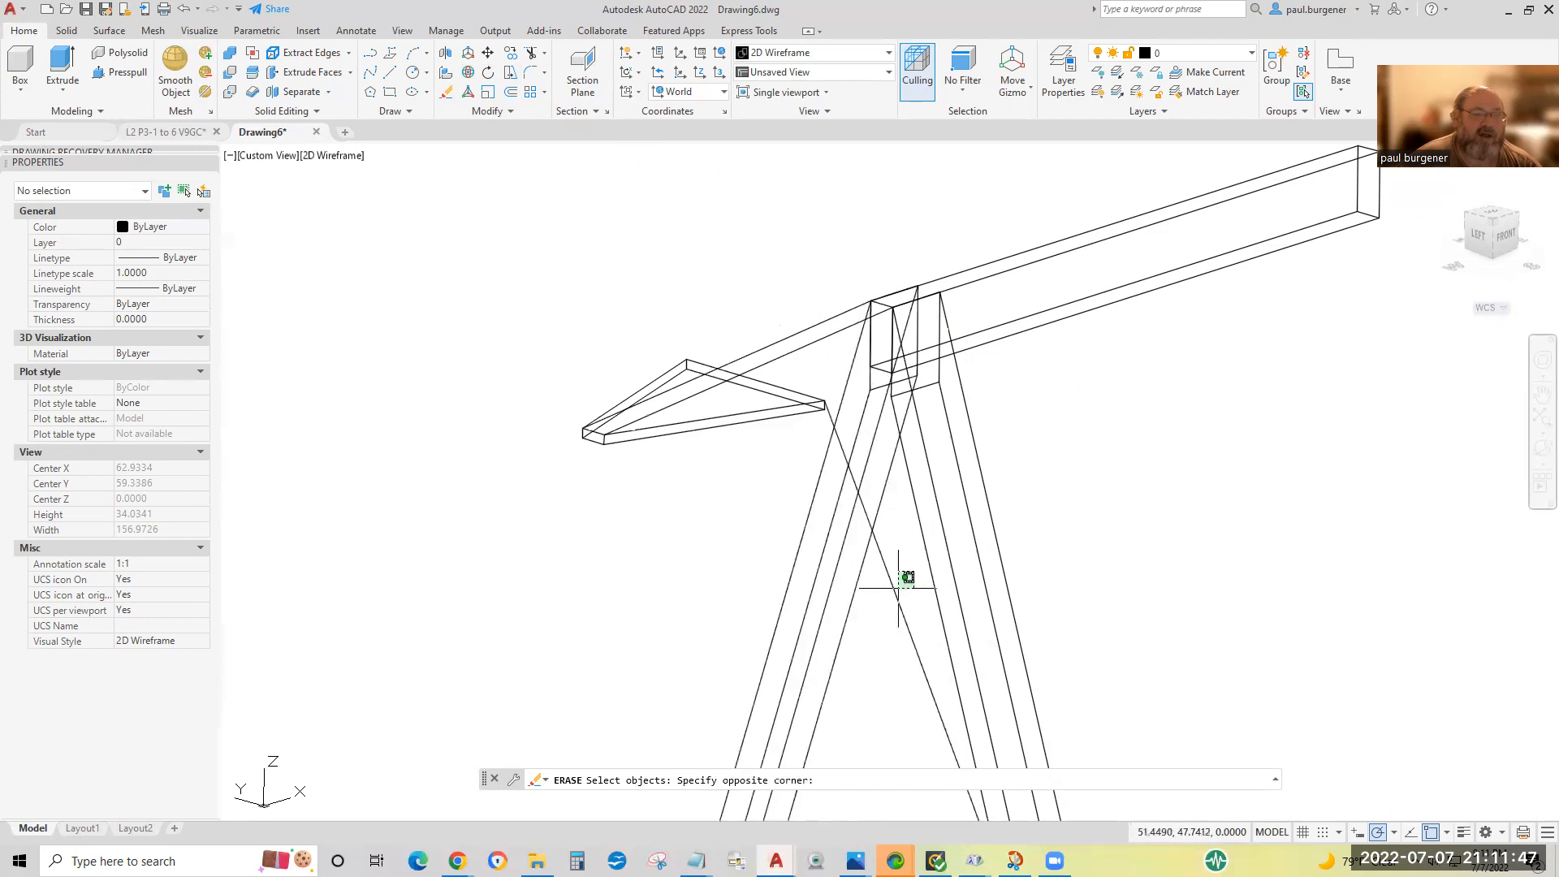
{"action": "left_click", "coordinate": [848, 646]}
{"action": "left_click", "coordinate": [836, 361]}
{"action": "left_click", "coordinate": [767, 286]}
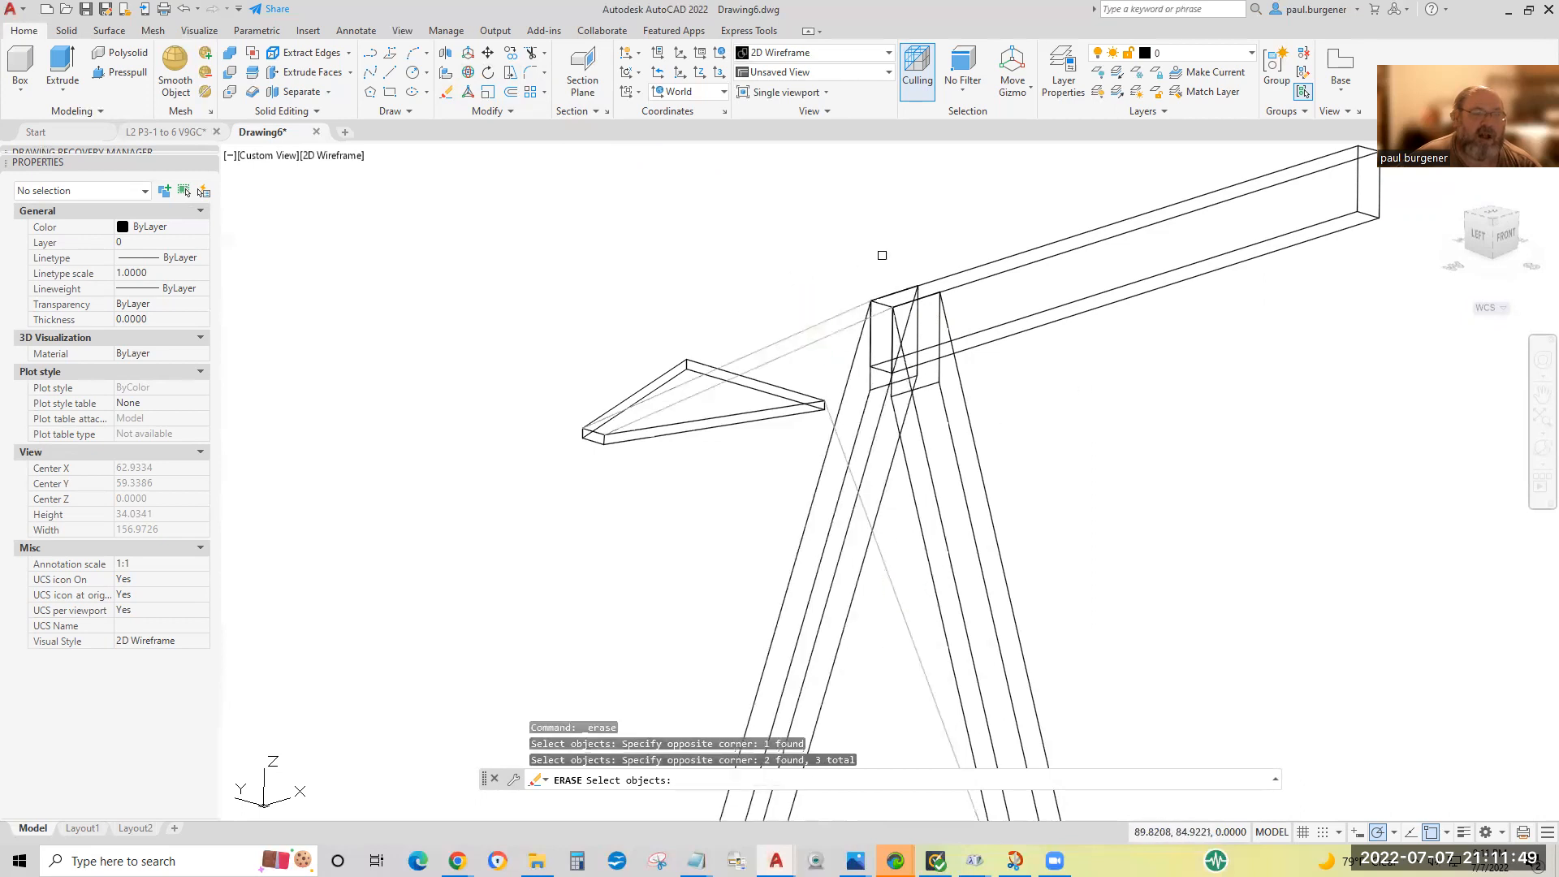
{"action": "key", "text": "Return"}
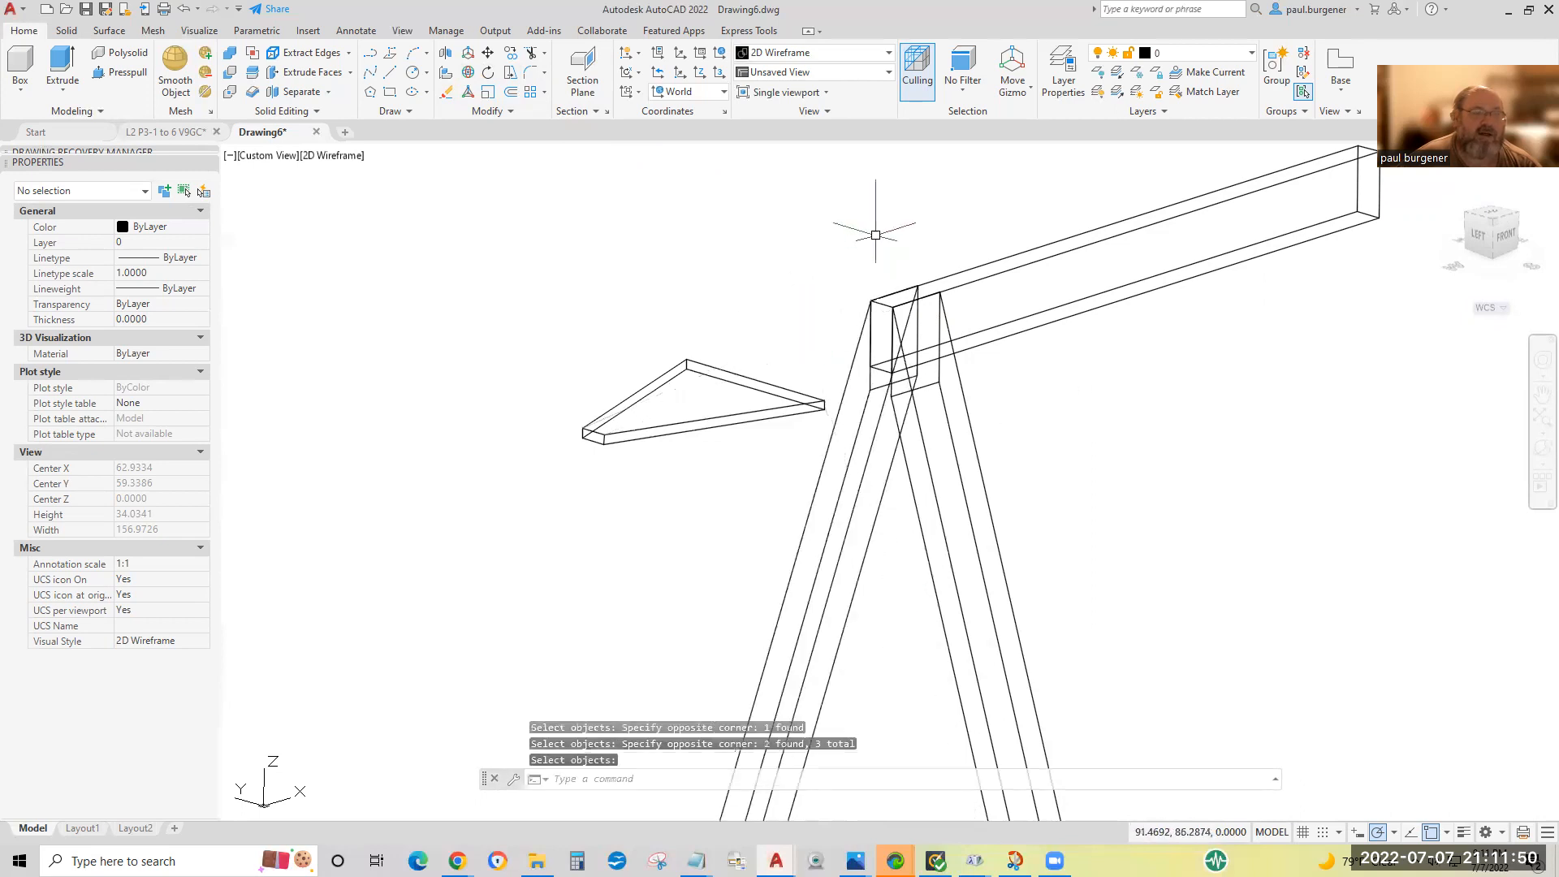
Start aligning the gusset plate, matching the two upper corners of its short edge to the corresponding top corners of the beam's end.
{"action": "left_click", "coordinate": [511, 112]}
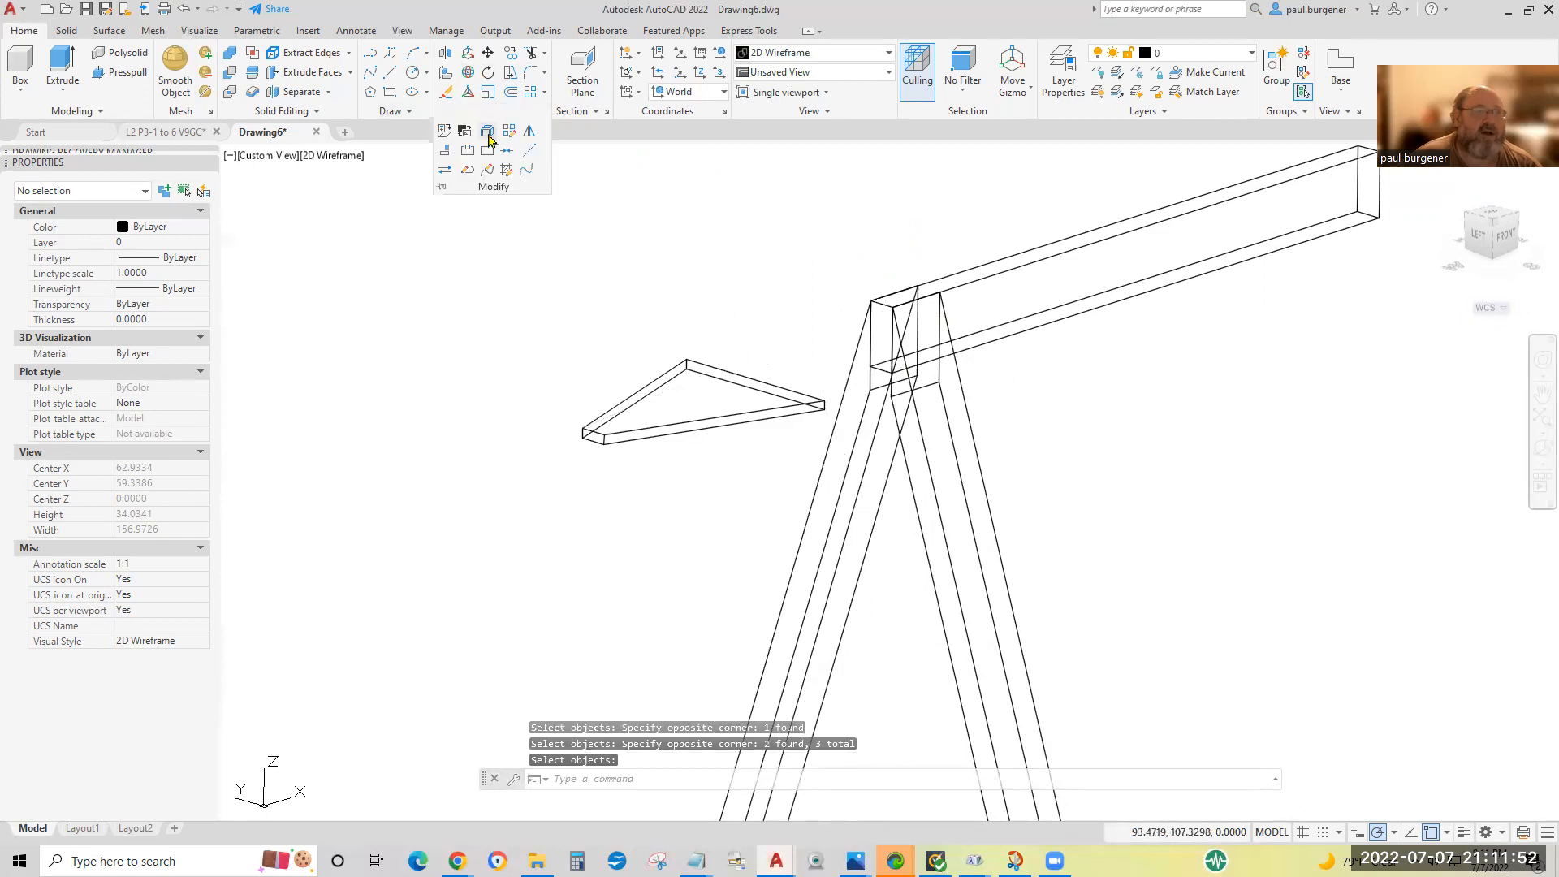
{"action": "left_click", "coordinate": [446, 156]}
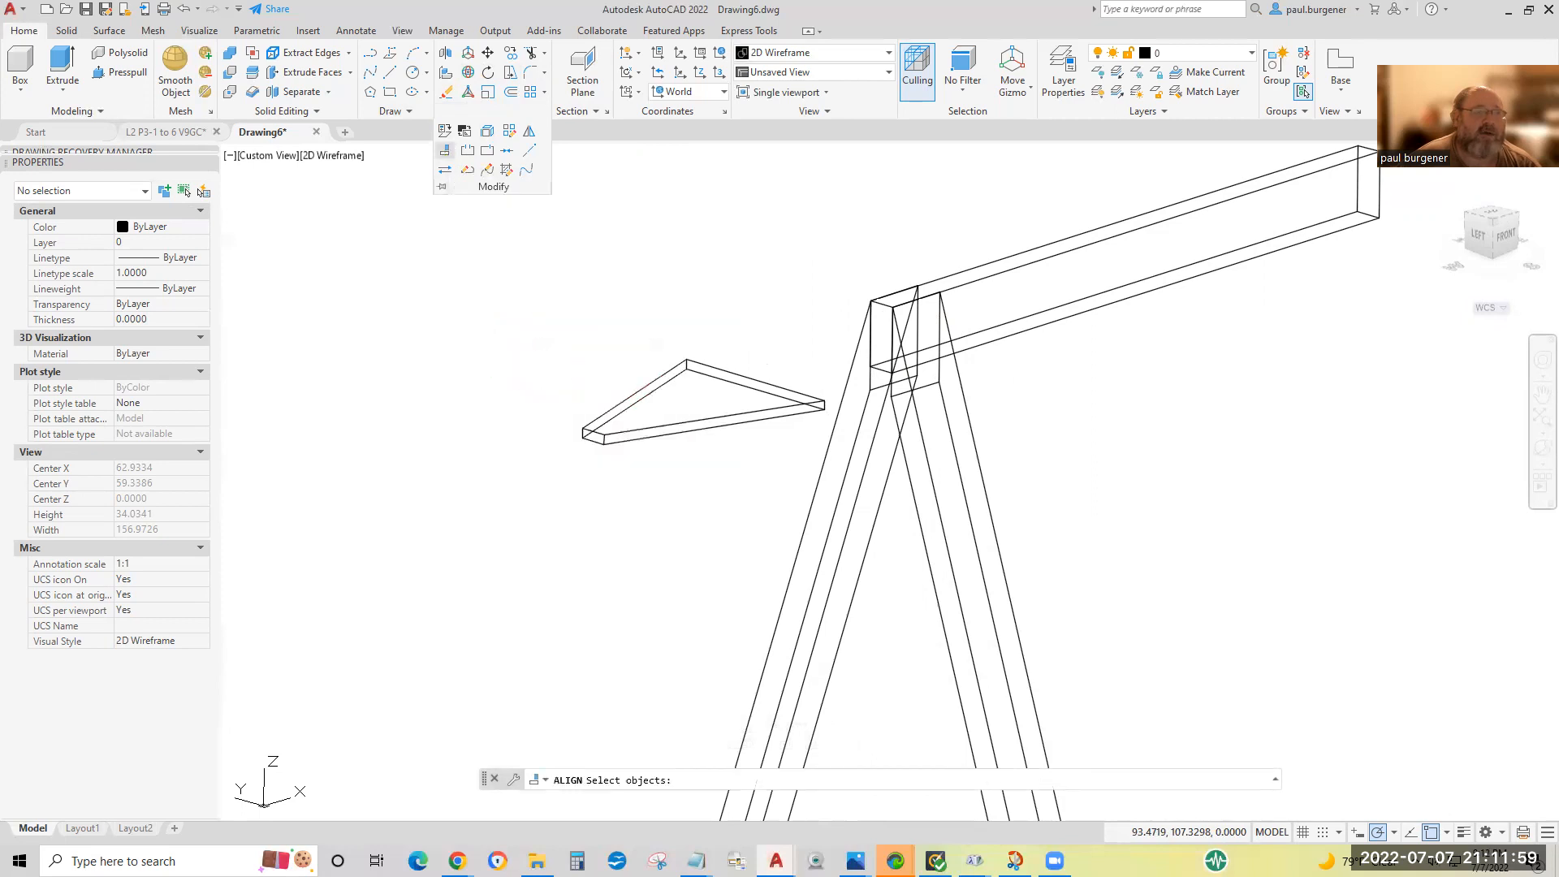
{"action": "left_click", "coordinate": [725, 275]}
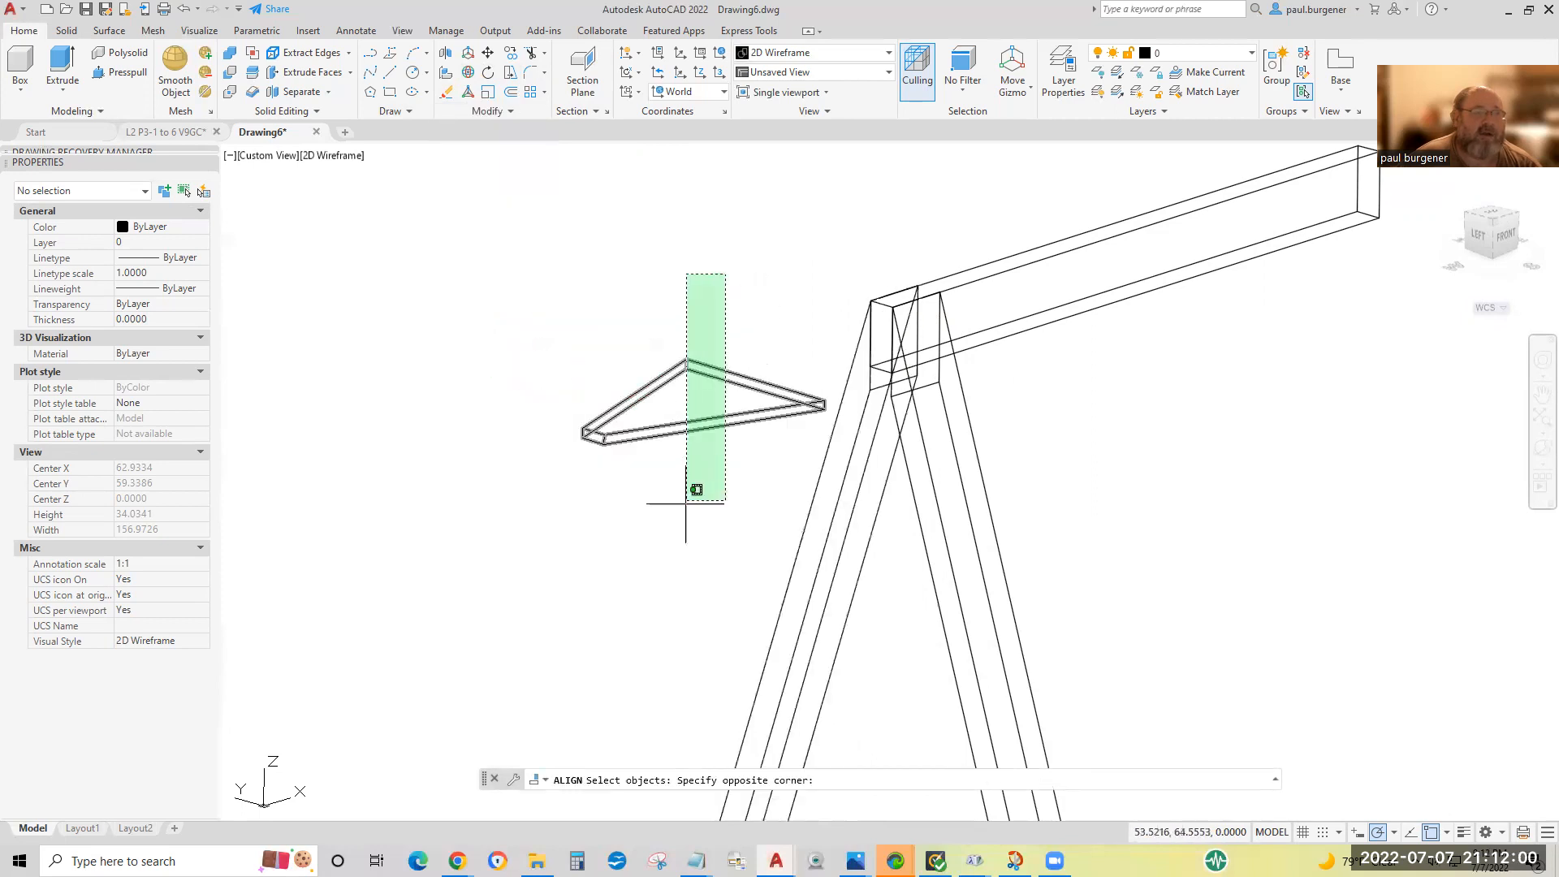
{"action": "left_click", "coordinate": [616, 597]}
{"action": "left_click", "coordinate": [614, 479]}
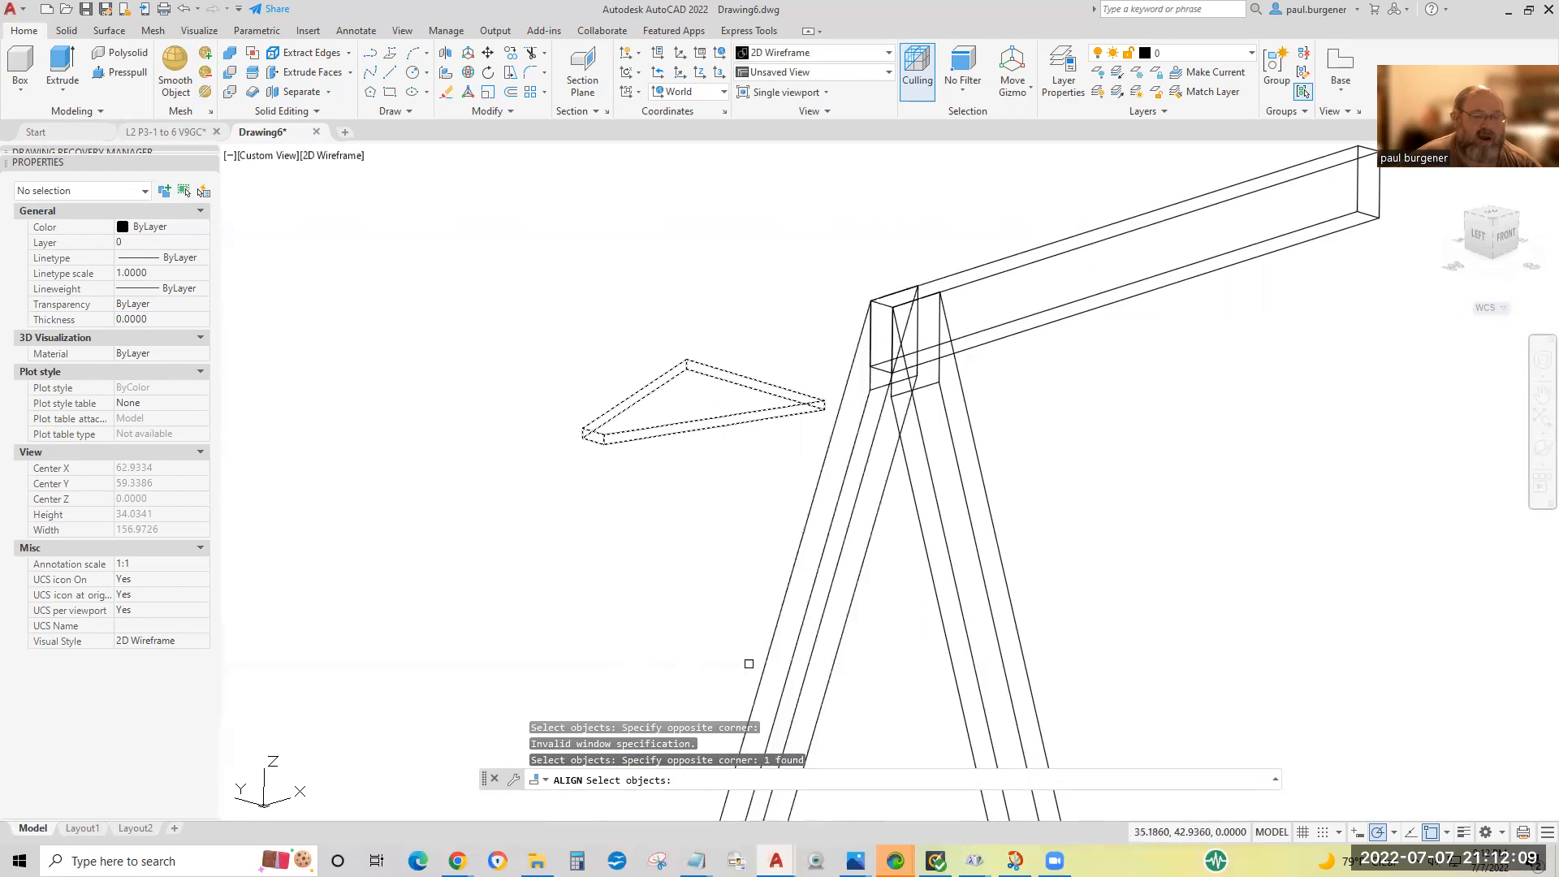
{"action": "key", "text": "Return"}
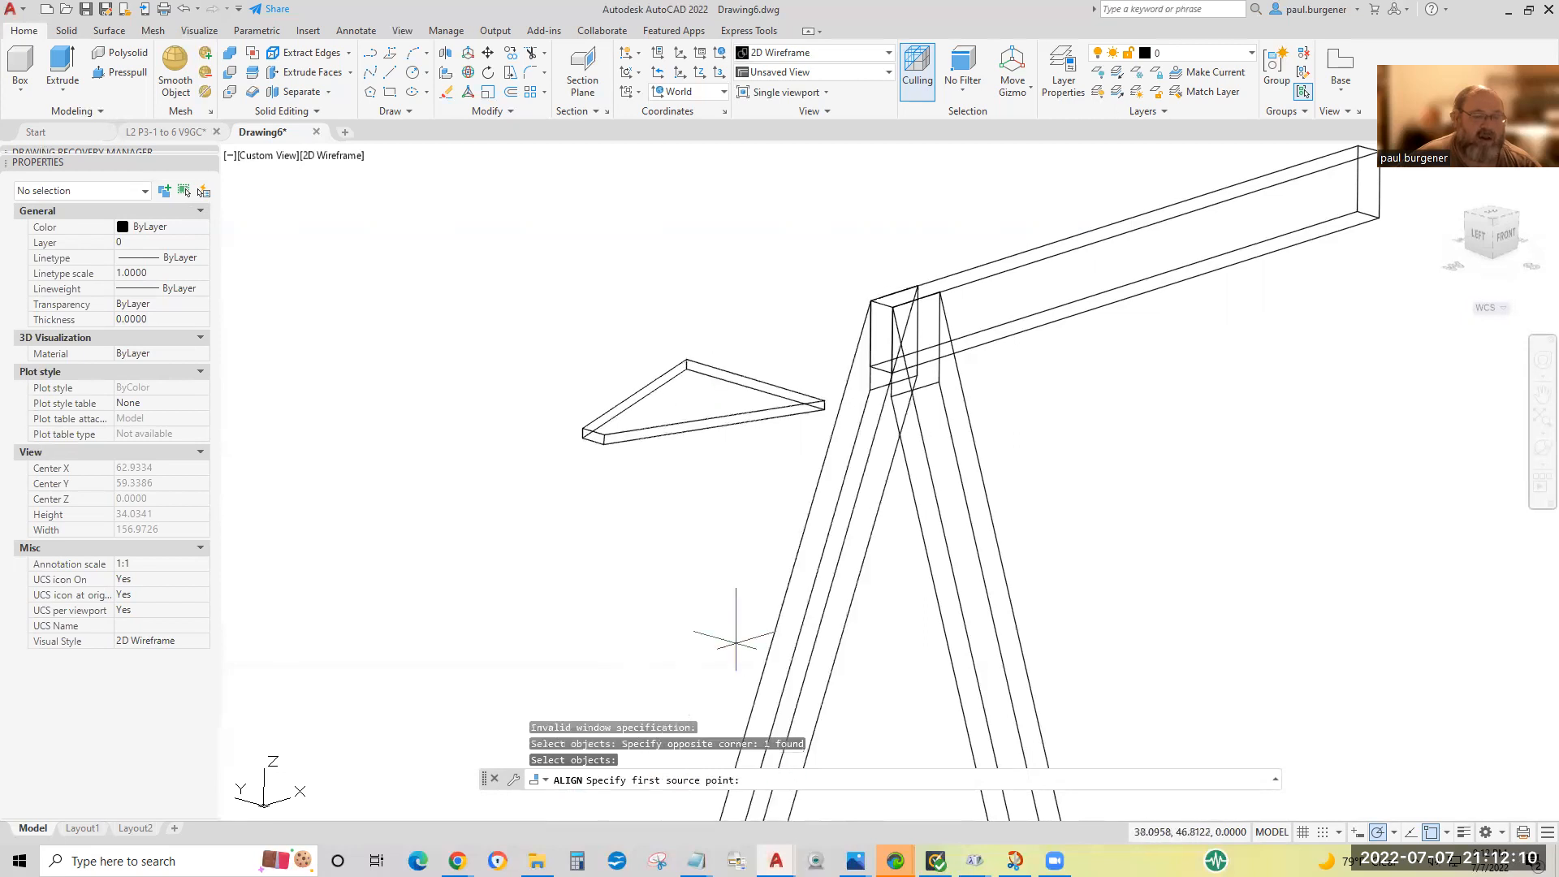
{"action": "left_click", "coordinate": [604, 433]}
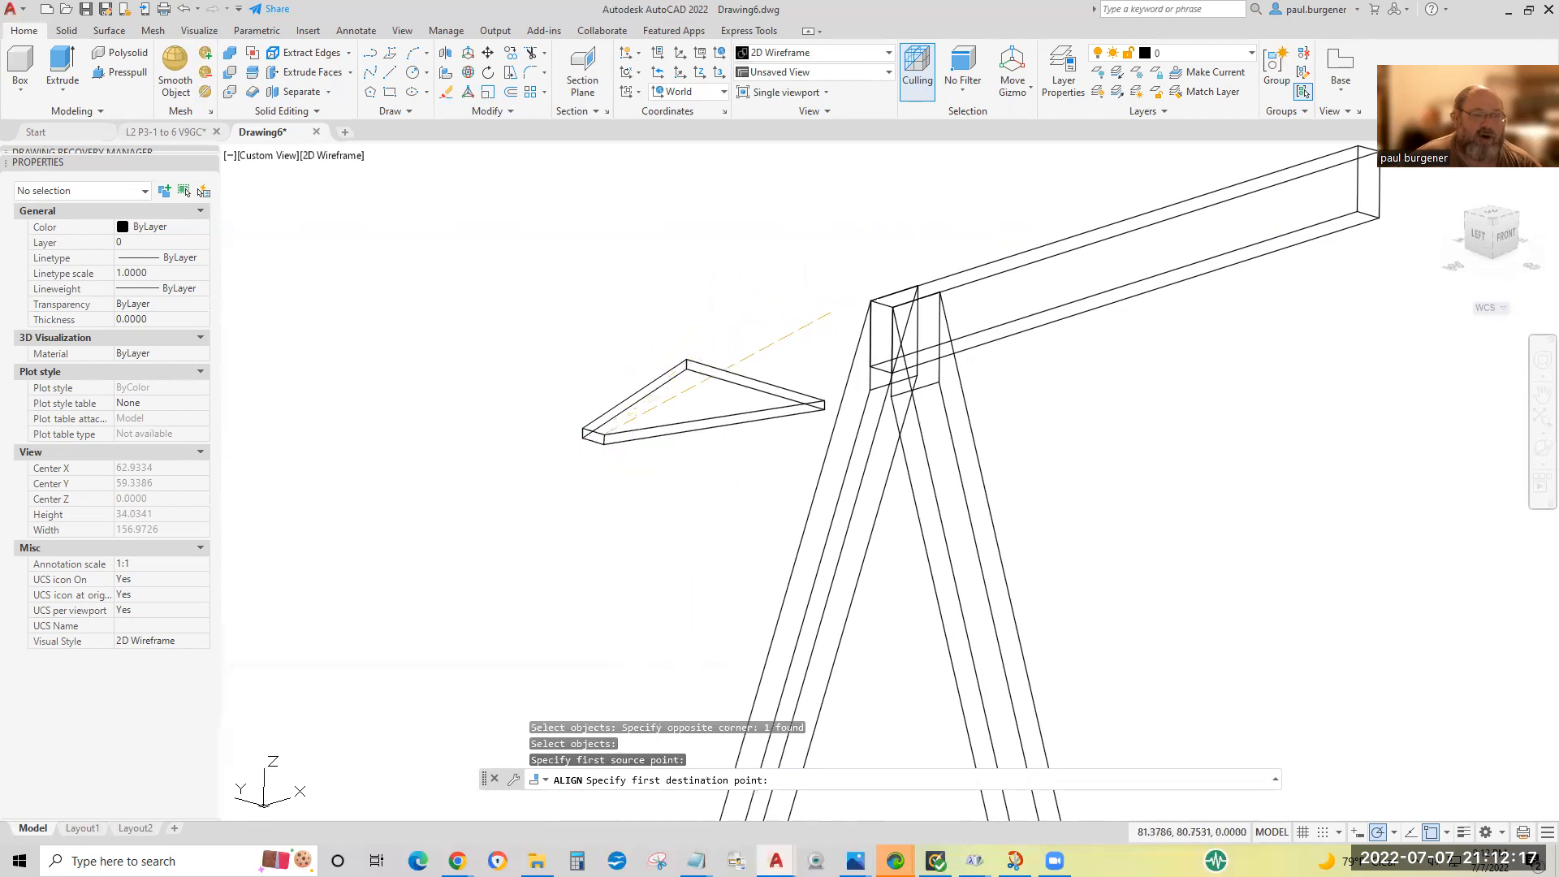
{"action": "left_click", "coordinate": [892, 307]}
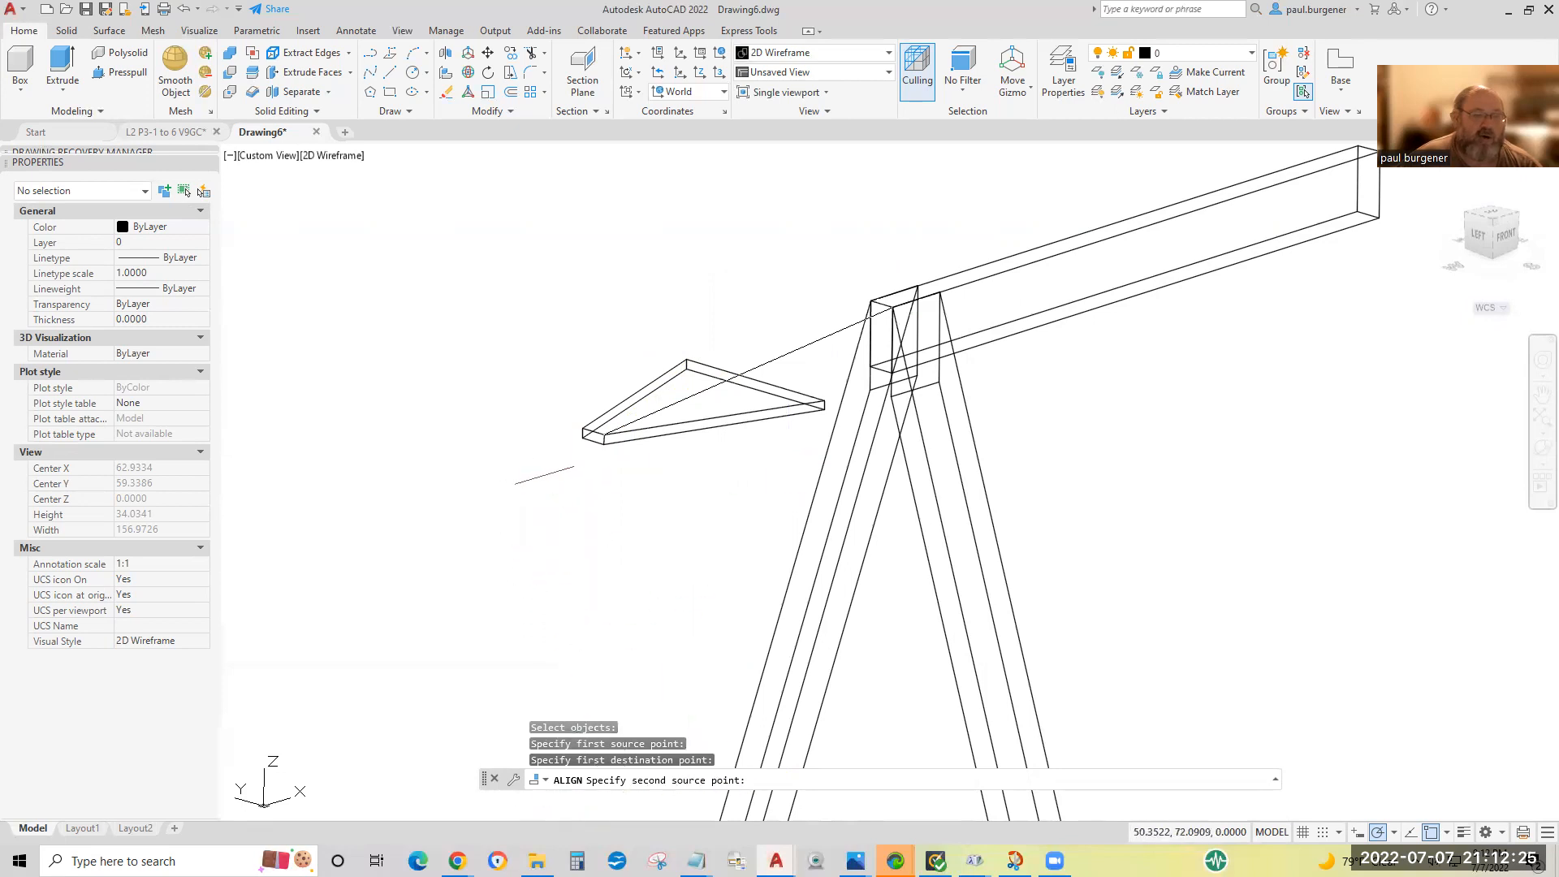
{"action": "left_click", "coordinate": [582, 429]}
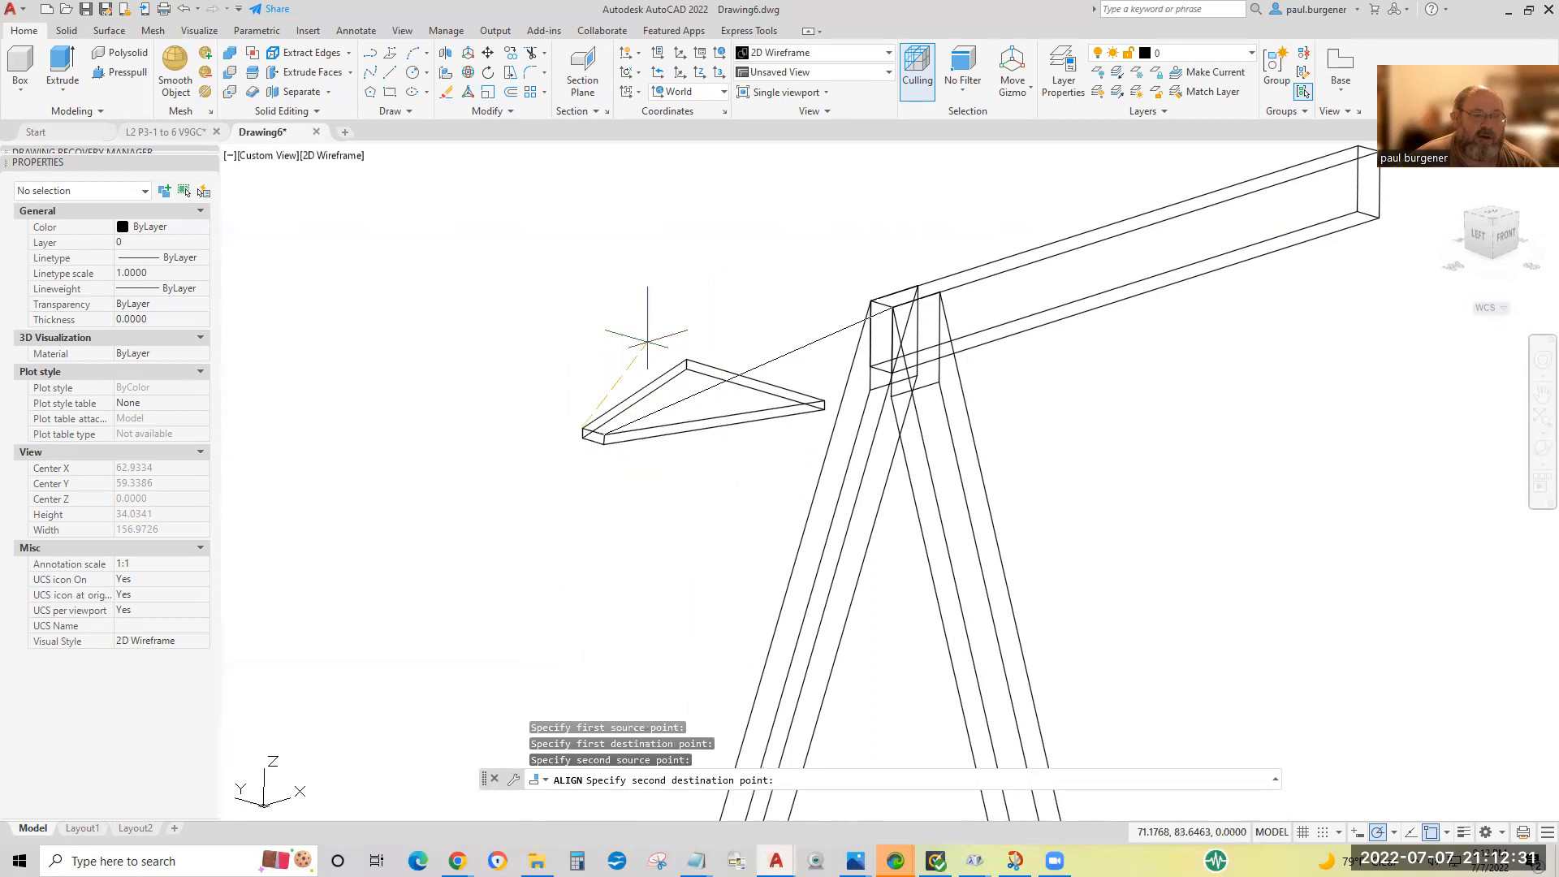
{"action": "left_click", "coordinate": [871, 301]}
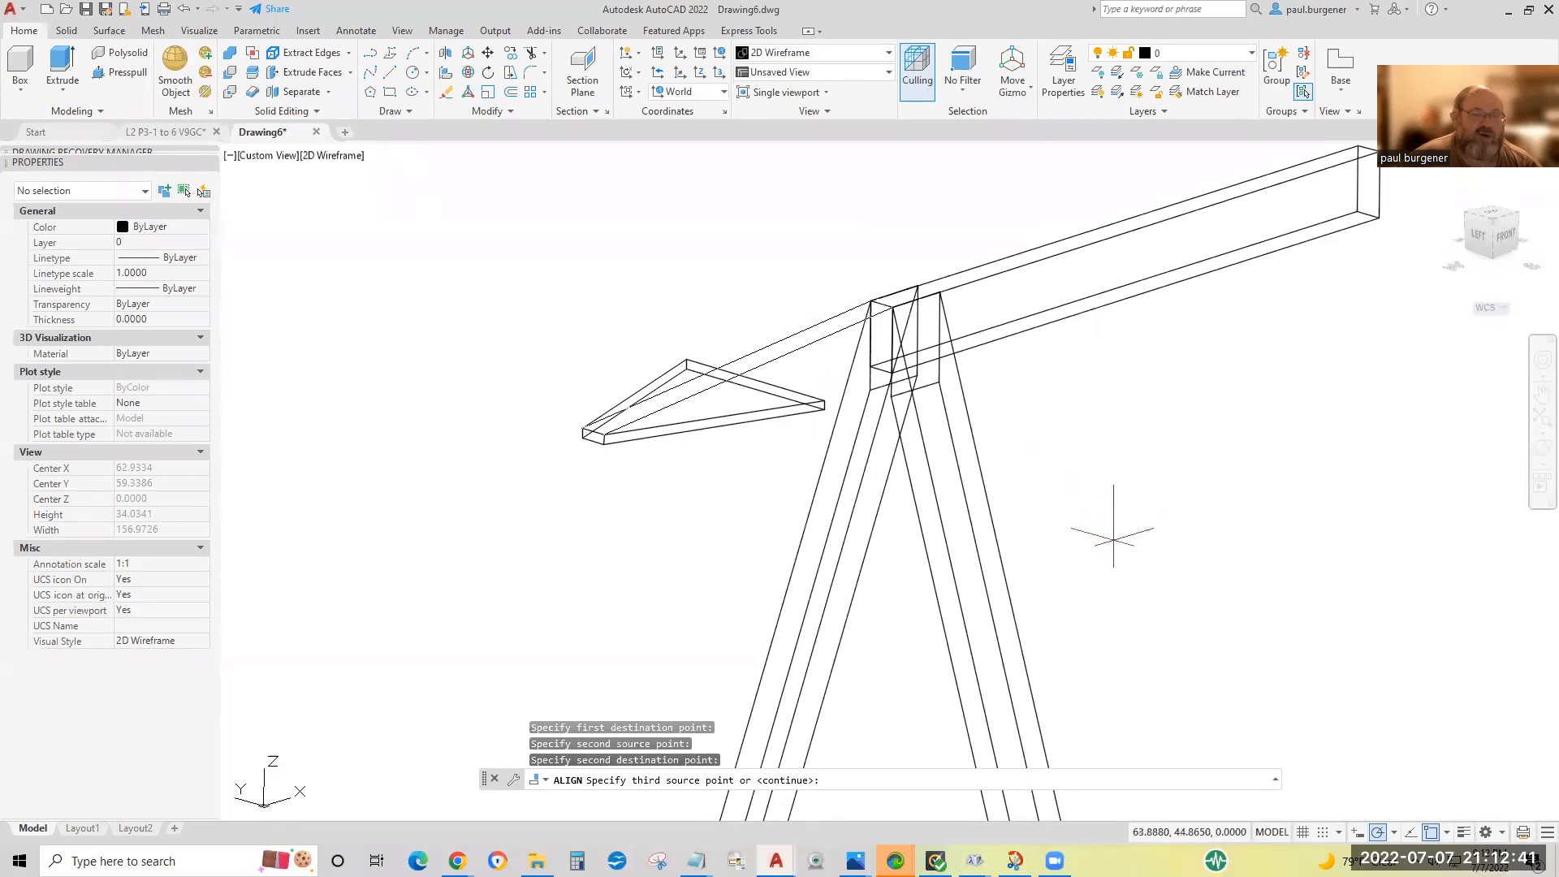
Complete the alignment by matching the gusset's upper corner nearest the legs to the bottom endpoint of the front leg.
{"action": "left_click", "coordinate": [824, 400]}
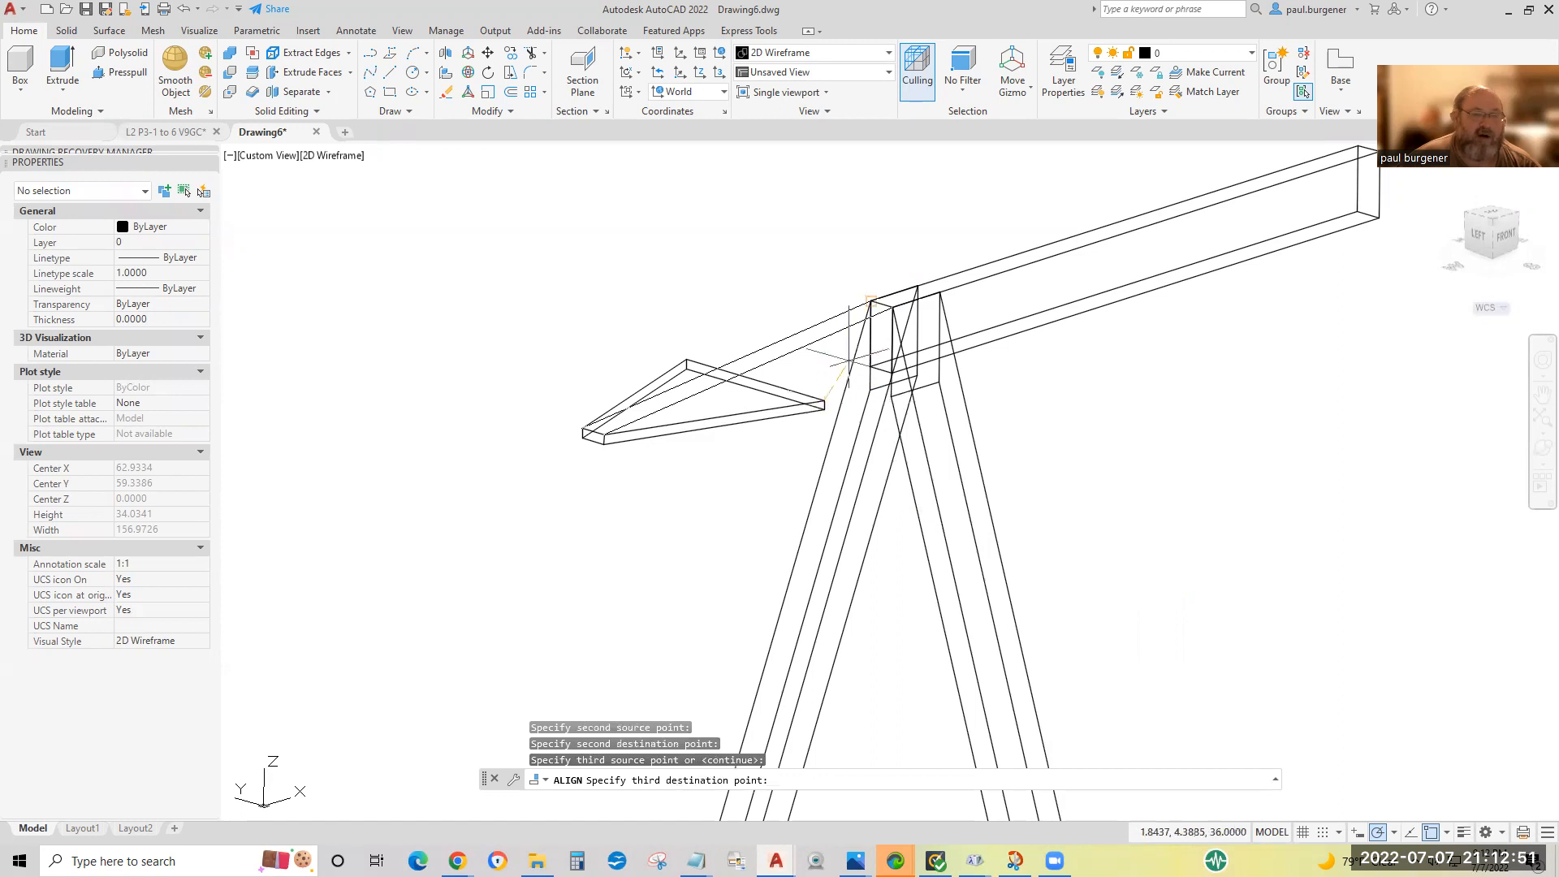
{"action": "middle_click_drag", "start_coordinate": [946, 654], "coordinate": [825, 203]}
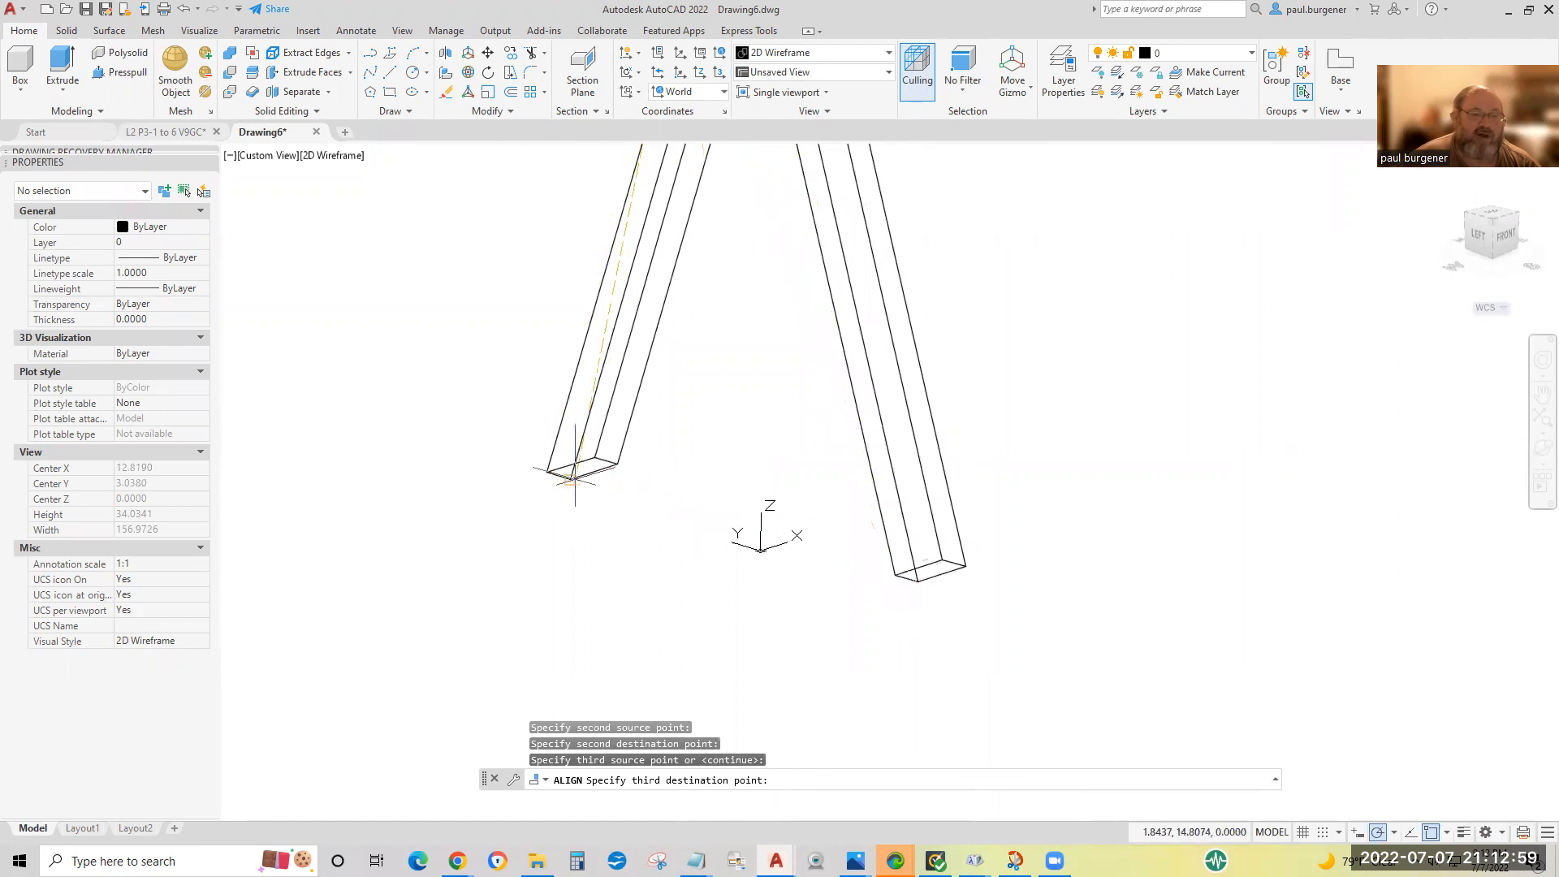
{"action": "left_click", "coordinate": [917, 581]}
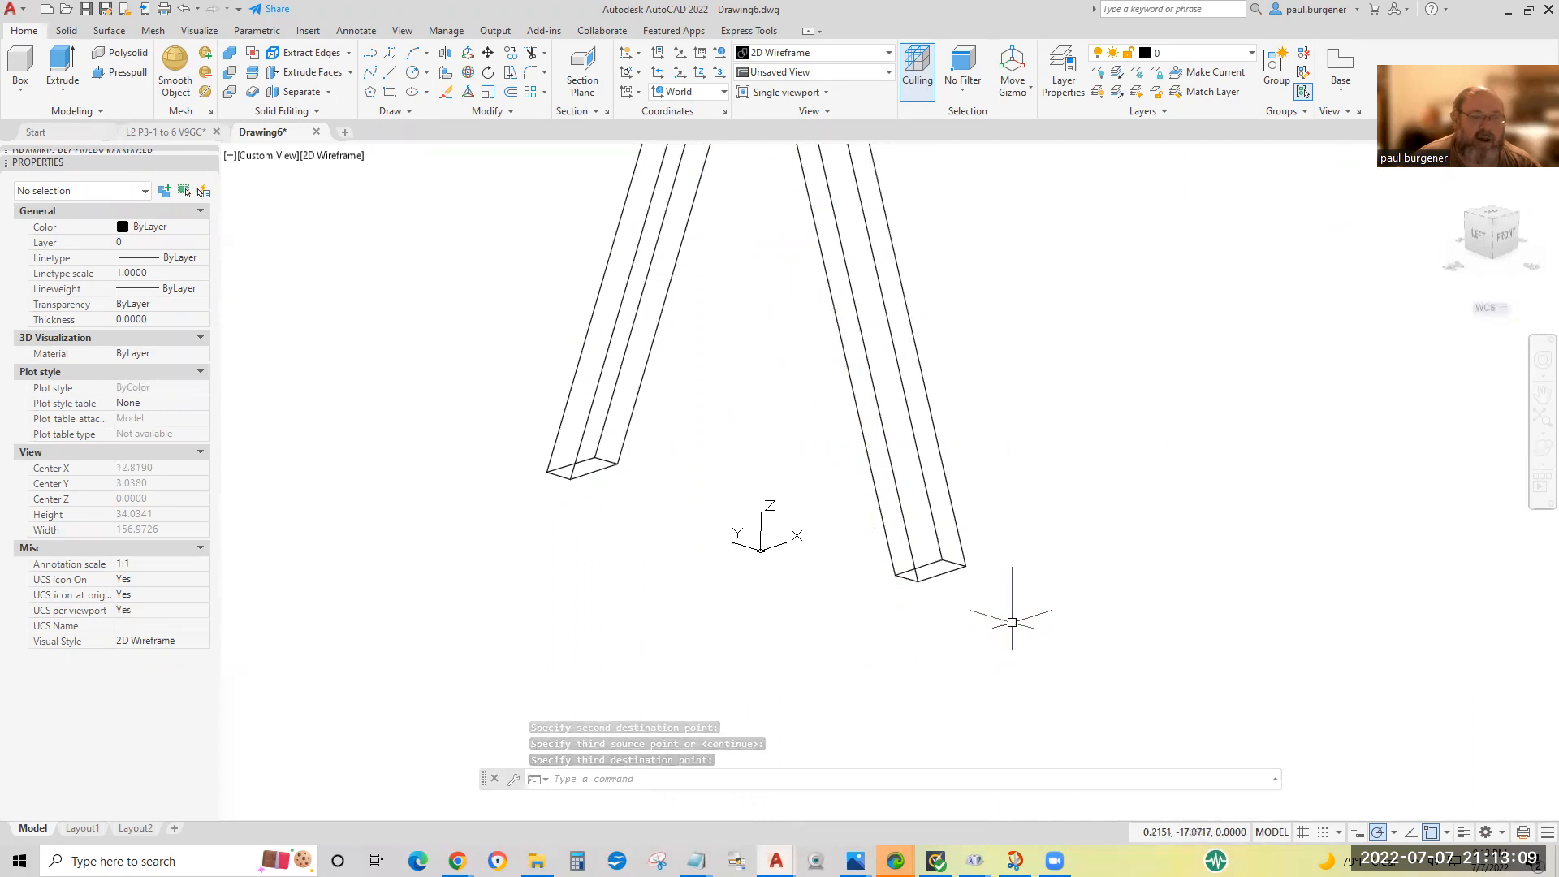
{"action": "middle_click_drag", "start_coordinate": [991, 231], "coordinate": [1013, 674]}
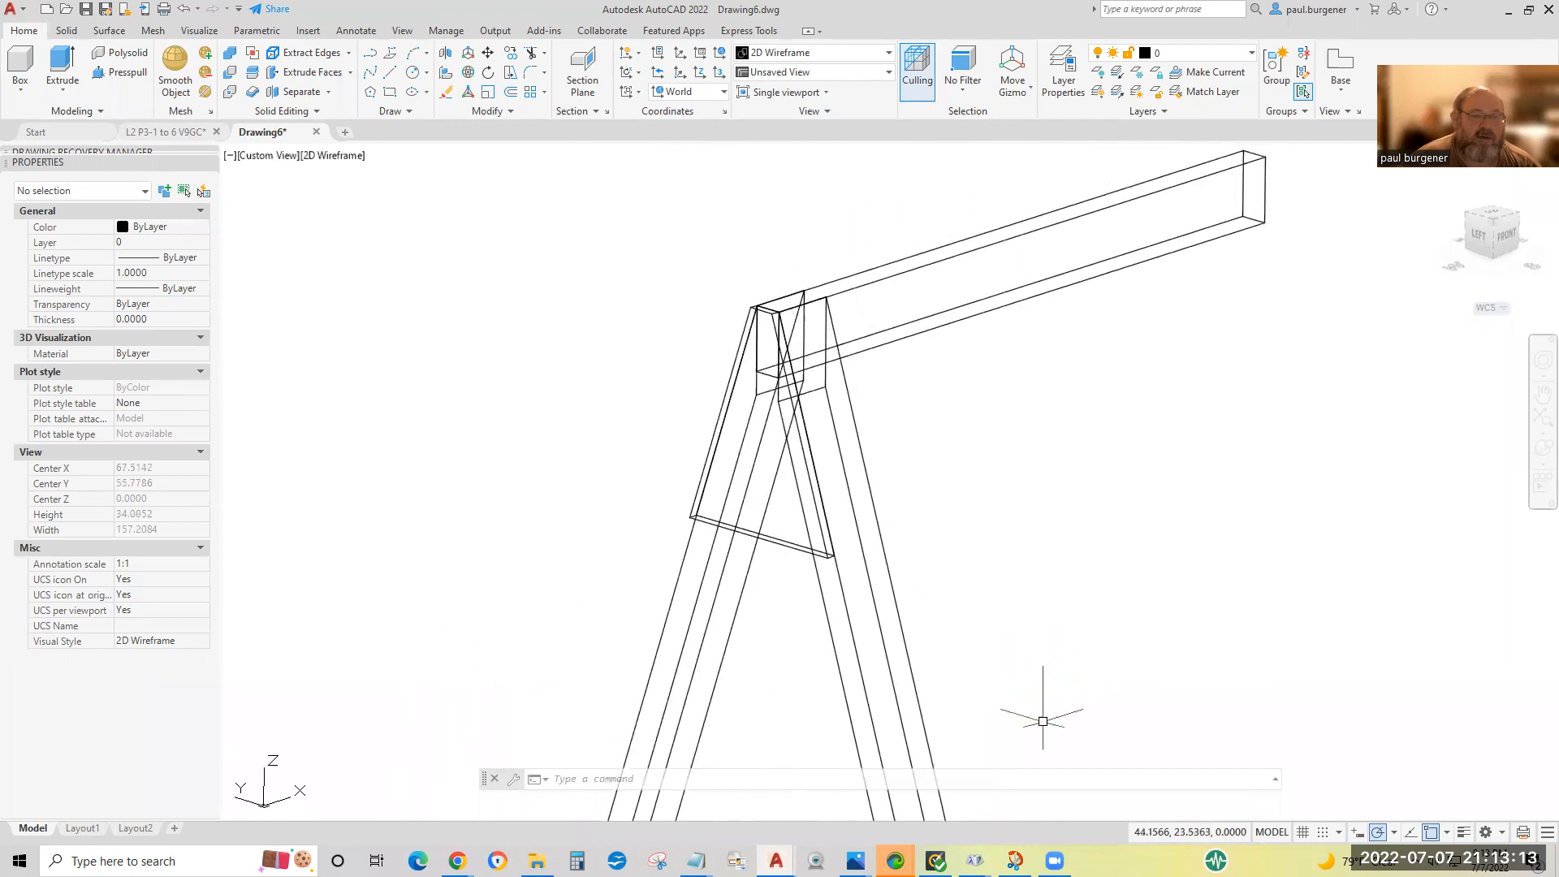
{"action": "key", "text": "Escape"}
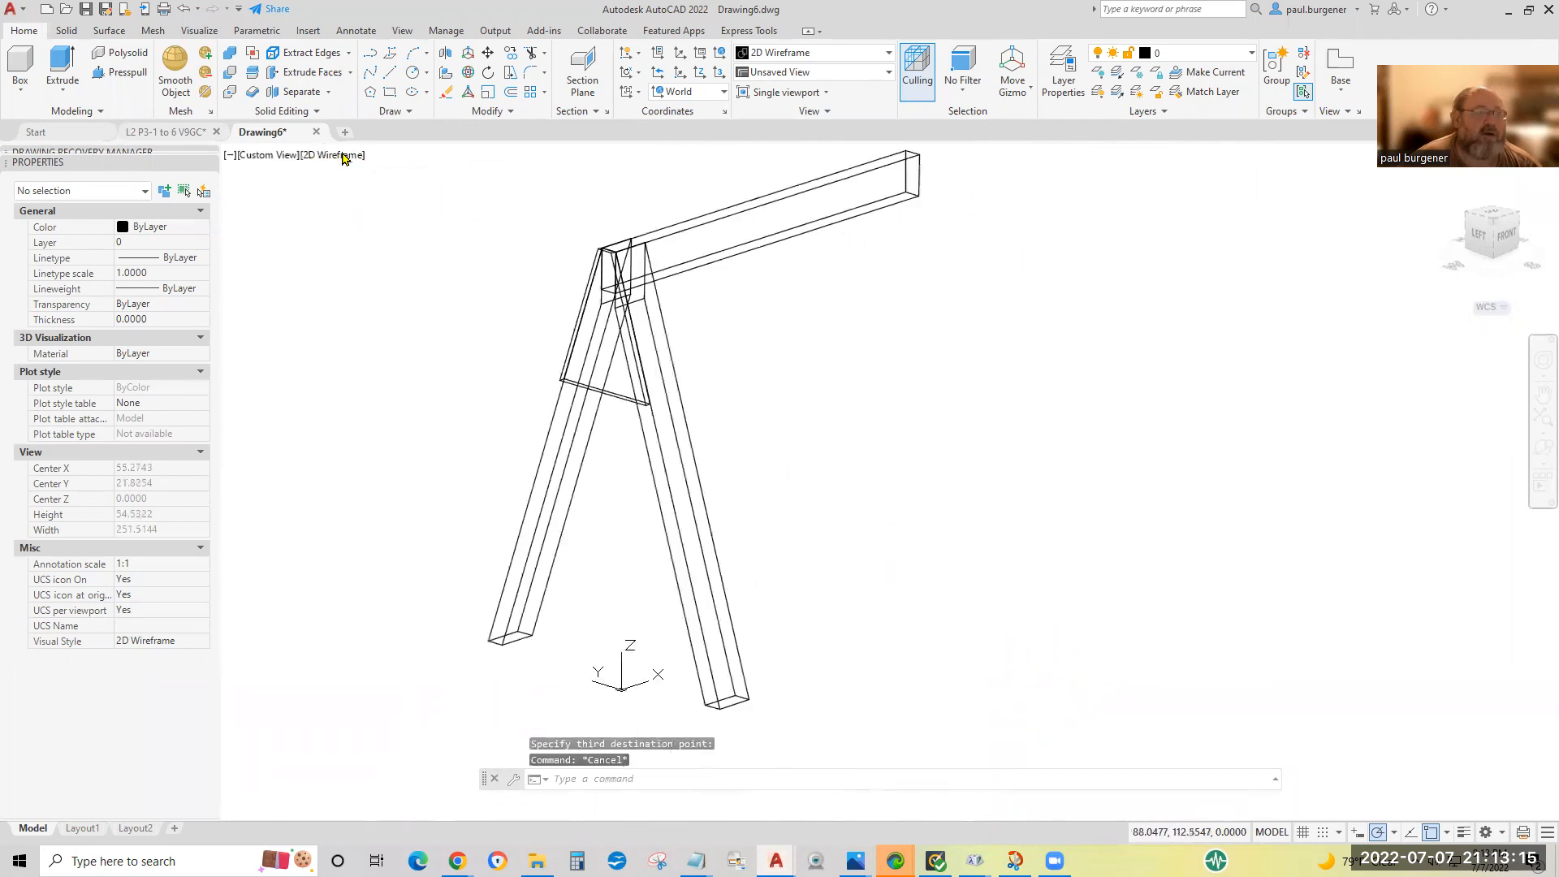
Shade the model with the Conceptual visual style and orbit it to inspect the gusset plate against the beam and legs.
{"action": "left_click", "coordinate": [341, 152]}
{"action": "left_click", "coordinate": [401, 213]}
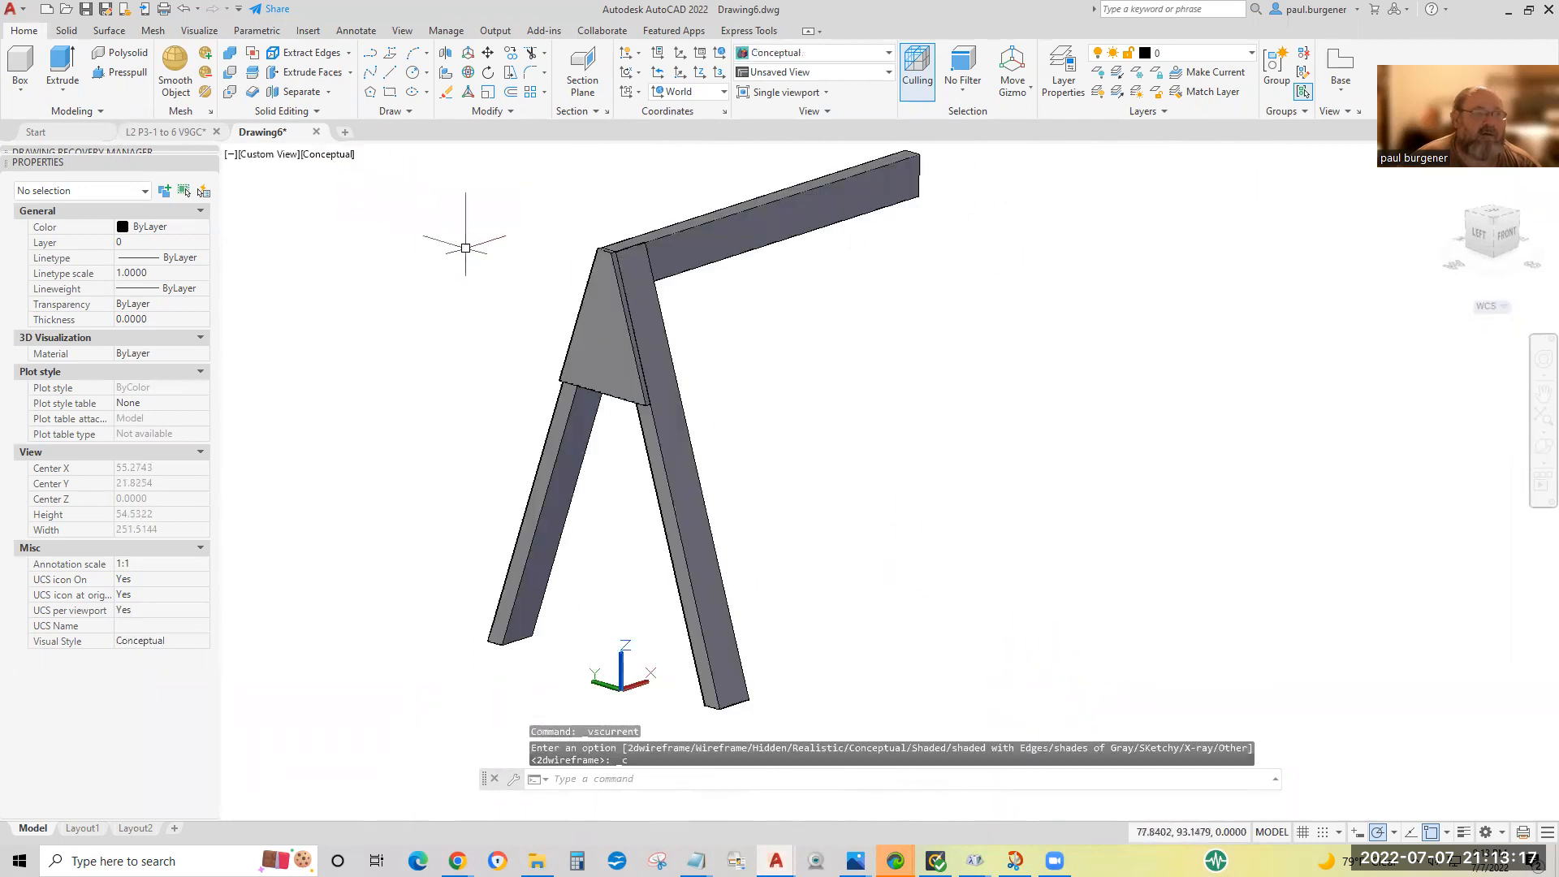
{"action": "left_click", "coordinate": [1543, 447]}
{"action": "left_click_drag", "start_coordinate": [794, 563], "coordinate": [1097, 385]}
{"action": "key", "text": "Escape"}
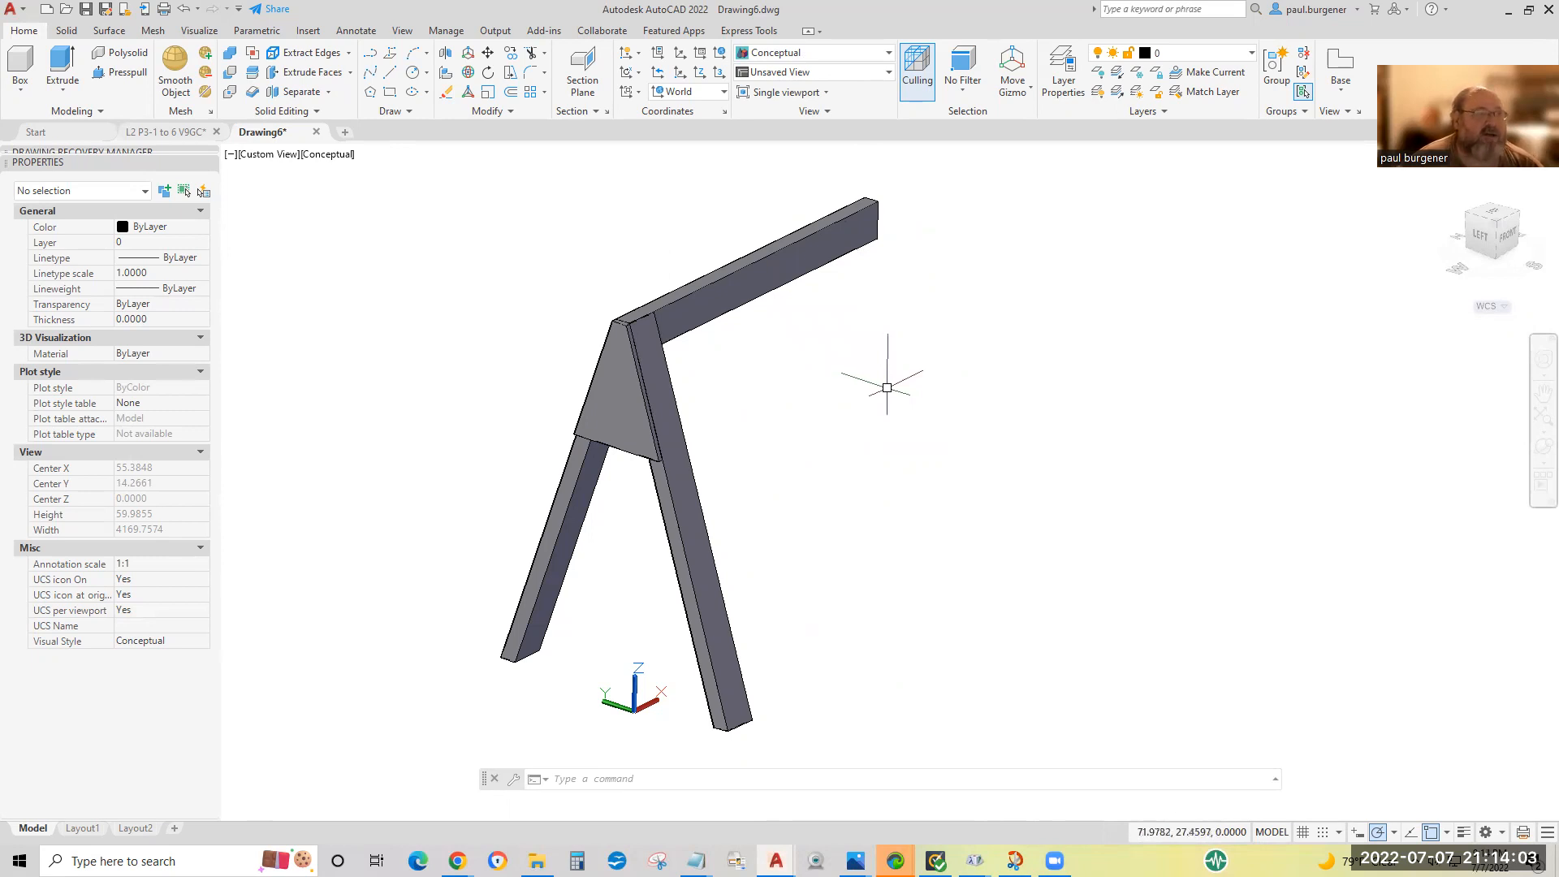
Compare the half-built sawhorse in the 2D Wireframe and Conceptual visual styles, finishing in 2D Wireframe.
{"action": "left_click", "coordinate": [333, 159]}
{"action": "left_click", "coordinate": [390, 196]}
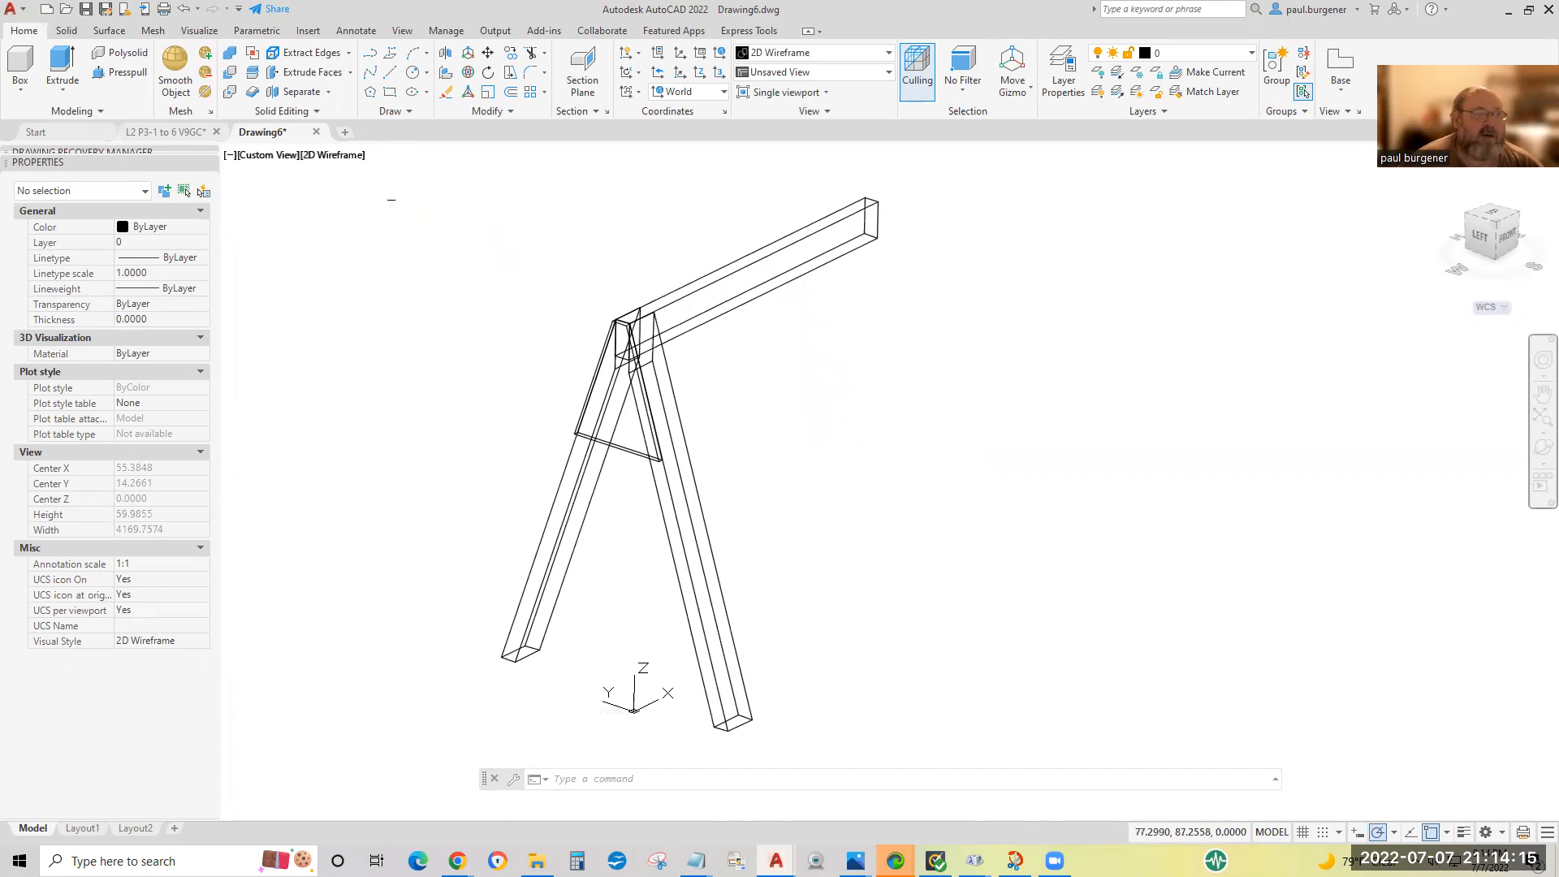
{"action": "left_click", "coordinate": [355, 161]}
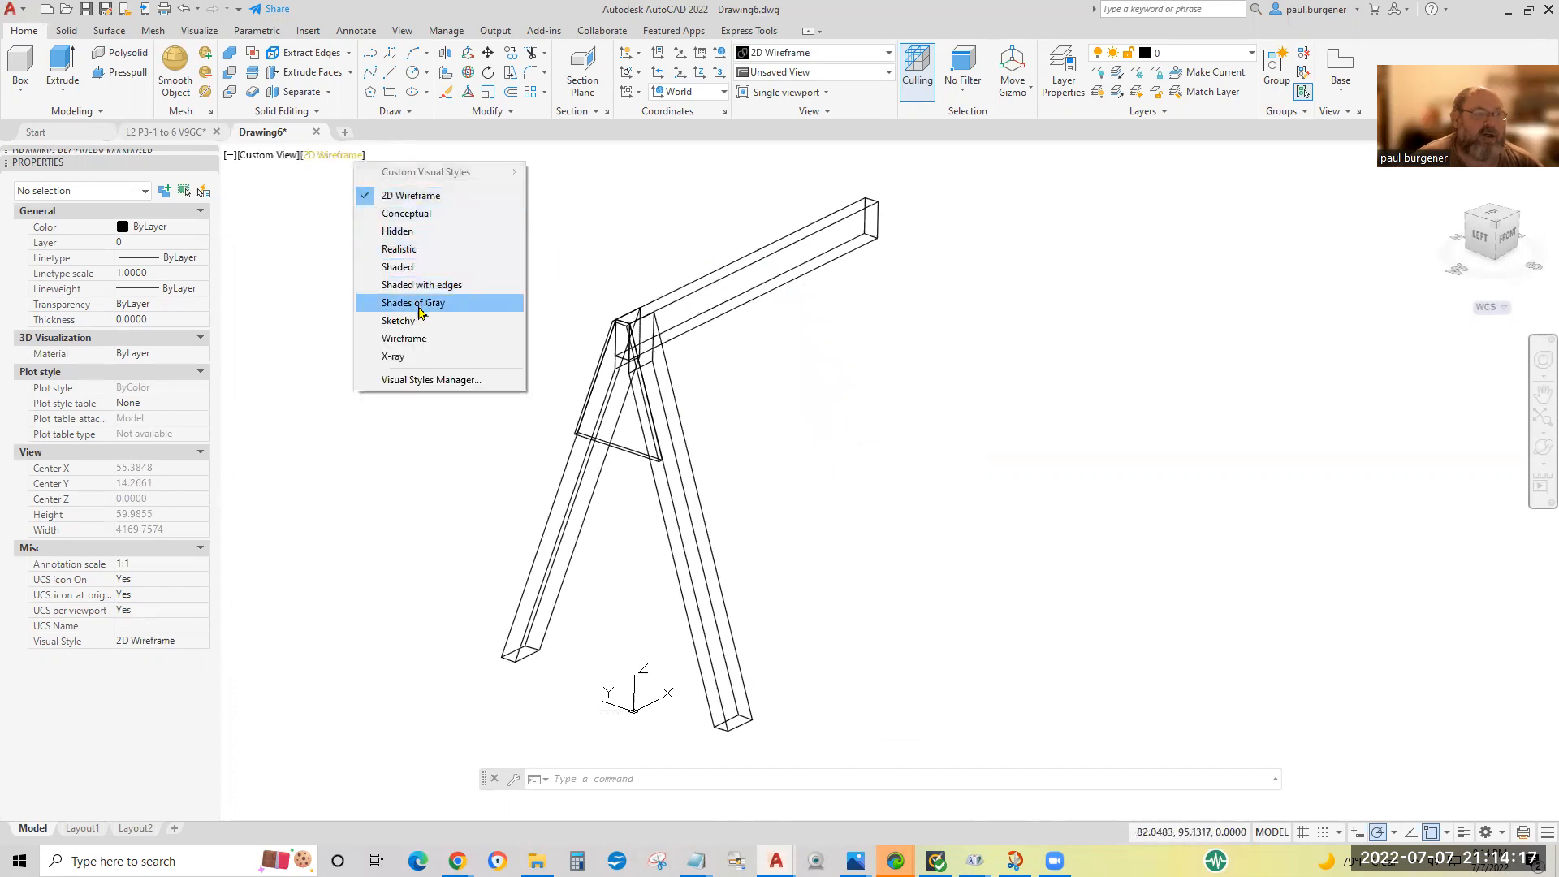
{"action": "left_click", "coordinate": [407, 214]}
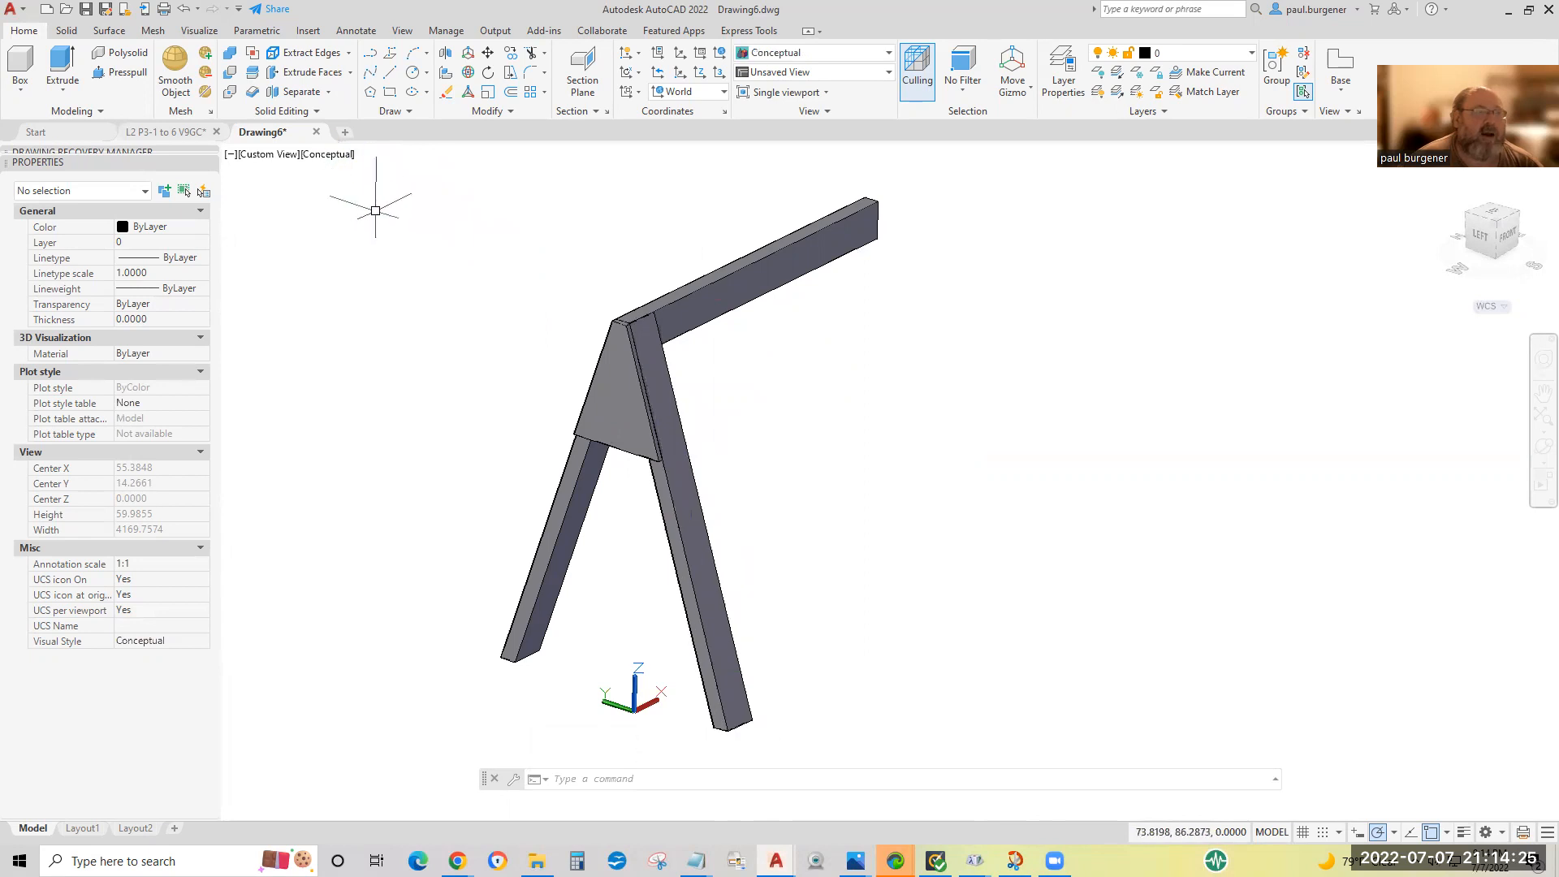
{"action": "left_click", "coordinate": [333, 156]}
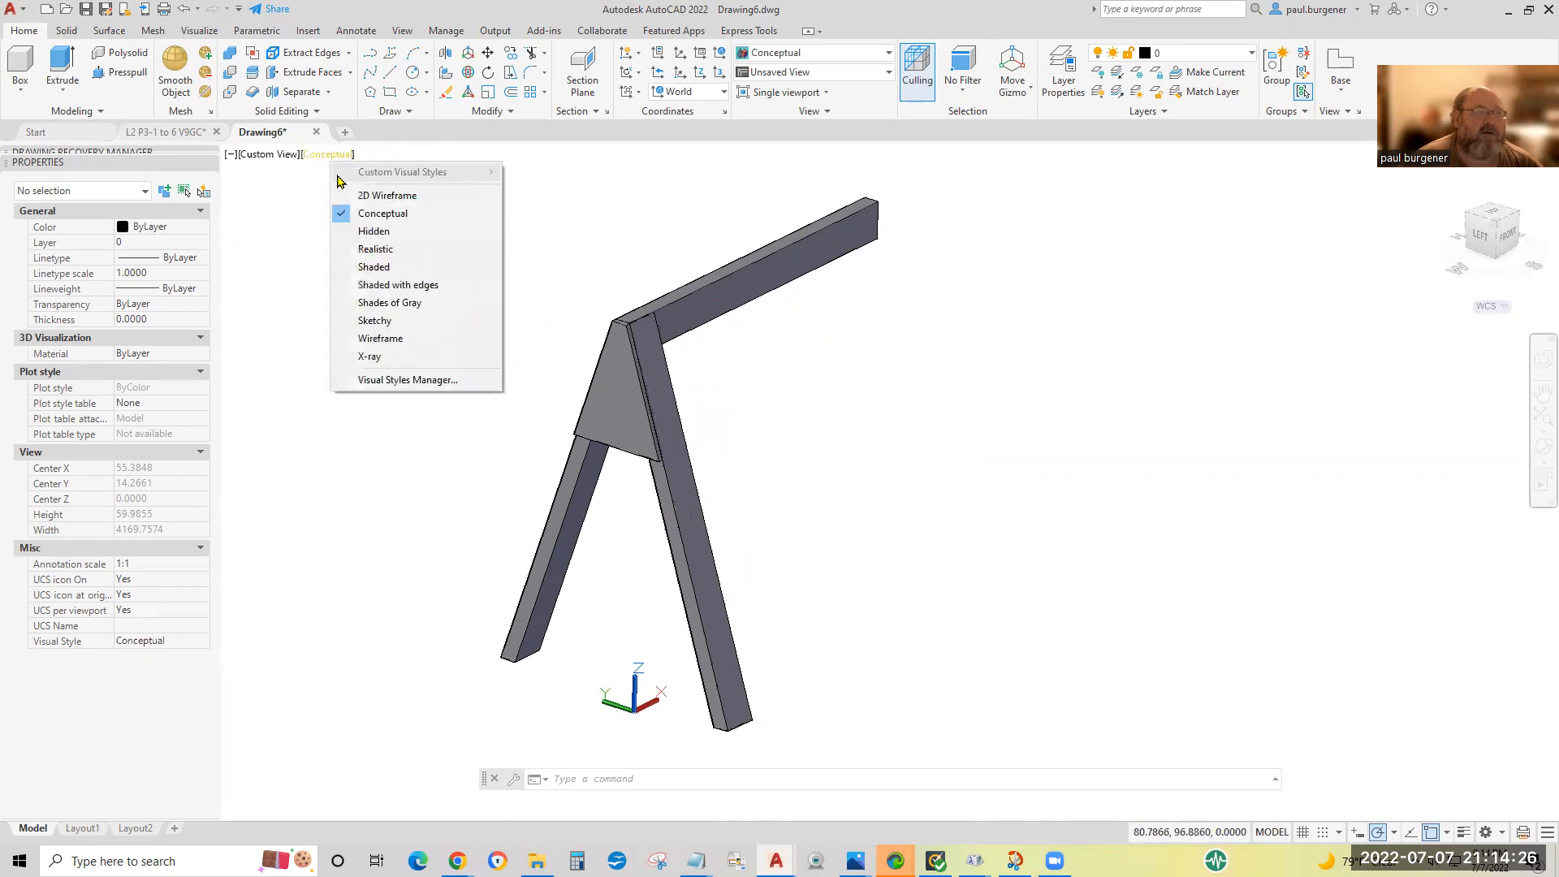
{"action": "left_click", "coordinate": [397, 196]}
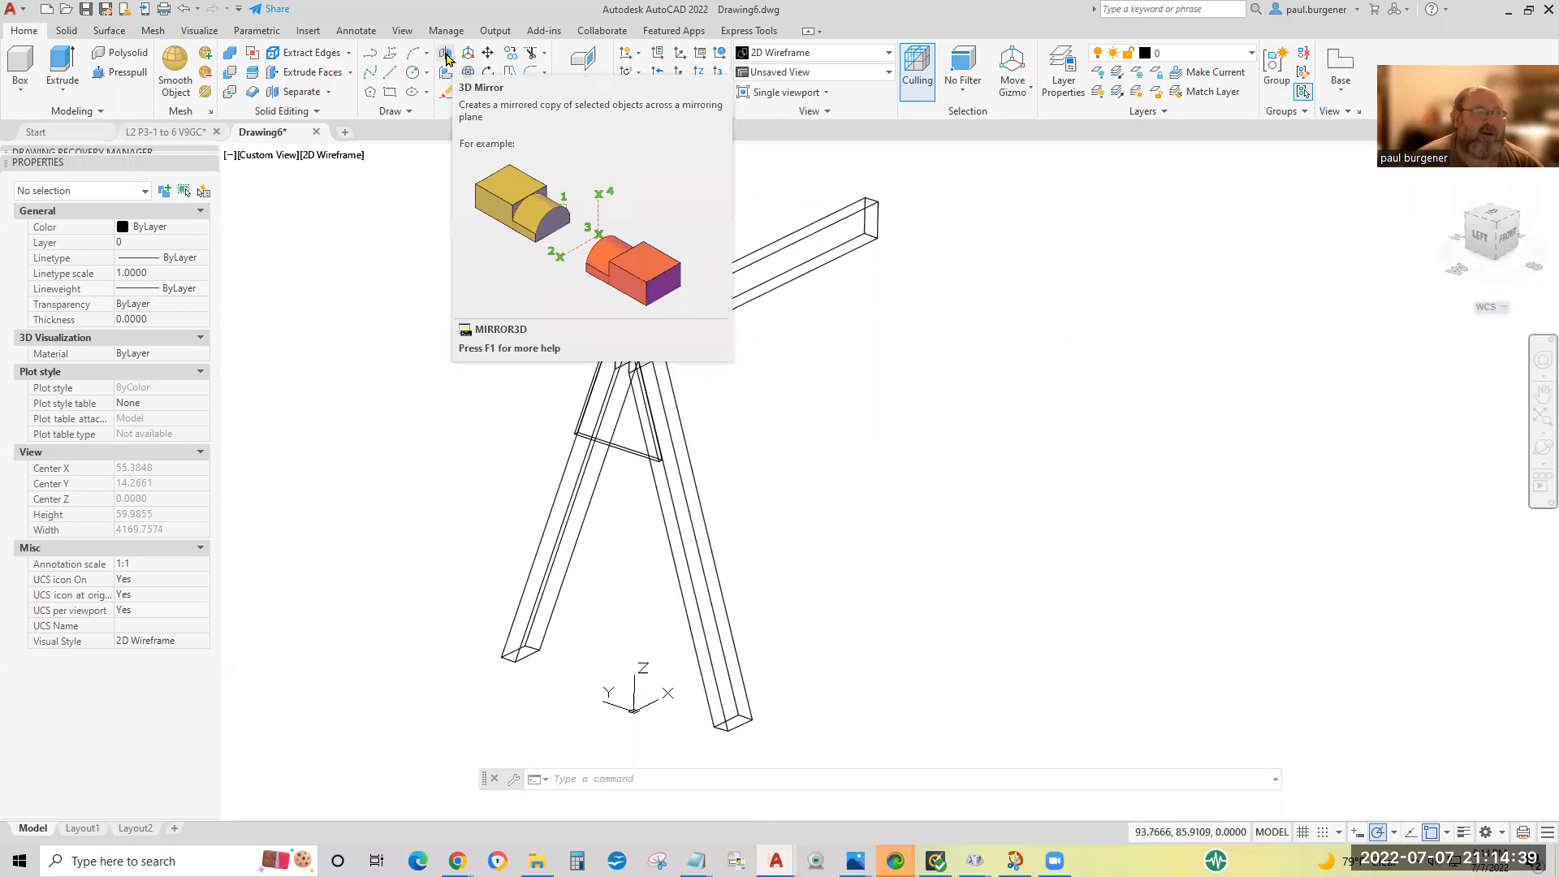
3D-mirror both legs and the gusset plate across a plane through three midpoints of the beam's long edges, keeping the source objects.
{"action": "left_click", "coordinate": [446, 56]}
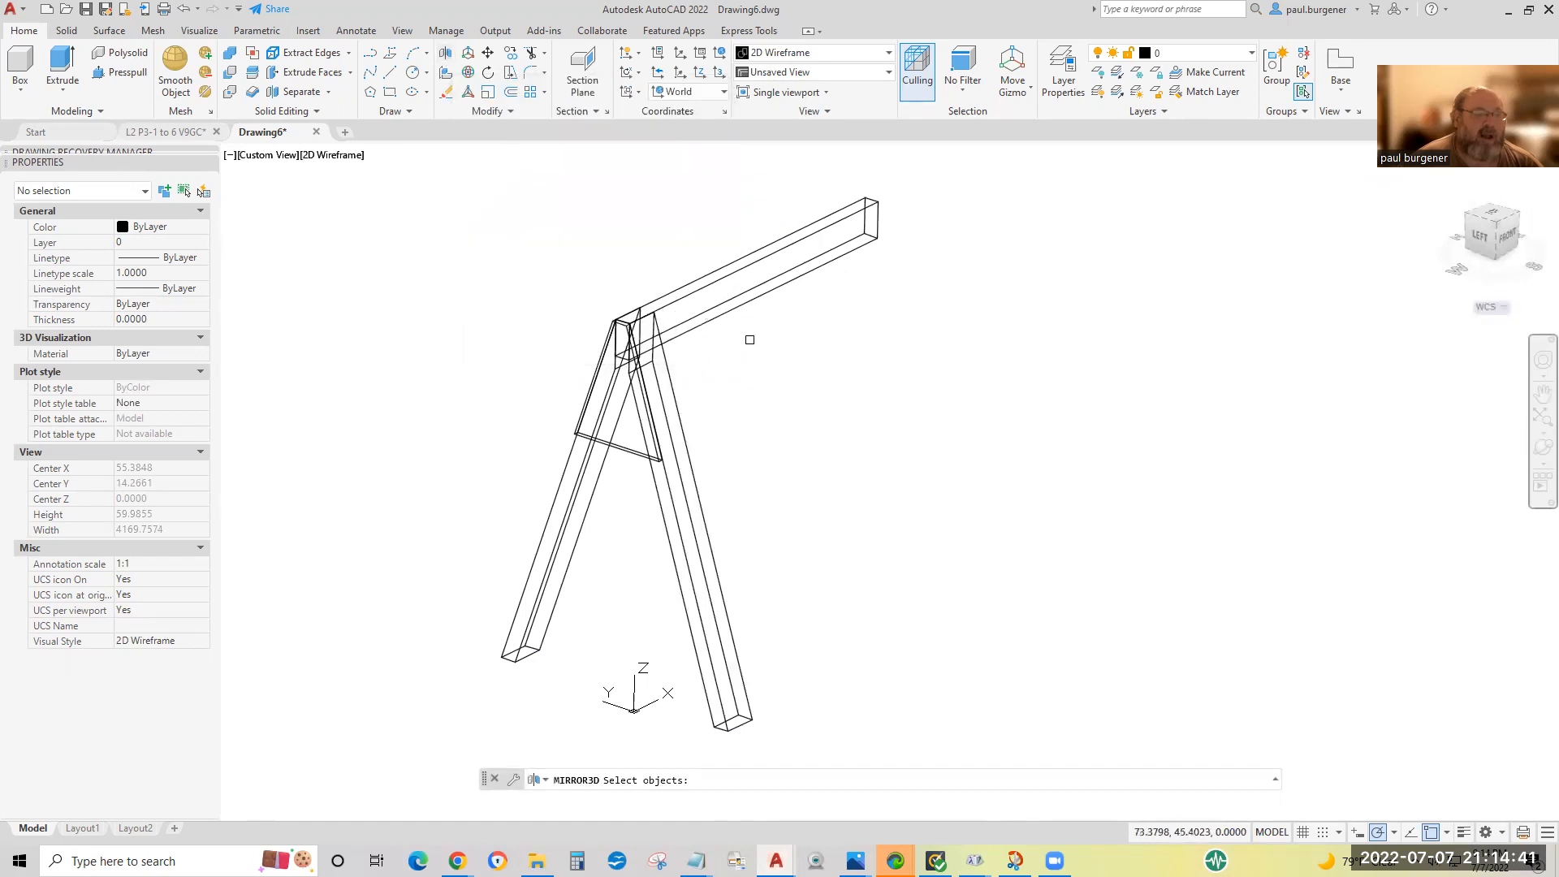
{"action": "left_click", "coordinate": [748, 481]}
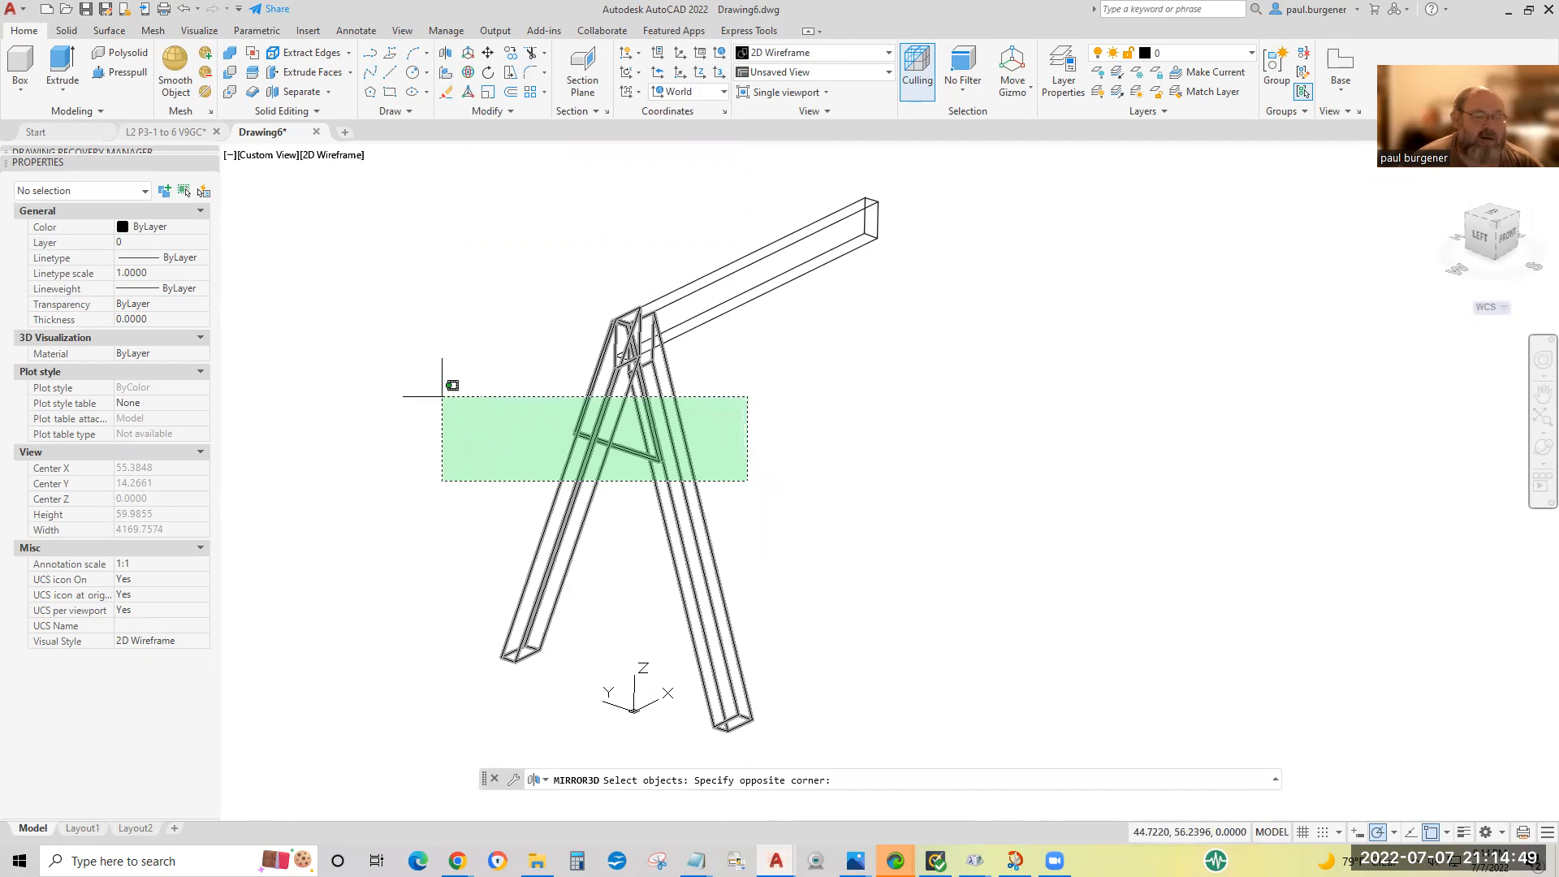
{"action": "left_click", "coordinate": [443, 396]}
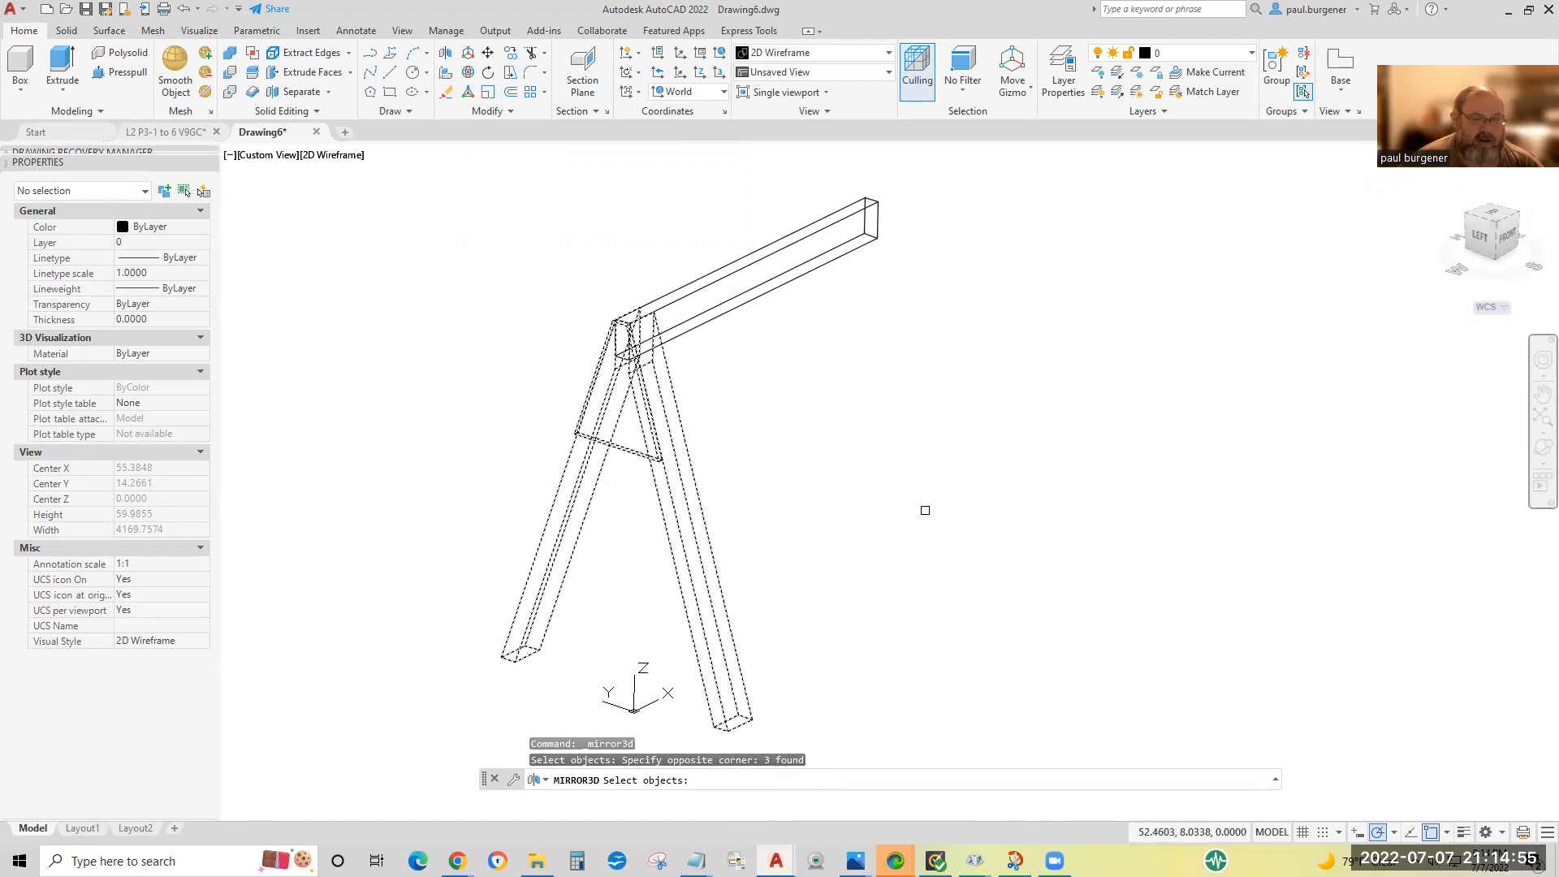
{"action": "key", "text": "Return"}
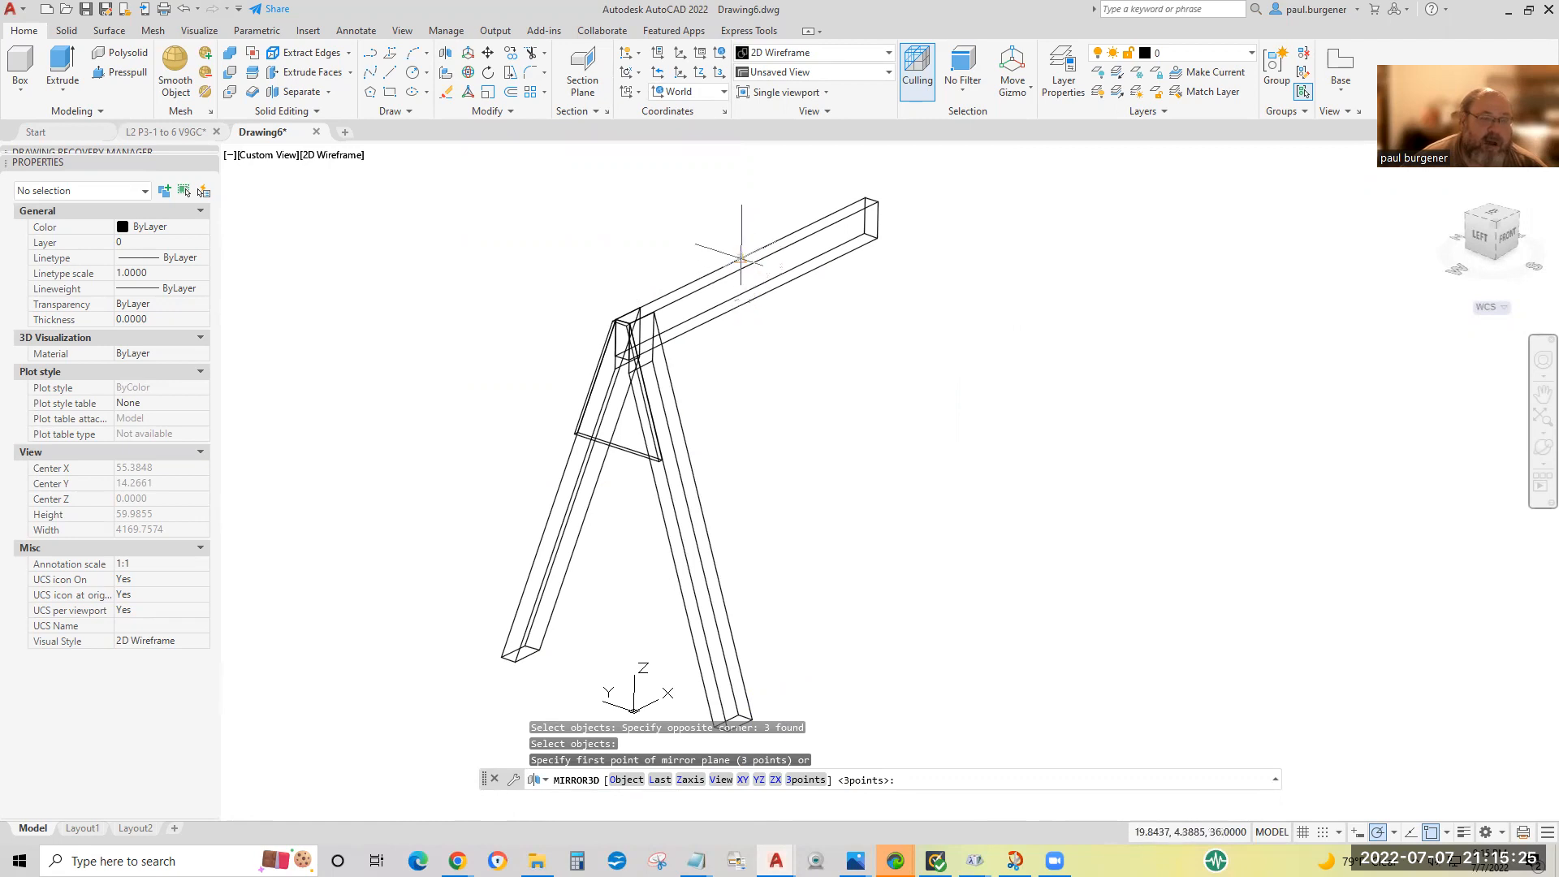
{"action": "left_click", "coordinate": [753, 301]}
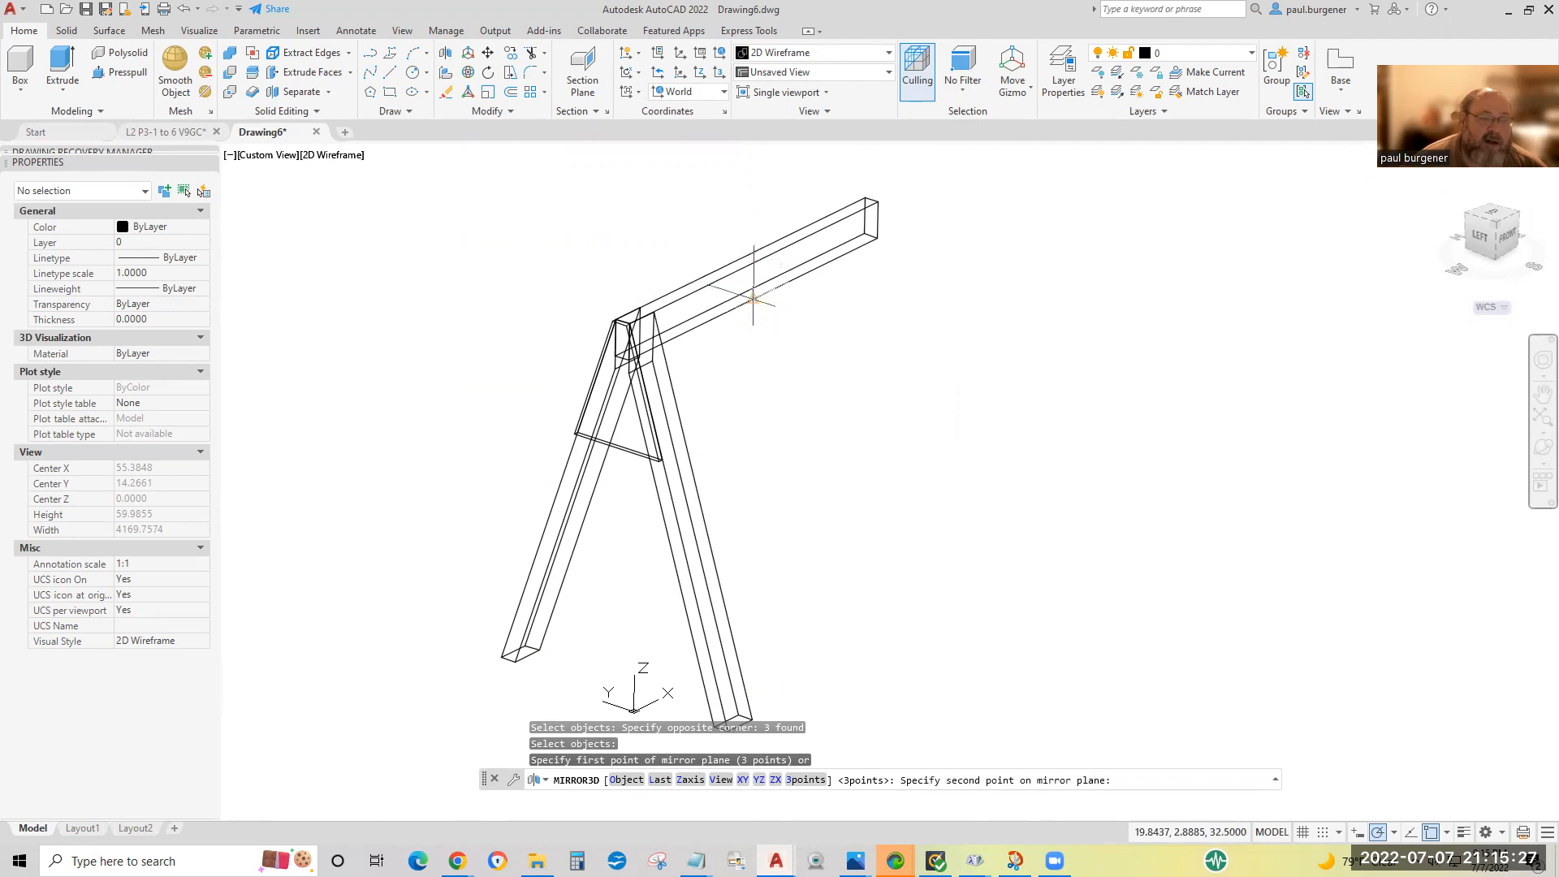
{"action": "left_click", "coordinate": [753, 264]}
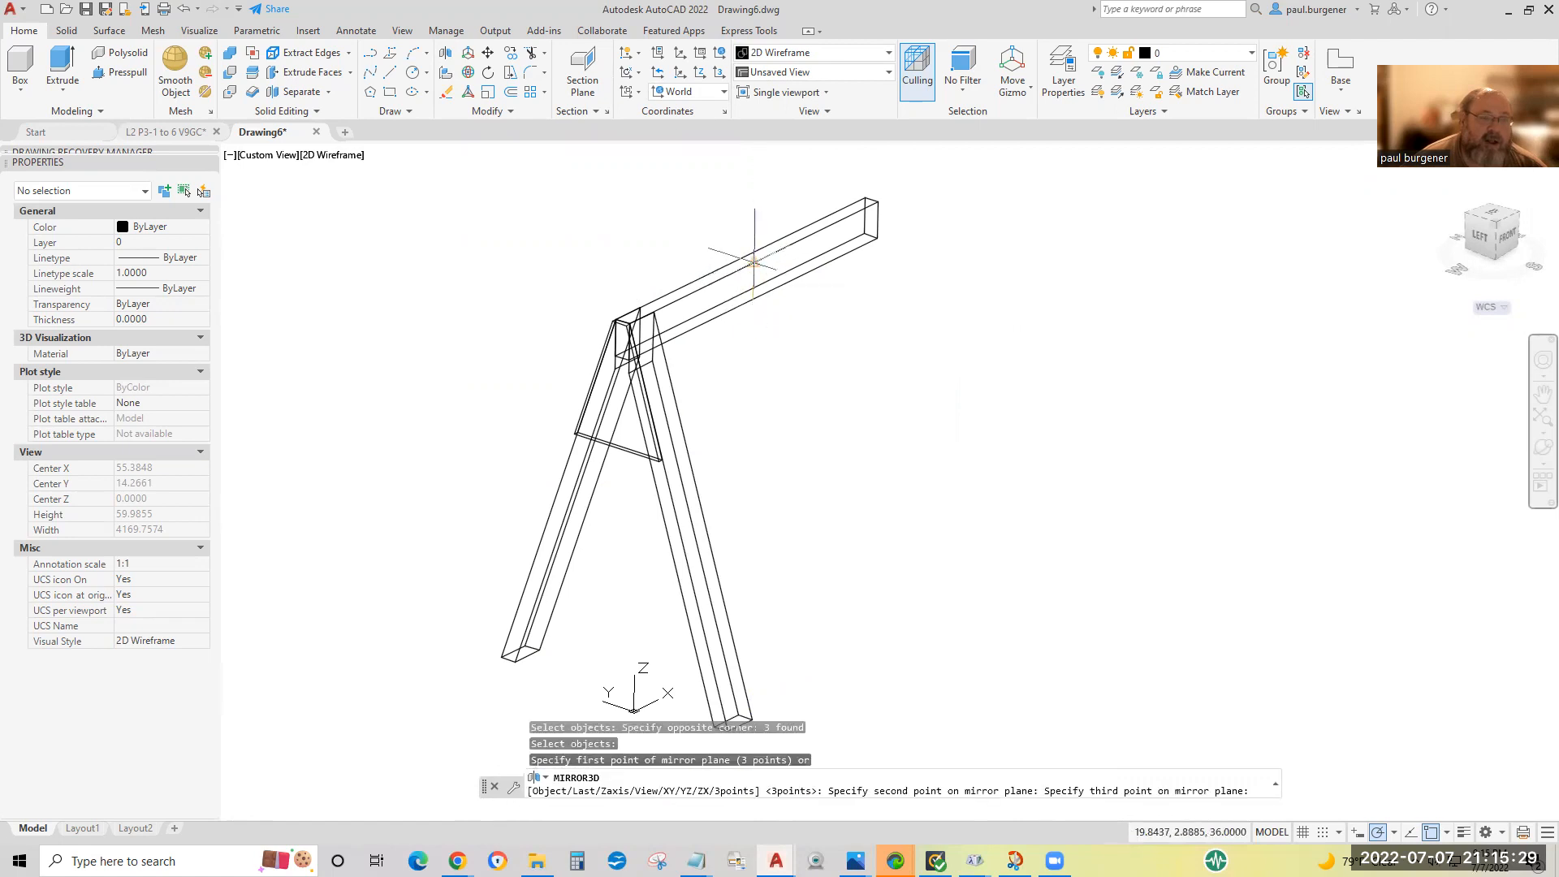
{"action": "left_click", "coordinate": [741, 258]}
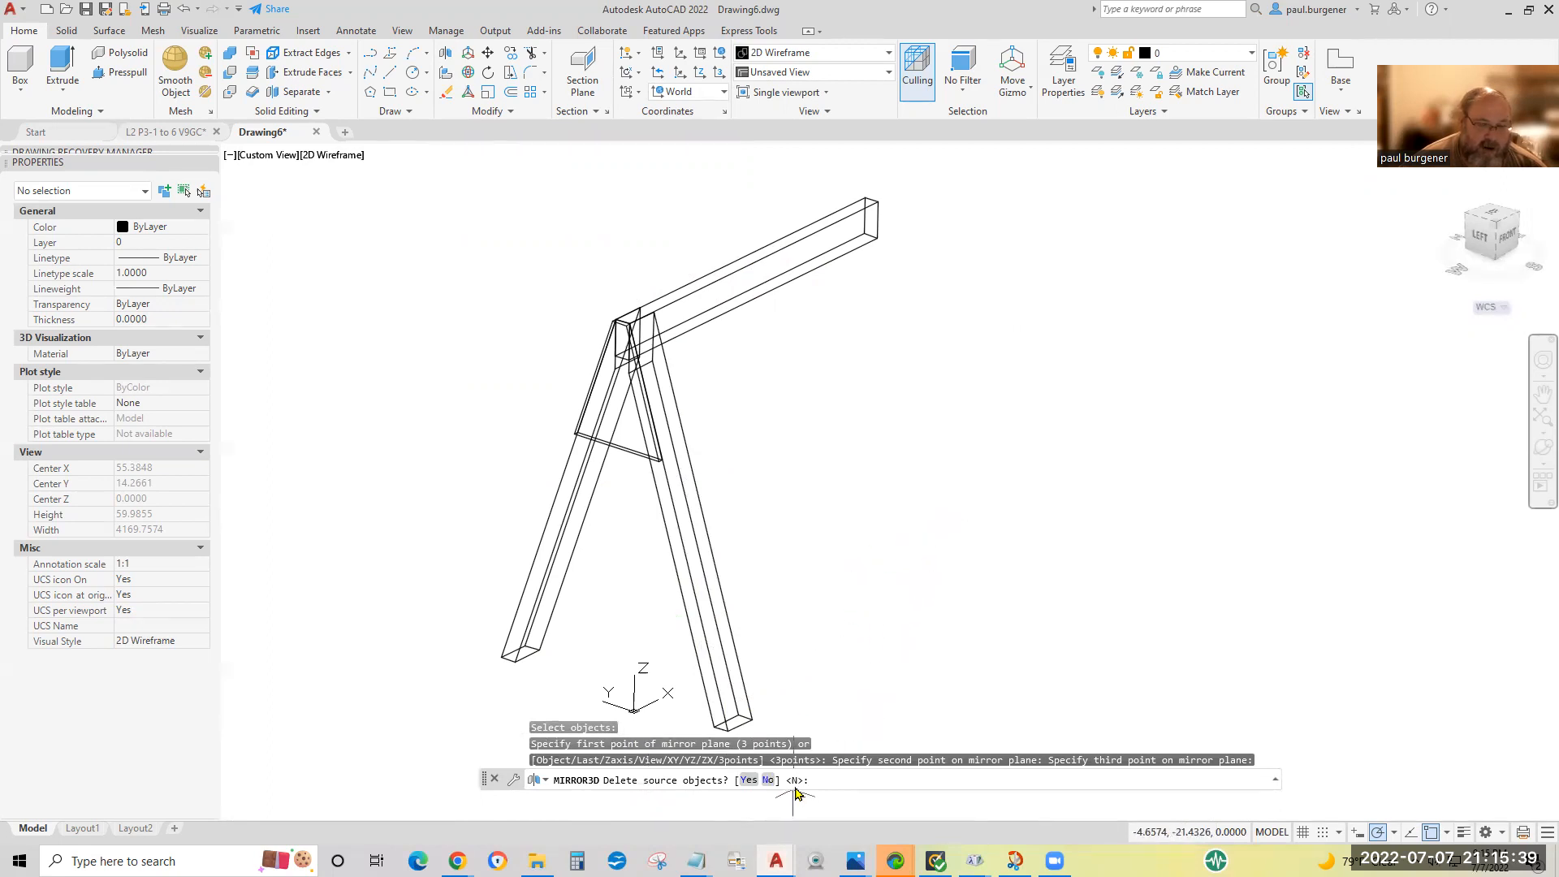
{"action": "key", "text": "Return"}
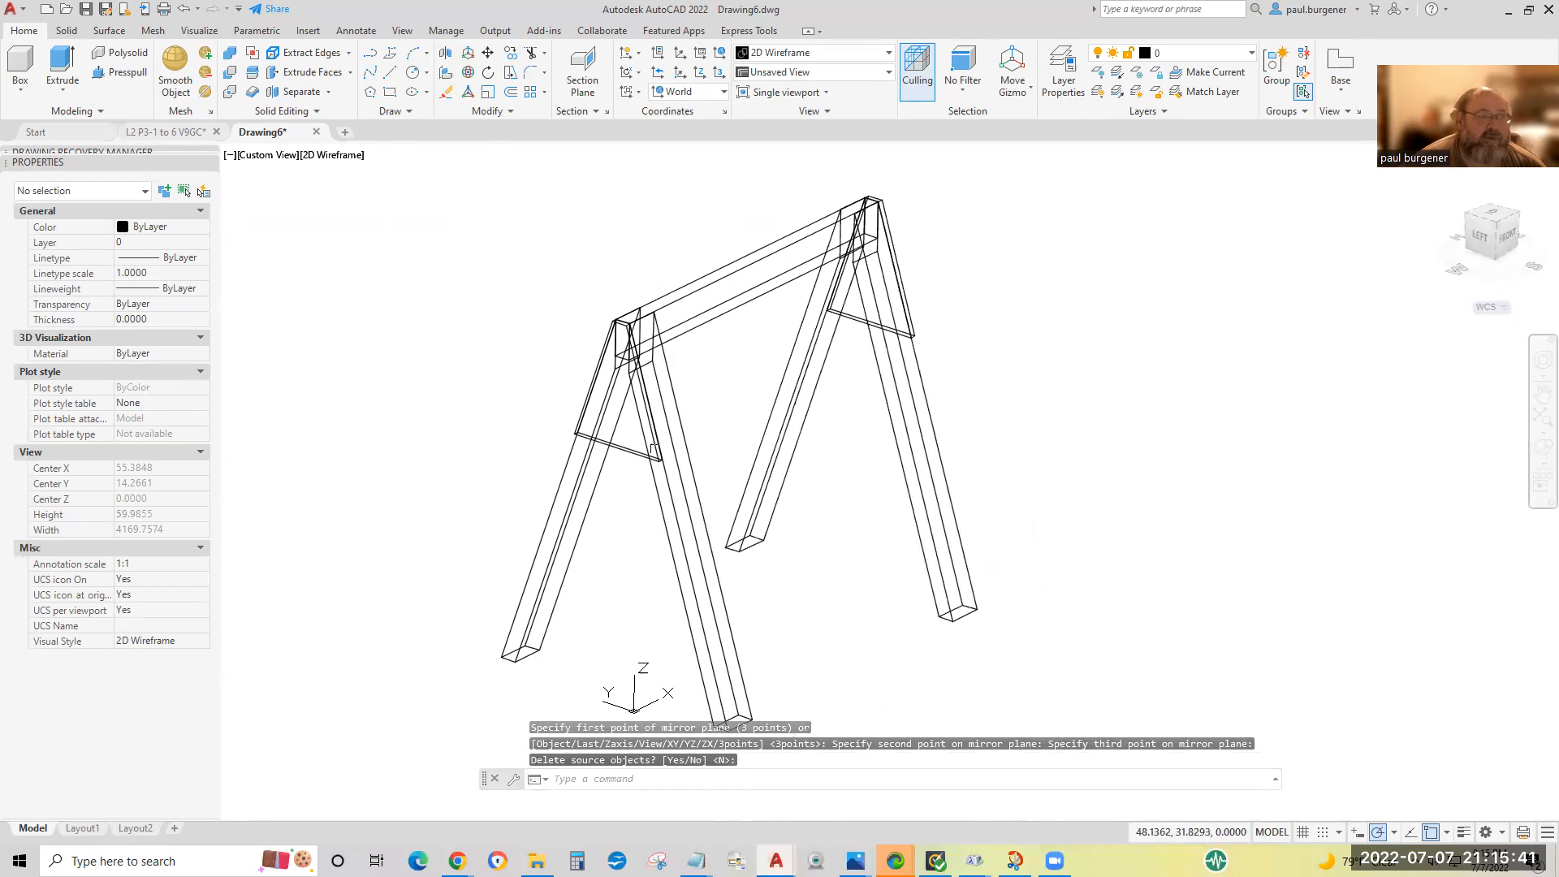
Compare the completed sawhorse in the Hidden, Conceptual and X-Ray visual styles, finishing in Conceptual.
{"action": "left_click", "coordinate": [333, 155]}
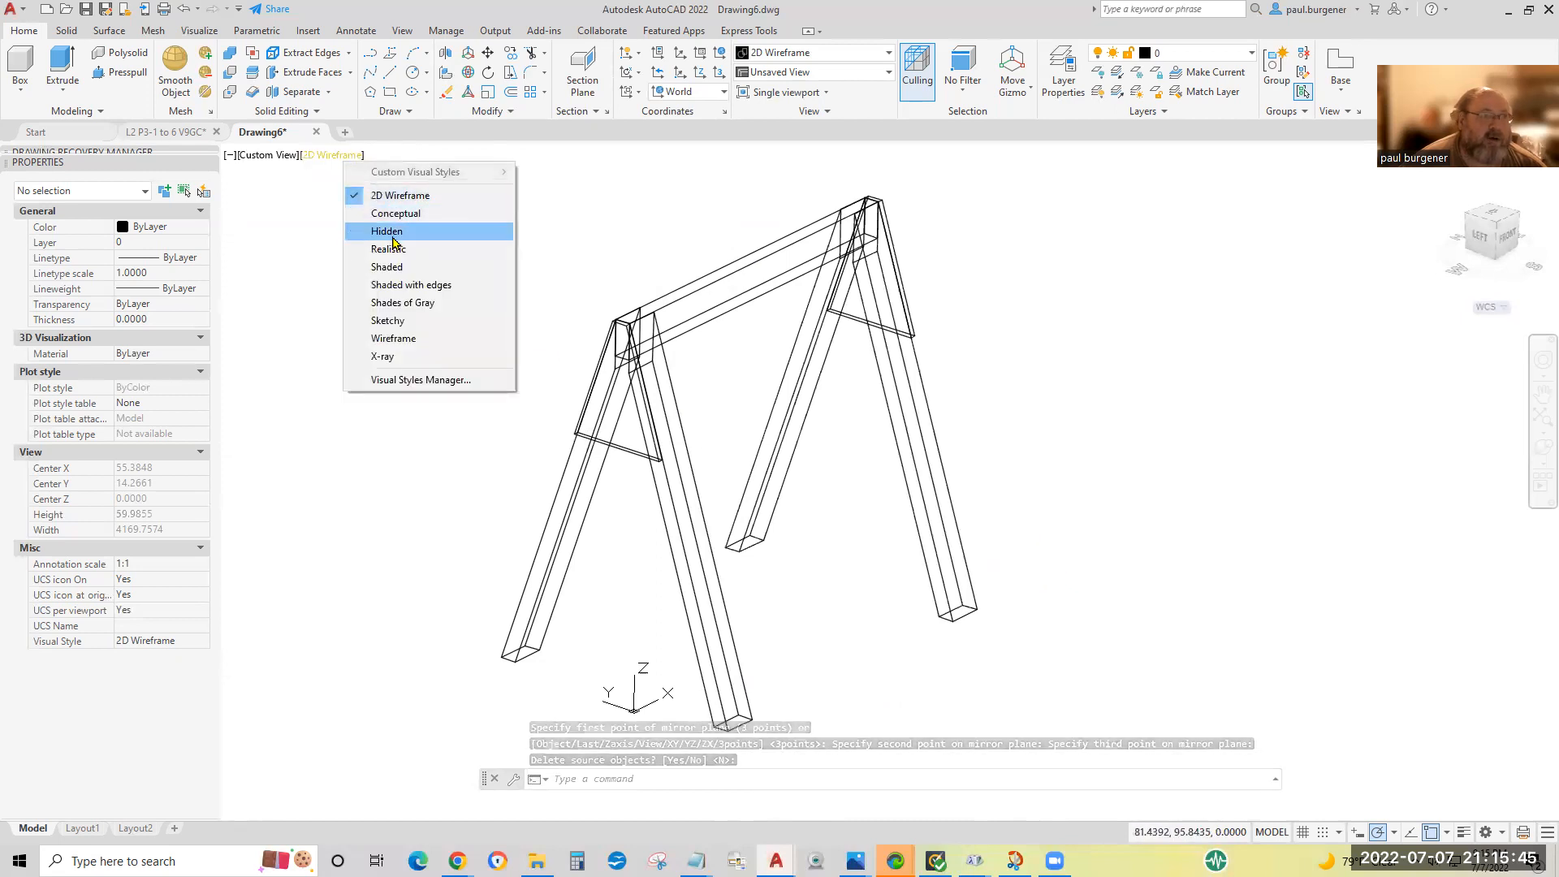
{"action": "left_click", "coordinate": [389, 233]}
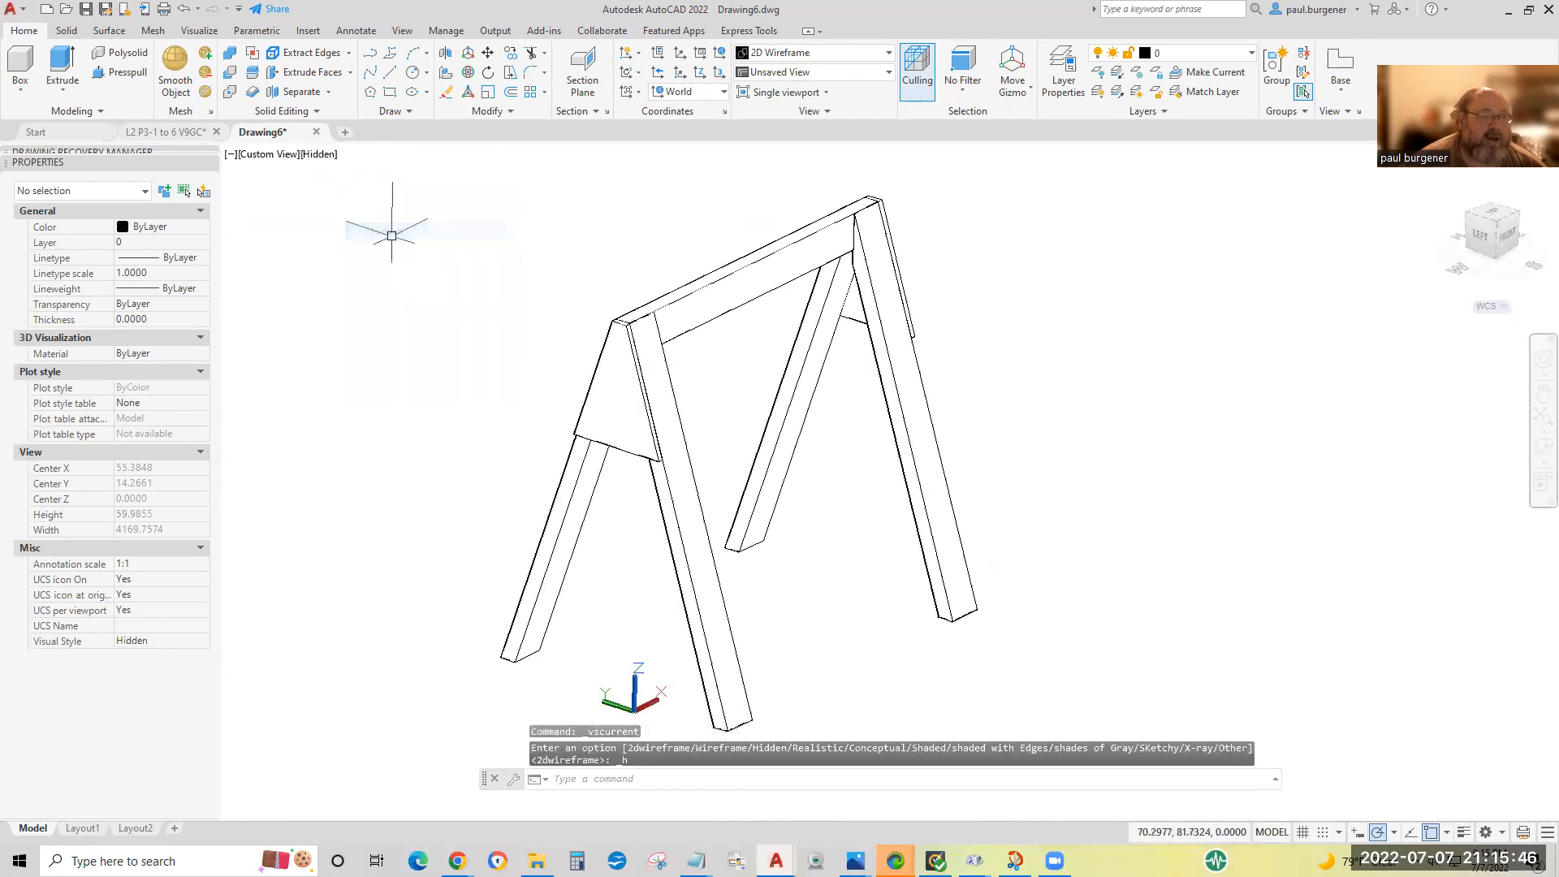
{"action": "left_click", "coordinate": [322, 156]}
{"action": "left_click", "coordinate": [384, 215]}
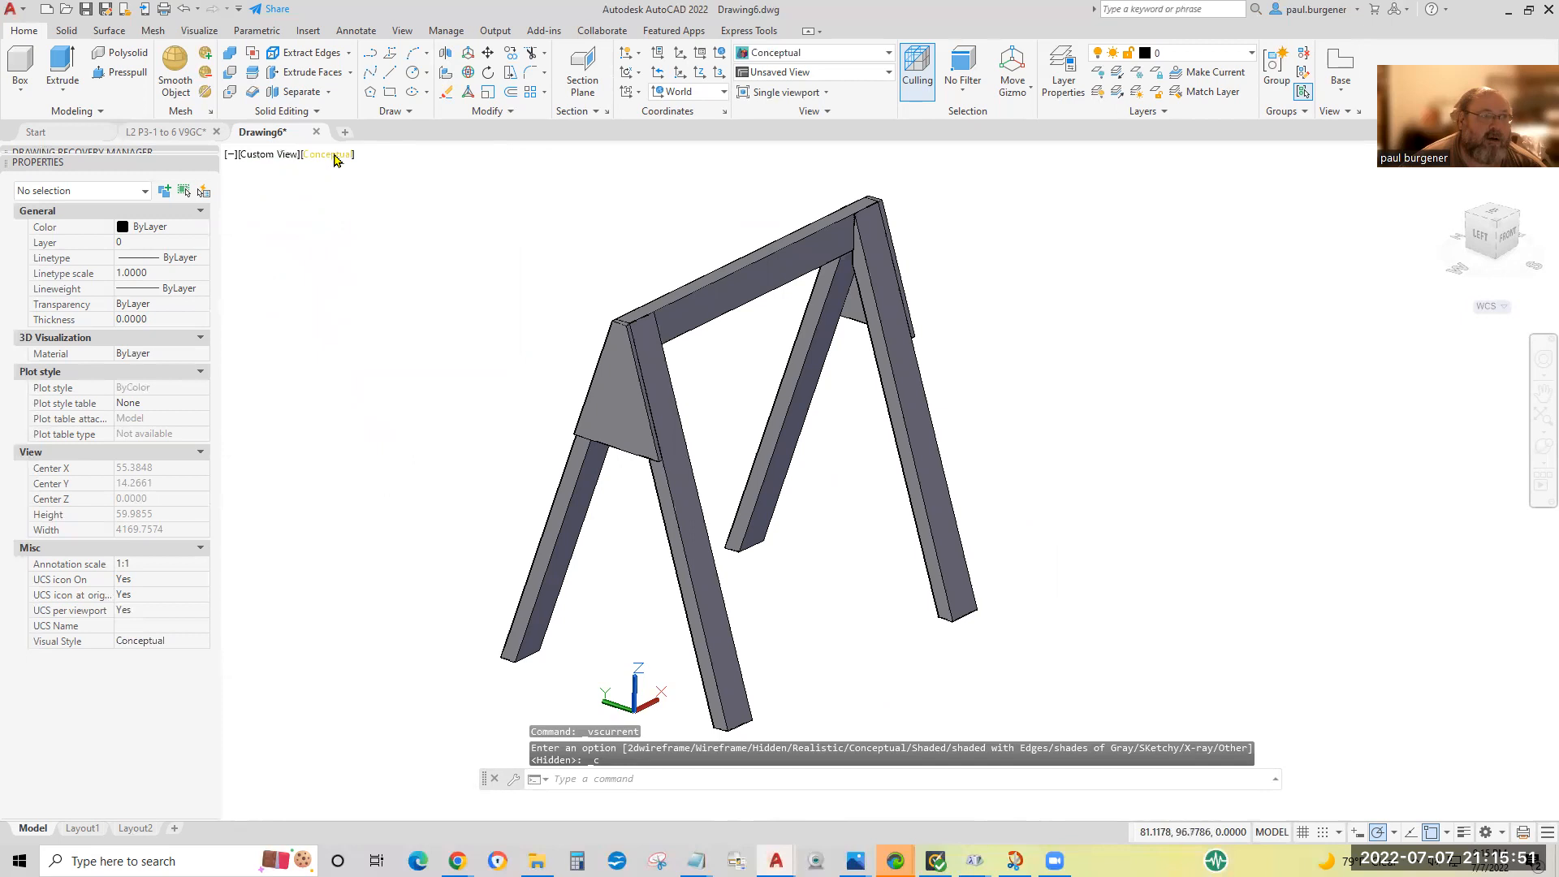
{"action": "left_click", "coordinate": [335, 156]}
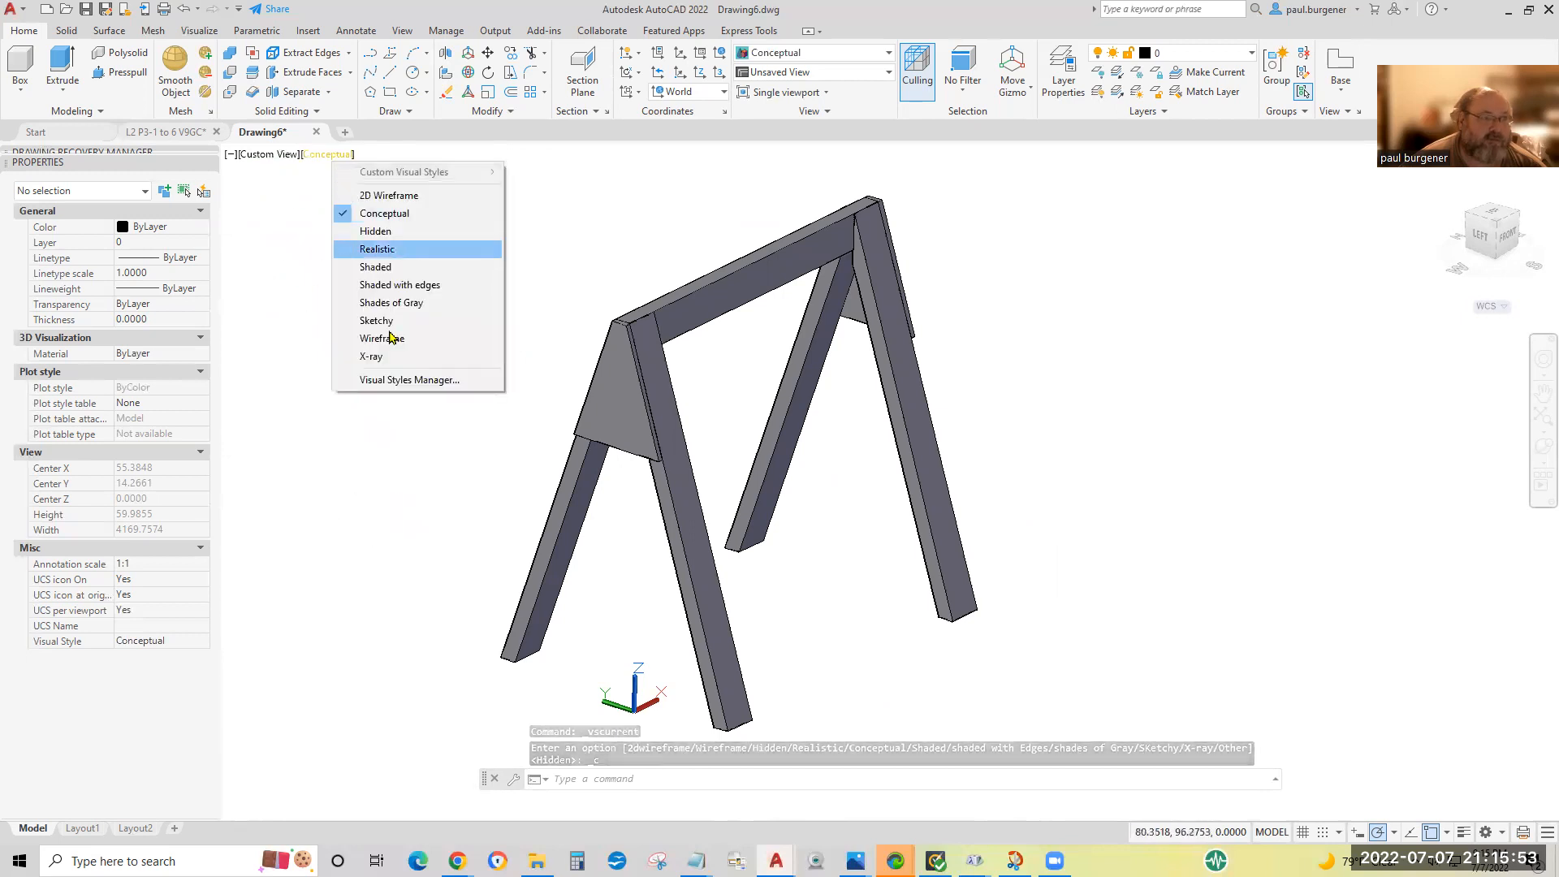
{"action": "left_click", "coordinate": [380, 355]}
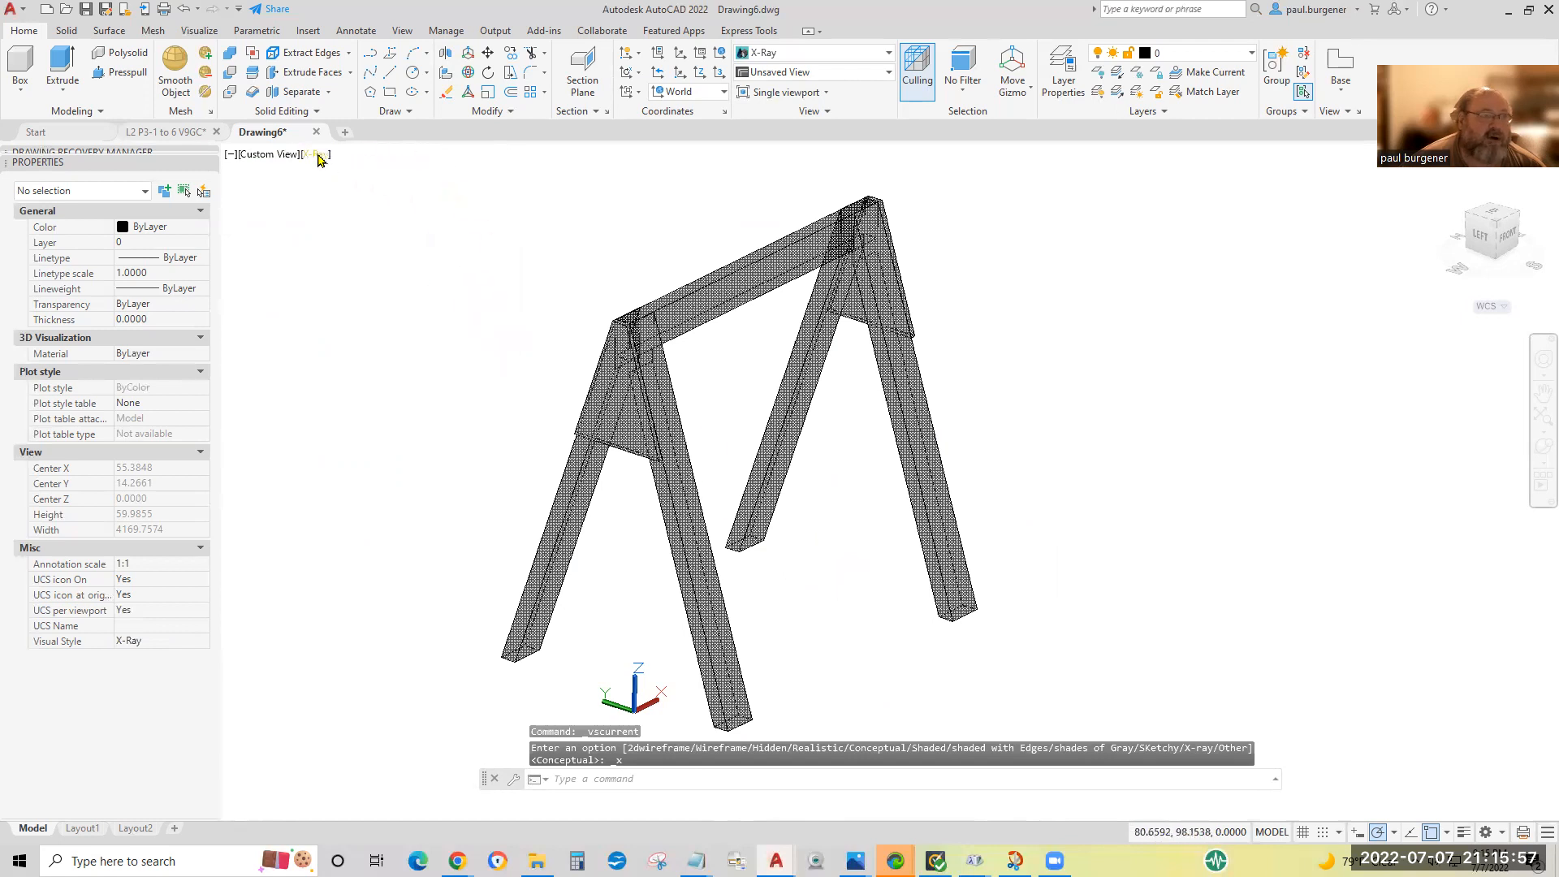
{"action": "left_click", "coordinate": [316, 156]}
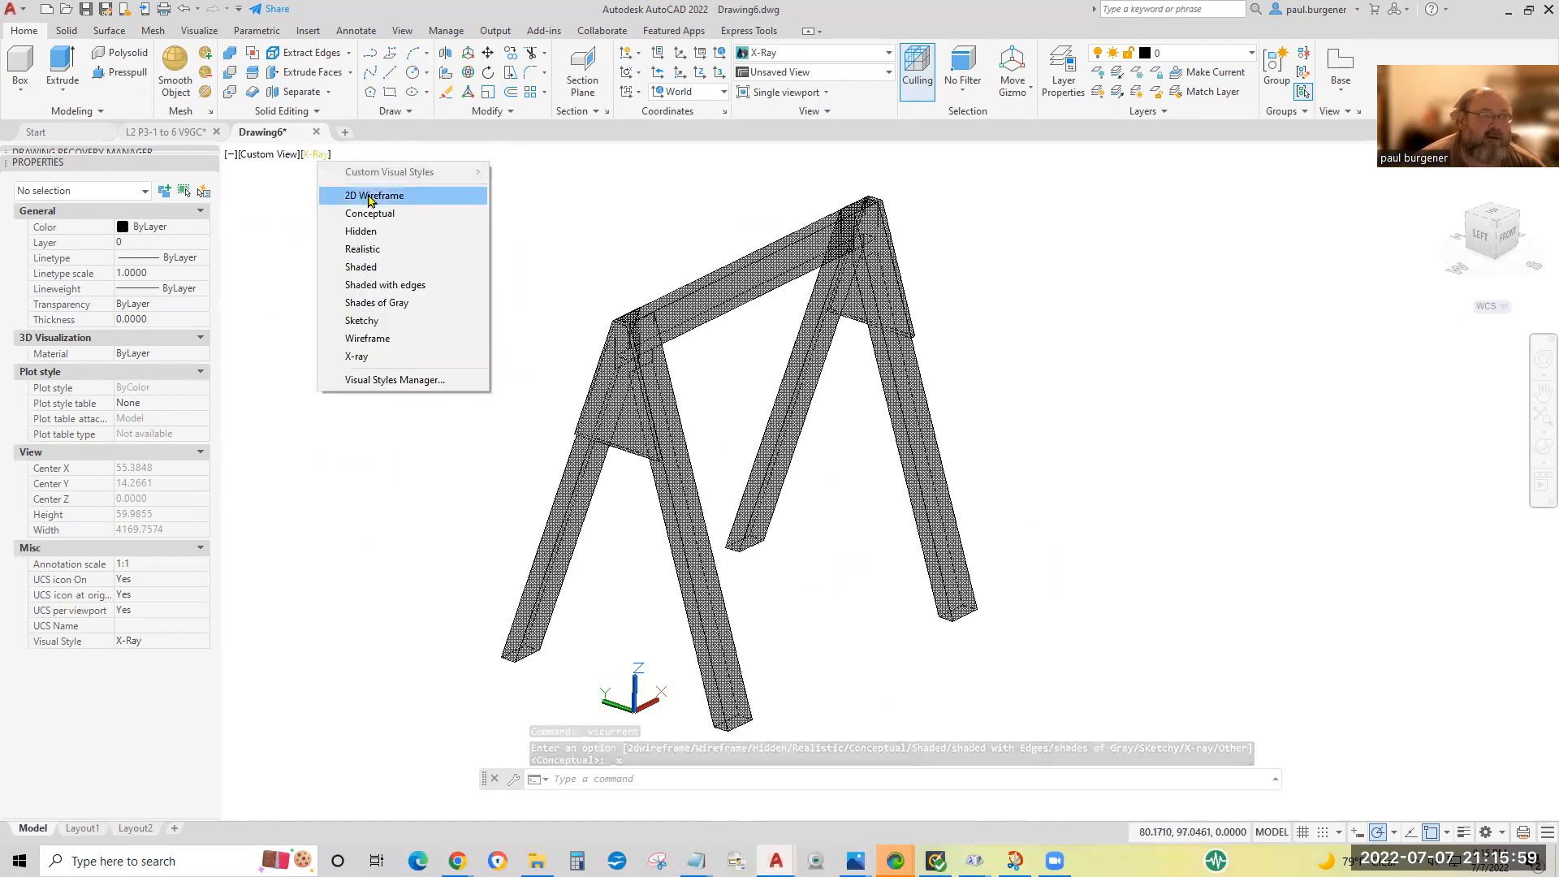
{"action": "left_click", "coordinate": [369, 214]}
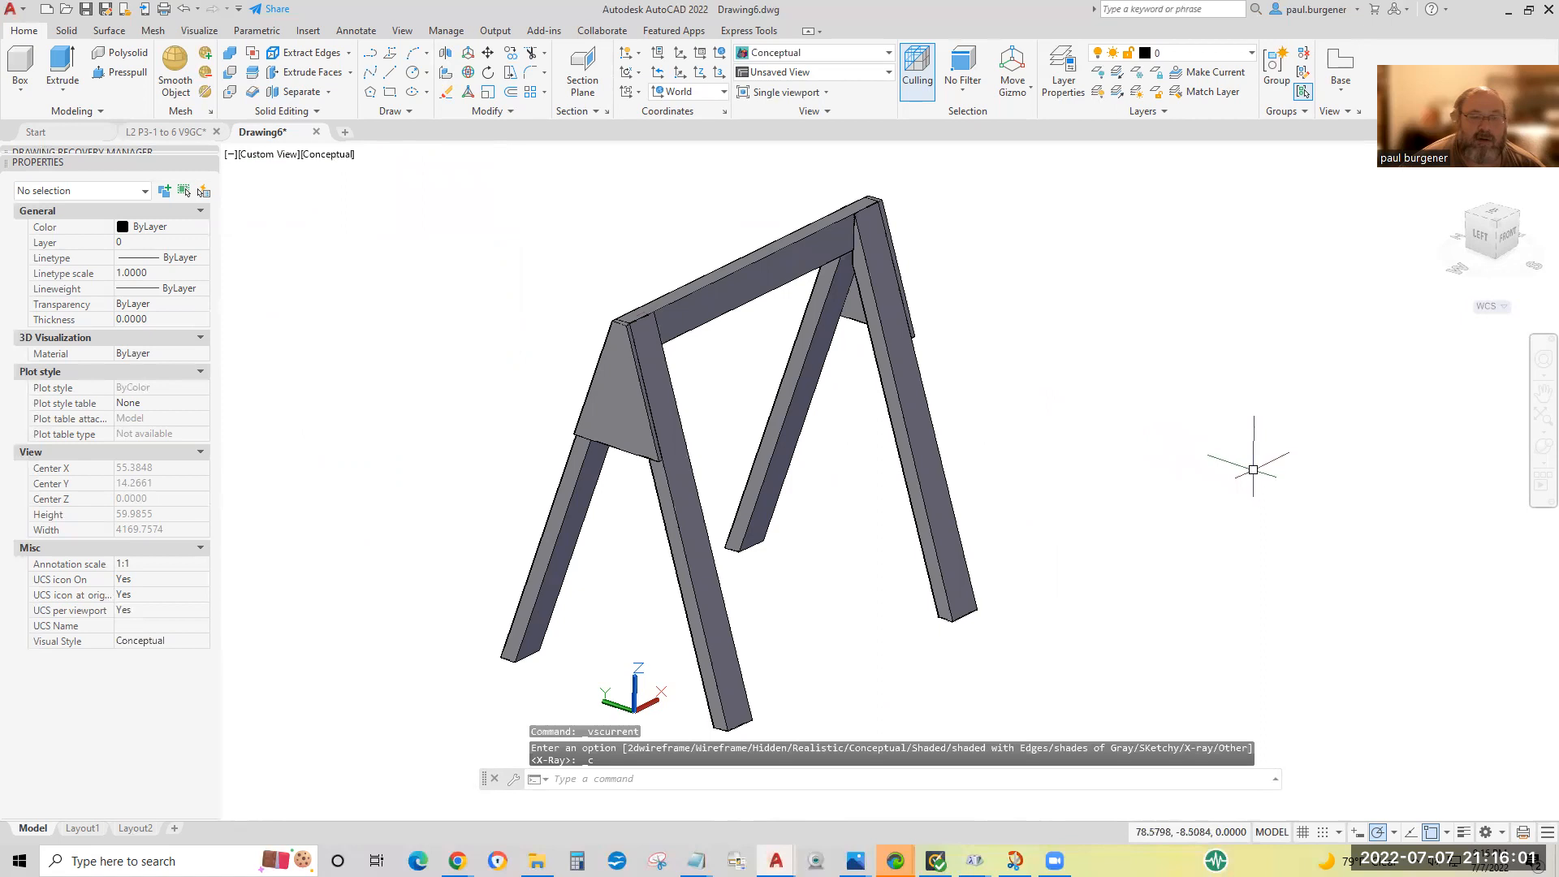
Spin the shaded sawhorse with Continuous Orbit to inspect it from all sides, and leave the orbit.
{"action": "left_click", "coordinate": [1537, 464]}
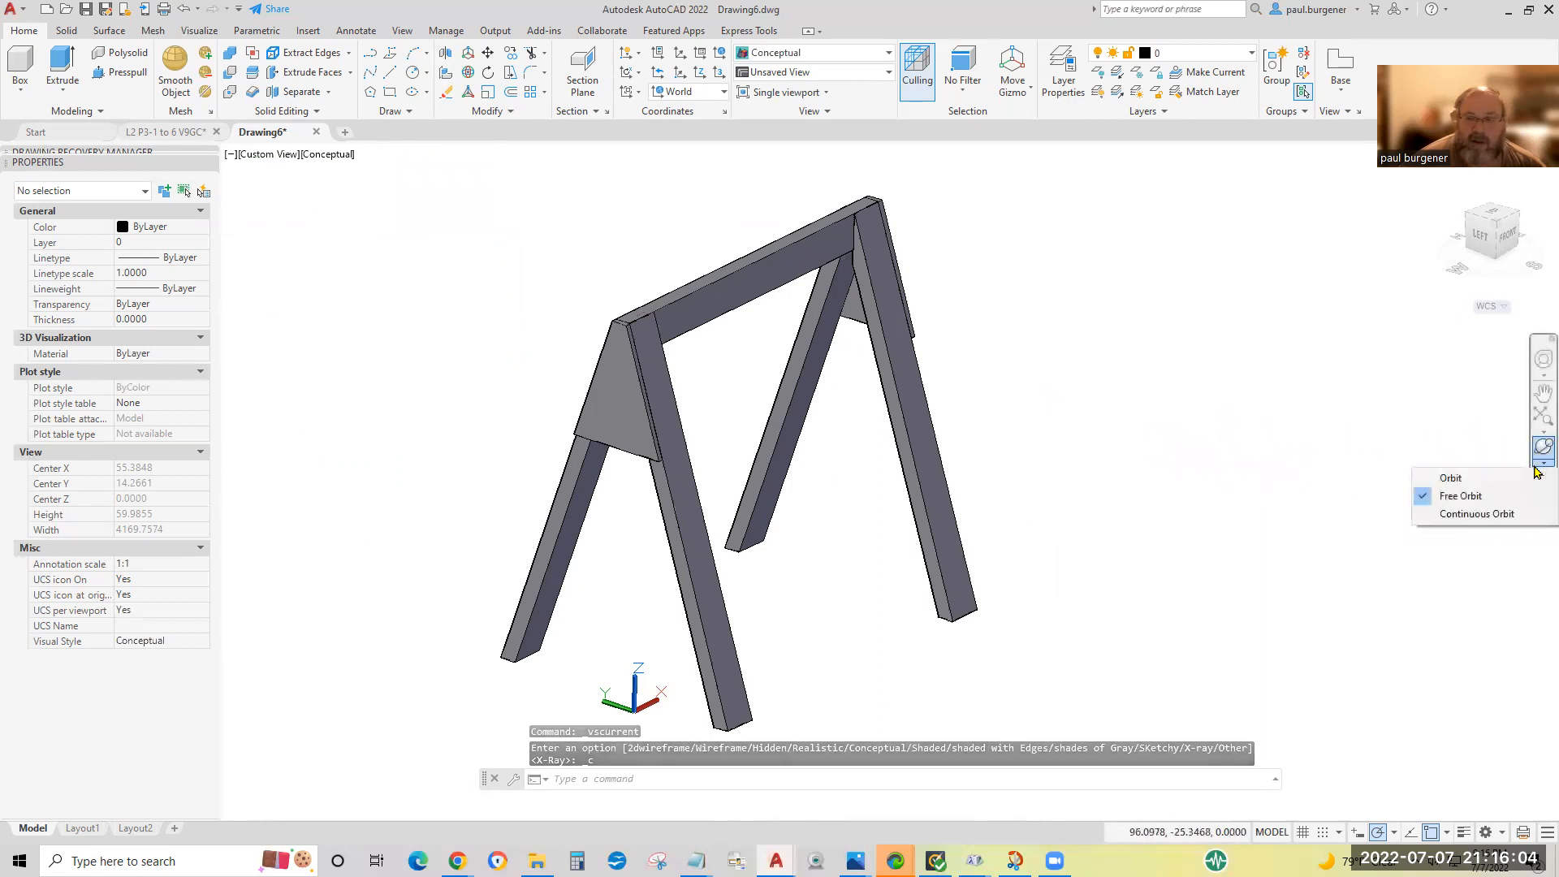
{"action": "left_click", "coordinate": [1464, 515]}
{"action": "left_click_drag", "start_coordinate": [827, 511], "coordinate": [865, 518]}
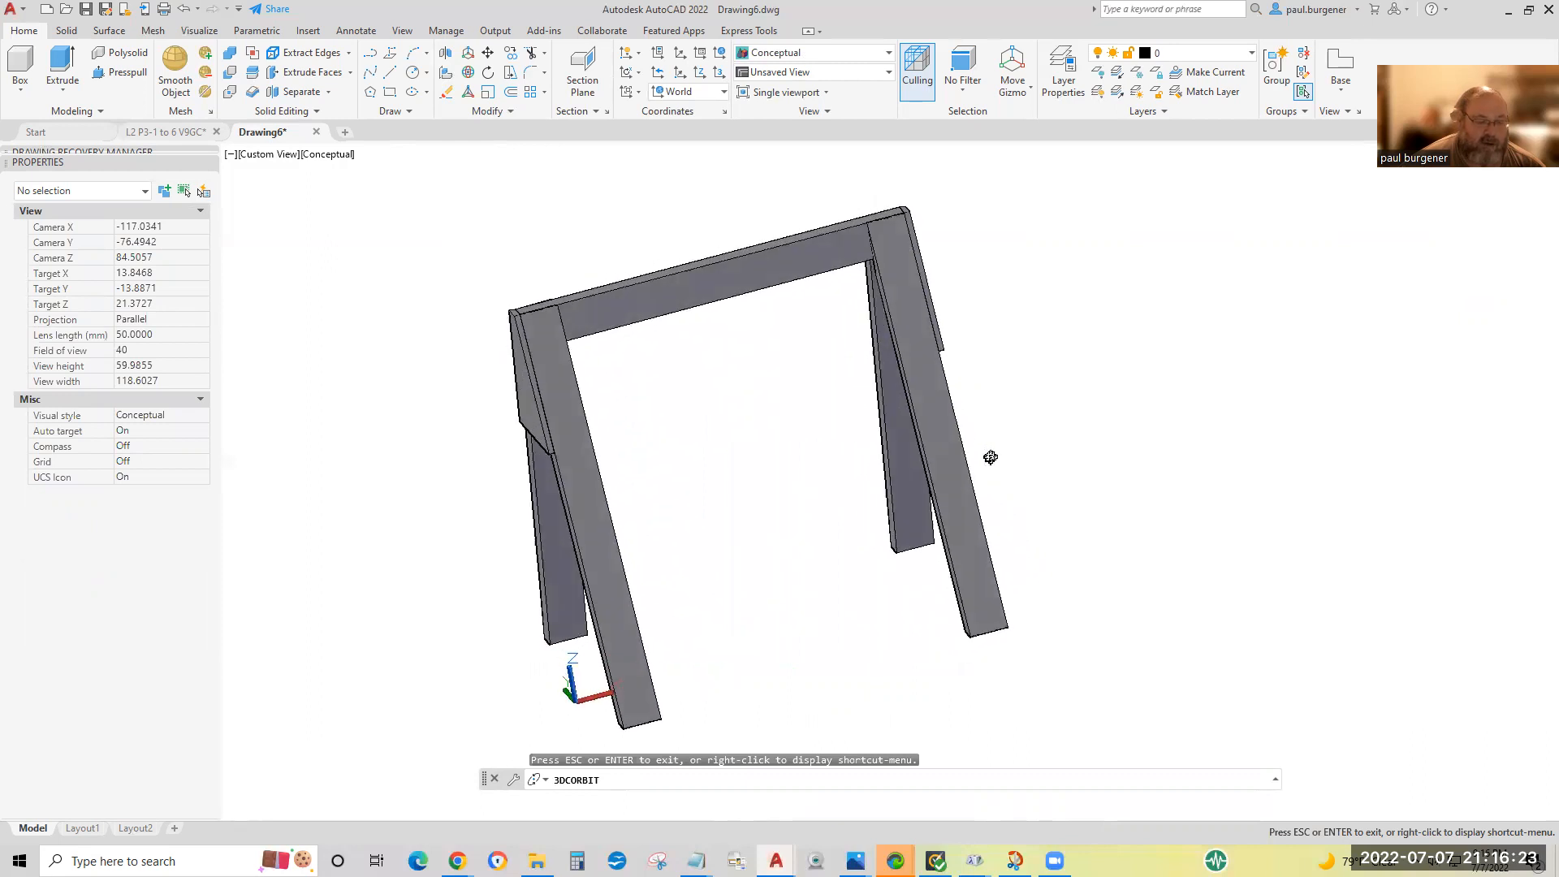
{"action": "key", "text": "Escape"}
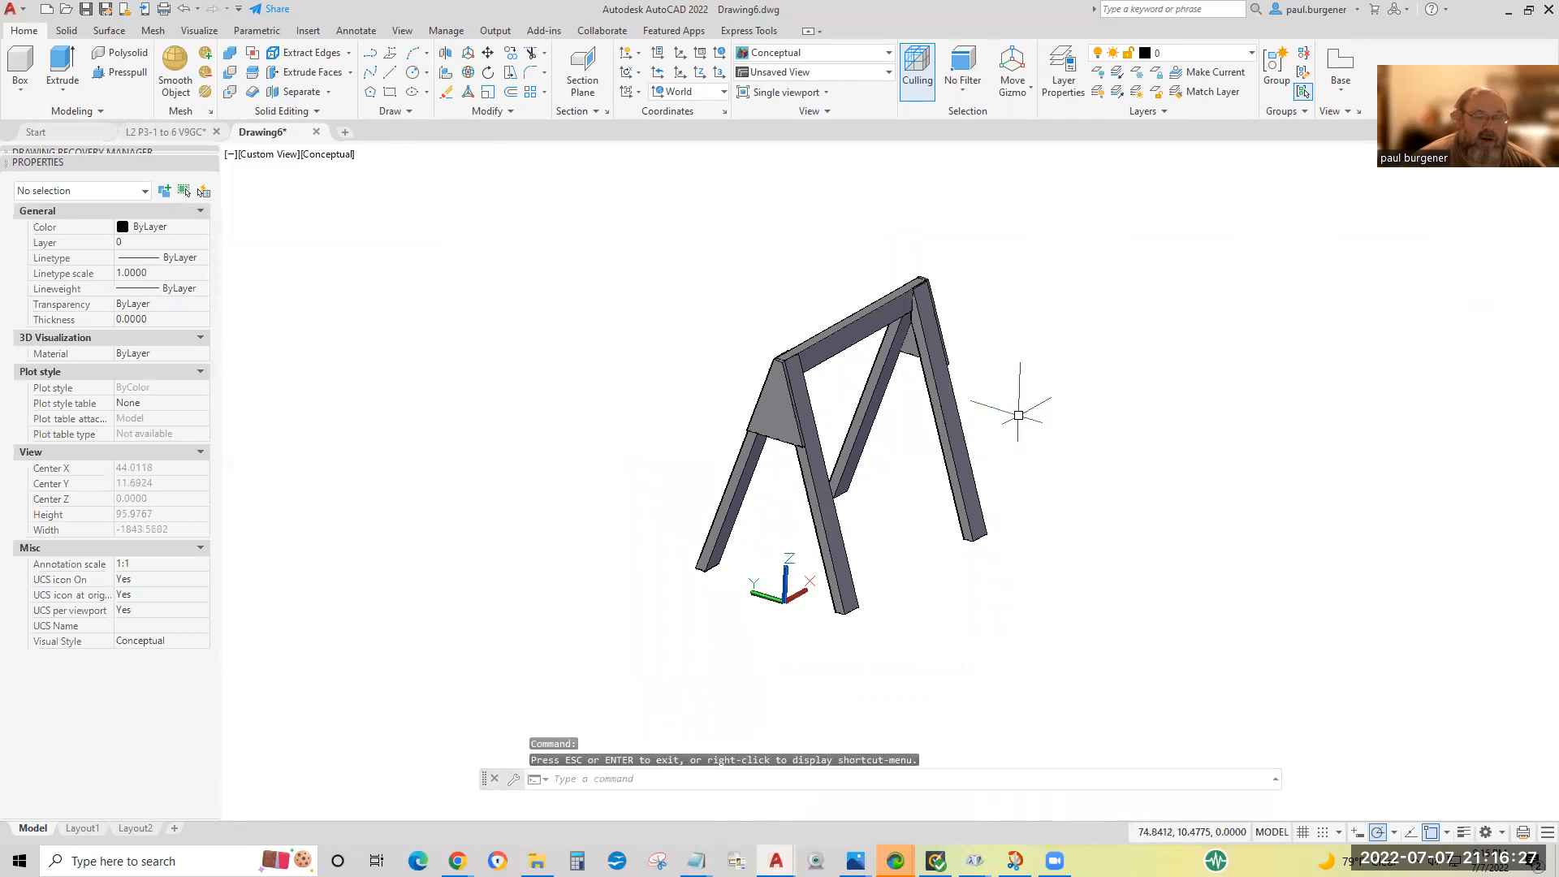
{"action": "middle_click_drag", "start_coordinate": [1018, 418], "coordinate": [924, 421]}
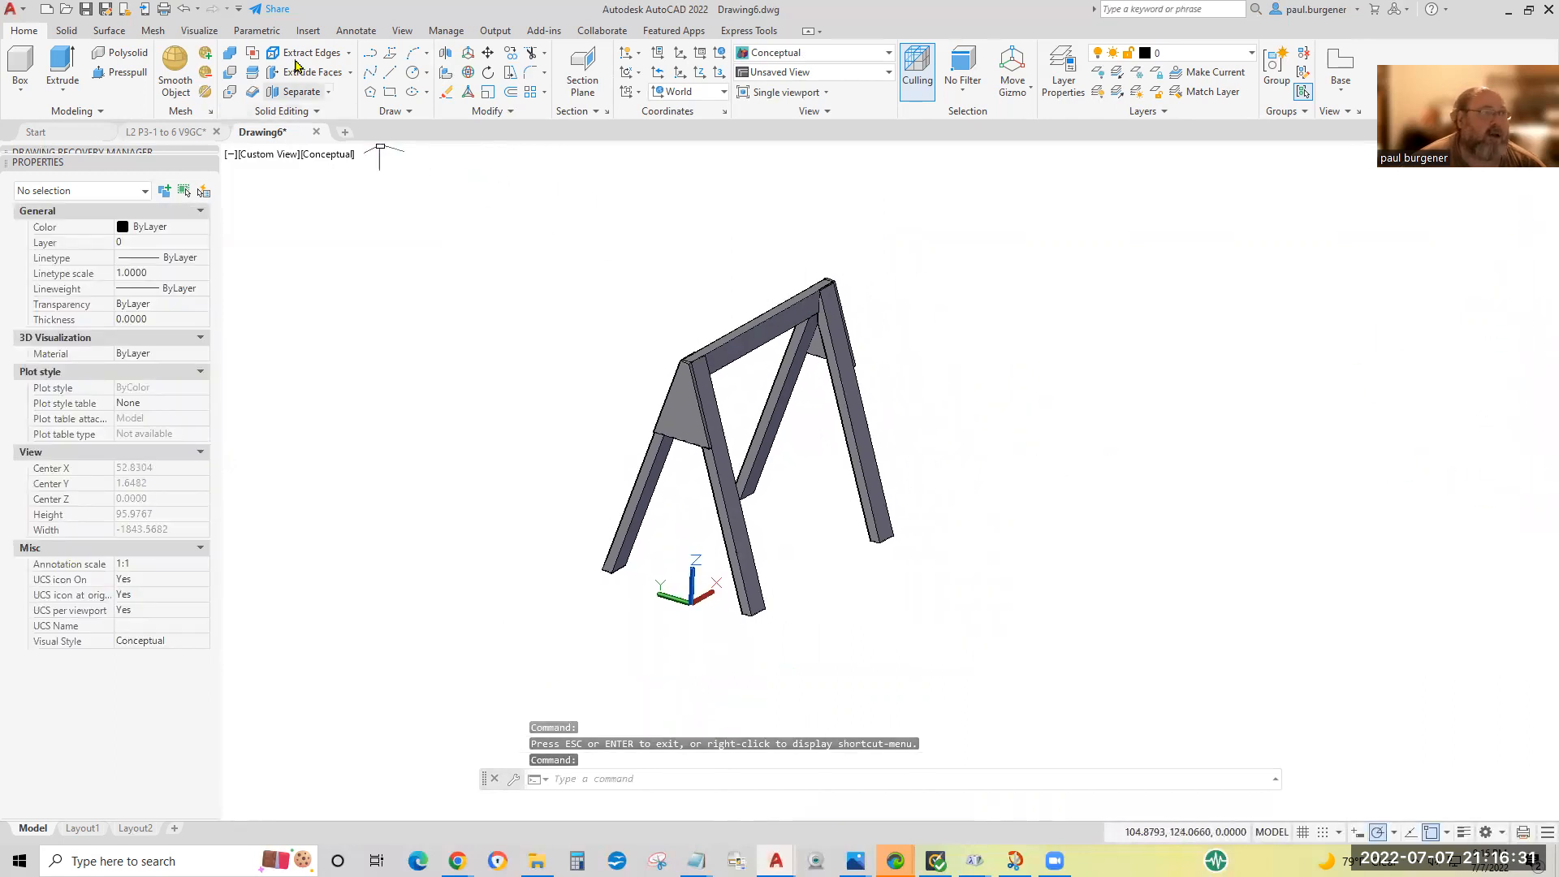
Turn the navigation bar off and back on.
{"action": "left_click", "coordinate": [402, 30]}
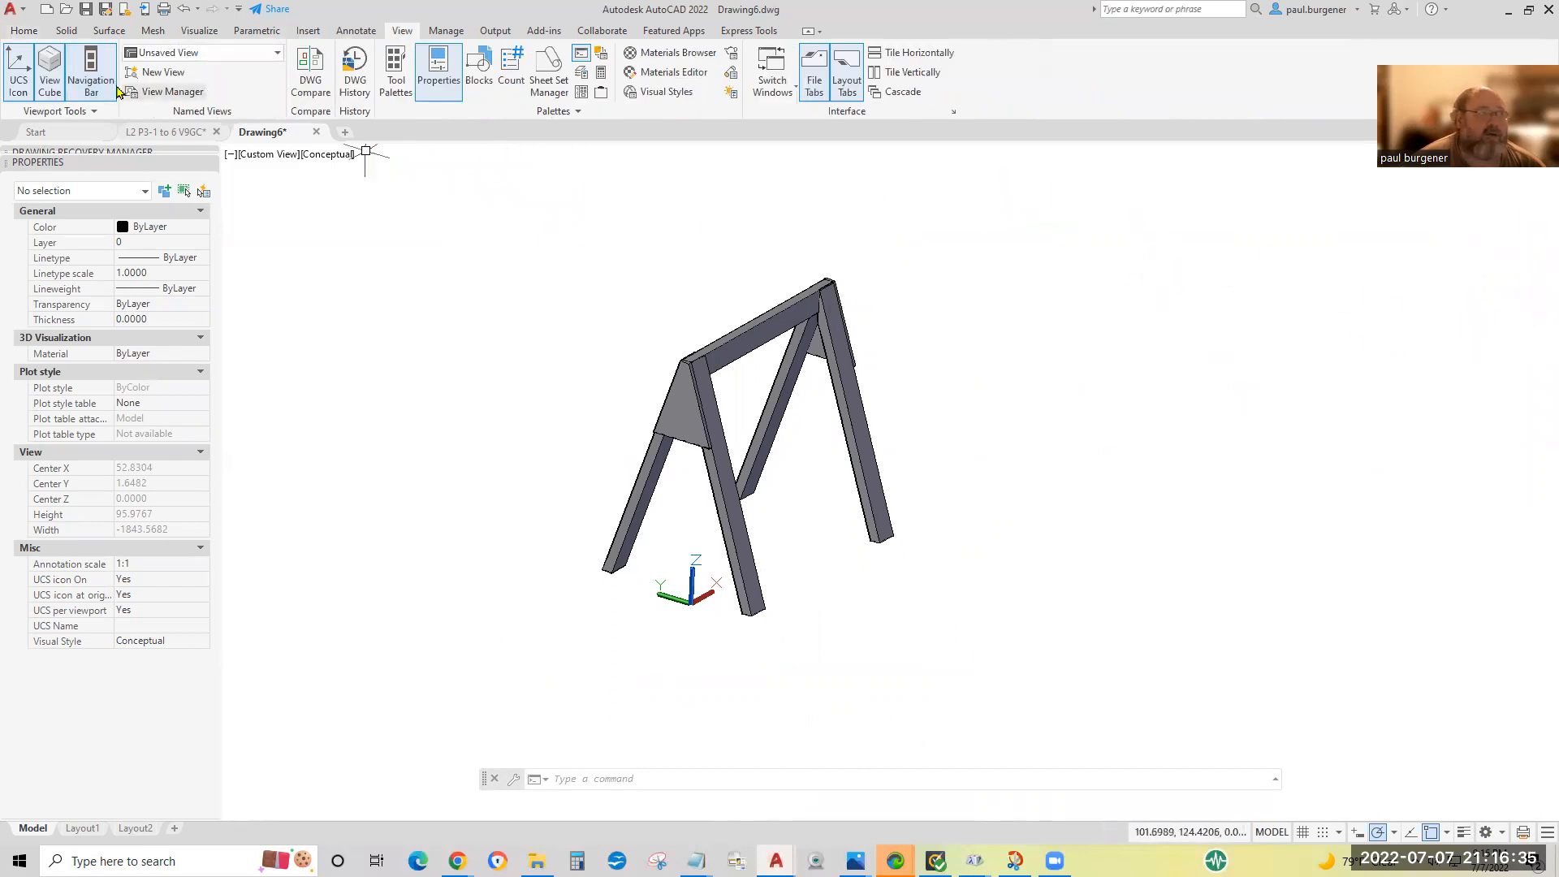
{"action": "left_click", "coordinate": [91, 75]}
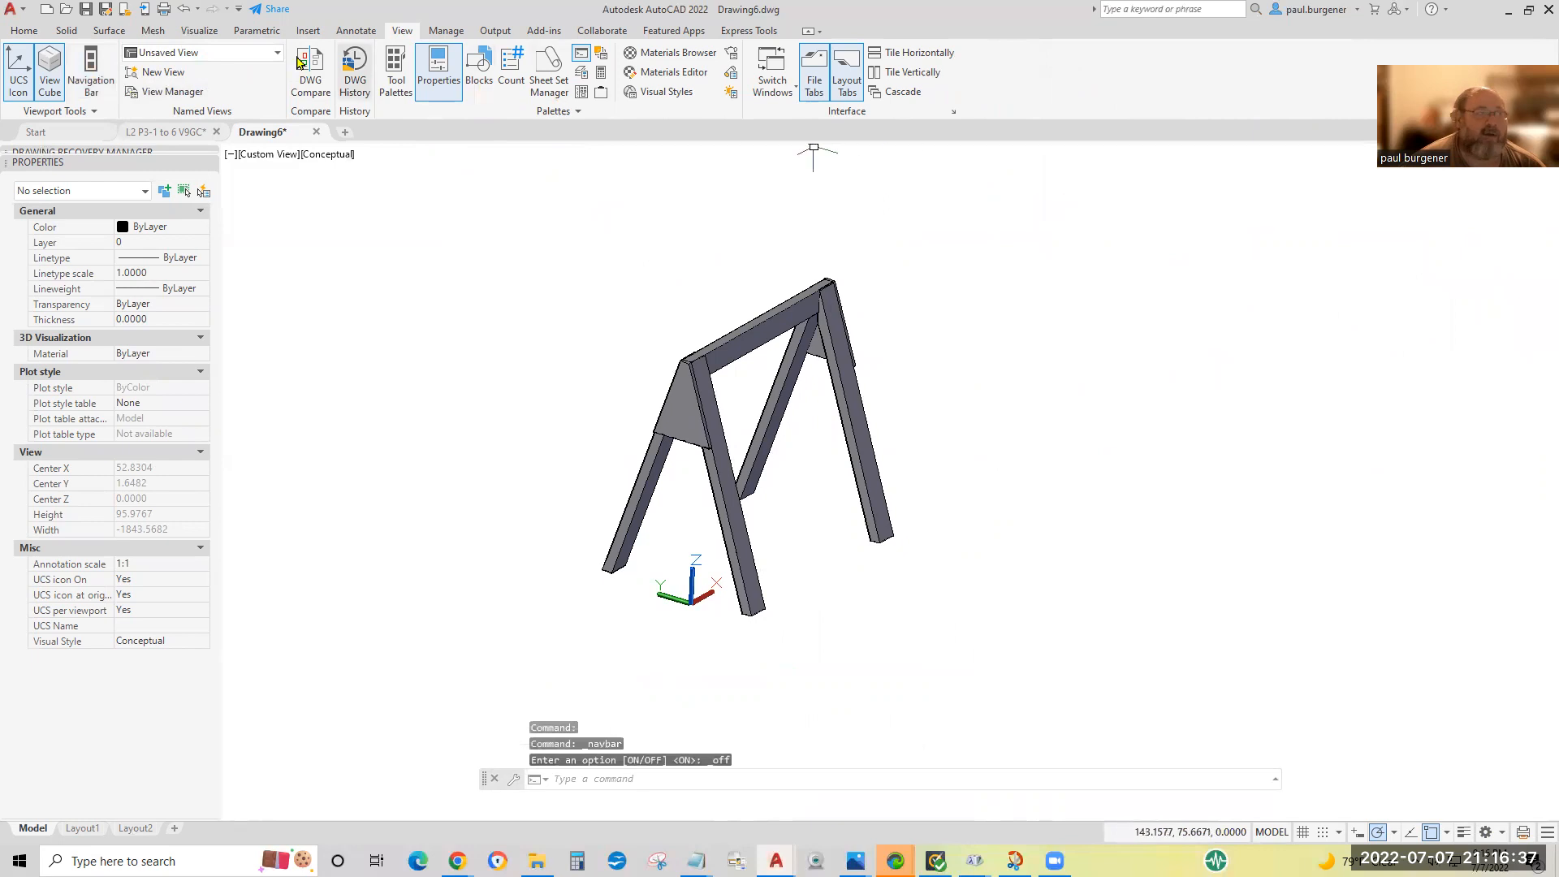
{"action": "left_click", "coordinate": [101, 66]}
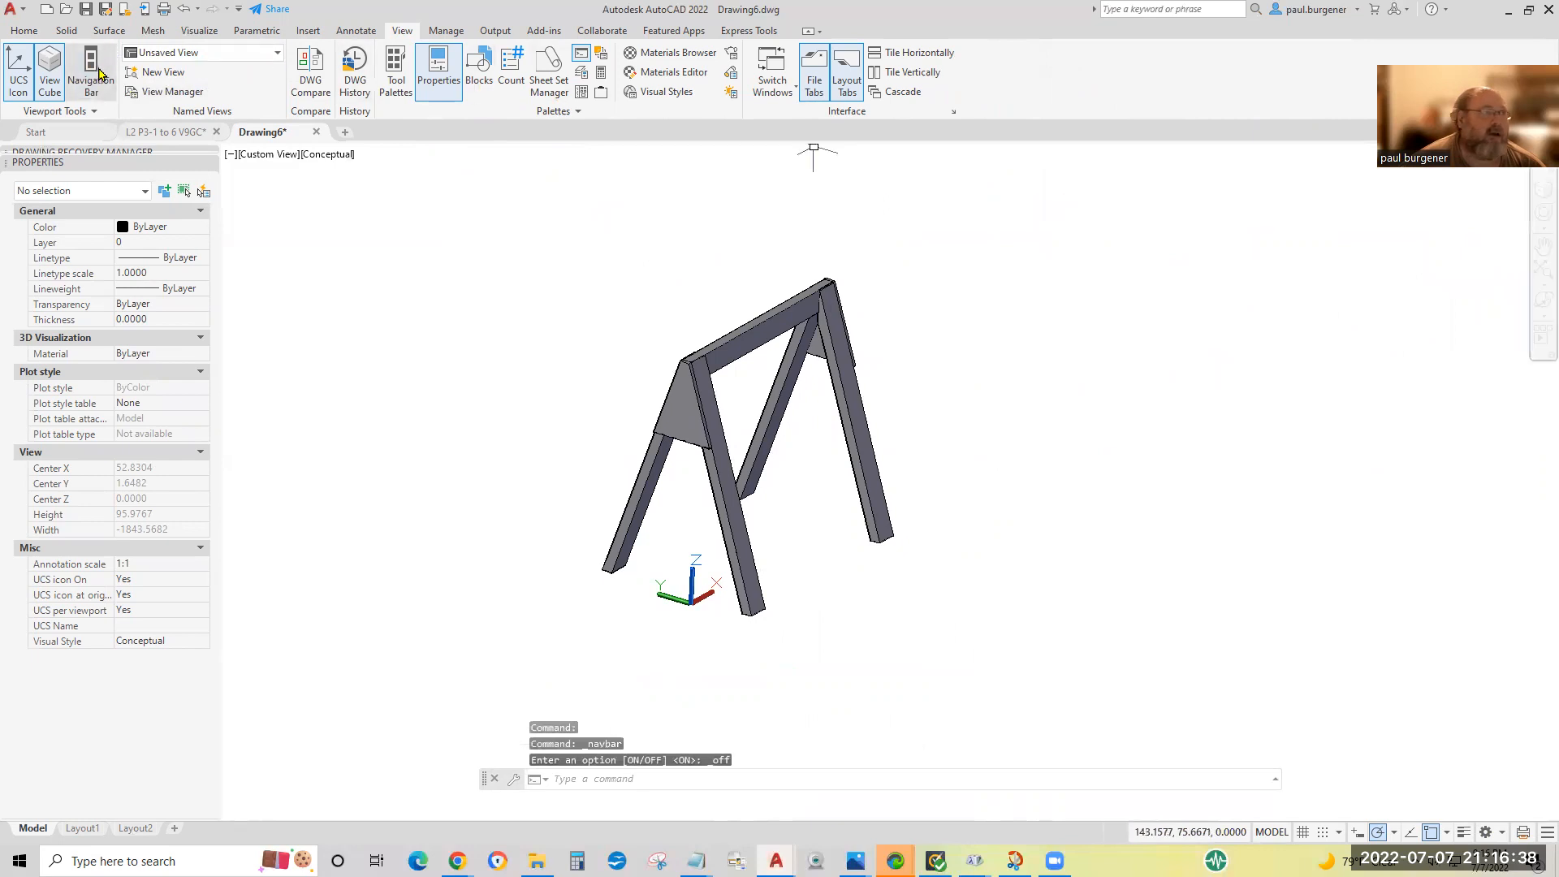
Run Continuous Orbit once more from the restored navigation bar and examine the legs and gussets up close.
{"action": "left_click", "coordinate": [1542, 299]}
{"action": "left_click_drag", "start_coordinate": [770, 464], "coordinate": [803, 403]}
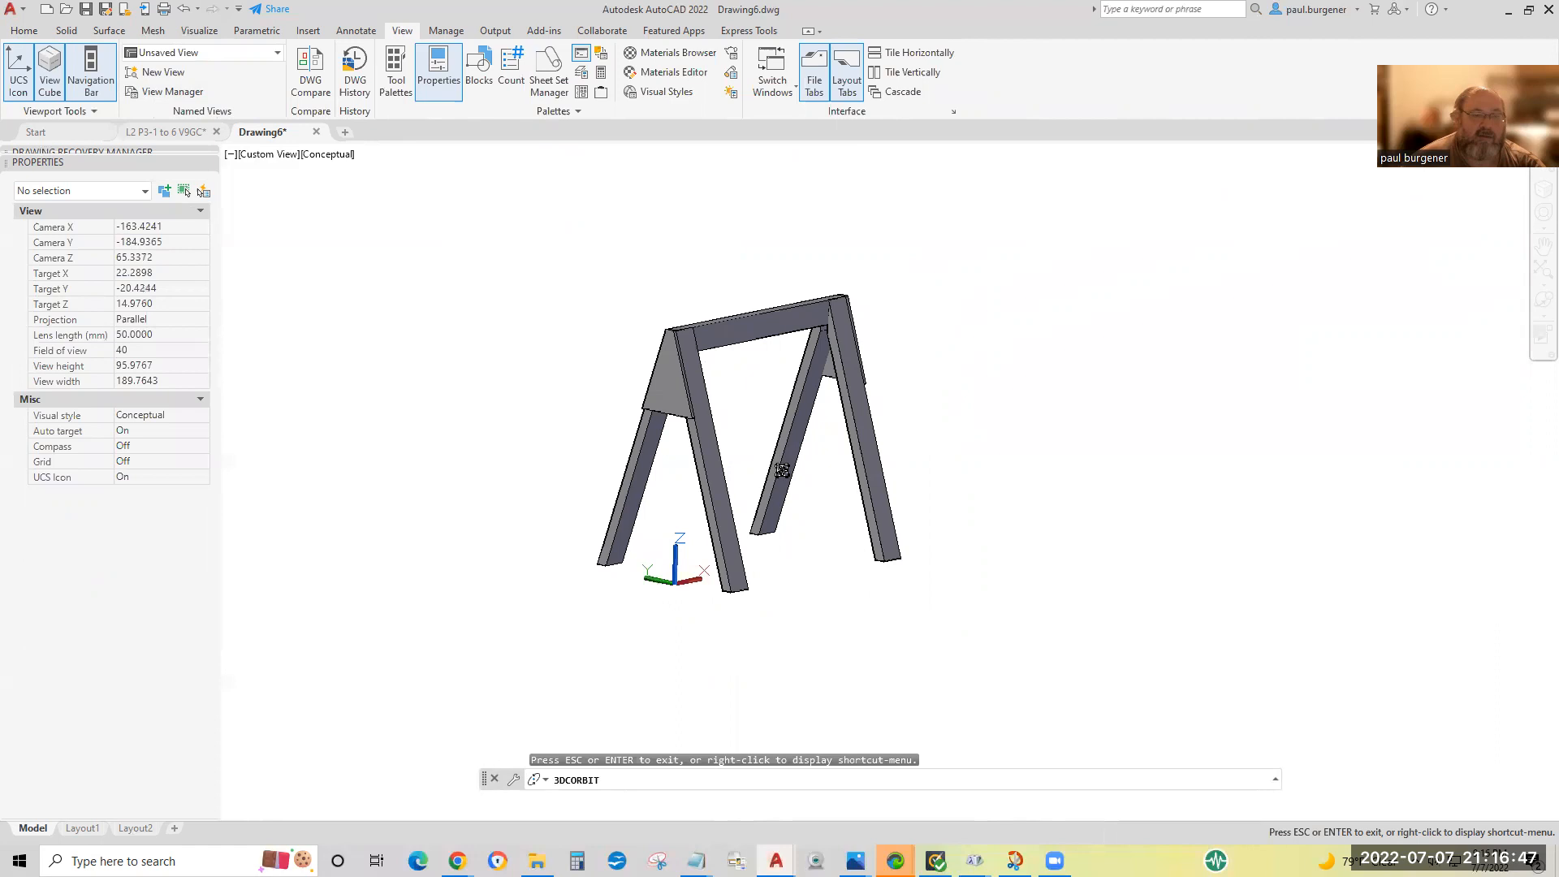
{"action": "key", "text": "Escape"}
{"action": "scroll", "coordinate": [768, 440], "scroll_direction": "up", "scroll_amount": 2}
{"action": "scroll", "coordinate": [768, 441], "scroll_direction": "up", "scroll_amount": 3}
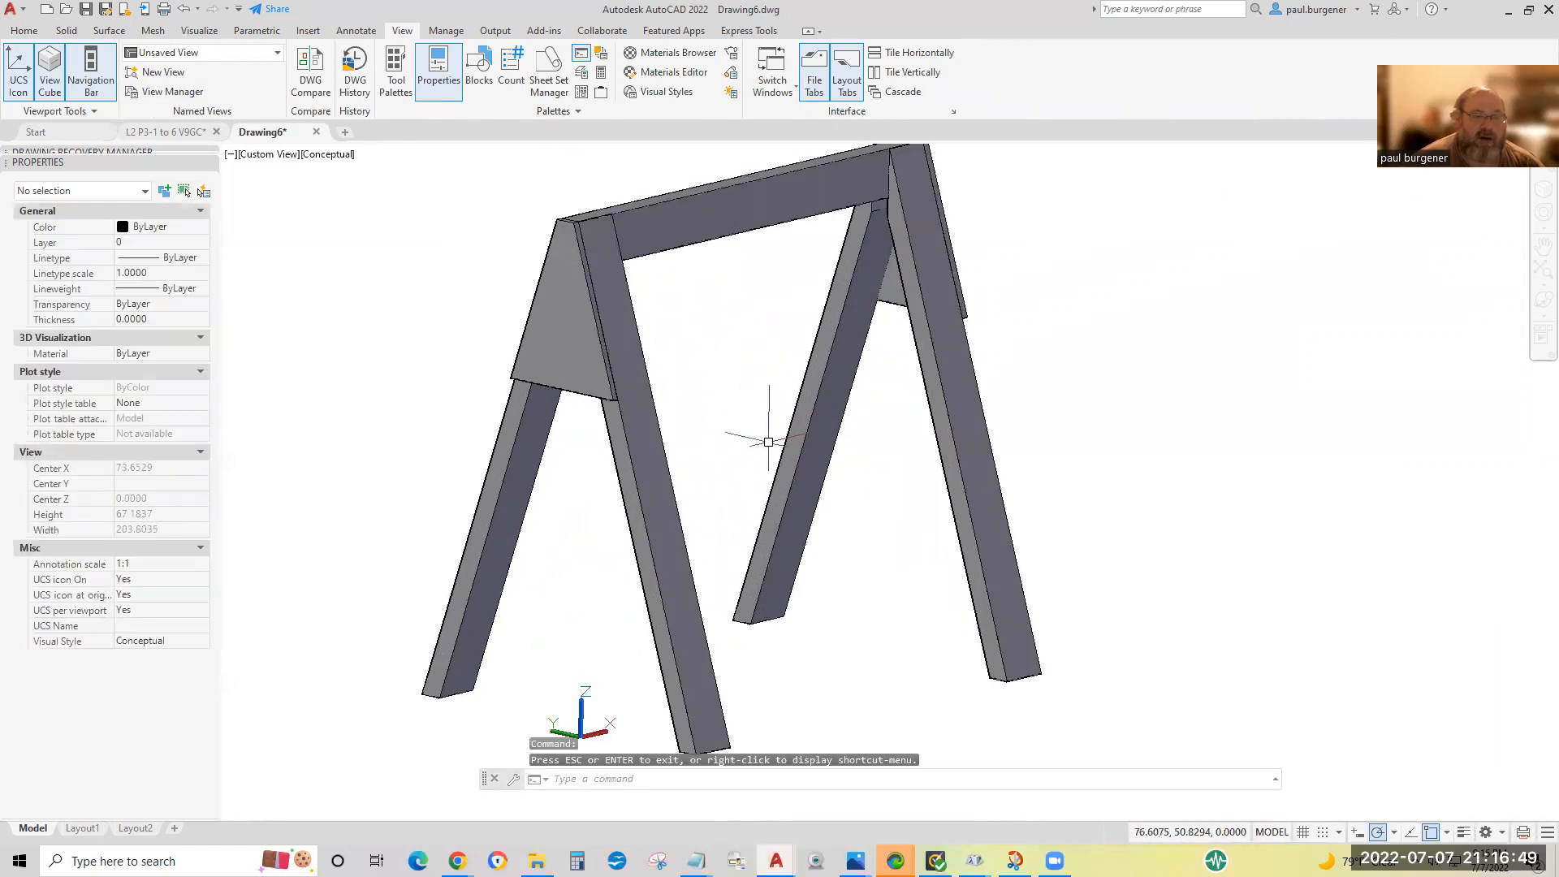
{"action": "scroll", "coordinate": [768, 441], "scroll_direction": "down", "scroll_amount": 4}
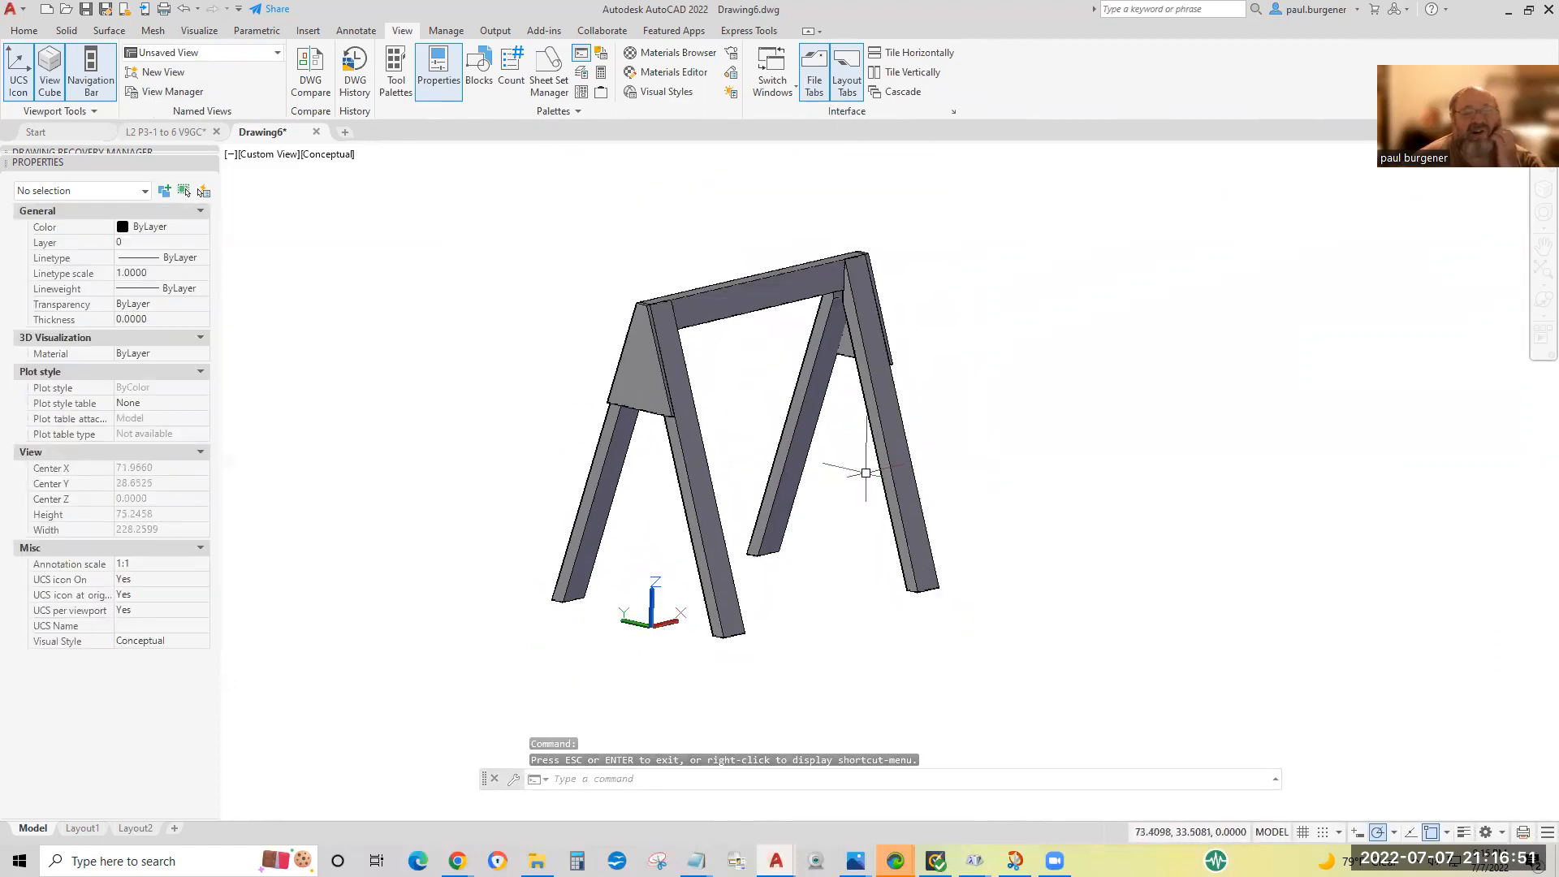